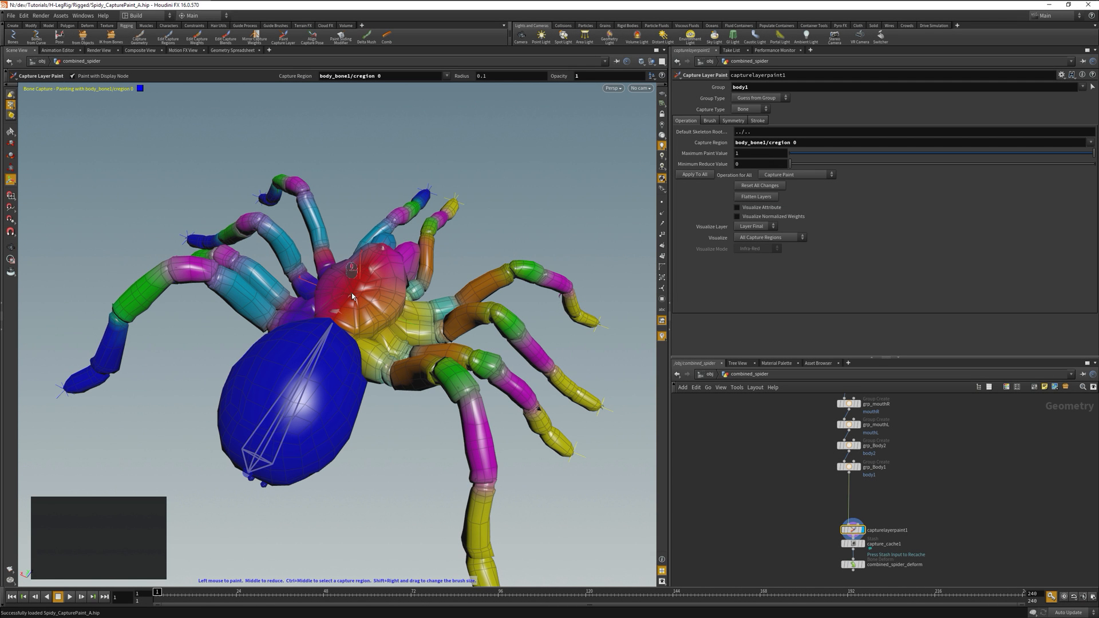
Step: Select the body_bone2/cregion 0 capture region, clear the group and reduce its capture weight across the whole spider
middle_click(353, 297, "ctrl")
key("BackSpace")
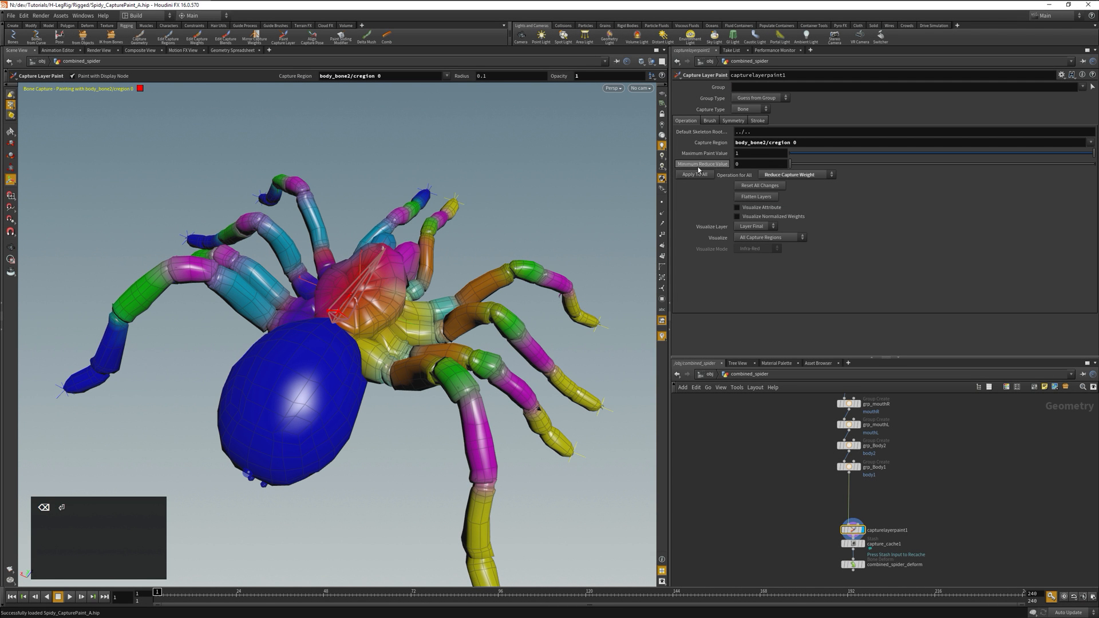
left_click_drag(378, 283, 422, 298)
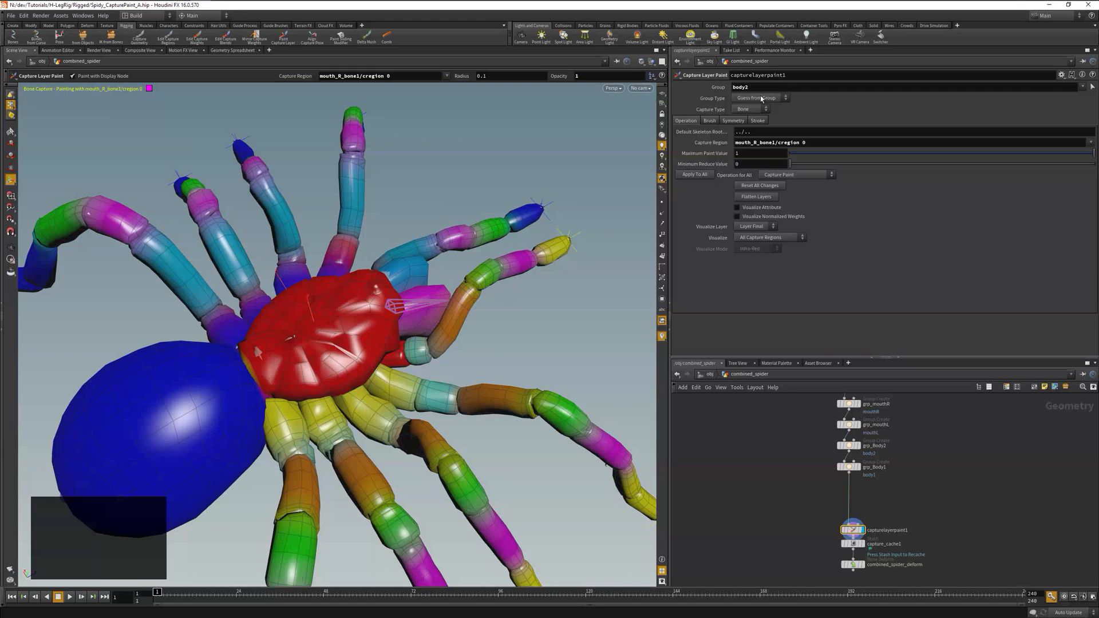
Step: Reduce the mouth_R_bone1/cregion 0 weight on all geometry with no group set, and apply Capture Paint to its mouth group
left_click_drag(759, 88, 677, 83)
key("BackSpace")
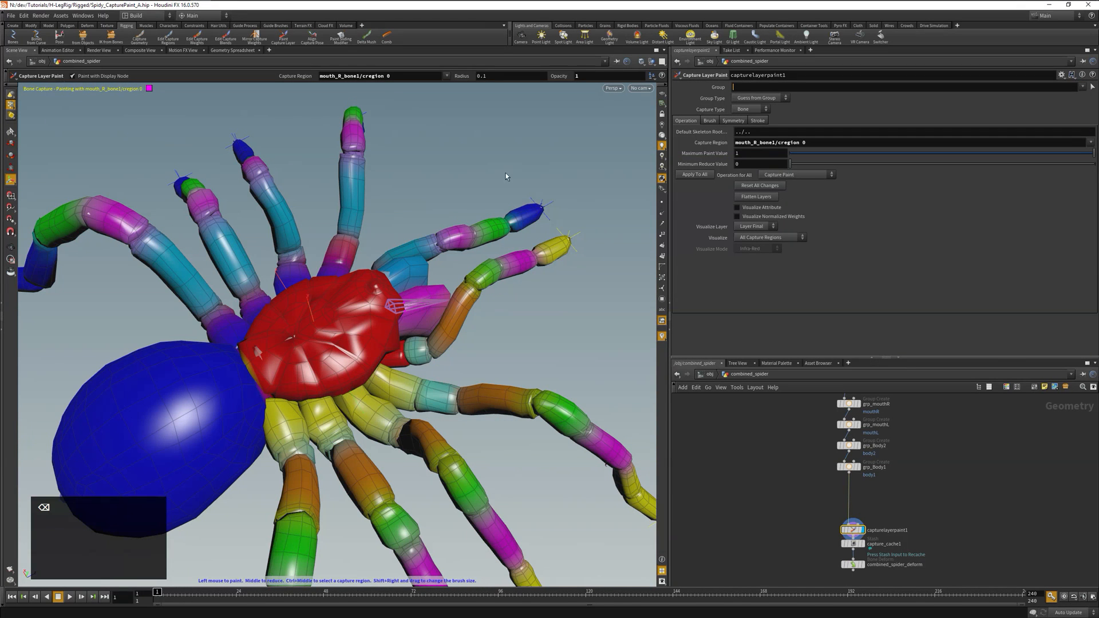
middle_click(424, 284)
left_click(703, 176)
left_click(1082, 87)
left_click(1031, 153)
left_click(635, 178)
left_click(697, 174)
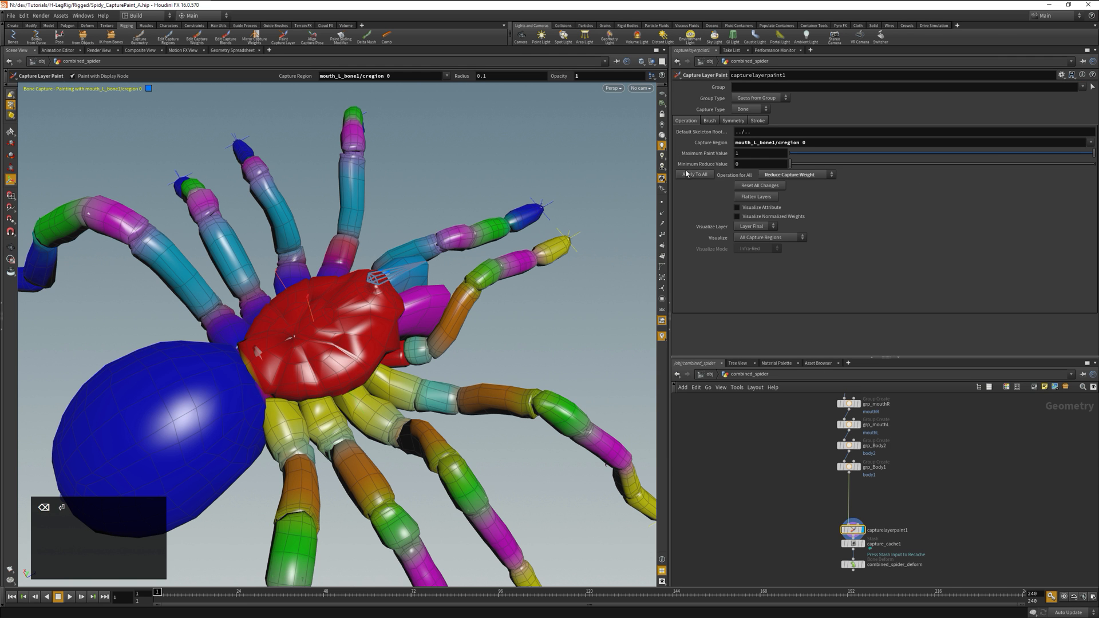
Step: Reduce the mouth_L_bone1/cregion 0 weight everywhere and set up Capture Paint on the mouthL group
left_click(694, 174)
left_click(1082, 86)
left_click(1047, 150)
left_click(437, 264)
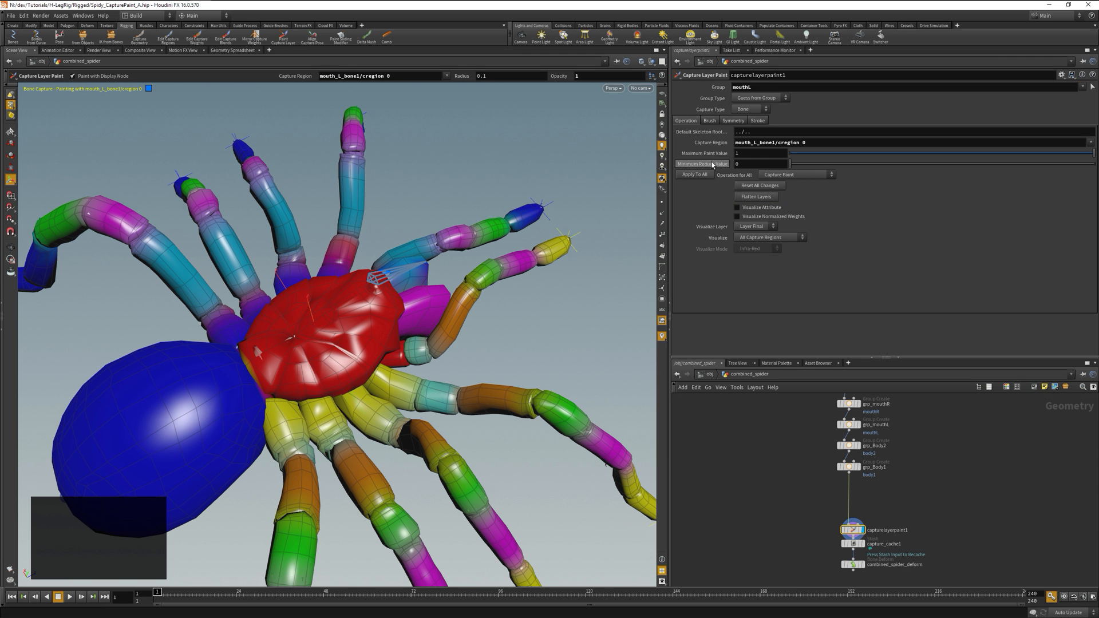
Step: Visualize only the selected capture region and examine the weights of body_bone2 and the leg bones
left_click(761, 246)
left_click_drag(490, 307, 318, 341, "alt")
middle_click(301, 332, "ctrl")
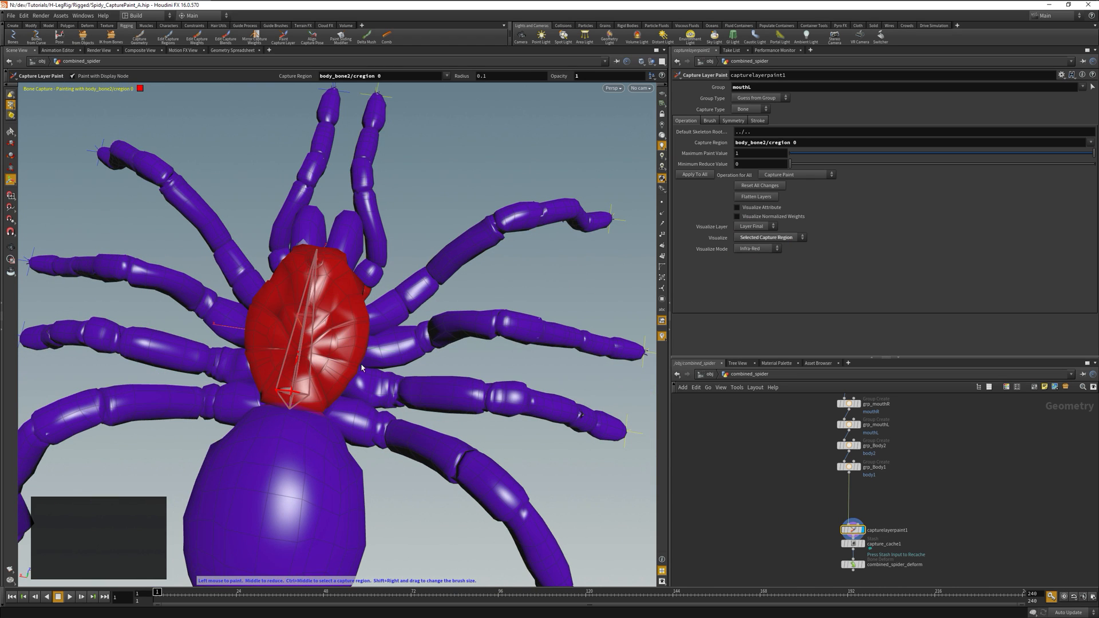
middle_click(355, 393, "ctrl")
left_click_drag(355, 394, 390, 404, "alt")
middle_click(372, 393, "ctrl")
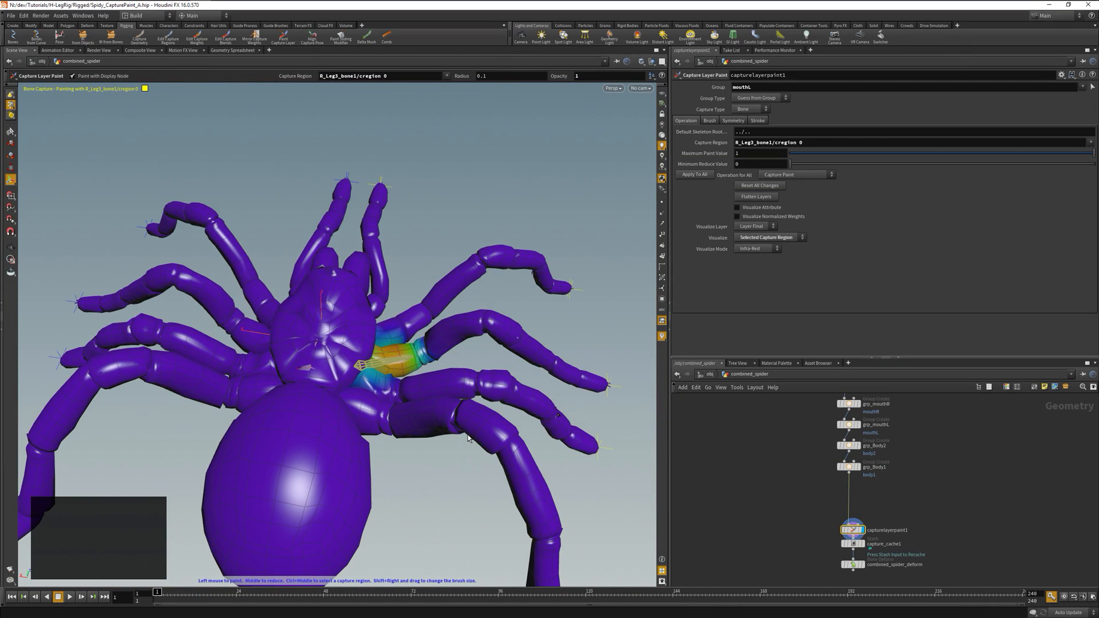
key("Escape")
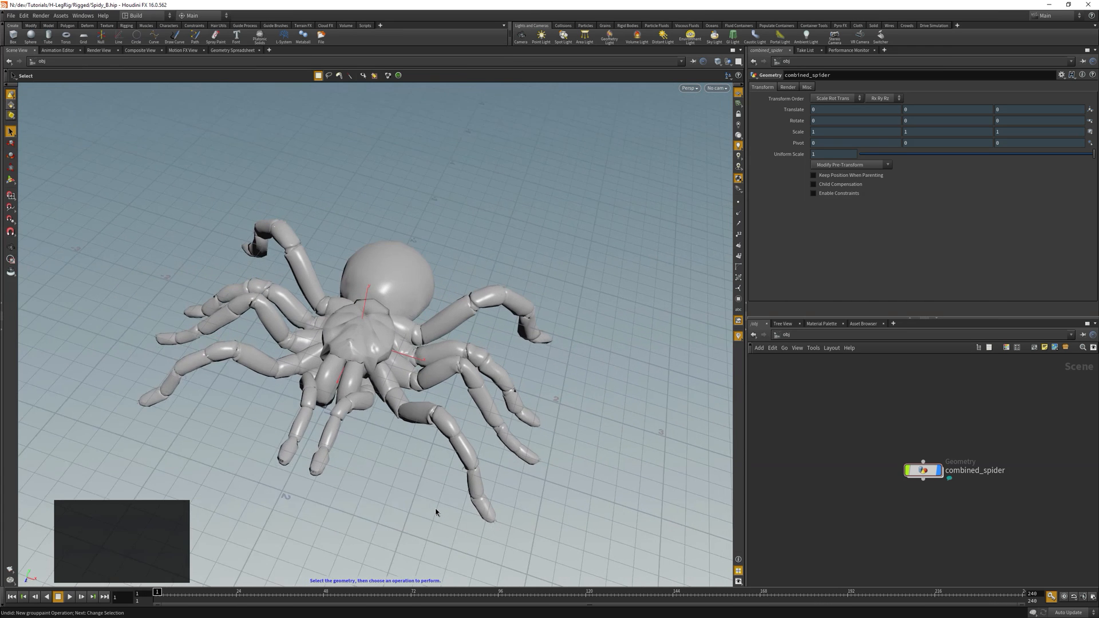
left_click_drag(435, 507, 470, 465, "alt")
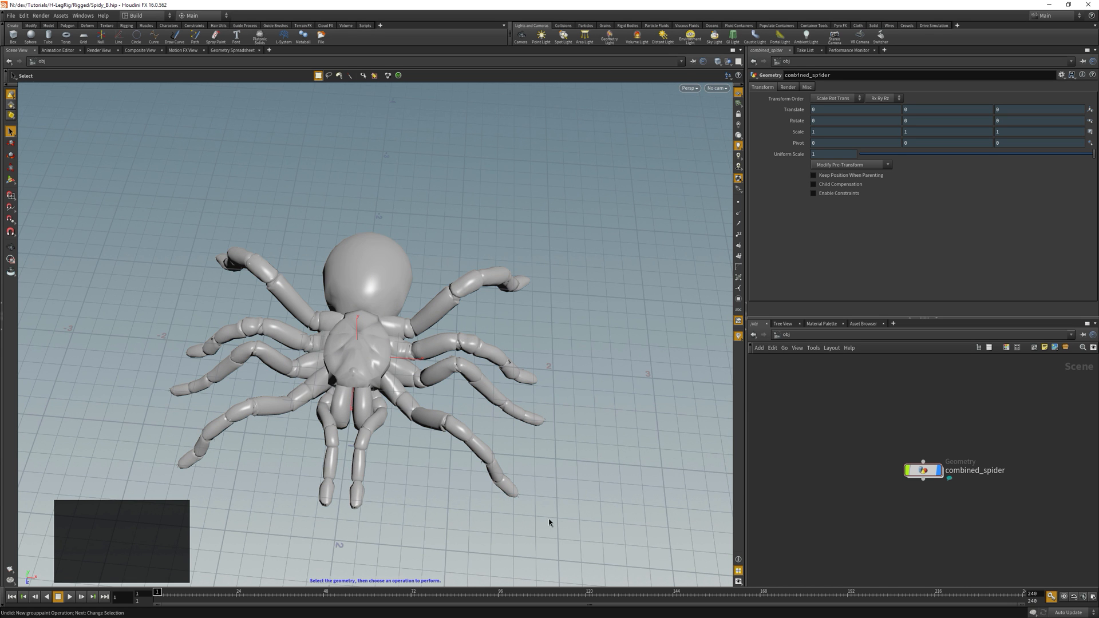
left_click_drag(537, 450, 352, 364)
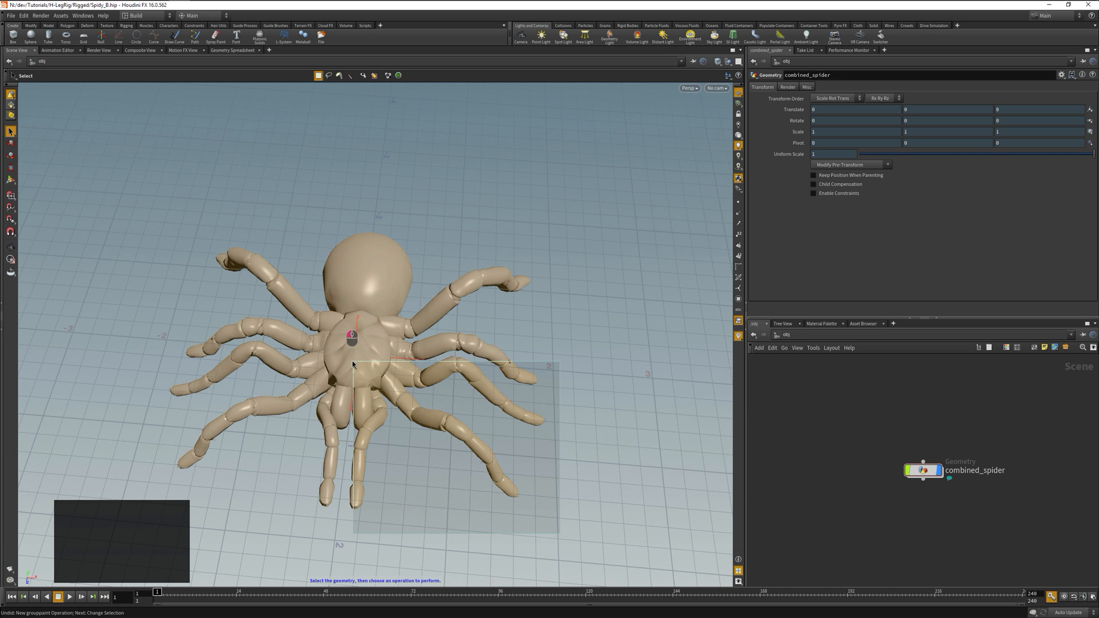
left_click_drag(352, 364, 354, 366)
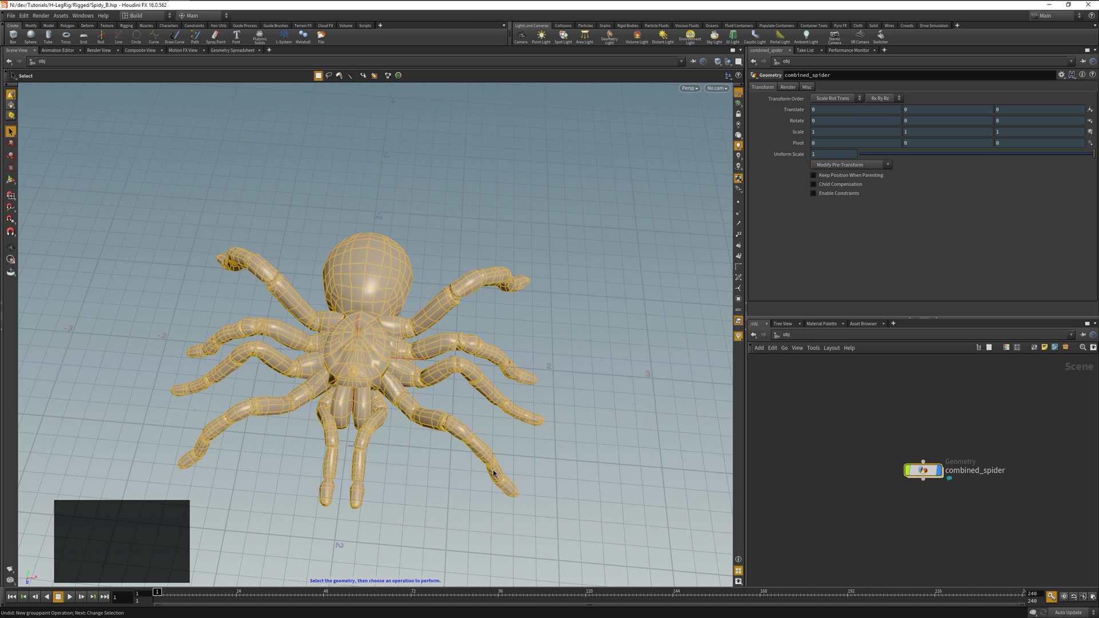
left_click(471, 520)
left_click_drag(472, 521, 508, 520, "alt")
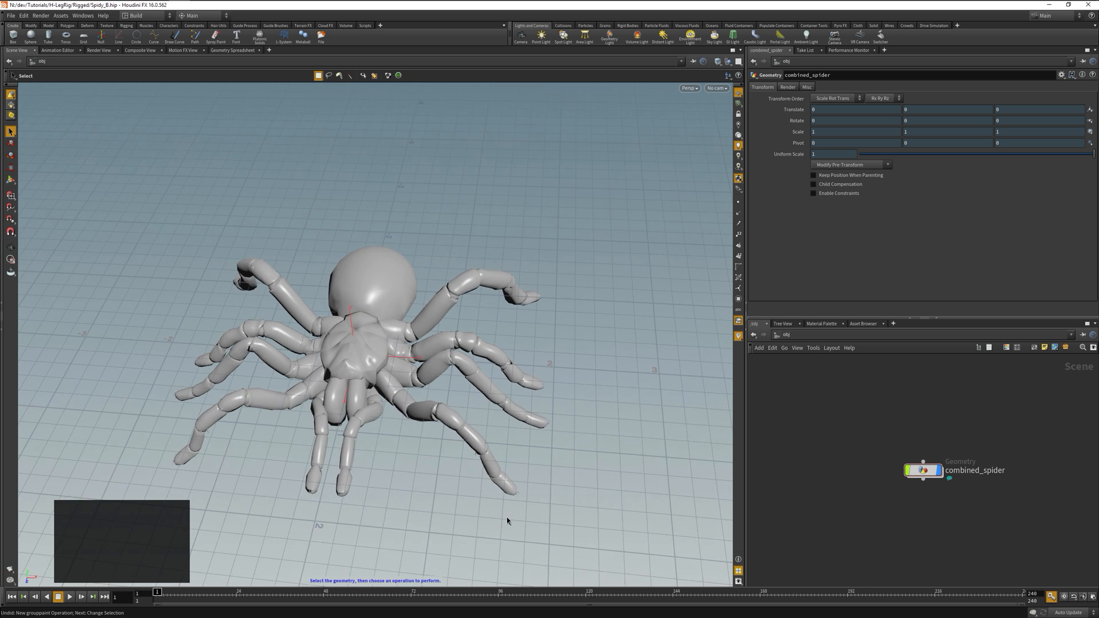
Step: Enter the combined_spider geometry and select the primitives of the abdomen, body and mouth parts, including the small underside pieces
double_click(924, 472)
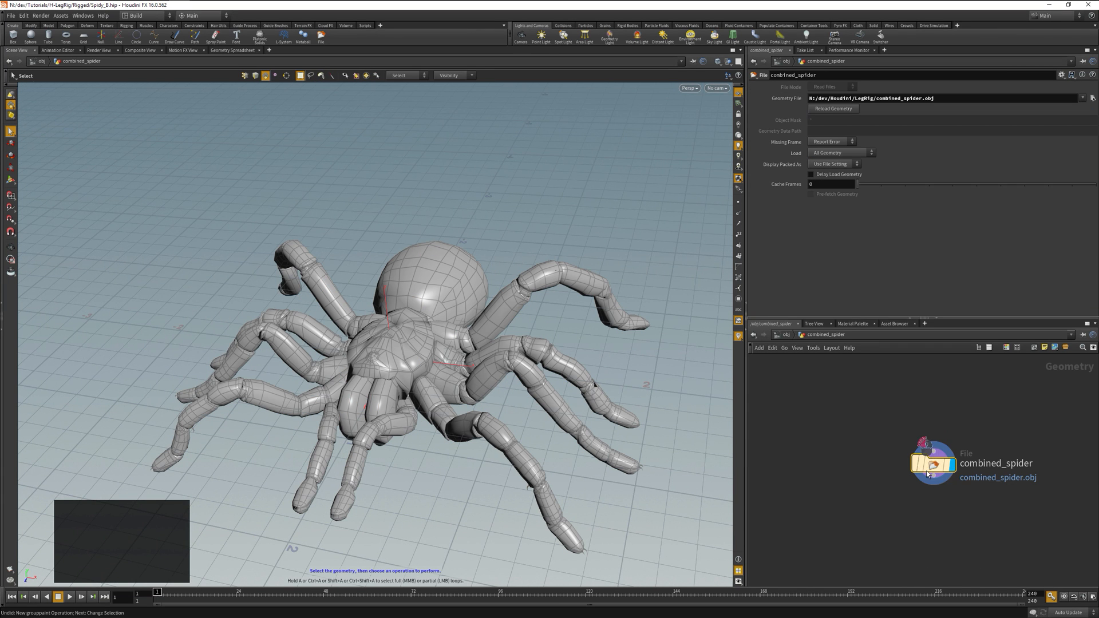
mouse_move(928, 473)
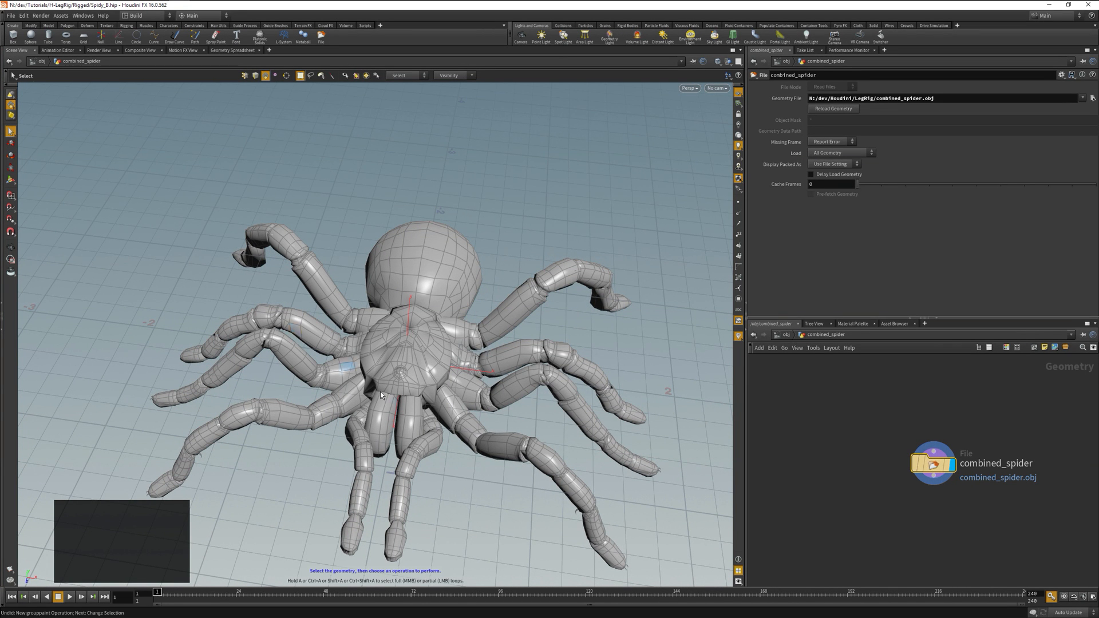
left_click(459, 290)
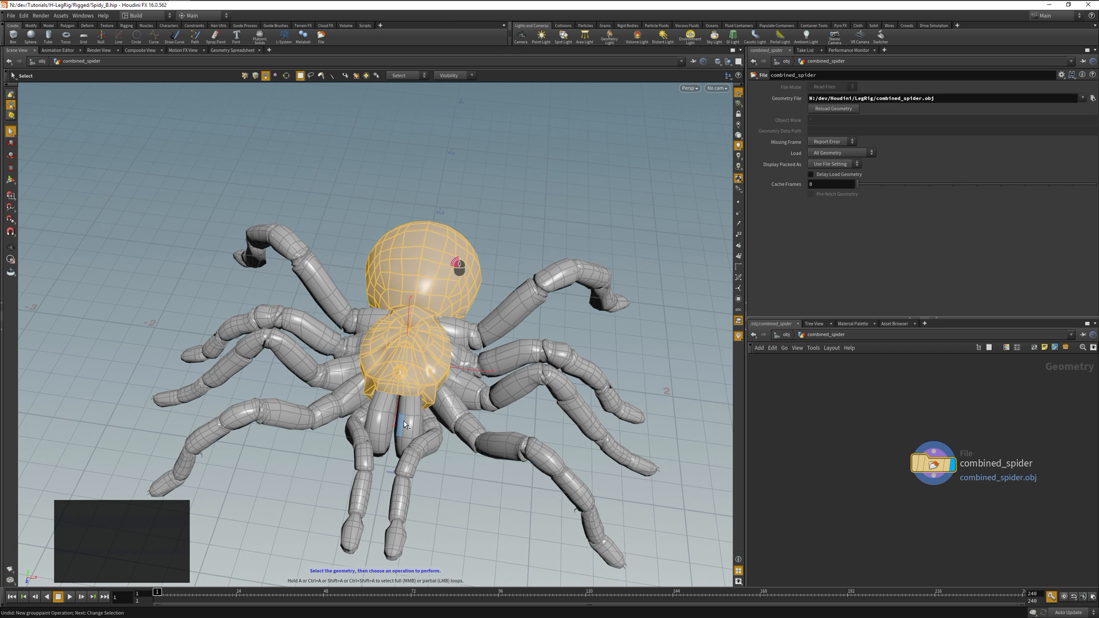
left_click_drag(393, 434, 420, 313, "alt")
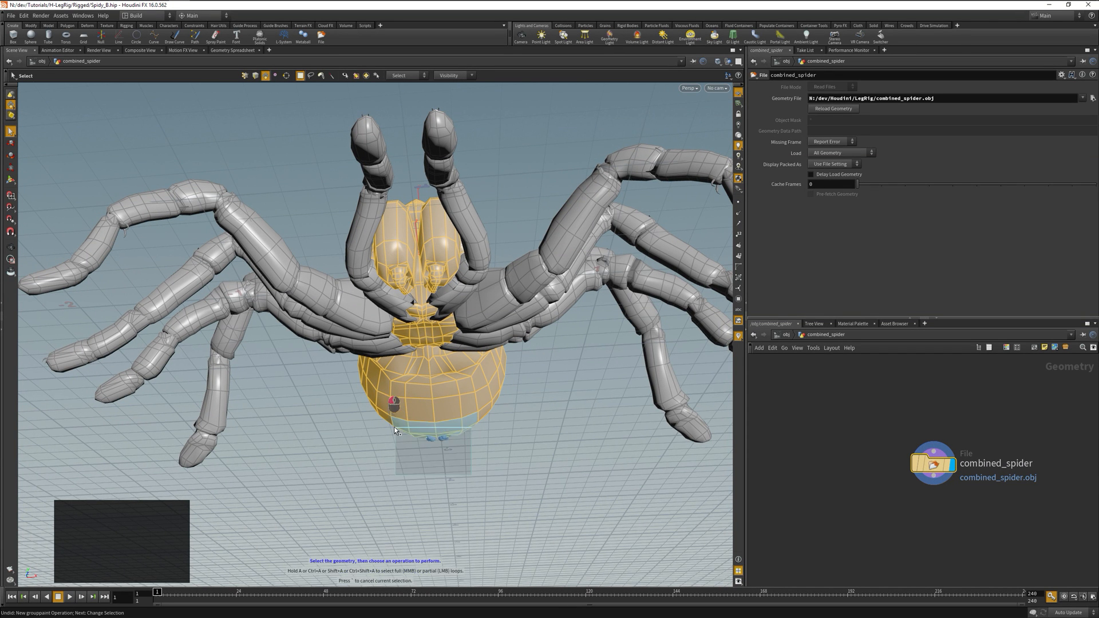
left_click_drag(434, 493, 450, 405, "alt")
scroll(451, 406, "up", 3)
middle_click_drag(452, 405, 406, 367, "alt")
left_click_drag(351, 280, 480, 426)
Step: Create a Group node from the selected primitives, naming the node grp_Body and the group body
key("Tab")
type("group")
key("Return")
key("ctrl+a")
type("grp_Body")
key("Tab")
type("body")
key("Return")
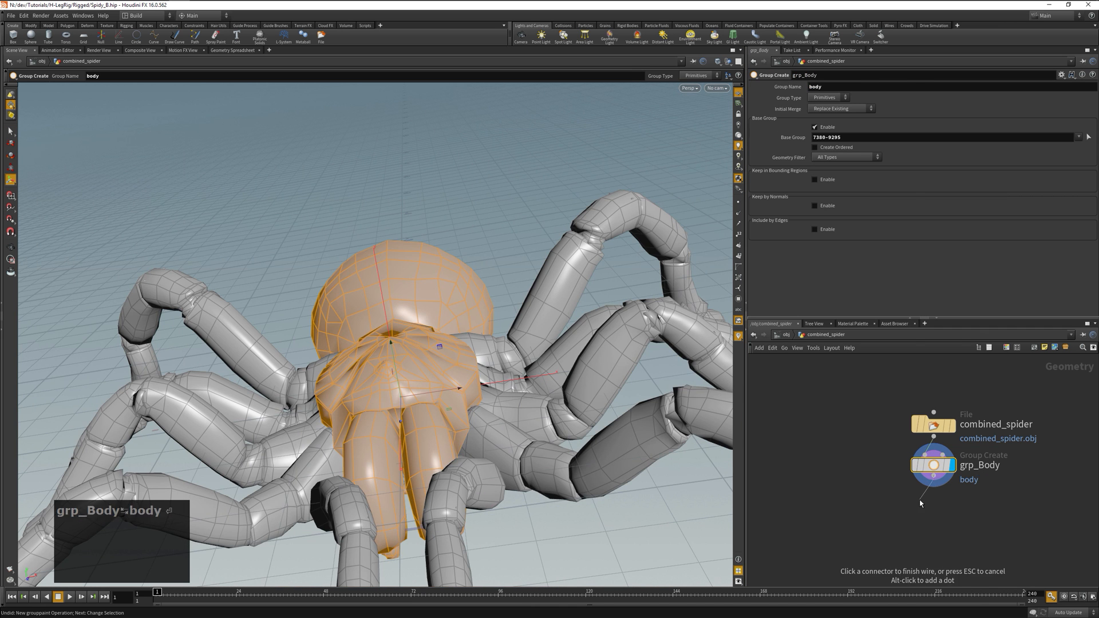
Step: Add a Visibility node after grp_Body that hides the primitives of the body group
key("Tab")
type("visib")
key("Return")
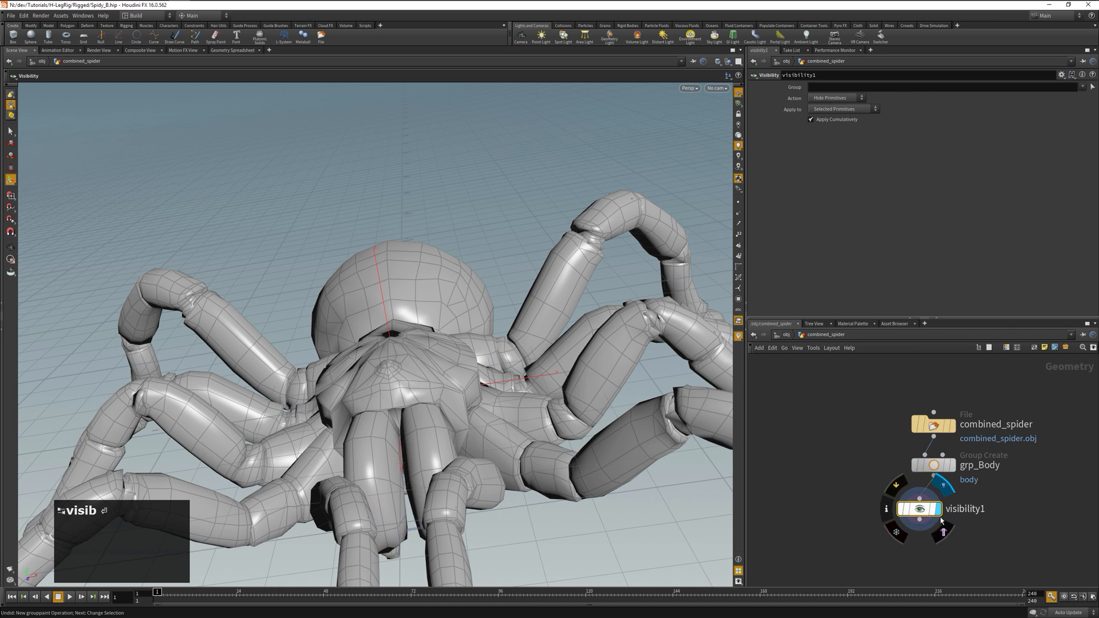
type("body")
key("Return")
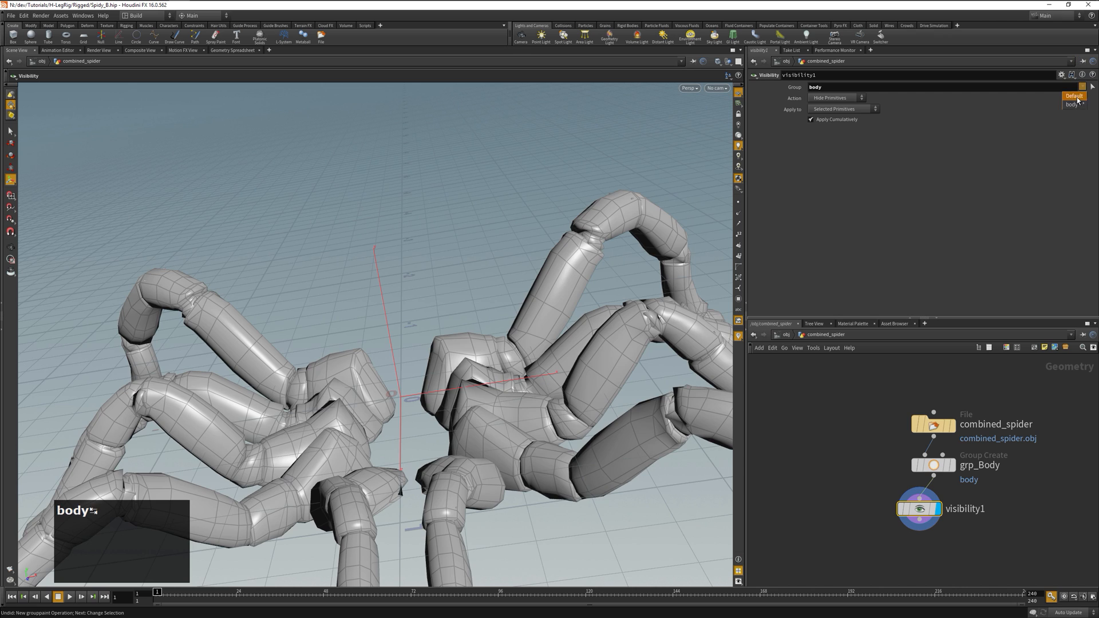
Step: Return to the object level, create a Subnet node and name it Rig
left_click_drag(403, 367, 421, 275)
left_click(738, 92)
right_click_drag(515, 258, 400, 321)
left_click_drag(401, 321, 401, 343)
key("u")
key("Tab")
type("subnet")
key("Return")
left_click(848, 391)
double_click(877, 393)
key("ctrl+a")
type("Ri")
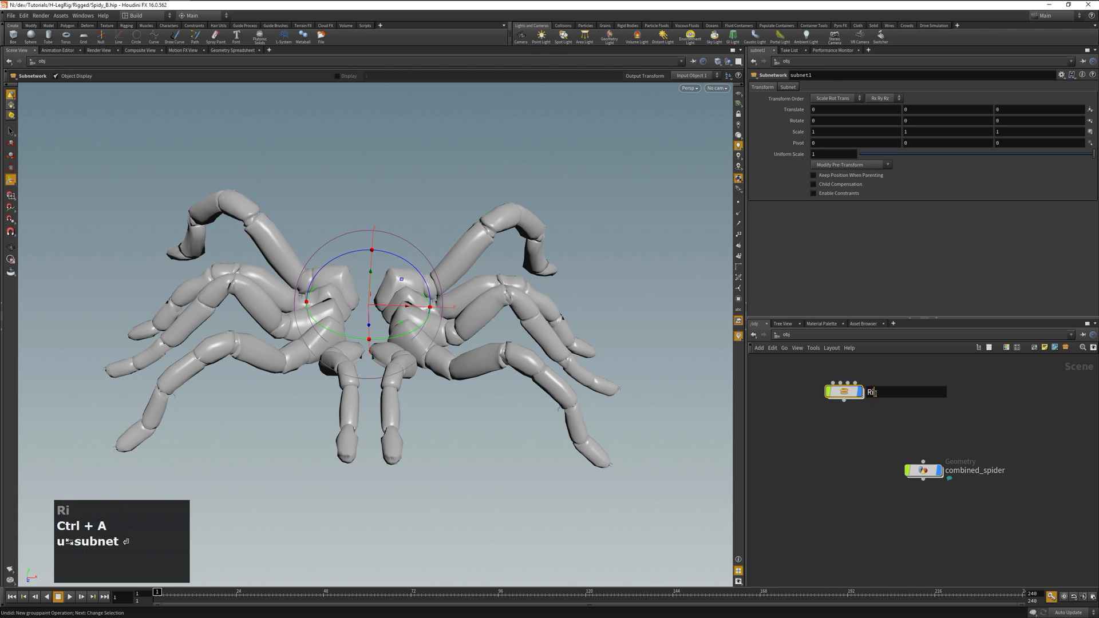
key("ctrl+a")
type("Rig")
key("Return")
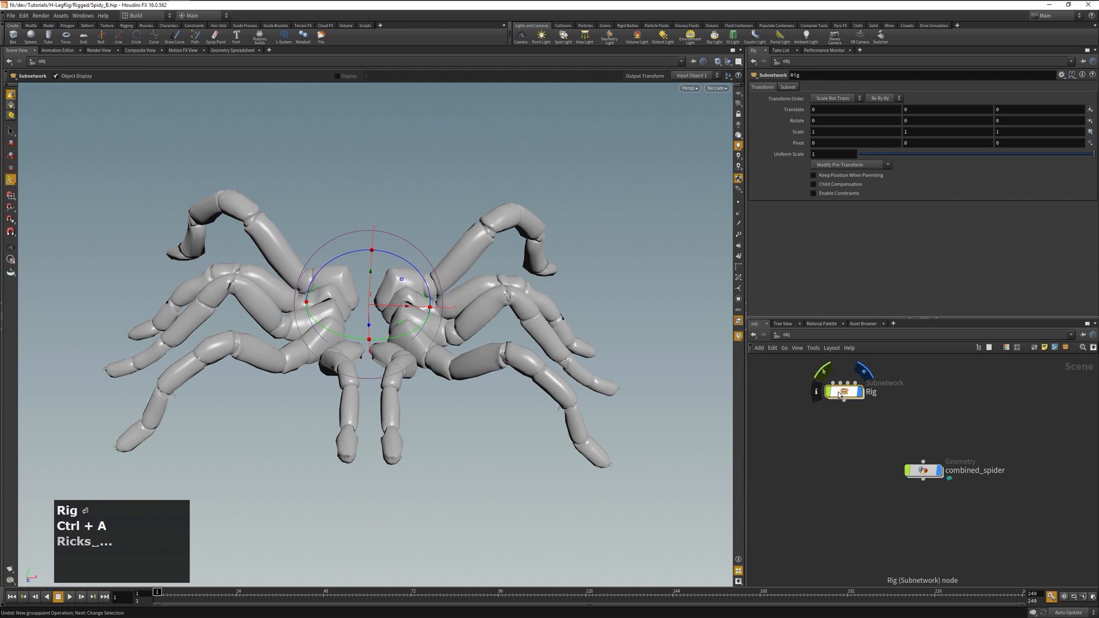
Step: Inside the Rig subnet, start the Bones tool in top view with chain name L_Leg1 and View Based placement
key("i")
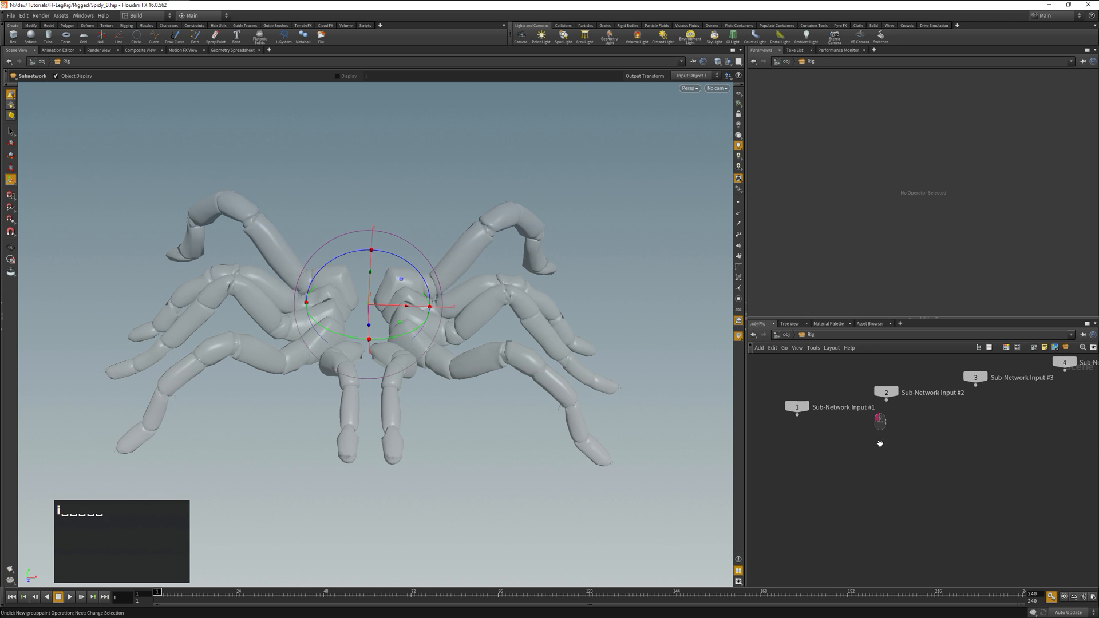
key("space+2")
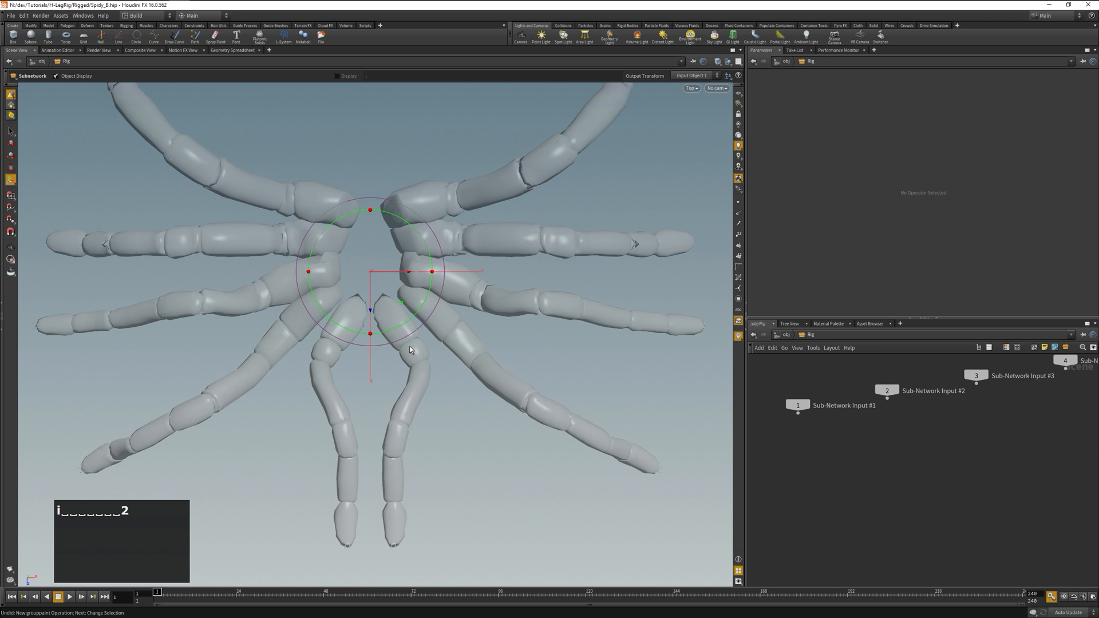
left_click(127, 26)
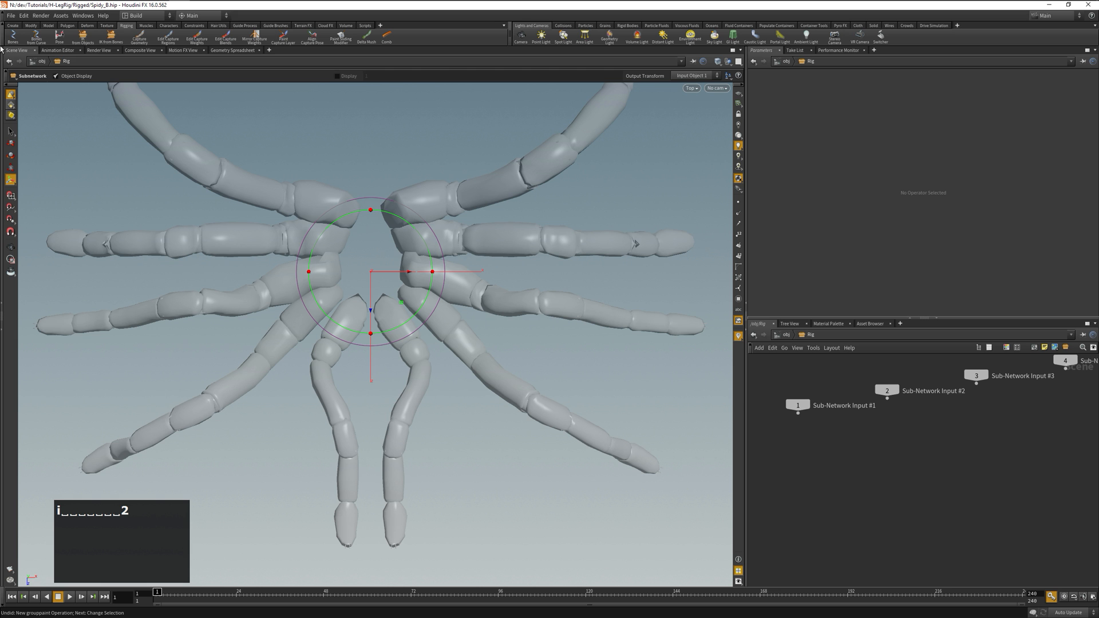
left_click(14, 36)
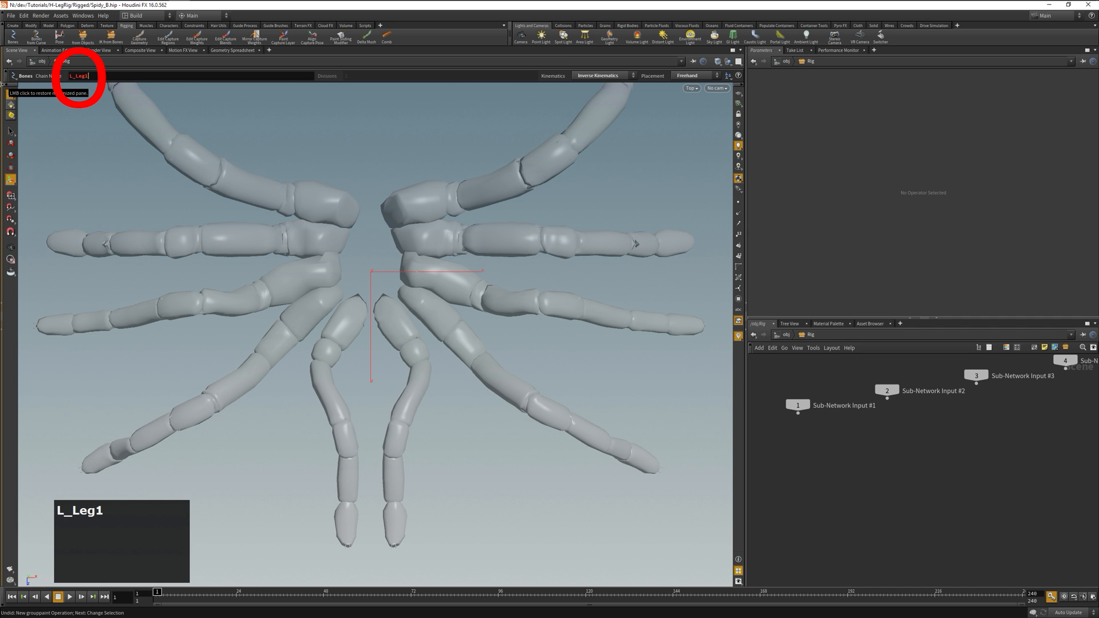
key("Return")
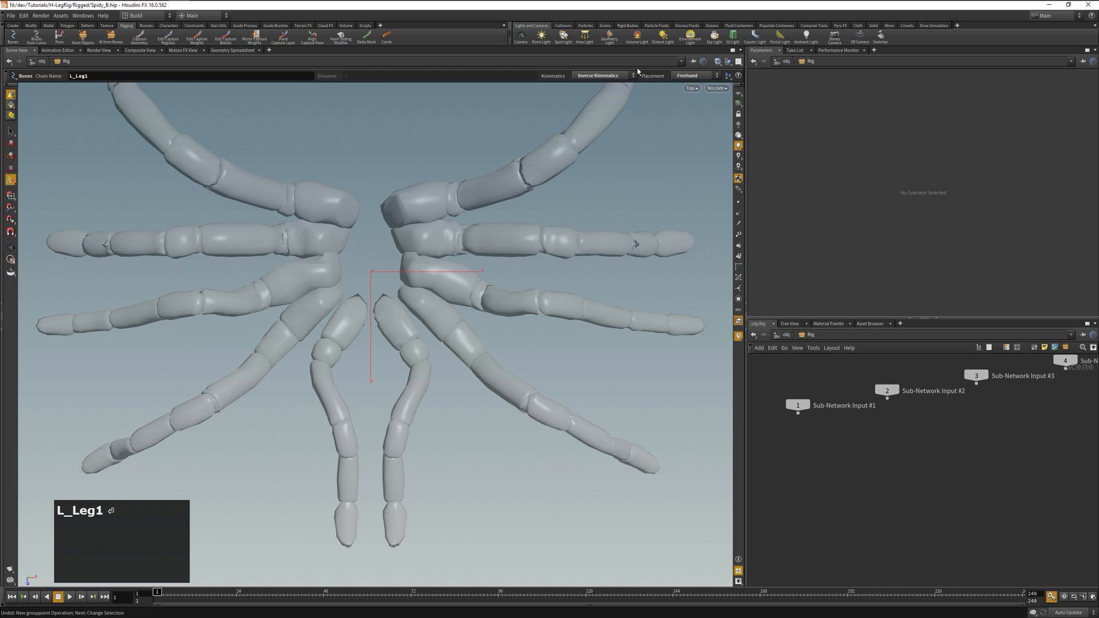
left_click(625, 79)
left_click(689, 75)
left_click(689, 76)
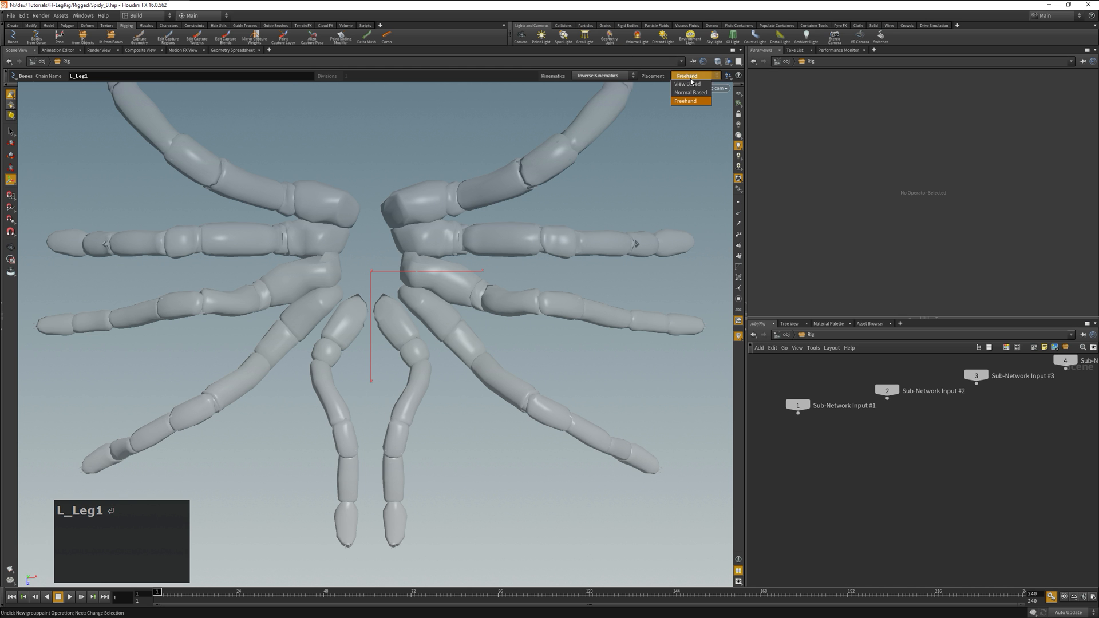
left_click(687, 83)
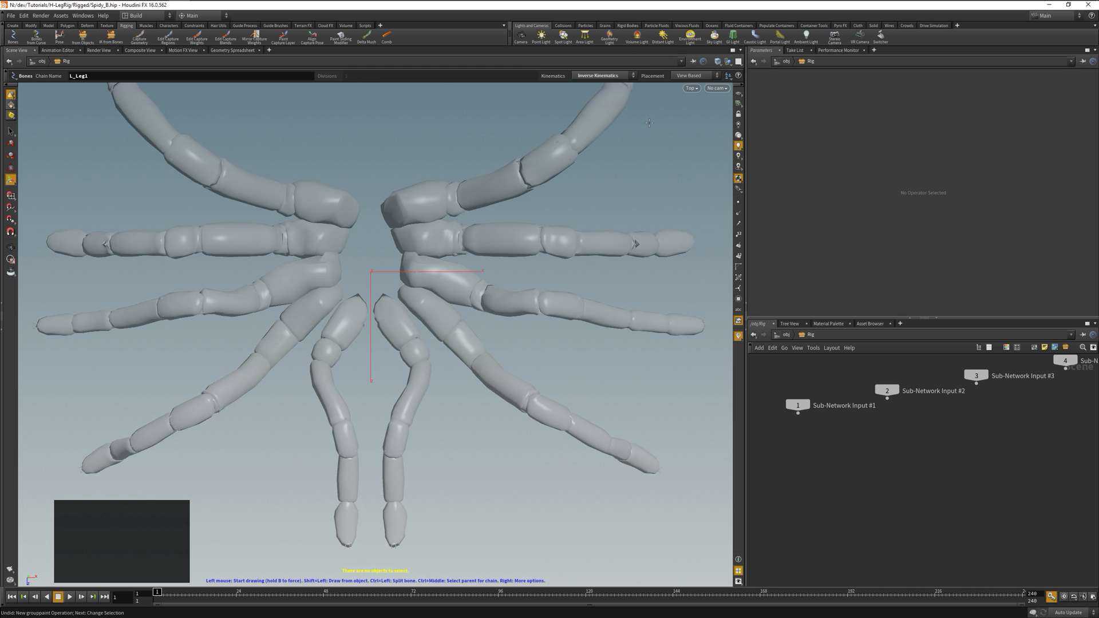
Step: Draw the inverse kinematics bone chain along the left front leg, placing a joint at each leg segment down to the tip
left_click(380, 302)
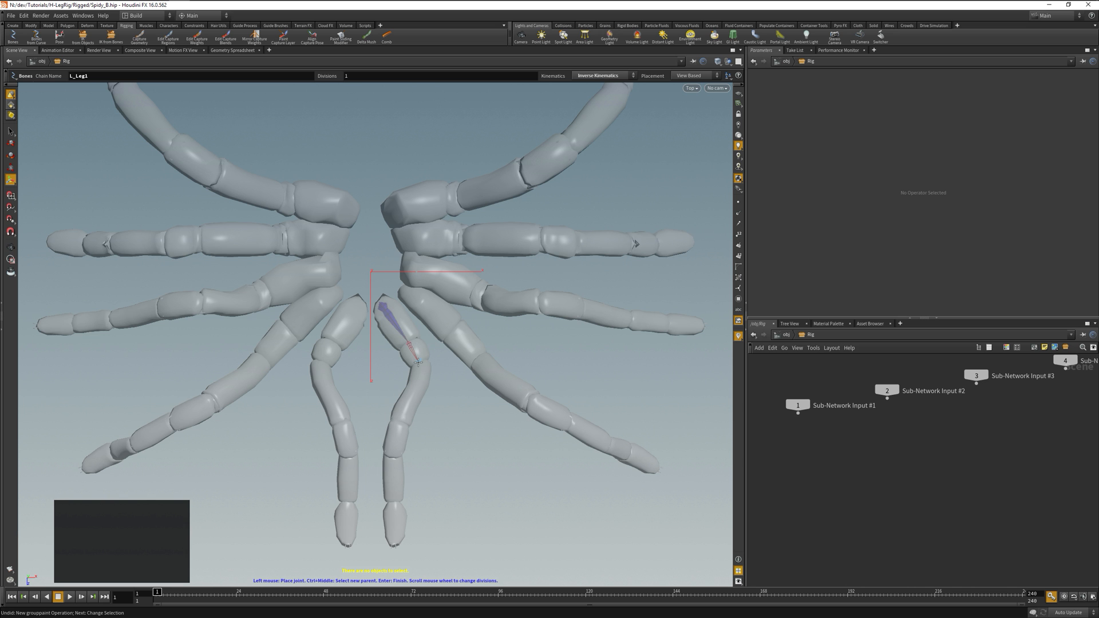
left_click(402, 423)
left_click(393, 503)
left_click(393, 545)
key("Return")
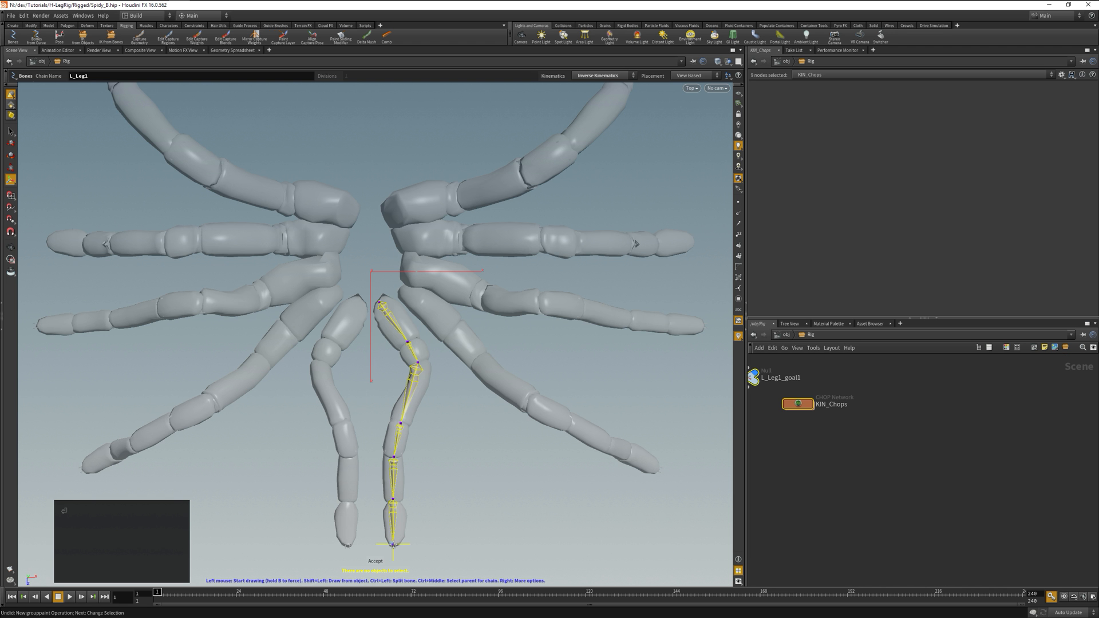
Step: Check the L_Leg1 chain in perspective view and set the bone placement to Freehand
key("space+1")
left_click_drag(454, 520, 493, 344, "alt")
right_click_drag(493, 344, 447, 372, "alt")
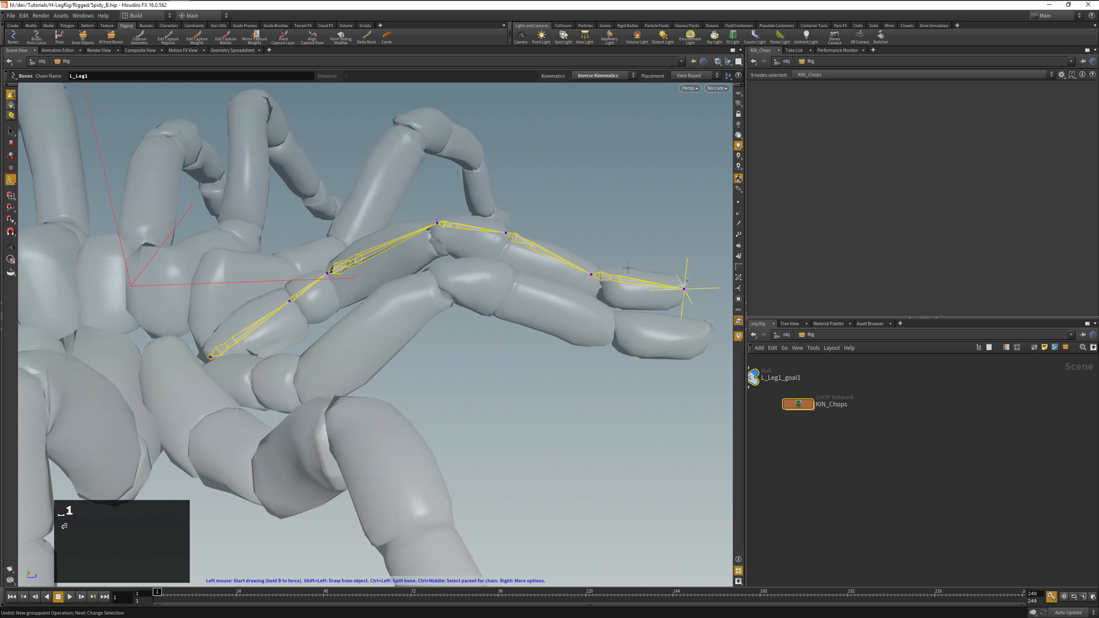
left_click_drag(366, 321, 349, 295, "alt")
right_click_drag(343, 295, 282, 345, "alt")
left_click_drag(282, 345, 322, 327)
left_click_drag(354, 291, 358, 312, "alt")
left_click(693, 76)
left_click(687, 98)
Step: Adjust the L_Leg1 joints to fit the leg segments and undo the last joint move
mouse_move(395, 189)
left_mouse_down("alt")
mouse_move(321, 312)
mouse_move(314, 346)
mouse_move(305, 282)
mouse_move(292, 341)
left_mouse_up("alt")
left_click_drag(321, 344, 403, 315, "alt")
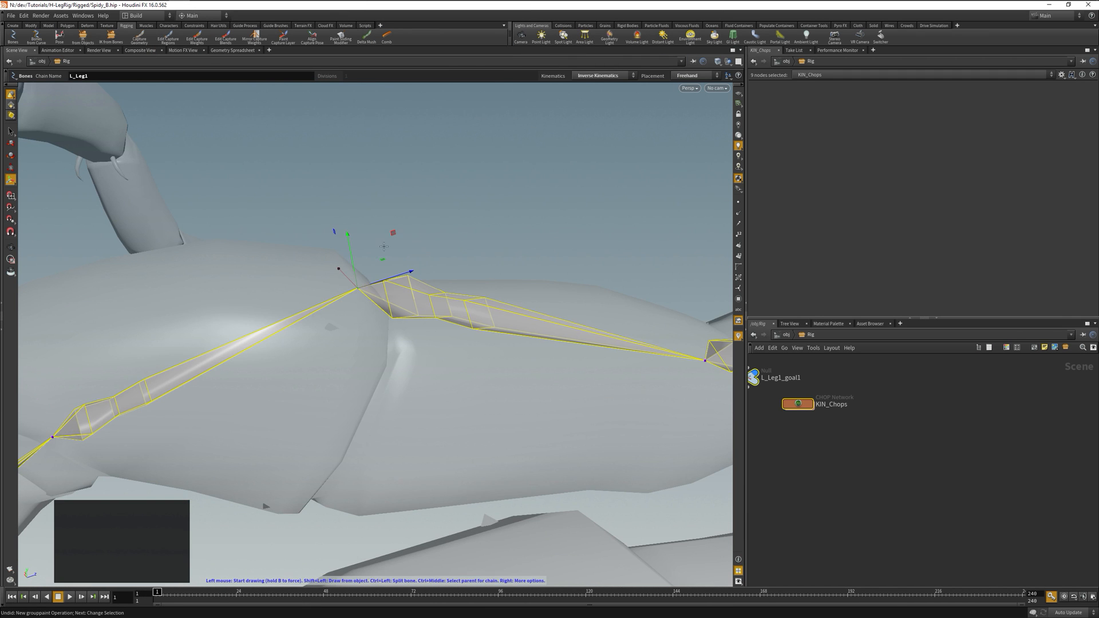
key("ctrl+z")
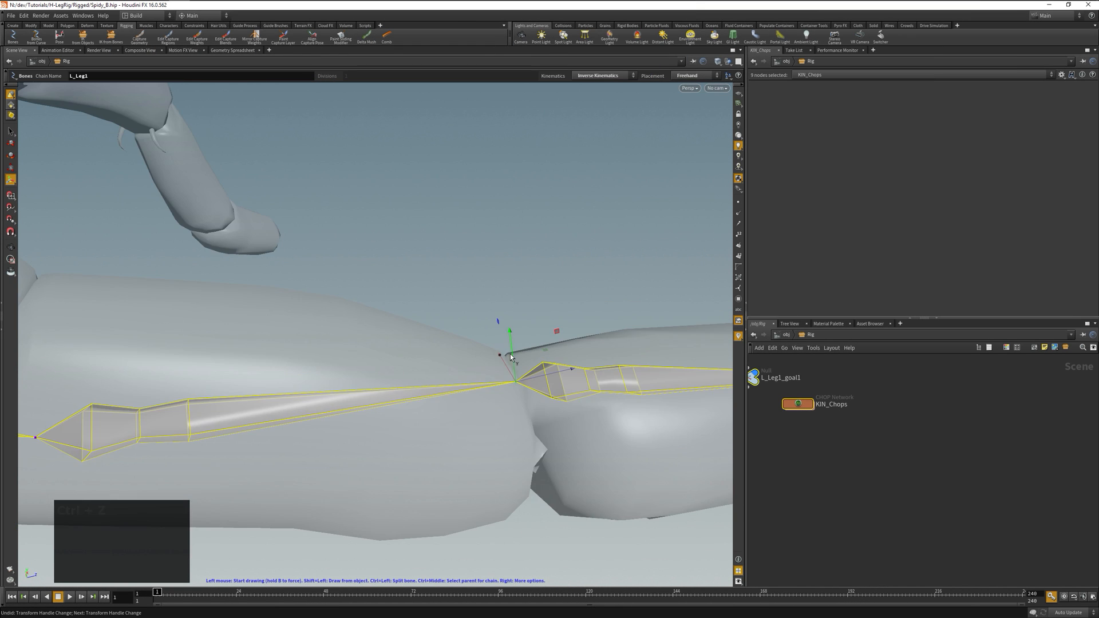
Step: Move the L_Leg1_goal1 node directly beneath the L_Leg1 bone nodes in the network
key("h")
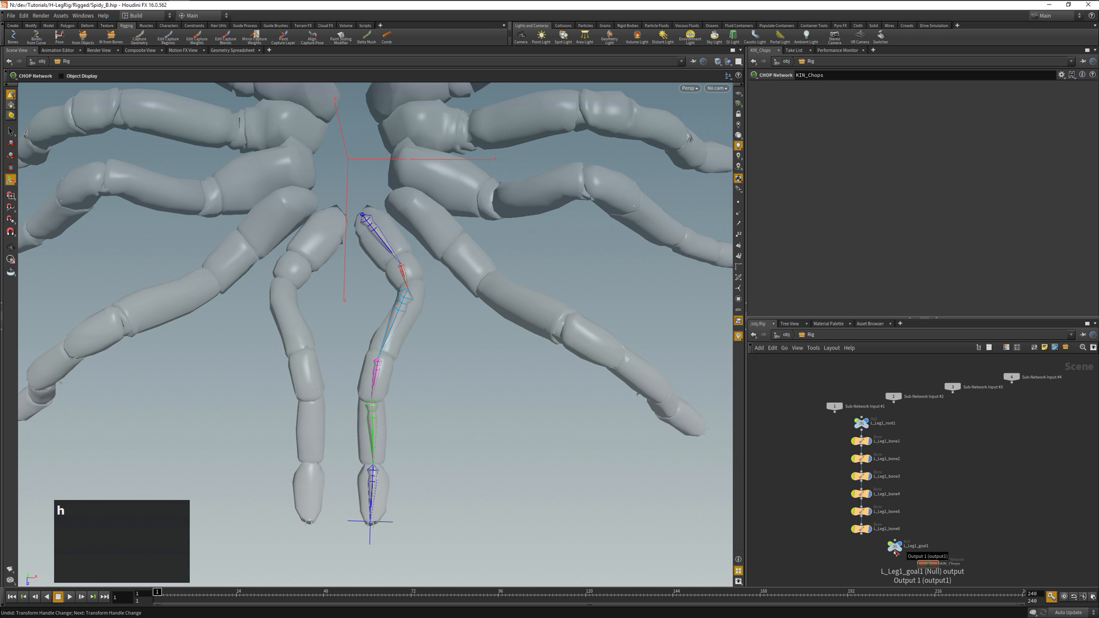
left_click_drag(896, 553, 864, 552)
left_click(885, 566)
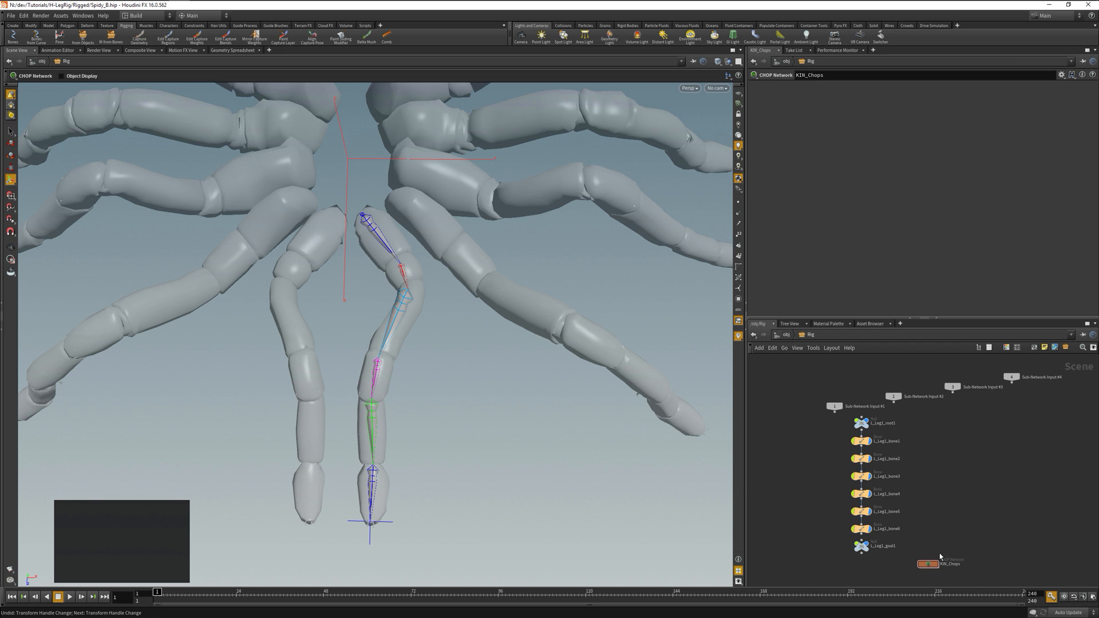
Step: Move the KIN_Chops network node directly beneath the L_Leg1_goal1 node
left_click_drag(933, 567, 863, 565)
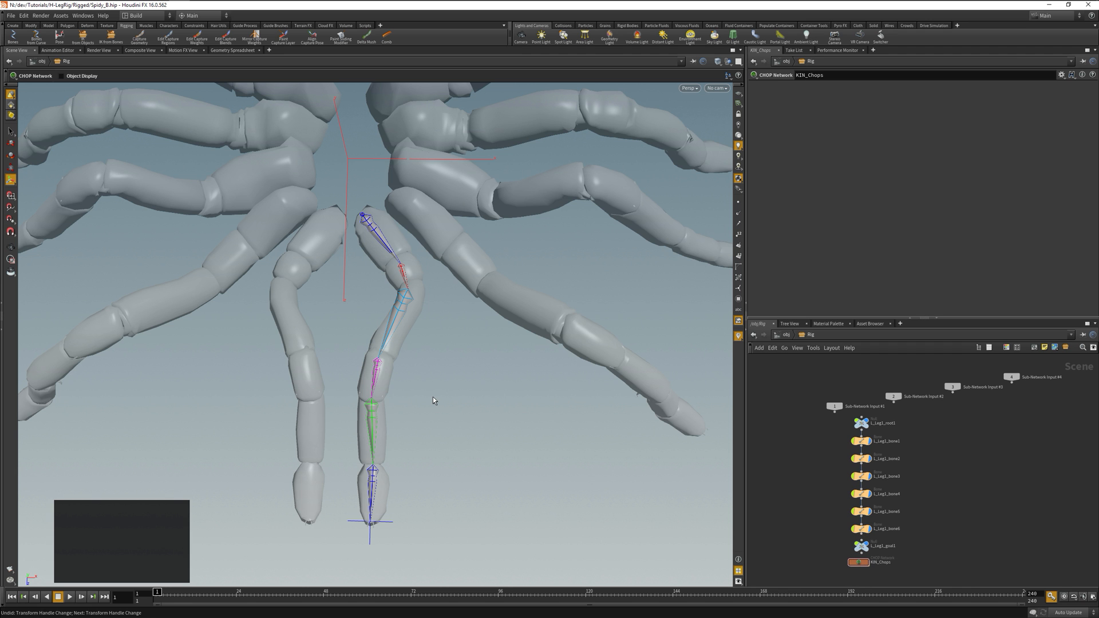
Step: Add a null object to the Rig network and rename it with the L_Leg1 prefix
key("Tab")
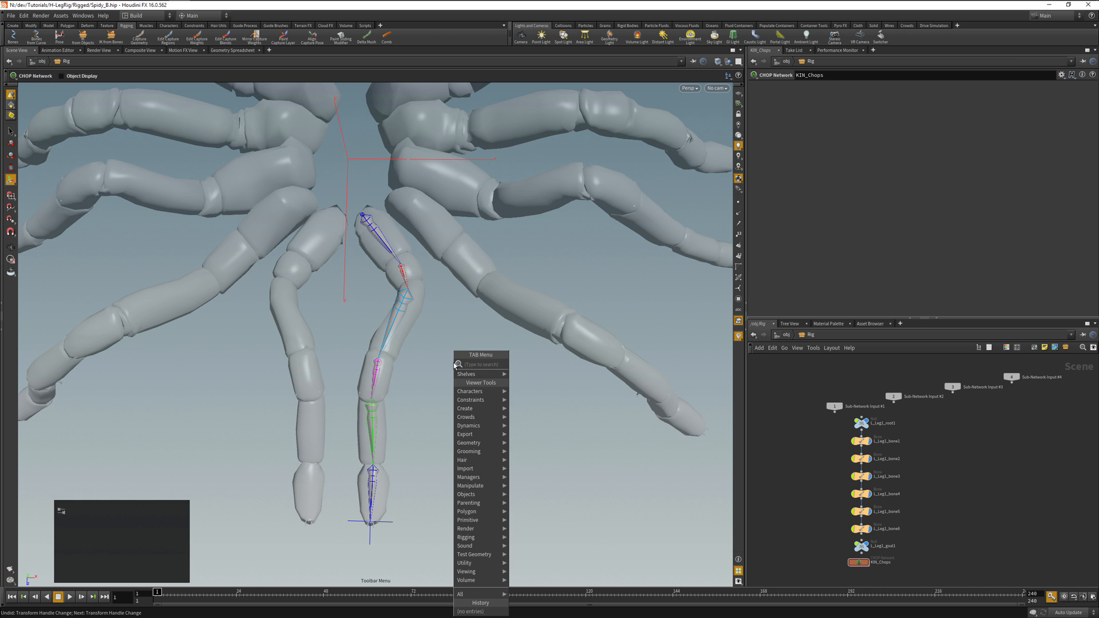
type("null")
key("Return")
left_click_drag(454, 366, 316, 303, "alt")
left_click(579, 295)
left_click_drag(579, 296, 402, 307, "alt")
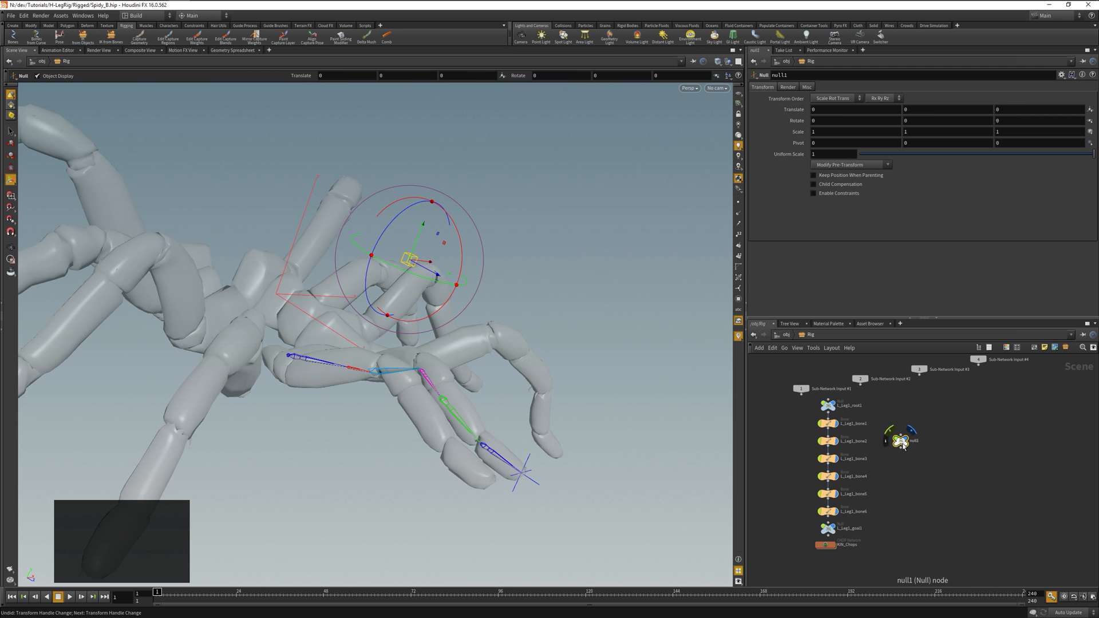
double_click(916, 441)
key("ctrl+a")
type("L_Leg")
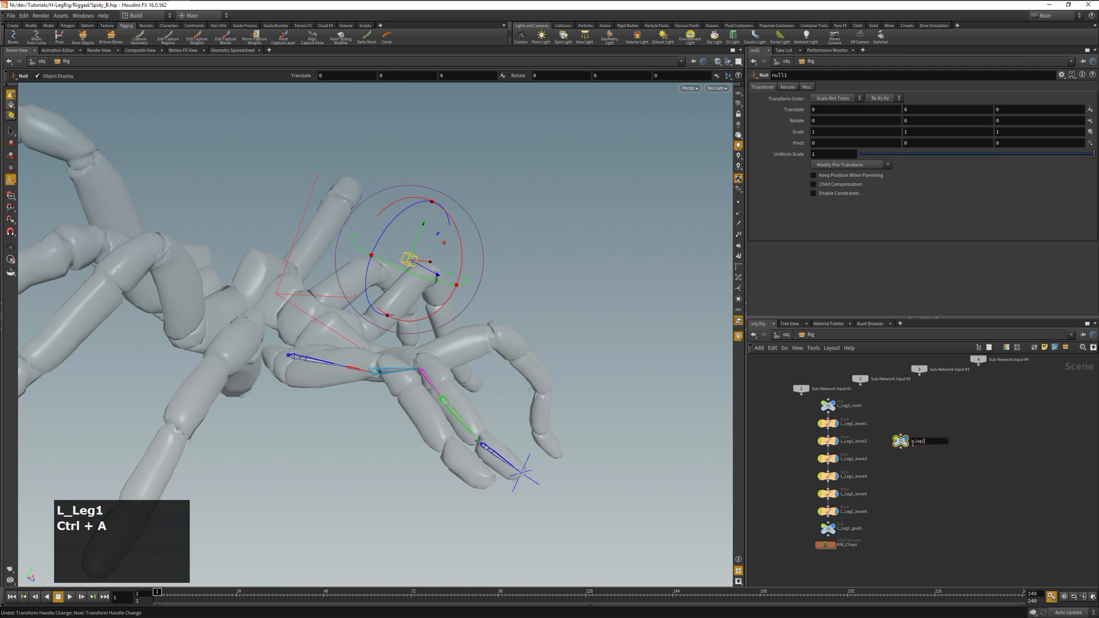
key("Return")
Step: Try the new null as twist affector of the KIN_L_Leg1_bone1 solver with its IK Twist set to -90
double_click(829, 544)
left_click(1091, 143)
left_click(1003, 97)
double_click(1038, 104)
left_click_drag(573, 258, 401, 338, "alt")
left_click_drag(977, 154, 924, 158)
left_click_drag(840, 156, 782, 156)
type("-90")
key("Return")
Step: Clear the Twist Affector of the KIN_L_Leg1_bone1 solver and delete the added null from the Rig network
key("Delete")
key("Delete")
key("Delete")
key("Delete")
key("Delete")
key("Delete")
key("Delete")
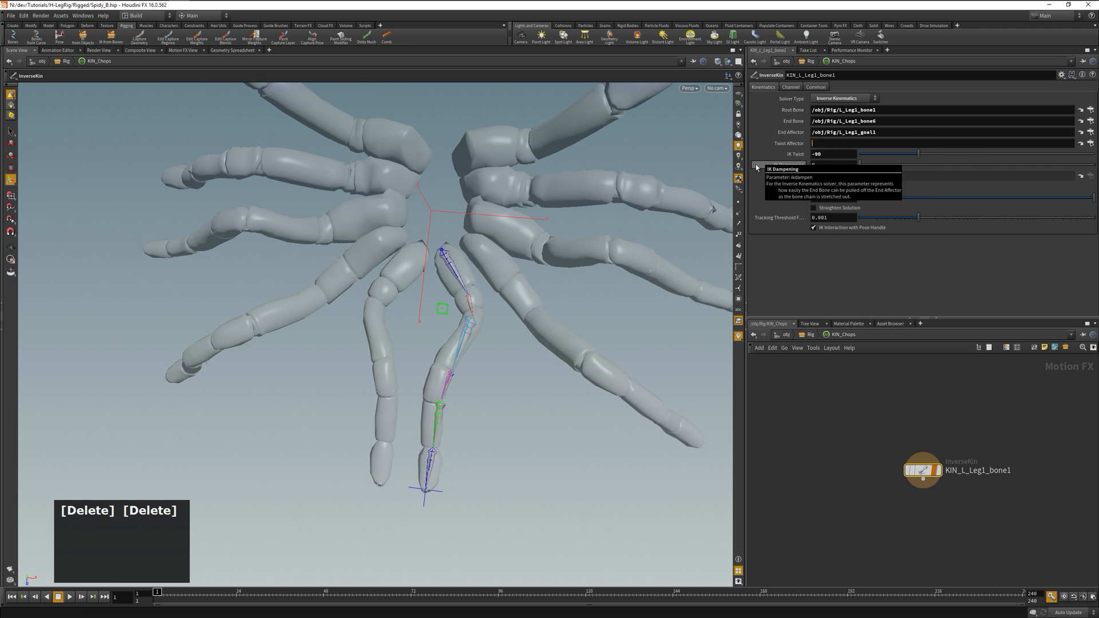
key("Return")
key("u")
left_click(901, 441)
key("Delete")
left_click_drag(617, 434, 617, 434, "alt")
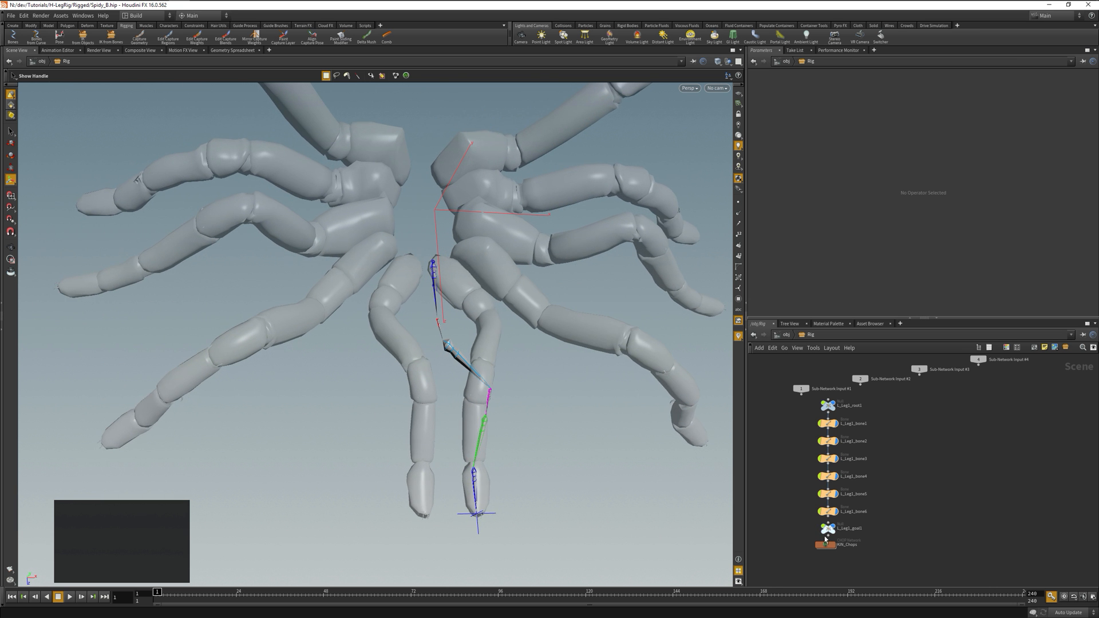
Step: Set the IK Twist of the KIN_L_Leg1_bone1 solver inside KIN_Chops to 0 and return to the Rig network
double_click(826, 545)
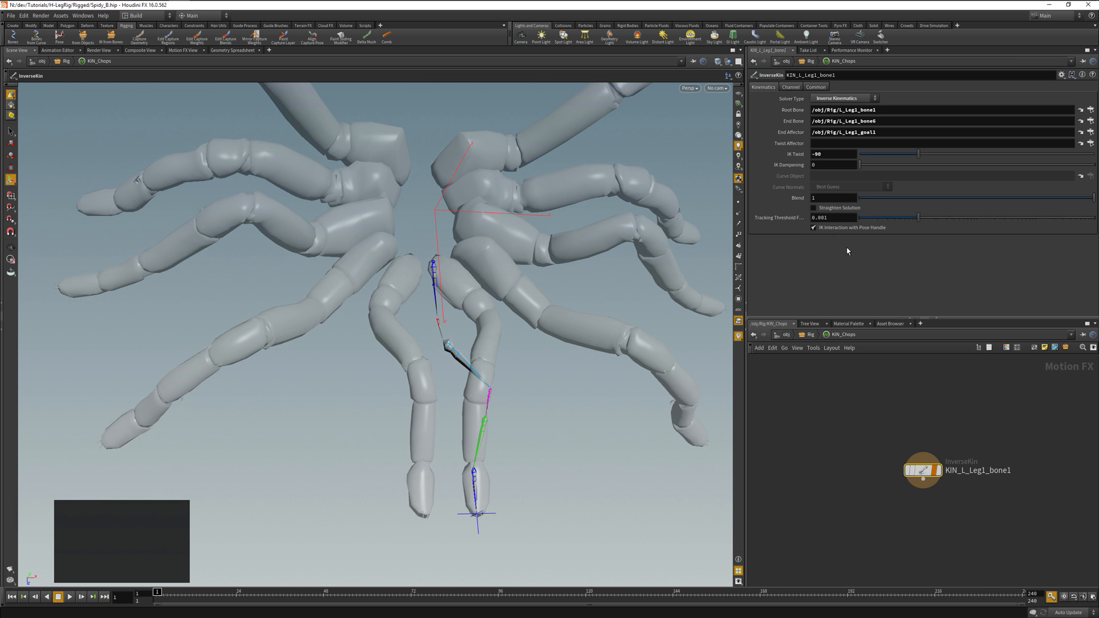
double_click(824, 153)
type("0")
key("Return")
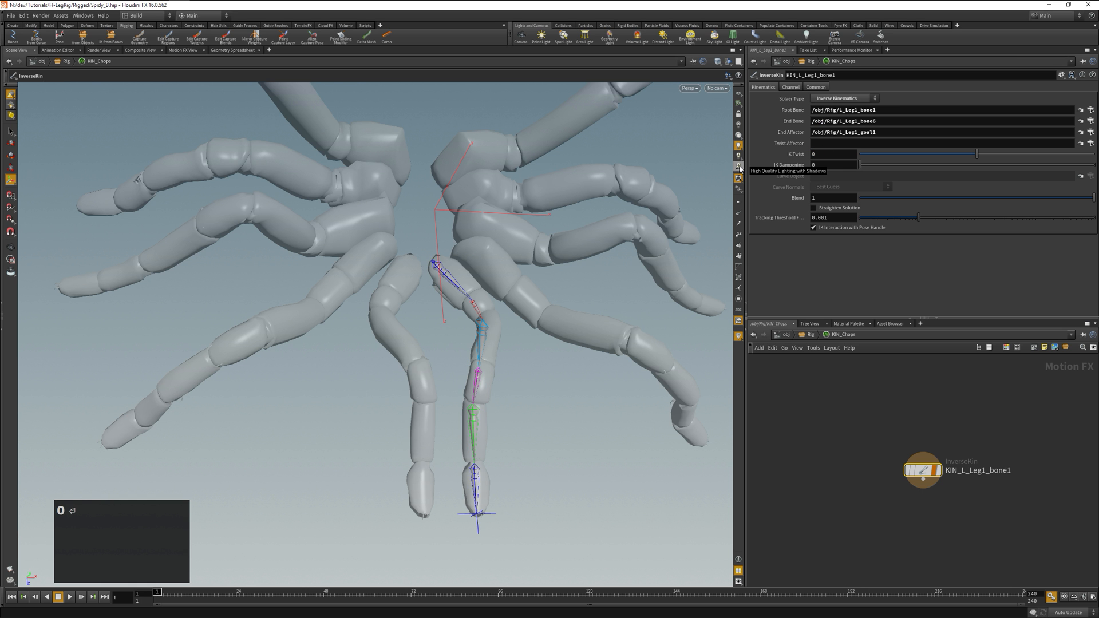
left_click_drag(585, 308, 832, 433, "alt")
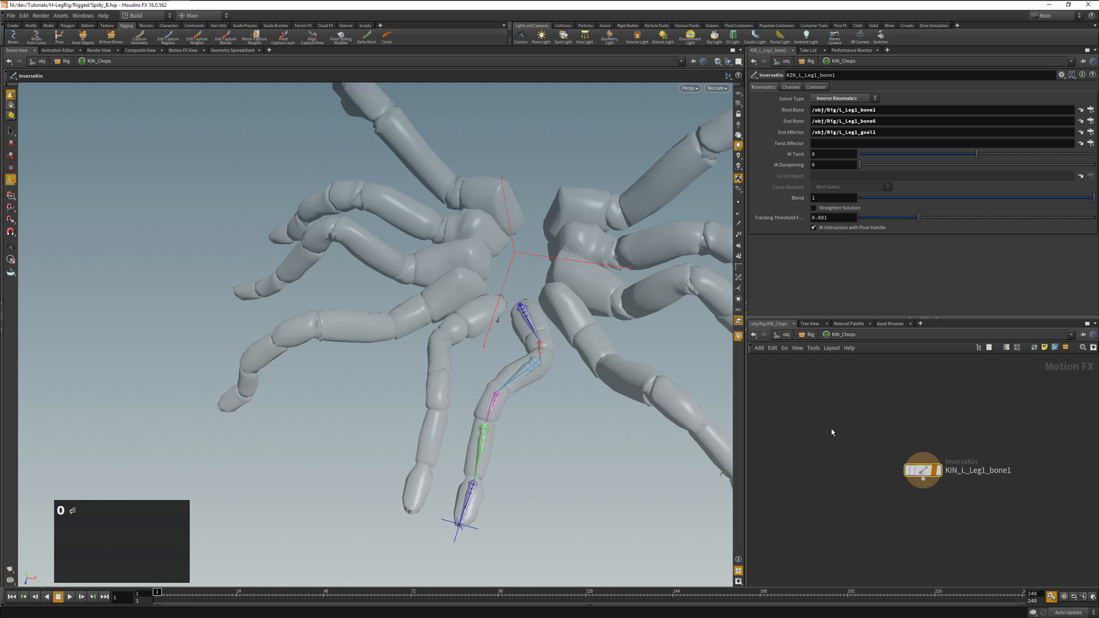
key("u")
key("space+2")
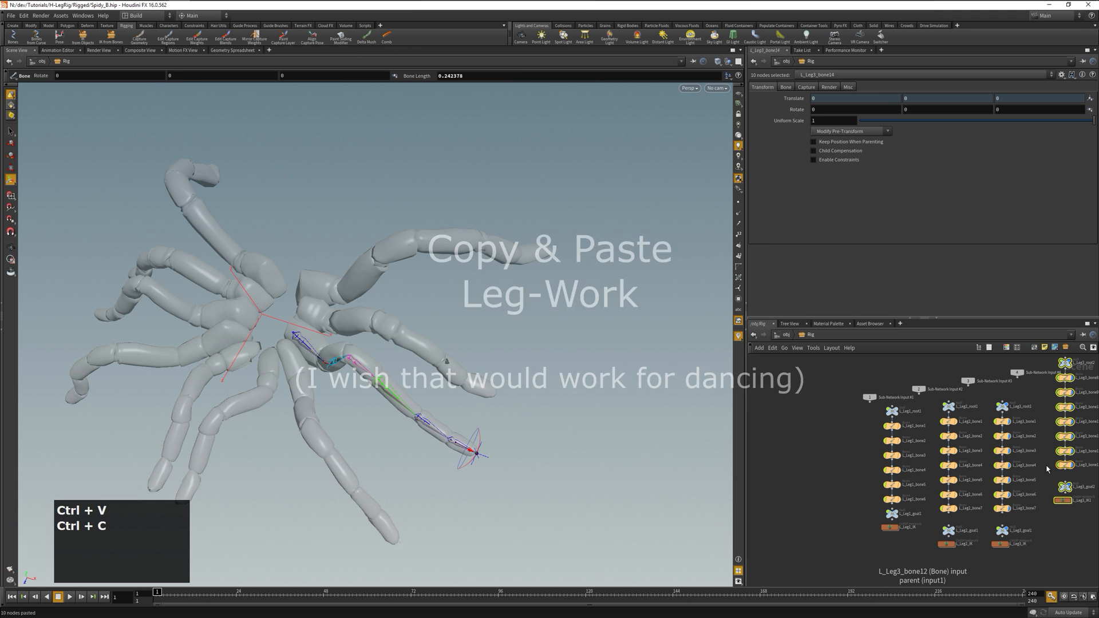
Step: Select the original L_Leg3 chain nodes in the network and turn off their display
left_click_drag(1065, 524, 980, 395)
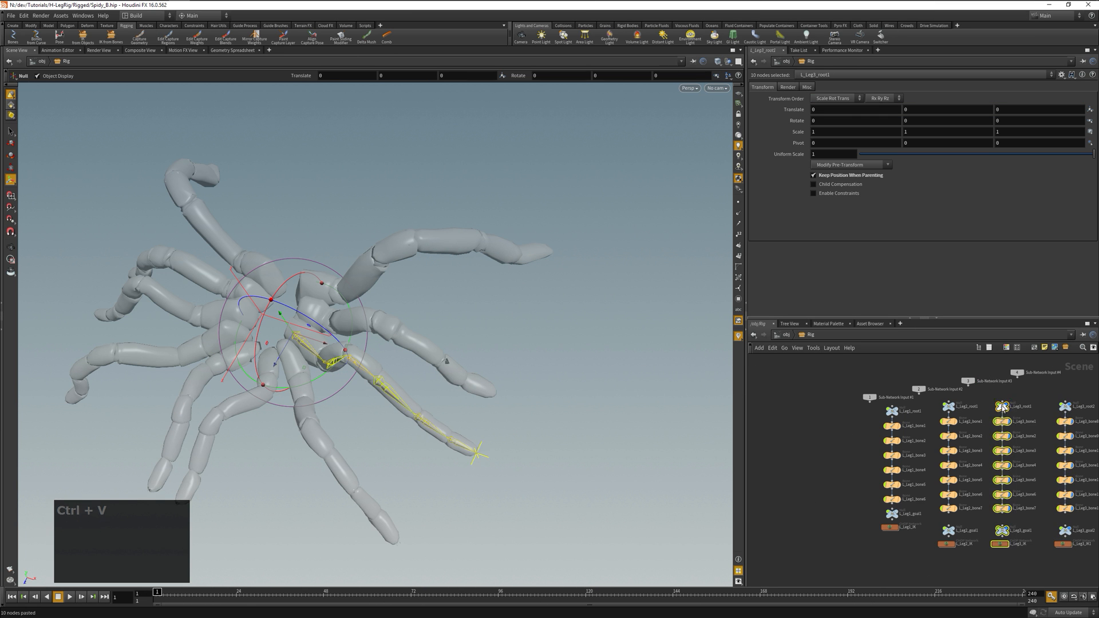
middle_click_drag(1069, 560, 900, 558)
scroll(900, 558, "up", 2)
Step: Rename the copied chain's root null as L_Leg4_root1 and its first bone as L_Leg4_bone1
double_click(916, 379)
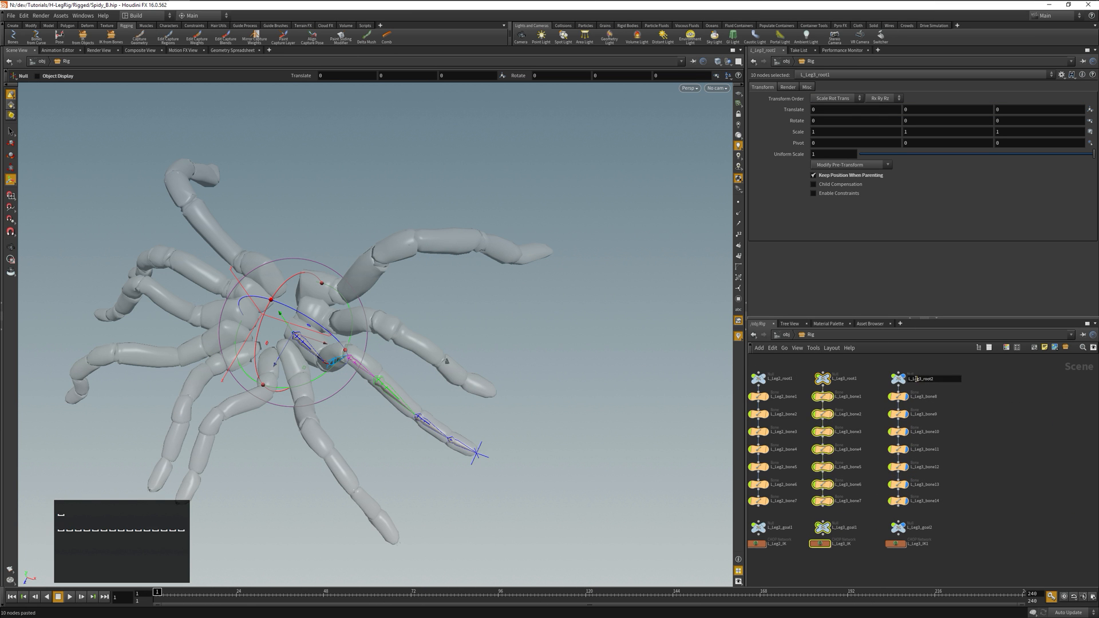
key("shift+Right")
type("4")
key("End")
key("BackSpace")
type("1")
key("Return")
double_click(921, 397)
key("Right")
key("shift+Right")
type("4")
key("BackSpace")
type("1")
key("Return")
Step: Rename the second and third bones of the copied chain as L_Leg4_bone2 and L_Leg4_bone3
double_click(932, 414)
key("Left")
key("Left")
key("shift+Left")
type("4")
key("End")
key("BackSpace")
type("2")
double_click(926, 431)
key("shift+Right")
type("4")
key("End")
key("BackSpace")
key("BackSpace")
type("3")
key("Return")
Step: Rename the fourth and fifth bones of the copied chain as L_Leg4_bone4 and L_Leg4_bone5
double_click(923, 449)
key("Left")
key("shift+Left")
type("4")
key("End")
key("BackSpace")
key("BackSpace")
type("4")
key("Return")
double_click(936, 468)
key("Left")
key("Left")
key("Left")
key("Left")
key("Left")
key("shift+Left")
type("4")
key("End")
key("BackSpace")
key("BackSpace")
type("5")
key("Return")
Step: Rename the last two bones of the copied chain as L_Leg4_bone6 and L_Leg4_bone7
double_click(967, 486)
key("Left")
key("Left")
key("Left")
key("Left")
key("Left")
key("shift+Left")
type("4")
key("End")
key("BackSpace")
key("BackSpace")
type("6")
key("Return")
double_click(939, 501)
key("Left")
key("Left")
key("shift+Left")
type("4")
key("End")
key("BackSpace")
key("BackSpace")
type("7")
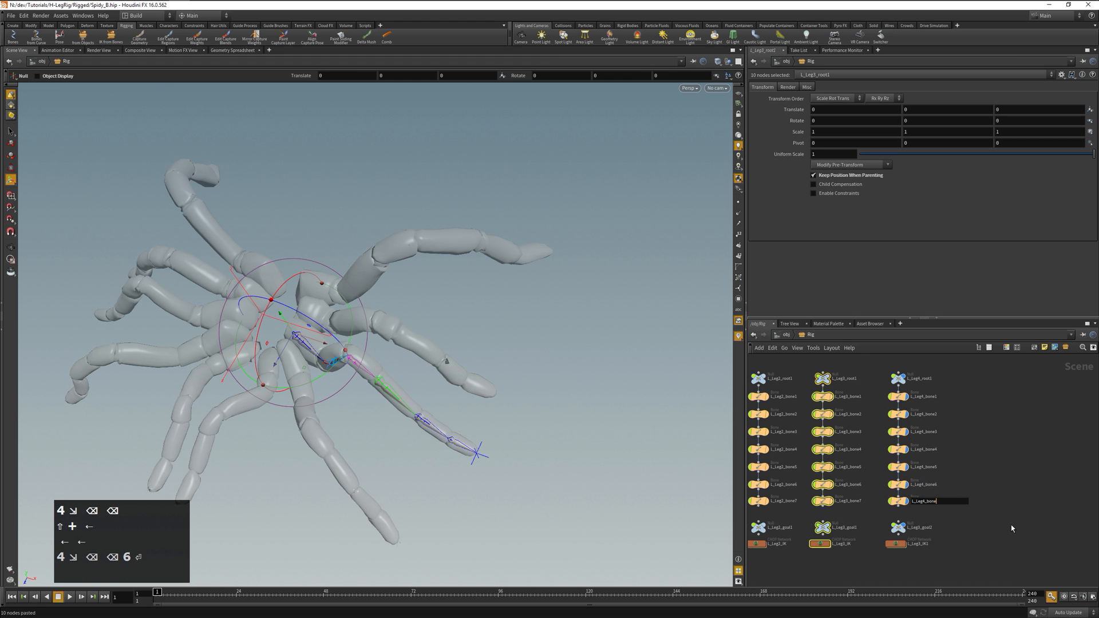
key("Return")
Step: Rename the copied chain's goal null as L_Leg4_goal1
double_click(926, 528)
key("Left")
key("Left")
key("shift+Right")
type("4")
key("End")
key("BackSpace")
type("1")
key("Return")
Step: Rename the copied CHOP network as L_Leg4_IK1 and check the bone and goal paths in its inverse kinematics solver
double_click(923, 544)
key("Left")
key("shift+Right")
type("4")
key("Return")
double_click(896, 544)
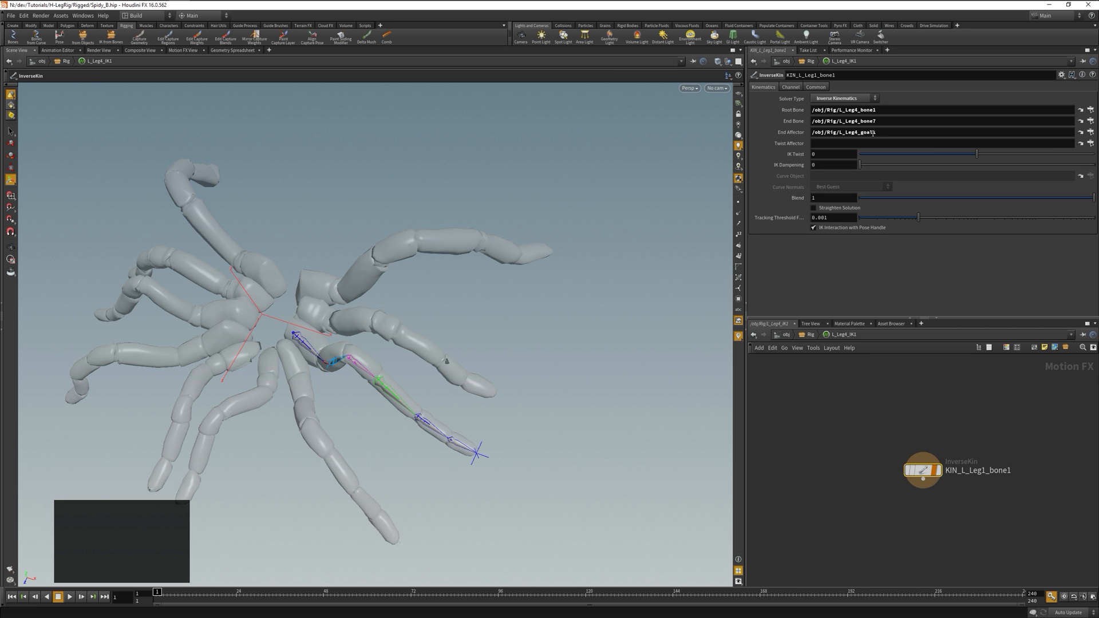
key("u")
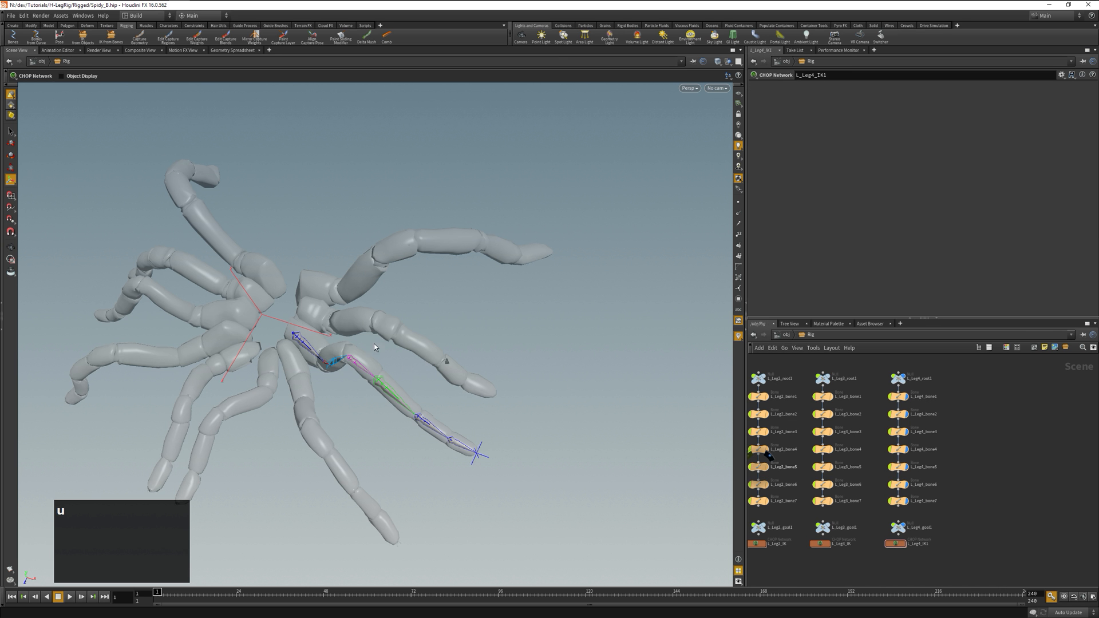
Step: Move L_Leg4_root1 with the Bones tool in top view to the base of the fourth left leg
right_click_drag(404, 361, 226, 221, "alt")
left_click_drag(226, 221, 240, 246, "alt")
key("Return")
right_click_drag(240, 246, 255, 266, "alt")
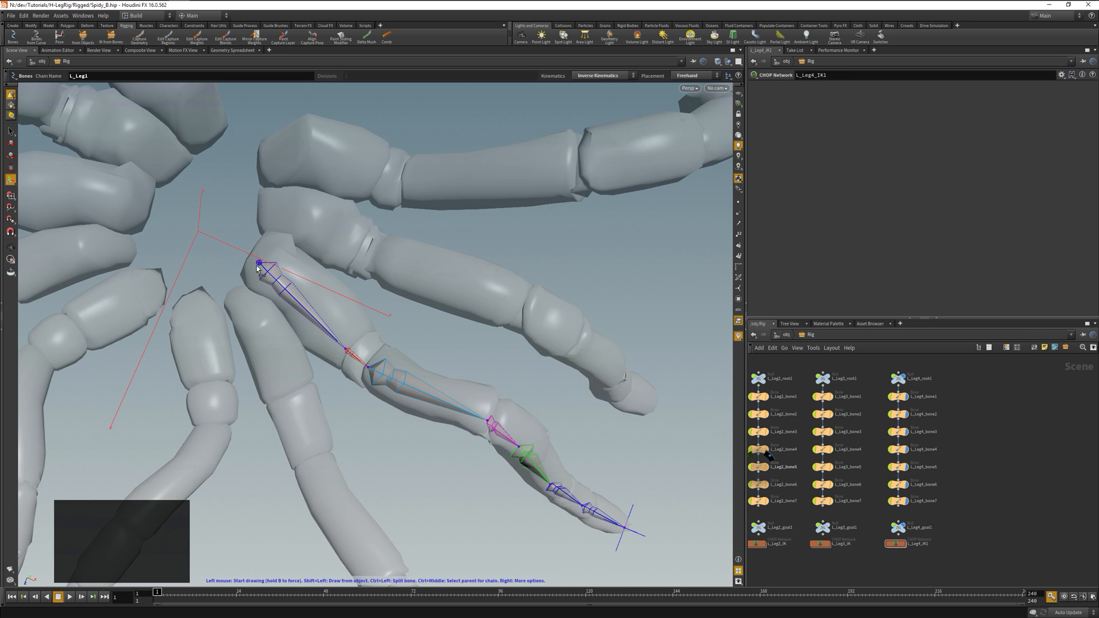
middle_click(257, 264, "ctrl")
key("space+2")
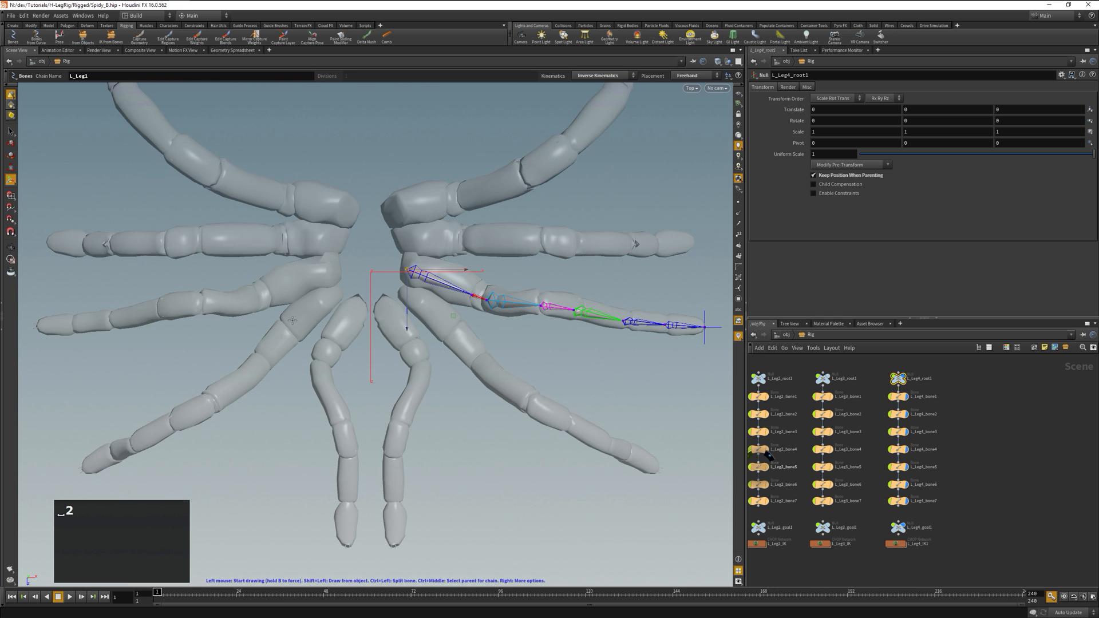
left_click_drag(454, 316, 447, 285)
Step: Align L_Leg4_bone1 and L_Leg4_bone2 with the first segments of the fourth left leg in top view
left_click(472, 296)
middle_click_drag(519, 343, 506, 287)
key("Escape")
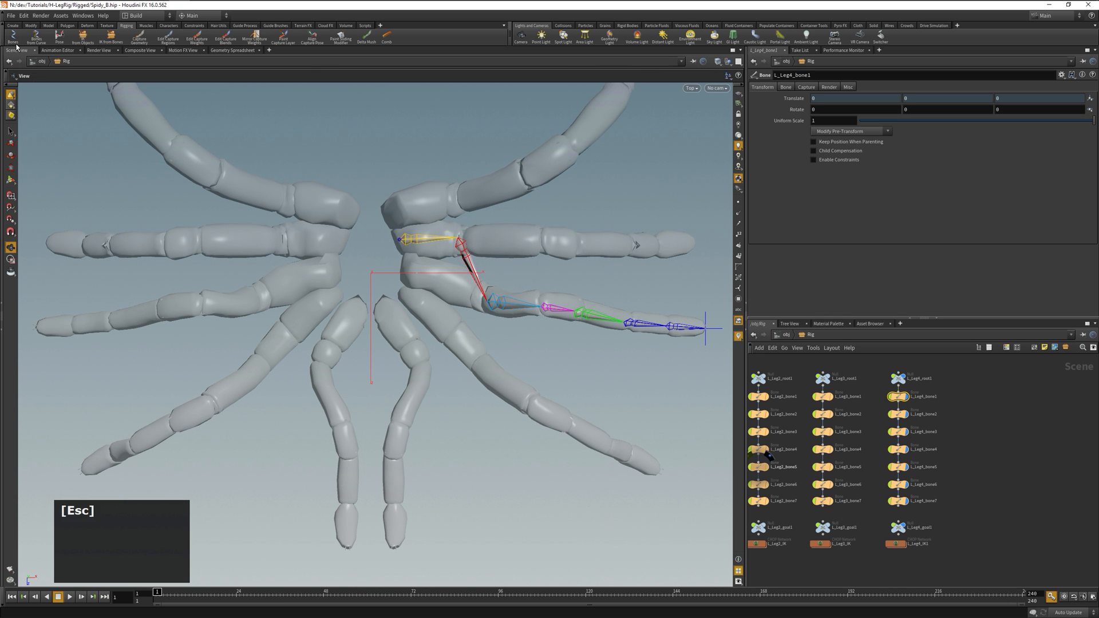
left_click(474, 273)
middle_click_drag(533, 348, 514, 284)
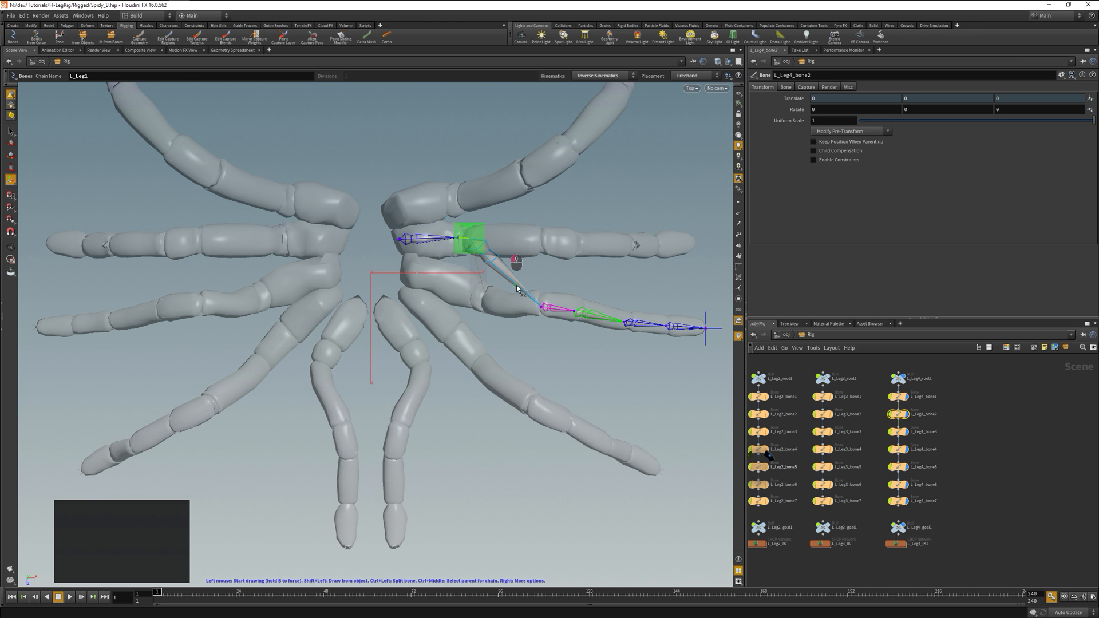
left_click(512, 280)
Step: Move the middle bones of the L_Leg4 chain onto their matching leg segments in top view
scroll(561, 288, "up", 3)
left_click_drag(559, 379, 558, 222)
middle_click_drag(624, 372, 470, 407, "alt")
scroll(470, 406, "up", 1)
left_click(473, 366)
left_click_drag(490, 425, 491, 227)
left_click(564, 385)
left_click_drag(621, 457, 654, 241)
Step: Place the last bones and the goal of the L_Leg4 chain along the leg's outer segments up to its tip
middle_click_drag(670, 321, 367, 355, "alt")
scroll(366, 354, "up", 1)
left_click(374, 416)
left_click_drag(438, 510, 418, 262)
left_click(497, 440)
left_click_drag(562, 518, 529, 252)
scroll(529, 251, "down", 3)
middle_click_drag(276, 279, 476, 358, "alt")
Step: Adjust the inner bones of the L_Leg4 chain in perspective view so they run through the leg mesh
key("space+v")
key("1")
key("space+1")
scroll(261, 280, "up", 5)
left_click_drag(366, 309, 269, 233, "alt")
left_click(252, 284)
left_click(301, 259)
scroll(372, 260, "down", 2)
left_click_drag(366, 258, 453, 330, "alt")
scroll(452, 330, "down", 3)
scroll(452, 330, "up", 4)
left_click(389, 304)
left_click_drag(410, 234, 410, 255)
left_click_drag(410, 255, 458, 366, "alt")
left_click_drag(458, 328, 458, 320)
Step: Fit the outer bones of the L_Leg4 chain, including L_Leg4_bone6, inside the leg mesh and save the scene
left_click_drag(458, 321, 481, 321, "alt")
middle_click_drag(481, 321, 192, 319, "alt")
left_click(201, 355)
left_click_drag(435, 321, 410, 412, "alt")
left_click(441, 366)
left_click(418, 421)
left_click_drag(423, 350, 423, 372, "alt")
key("Return")
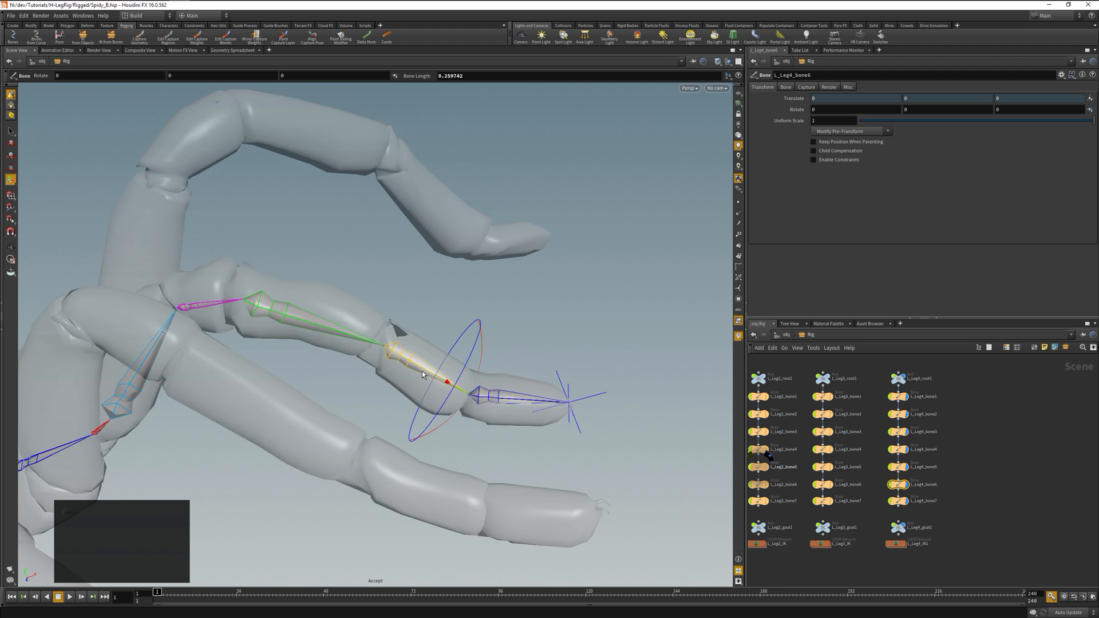
key("ctrl+s")
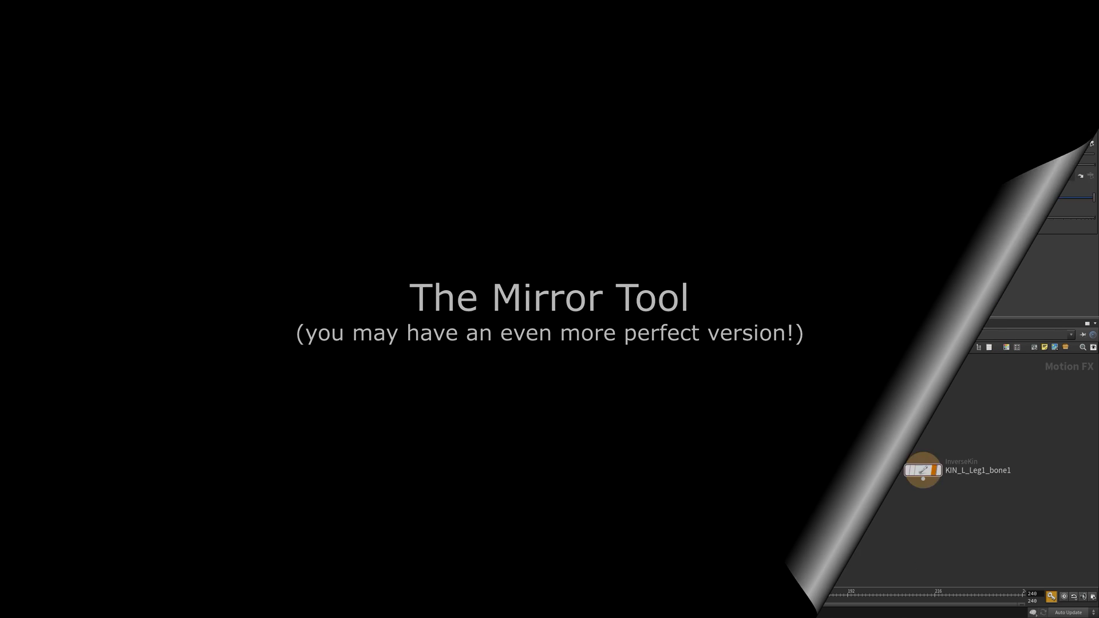
Step: Select all five left leg chains with their goals and IK networks inside the Rig subnetwork and cut them
key("u")
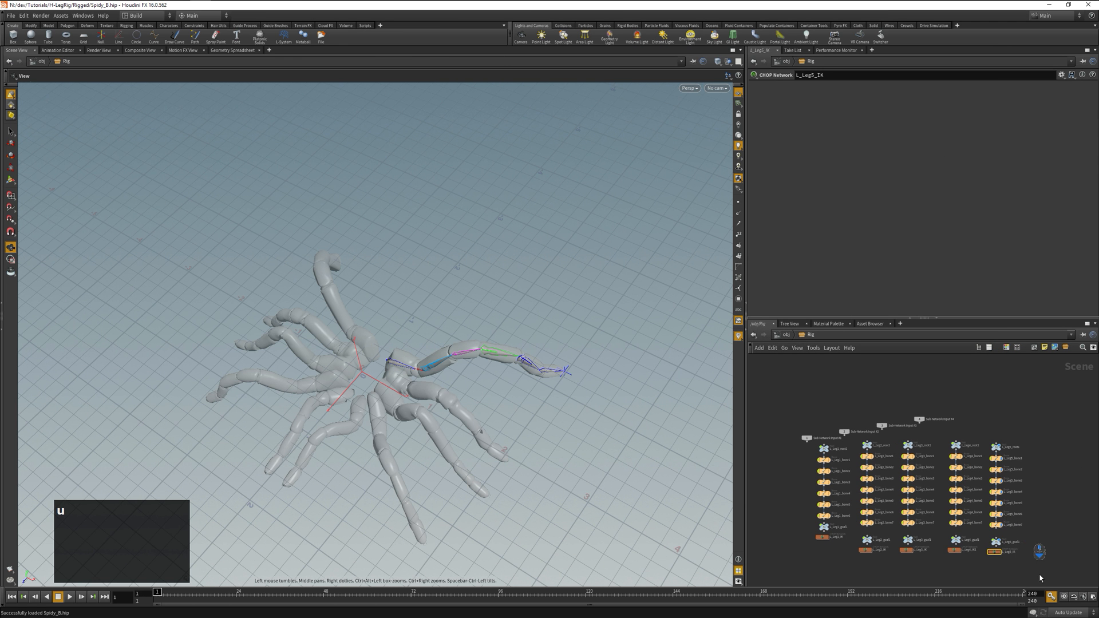
left_click_drag(1032, 569, 804, 450)
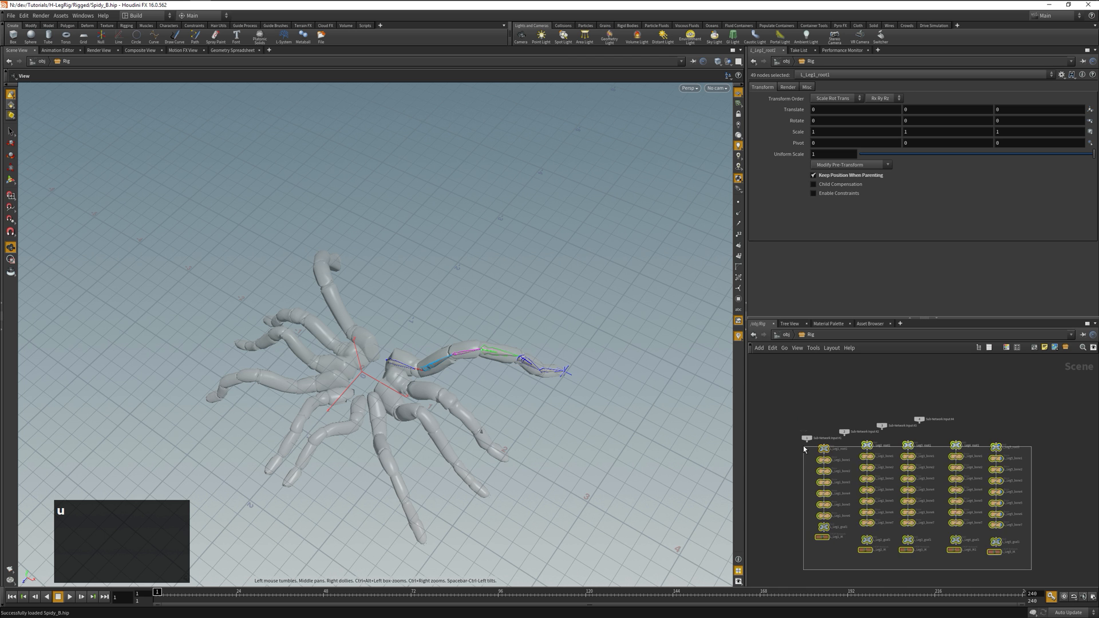
left_click(834, 442)
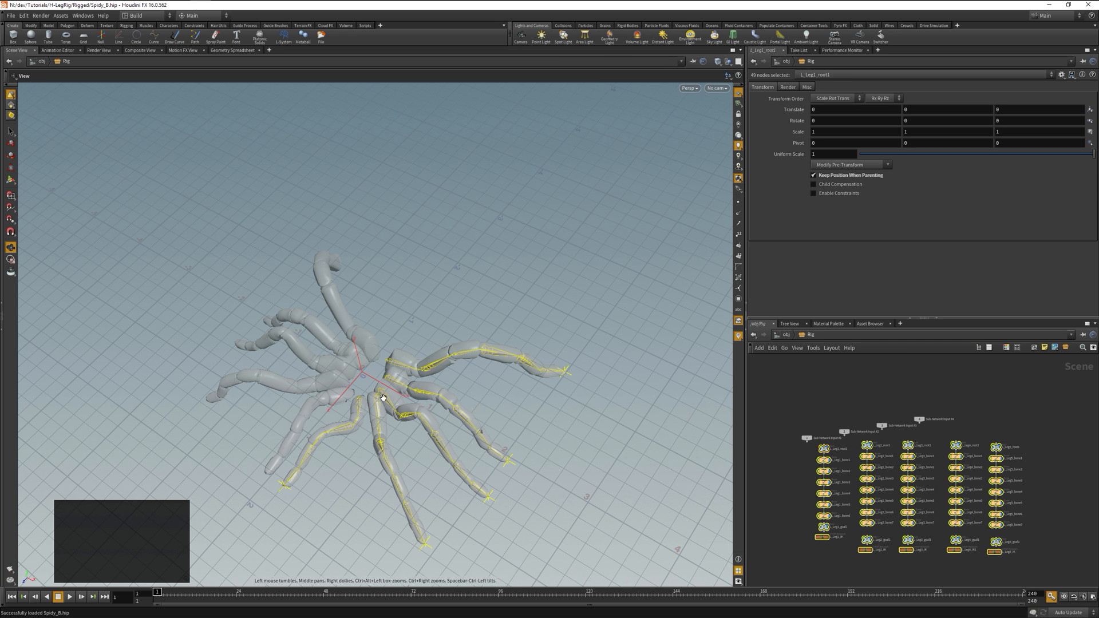
mouse_move(377, 395)
left_mouse_down()
mouse_move(382, 375)
mouse_move(385, 390)
left_mouse_up()
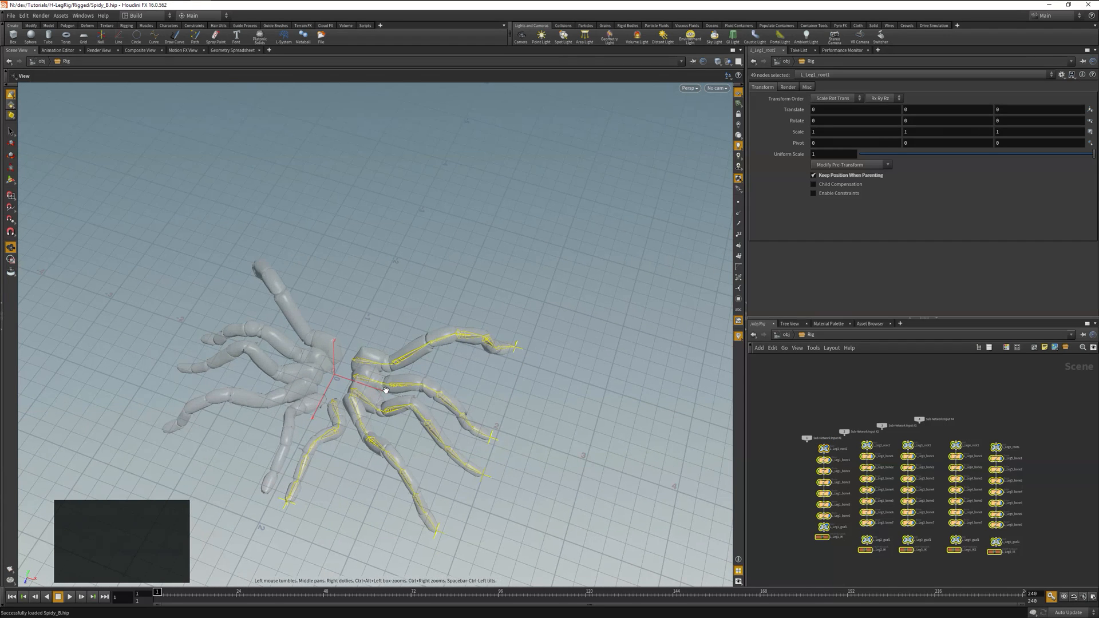
key("space+2")
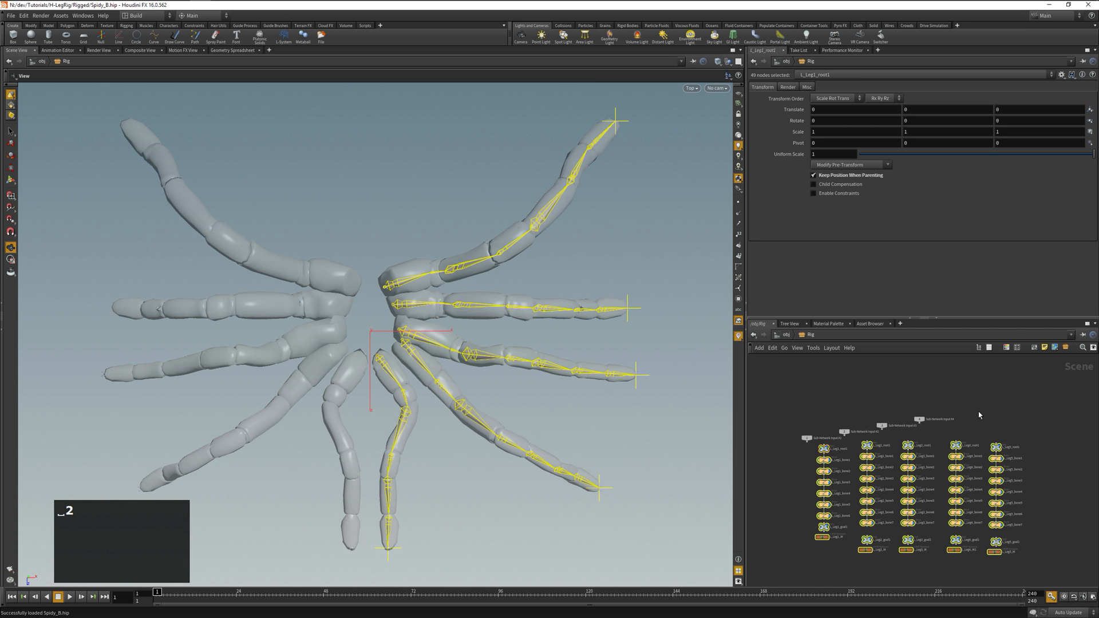
key("ctrl+x")
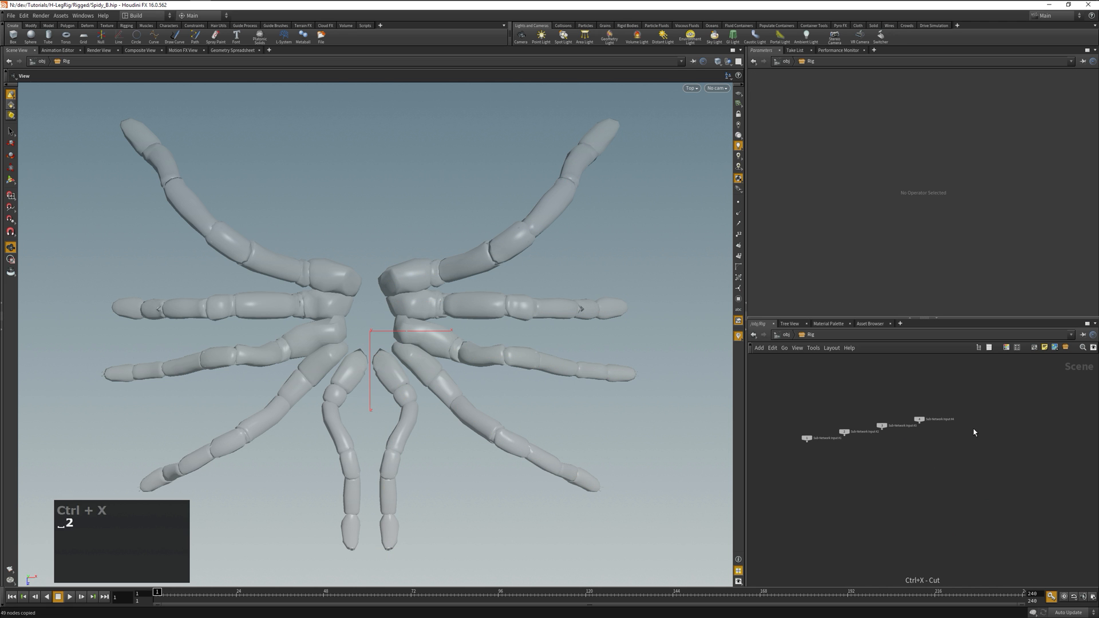
Step: Move combined_spider beside Rig at object level and paste the cut leg nodes below them
left_click(786, 336)
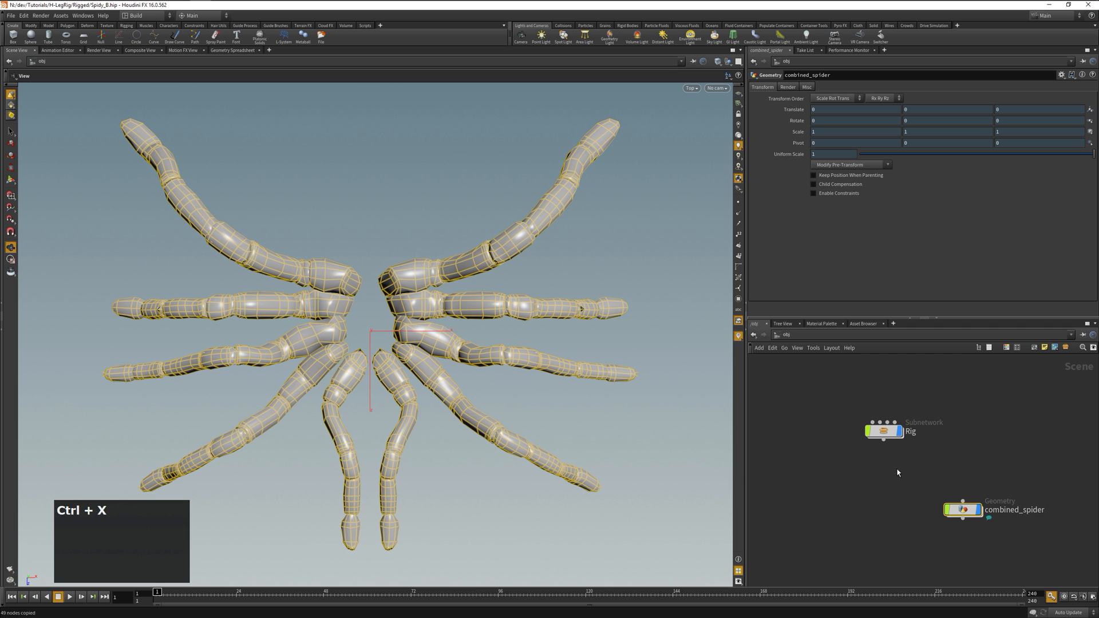
left_click_drag(968, 511, 944, 438)
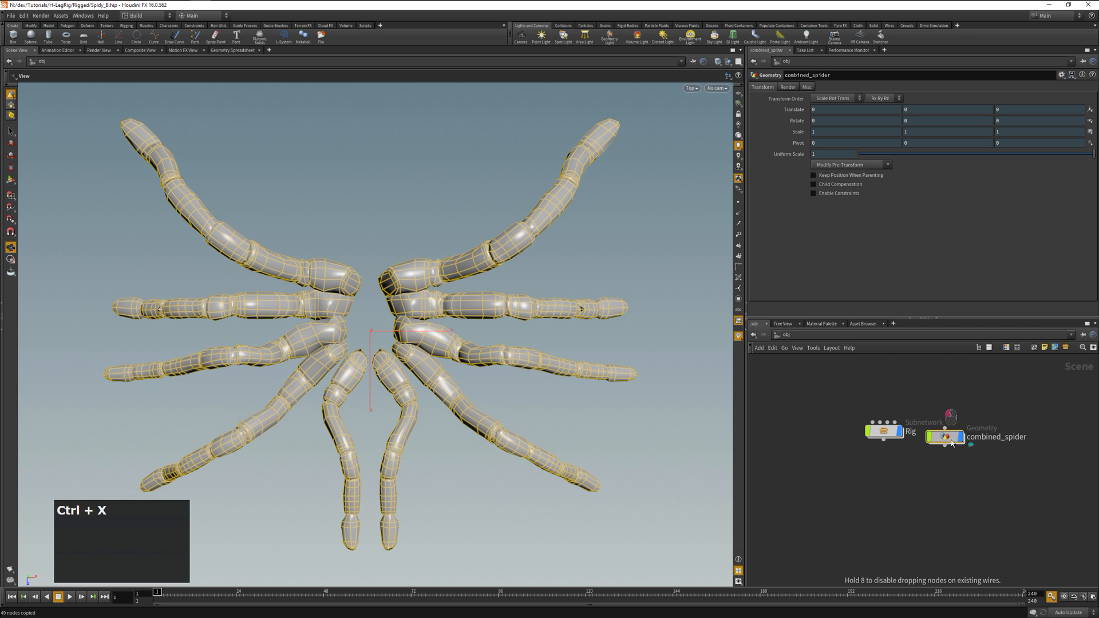
left_click(902, 524)
scroll(902, 524, "down", 4)
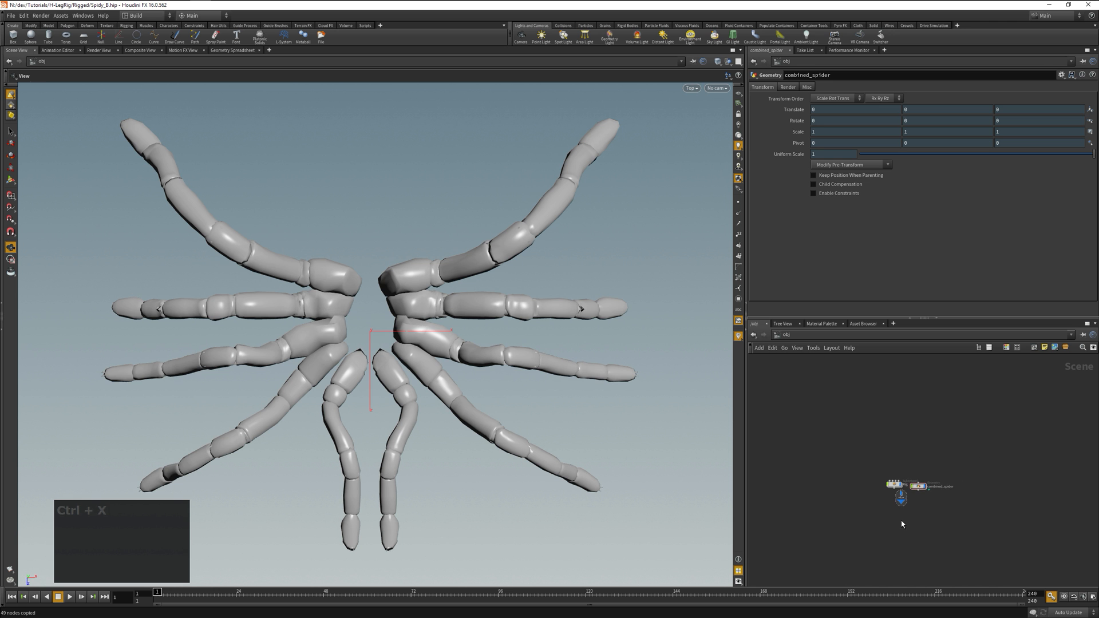
left_click_drag(900, 549, 877, 451)
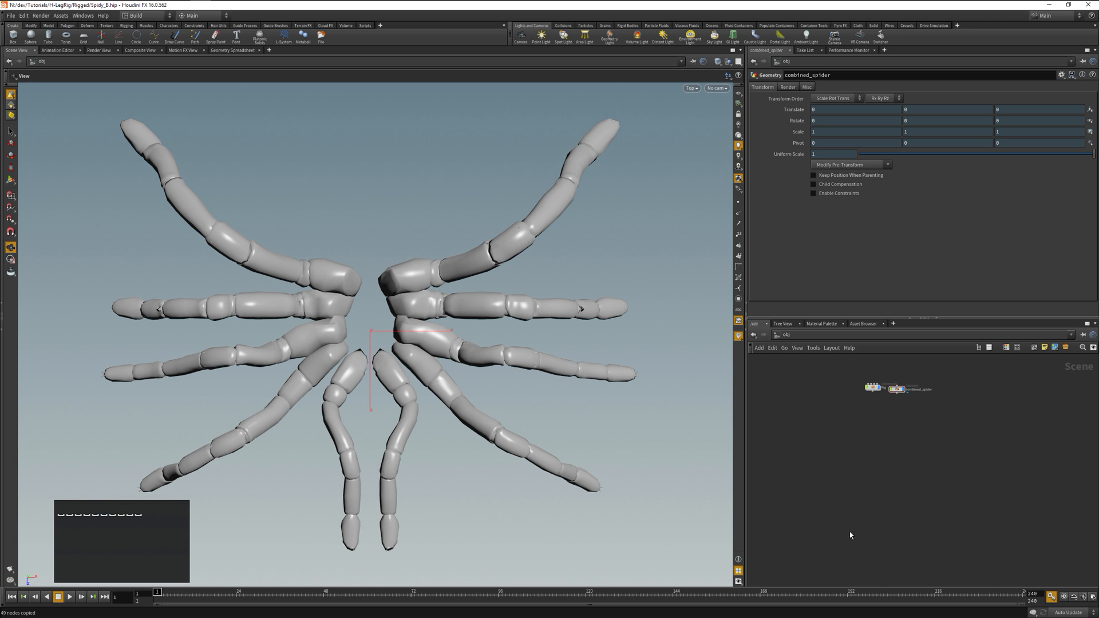
key("ctrl+v")
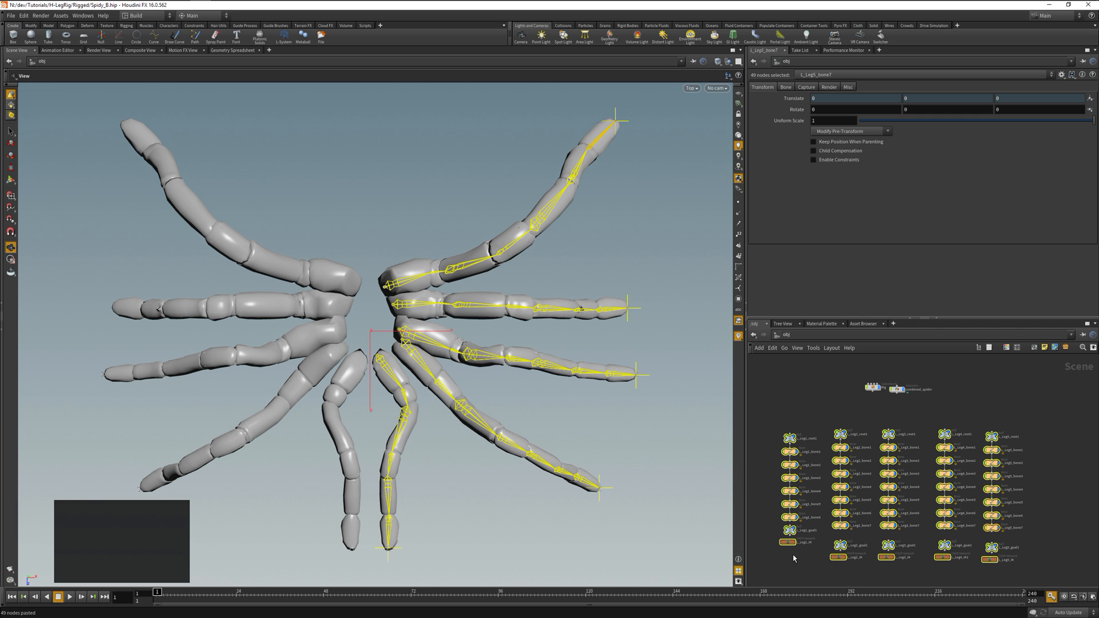
Step: Check the kinematic solver path of L_Leg1_bone1 and the bone and goal paths in the L_Leg1_IK solver
left_click(761, 452)
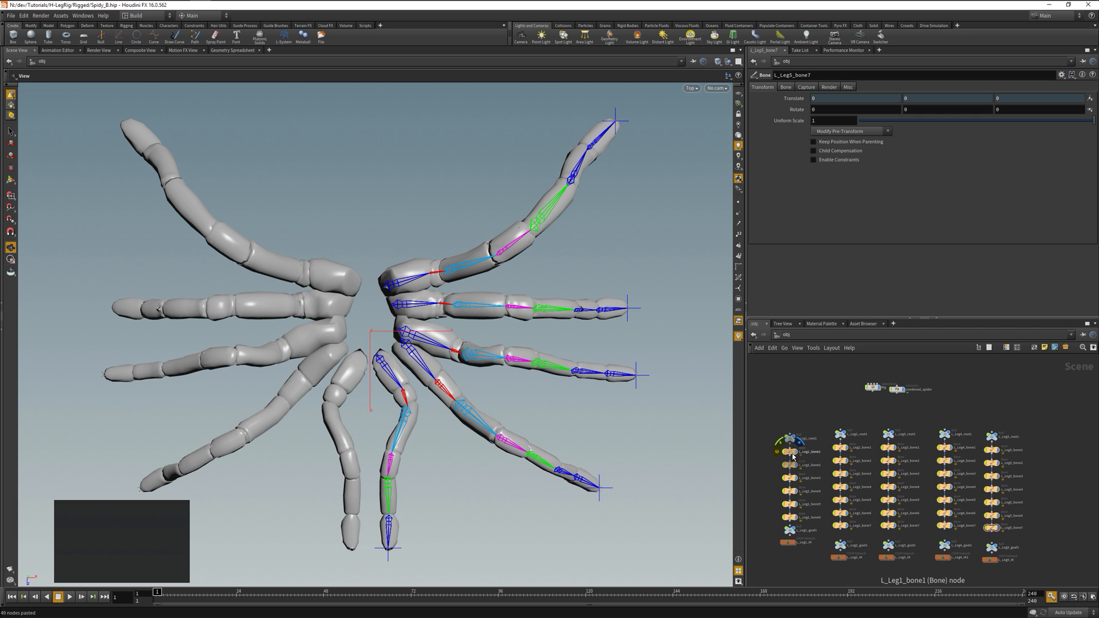
left_click(789, 452)
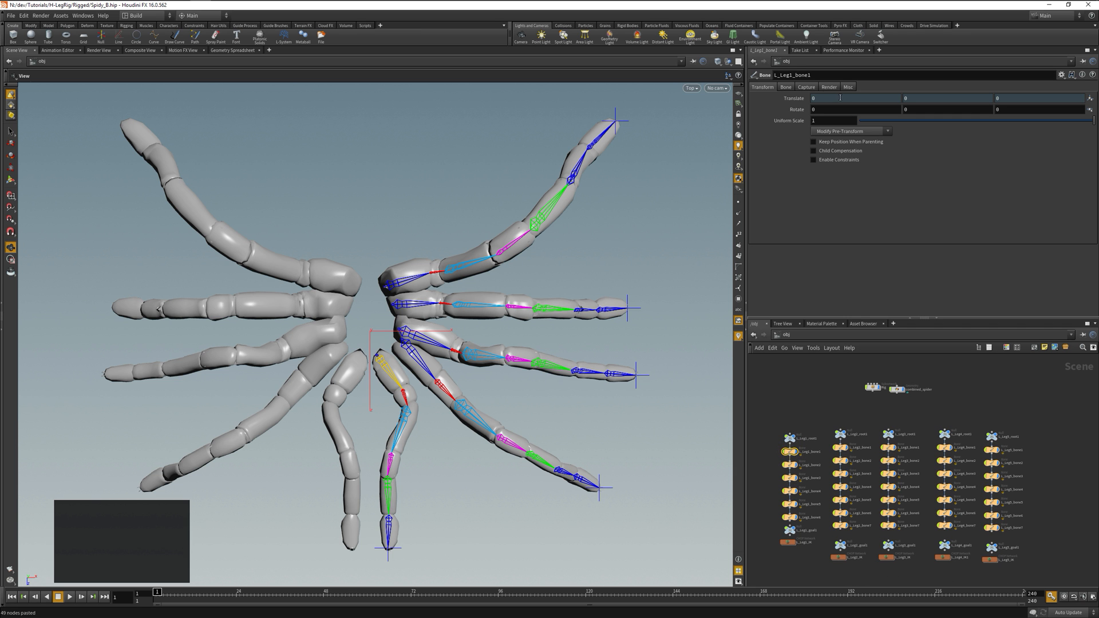
left_click(786, 87)
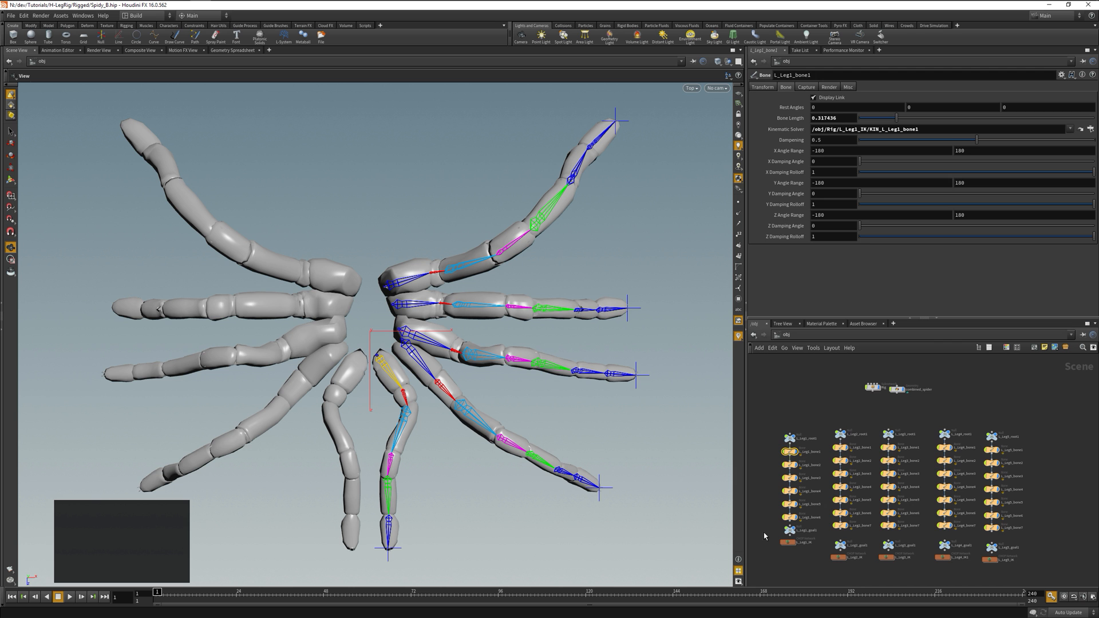
double_click(785, 545)
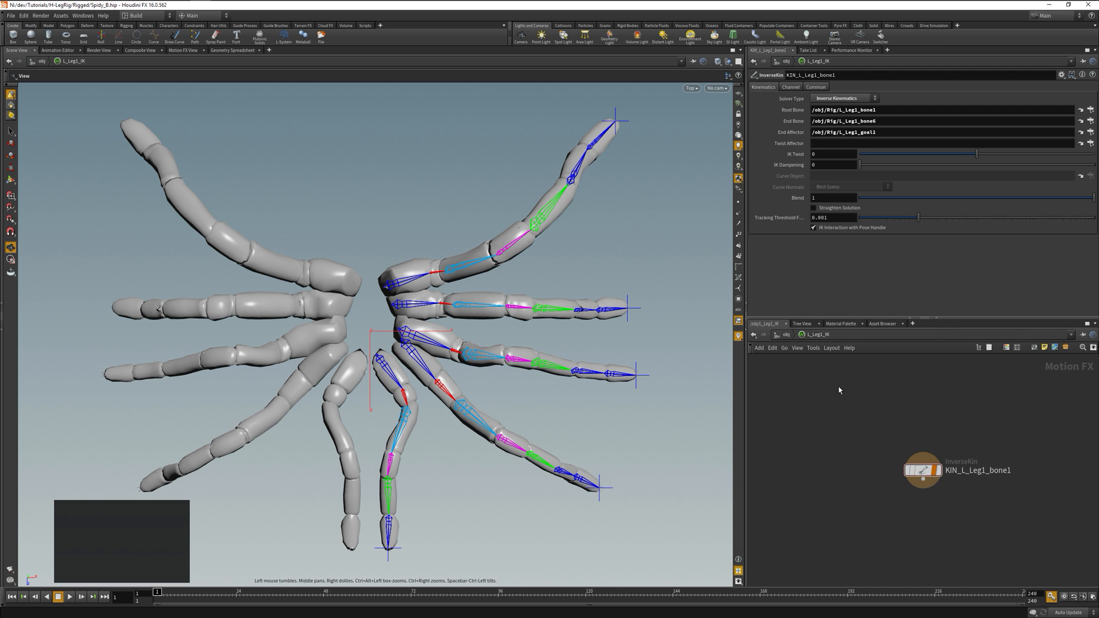
key("u")
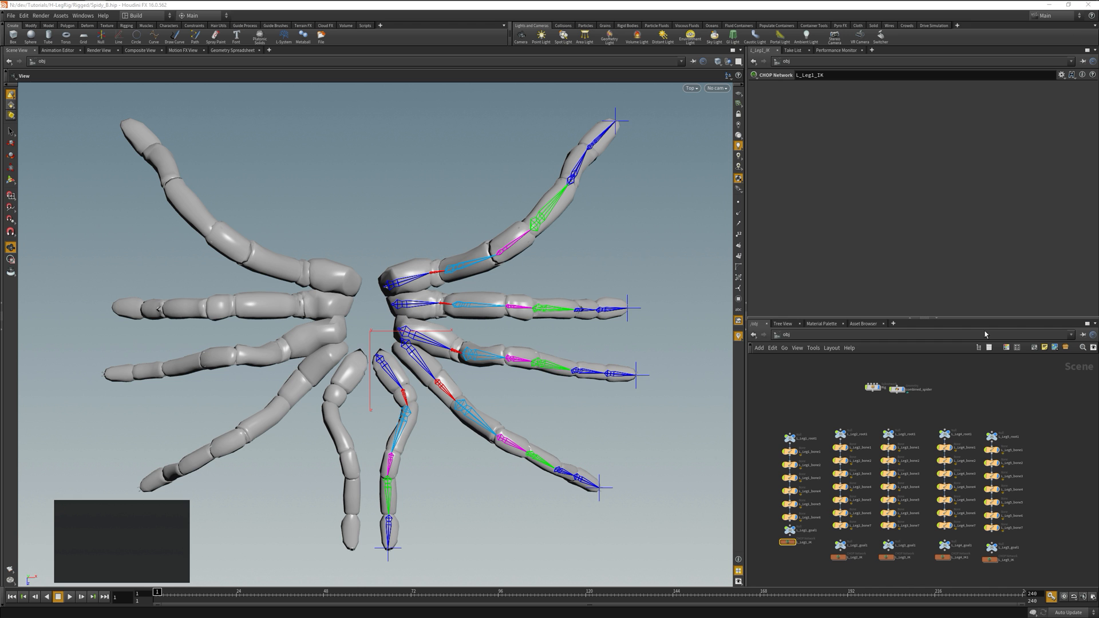
Step: Mirror all the left leg nodes across the YZ plane with the new name prefix R_
left_click_drag(1024, 579, 761, 434)
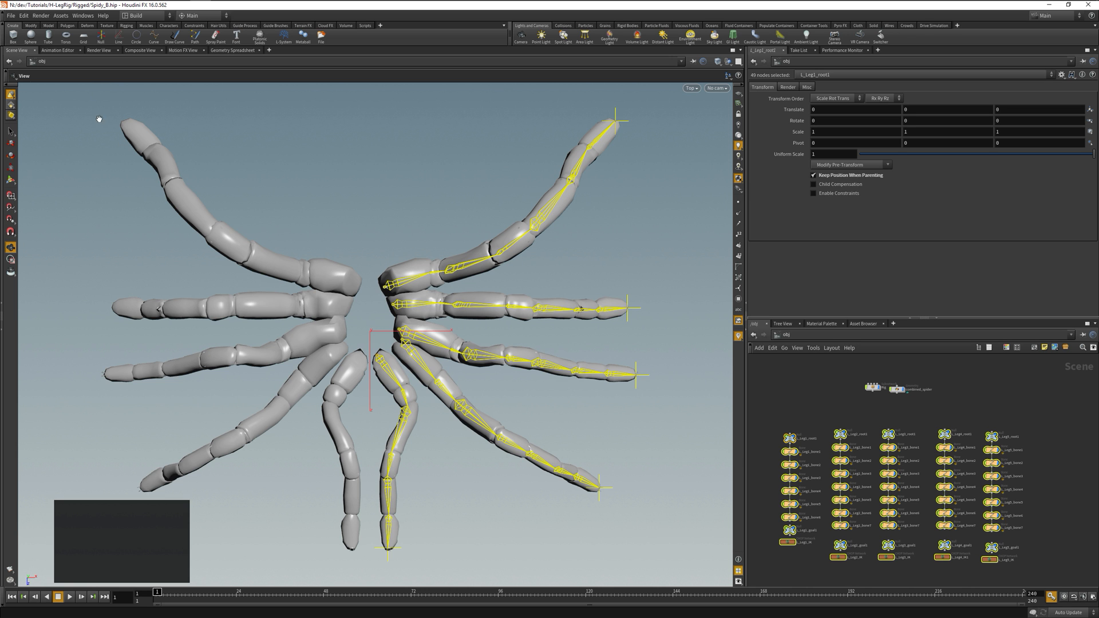
left_click(31, 25)
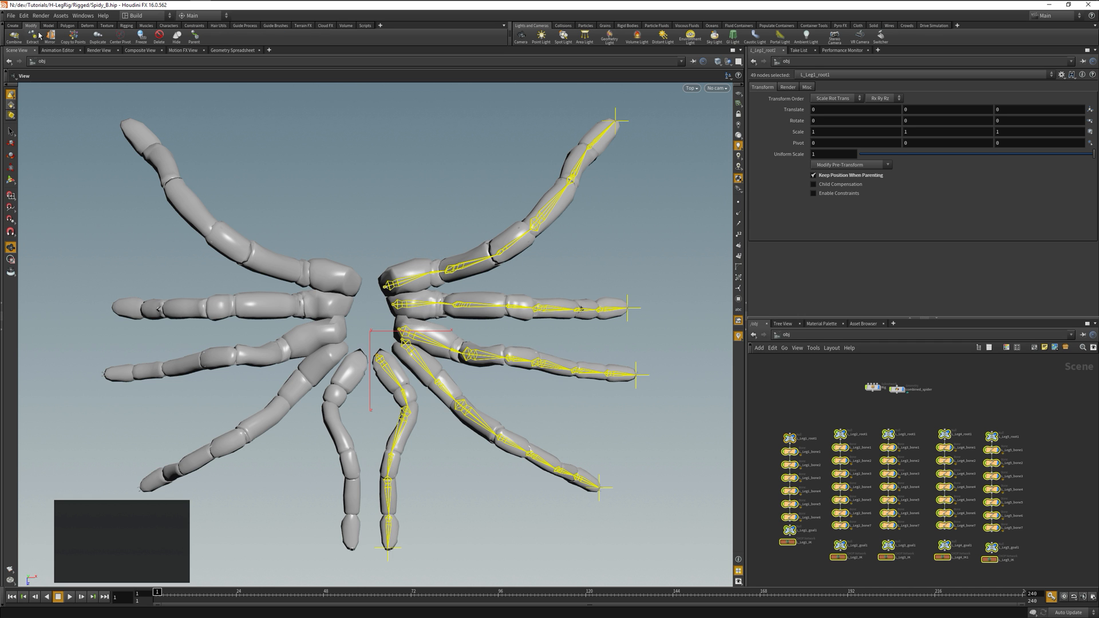
left_click(51, 37)
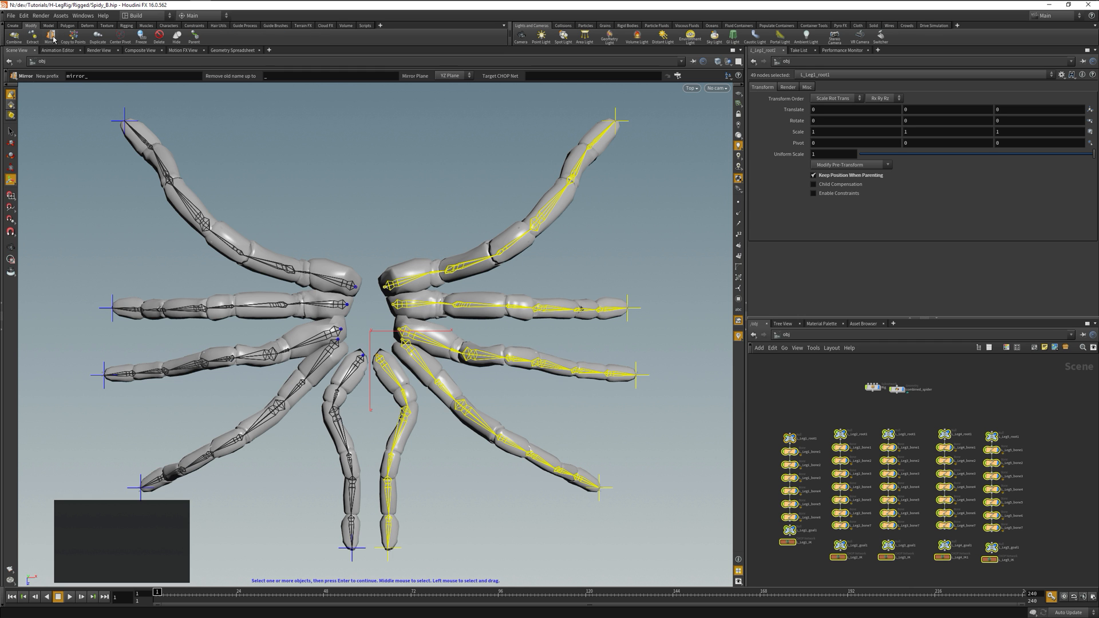
double_click(89, 76)
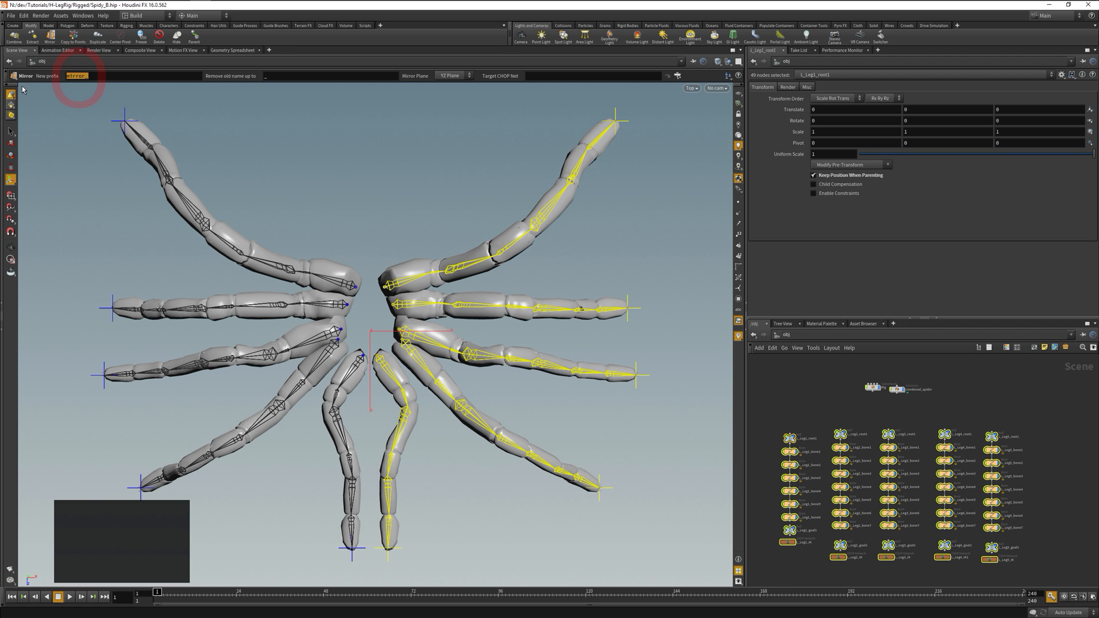
type("R_")
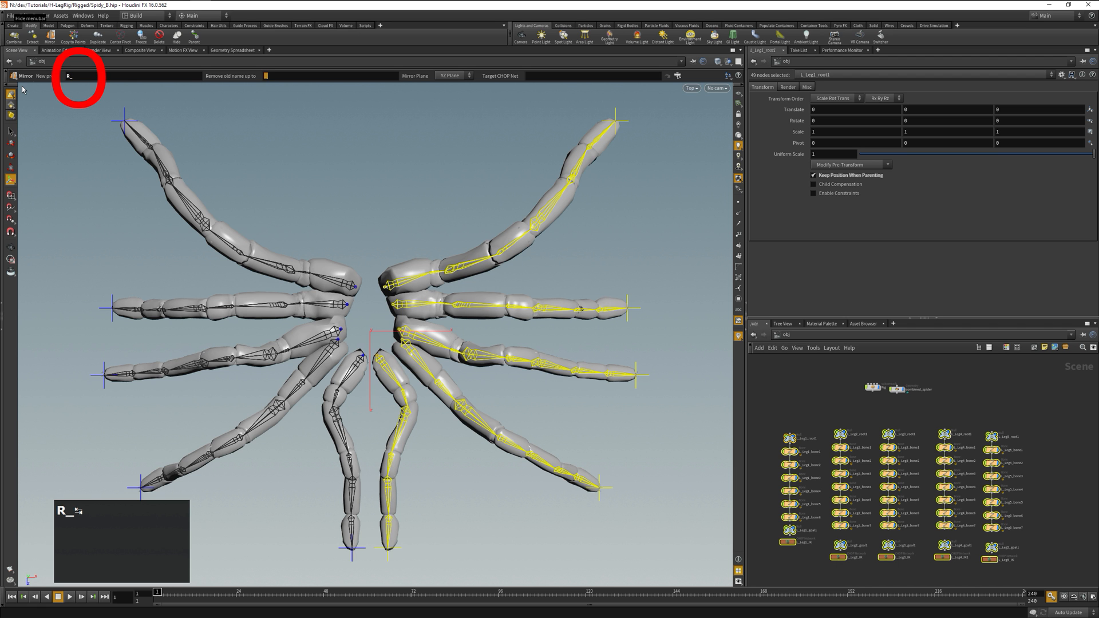
key("Tab")
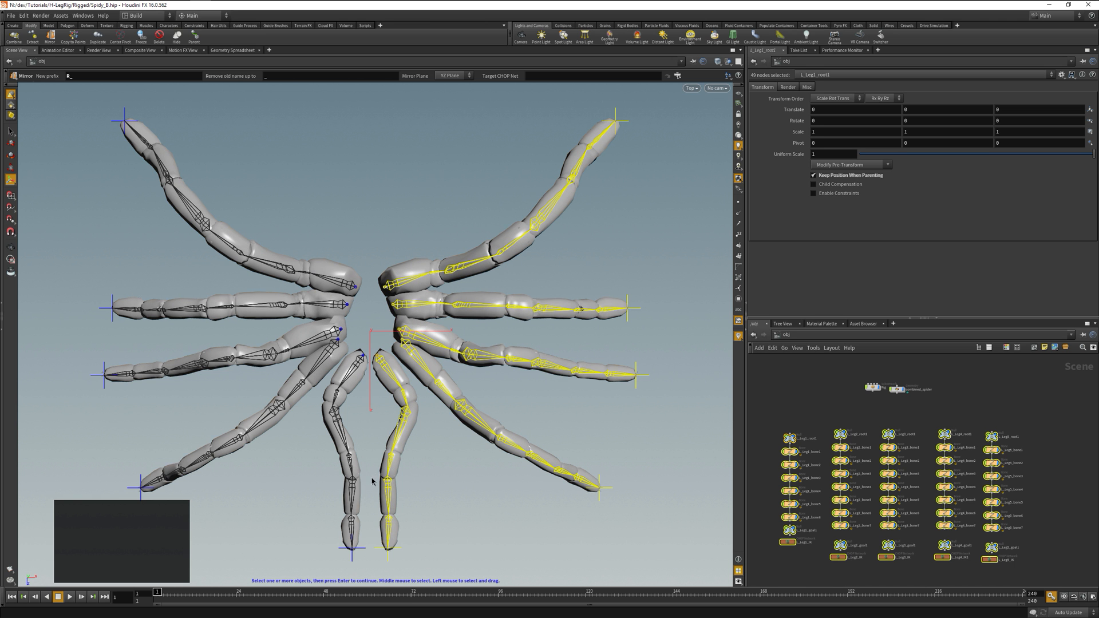
mouse_move(794, 440)
left_mouse_down()
mouse_move(780, 447)
mouse_move(798, 435)
left_mouse_up()
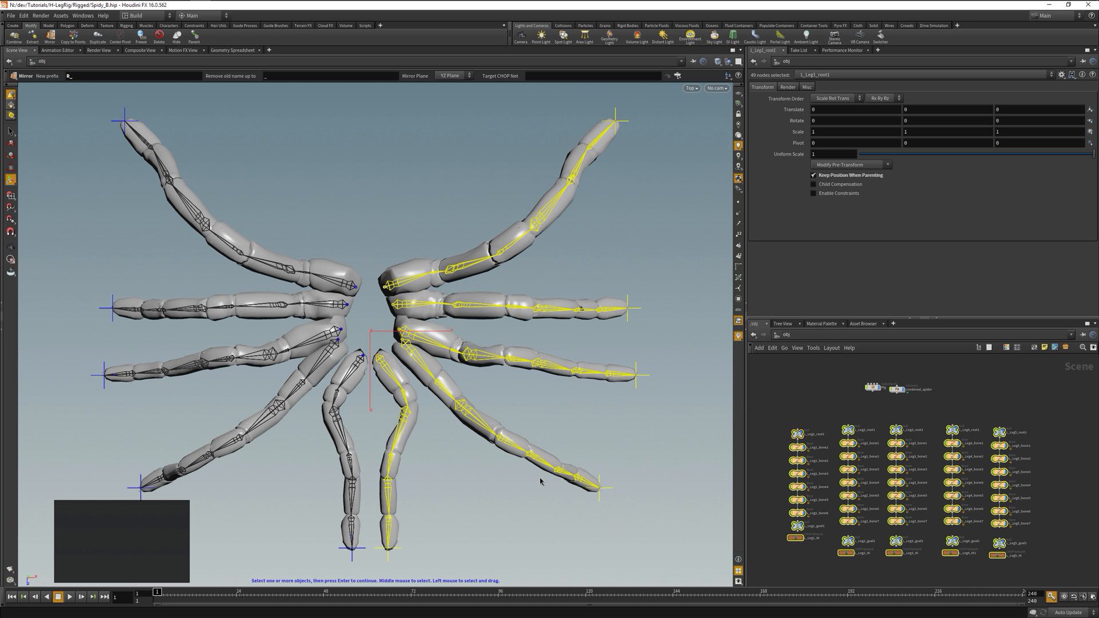
key("Return")
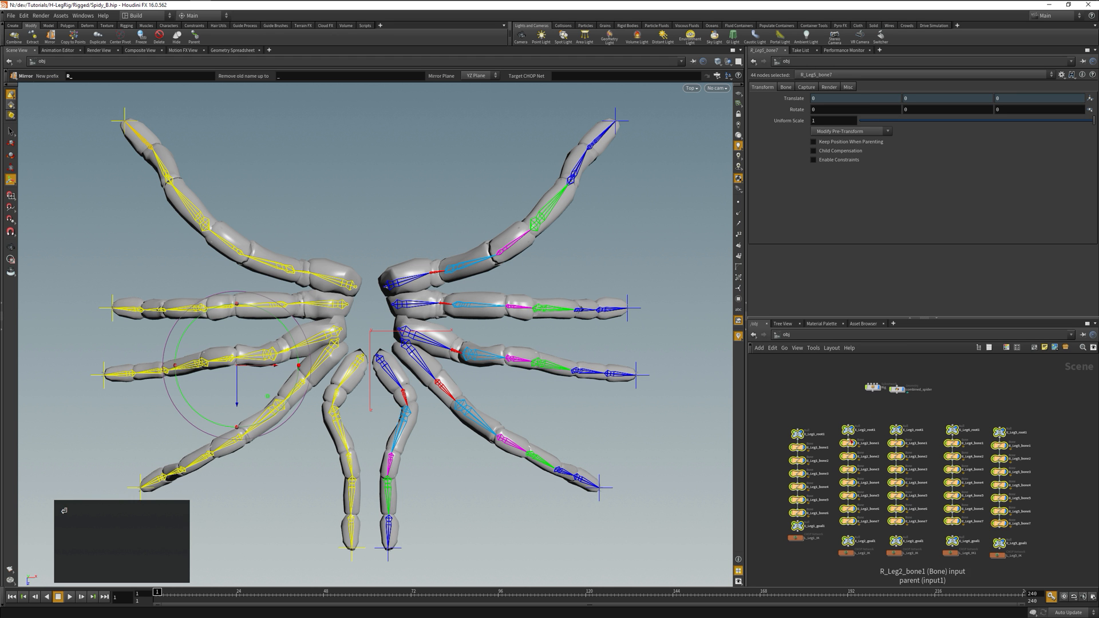
Step: Select all left and right leg chains with their IK networks at object level and cut them
left_click_drag(849, 446, 1015, 446)
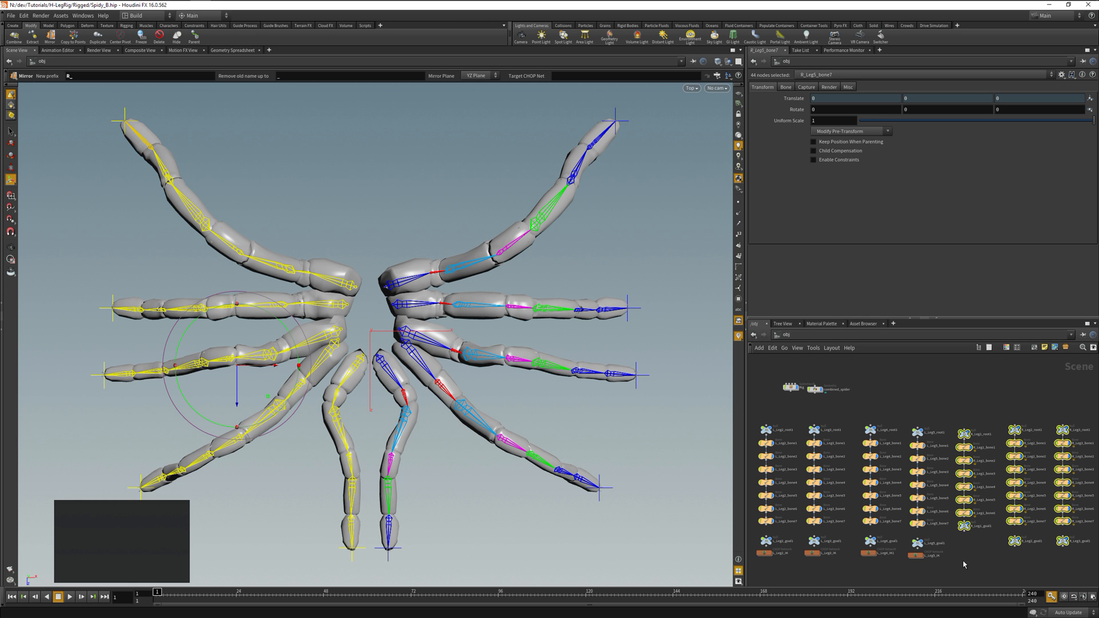
scroll(964, 564, "down", 6)
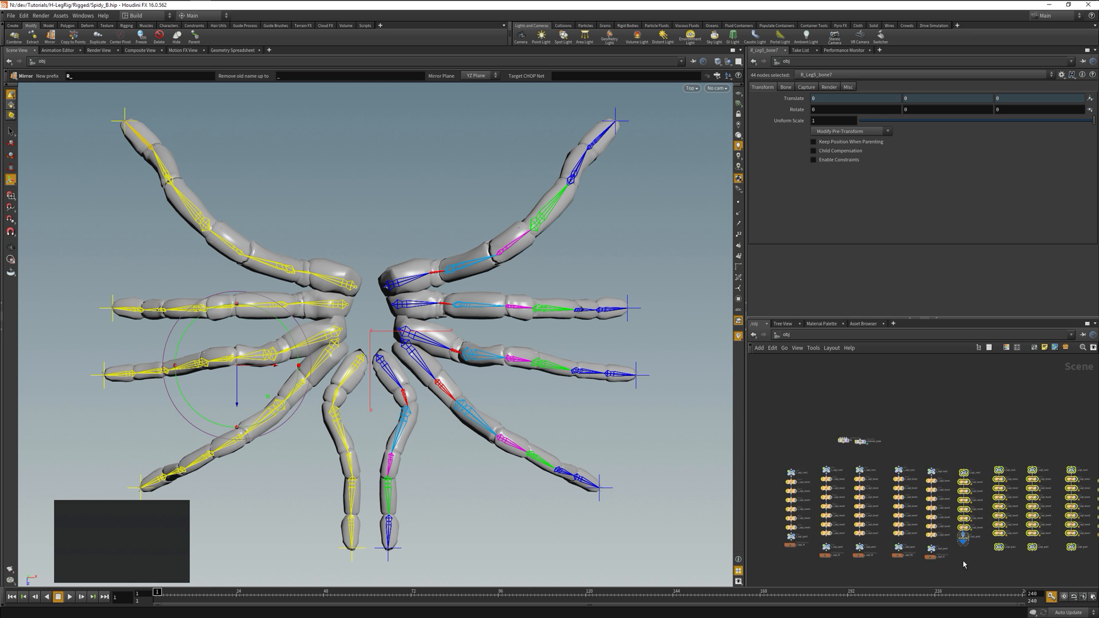
left_click_drag(1079, 573, 826, 491)
key("ctrl+x")
Step: Paste the left and right leg nodes inside the Rig subnetwork and arrange them below the subnetwork inputs
scroll(876, 489, "up", 3)
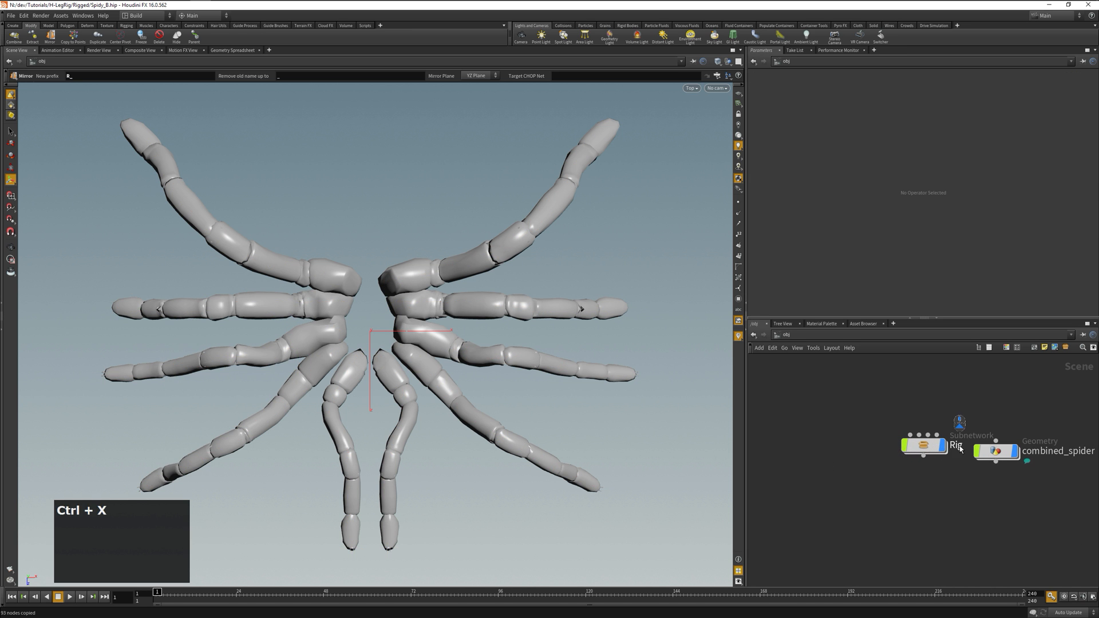
double_click(927, 448)
key("ctrl+v")
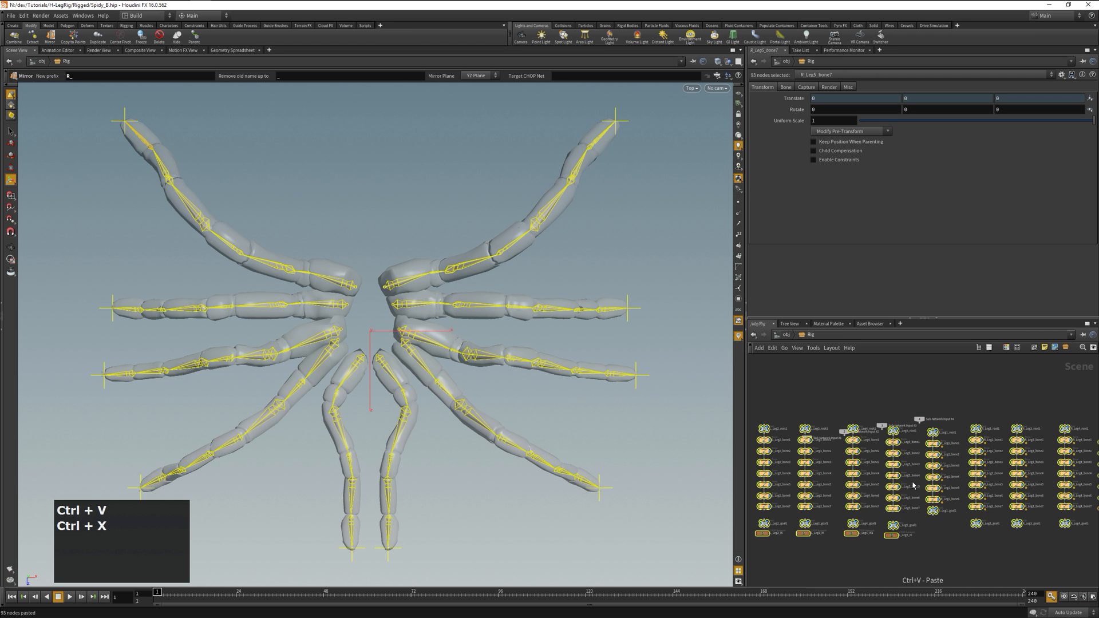
left_click_drag(772, 442, 835, 468)
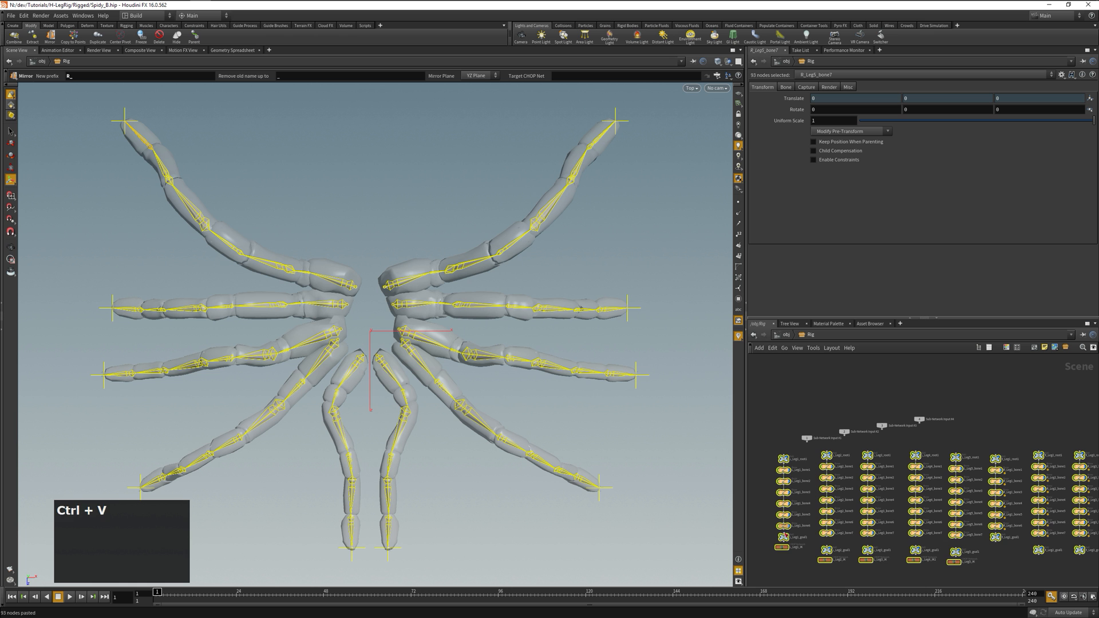
left_click_drag(1038, 568, 912, 539)
left_click(868, 574)
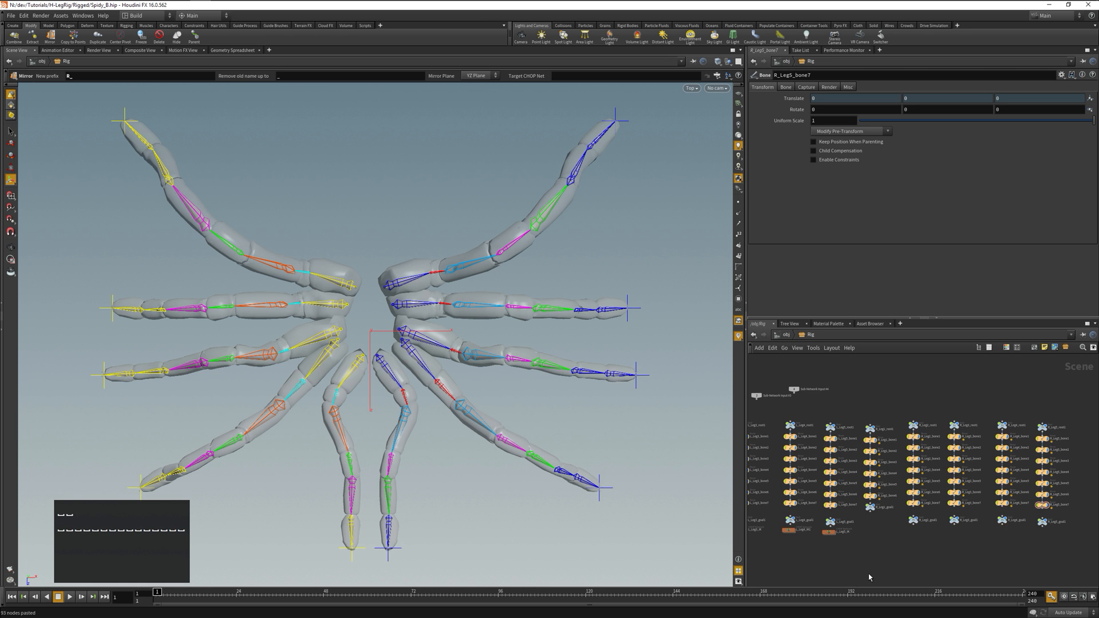
key("l")
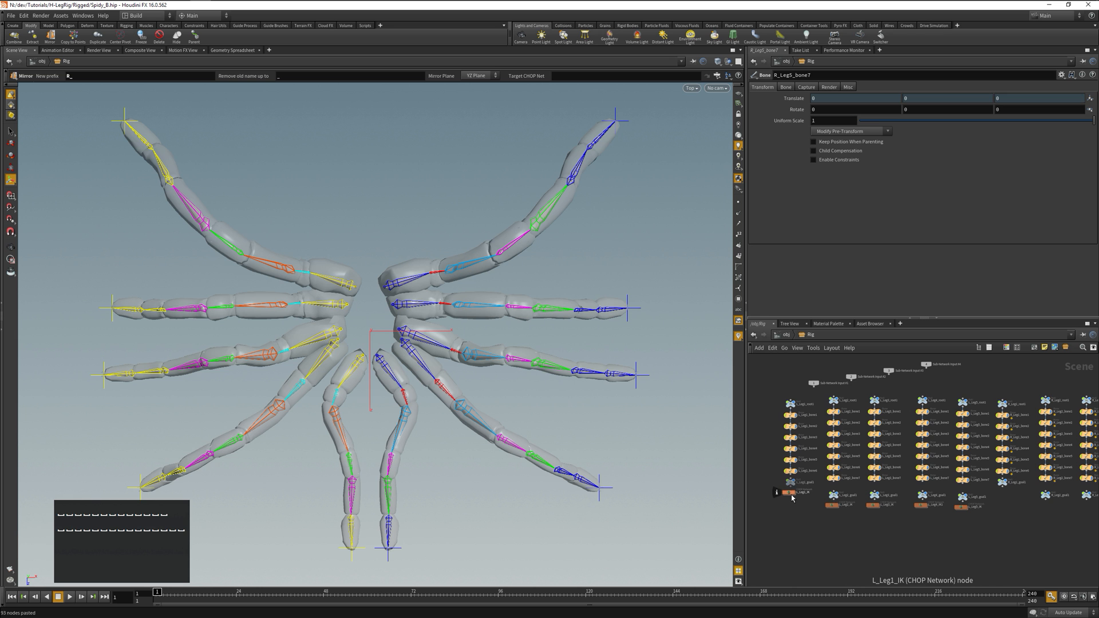
Step: Duplicate the L_Leg1_IK and L_Leg2_IK networks and place the copies below the first two right leg chains
left_click(791, 494)
left_click(832, 505, "shift")
key("ctrl+c")
key("ctrl+v")
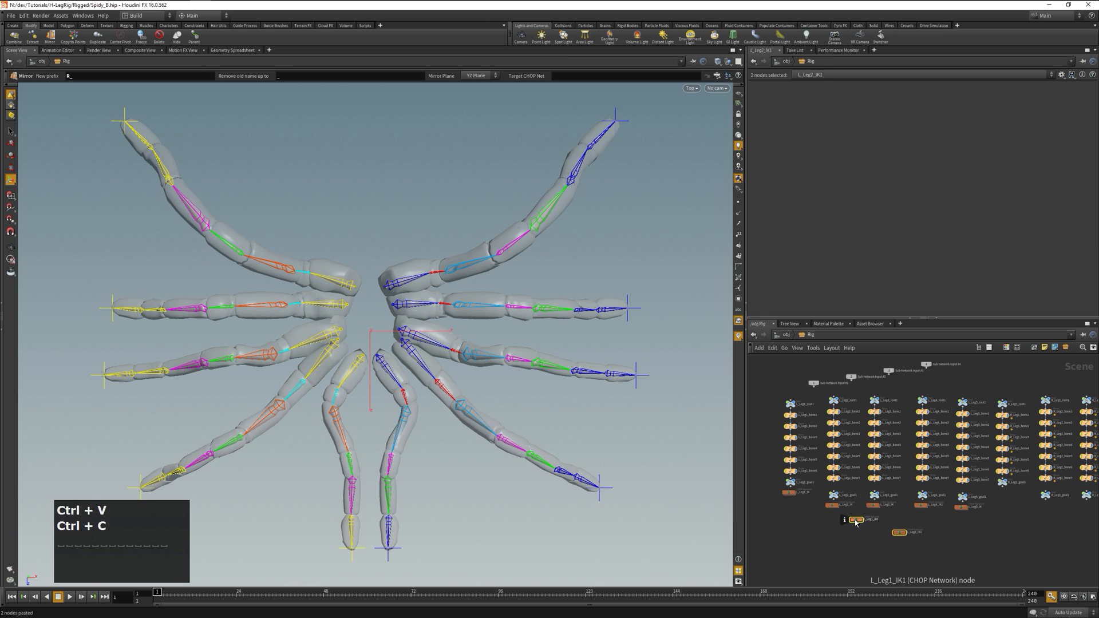
left_click(1008, 500)
scroll(1002, 513, "up", 6)
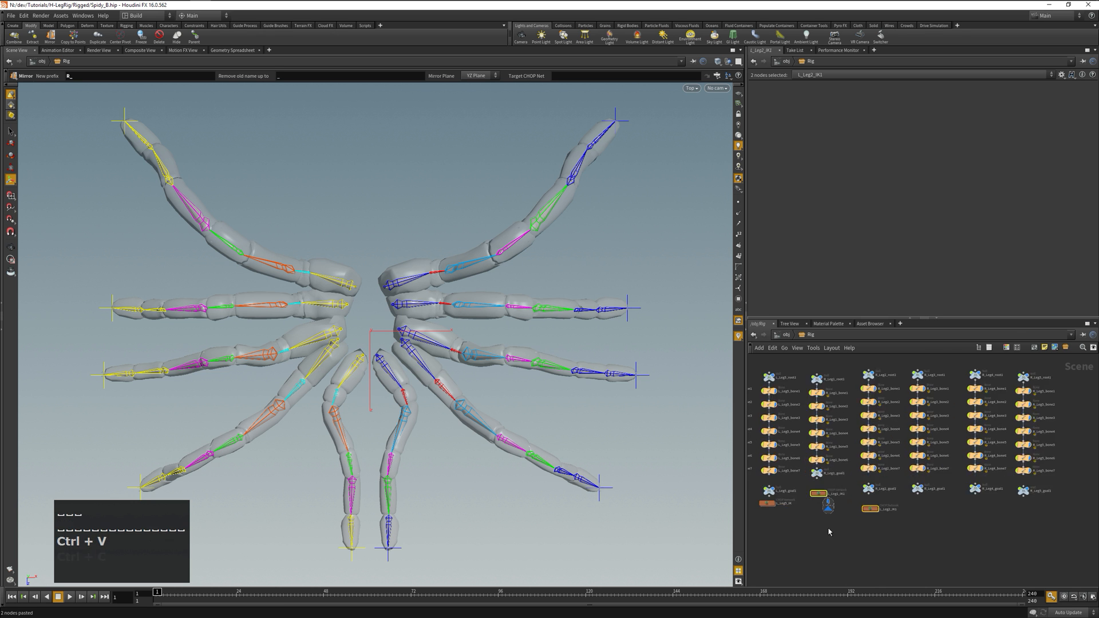
middle_click_drag(829, 513, 850, 568)
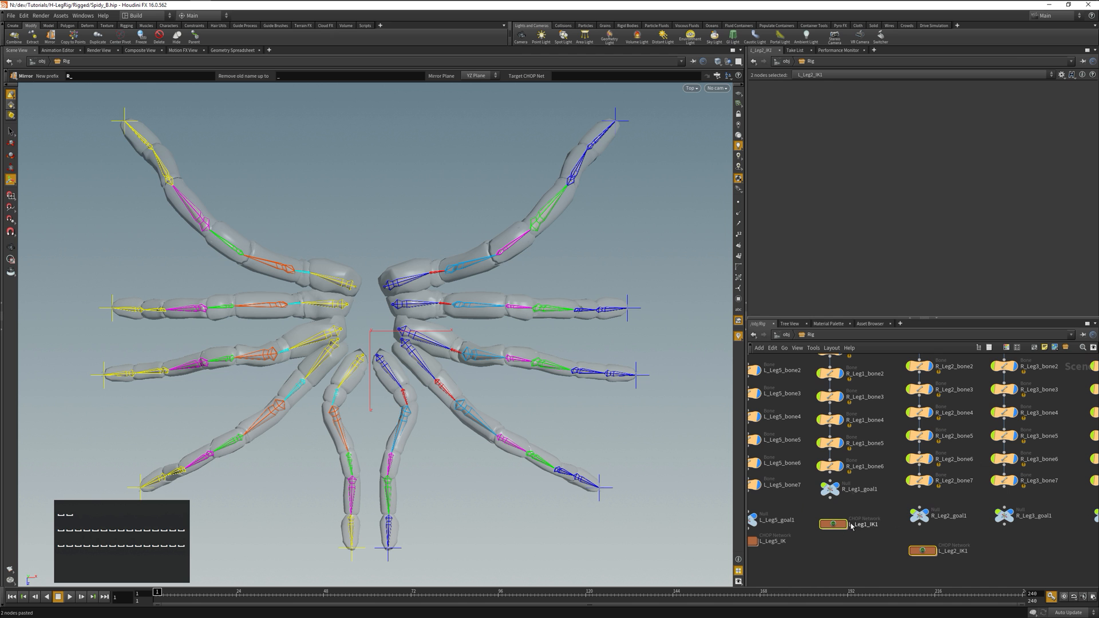
Step: Rename the two copied IK networks as R_Leg1_IK and R_Leg2_IK
left_click(851, 525)
key("Delete")
type("R")
key("BackSpace")
key("Return")
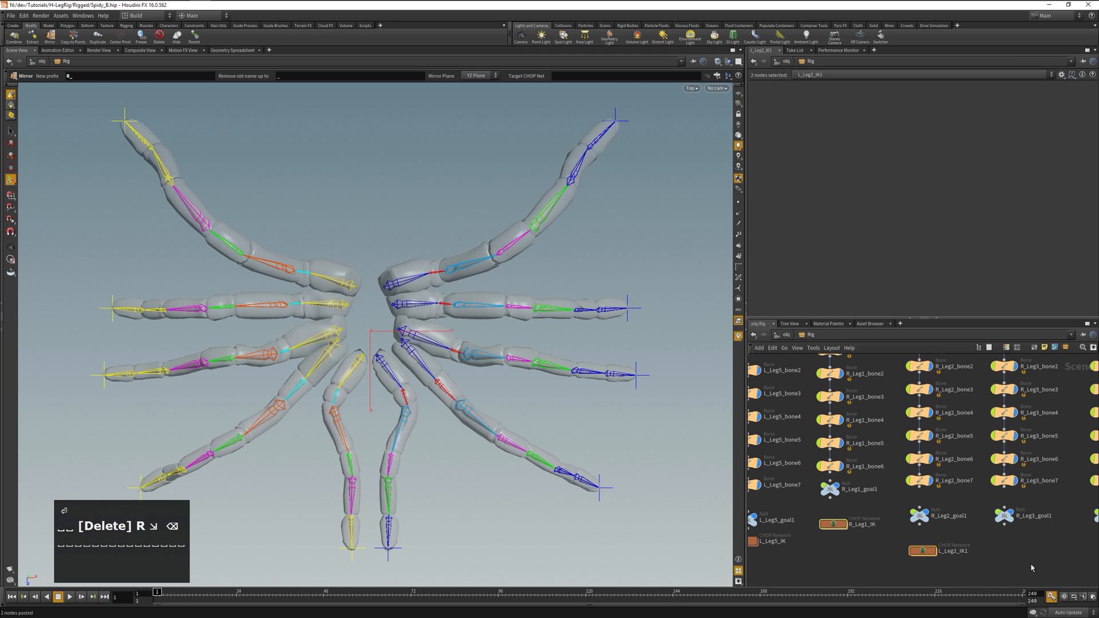
double_click(955, 551)
key("Home")
key("shift+Right")
type("R")
key("End")
key("BackSpace")
key("Return")
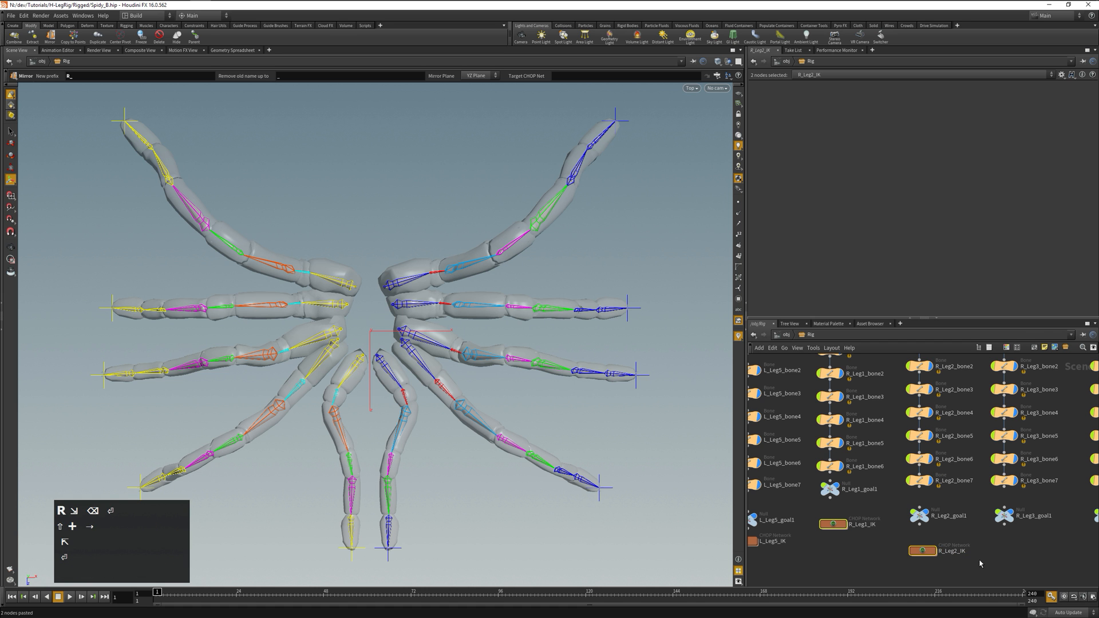
Step: Rename the inverse kinematics solver inside R_Leg1_IK as KIN_R_Leg1_bone1
middle_click_drag(890, 461, 899, 510)
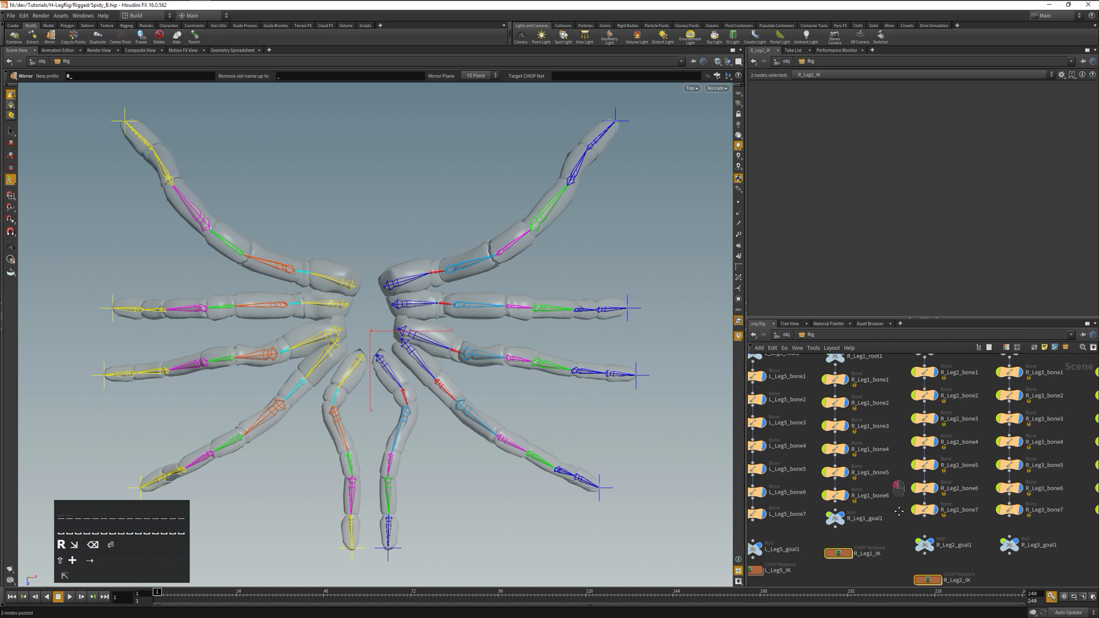
scroll(899, 510, "down", 2)
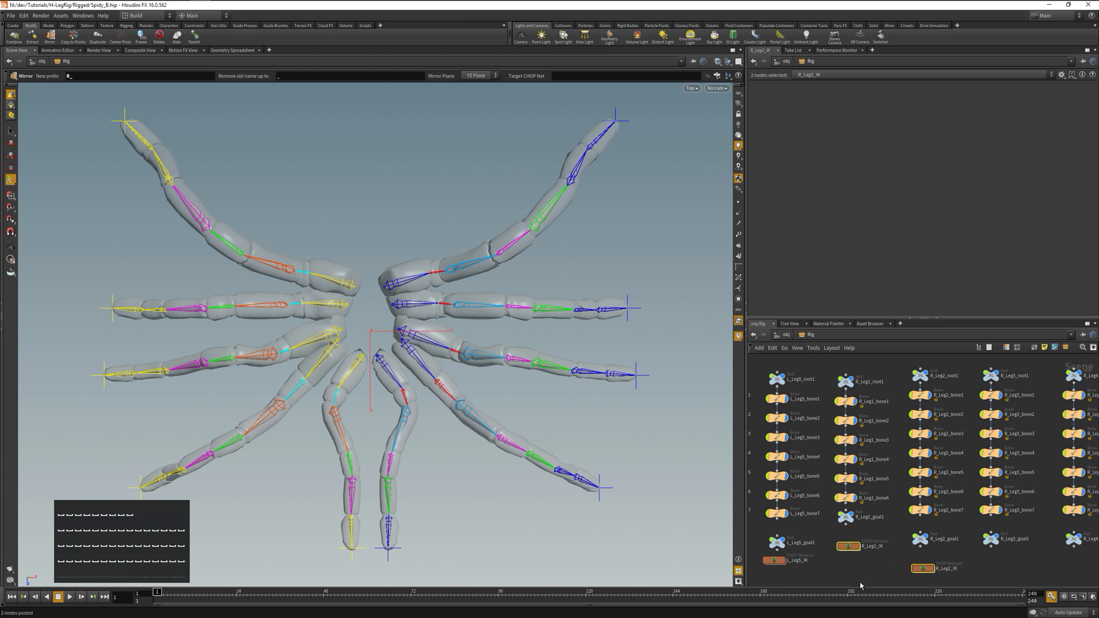
double_click(848, 548)
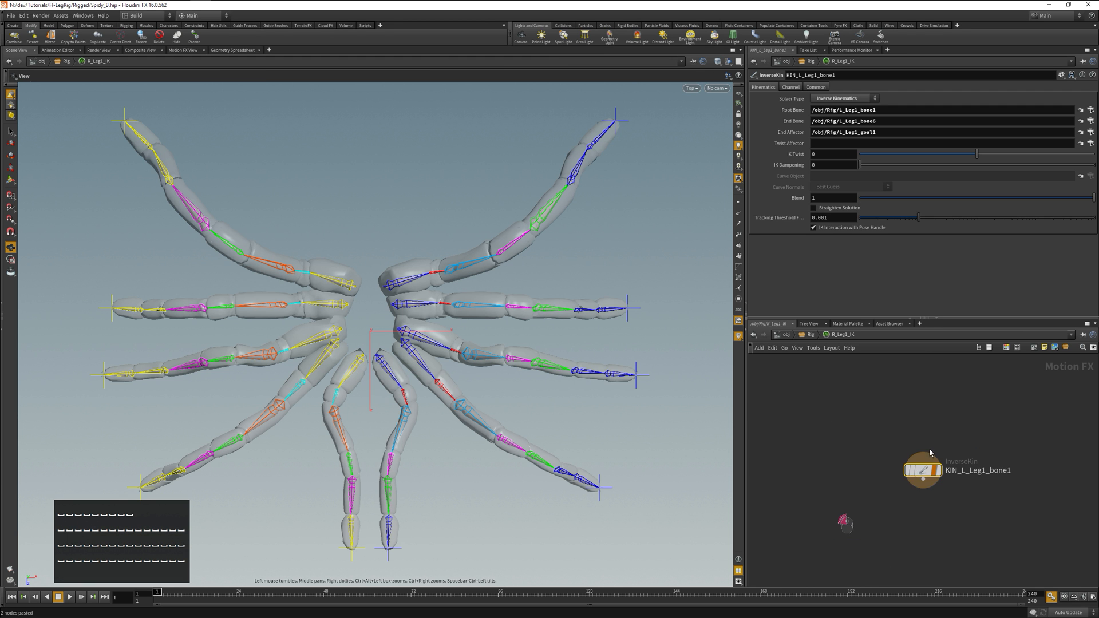
double_click(968, 471)
key("shift+Left")
type("R")
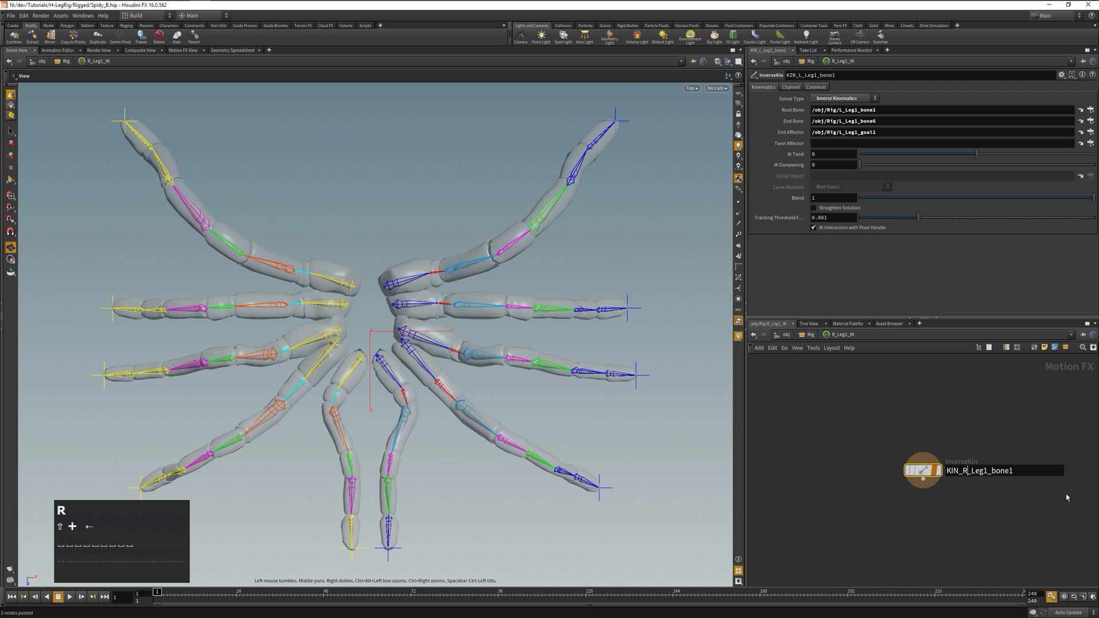
key("Return")
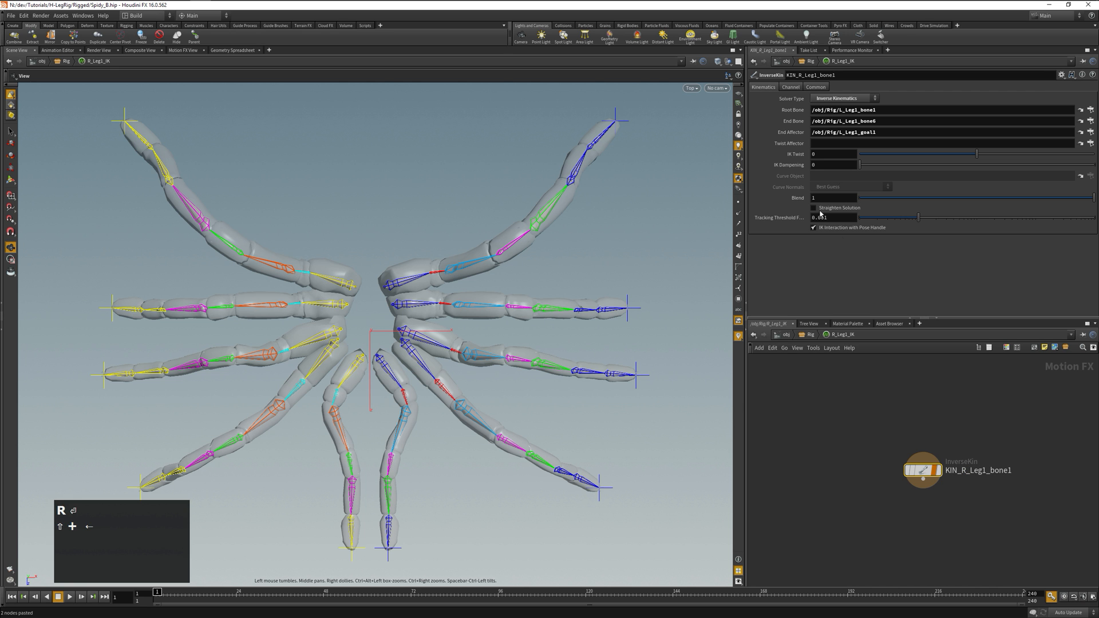
Step: Point the R_Leg1_IK solver's root bone to R_Leg1_bone1, end bone to R_Leg1_bone6 and end affector to R_Leg1_goal1
left_click(840, 110)
key("shift+Right")
type("R")
key("Return")
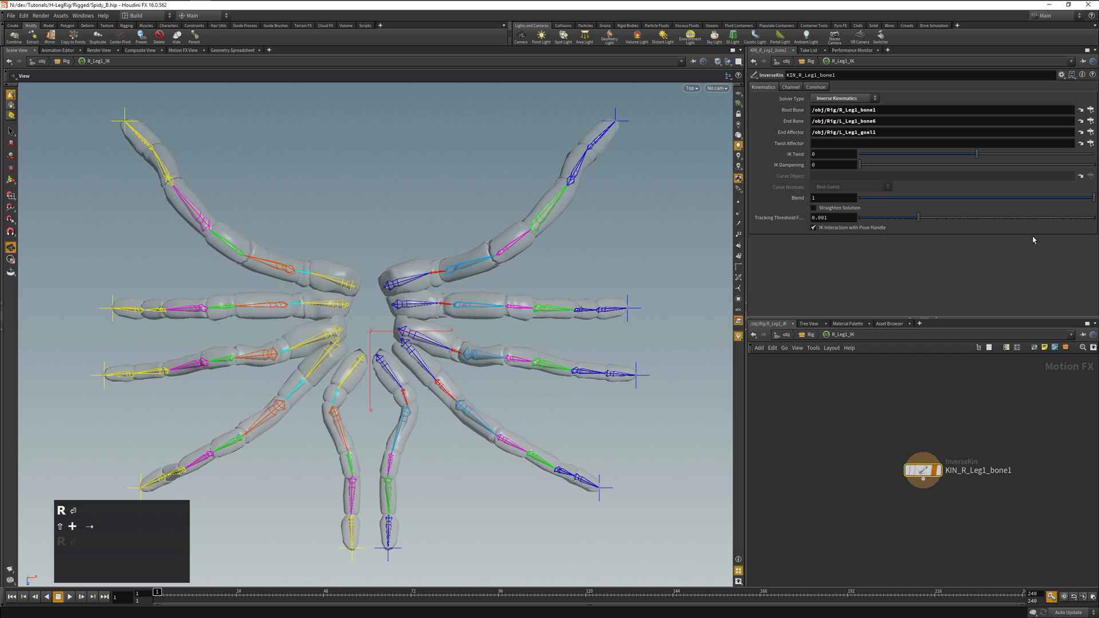
left_click(840, 121)
key("shift+Right")
key("Left")
key("Left")
key("Left")
key("shift+Left")
type("R")
key("Return")
left_click(845, 132)
key("Left")
key("shift+Left")
type("R")
key("Return")
key("u")
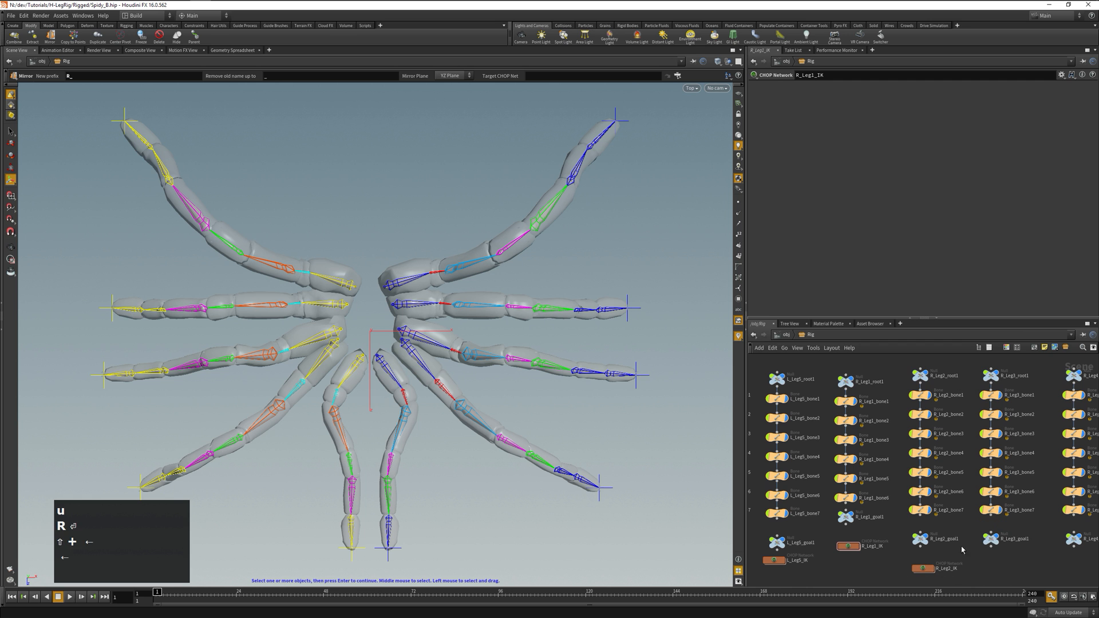
Step: Set the kinematic solver of R_Leg1_bone1 to /obj/Rig/R_Leg1_IK/KIN_R_Leg1_bone1
left_click(843, 405)
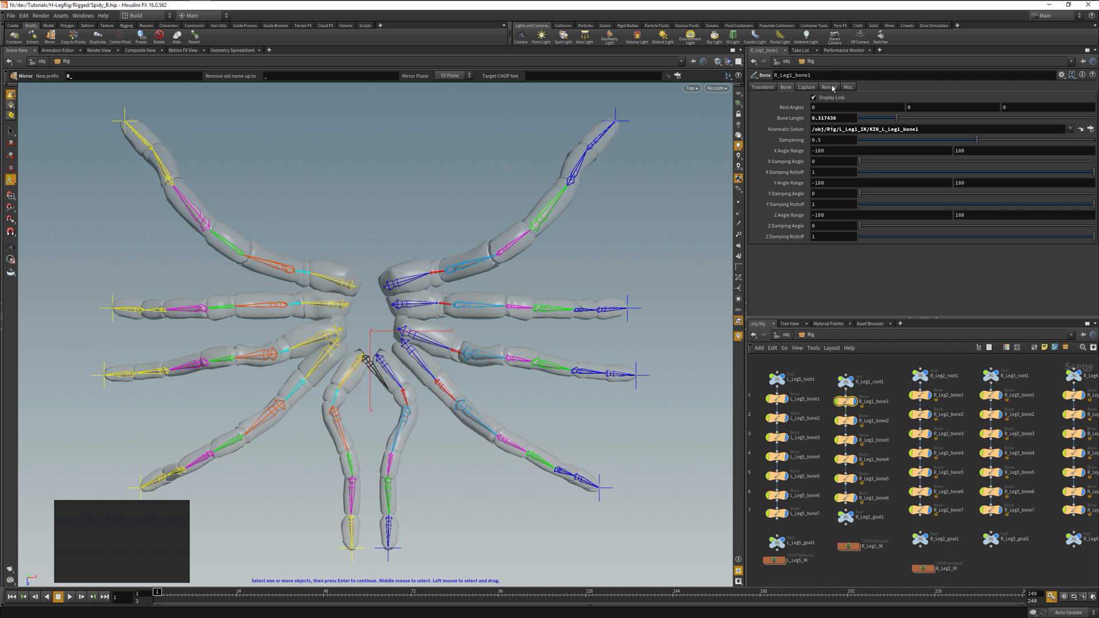
type("L")
type("R")
key("Right")
key("Right")
key("Right")
key("Right")
key("Right")
key("Right")
key("Right")
key("Right")
key("Right")
key("Right")
key("Right")
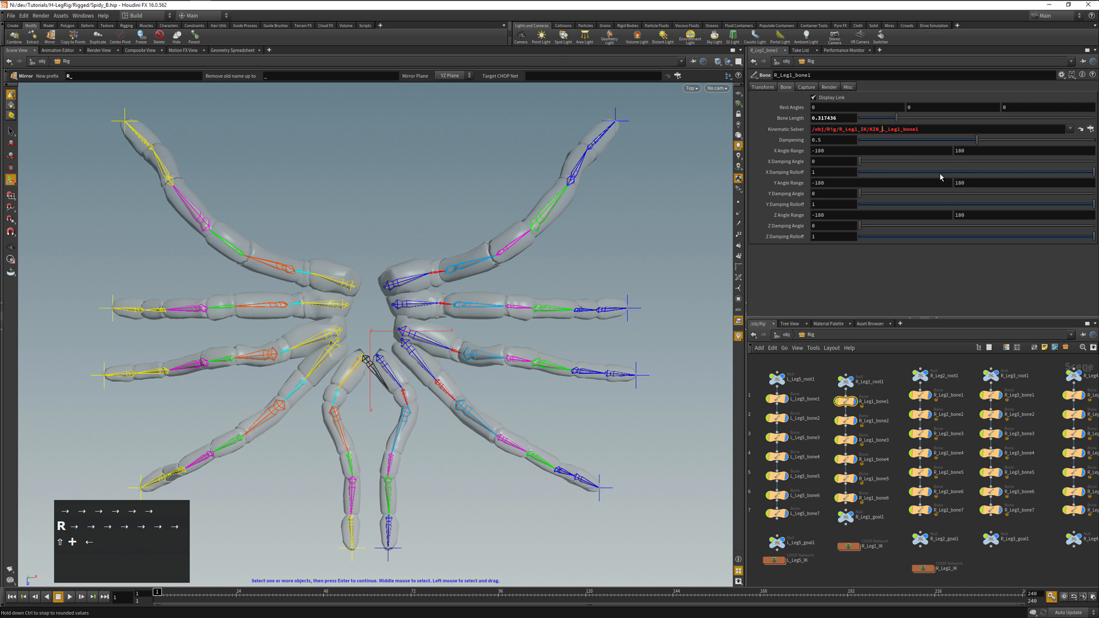
key("shift+Right")
type("R")
key("Return")
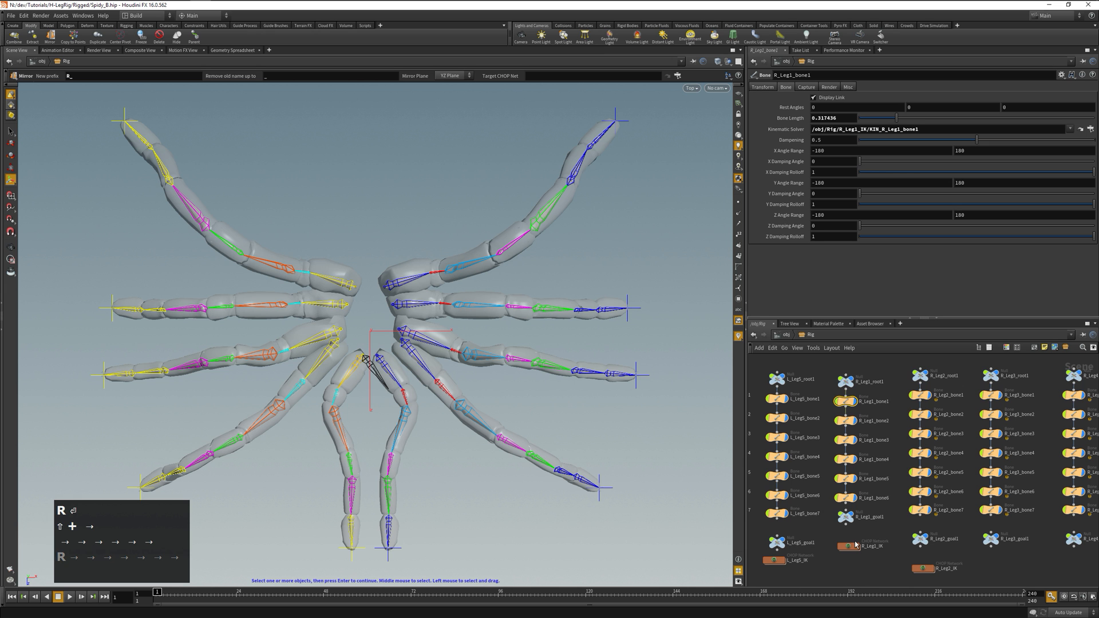
Step: Test the first right leg's IK by moving R_Leg1_goal1 sideways, and undo the move
left_click(362, 551)
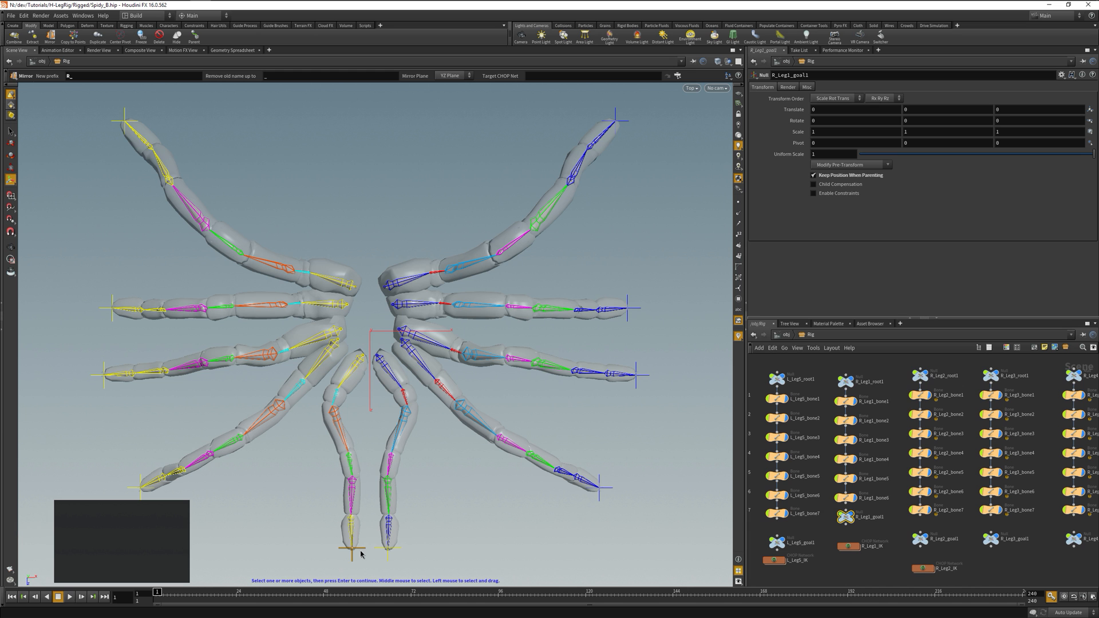
key("t")
left_click_drag(296, 549, 268, 545)
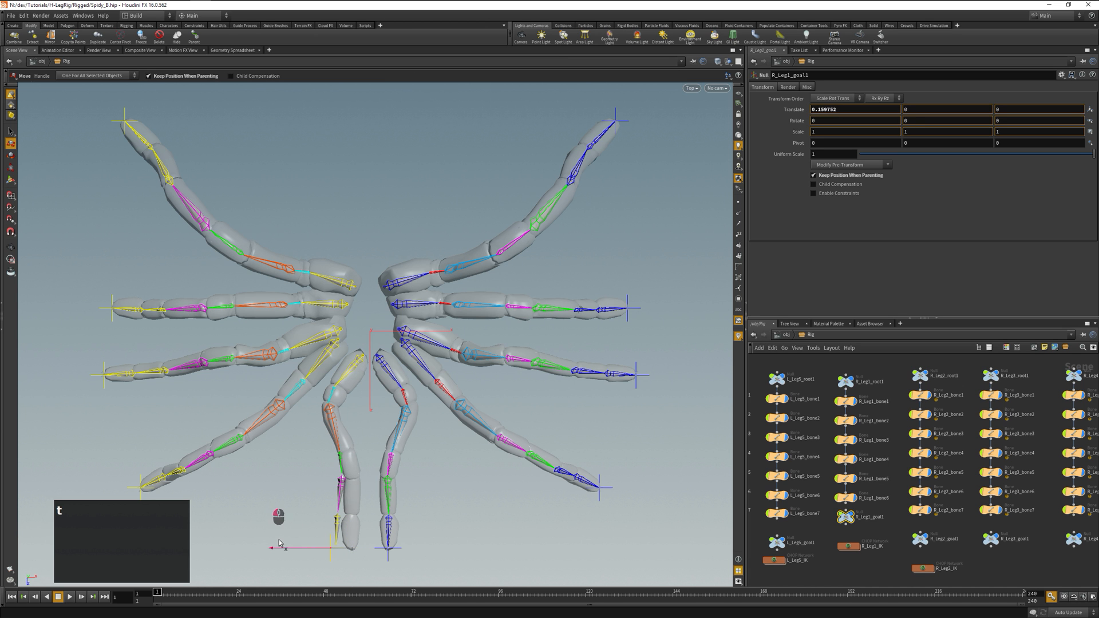
key("ctrl+z")
key("Escape")
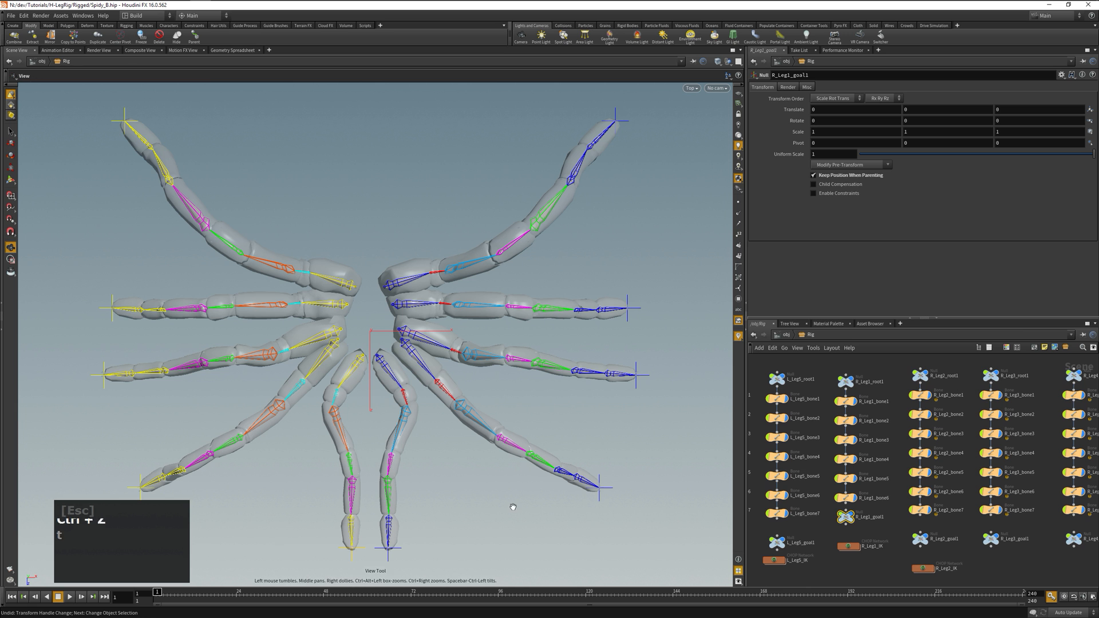
Step: Rename the inverse kinematics solver inside R_Leg2_IK as KIN_R_Leg1_bone1
double_click(922, 570)
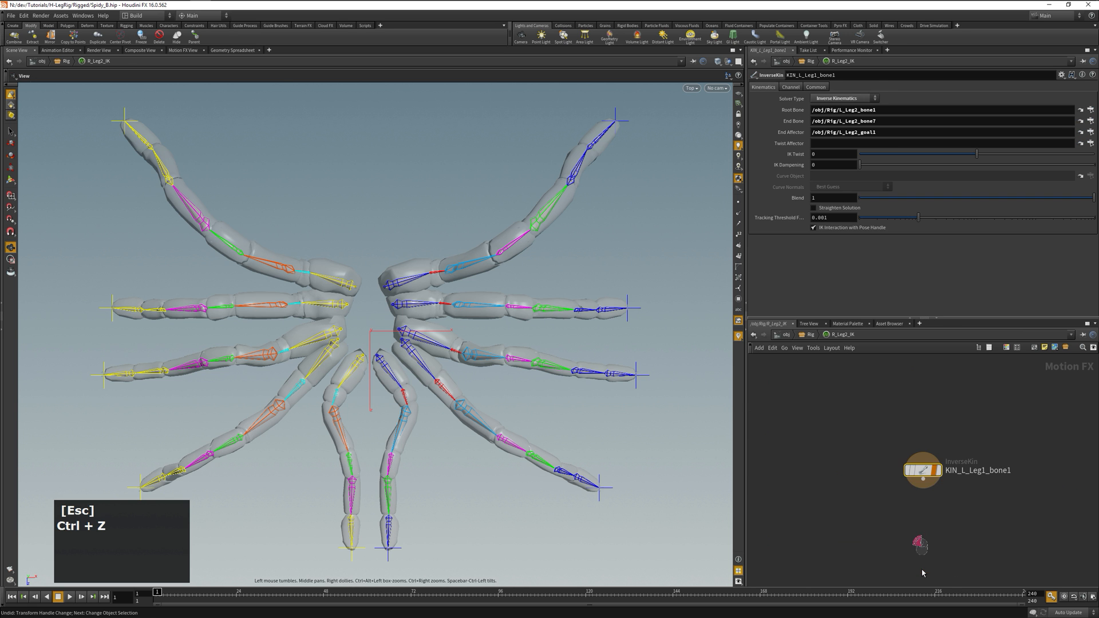
double_click(966, 470)
key("shift+Left")
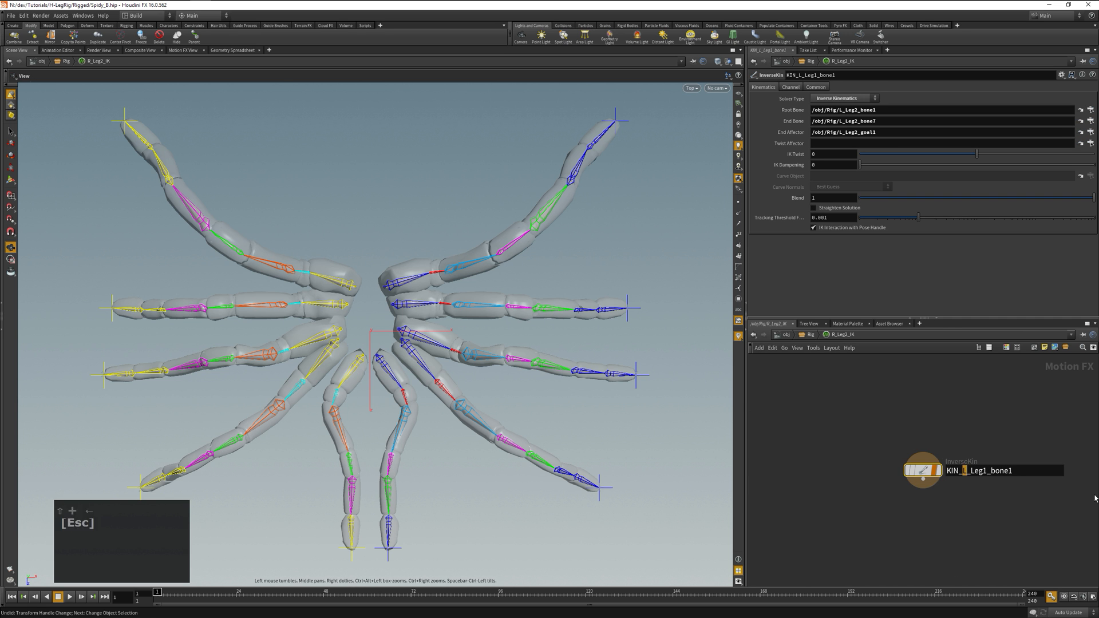
type("R")
key("Return")
Step: Point the R_Leg2_IK solver's root bone to R_Leg2_bone1, end bone to R_Leg2_bone7 and end affector to R_Leg2_goal1
left_click(840, 110)
key("shift+Left")
type("R")
key("Return")
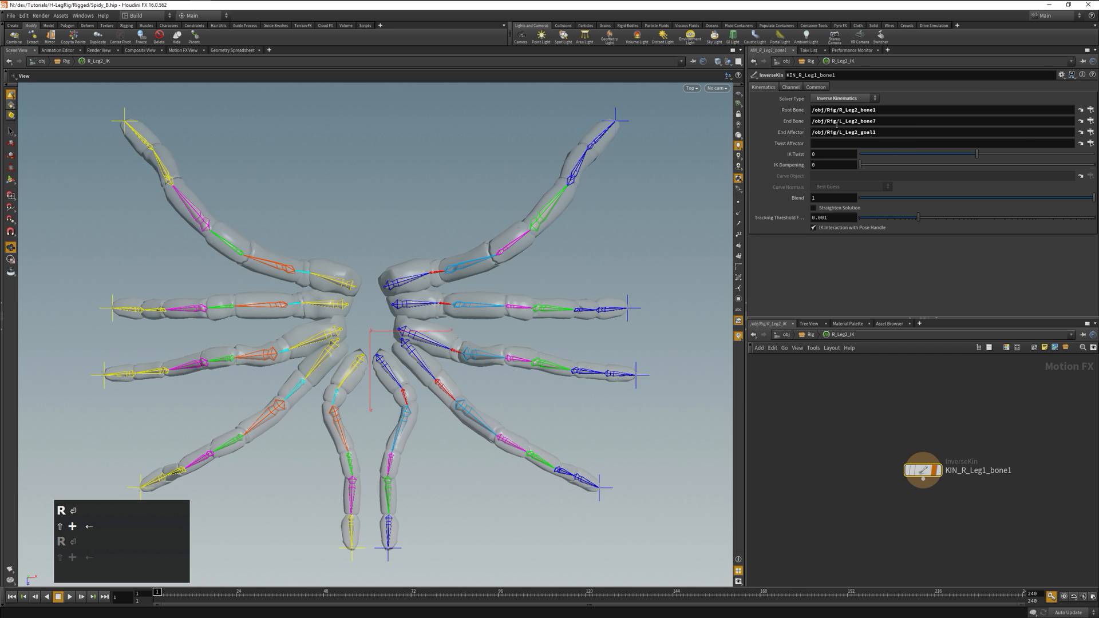
left_click(845, 121)
key("shift+Left")
type("R")
key("Return")
left_click(850, 132)
key("shift+Left")
type("R")
key("Return")
key("u")
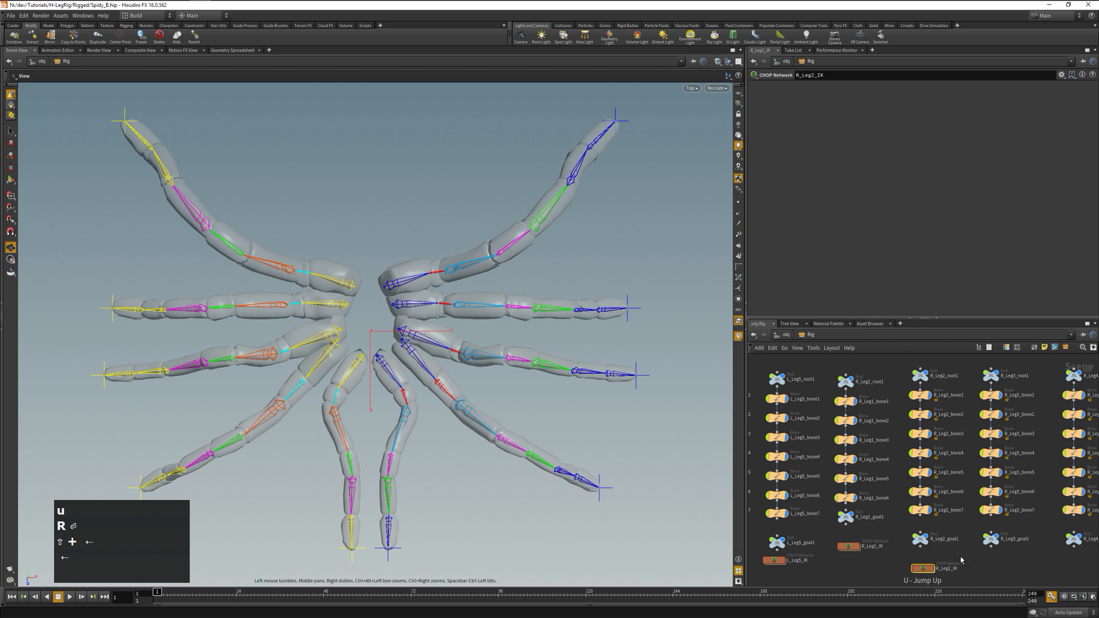
Step: Set the kinematic solver of R_Leg2_bone1 to /obj/Rig/R_Leg2_IK/KIN_R_Leg1_bone1
left_click(921, 395)
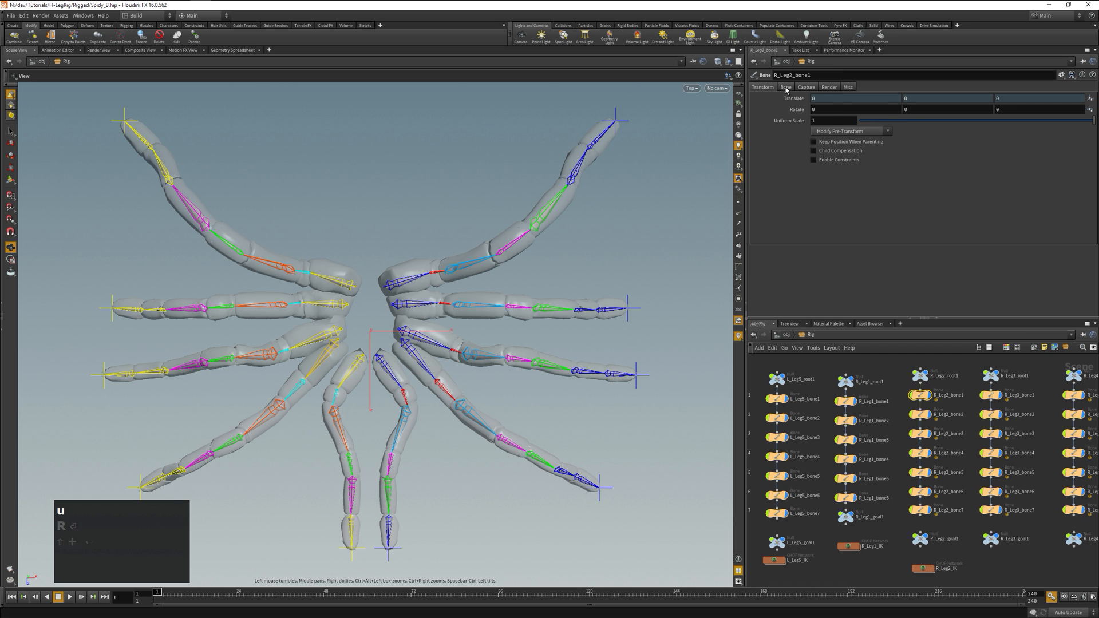
left_click(840, 132)
key("shift+Left")
type("R")
key("Right")
key("Right")
key("Right")
key("Right")
key("Right")
key("Right")
key("Right")
key("Right")
key("Right")
key("Right")
key("Right")
key("Right")
key("Right")
key("Right")
key("shift+Left")
type("R")
key("Return")
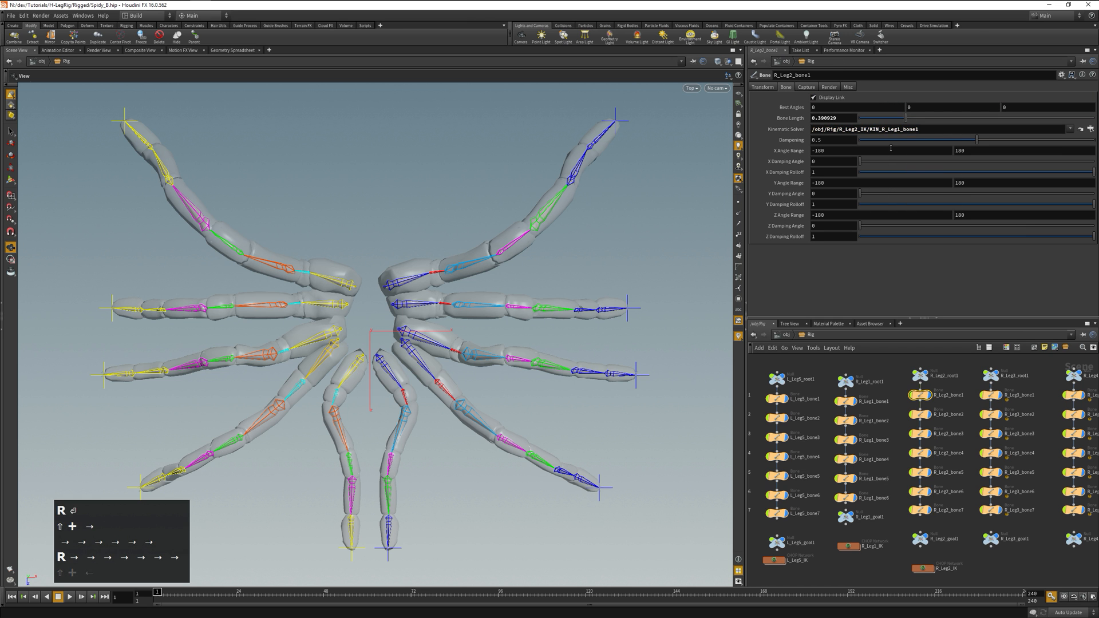
Step: Test the second right leg's IK by moving R_Leg2_goal1 sideways, and undo the move
key("t")
left_click(138, 490)
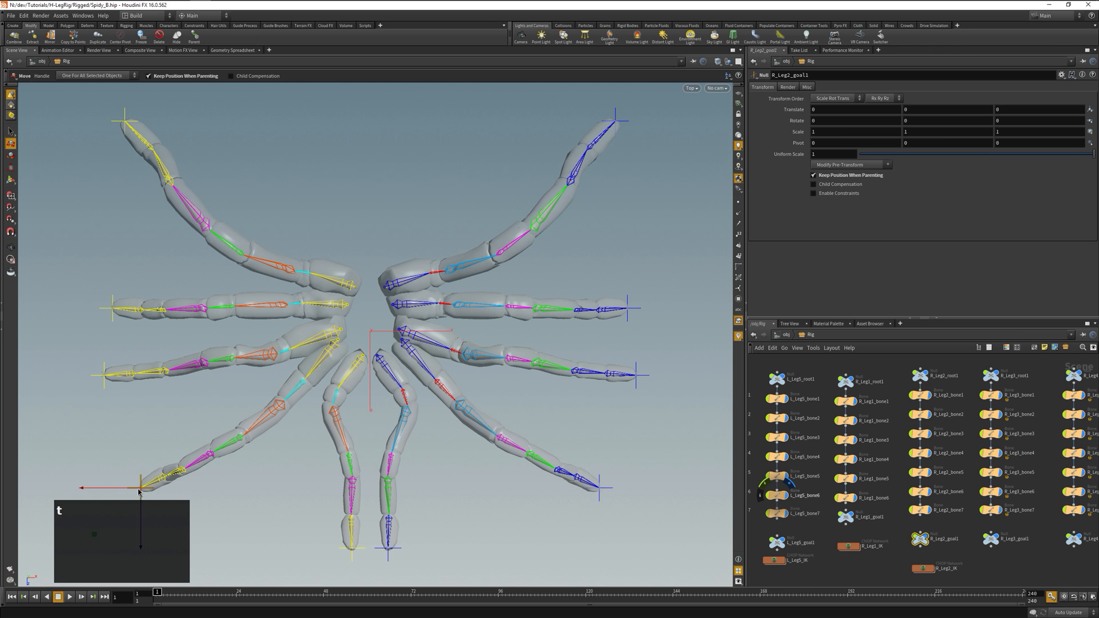
mouse_move(115, 488)
left_mouse_down()
mouse_move(135, 483)
mouse_move(93, 486)
left_mouse_up()
key("ctrl+z")
key("Escape")
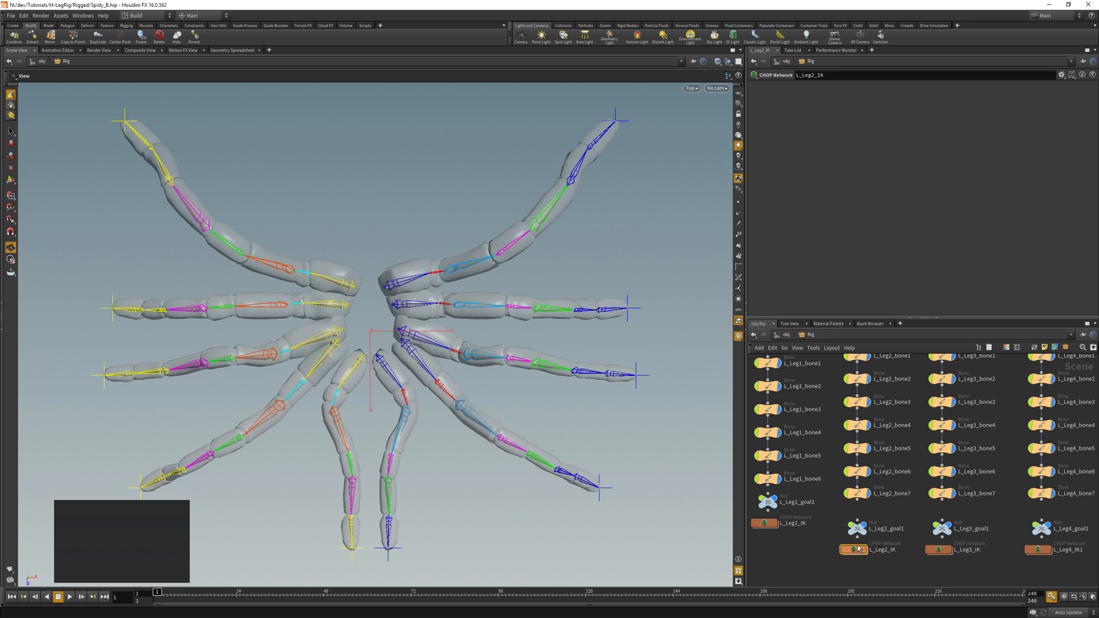
Step: Rename the solver inside L_Leg2_IK as KIN_L_Leg2_bone1 and check the bone parameters of L_Leg2_bone1
double_click(925, 428)
left_click(982, 470)
key("shift+Right")
type("2")
key("Return")
key("u")
left_click(857, 356)
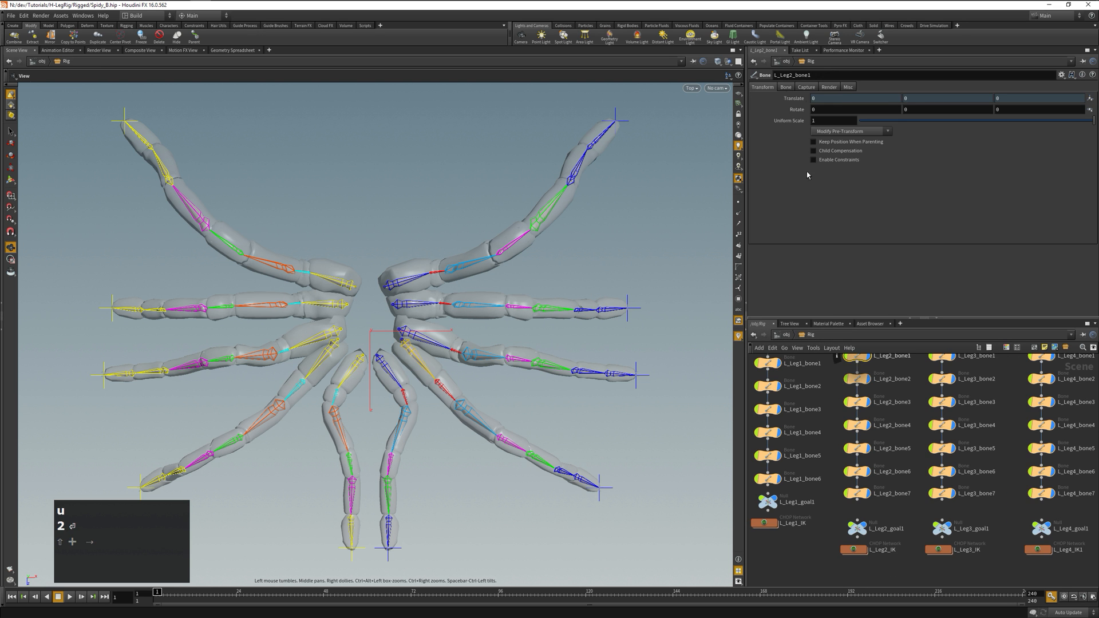
left_click(785, 87)
Step: Rename the inverse kinematics solver inside L_Leg3_IK as KIN_L_Leg3_bone1
double_click(939, 549)
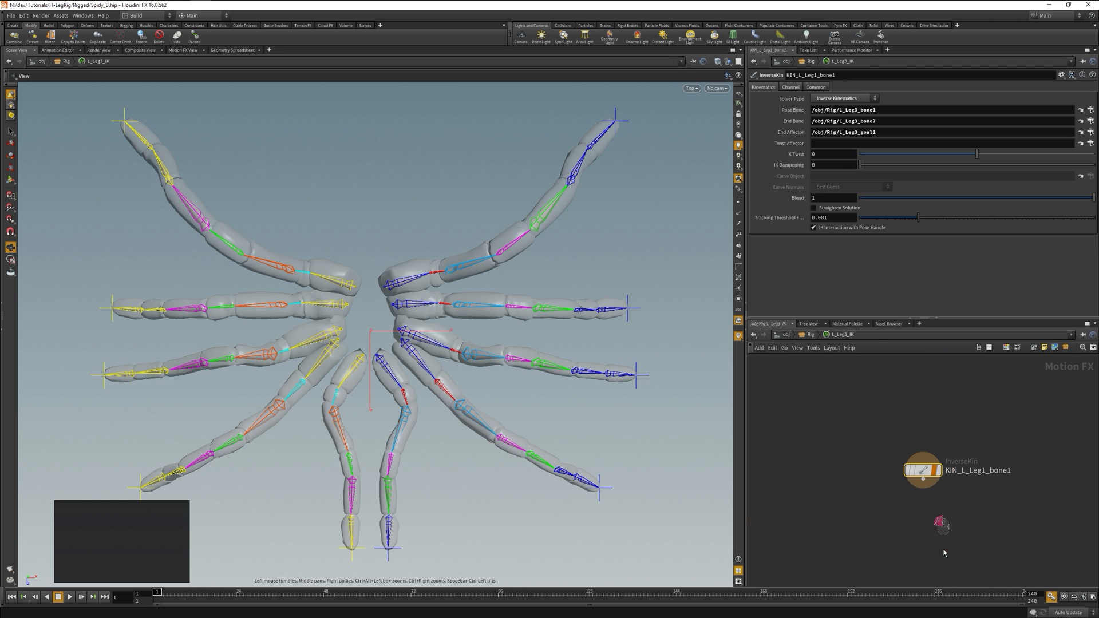
left_click(983, 470)
key("Right")
key("shift+Right")
type("3")
key("Return")
key("u")
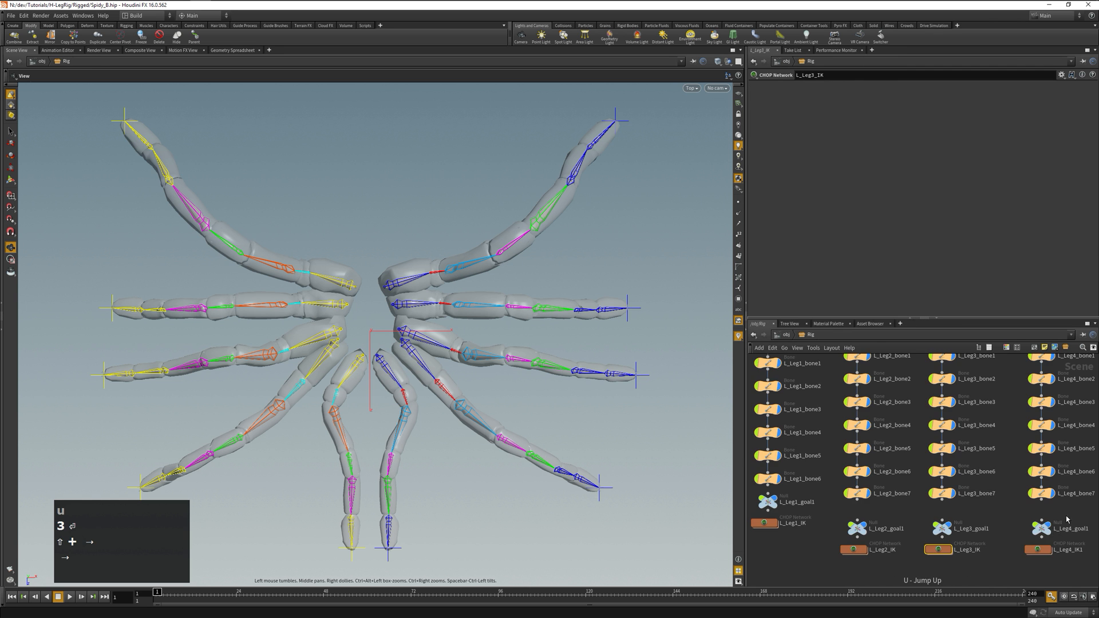
Step: Rename the inverse kinematics solver inside the fourth left leg's IK network as KIN_L_Leg4_bone1
double_click(1032, 524)
left_click(980, 470)
key("shift+Right")
type("4")
key("Return")
key("u")
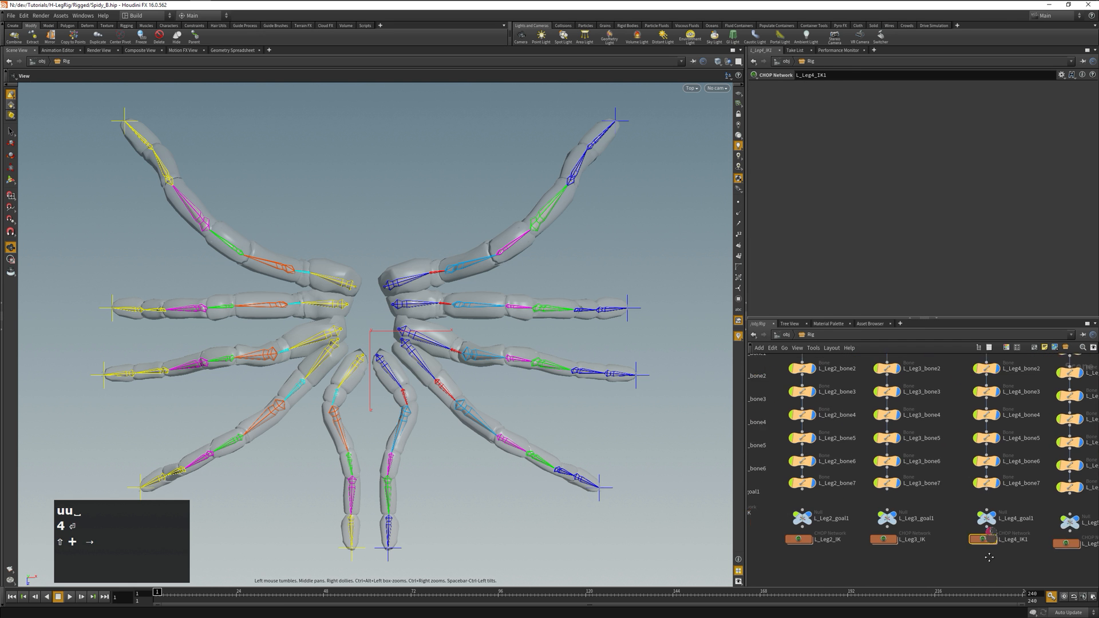
Step: Rename the solver inside L_Leg5_IK as KIN_L_Leg5_bone1, check the solver path of L_Leg5_bone1, and return to object level
left_click(988, 543)
double_click(989, 545)
left_click(980, 472)
key("shift+Right")
type("5")
key("Return")
key("u")
middle_click_drag(1007, 346, 986, 378)
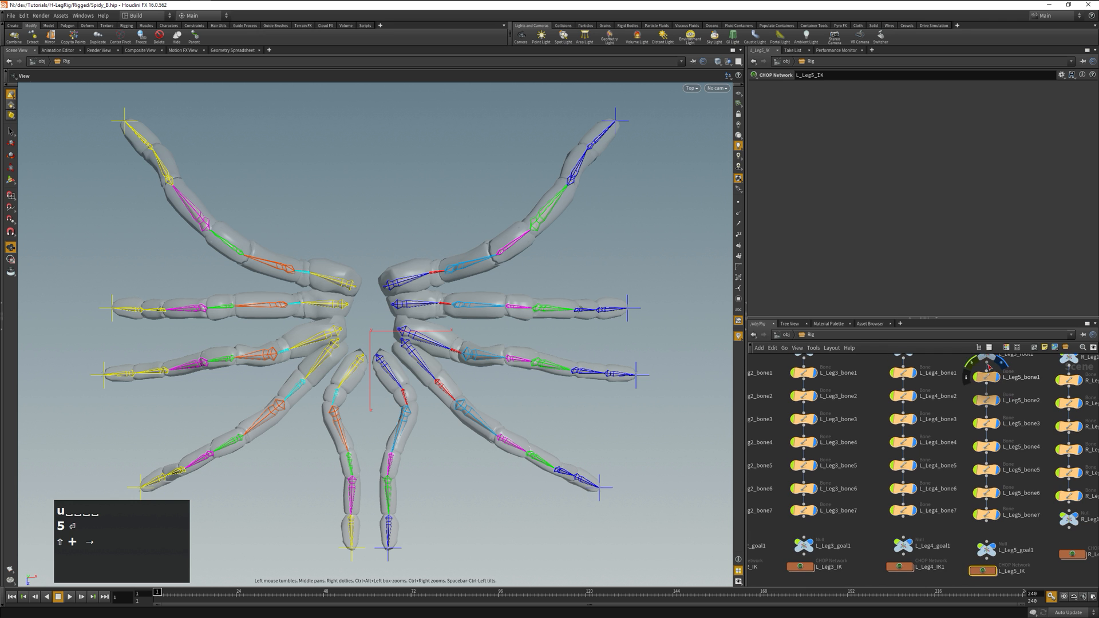
left_click(986, 377)
left_click(785, 87)
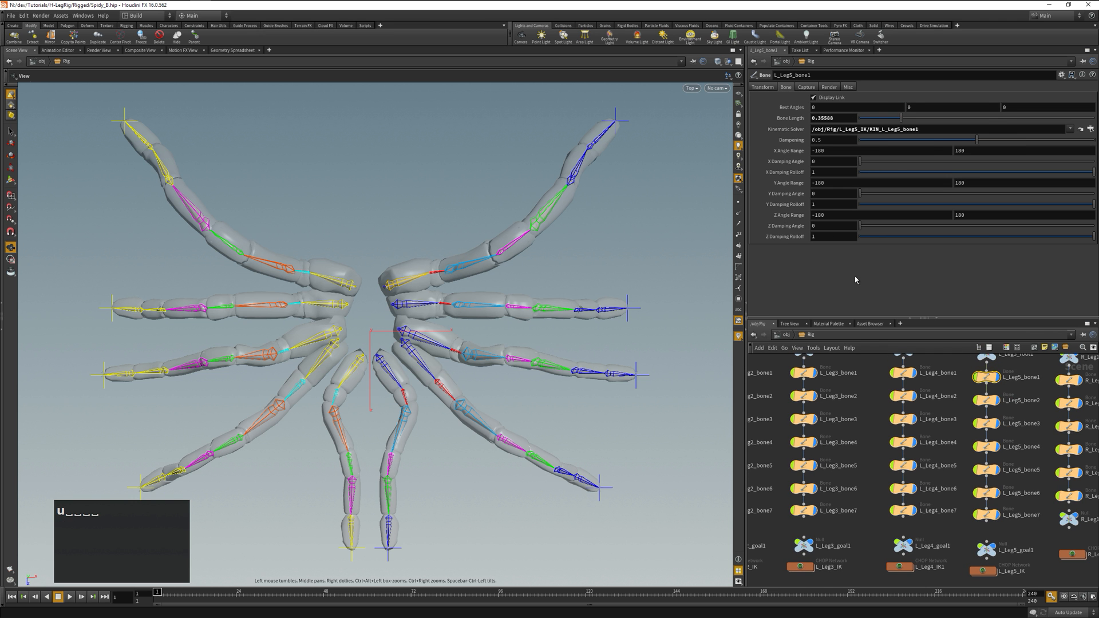
key("u")
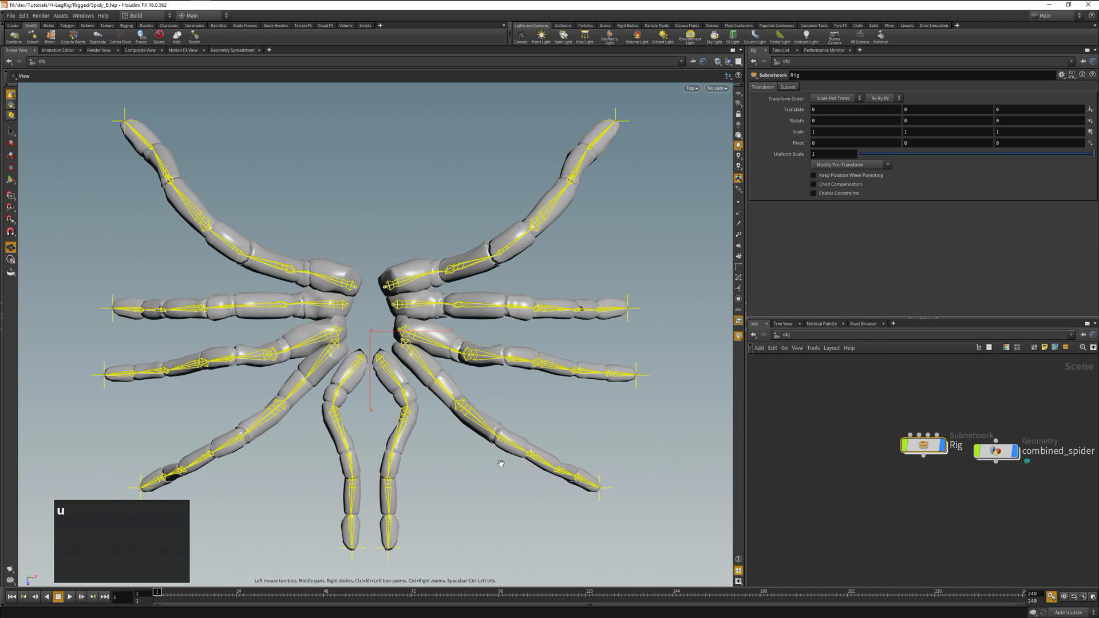
key("space+1")
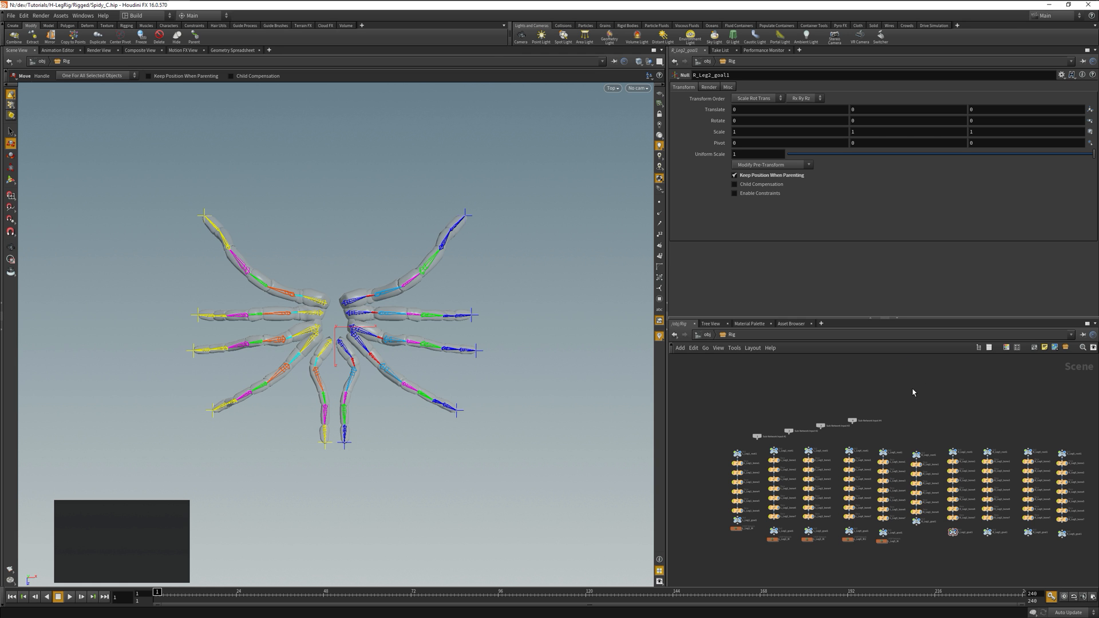
Step: Add a null node inside the Rig subnetwork, above the leg chains and subnetwork inputs
key("Tab")
type("null")
key("Return")
left_click(913, 392)
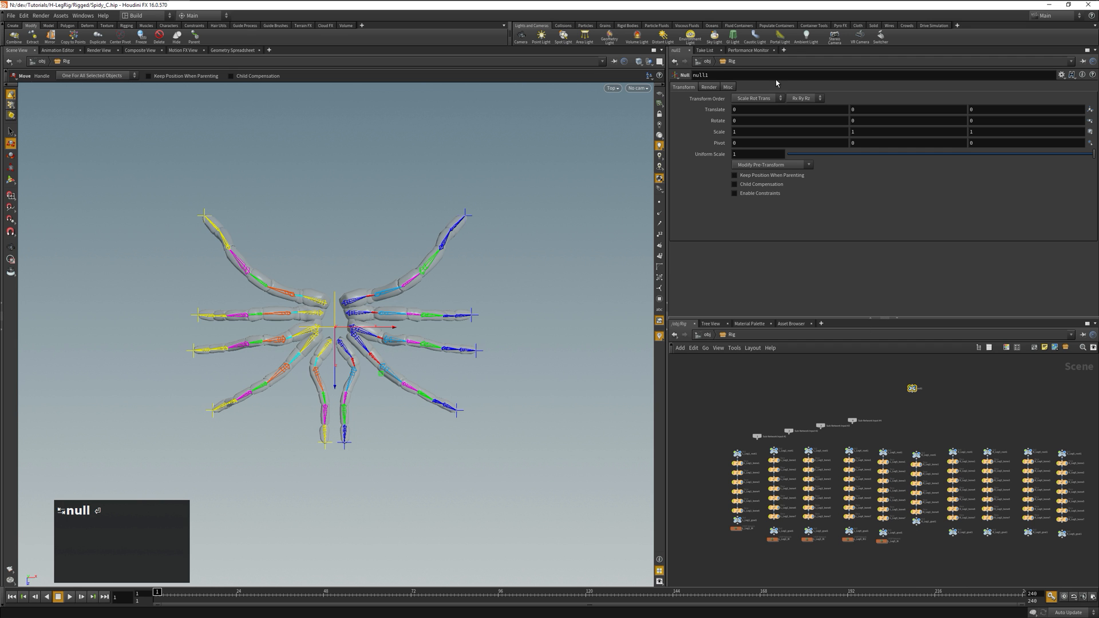
Step: Rename the new null node as BodyPlaceHolder
key("ctrl+a")
type("Bod")
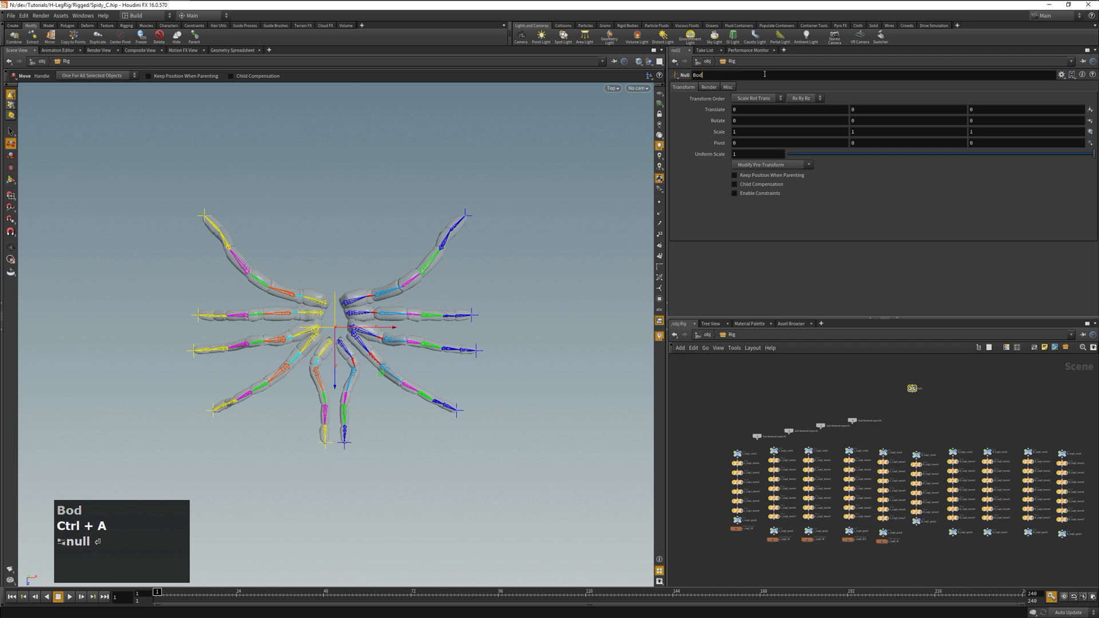
type("yPlaceHolder")
key("Return")
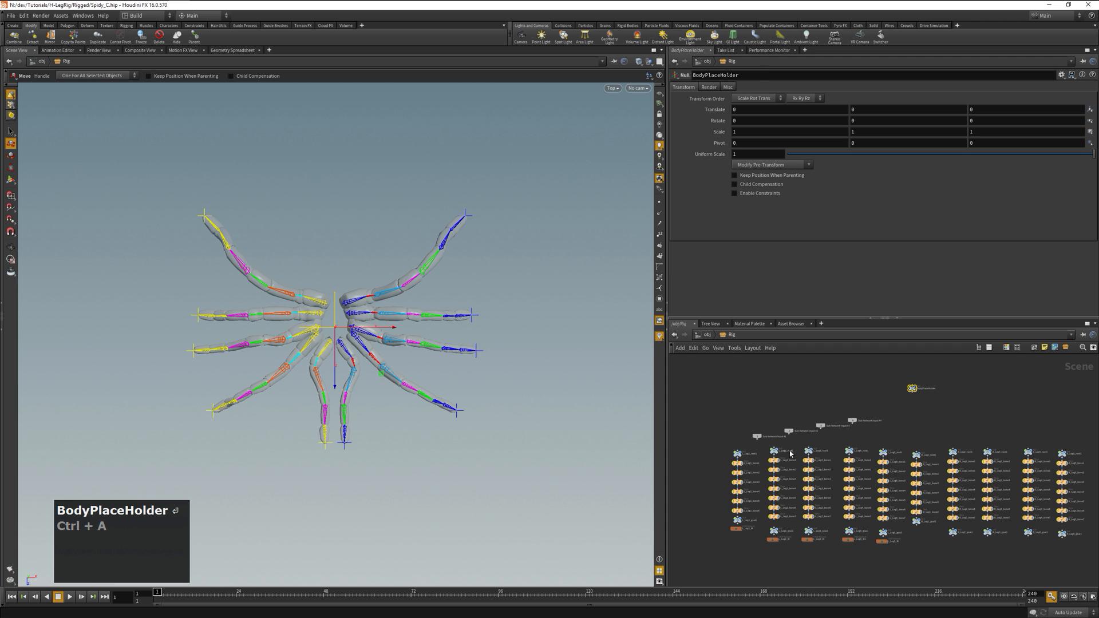
Step: Parent all the left and right leg root nulls to BodyPlaceHolder, placing that null above the leg chains
mouse_move(713, 442)
left_mouse_down()
mouse_move(1095, 452)
mouse_move(1011, 457)
left_mouse_up()
scroll(803, 448, "up", 3)
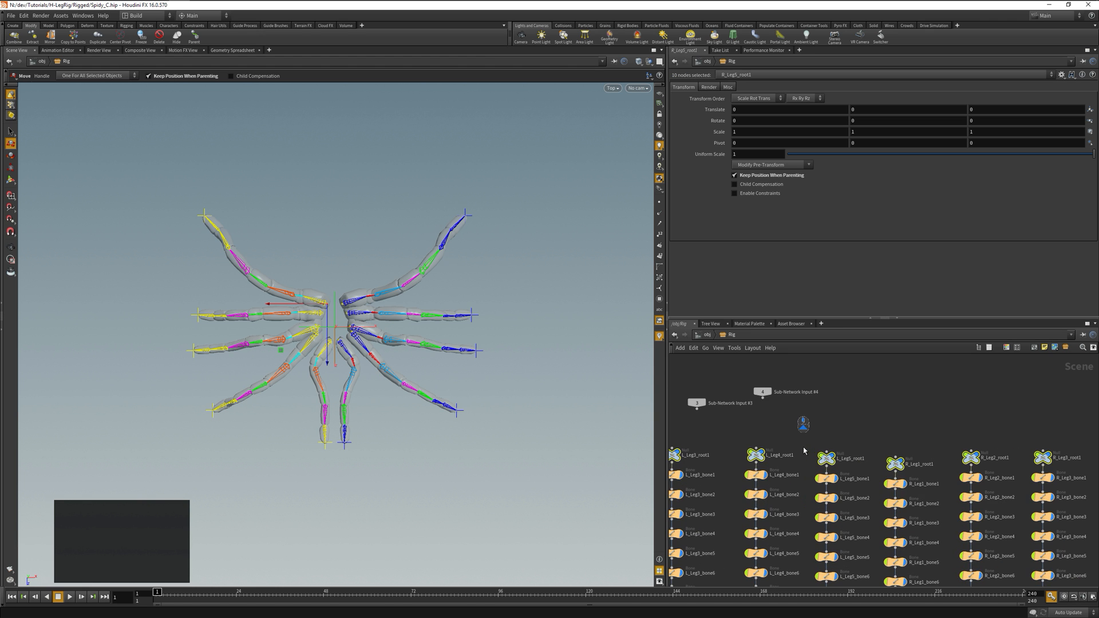
left_click_drag(837, 428, 875, 397)
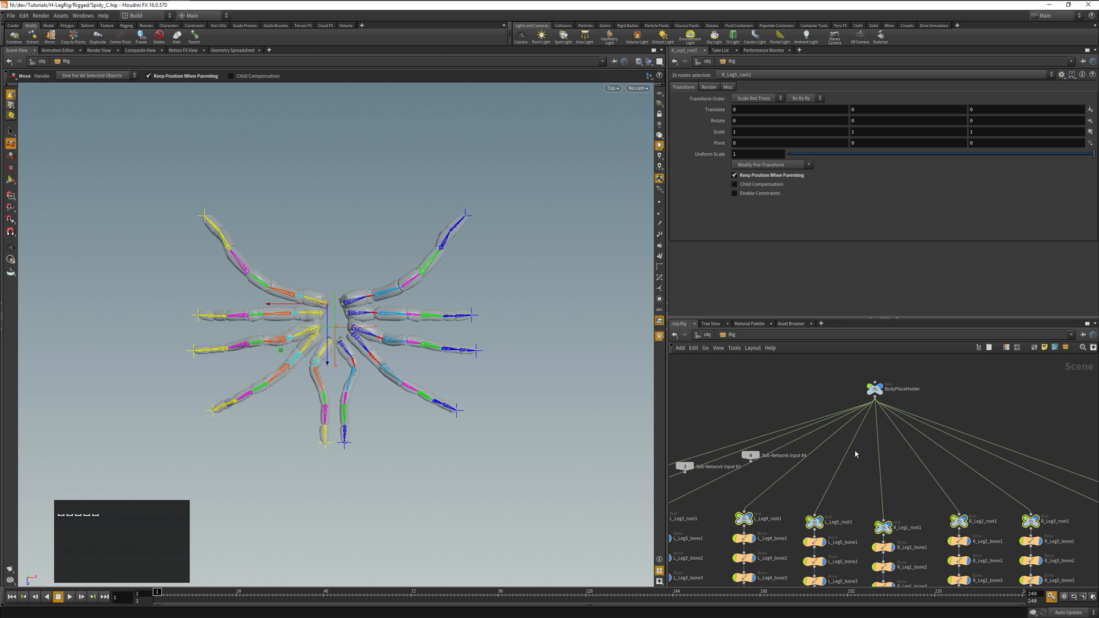
scroll(545, 384, "down", 3)
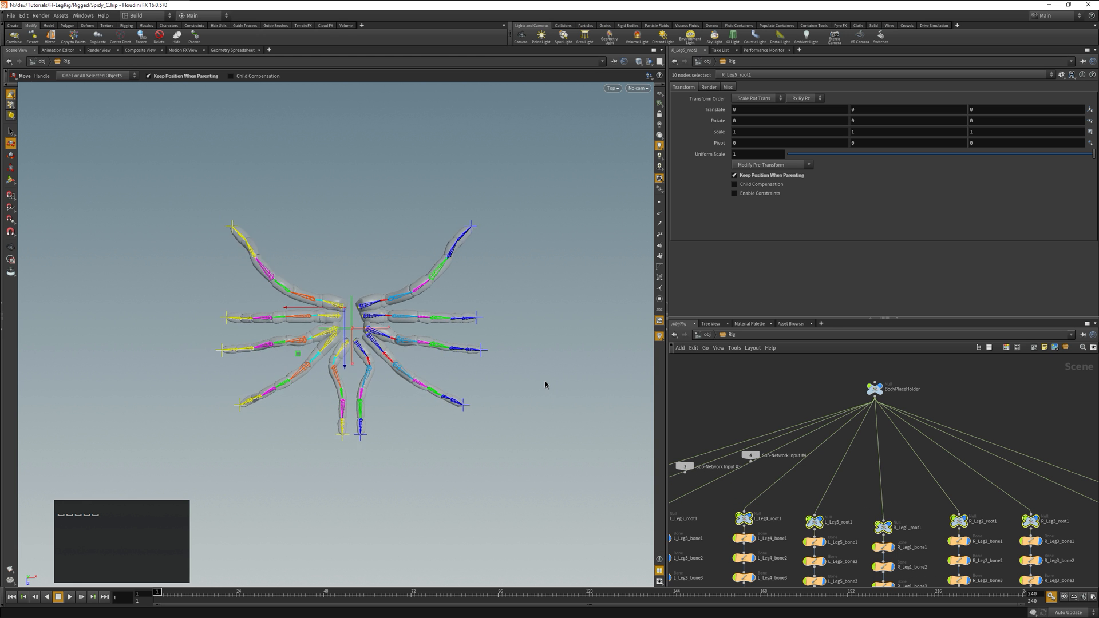
scroll(545, 385, "up", 3)
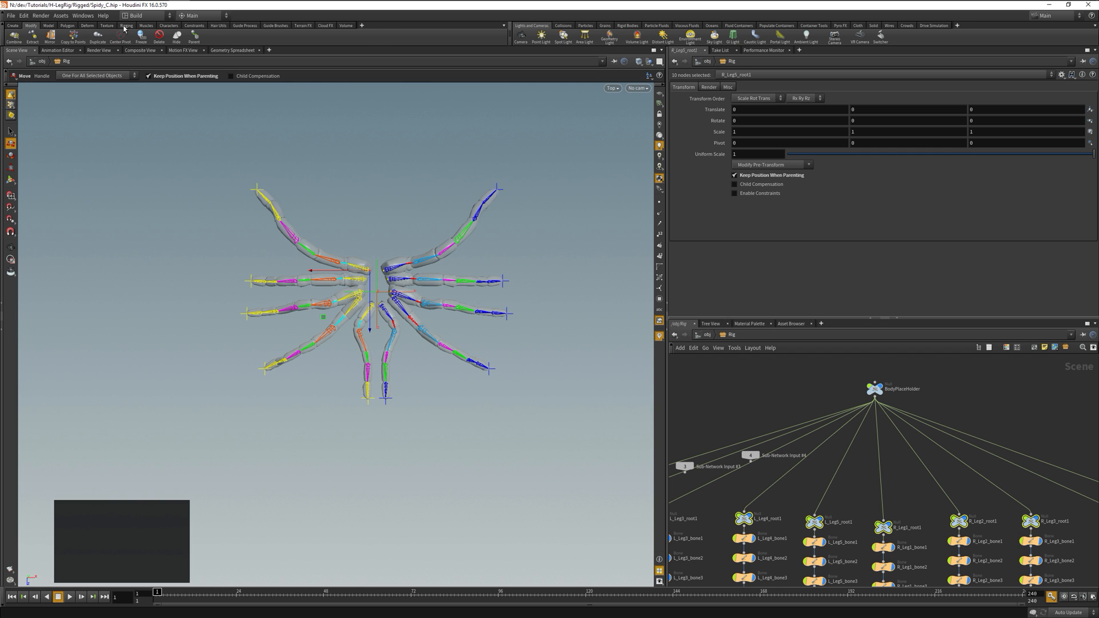
Step: Capture the combined_spider geometry with the Biharmonic type, using BodyPlaceHolder as the root of the skeleton
left_click(126, 26)
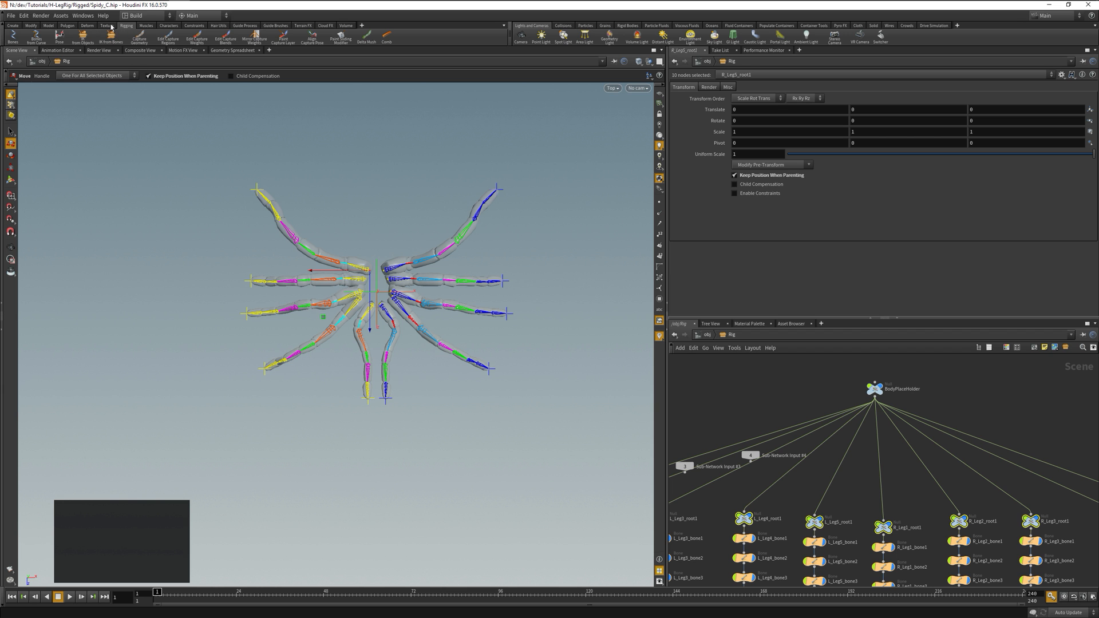
left_click(138, 45)
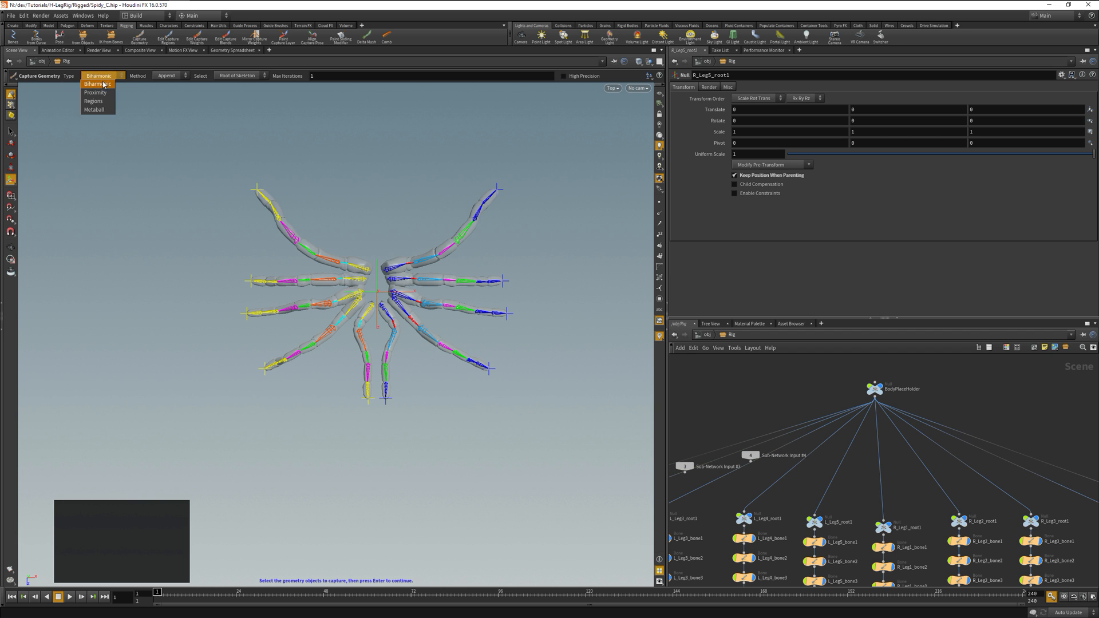
left_click(101, 84)
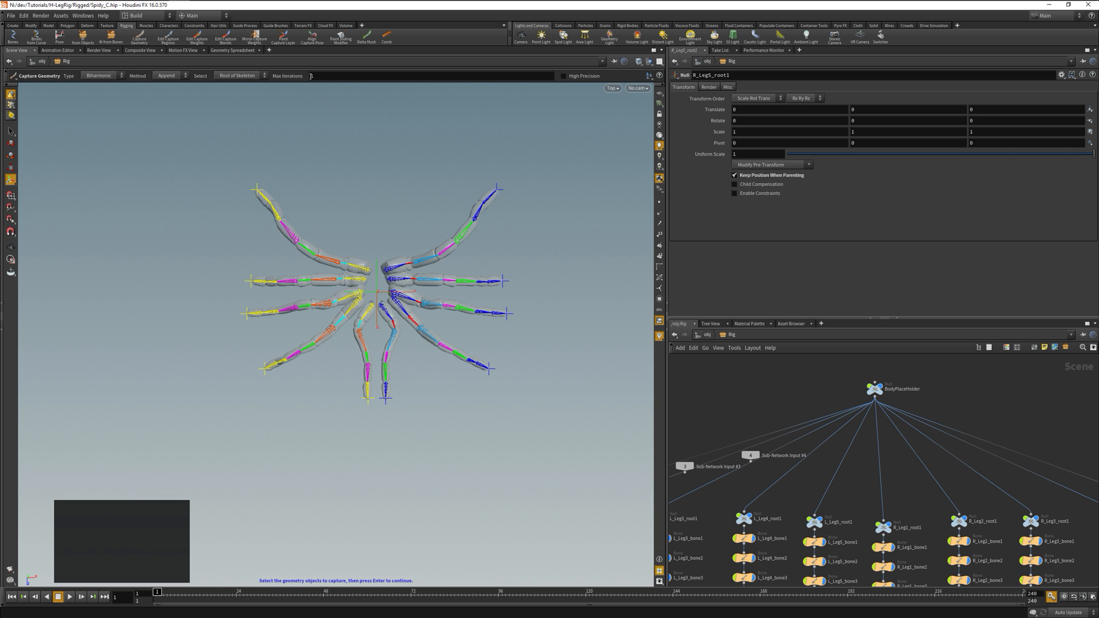
left_click(363, 239)
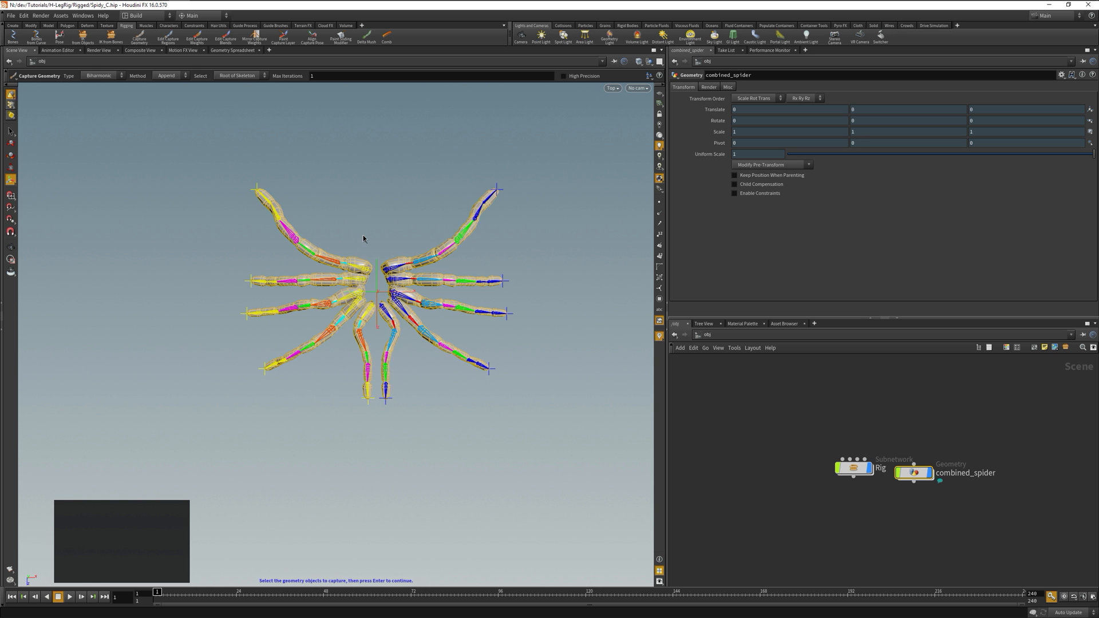
key("Return")
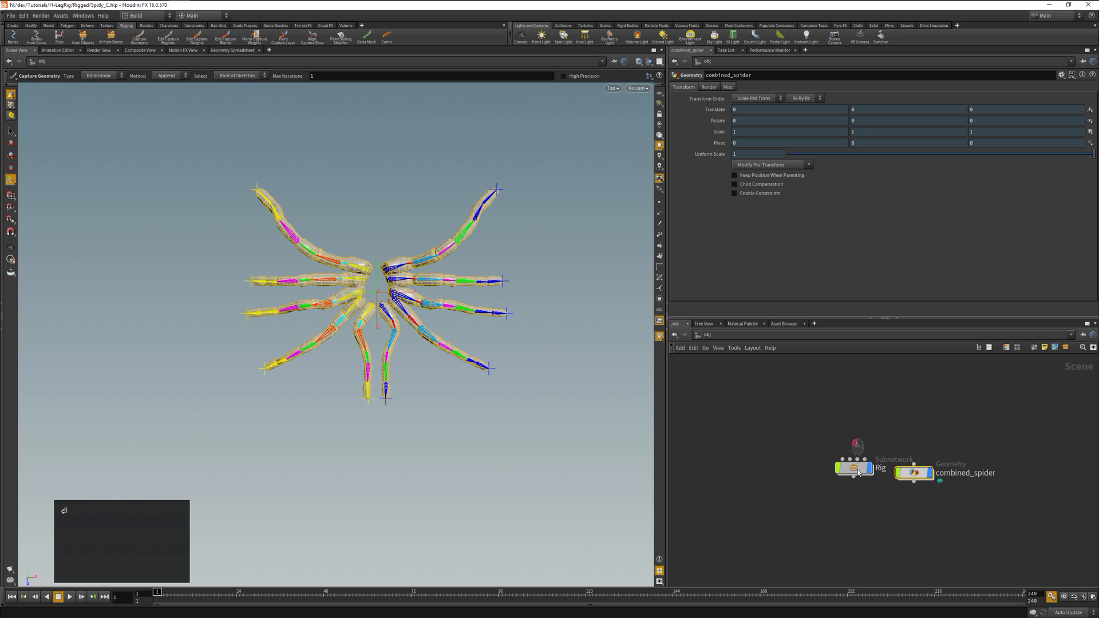
double_click(854, 467)
left_click(875, 388)
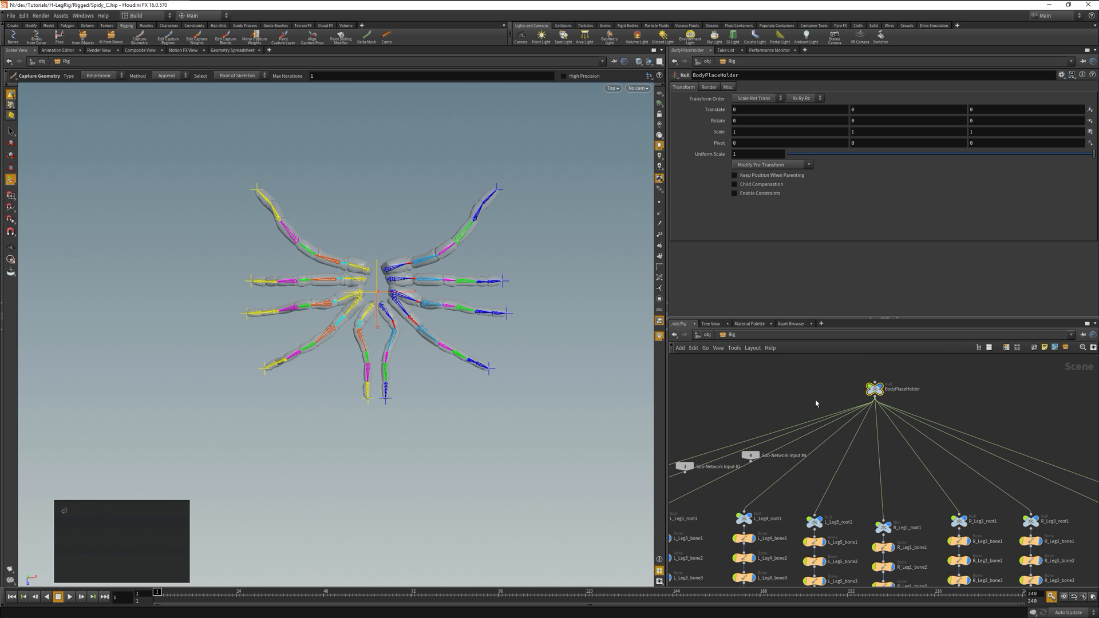
key("Return")
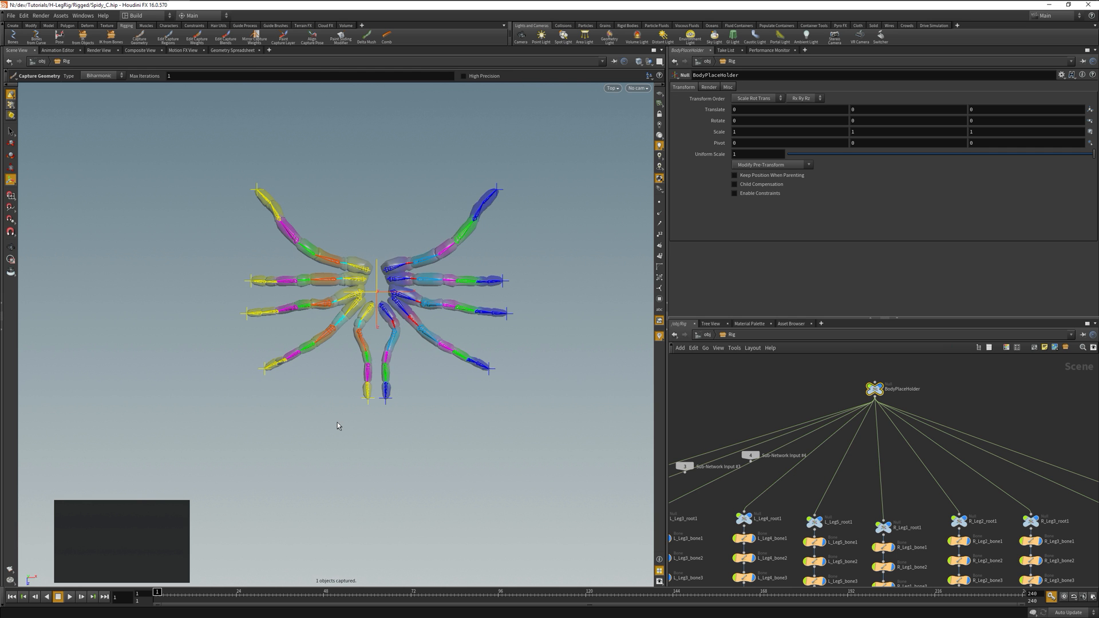
Step: Test the captured deformation in perspective view by moving the L_Leg1 goal null, and reset its translation
key("space+1")
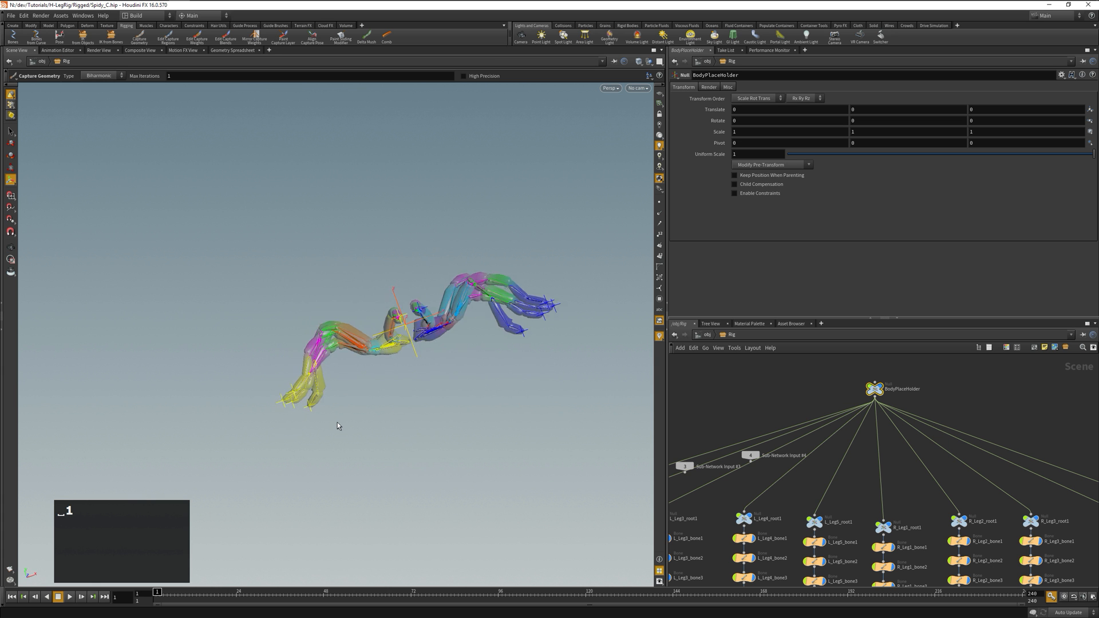
key("t")
left_click(471, 493)
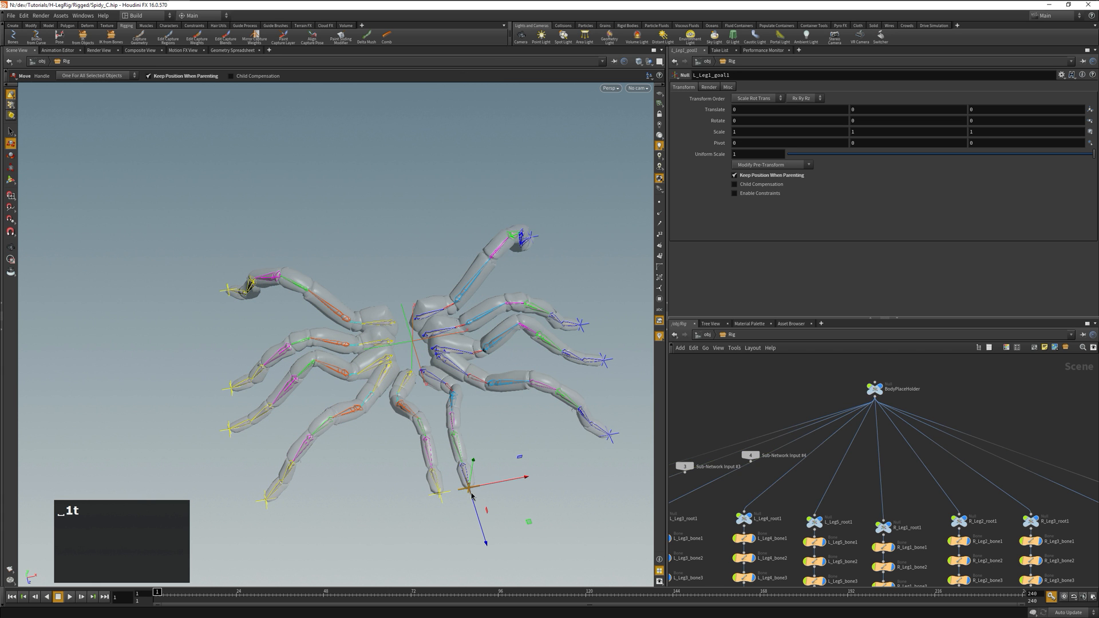
left_click_drag(520, 458, 510, 435)
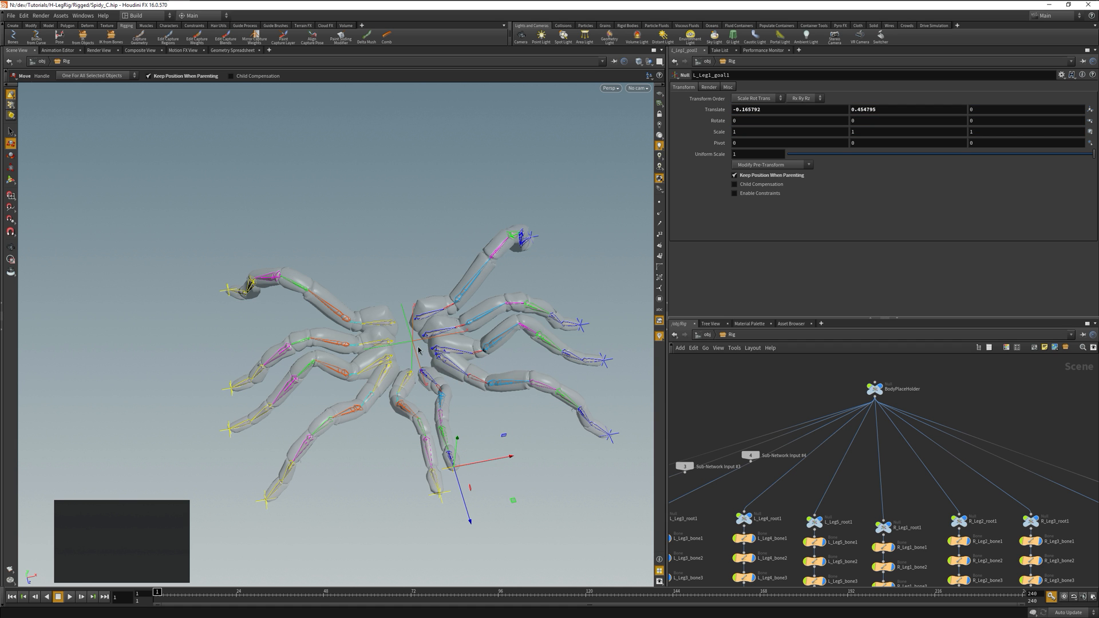
mouse_move(528, 511)
left_mouse_down()
mouse_move(518, 500)
mouse_move(569, 481)
mouse_move(485, 449)
mouse_move(571, 475)
mouse_move(544, 501)
left_mouse_up()
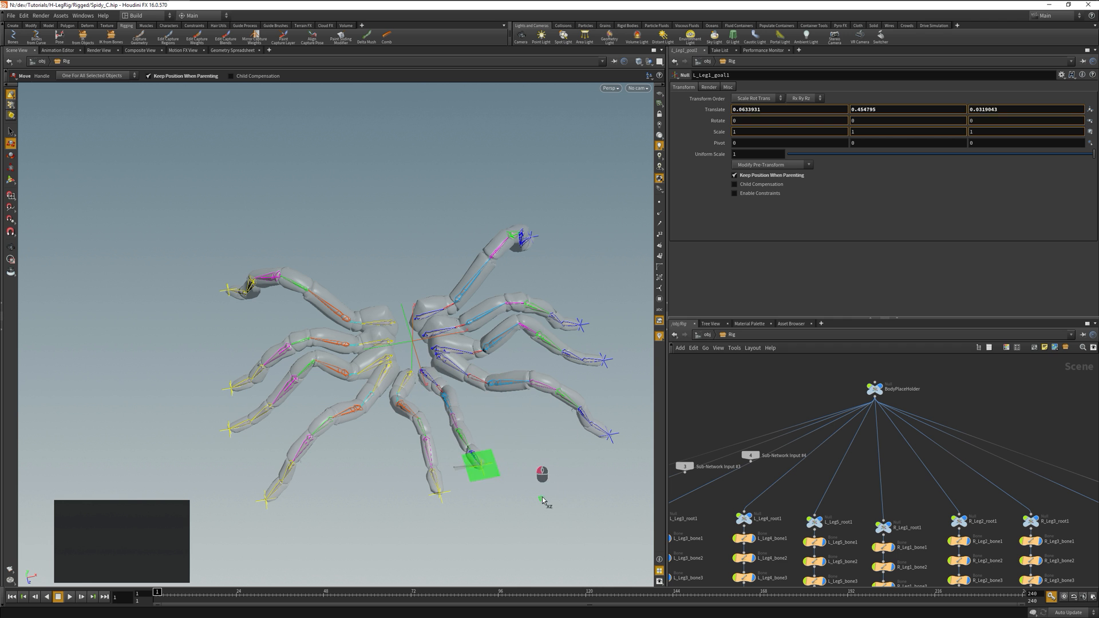
middle_click(711, 111, "ctrl")
Step: Test the L_Leg4 deformation by moving its goal null, and undo the move
left_click(584, 324)
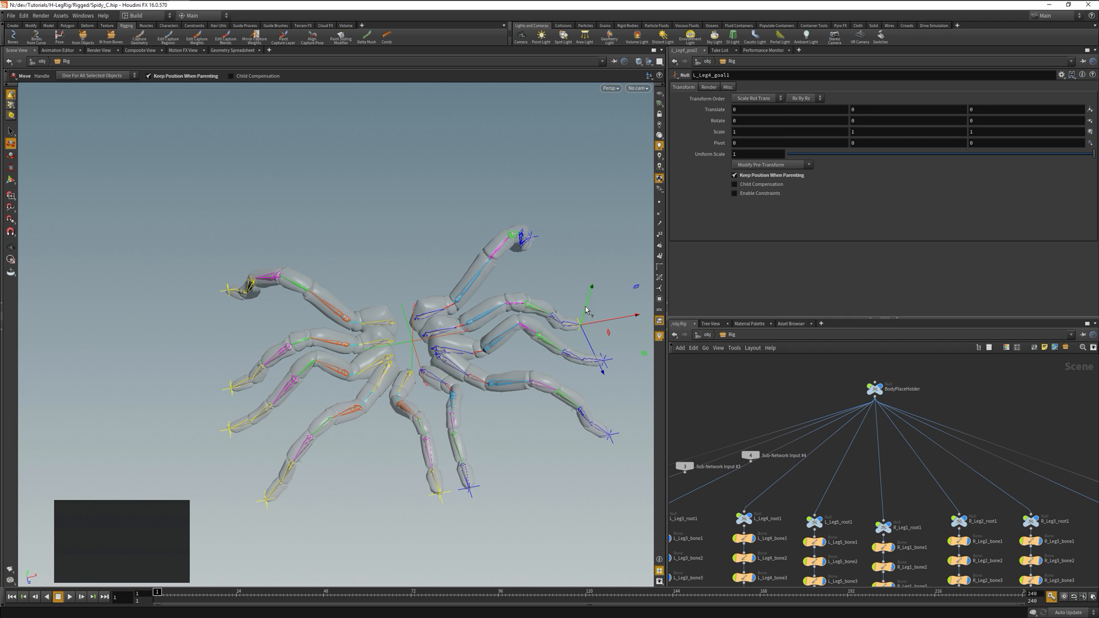
mouse_move(635, 291)
left_mouse_down()
mouse_move(621, 245)
mouse_move(629, 335)
mouse_move(595, 235)
mouse_move(626, 338)
mouse_move(624, 380)
mouse_move(611, 268)
mouse_move(617, 284)
left_mouse_up()
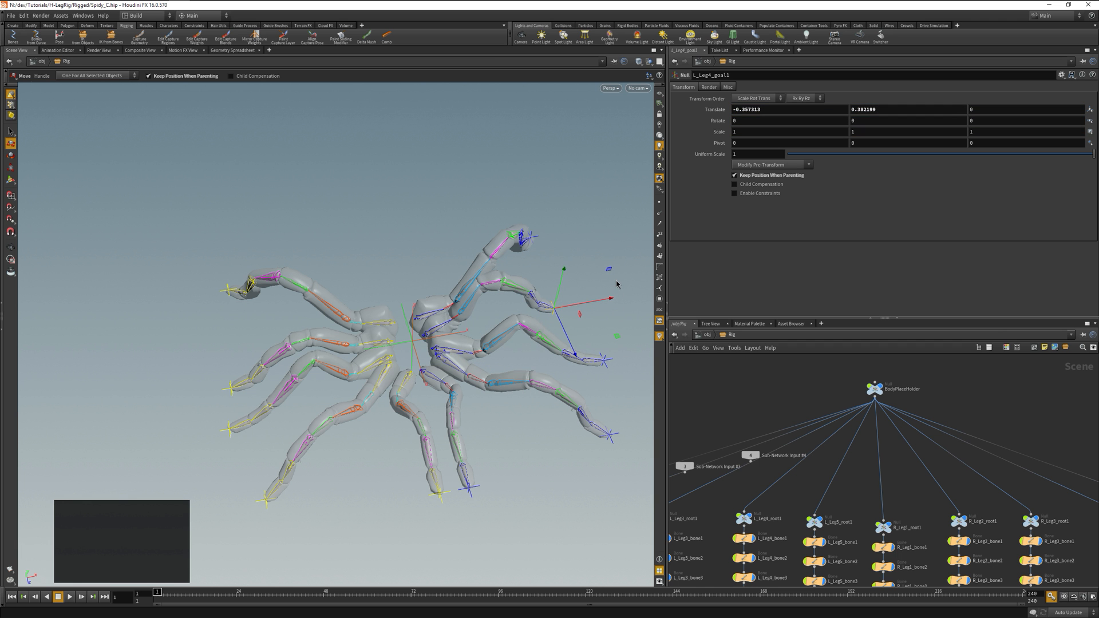
key("ctrl+z")
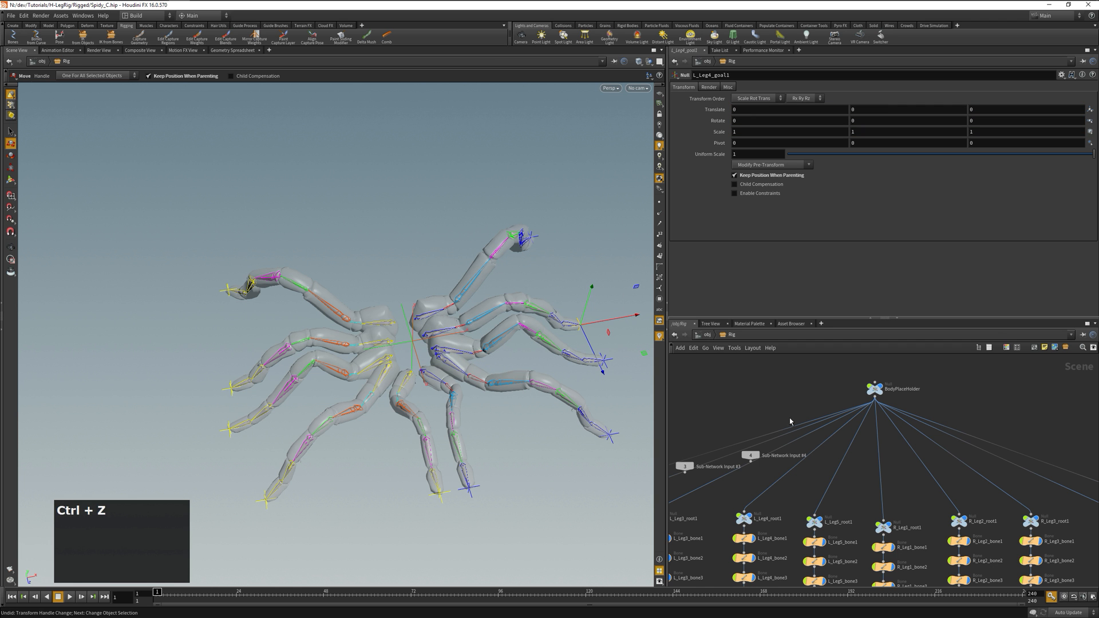
Step: Bypass the visibility1 node inside combined_spider so the body geometry is no longer hidden, and return to object level
key("u")
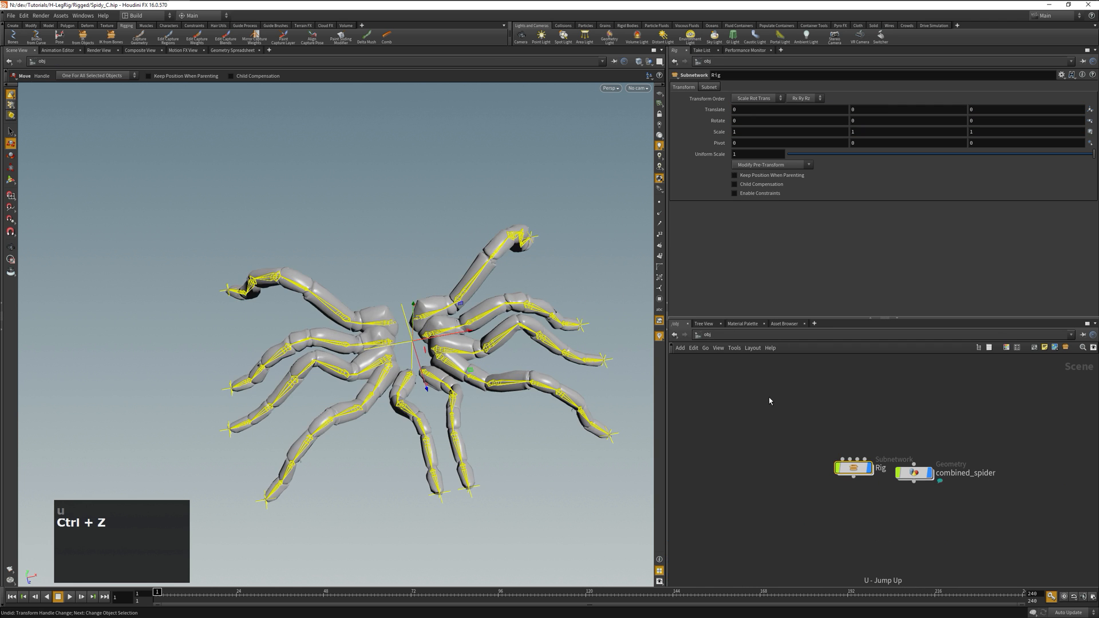
double_click(911, 471)
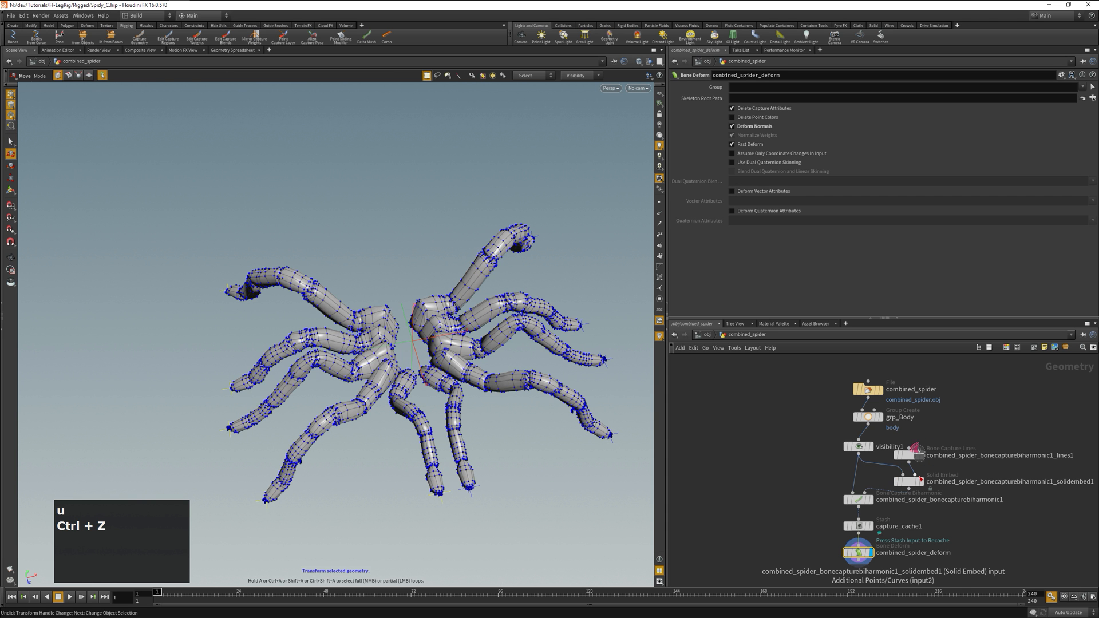
left_click(859, 449)
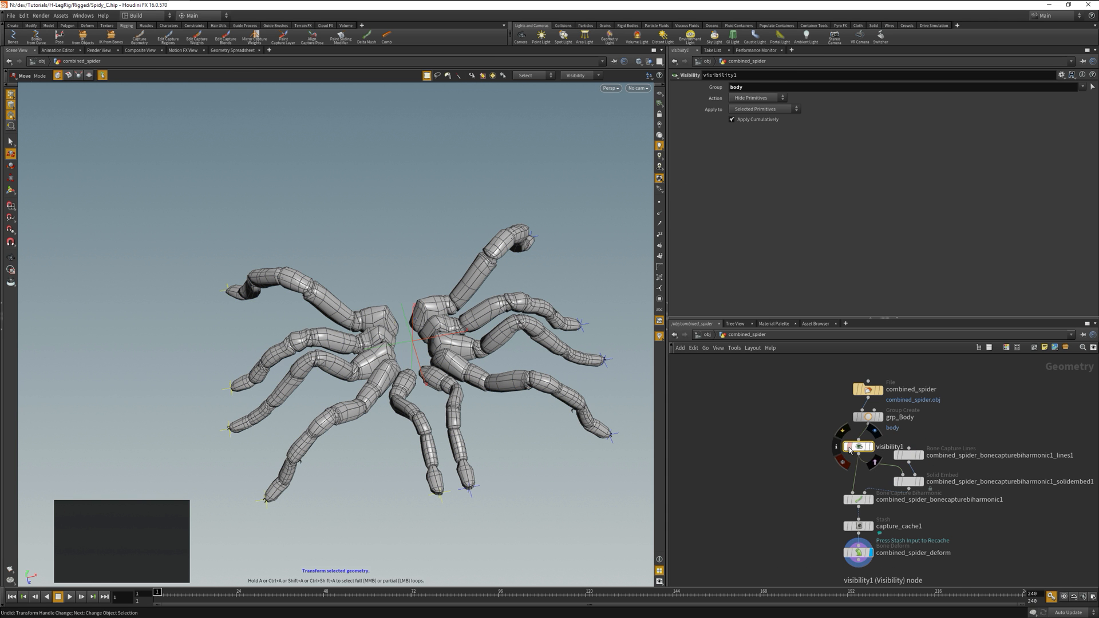
left_click(841, 433)
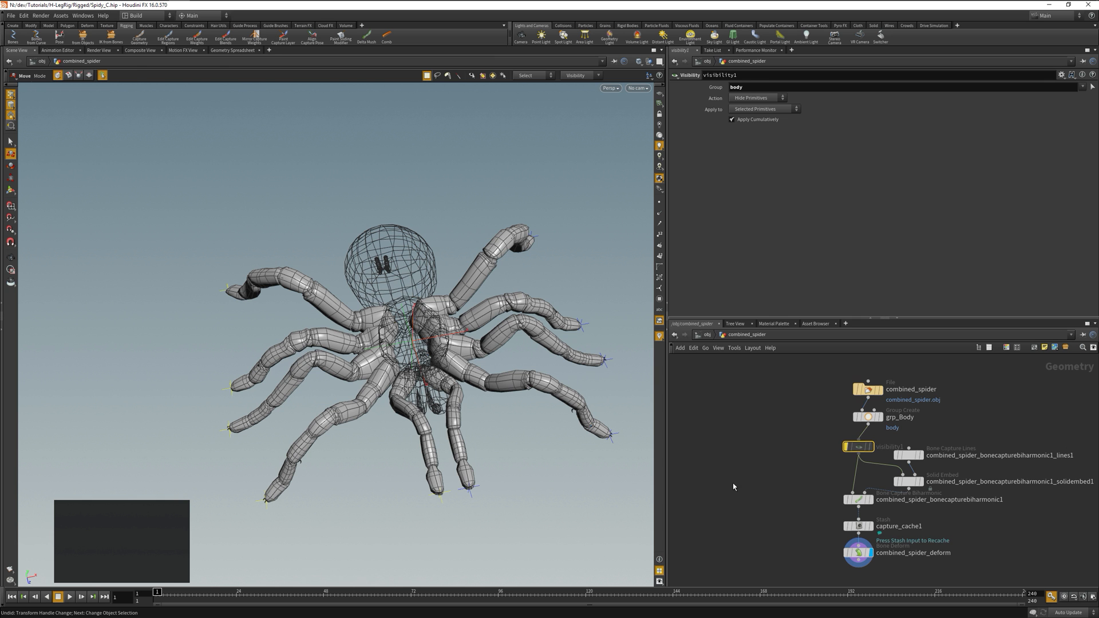
key("u")
Step: Stash the input of capture_cache1 inside combined_spider again, and return to object level
double_click(914, 472)
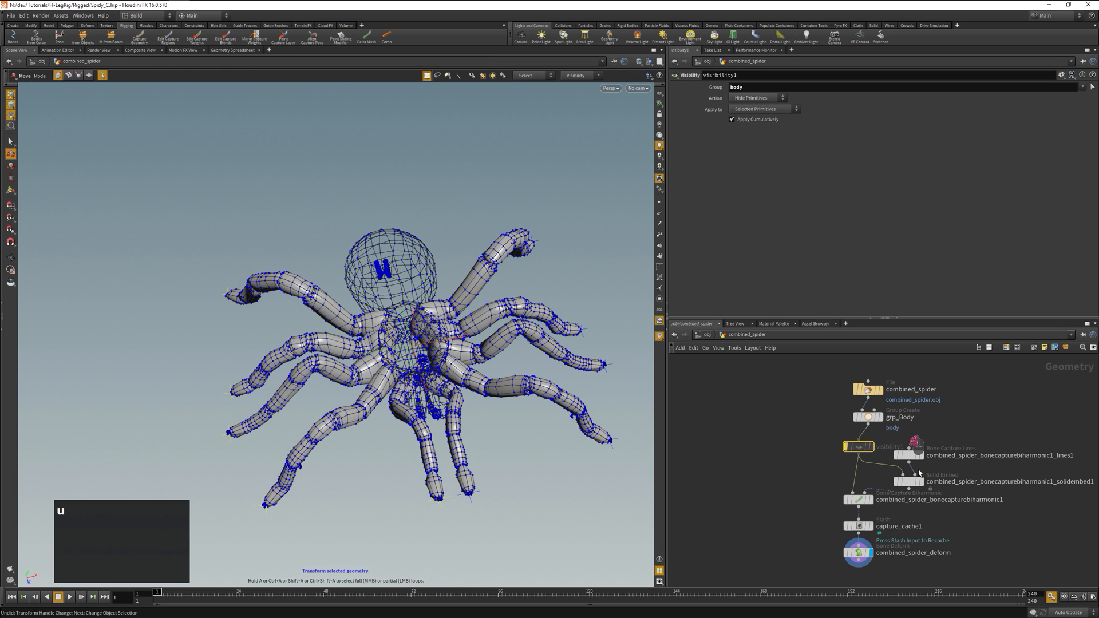
left_click(858, 528)
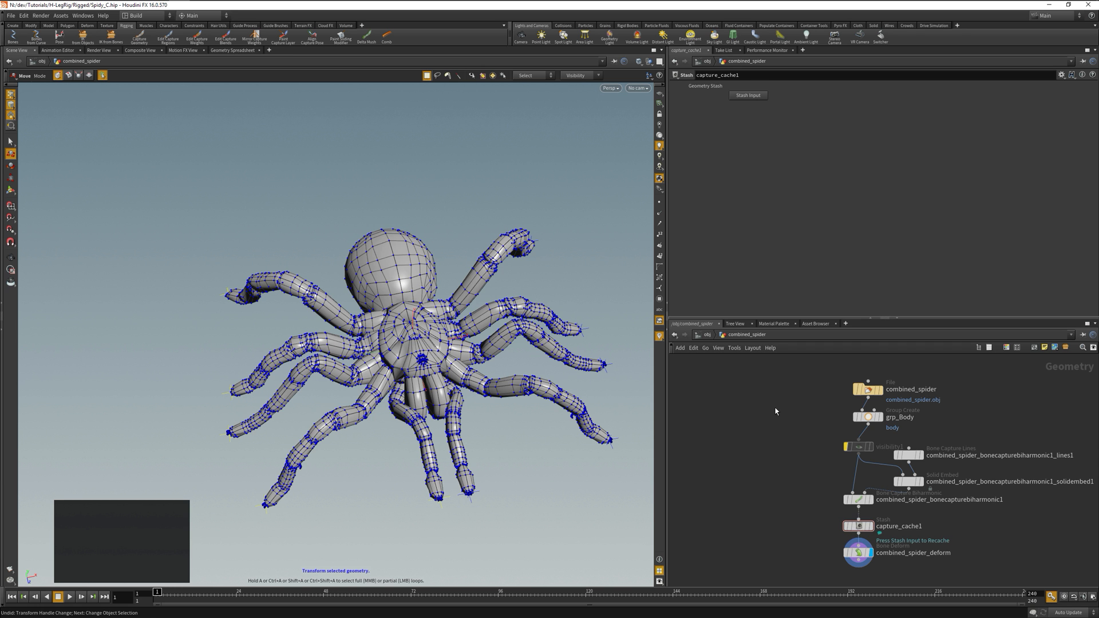
key("u")
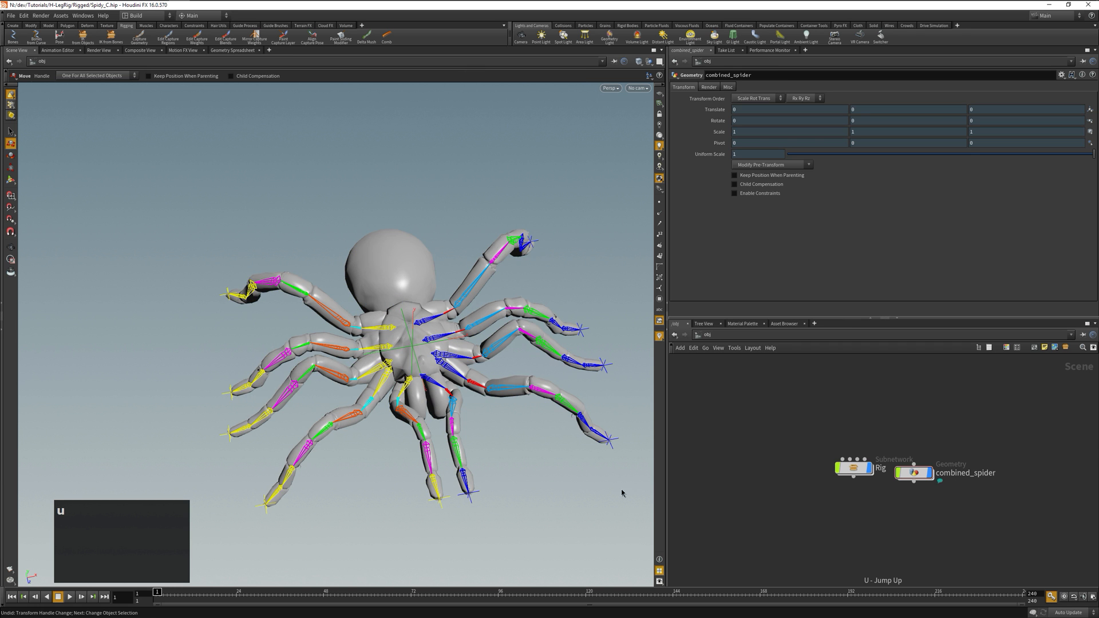
Step: Test the deformation near the body by raising the R_Leg1 goal null, and undo the move
left_click(441, 506)
left_click_drag(444, 482, 369, 473)
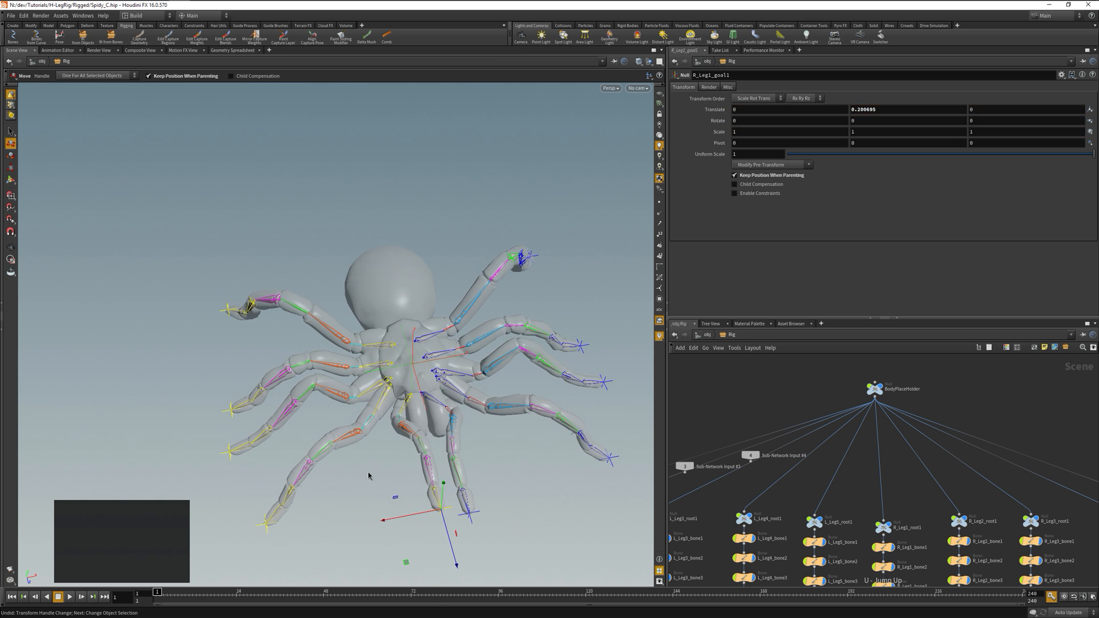
key("ctrl+z")
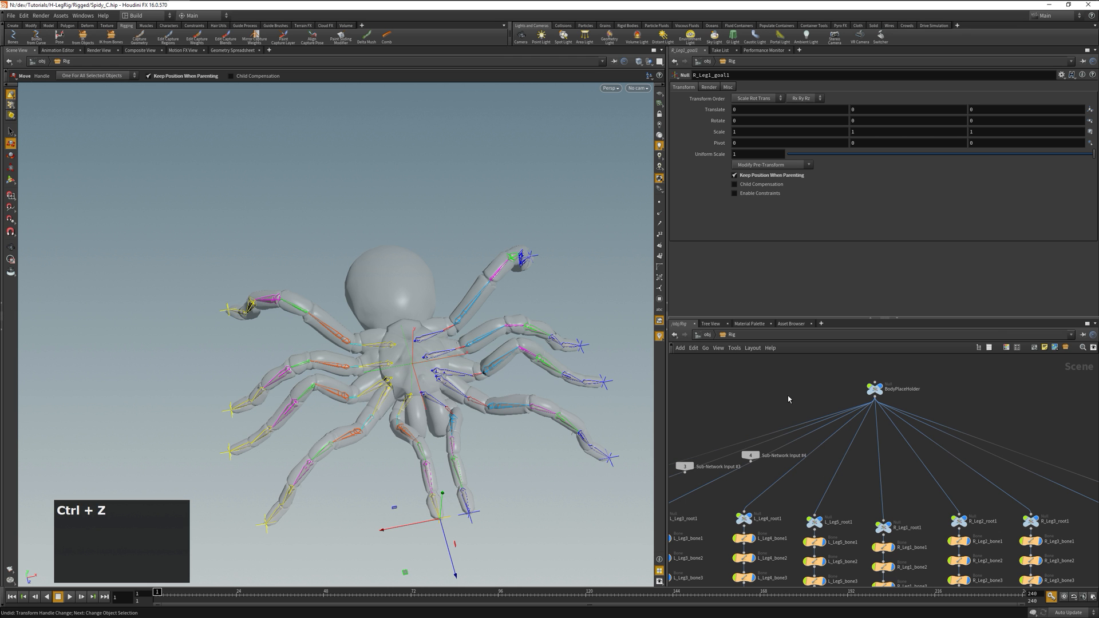
Step: Set the group type of grp_Body inside combined_spider to Points, and open the Bone Capture Biharmonic node's settings
key("u")
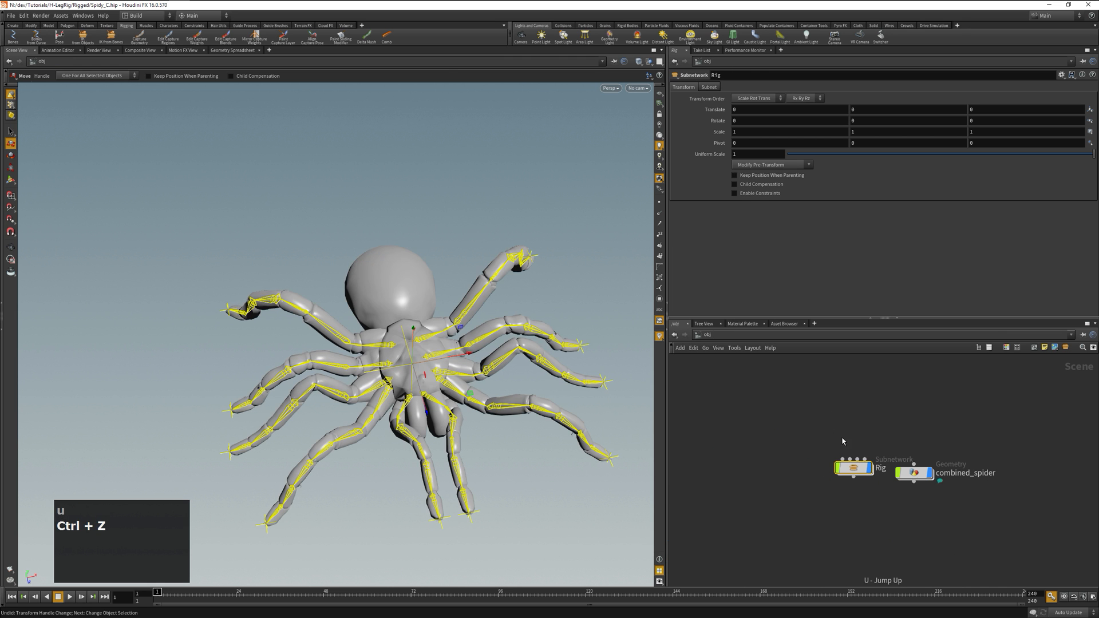
double_click(913, 475)
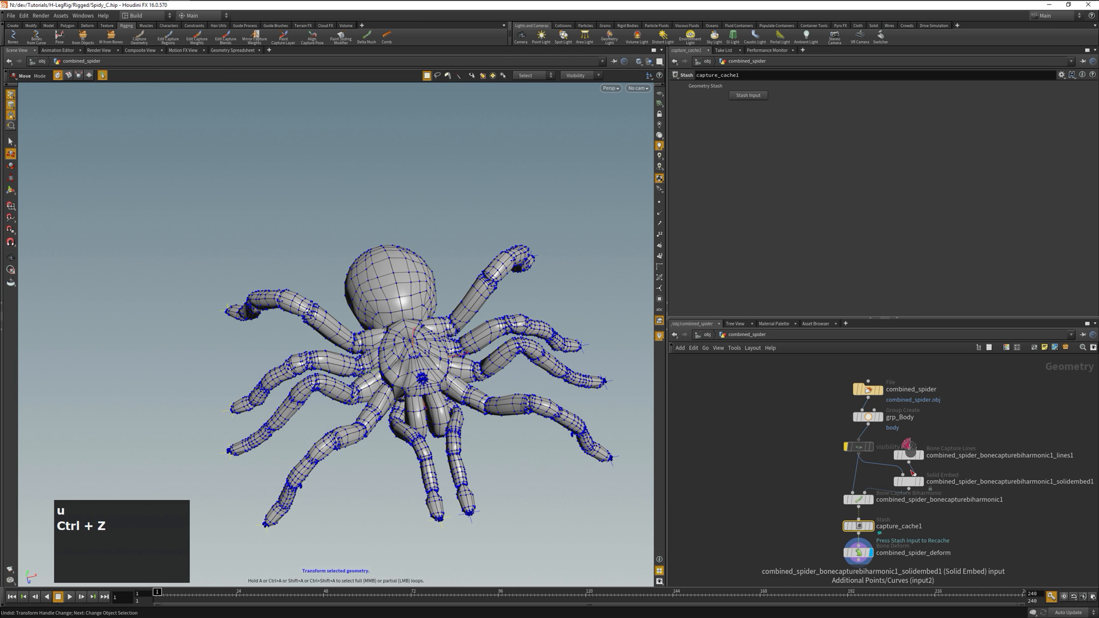
left_click(858, 499)
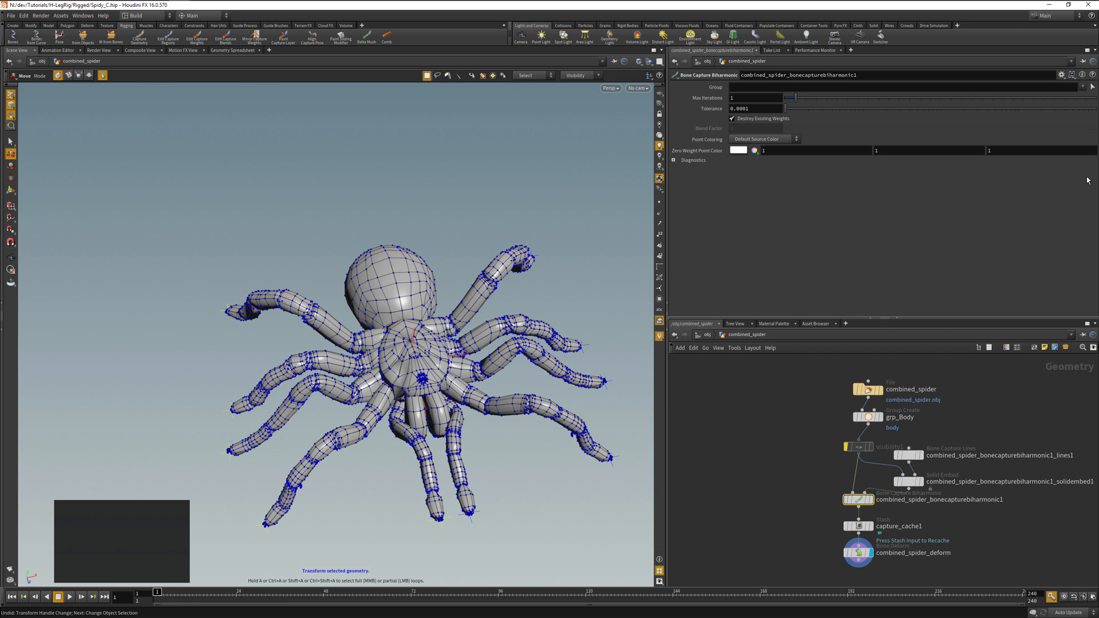
left_click(1082, 87)
left_click(867, 417)
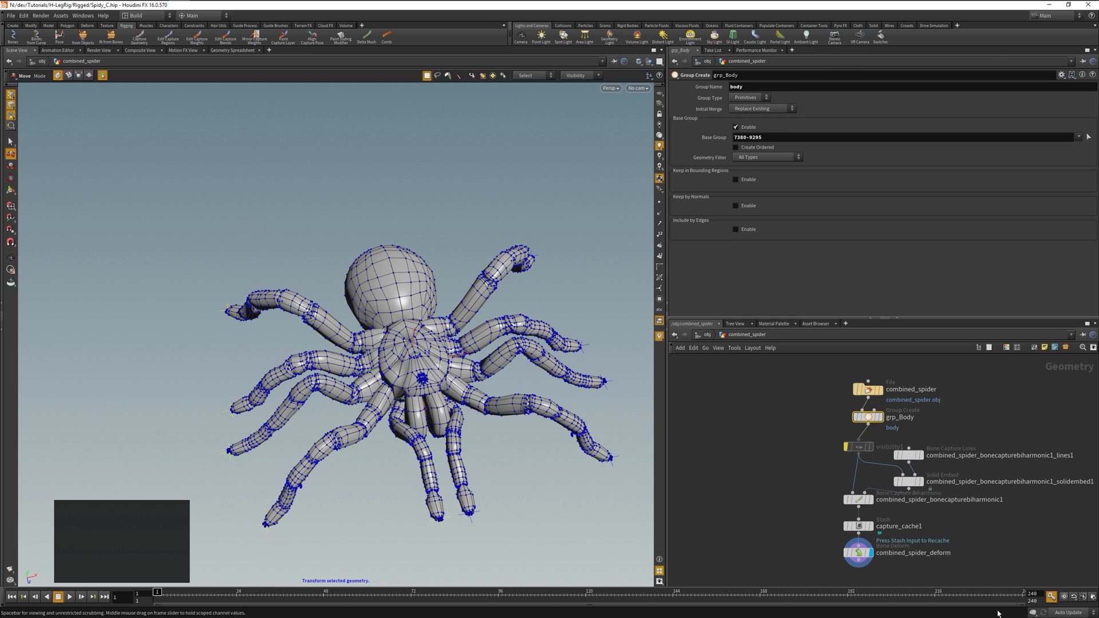
left_click(741, 114)
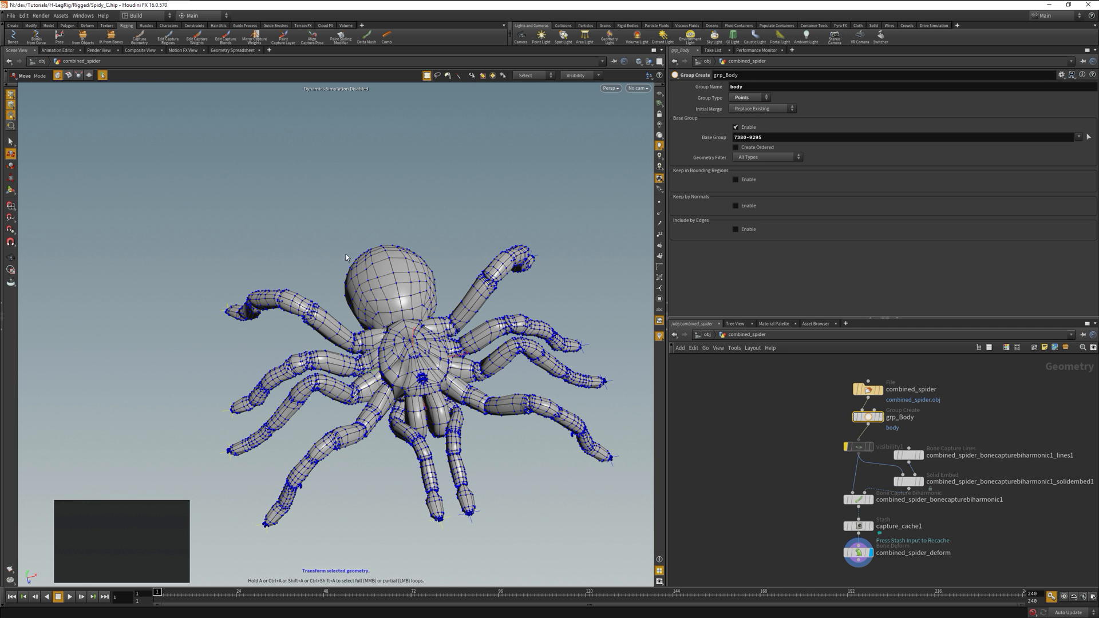
left_click(863, 500)
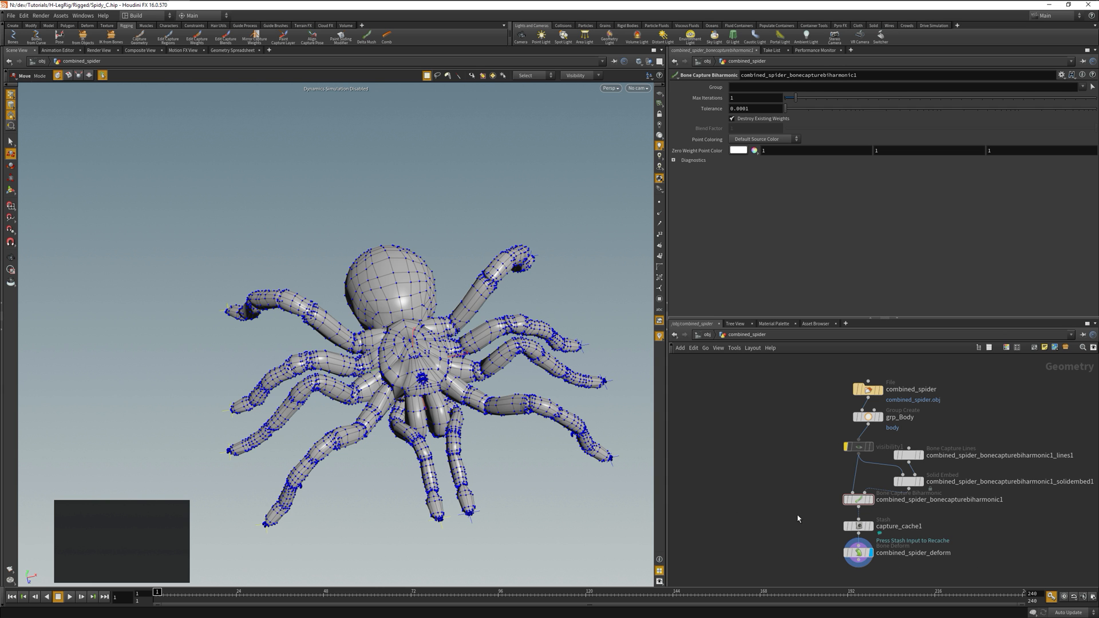
Step: Set the Bone Capture Biharmonic node's group to !body, stash the input of capture_cache1 again, and return to object level
left_click(857, 496)
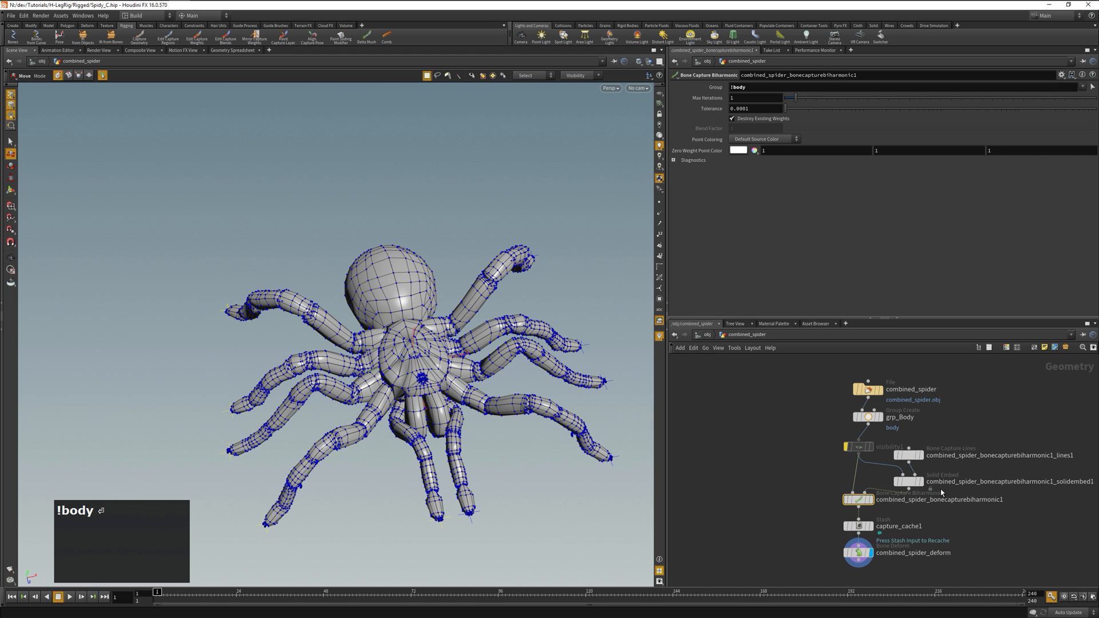
left_click(864, 530)
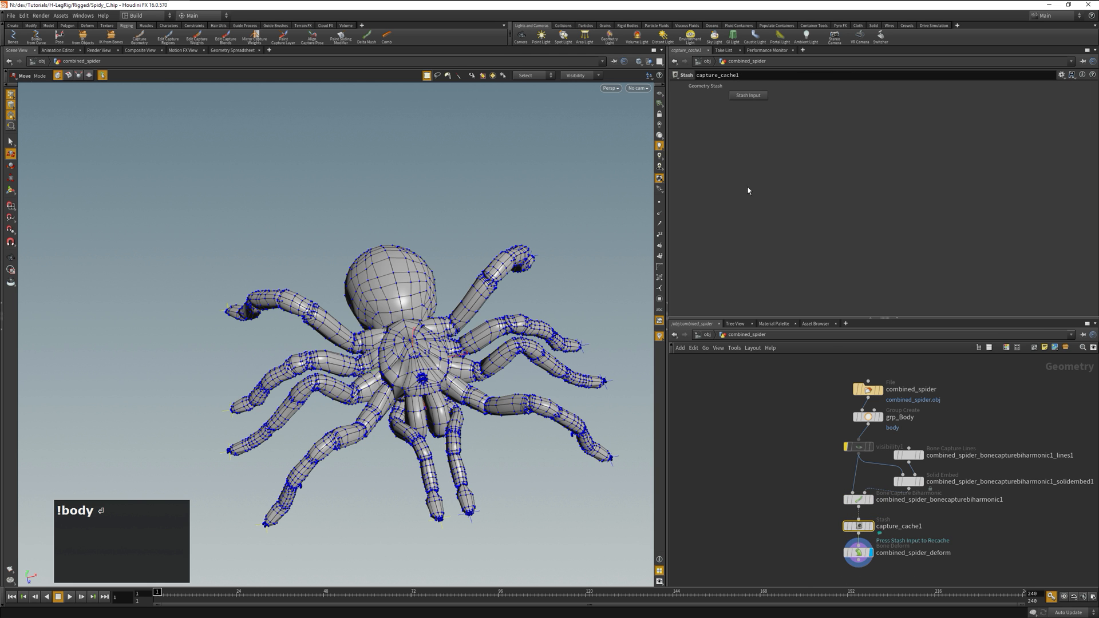
left_click(761, 95)
key("u")
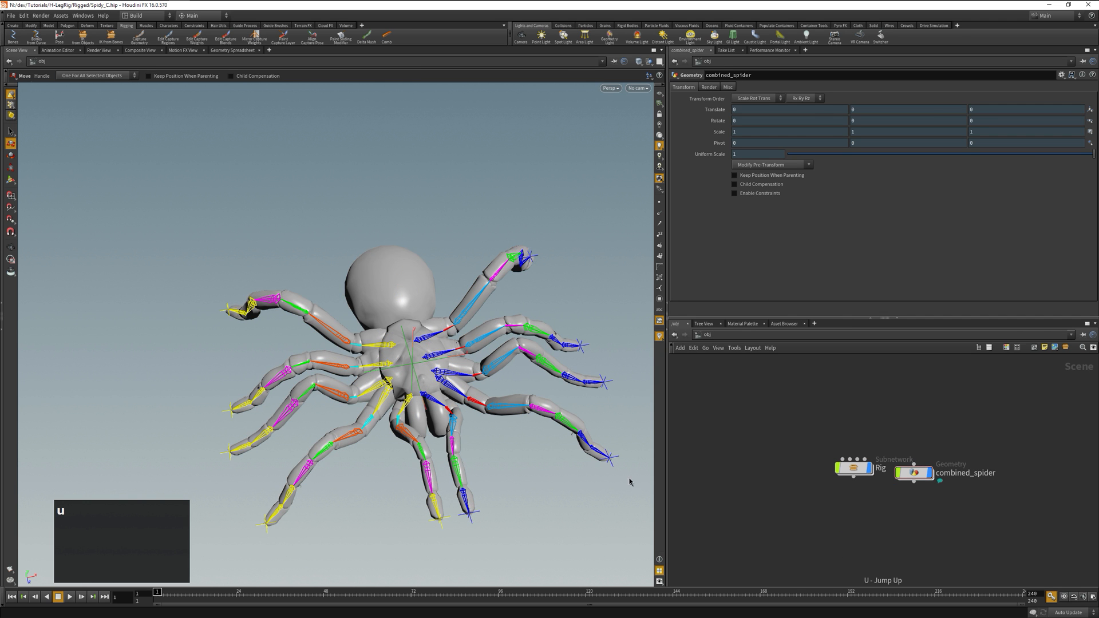
Step: Test the leg deformation by moving the R_Leg1 goal null in several directions, and reset its translation
left_click_drag(507, 511, 451, 496, "alt")
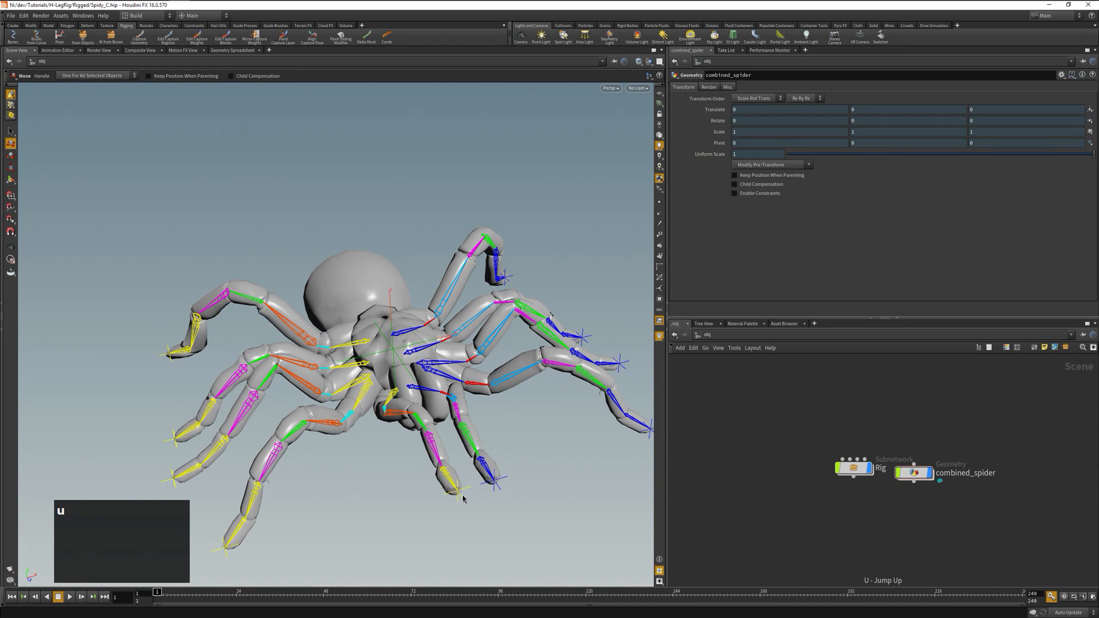
left_click(464, 490)
mouse_move(457, 454)
left_mouse_down()
mouse_move(457, 349)
mouse_move(458, 466)
left_mouse_up()
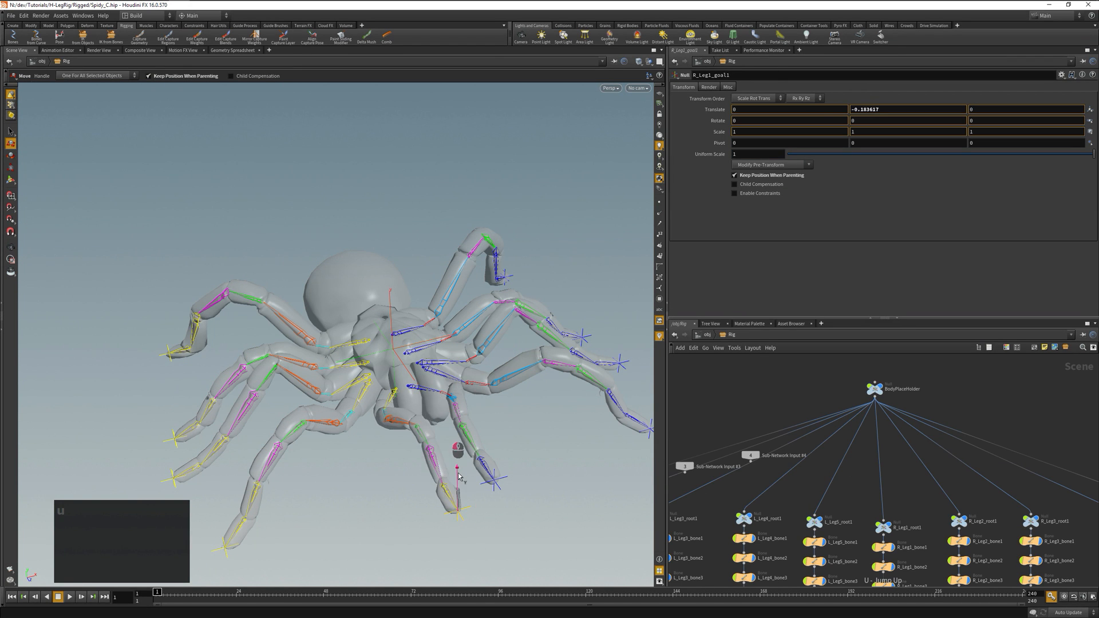
left_click_drag(435, 560, 538, 447)
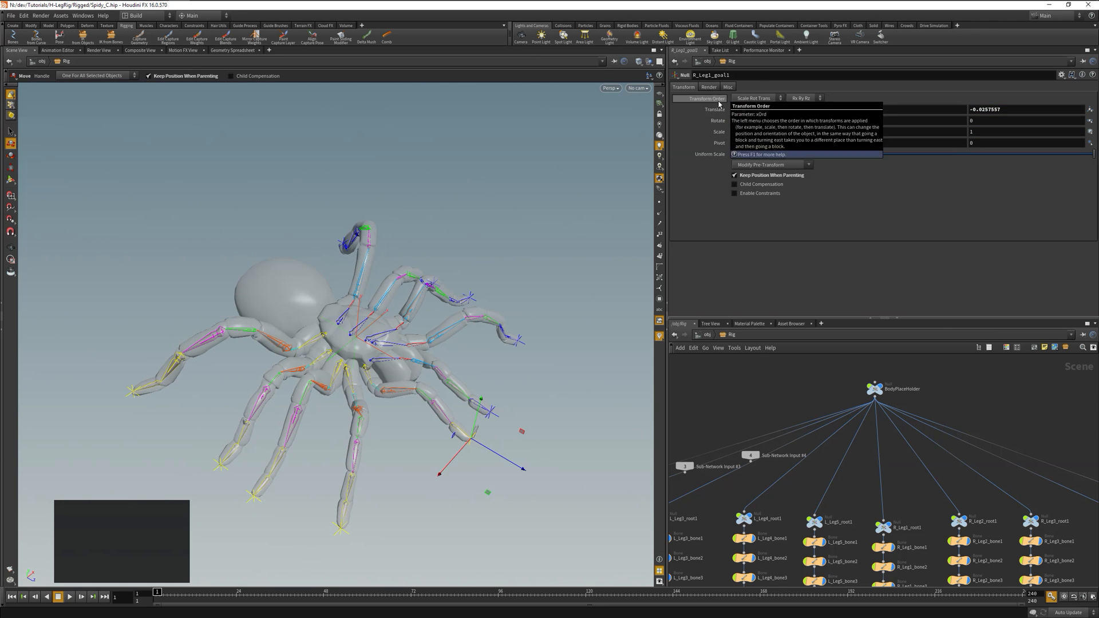
middle_click(700, 109, "ctrl")
Step: Select L_Leg3_bone6 in the rig and turn on the display of its capture region
left_click_drag(841, 374, 888, 402)
mouse_move(402, 369)
left_mouse_down()
mouse_move(375, 350)
mouse_move(424, 373)
mouse_move(411, 378)
left_mouse_up()
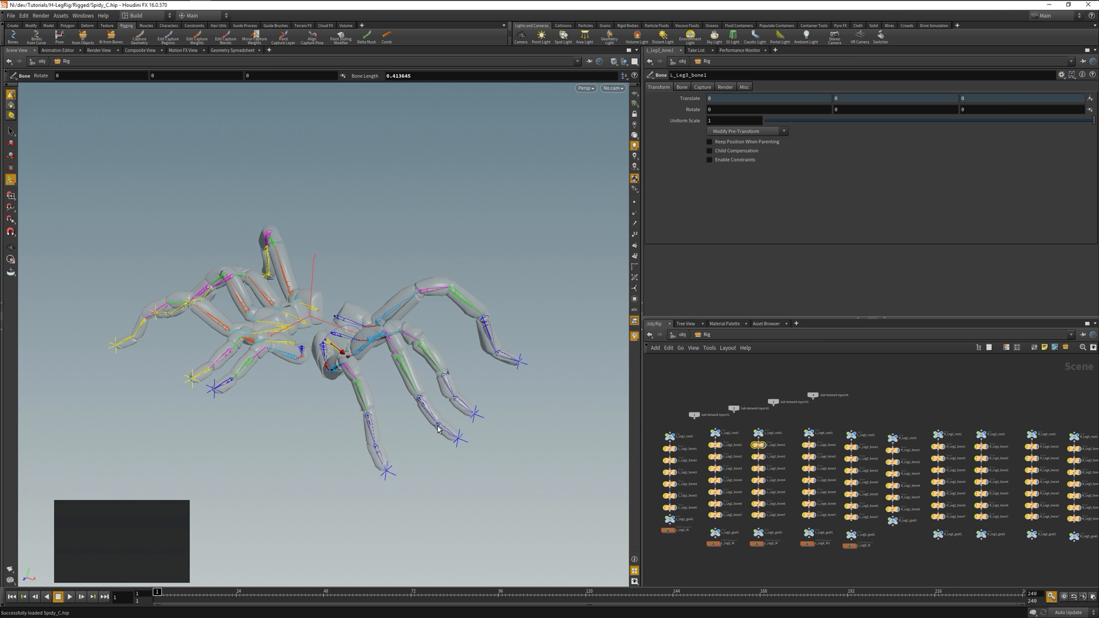
left_click(430, 411)
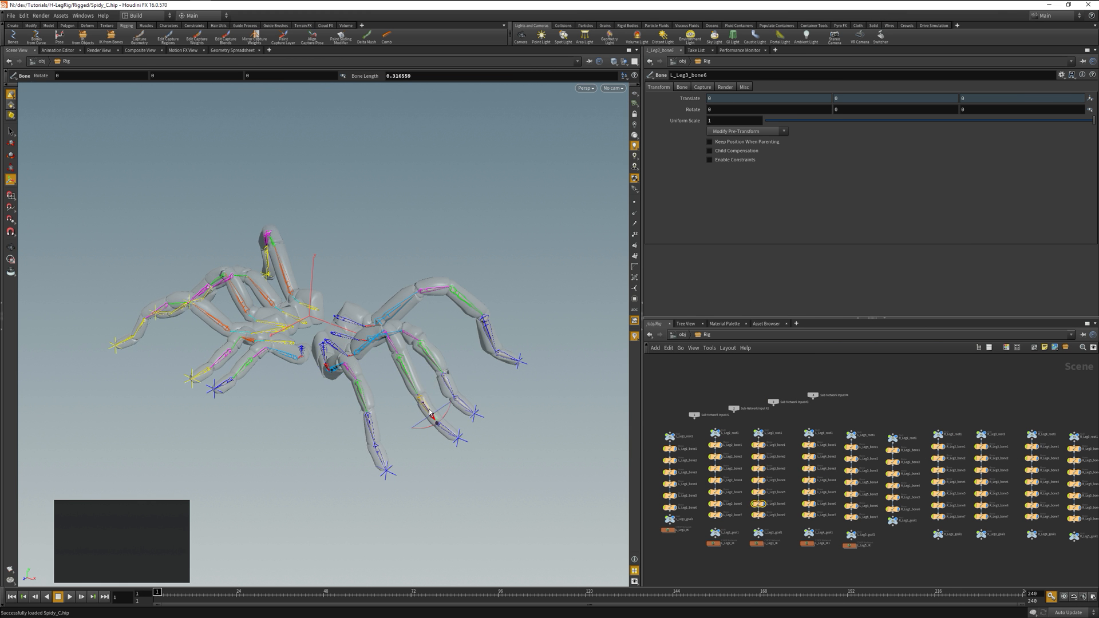
scroll(429, 411, "up", 10)
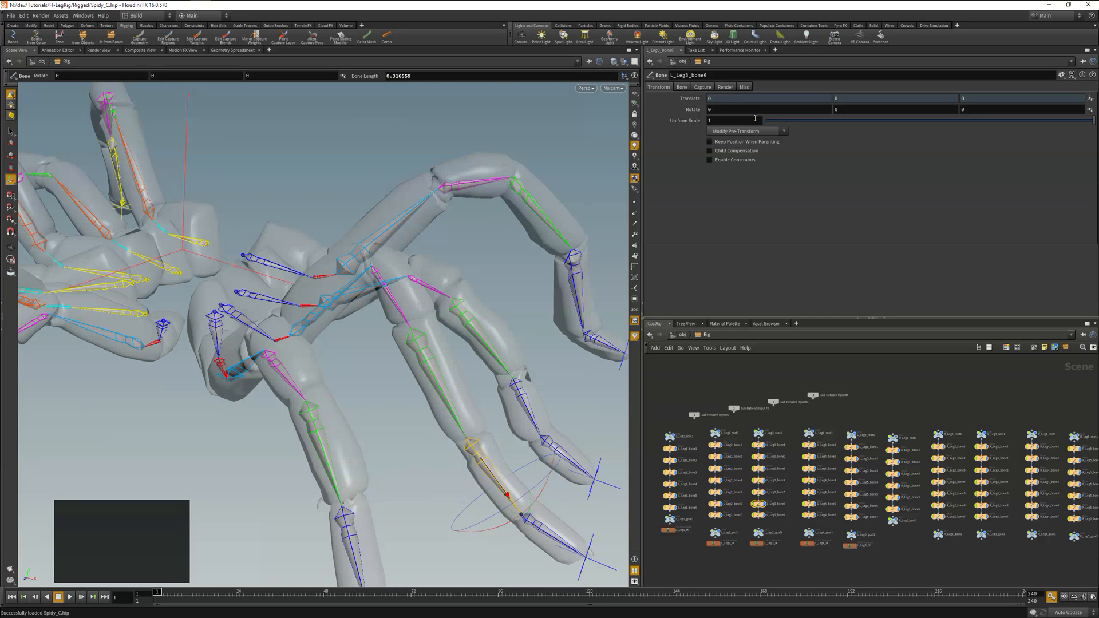
left_click(703, 87)
left_click(735, 99)
left_click_drag(491, 439, 365, 456, "alt")
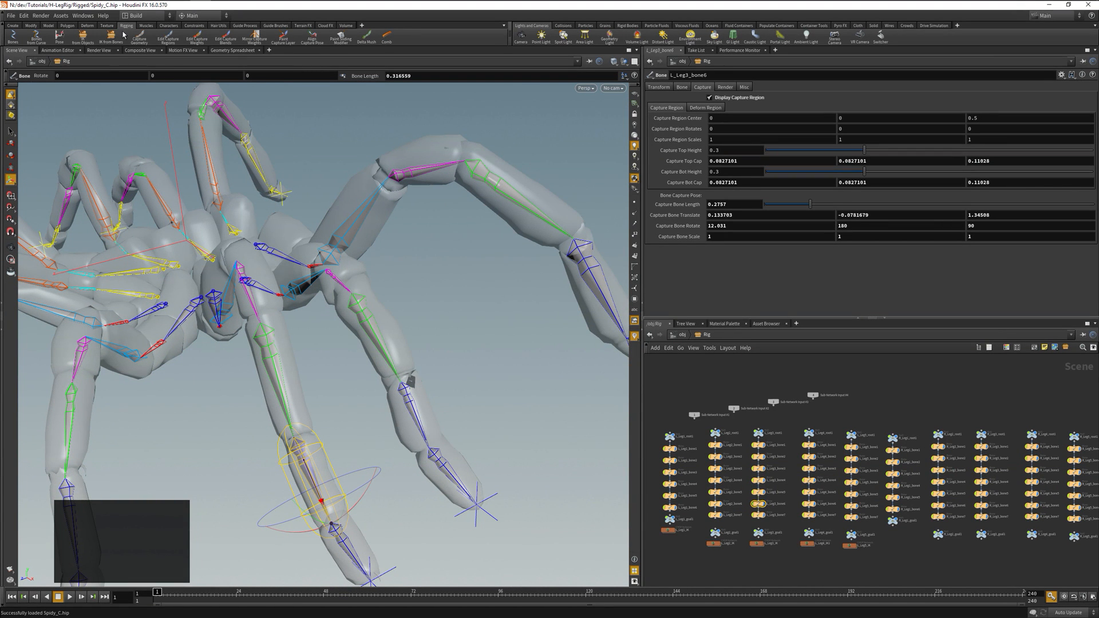
Step: Edit the capture region of L_Leg3_bone6, enlarging its top cap to about 0.173 by 0.137 and its bottom cap to about 0.206 by 0.115
left_click(167, 39)
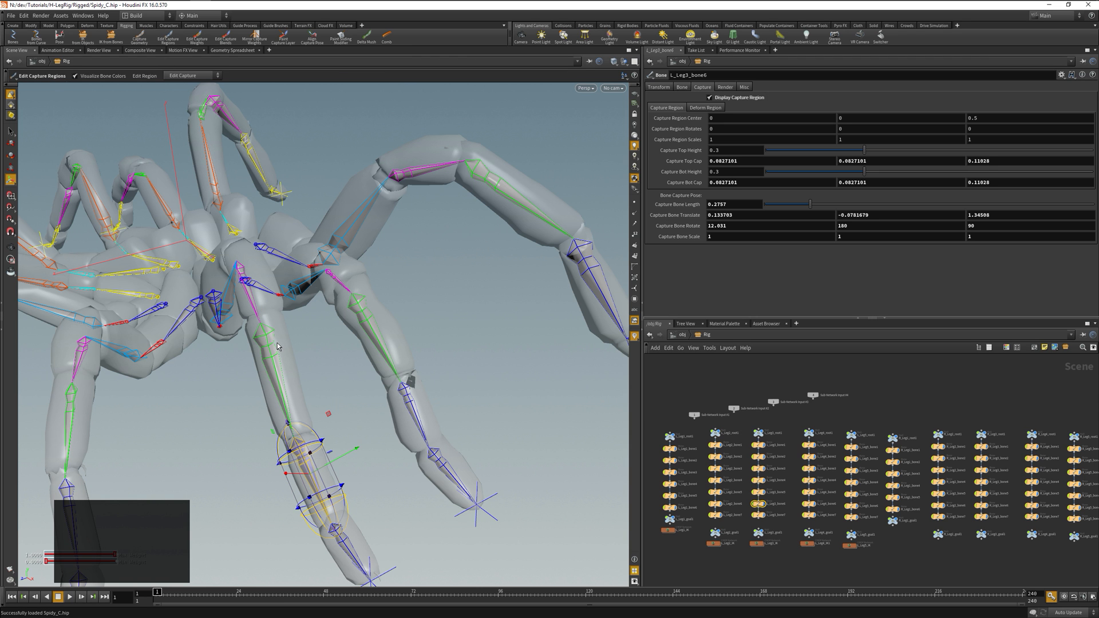
left_click_drag(329, 450, 289, 452)
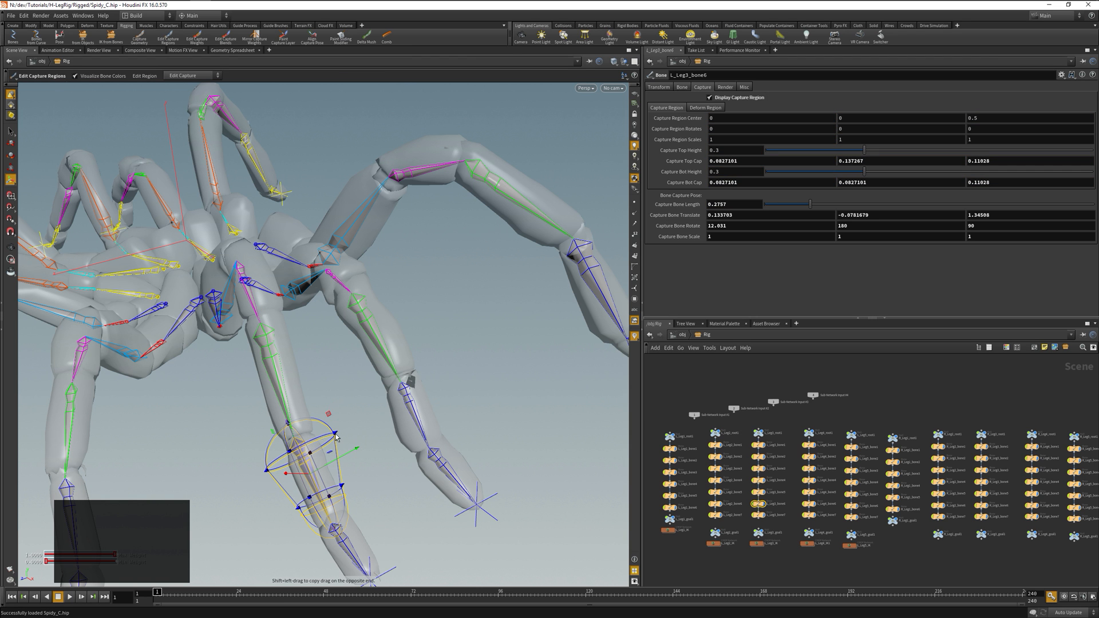
left_click_drag(291, 452, 269, 453)
left_click_drag(344, 489, 292, 501)
left_click_drag(462, 520, 490, 464, "alt")
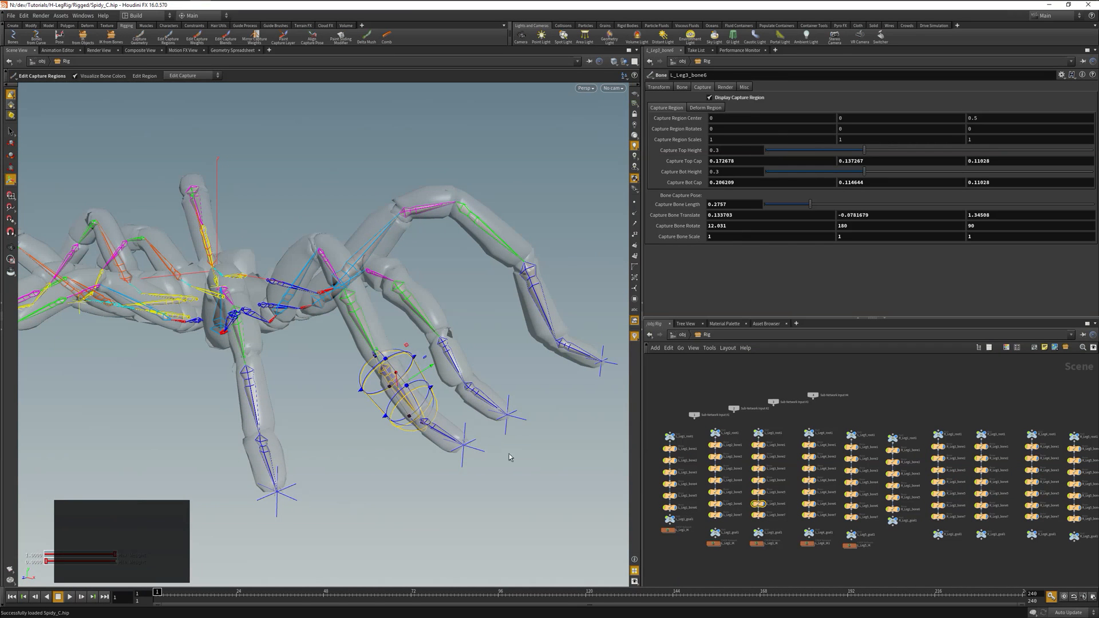
Step: Test the enlarged capture region by moving the L_Leg3 goal null vertically, and undo the move
key("t")
left_click(464, 437)
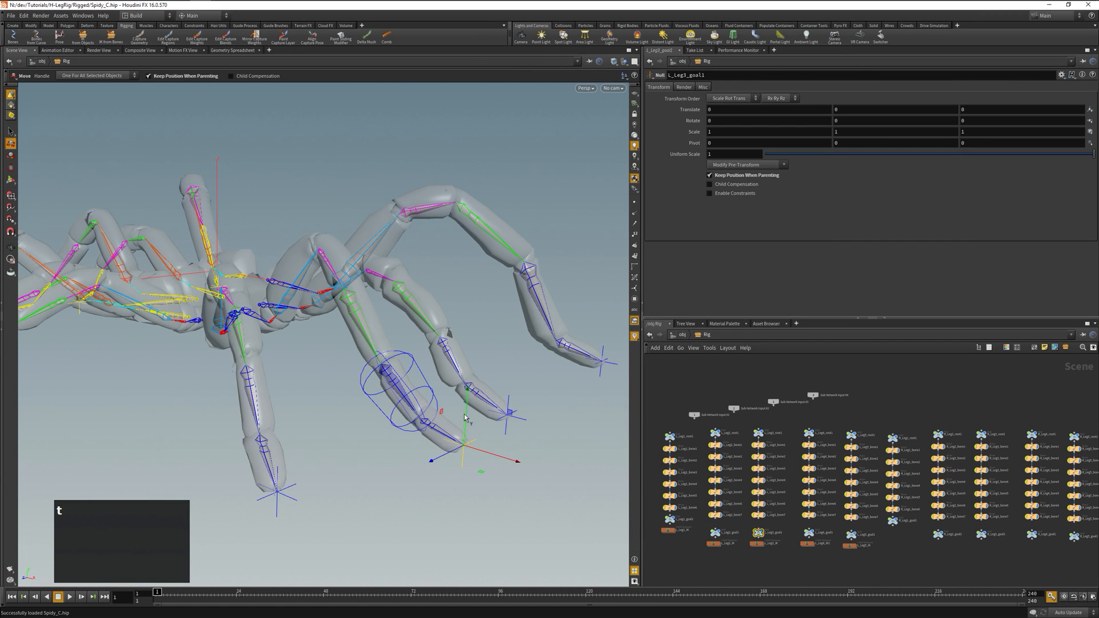
left_click_drag(467, 406, 469, 464)
key("ctrl+z")
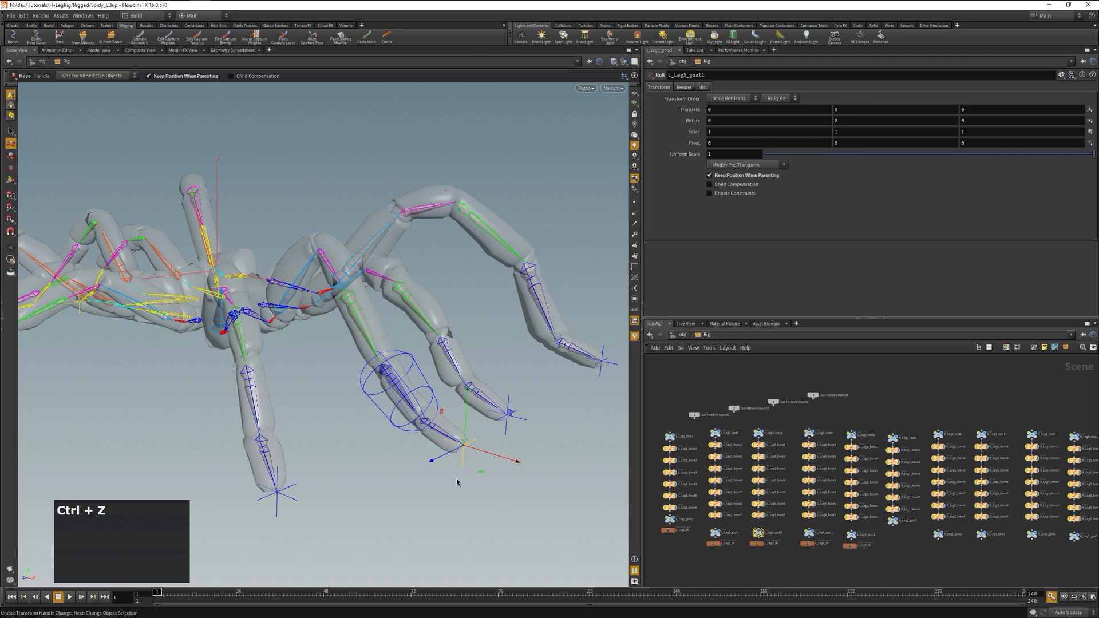
key("Escape")
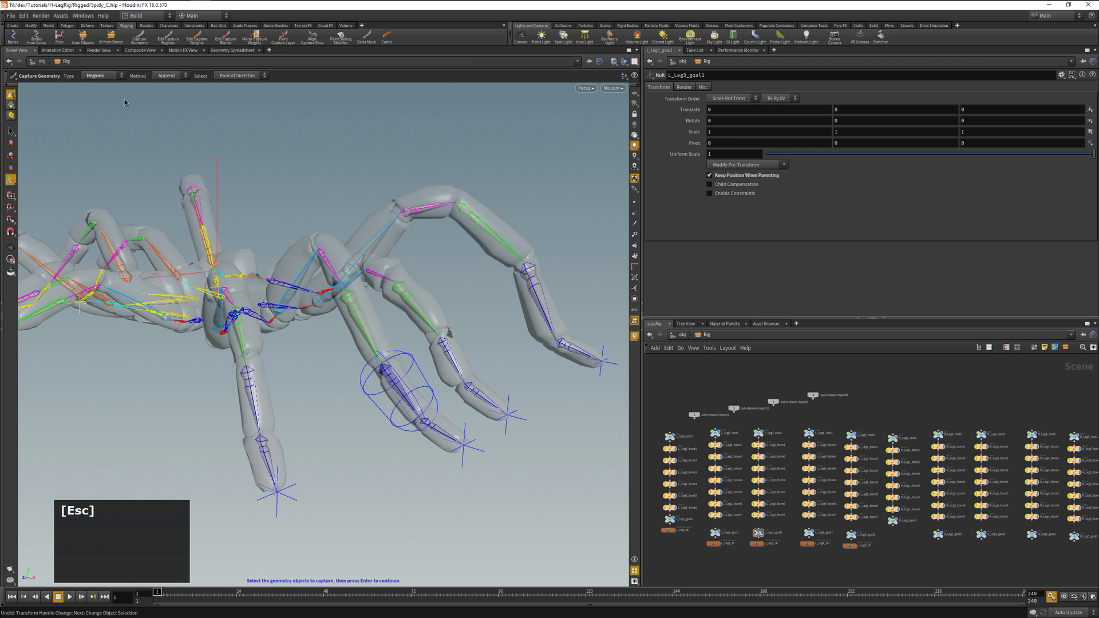
left_click(257, 366)
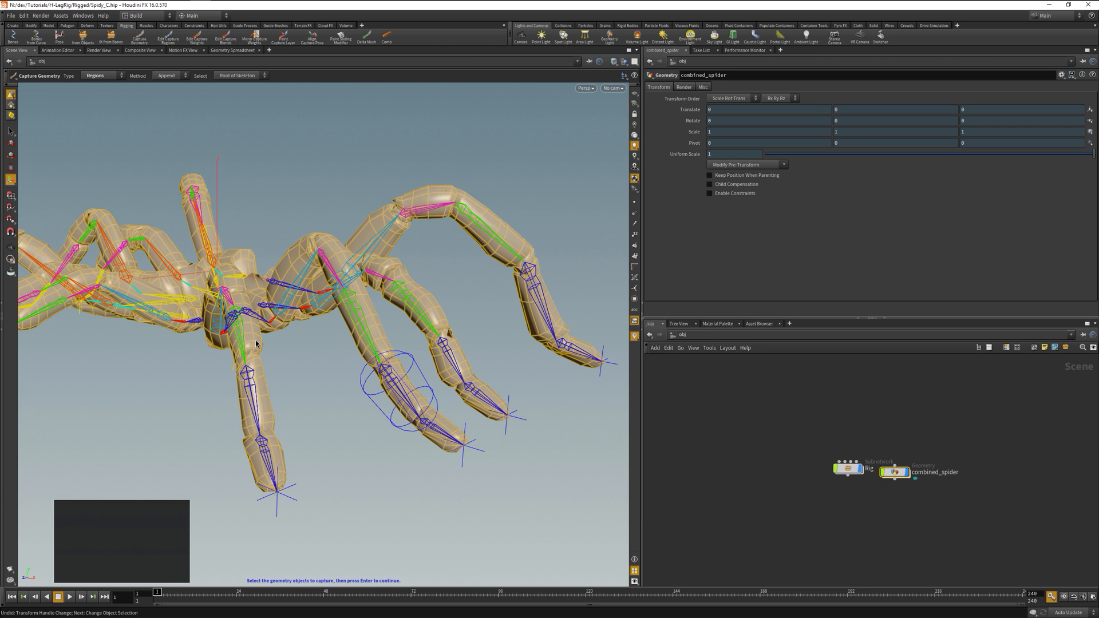
key("Return")
key("Escape")
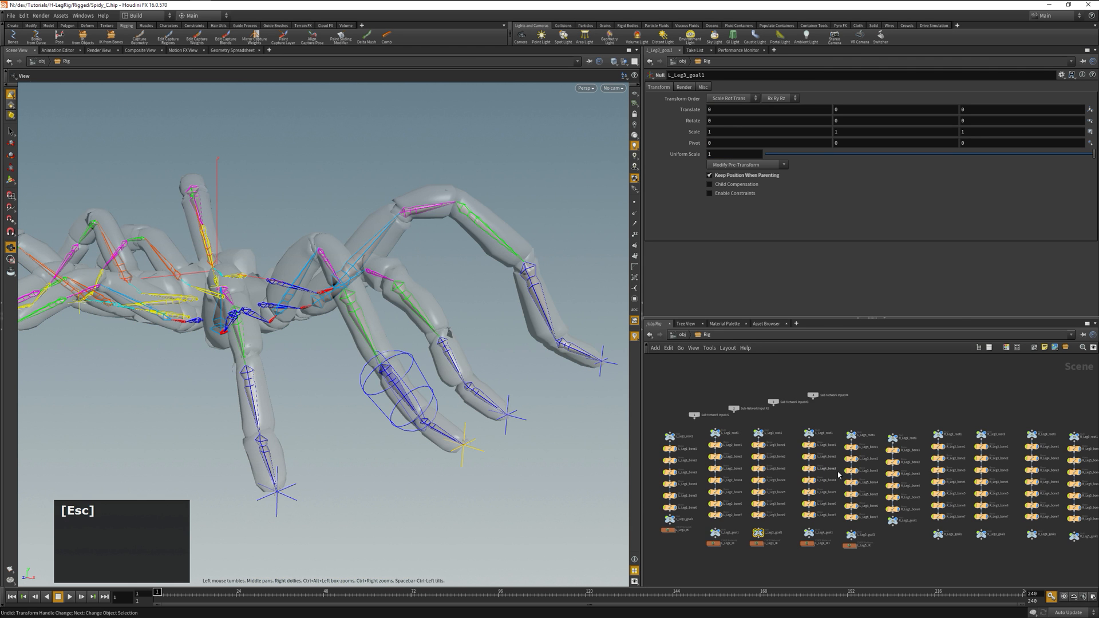
Step: Add a null above the leg chains in the Rig subnetwork
scroll(844, 469, "up", 1)
left_click_drag(642, 423, 439, 424)
left_click_drag(1066, 533, 497, 454)
left_click_drag(498, 403, 1034, 432)
key("Tab")
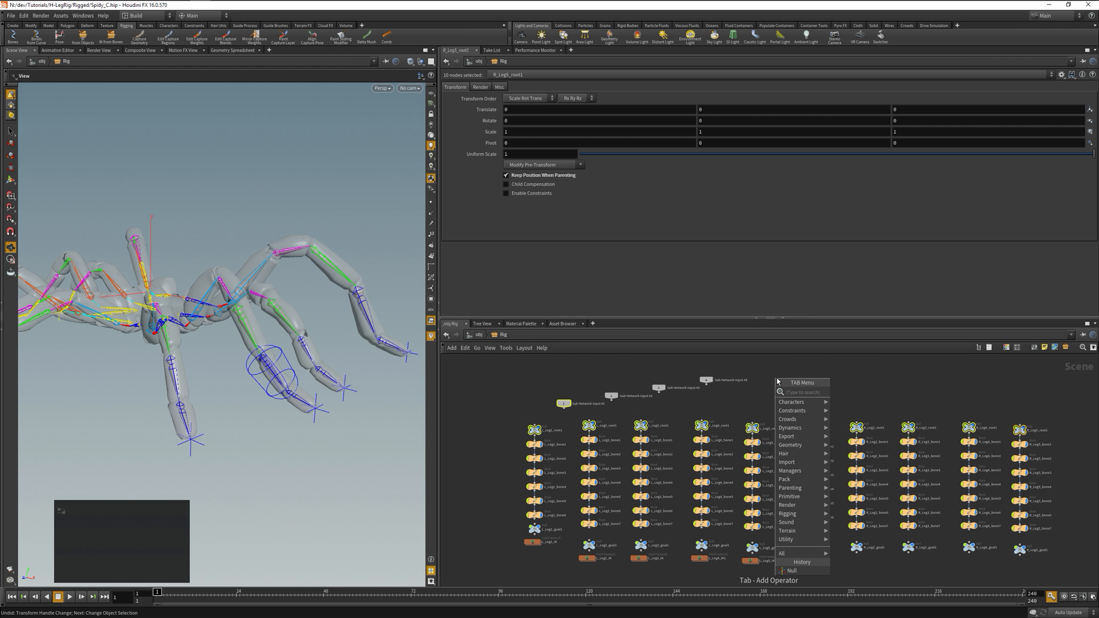
type("null")
key("Return")
left_click(777, 379)
Step: Parent all the leg root nulls to the new null, and rename it BodyPlaceHolder
left_click_drag(490, 416, 1033, 434)
left_click(803, 425)
left_click(790, 380)
type("BodyPlaceHolder")
key("Return")
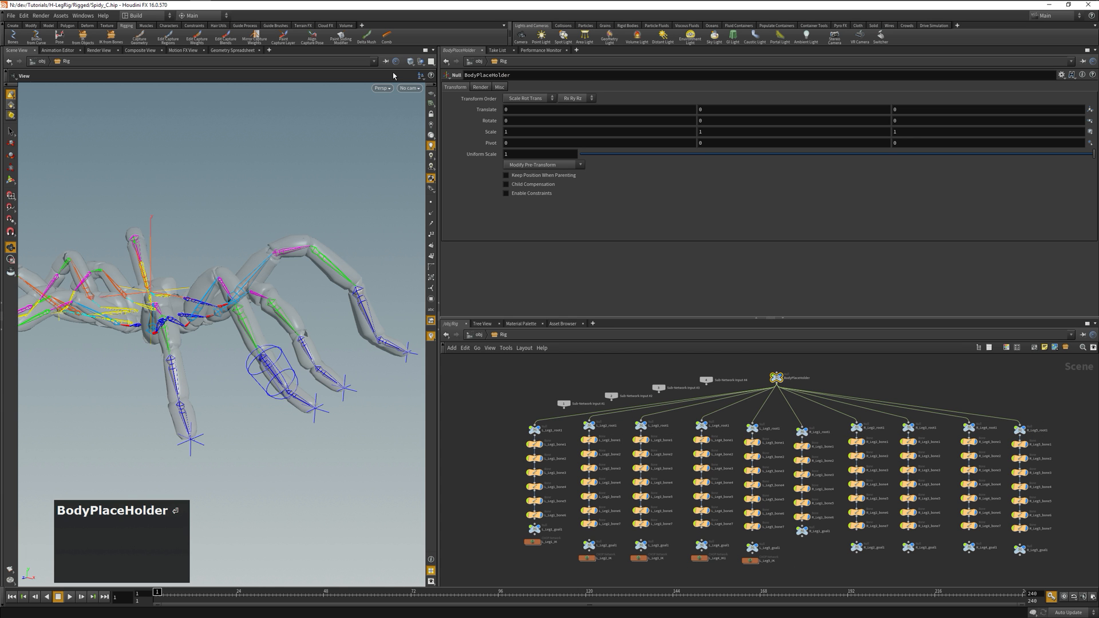
Step: Capture the combined_spider geometry with the Regions type, using BodyPlaceHolder as the root of the capturing hierarchy
left_click(133, 43)
left_click(224, 263)
key("Return")
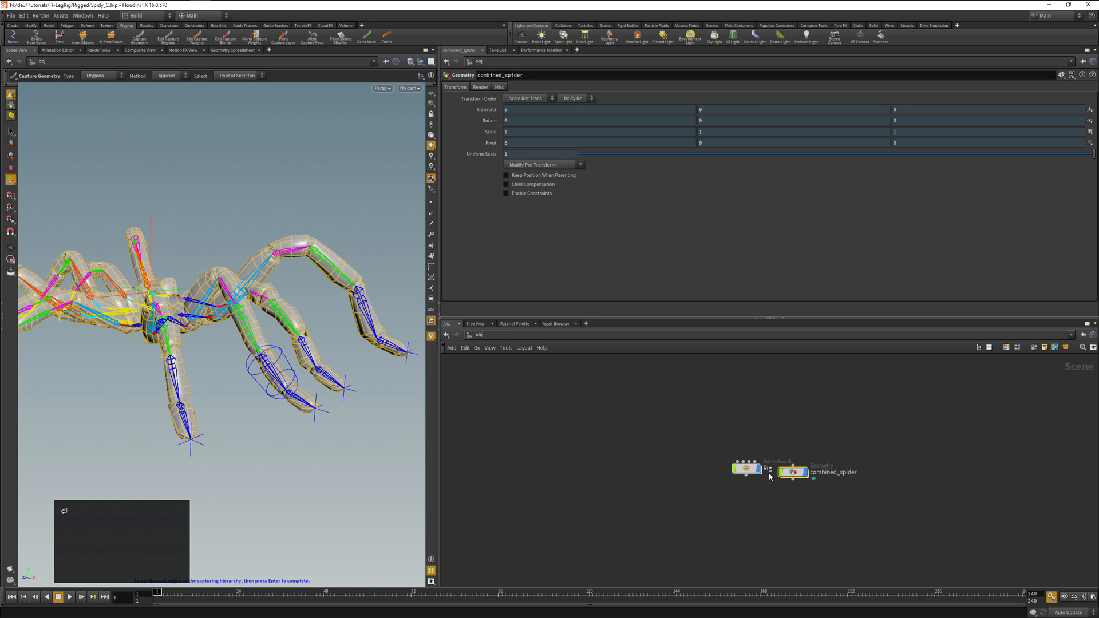
double_click(752, 473)
key("Return")
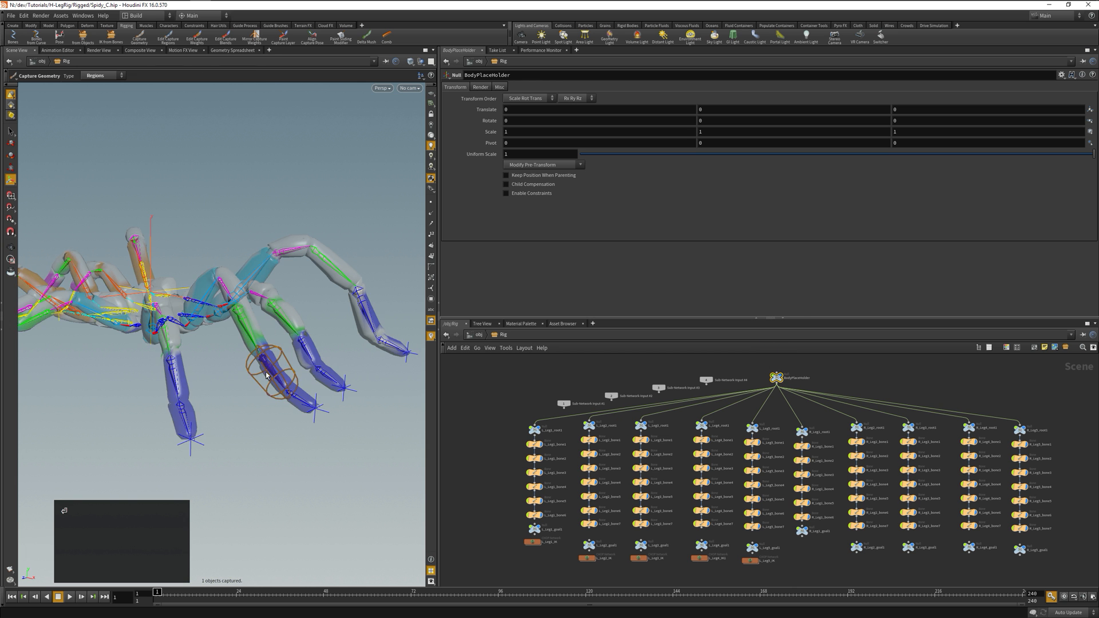
Step: Test the region-based capture by moving the L_Leg3 goal null, and undo the move
left_click_drag(227, 388, 390, 447, "alt")
key("t")
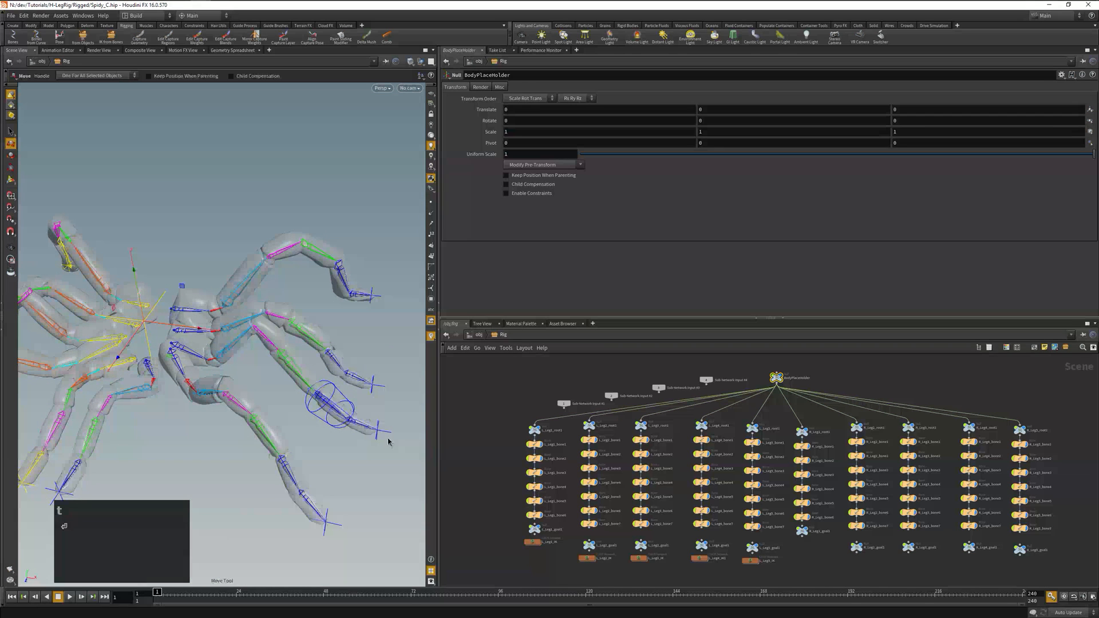
left_click(386, 436)
mouse_move(383, 434)
left_mouse_down()
mouse_move(386, 350)
mouse_move(365, 312)
mouse_move(376, 452)
mouse_move(364, 524)
mouse_move(397, 346)
mouse_move(407, 452)
mouse_move(400, 391)
mouse_move(390, 418)
left_mouse_up()
left_click_drag(265, 366, 278, 430, "alt")
key("ctrl+z")
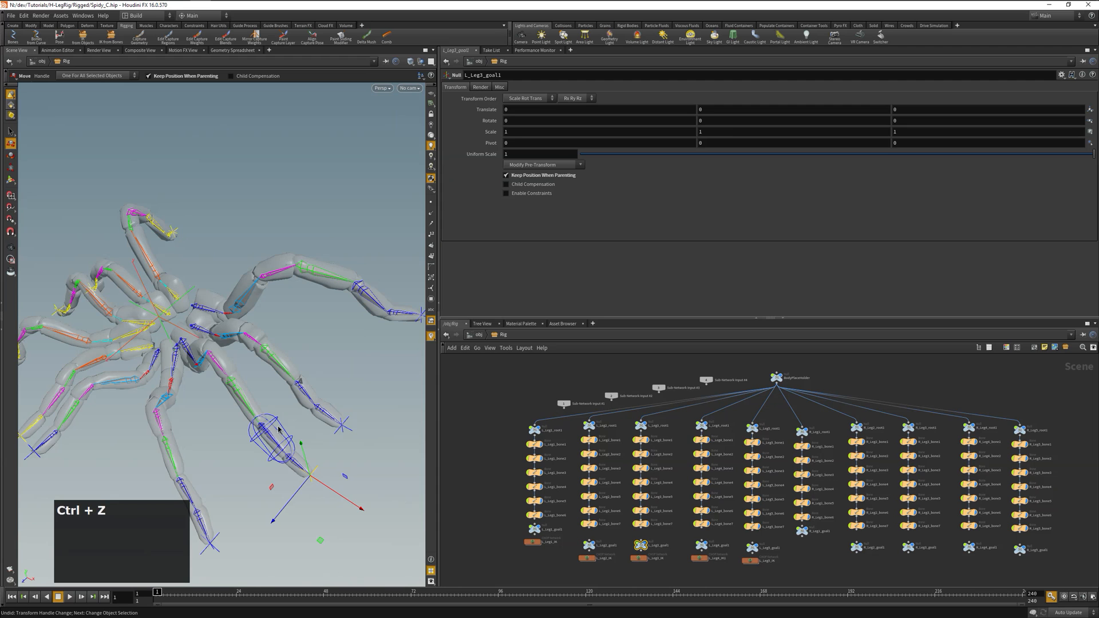
Step: Select all the leg bones without their root and goal nulls, and display their capture regions
key("h")
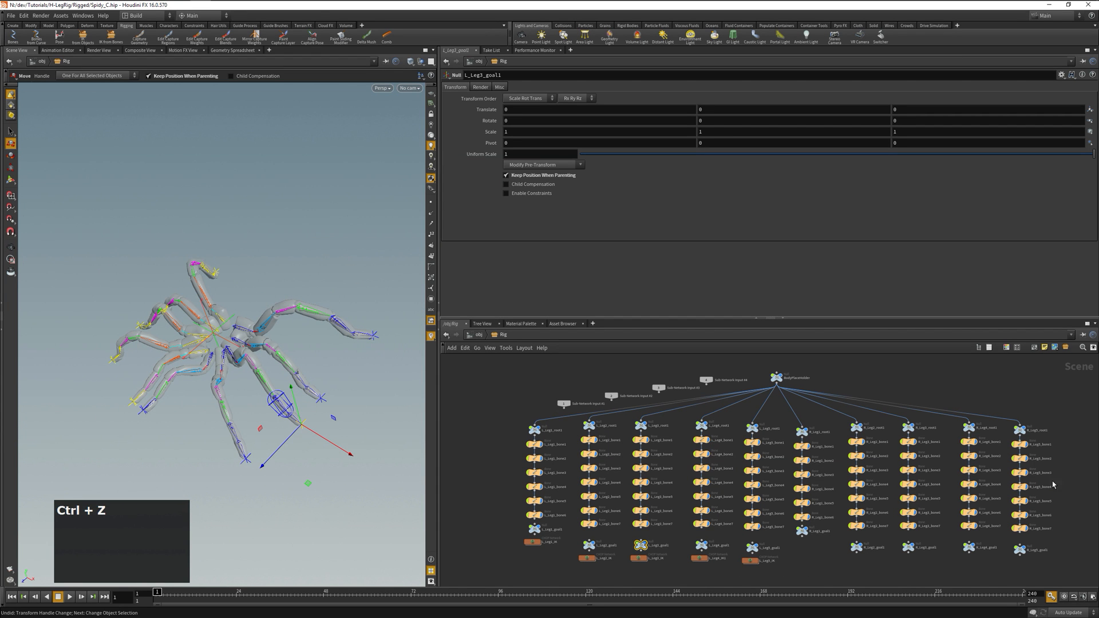
left_click_drag(1066, 533, 515, 432)
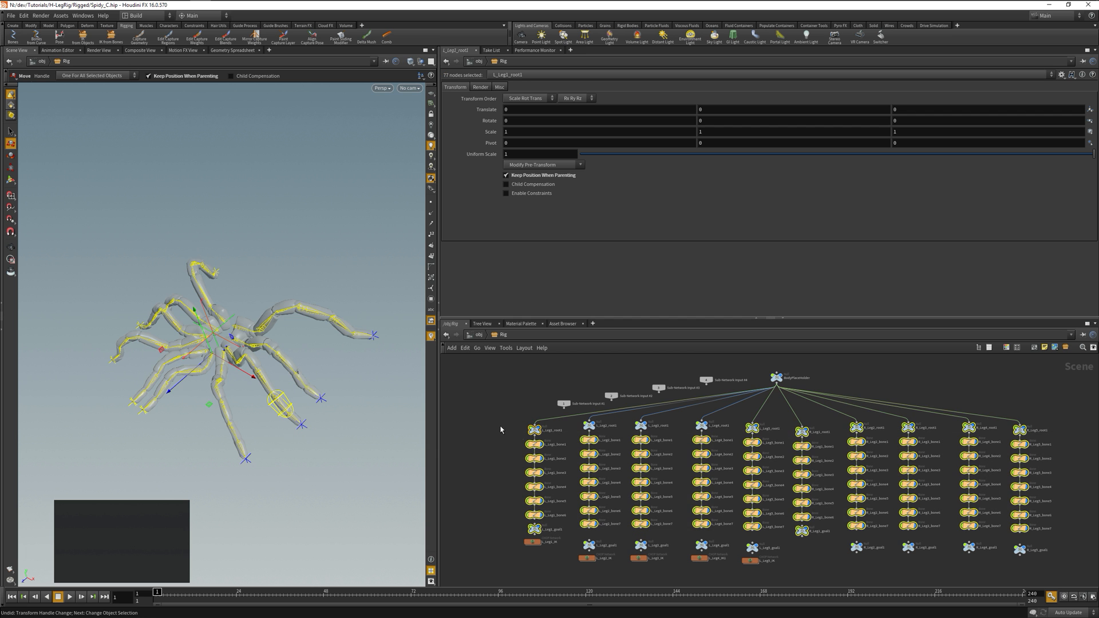
left_click_drag(746, 422, 1053, 434, "ctrl")
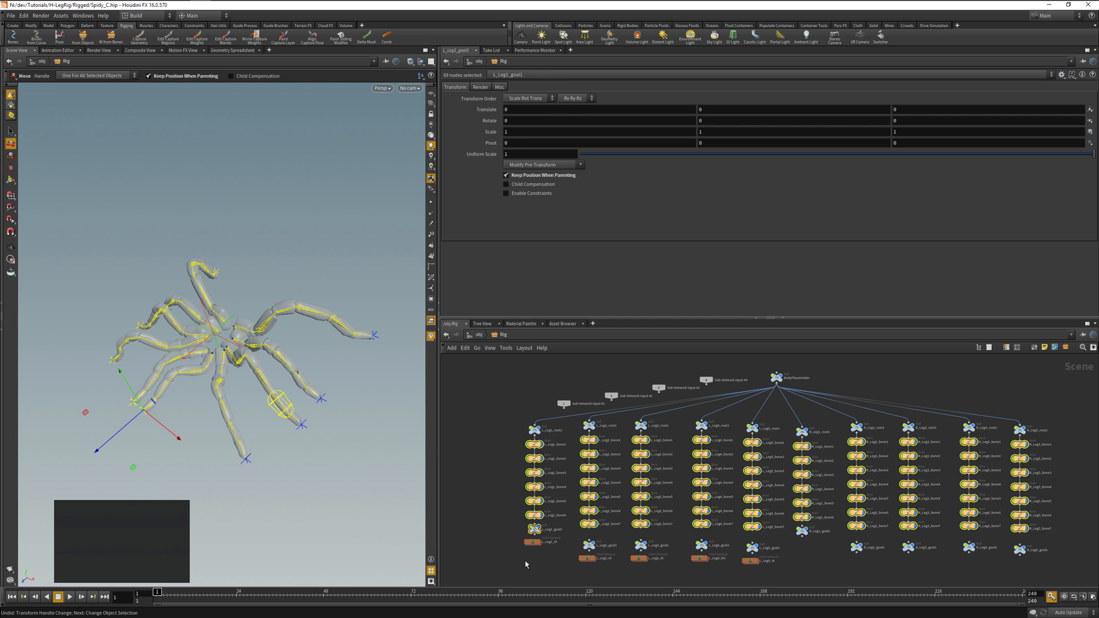
left_click(535, 529, "ctrl")
left_click(499, 88)
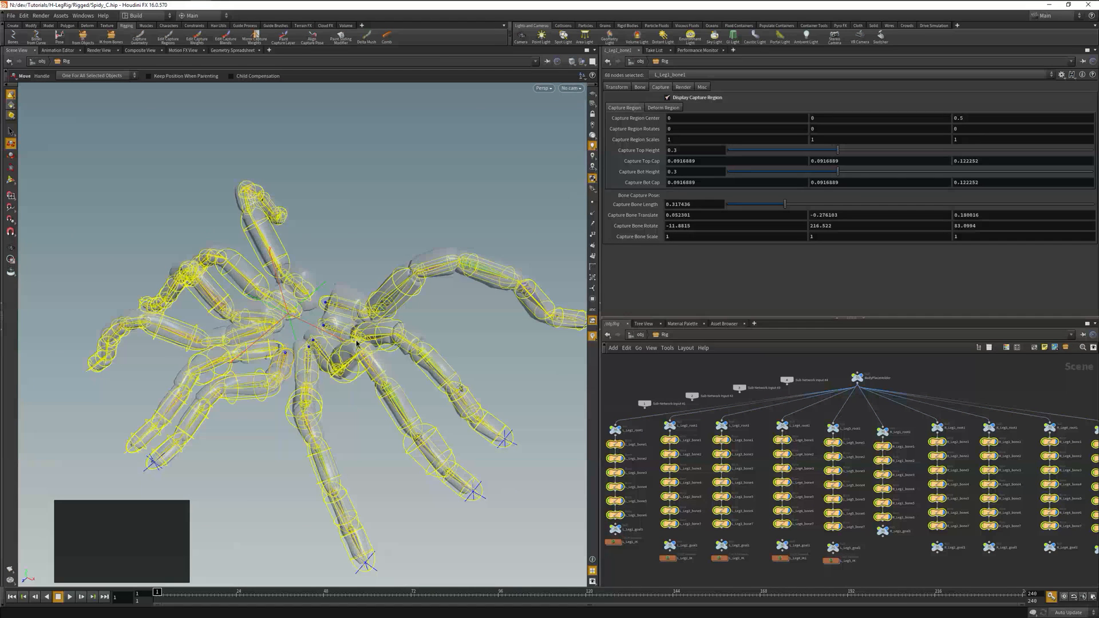
Step: Set the Capture Top Cap and Capture Bot Cap of all selected leg bones to 0.2 on every axis
left_click_drag(697, 161, 616, 172)
type(".2")
key("Tab")
type(".2")
key("Tab")
type(".2")
key("Tab")
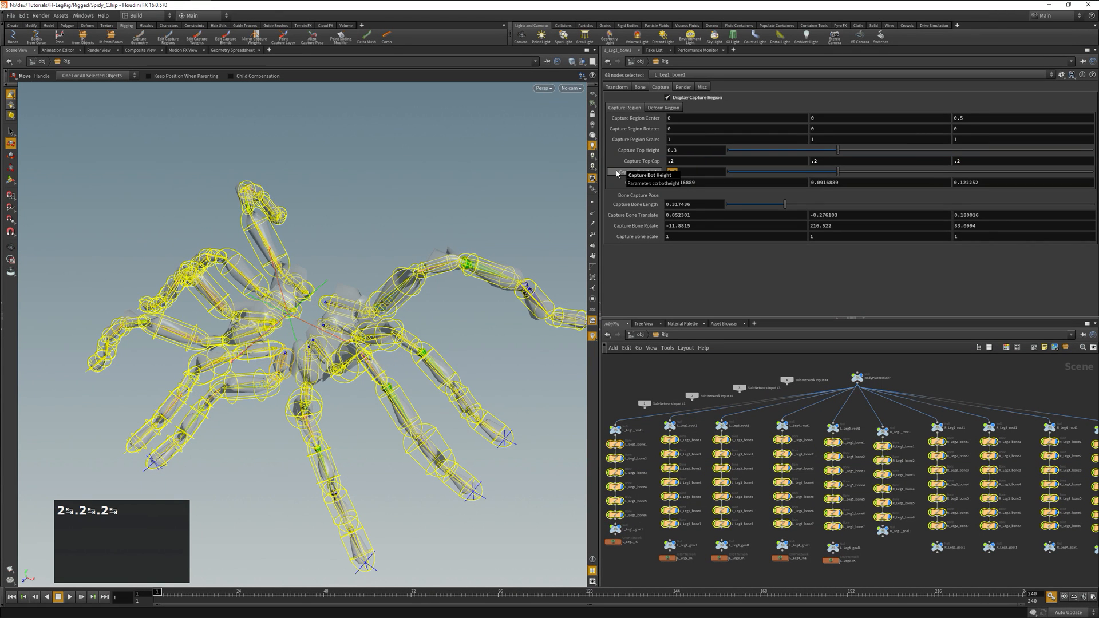
key("Tab")
type(".2")
key("Tab")
type(".2")
key("Tab")
type(".2")
key("Tab")
Step: Test the resized capture regions by moving the L_Leg2 goal null, and examine the deformation near the body
left_click_drag(409, 421, 412, 449, "alt")
key("Escape")
key("Escape")
key("Escape")
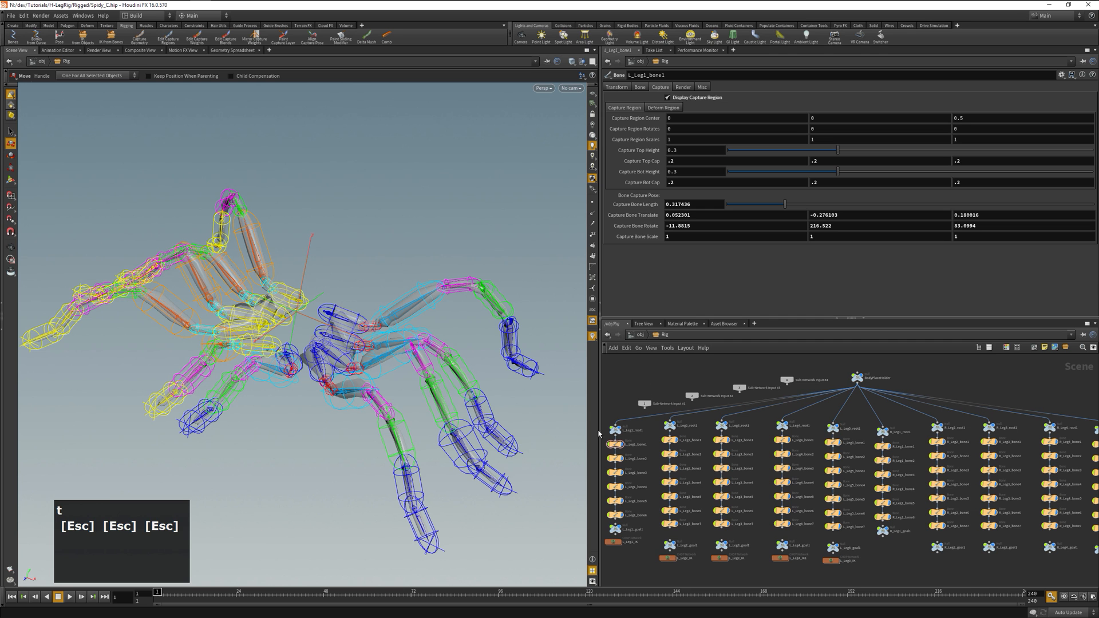
left_click(444, 551)
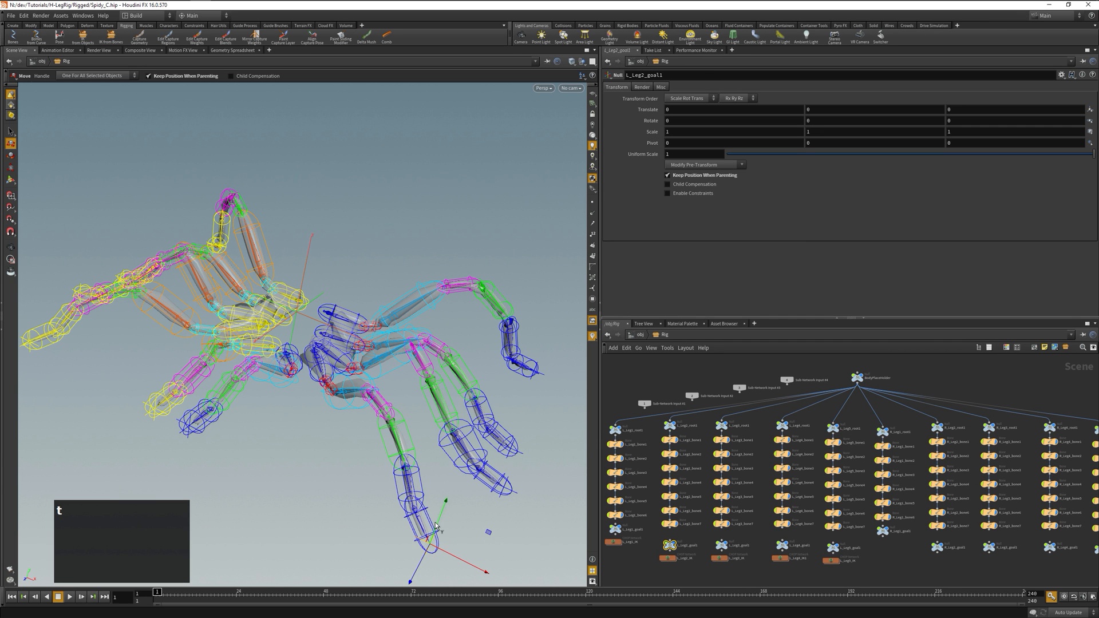
left_click_drag(489, 532, 402, 536)
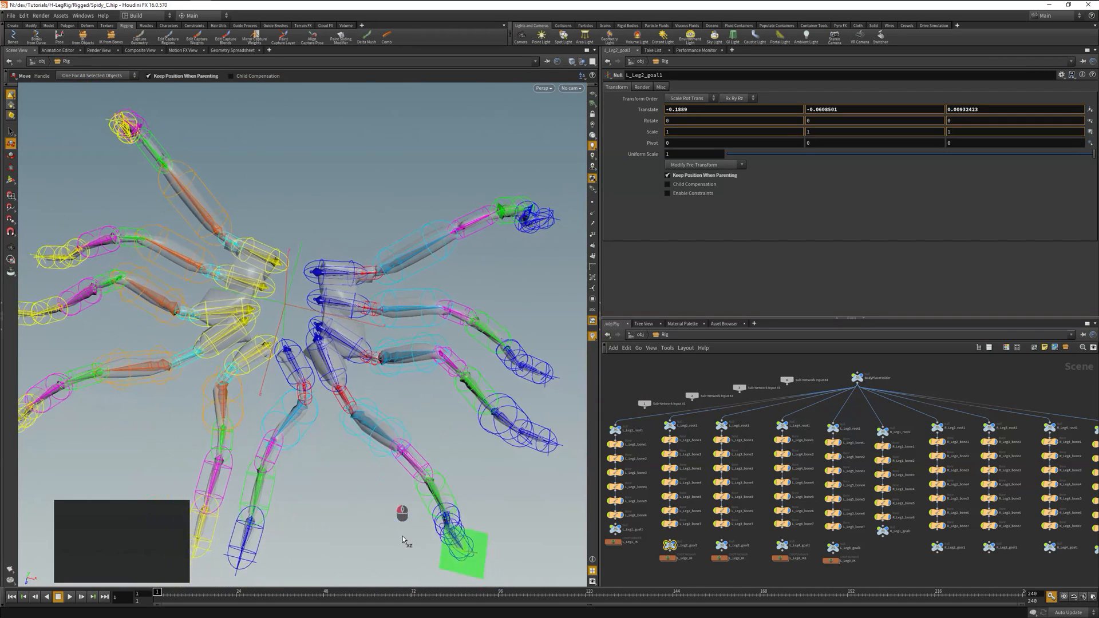
scroll(375, 422, "up", 3)
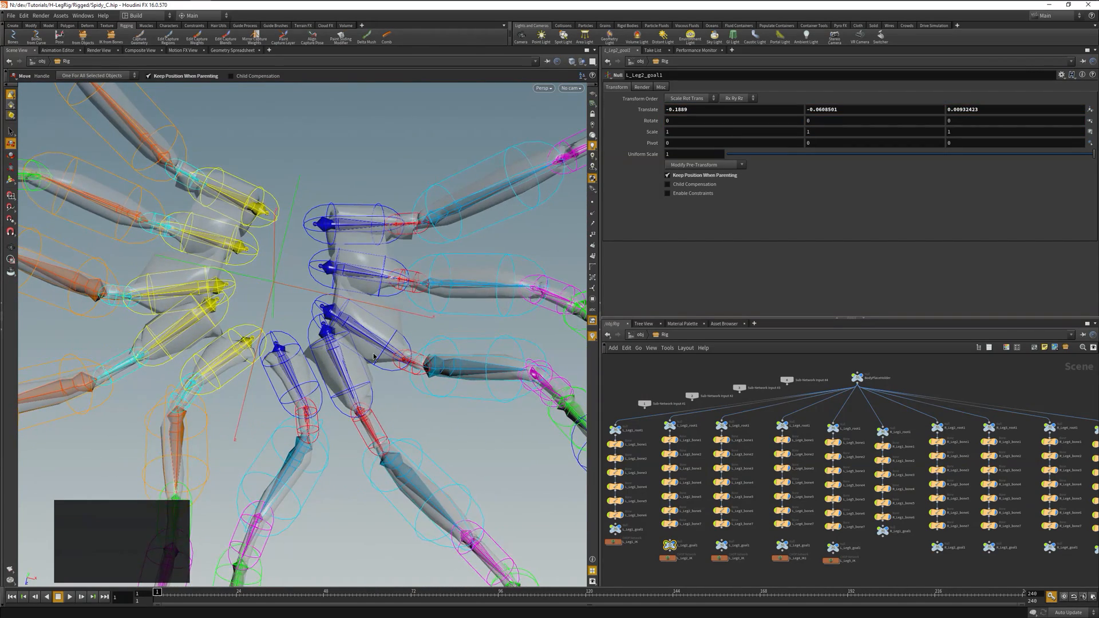
scroll(361, 379, "down", 4)
left_click_drag(350, 405, 489, 537, "alt")
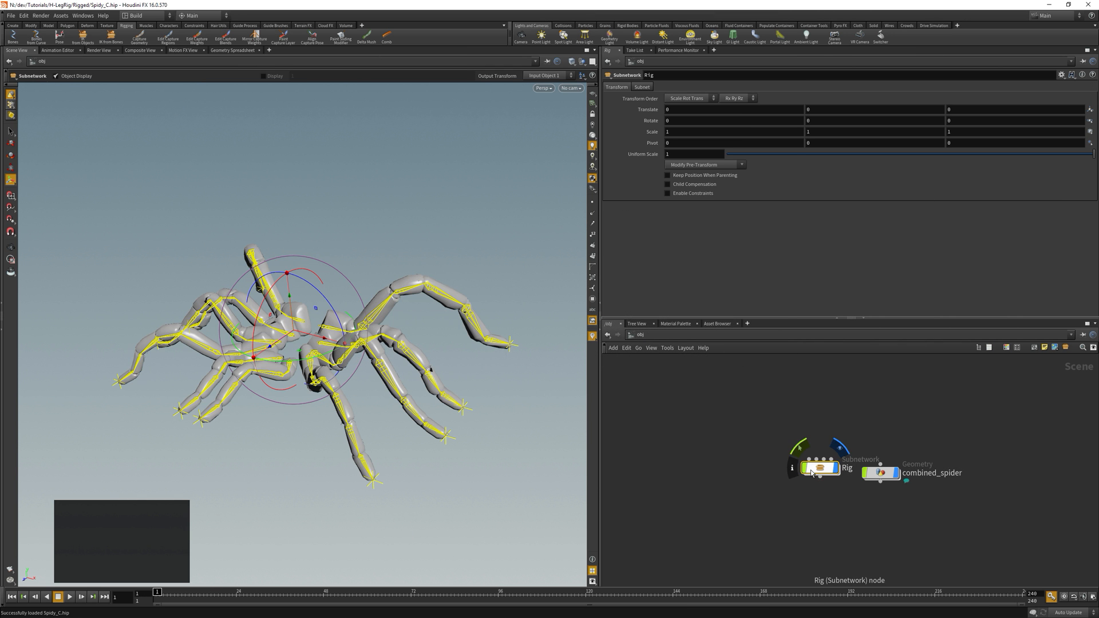
Step: Enter the Rig subnetwork and add a null above the leg chains
double_click(816, 470)
key("Tab")
type("nu")
key("Return")
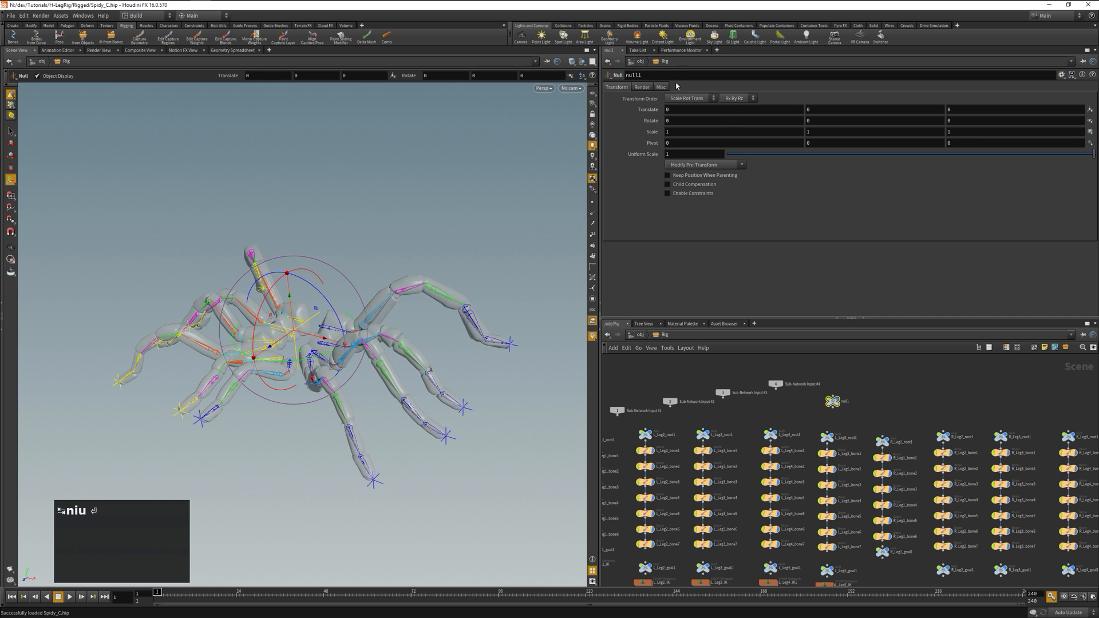
Step: Rename the new null as BodyBlablaPlaceBlabla and parent all the leg roots to it
key("ctrl+a")
type("BodyBlablaPlaceBlabla")
key("Return")
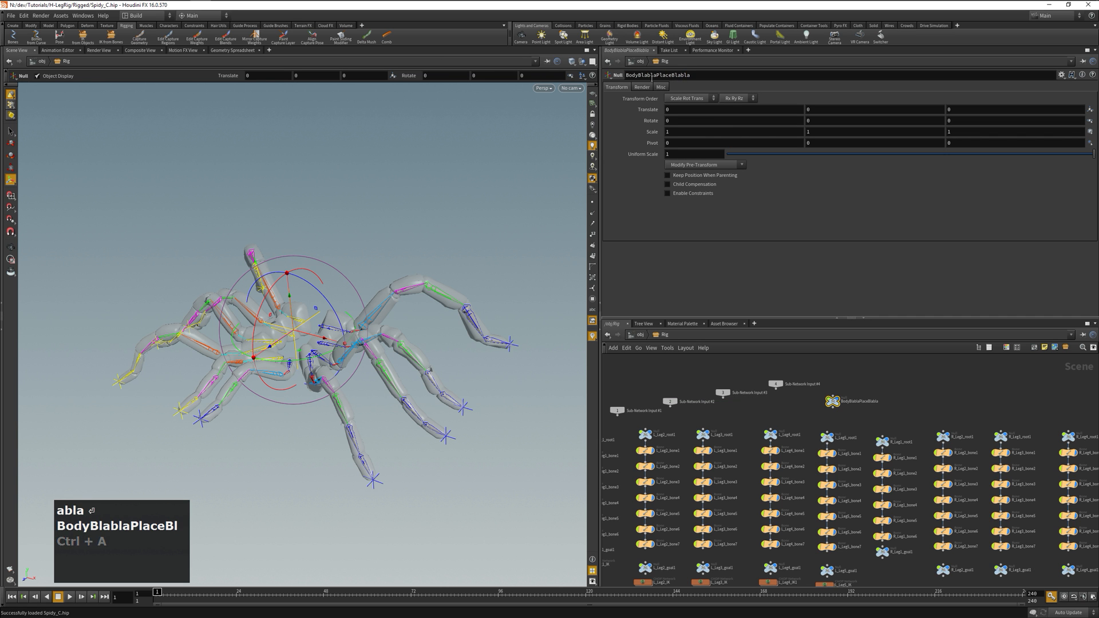
scroll(782, 434, "down", 3)
left_click_drag(631, 425, 1049, 444)
key("u")
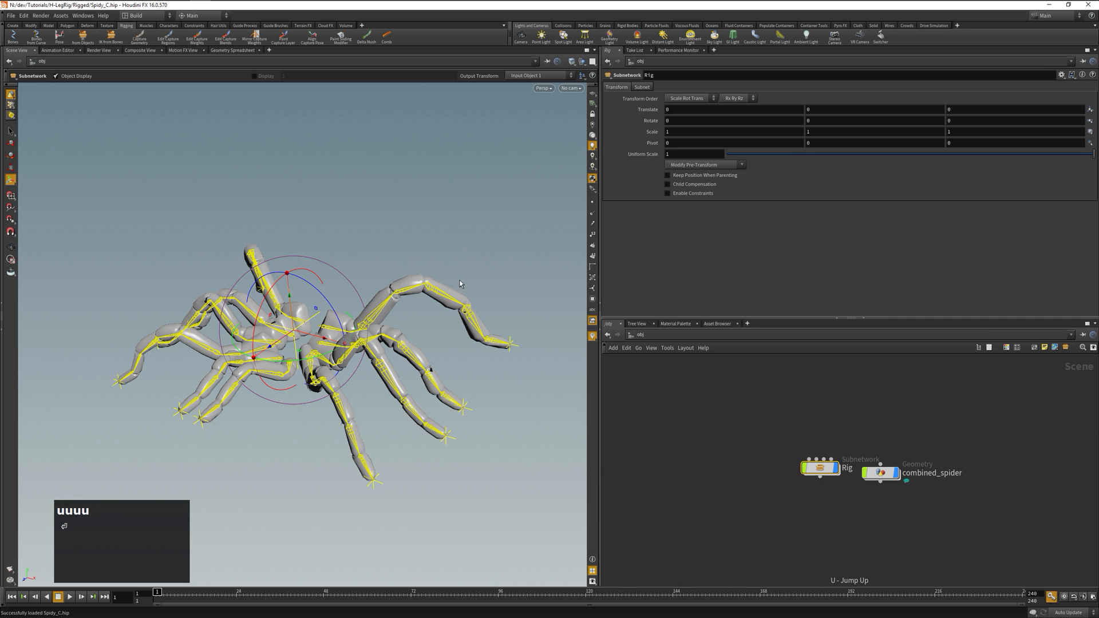
Step: Capture the combined_spider mesh to the Rig bones using region-based proximity capture
left_click(134, 41)
left_click(102, 77)
left_click(99, 93)
left_click(280, 332)
key("Return")
Step: Test the captured mesh inside the Rig subnetwork by moving the L_Leg2_goal1 null and returning it
double_click(822, 468)
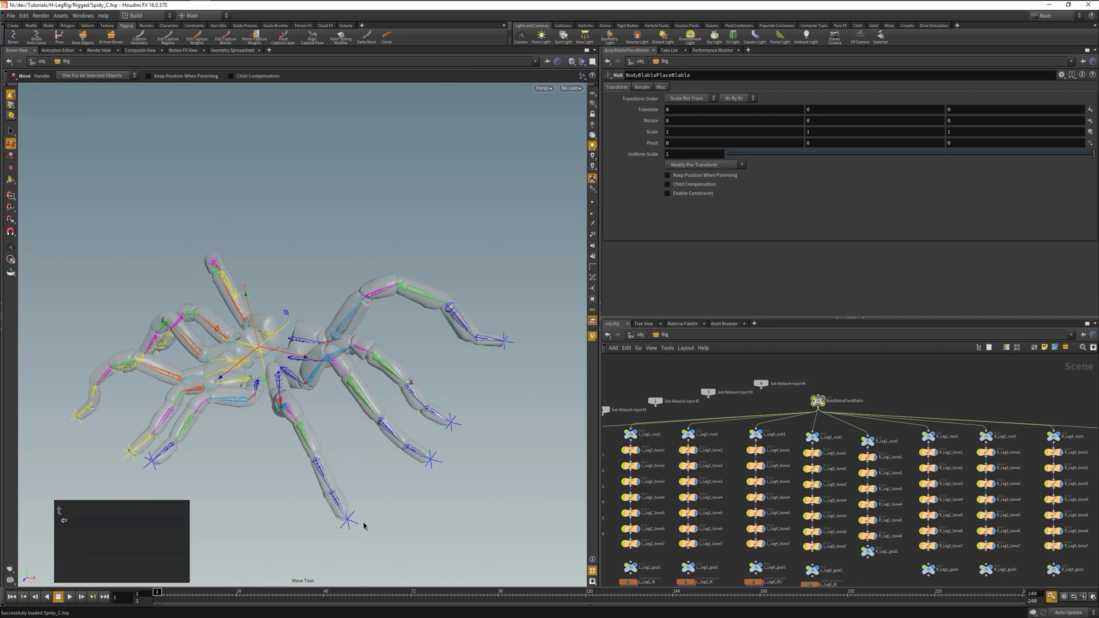
left_click(351, 522)
left_click_drag(382, 525, 349, 518)
key("Escape")
key("Escape")
key("Escape")
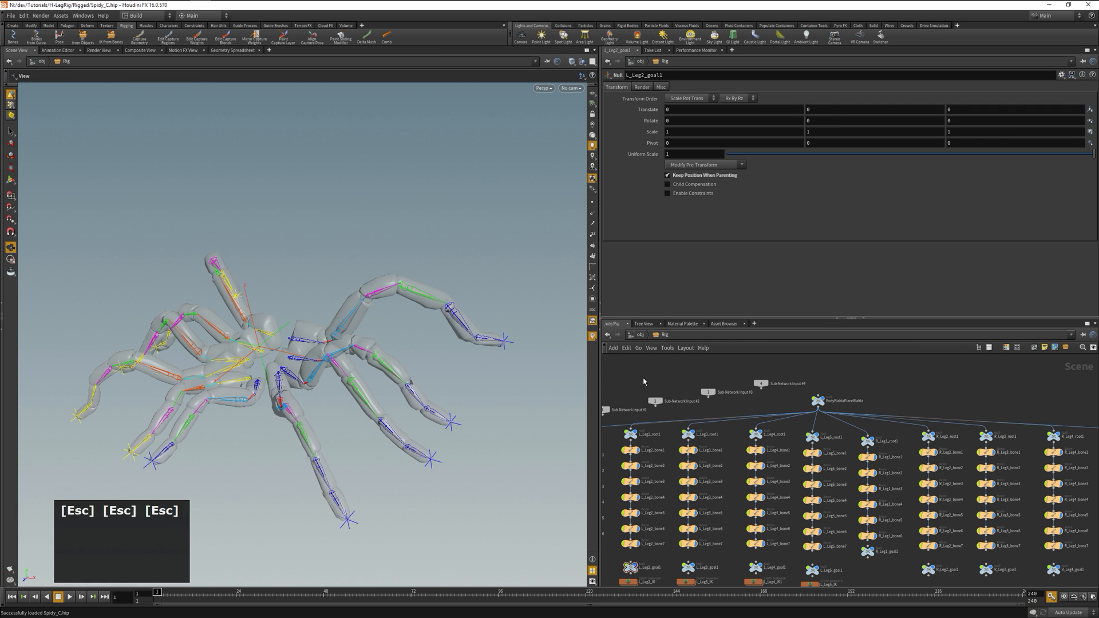
Step: Show the Bone Capture Proximity weights inside combined_spider and examine how the colours spread between the body and legs
key("u")
double_click(882, 473)
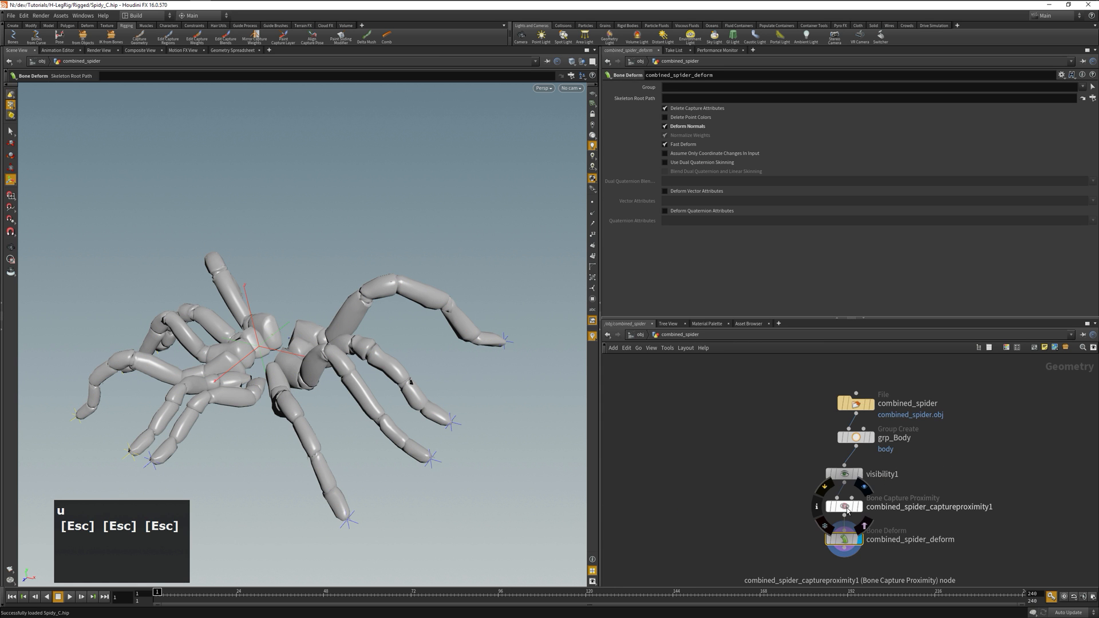
left_click(853, 507)
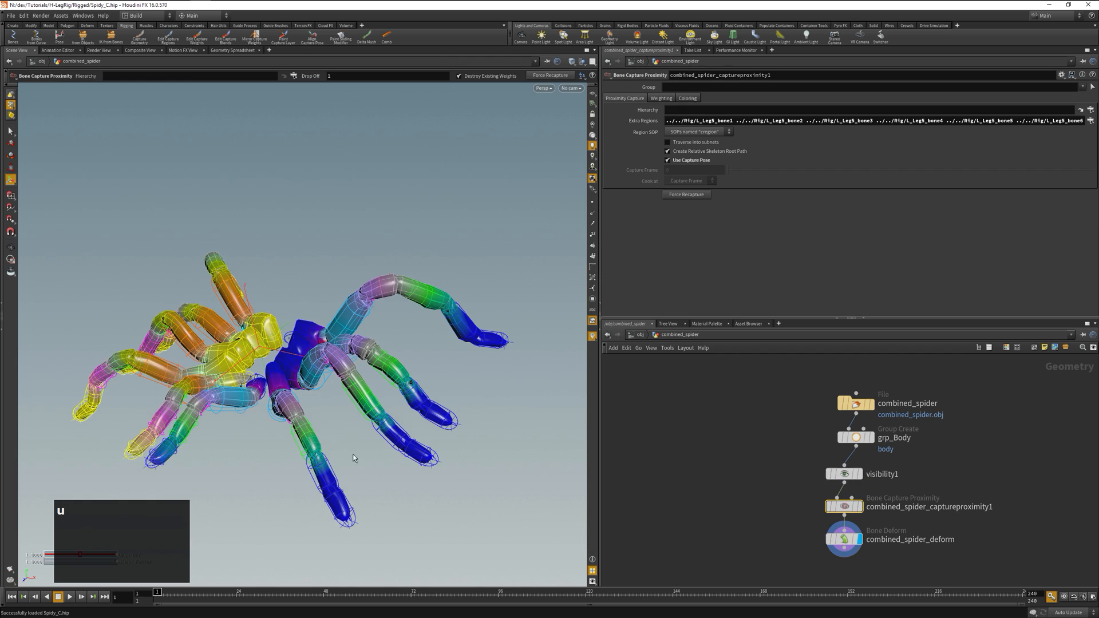
scroll(309, 395, "up", 10)
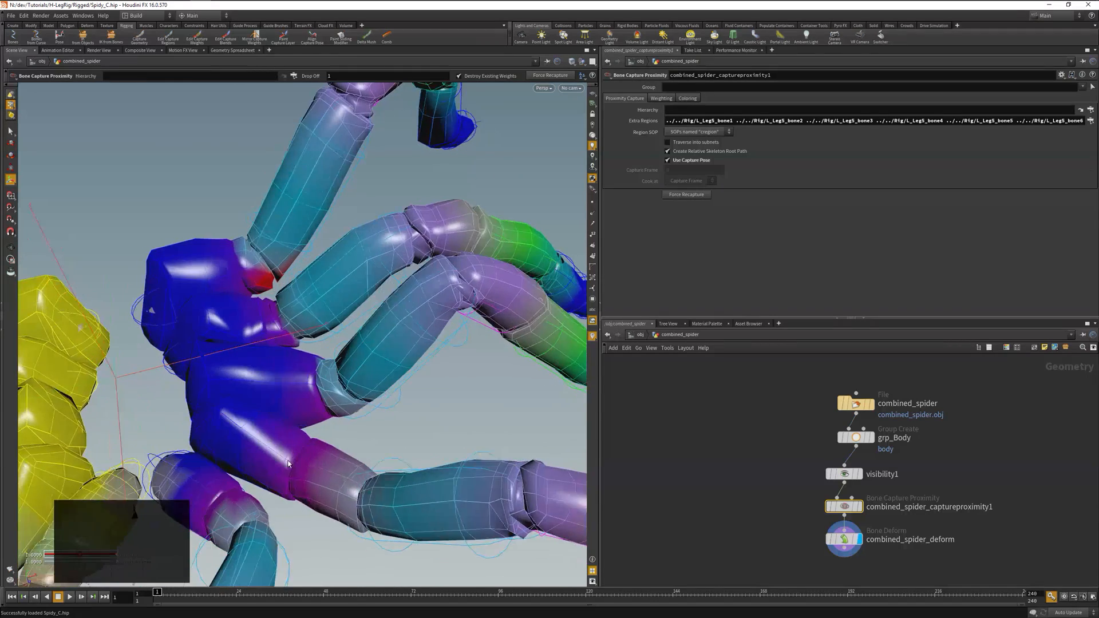
left_click_drag(311, 464, 385, 491, "alt")
right_click_drag(385, 491, 320, 384, "alt")
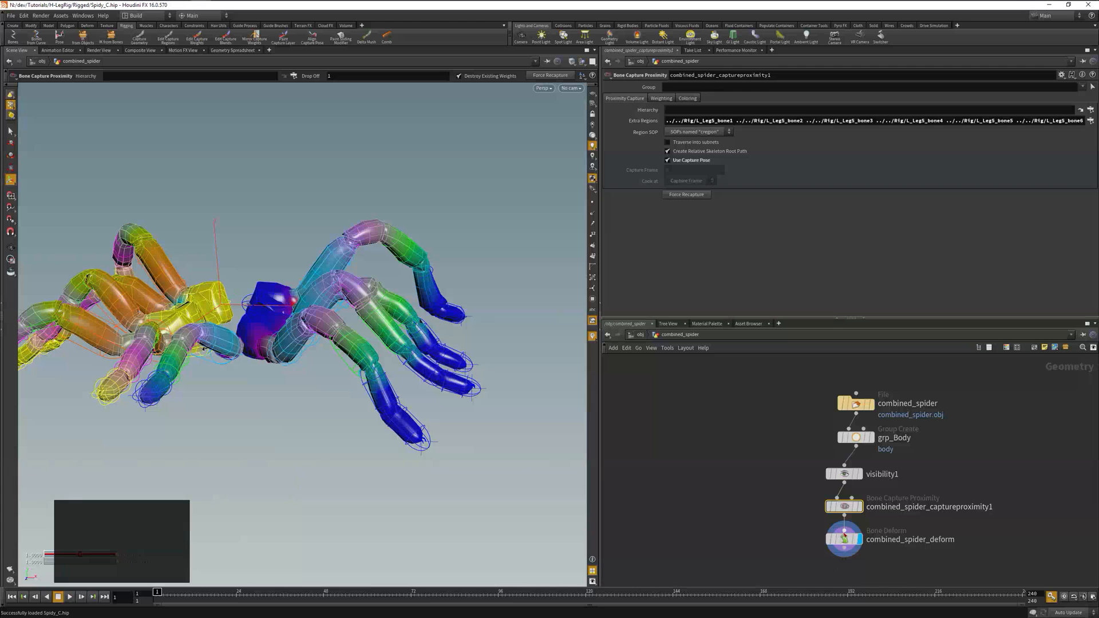
Step: Add a Capture Layer Paint node between the Bone Capture Proximity and Bone Deform nodes
left_click_drag(843, 535, 843, 564)
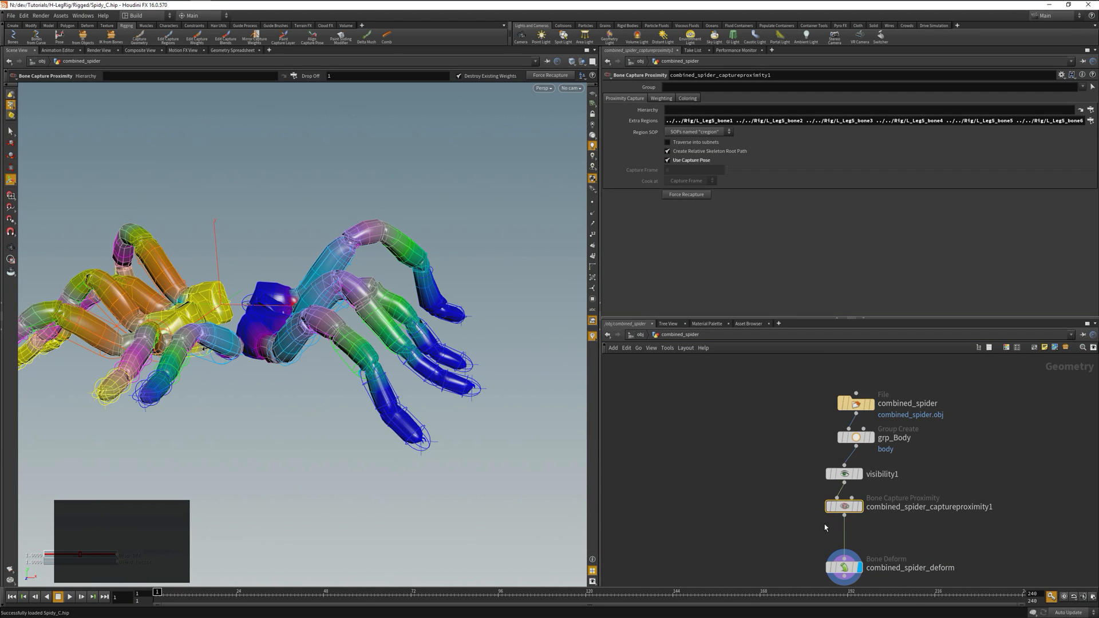
key("Tab")
type("capturepaint")
key("Return")
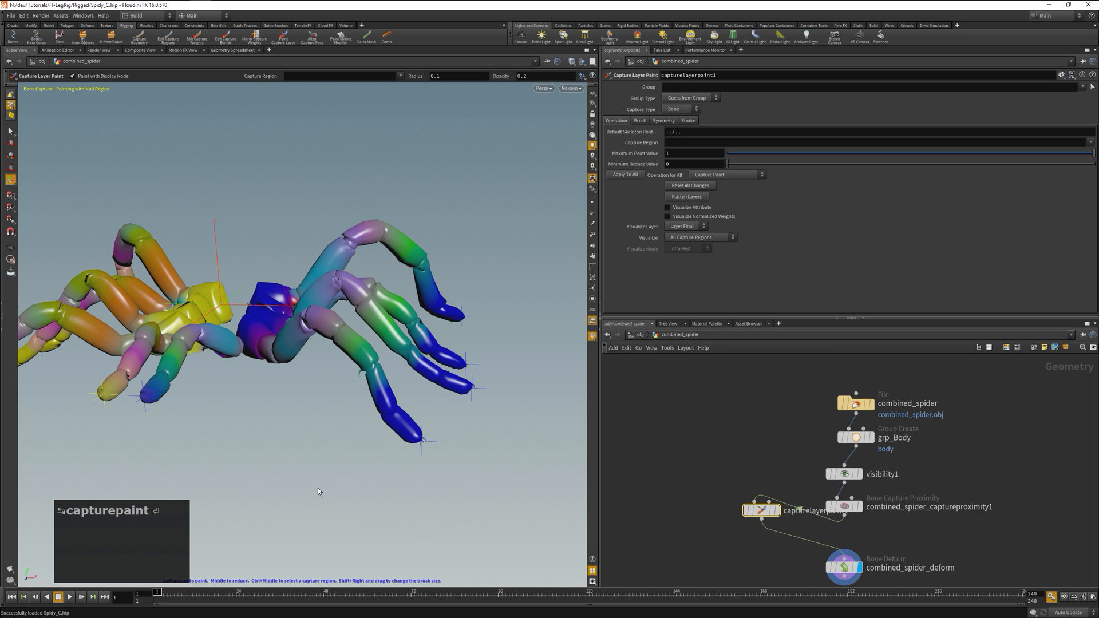
Step: Activate the Capture Layer Paint brush and review its available paint and reduce operations
key("Escape")
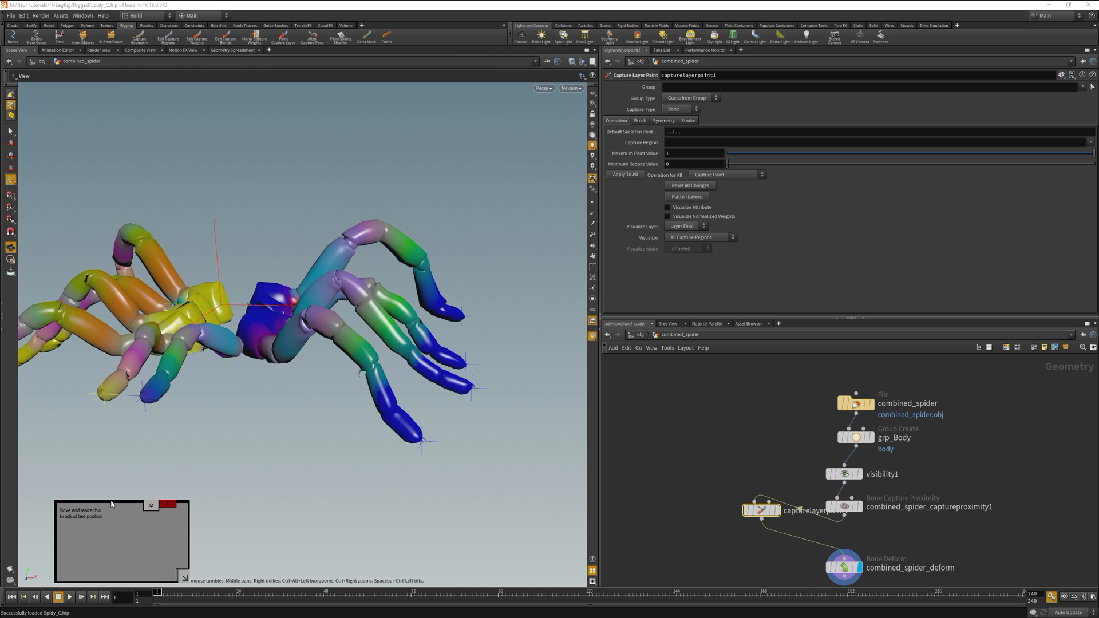
key("Return")
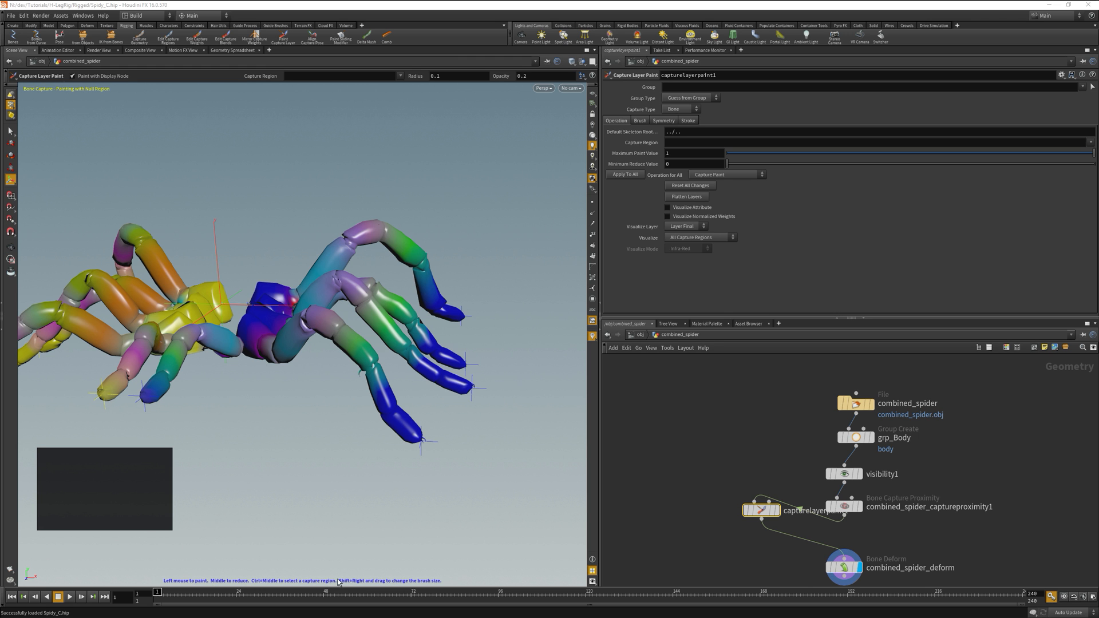
right_click(330, 365)
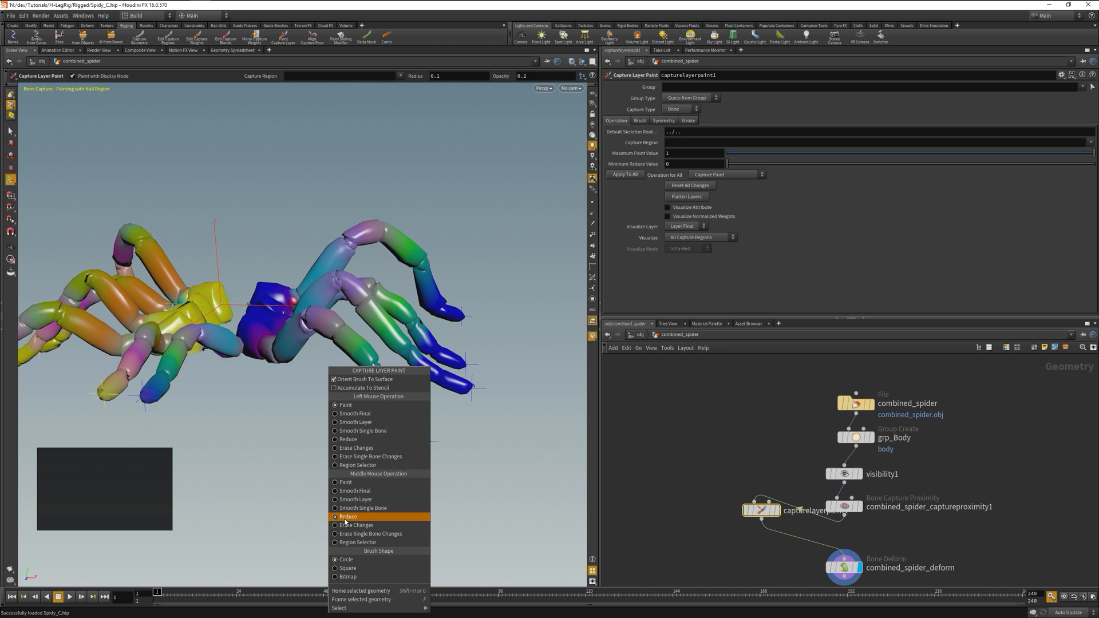
left_click(255, 484)
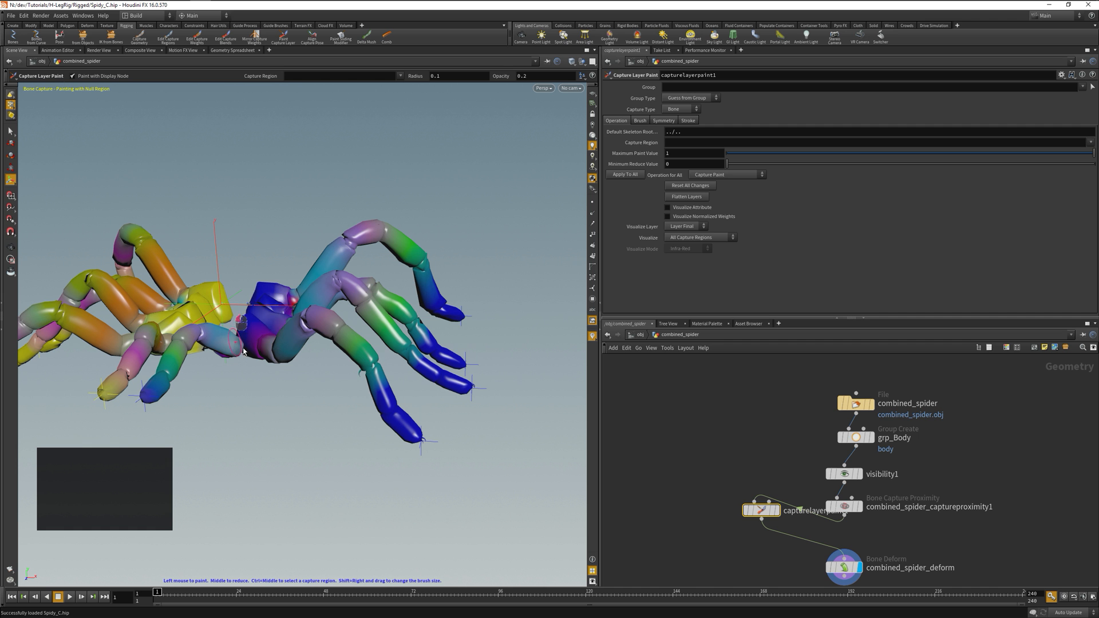
Step: Enlarge the brush radius to about 0.84 and paint over the body and legs with an empty capture region
right_click_drag(259, 336, 336, 326, "shift")
mouse_move(337, 322)
left_mouse_down()
mouse_move(311, 311)
mouse_move(448, 362)
mouse_move(370, 397)
left_mouse_up()
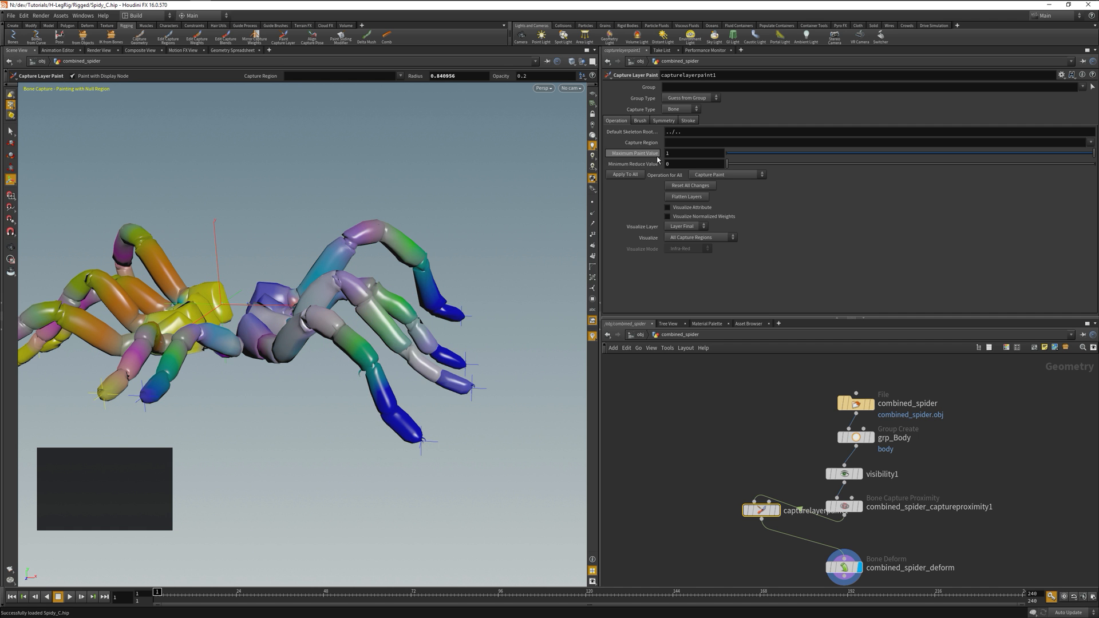
key("ctrl+a")
key("BackSpace")
Step: Shrink the brush radius to about 0.14 and pick the L_Leg2_bone7 capture region at the leg's tip
mouse_move(322, 396)
right_mouse_down("shift")
mouse_move(253, 377)
mouse_move(246, 392)
right_mouse_up("shift")
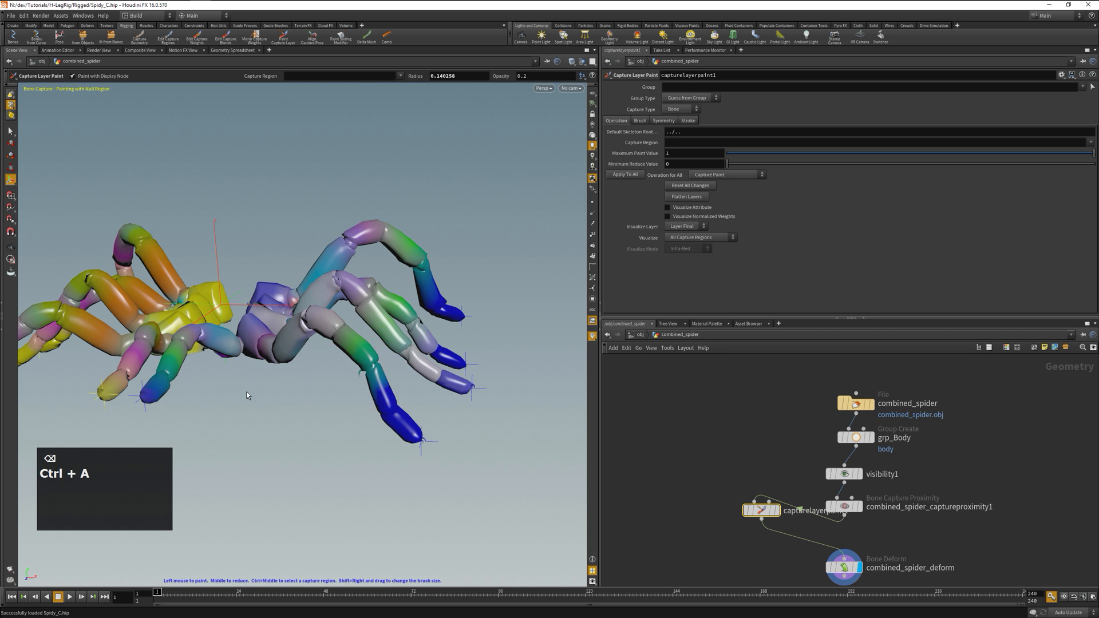
key("w")
middle_click(410, 434, "ctrl")
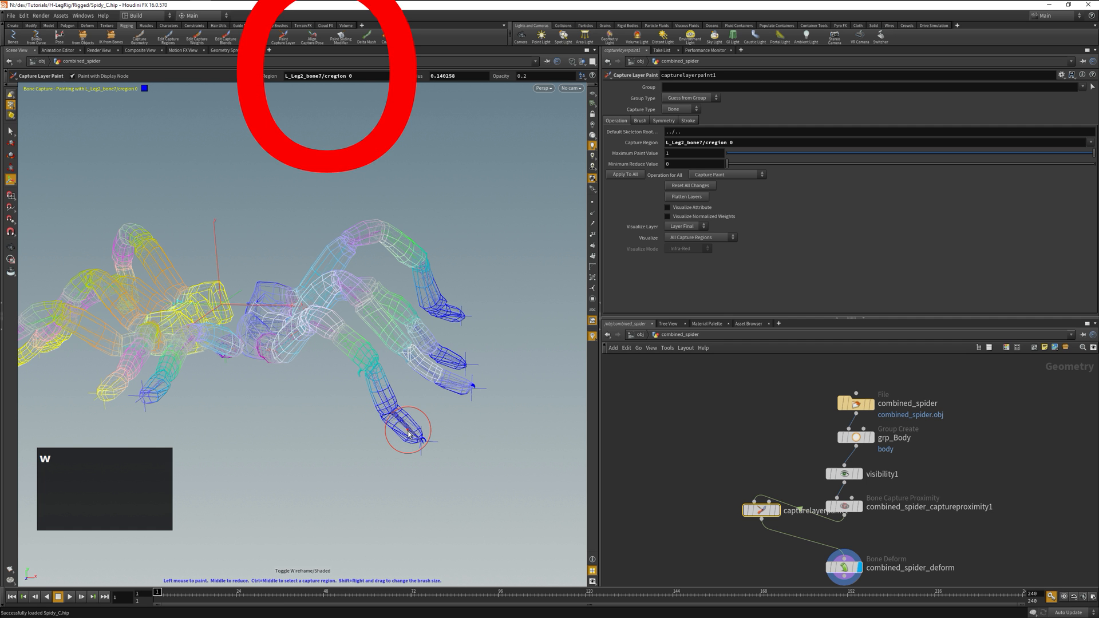
key("w")
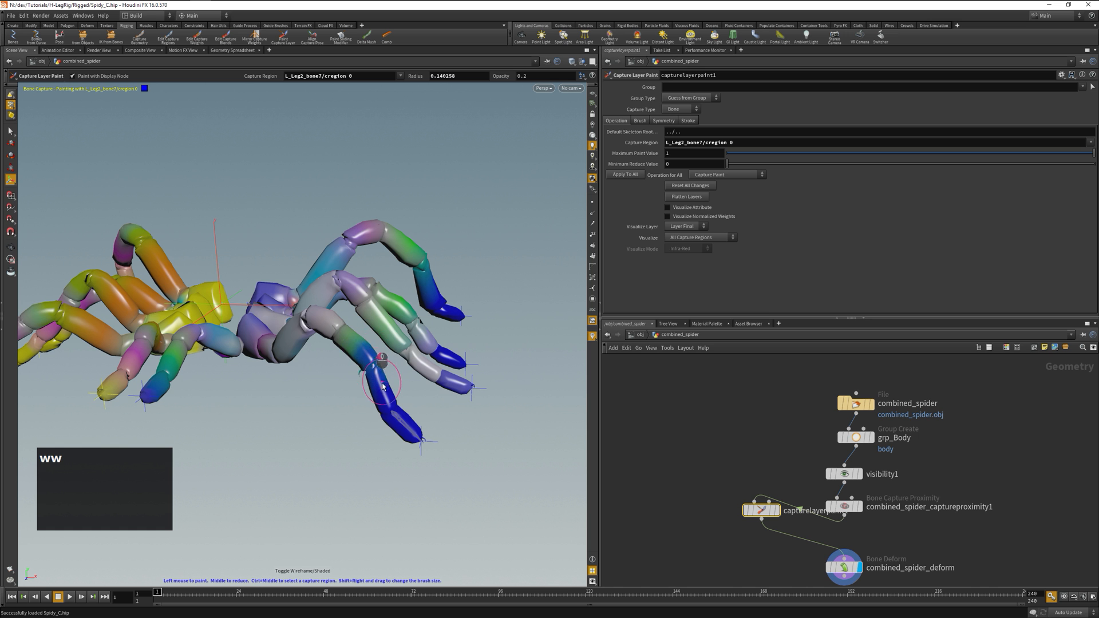
Step: Set the brush opacity to 1, and reduce and repaint the L_Leg2_bone7 weight along the leg
mouse_move(353, 359)
middle_mouse_down()
mouse_move(395, 418)
mouse_move(374, 369)
middle_mouse_up()
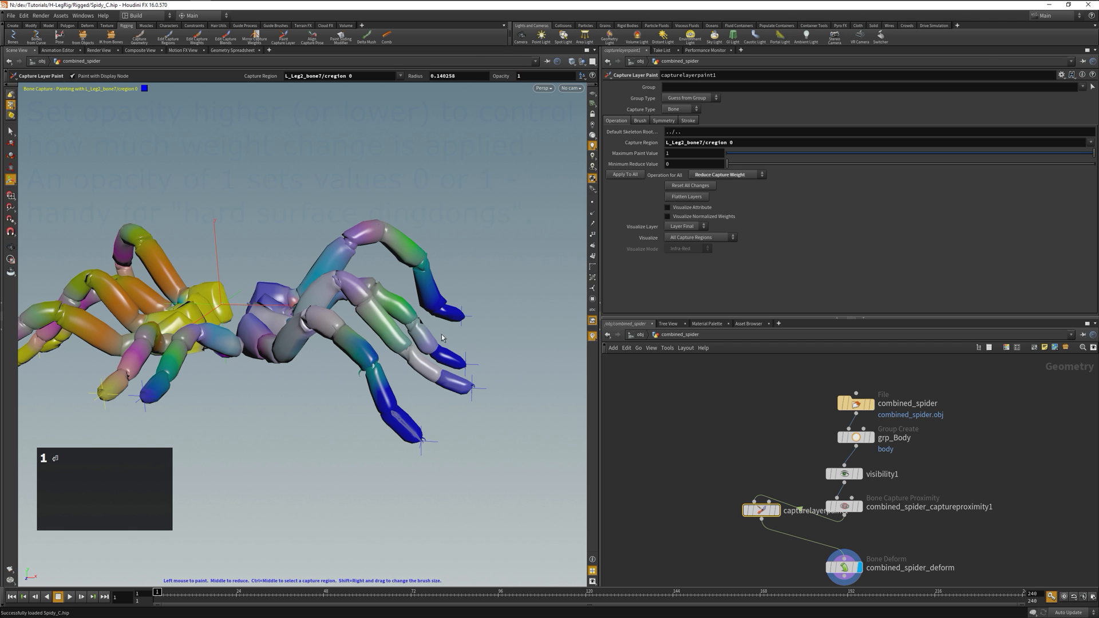
mouse_move(372, 369)
middle_mouse_down()
mouse_move(356, 356)
mouse_move(398, 412)
mouse_move(393, 391)
mouse_move(387, 406)
middle_mouse_up()
left_click_drag(398, 422, 343, 341)
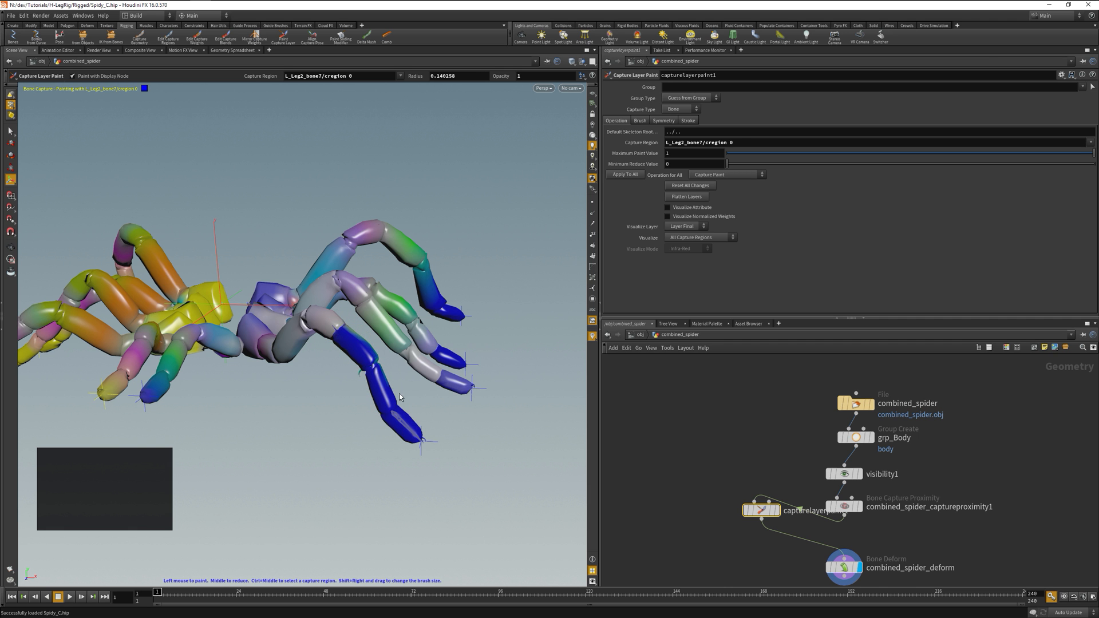
Step: Reduce the L_Leg2_bone7 weight on the leg's segment above the two lowest ones
left_click_drag(400, 395, 447, 129, "alt")
middle_click_drag(447, 129, 479, 138, "alt")
mouse_move(479, 138)
left_mouse_down("alt")
mouse_move(515, 172)
mouse_move(465, 290)
mouse_move(443, 504)
mouse_move(454, 488)
mouse_move(214, 410)
mouse_move(262, 390)
left_mouse_up("alt")
middle_click_drag(263, 374, 292, 371)
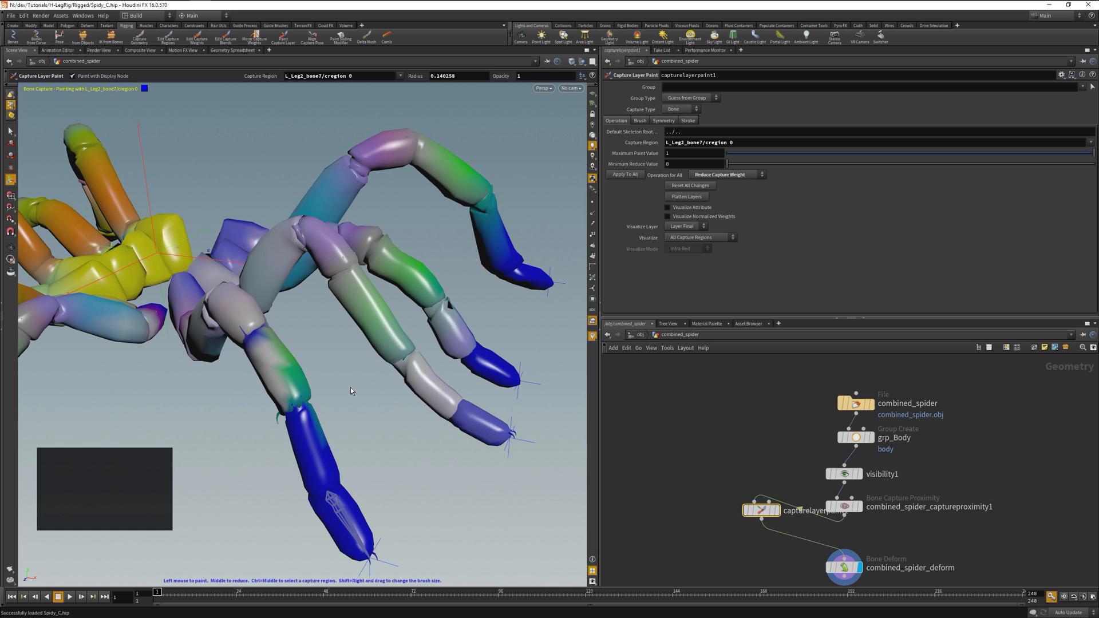
Step: Limit the Capture Layer Paint group to the points of the leg's tip segment, selected by 3D connected geometry
key("Escape")
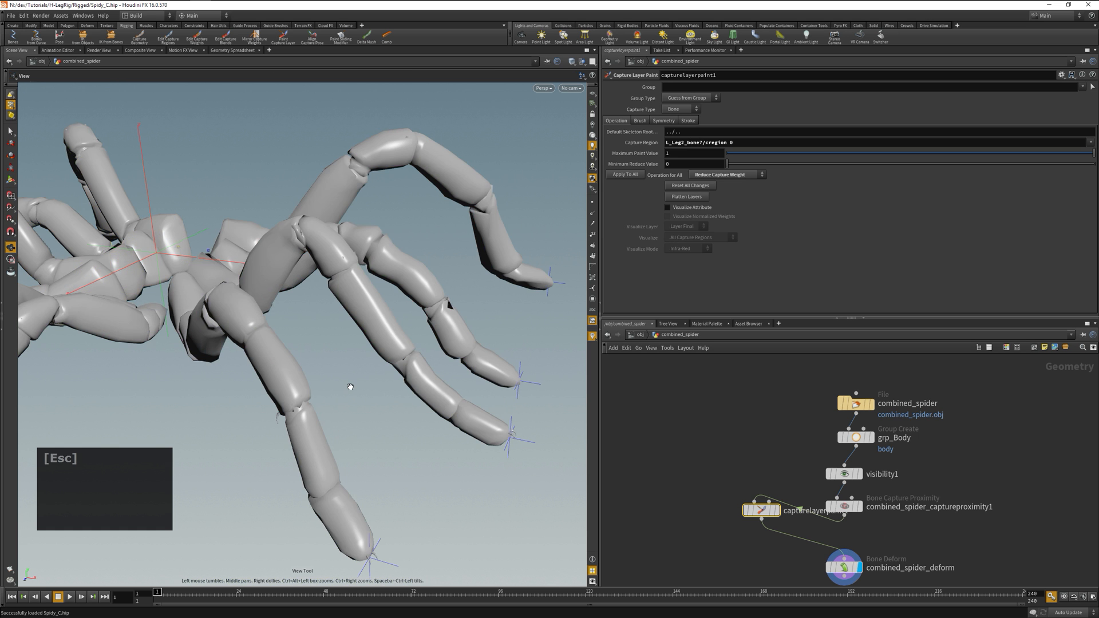
left_click(1092, 87)
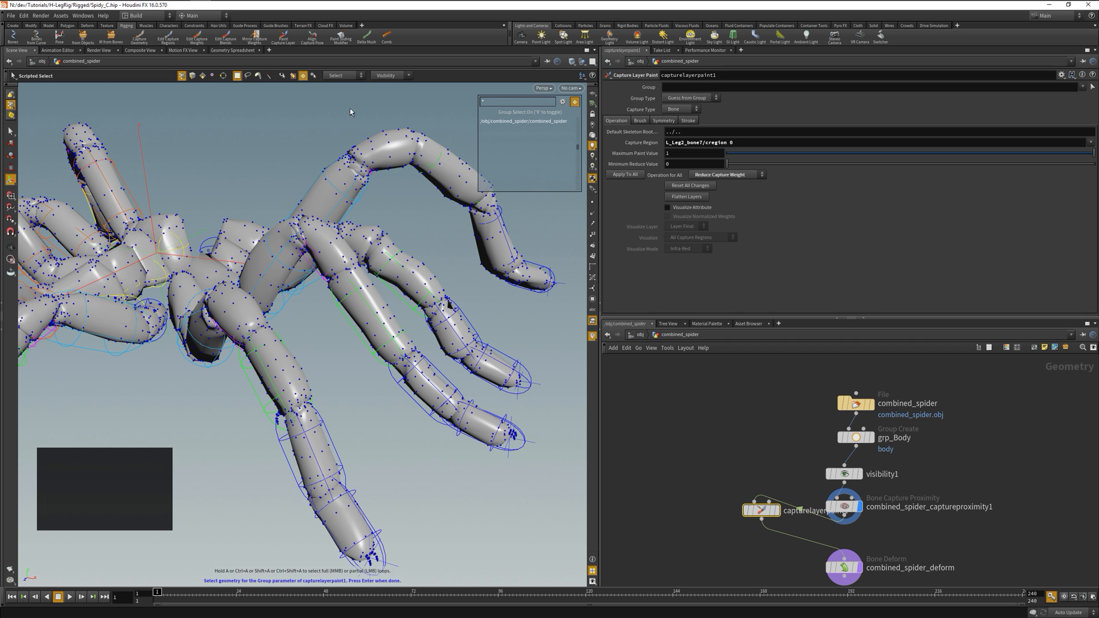
left_click(343, 75)
left_click(342, 86)
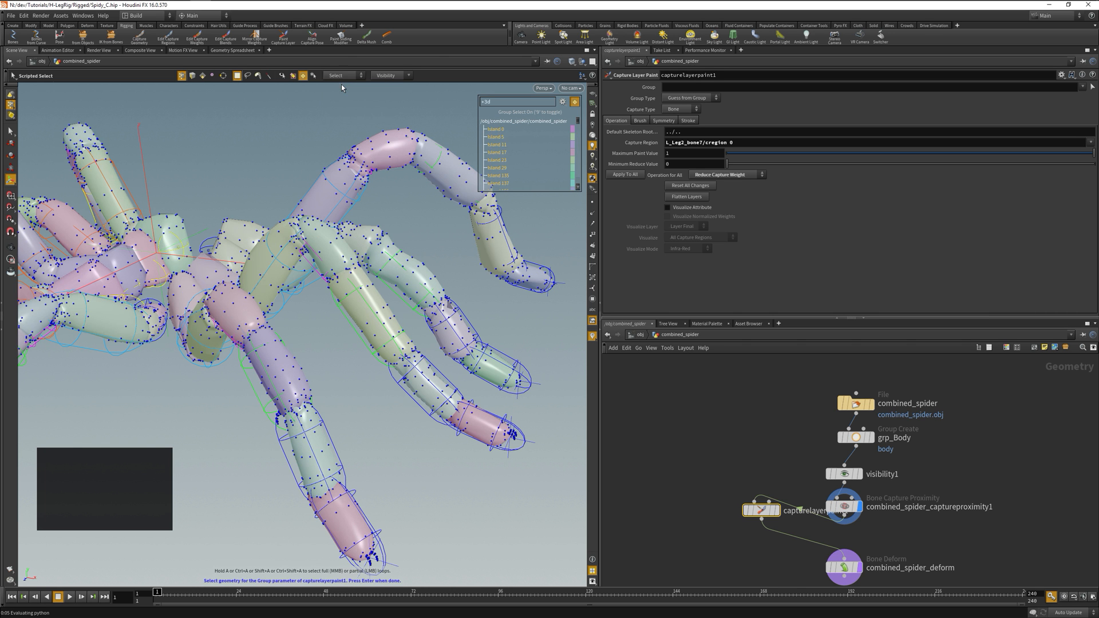
scroll(512, 163, "down", 5)
left_click_drag(374, 482, 367, 485, "alt")
left_click_drag(368, 489, 387, 431, "alt")
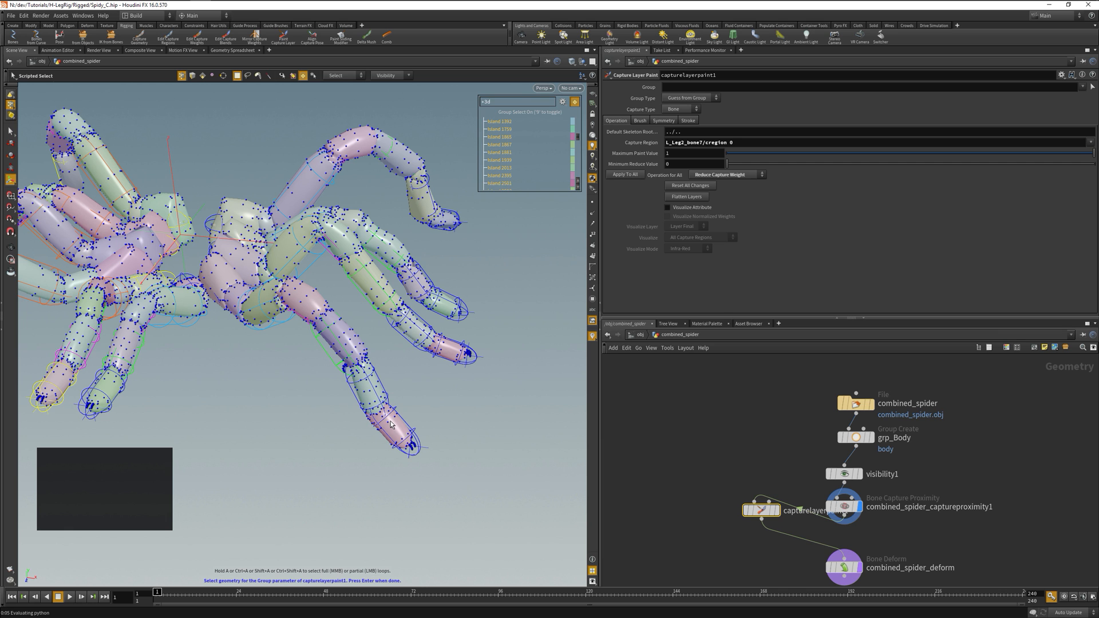
left_click(390, 424)
key("Return")
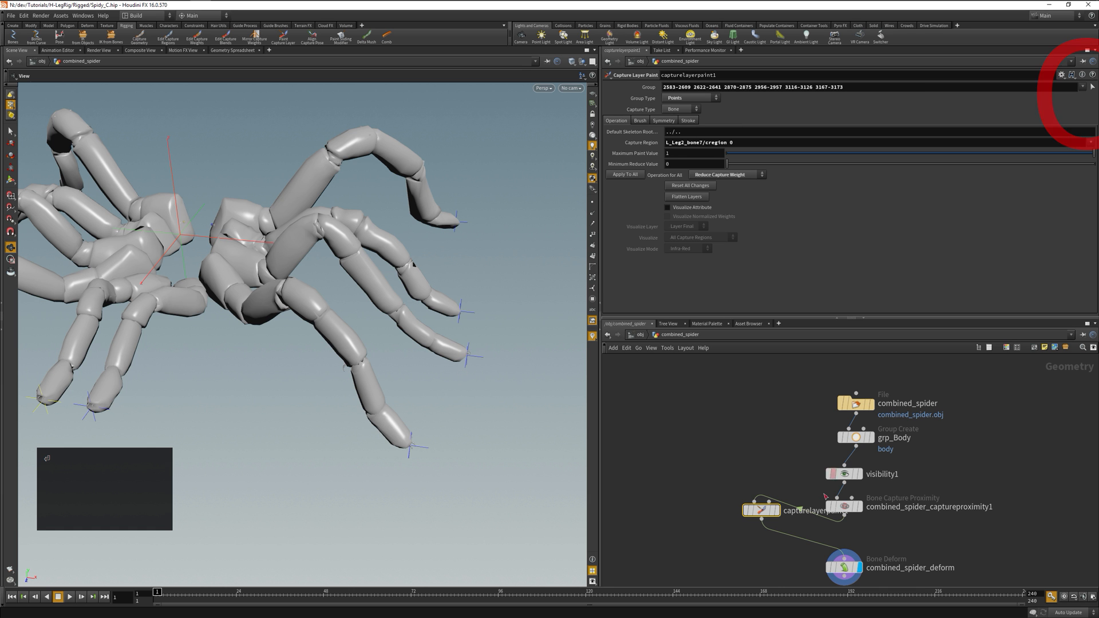
Step: Unset the capture region, brush over the grouped tip segment, and apply the Capture Paint operation to all its points
key("Return")
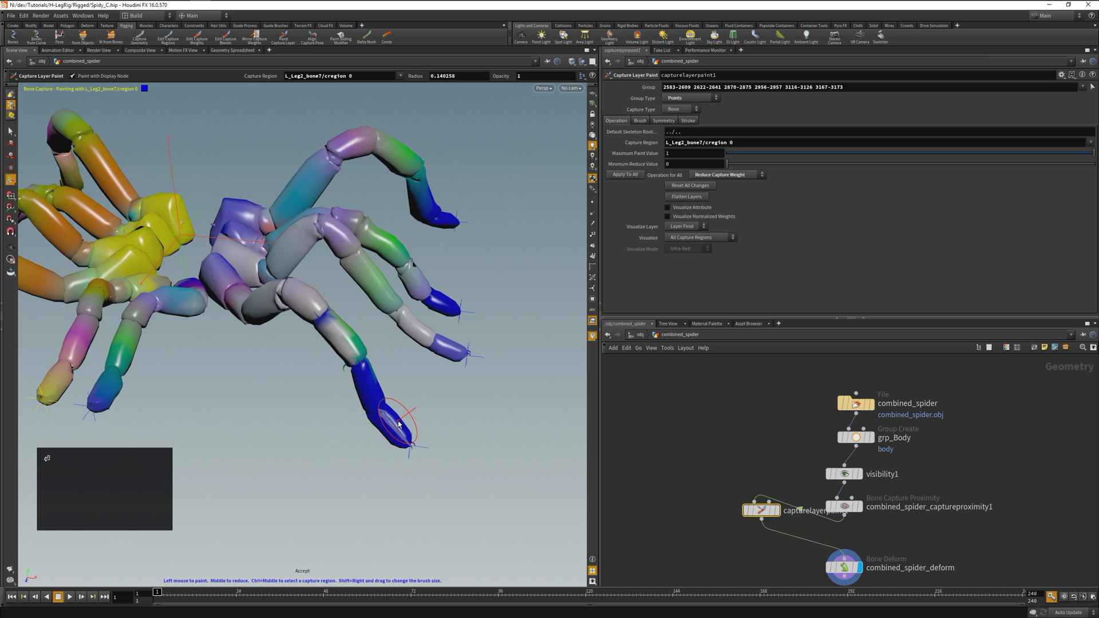
middle_click(394, 429, "ctrl")
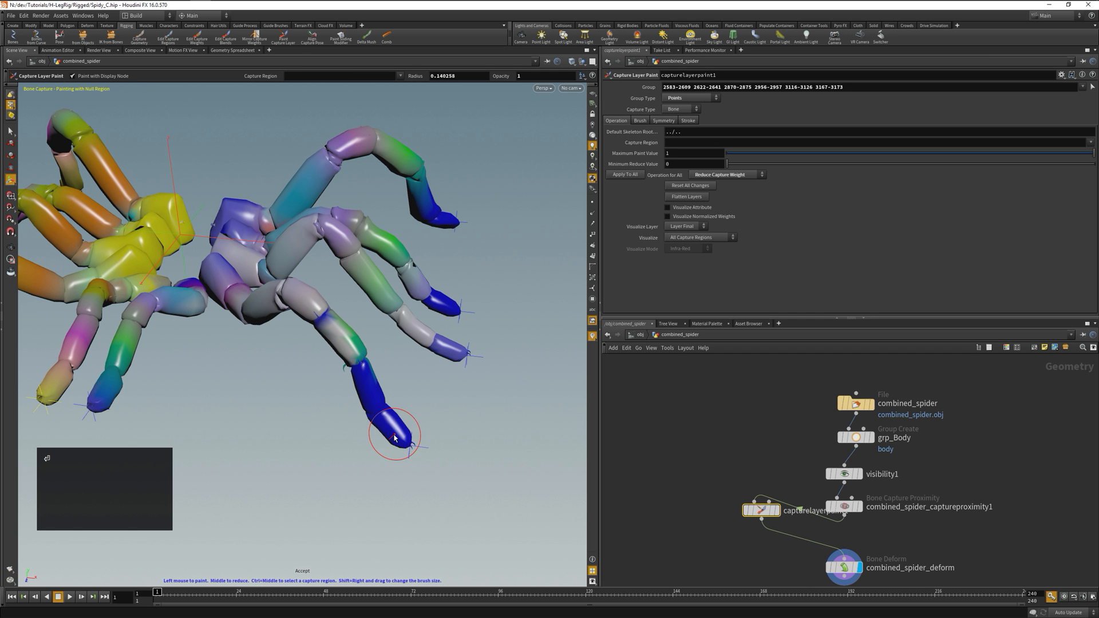
mouse_move(379, 429)
middle_mouse_down()
mouse_move(408, 433)
mouse_move(395, 436)
mouse_move(402, 397)
middle_mouse_up()
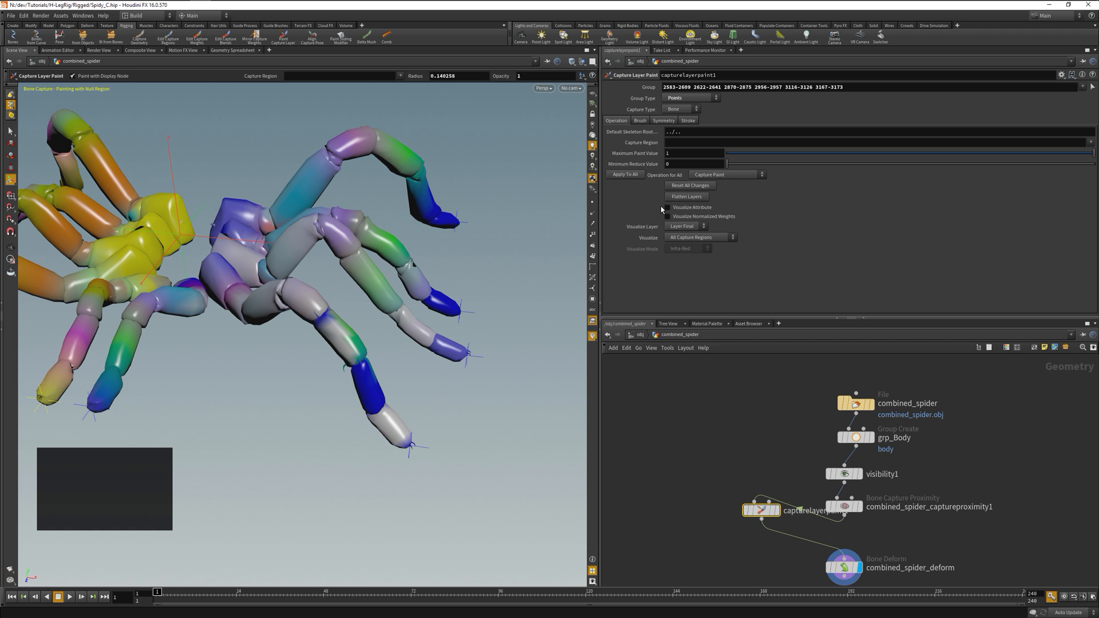
left_click(633, 175)
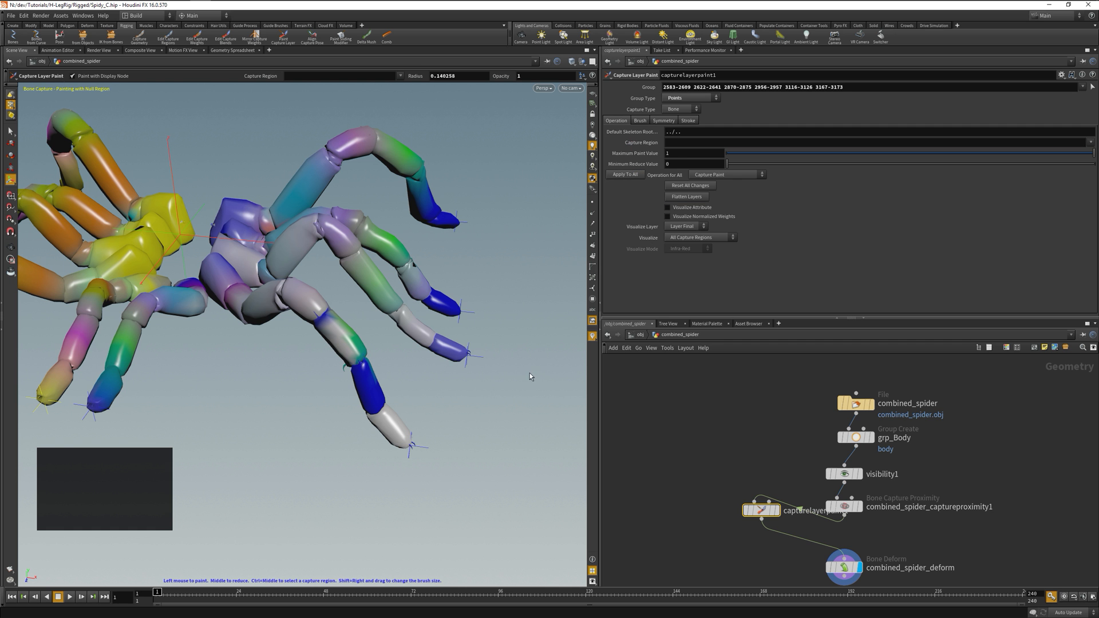
Step: Redo the paint tool's geometry selection on the leg's tip segment and pick the L_Leg2_bone7 capture region again
left_click_drag(448, 404, 447, 409, "alt")
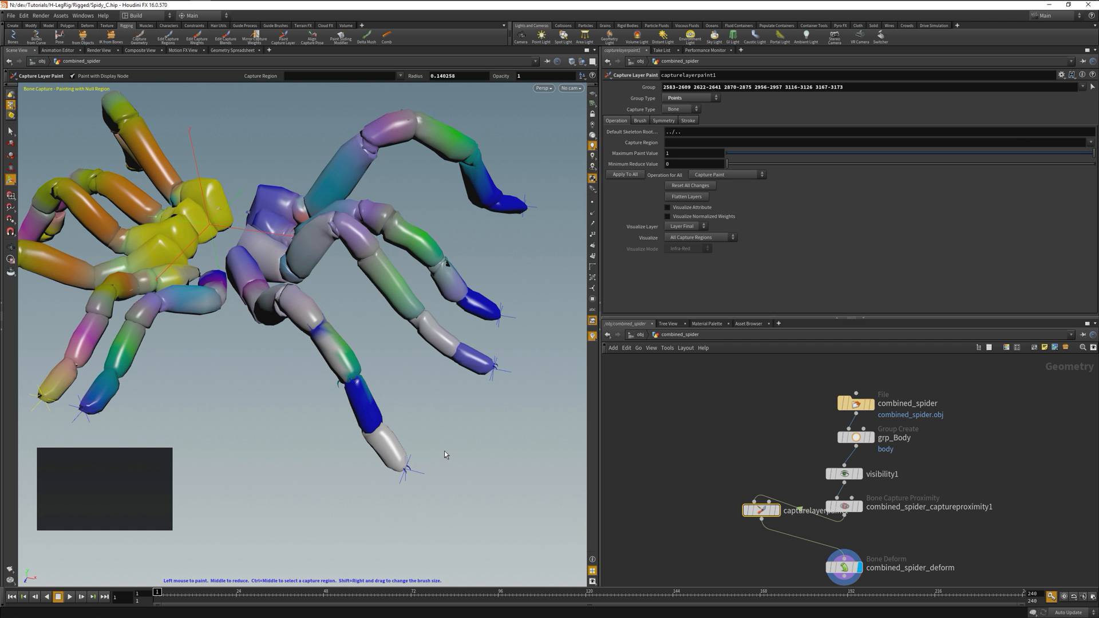
key("n")
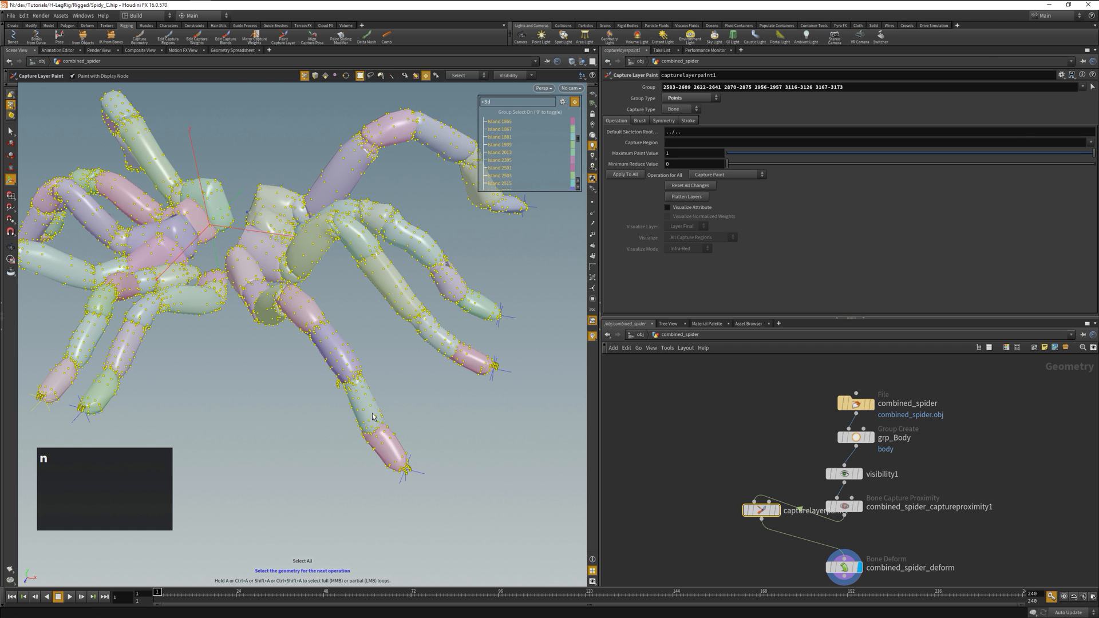
left_click(362, 413)
left_click(375, 446)
left_click(376, 444)
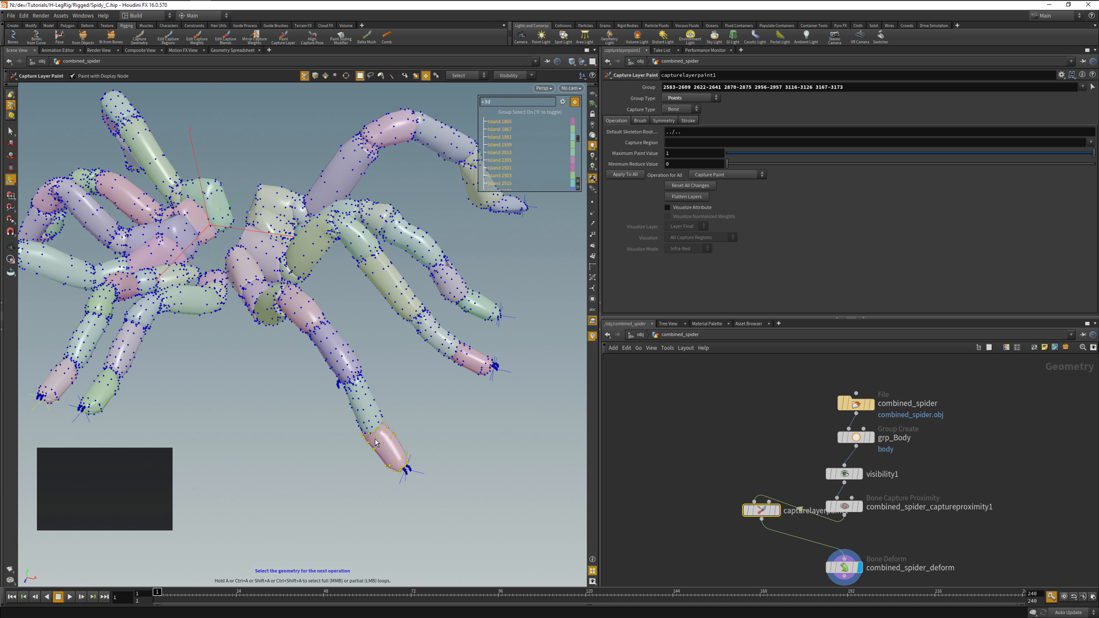
key("Return")
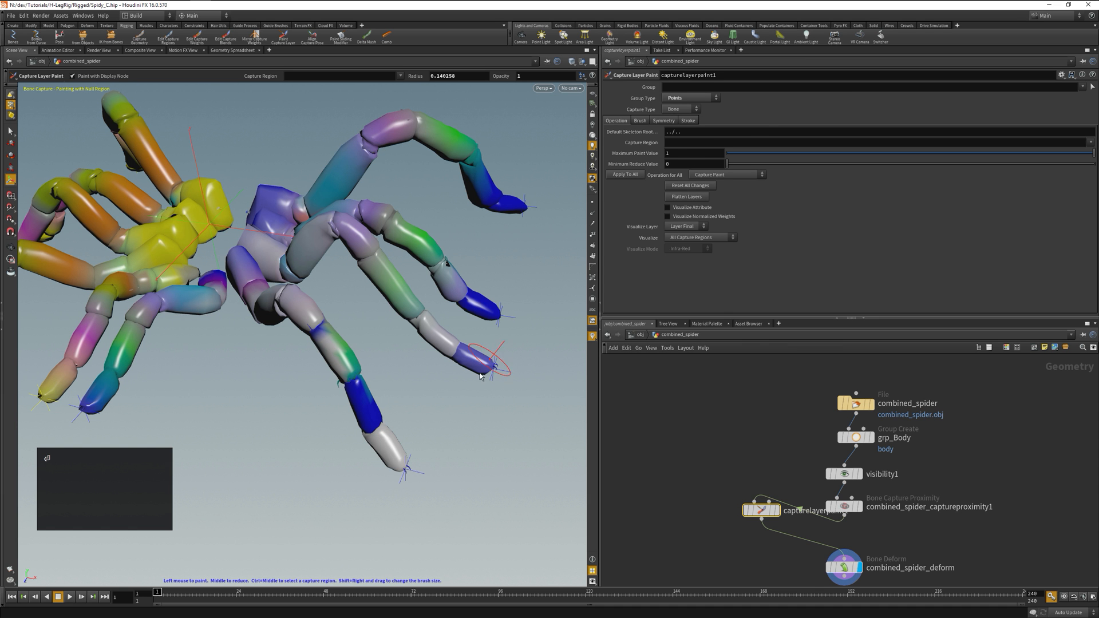
middle_click(386, 451, "ctrl")
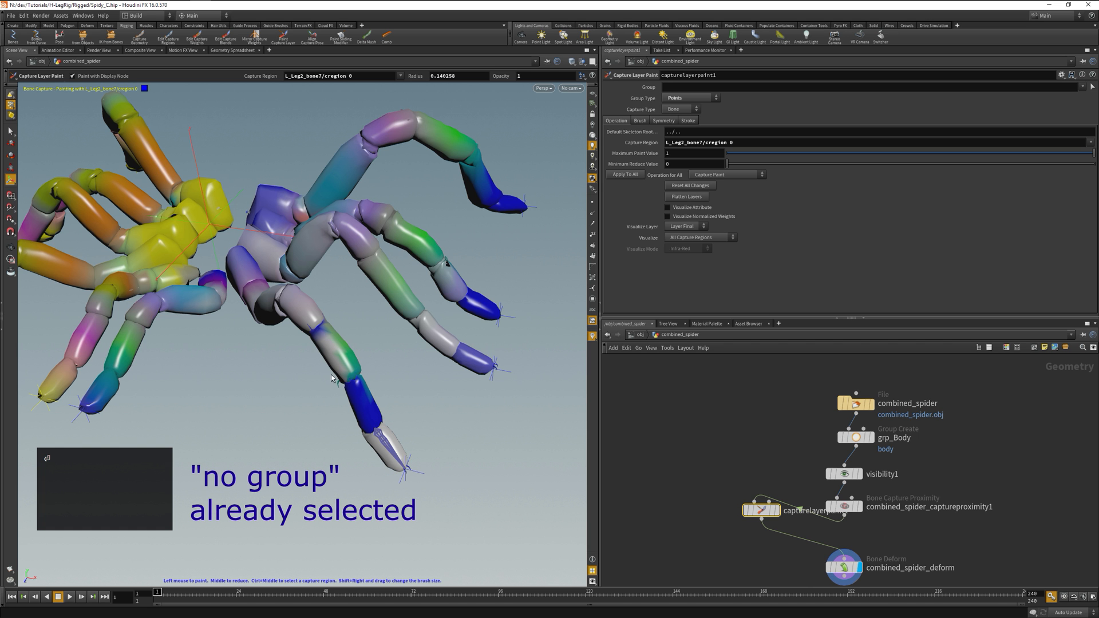
Step: Reduce the L_Leg2_bone7 weight with no group set, and apply Capture Paint of that region to the leg's tip segment only
middle_click_drag(356, 385, 368, 423)
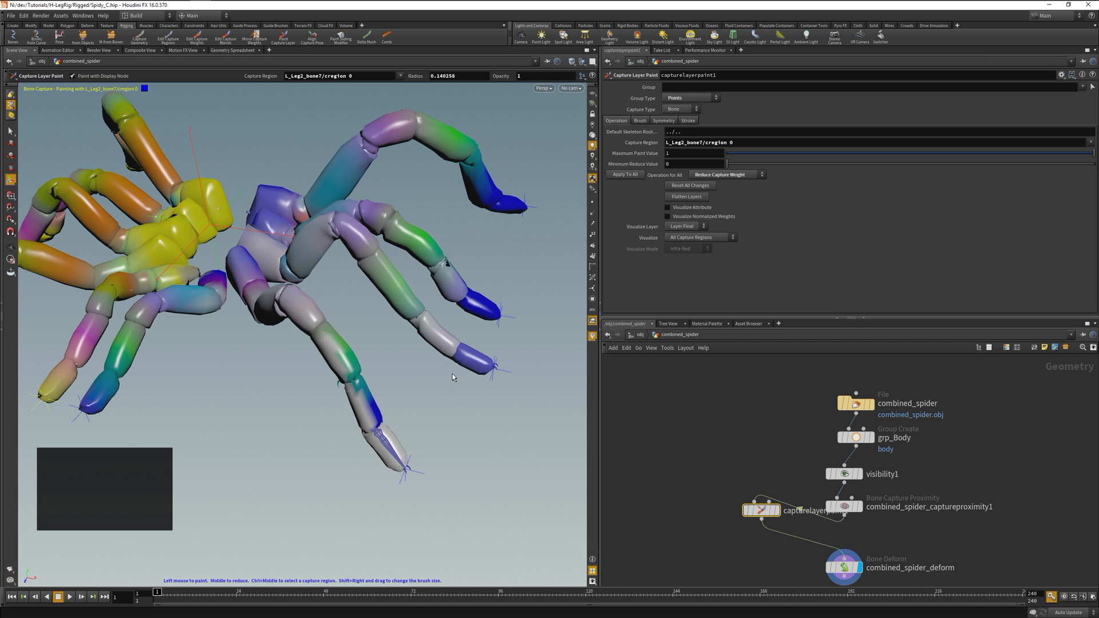
left_click(636, 175)
key("n")
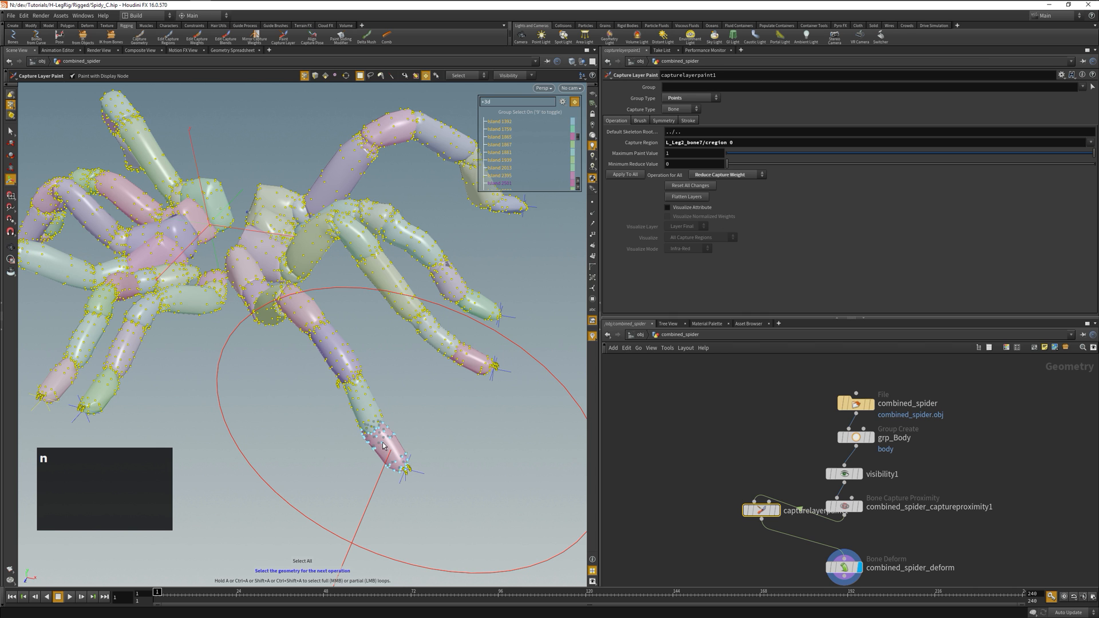
left_click(383, 446)
key("Return")
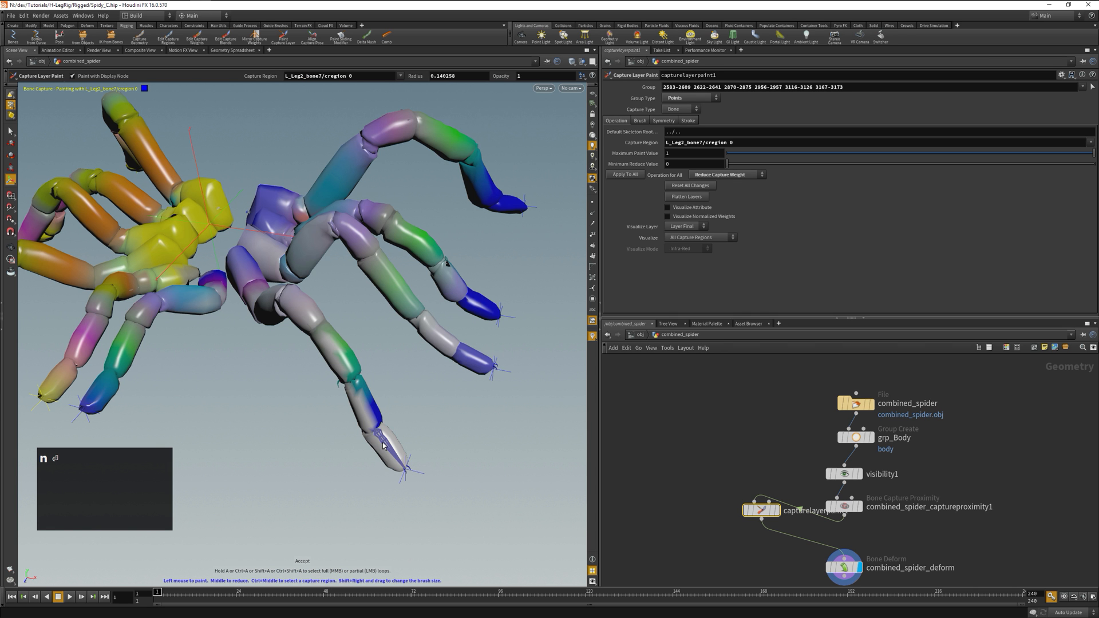
left_click(626, 175)
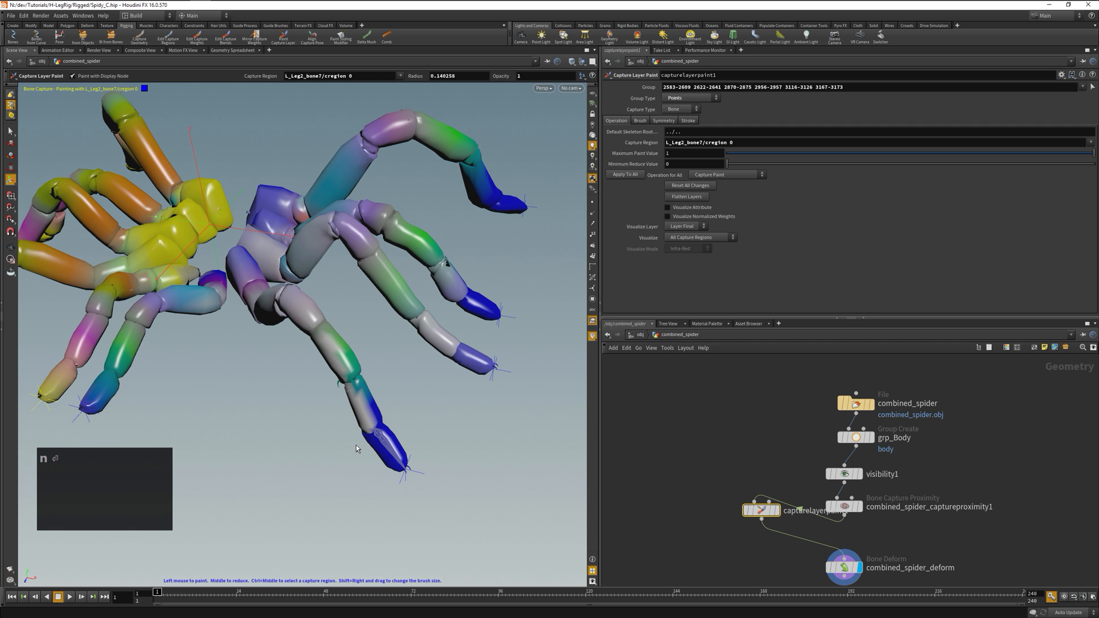
Step: Reduce the L_Leg2_bone6 weight across the mesh and fully paint that region onto the segment directly above the leg's tip
key("n")
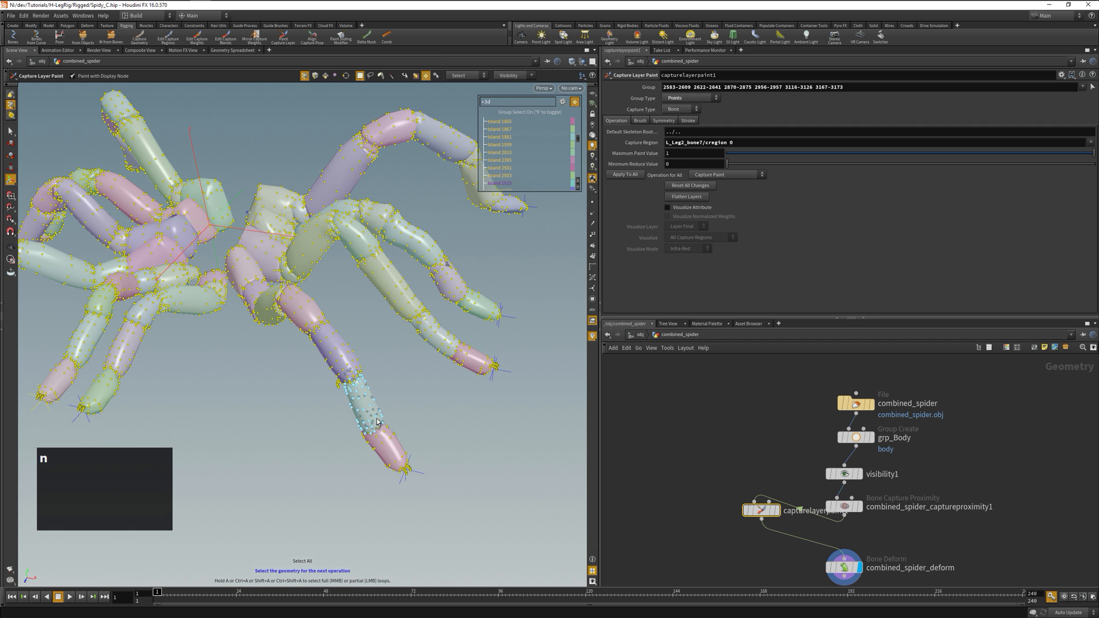
key("Return")
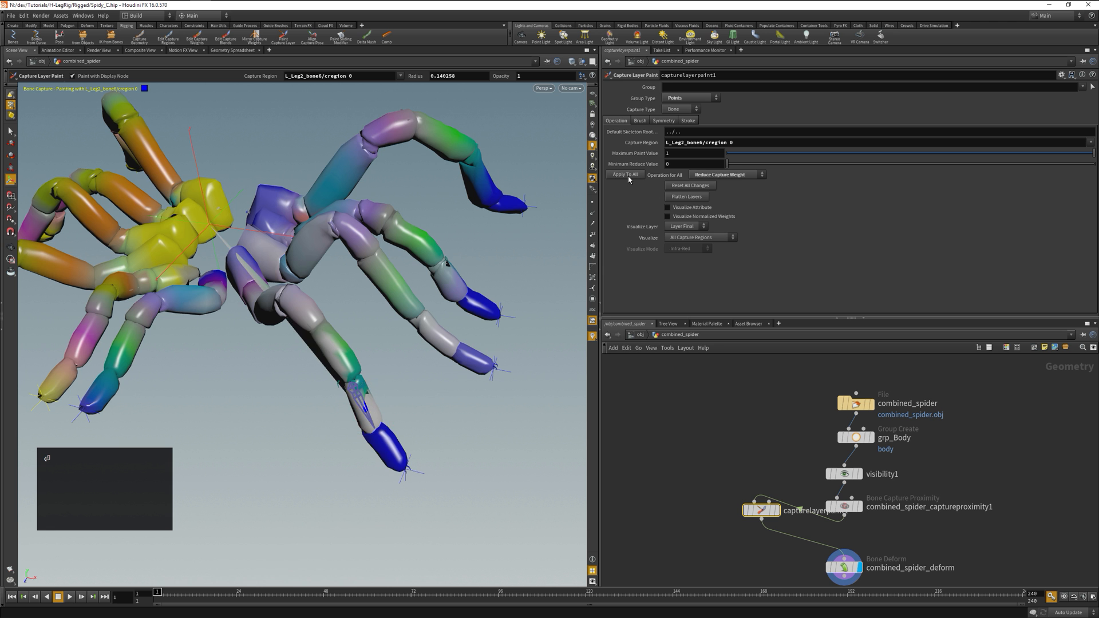
left_click(628, 176)
key("n")
key("Return")
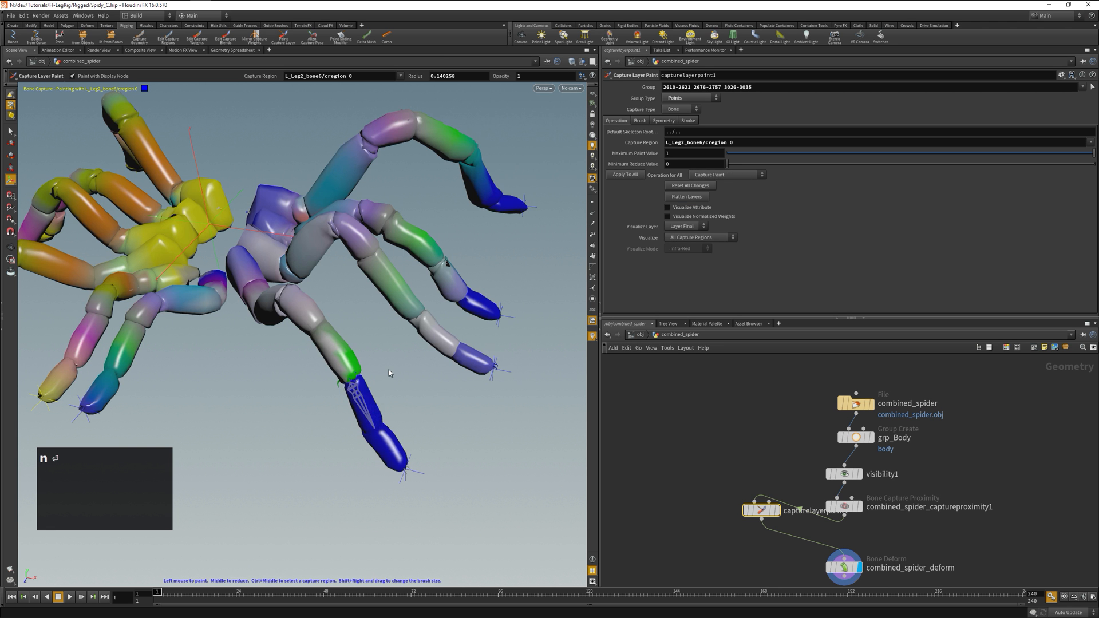
Step: Reduce the L_Leg2_bone5 weight across the mesh and fully paint that region onto the third segment from the leg's tip
key("n")
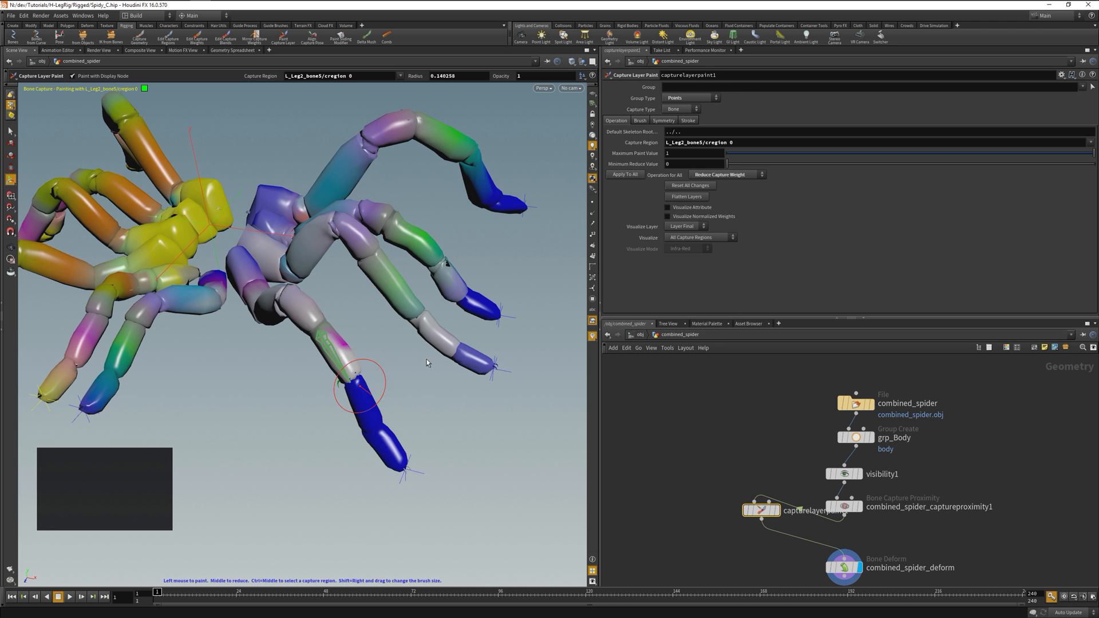
left_click(629, 175)
key("n")
key("Return")
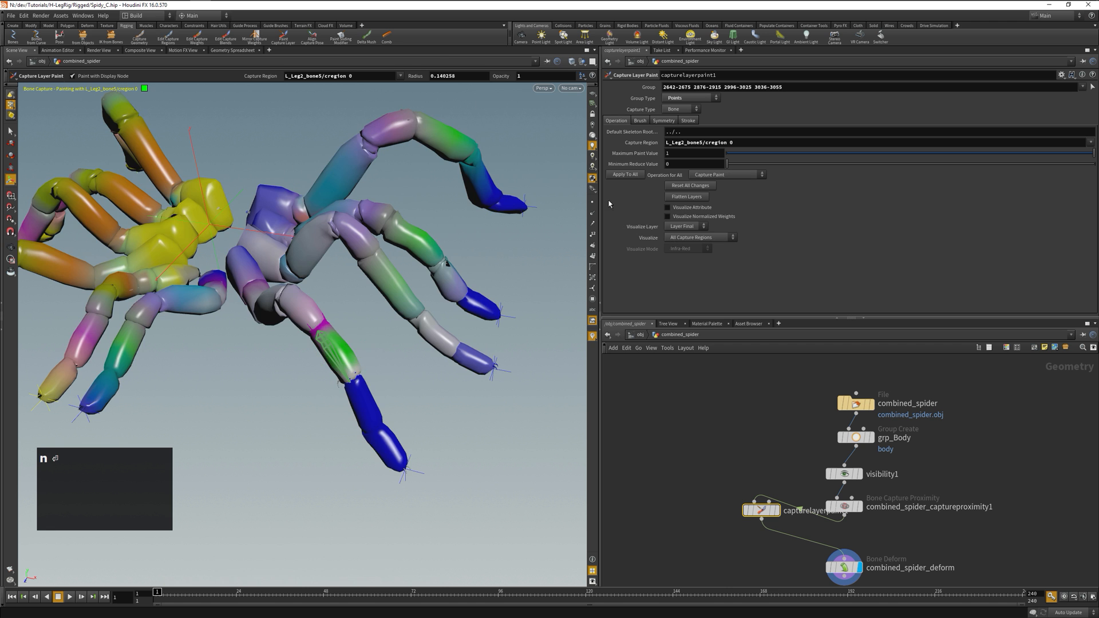
Step: Pick the L_Leg2_bone4 region, reduce its weight, and limit the paint group to the fourth segment from the leg's tip
middle_click(298, 315, "ctrl")
middle_click_drag(297, 318, 333, 333)
key("n")
left_click(296, 310)
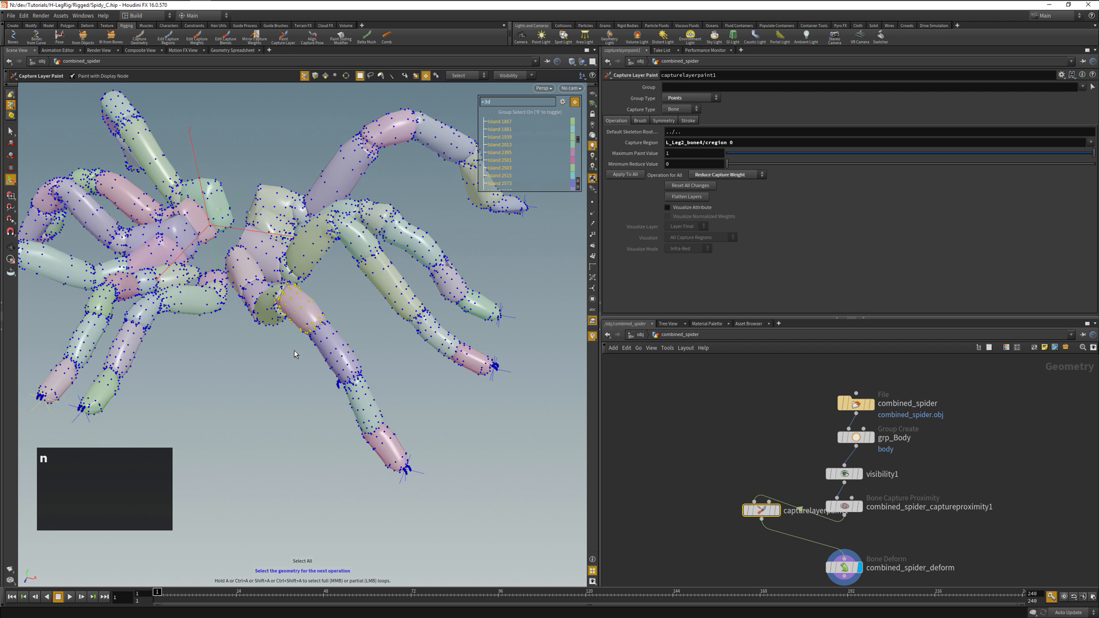
key("Return")
Step: Limit the paint group to the leg's second segment from the body and apply Capture Paint of L_Leg2_bone2 to it
key("n")
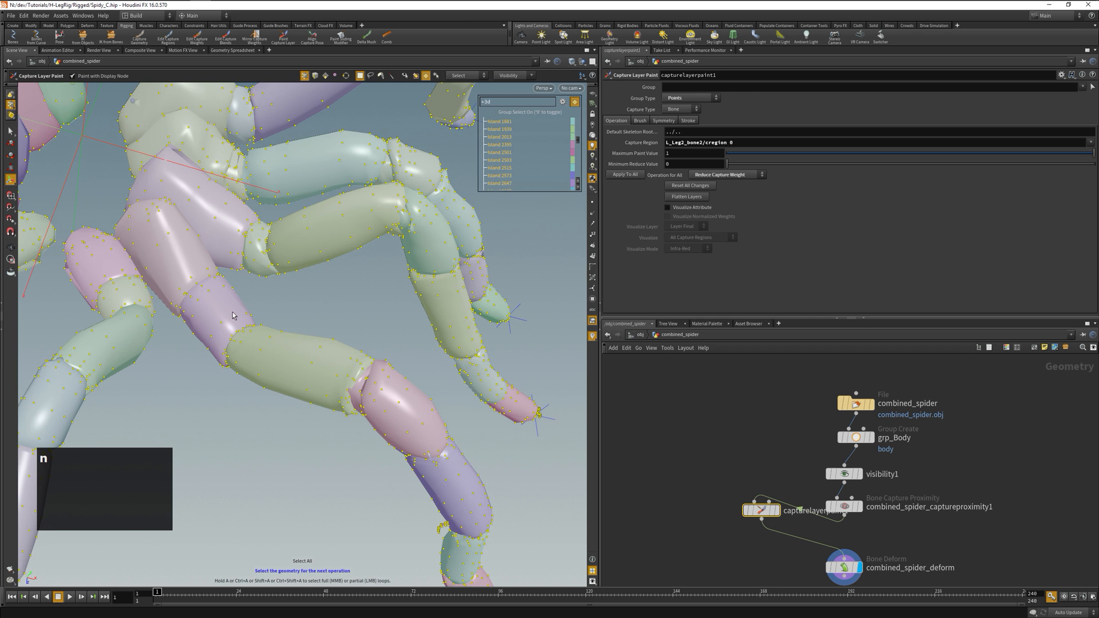
key("Return")
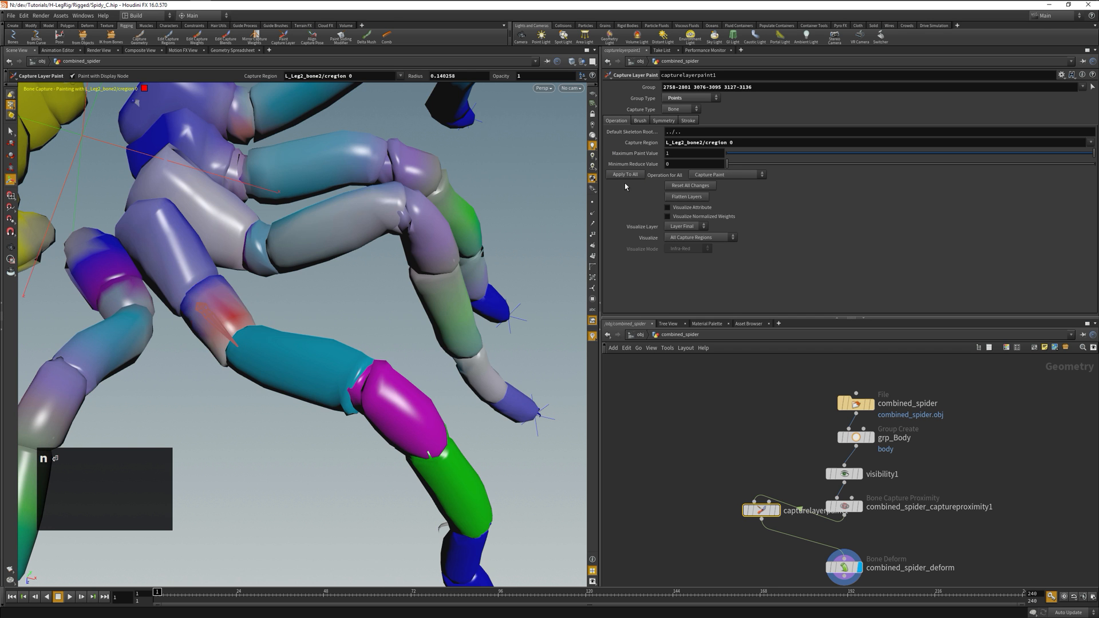
left_click(625, 177)
key("n")
key("Return")
Step: Pick the L_Leg2_bone1 region, reduce its weight across the mesh, and fully paint it onto the leg's segment nearest the body
left_click(170, 246, "ctrl")
middle_click_drag(172, 257, 192, 286)
left_click(608, 174)
key("n")
left_click(191, 252)
key("Return")
left_click_drag(191, 275, 158, 226)
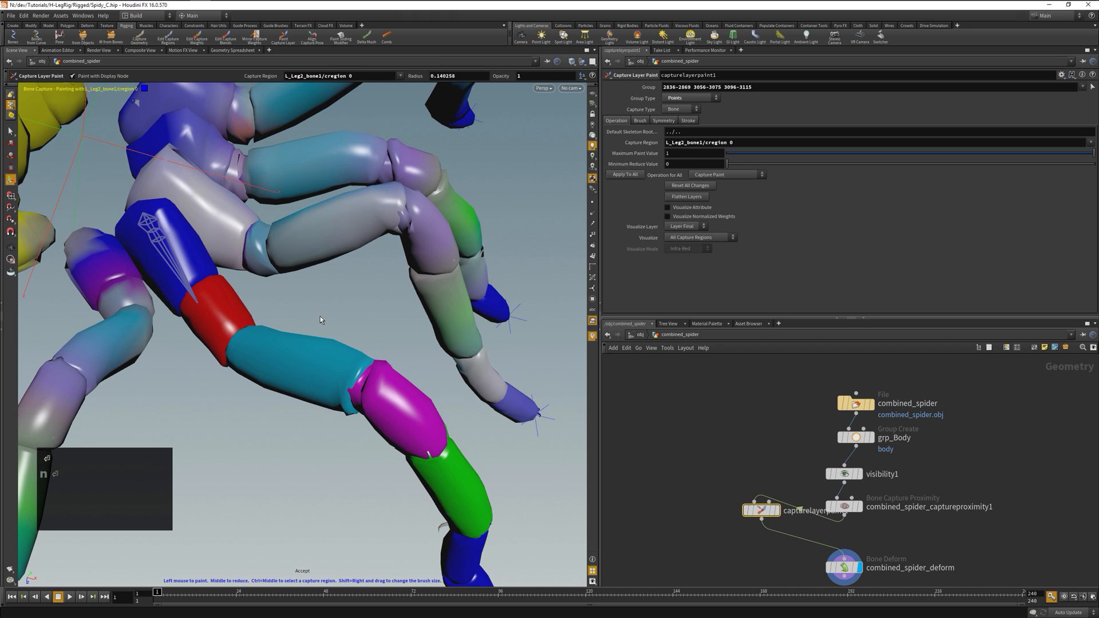
Step: Leave the paint tool, go up to the object level, and move the leg's end control to test the deformation
key("Escape")
key("t")
key("u")
left_click_drag(440, 554, 376, 455)
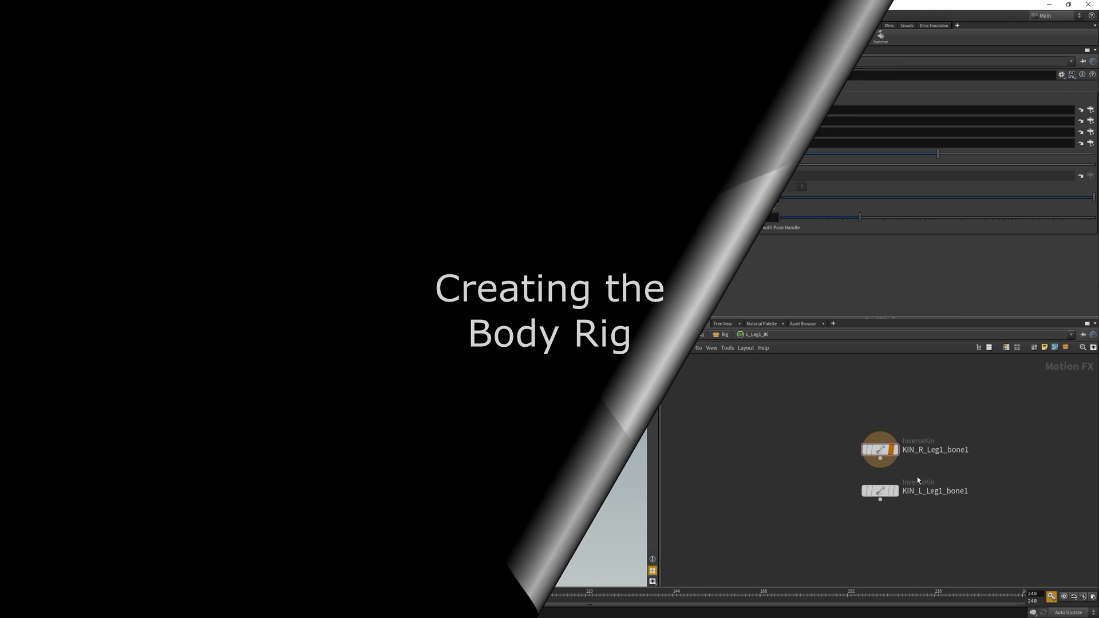
Step: Go up to the scene's object level, switch to the top view, and open the Rig subnetwork
key("u")
key("u")
key("u")
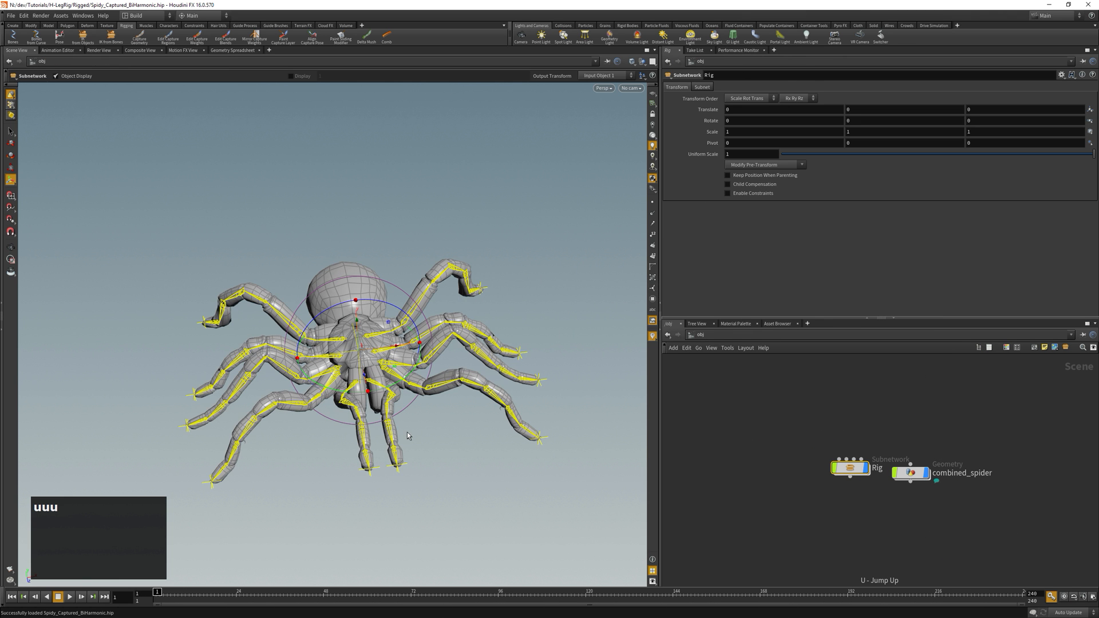
key("space+2")
right_click_drag(406, 432, 399, 382)
middle_click_drag(398, 383, 405, 432)
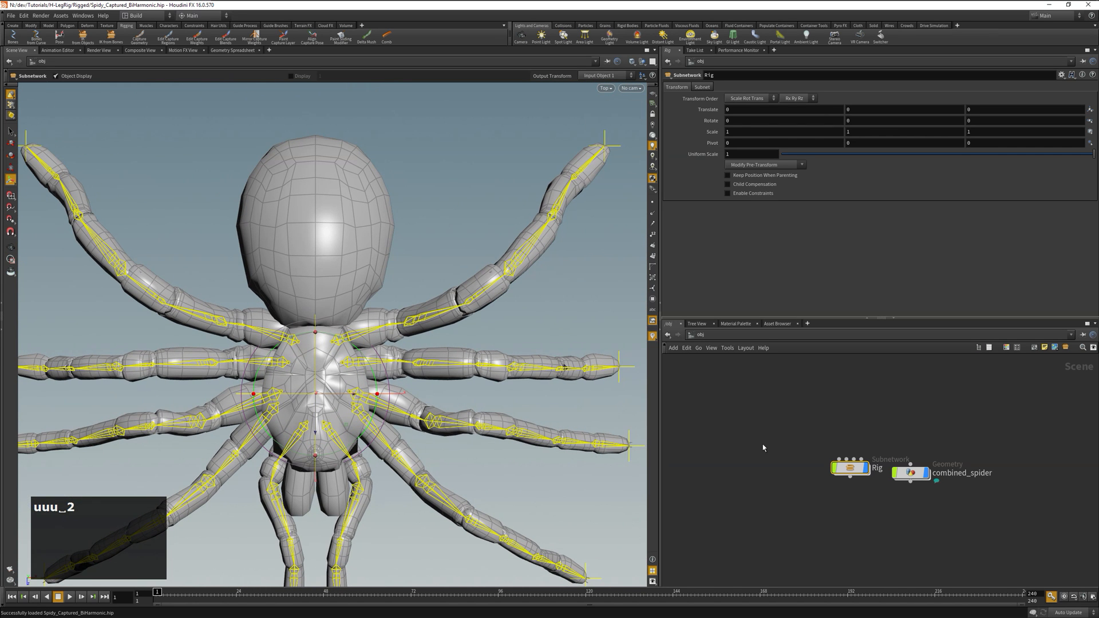
double_click(859, 468)
Step: Draw a two-bone chain along the spider's centre line from the abdomen's rear tip through the waist to the head's front edge
left_click(12, 38)
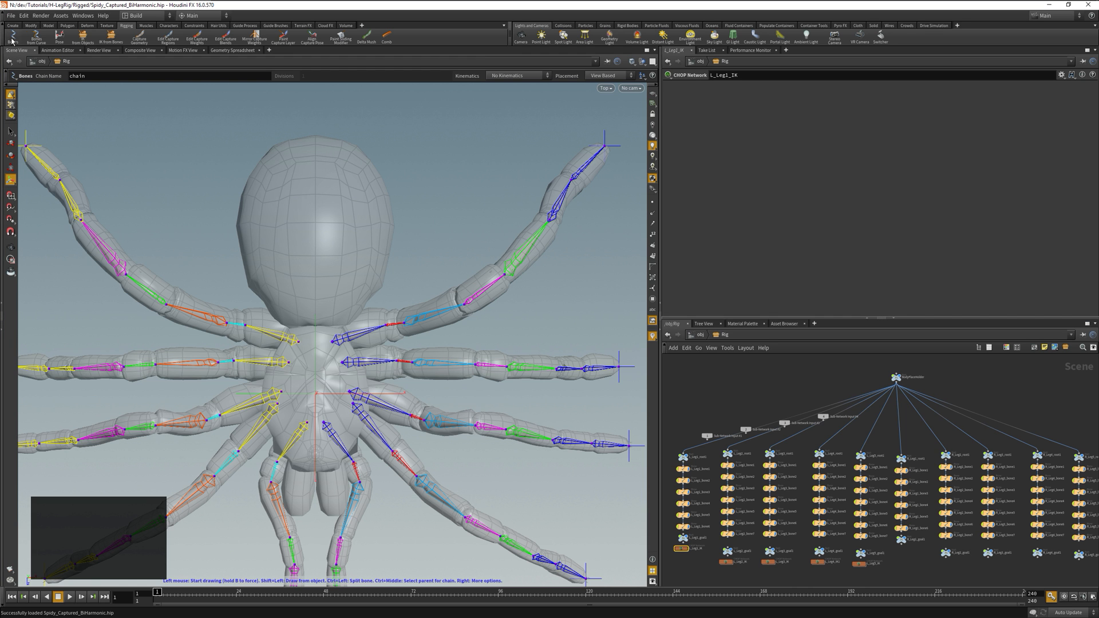
left_click(315, 135)
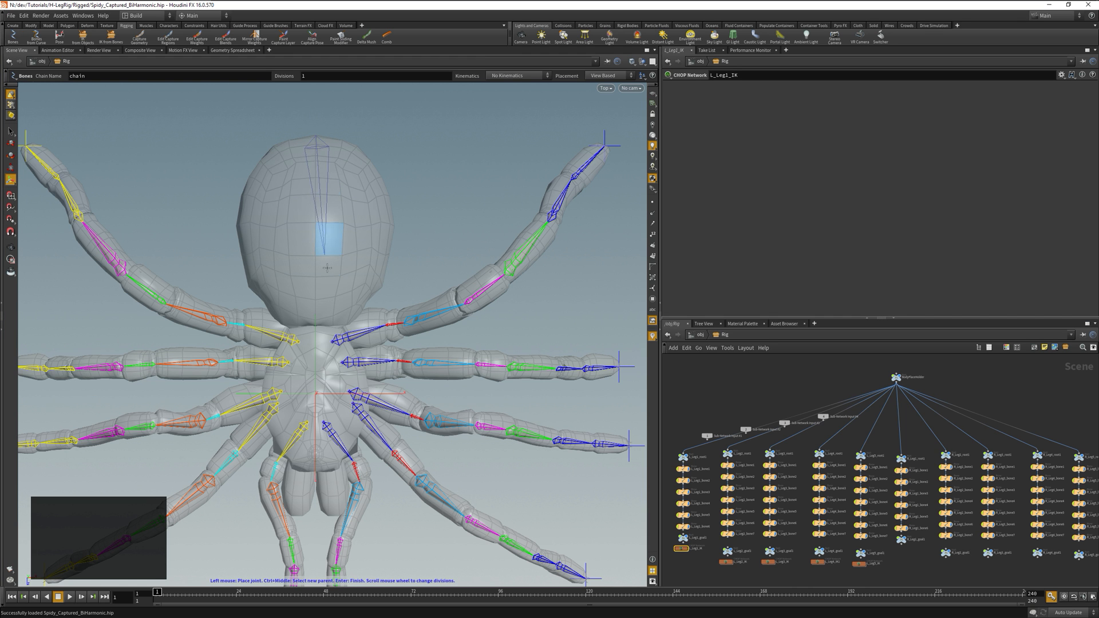
left_click(316, 325)
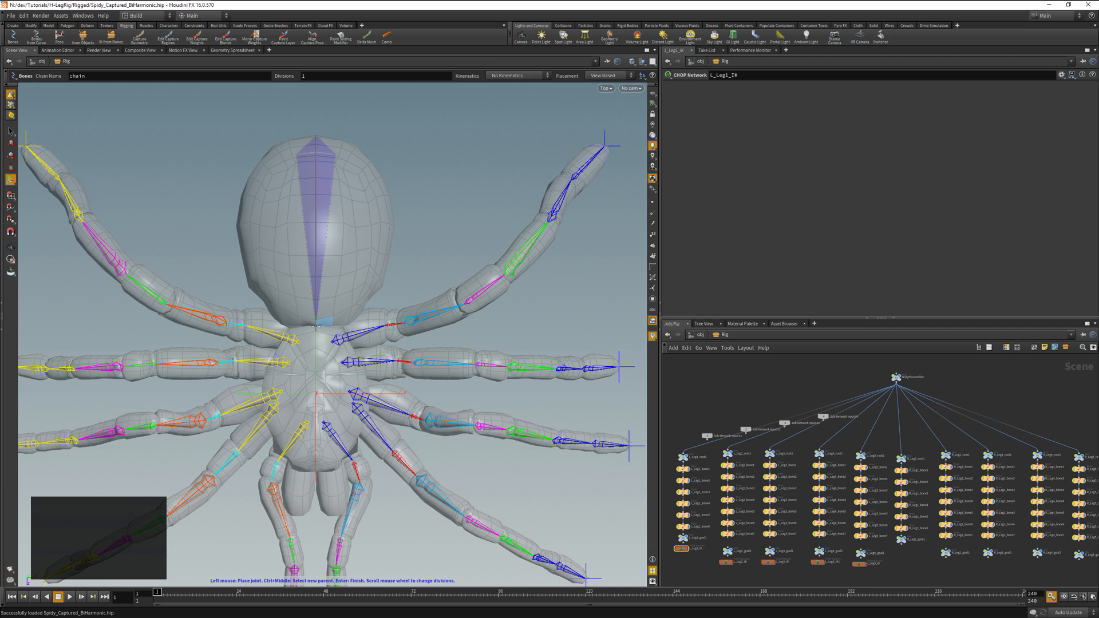
left_click(318, 469)
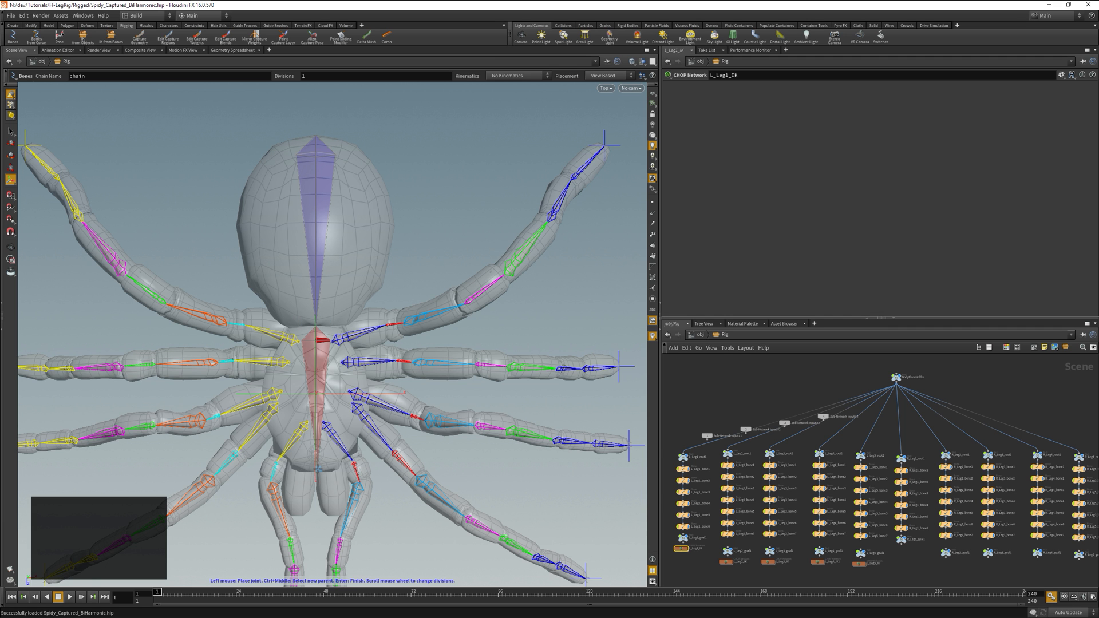
key("Return")
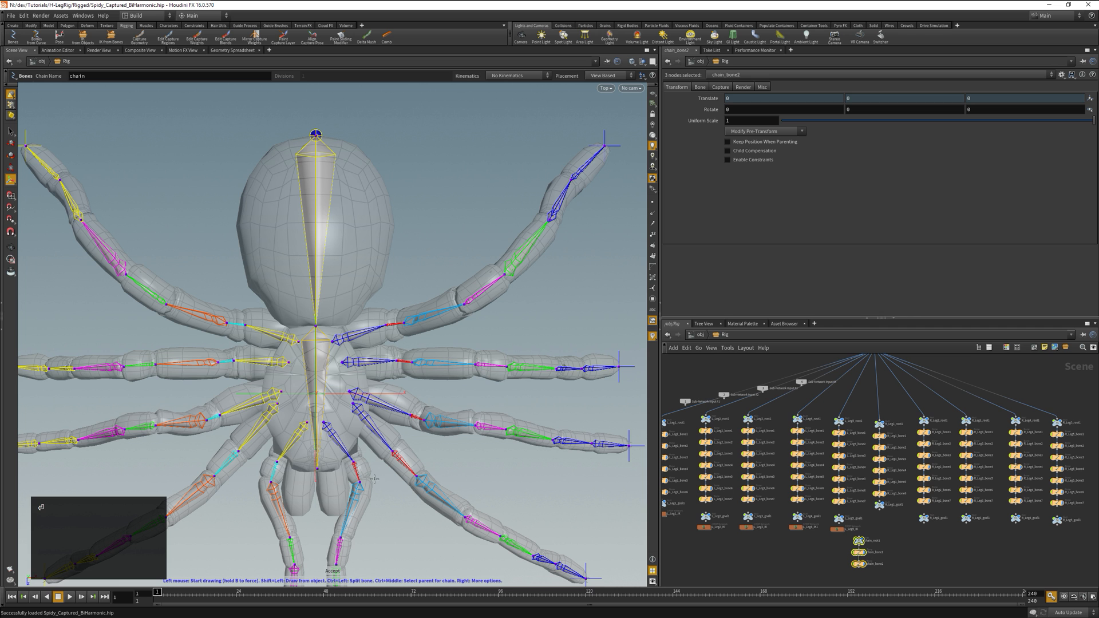
Step: Draw a separate single-bone chain in each of the two mouthparts at the front of the head
left_click(330, 454)
left_click(336, 518)
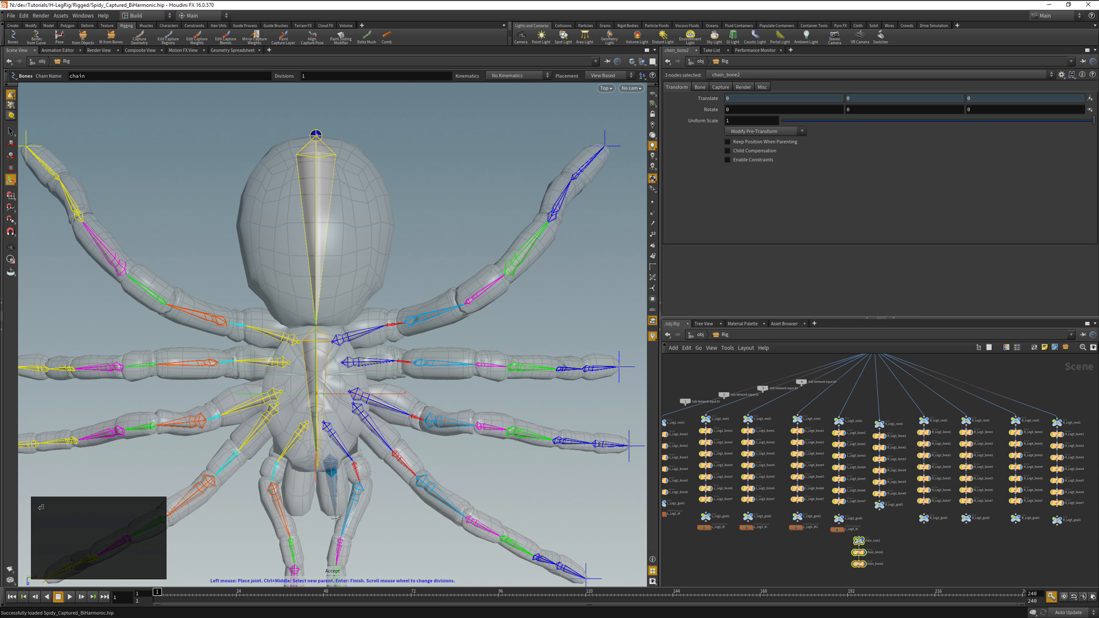
key("Return")
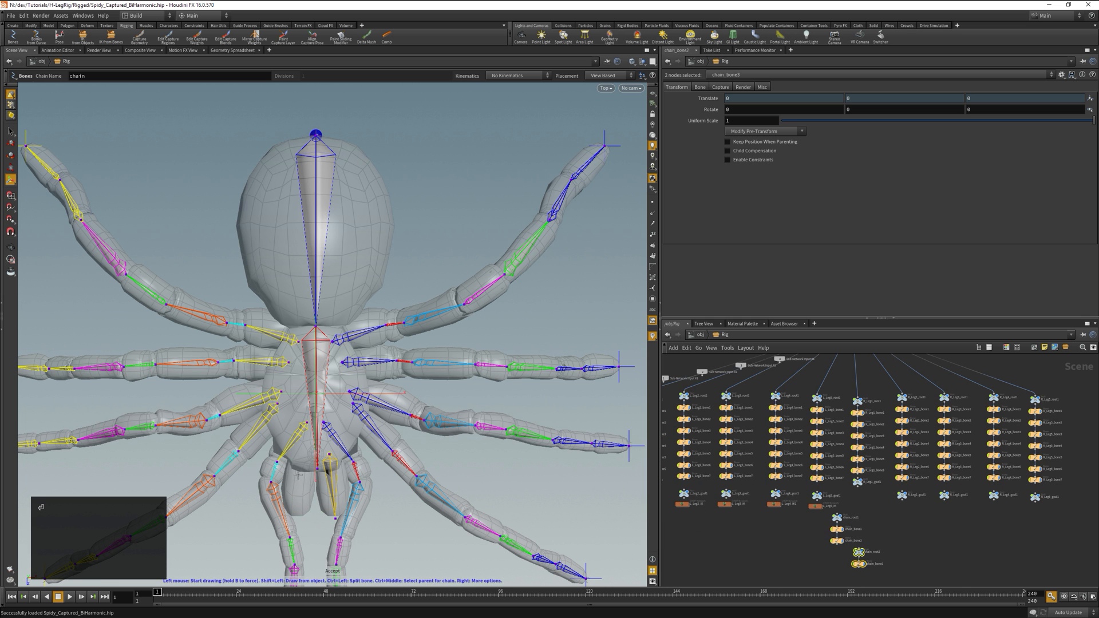
left_click(299, 456)
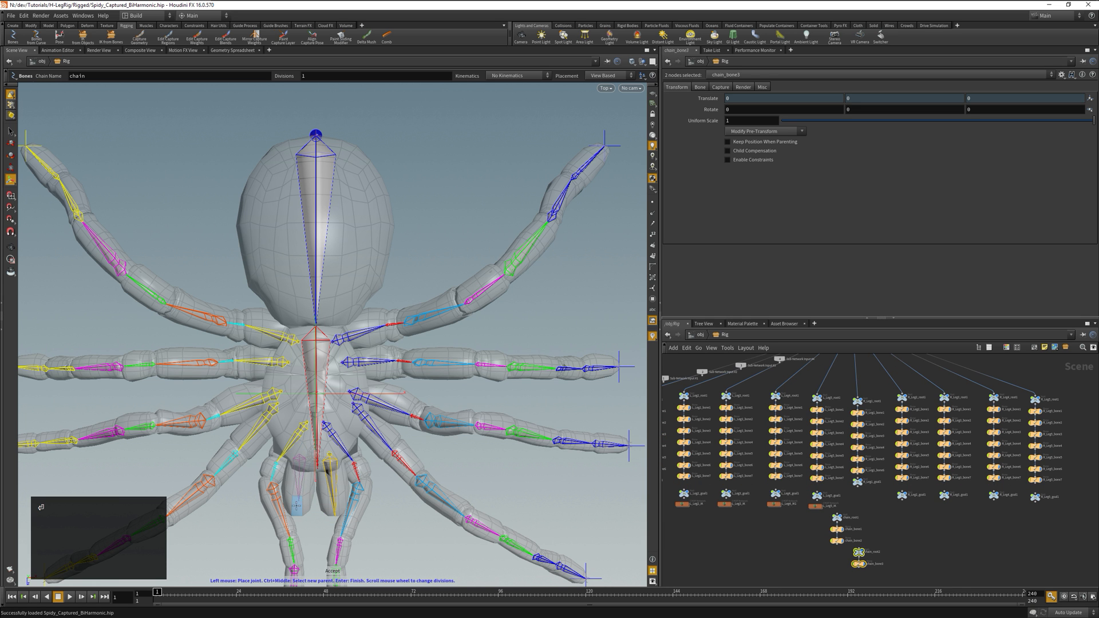
left_click(295, 516)
key("Return")
Step: Arrange the two mouthpart chains below the body chain and parent chain_root2 and chain_root3 to chain_bone2
scroll(838, 541, "up", 5)
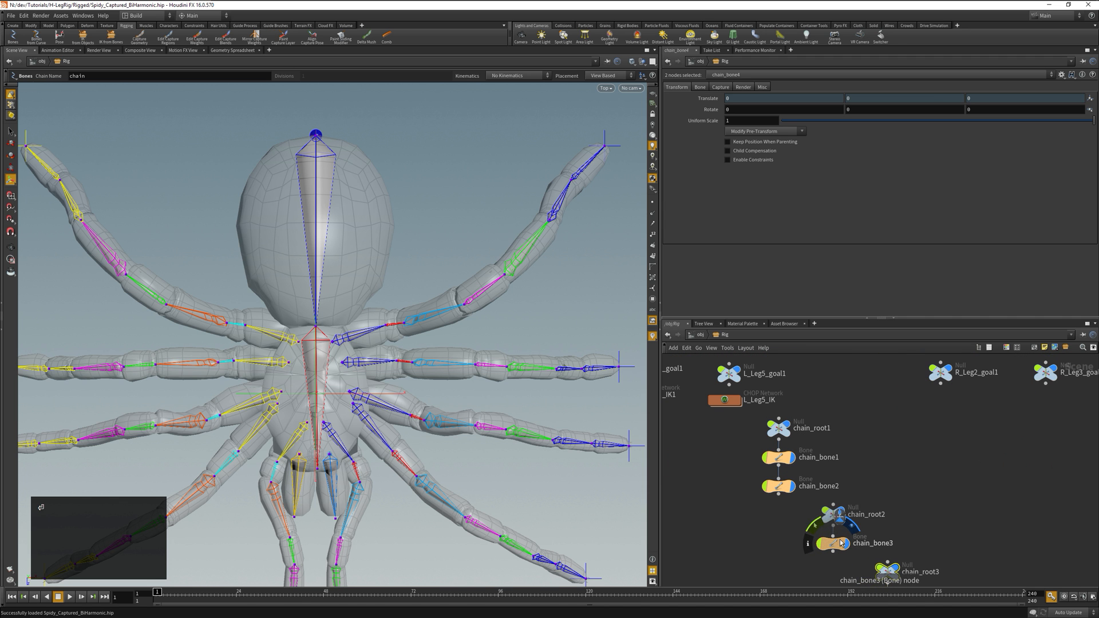
left_click(956, 508)
left_click_drag(795, 570, 751, 505)
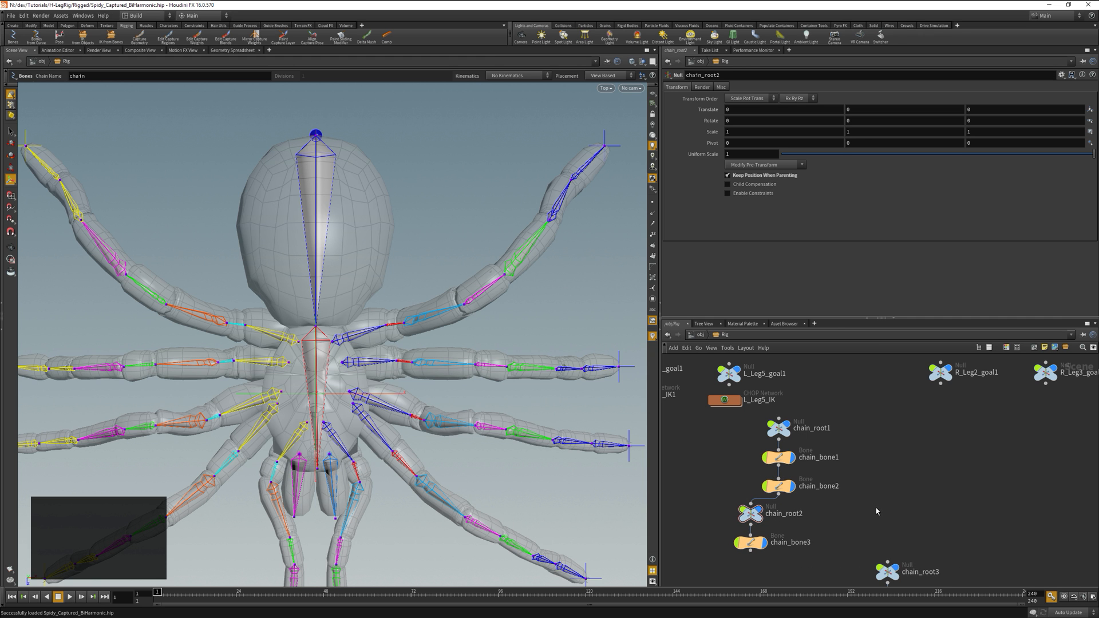
middle_click_drag(882, 533, 882, 479)
left_click_drag(864, 490, 837, 489)
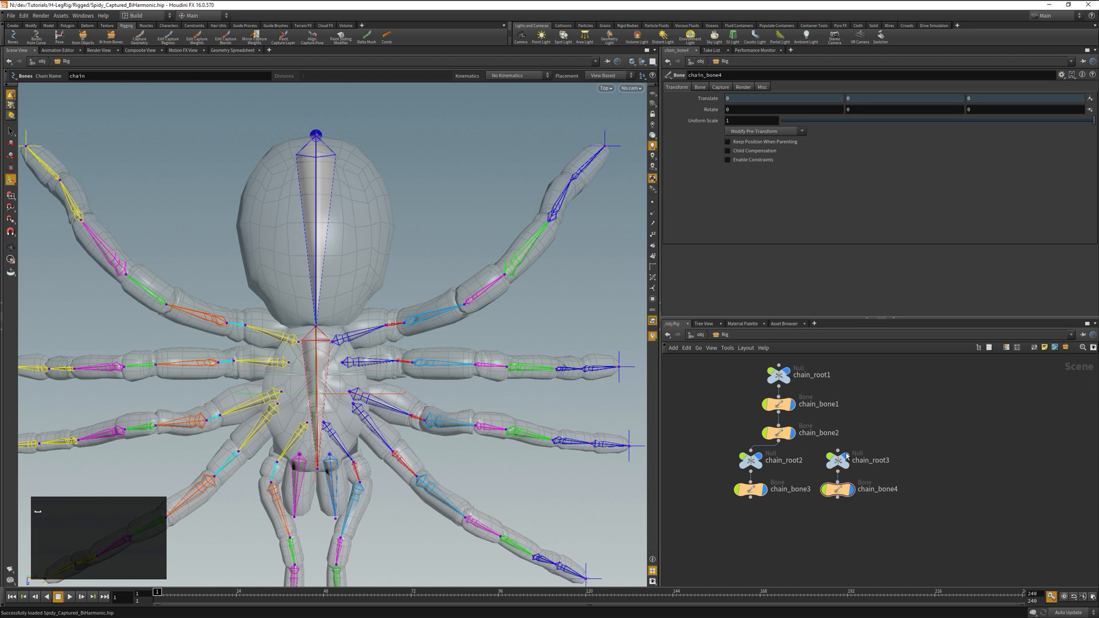
left_click_drag(837, 450, 778, 442)
Step: Select all nodes of the new body and mouthpart chains and move them up beside the BodyPlaceHolder null
left_click_drag(855, 530, 732, 353)
scroll(912, 423, "down", 5)
scroll(912, 424, "down", 3)
scroll(912, 428, "up", 2)
middle_click_drag(946, 487, 910, 582)
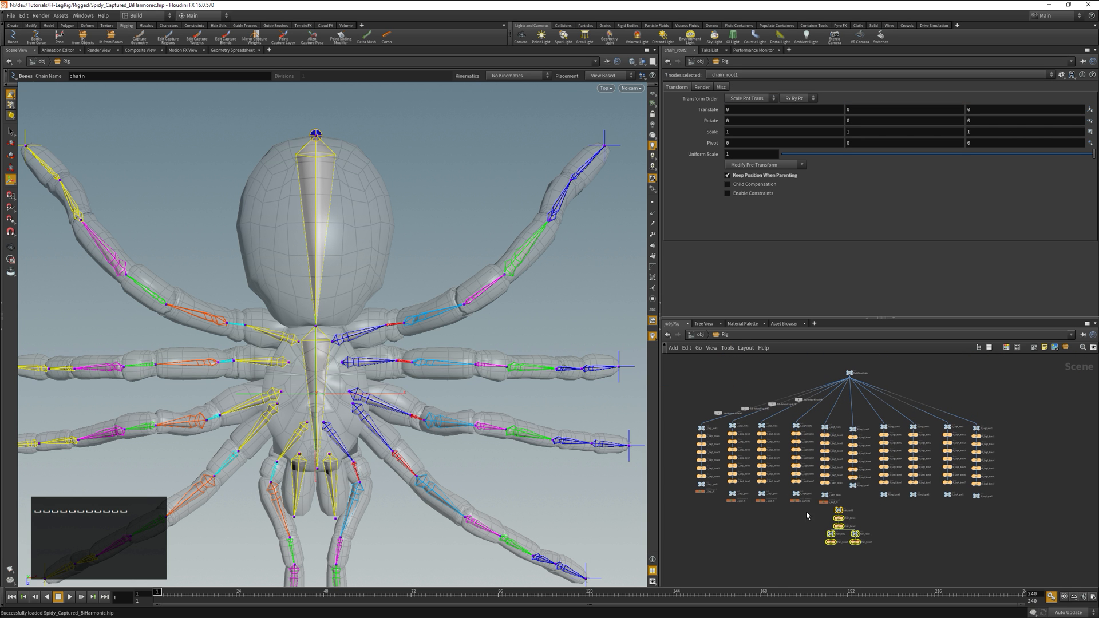
left_click_drag(837, 521, 942, 378)
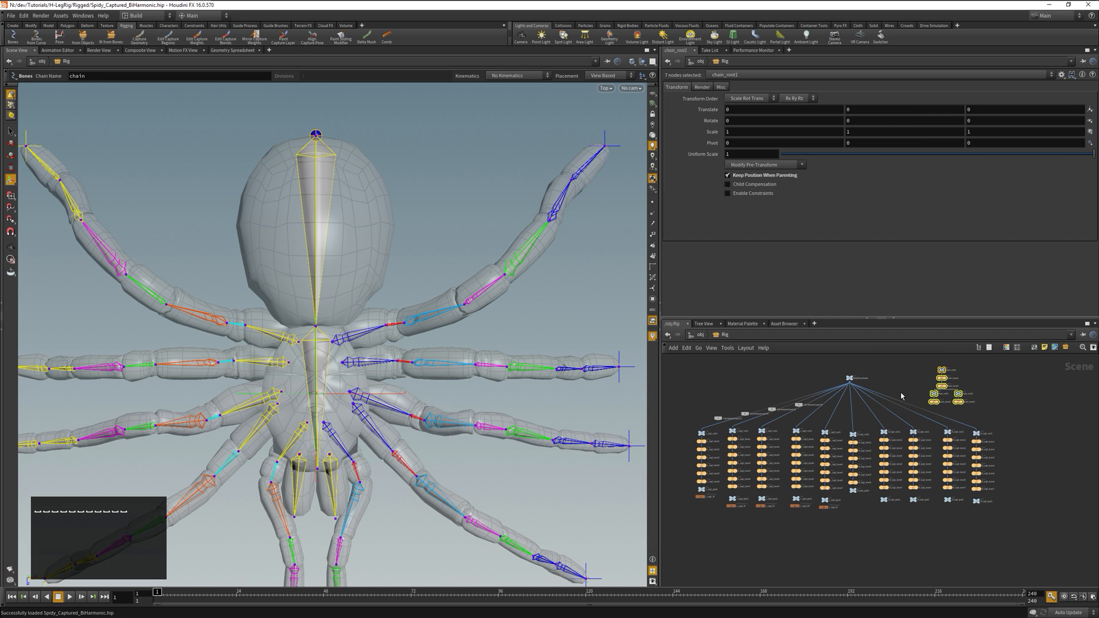
Step: Cut the connections between BodyPlaceHolder and the leg roots, and place the new body chain's nodes directly beneath the null
key("y")
left_click_drag(904, 369, 796, 393)
left_click_drag(943, 374, 851, 395)
scroll(883, 413, "up", 3)
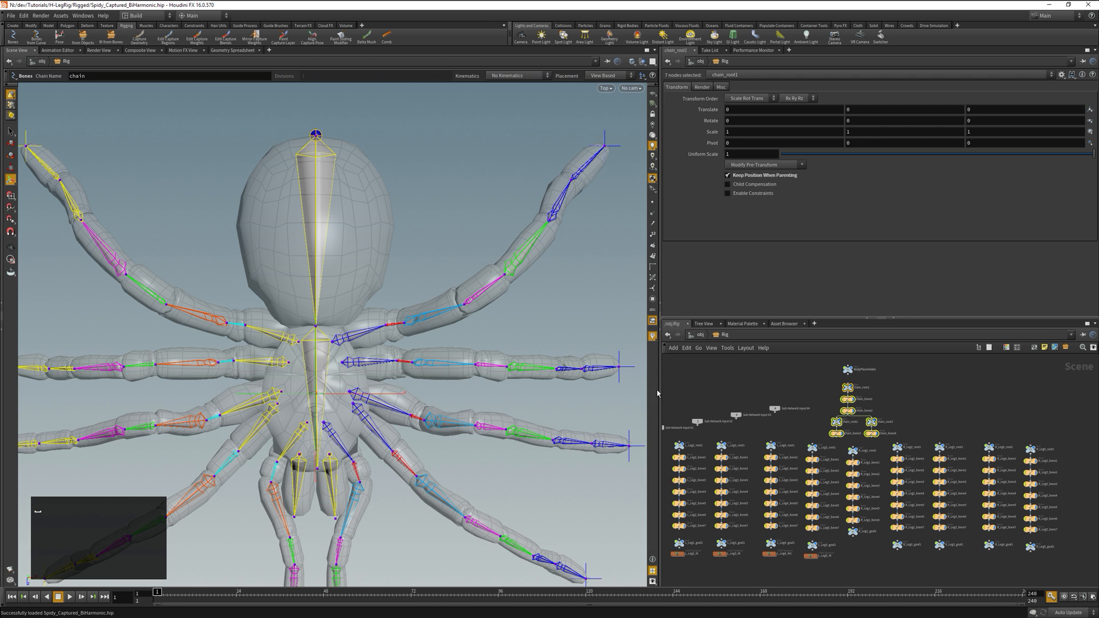
Step: Enlarge the network view temporarily, select all ten leg roots without the mouthpart roots, and parent them to chain_bone2
left_click_drag(657, 394, 351, 394)
left_click_drag(649, 294, 649, 170)
scroll(713, 470, "up", 2)
left_click_drag(990, 299, 367, 336)
left_click_drag(660, 300, 873, 250, "ctrl")
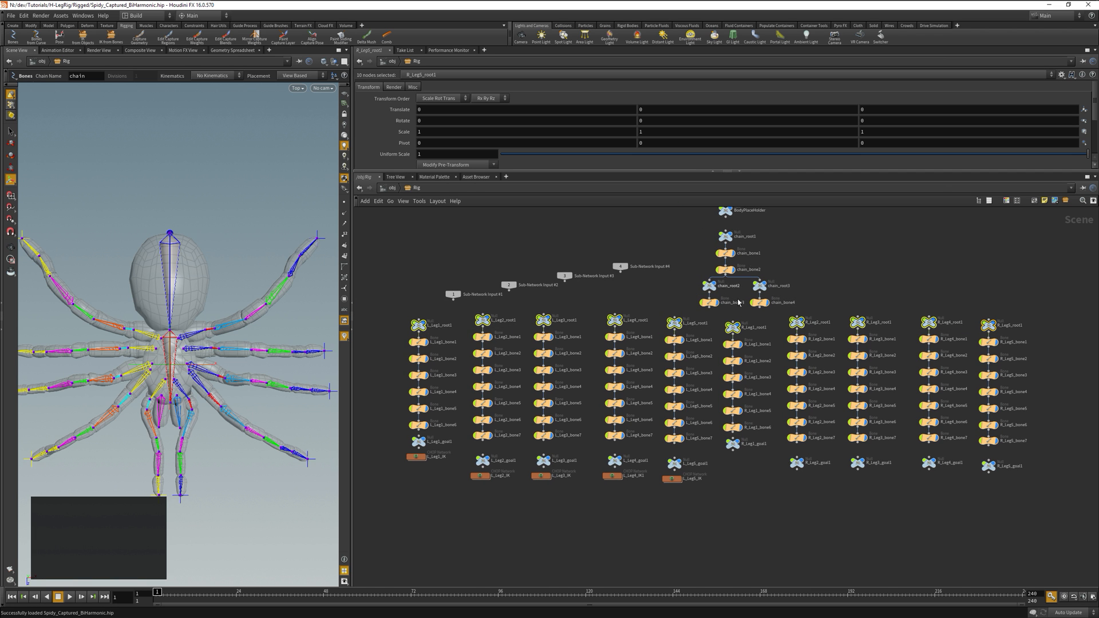
left_click(733, 322)
left_click(725, 275)
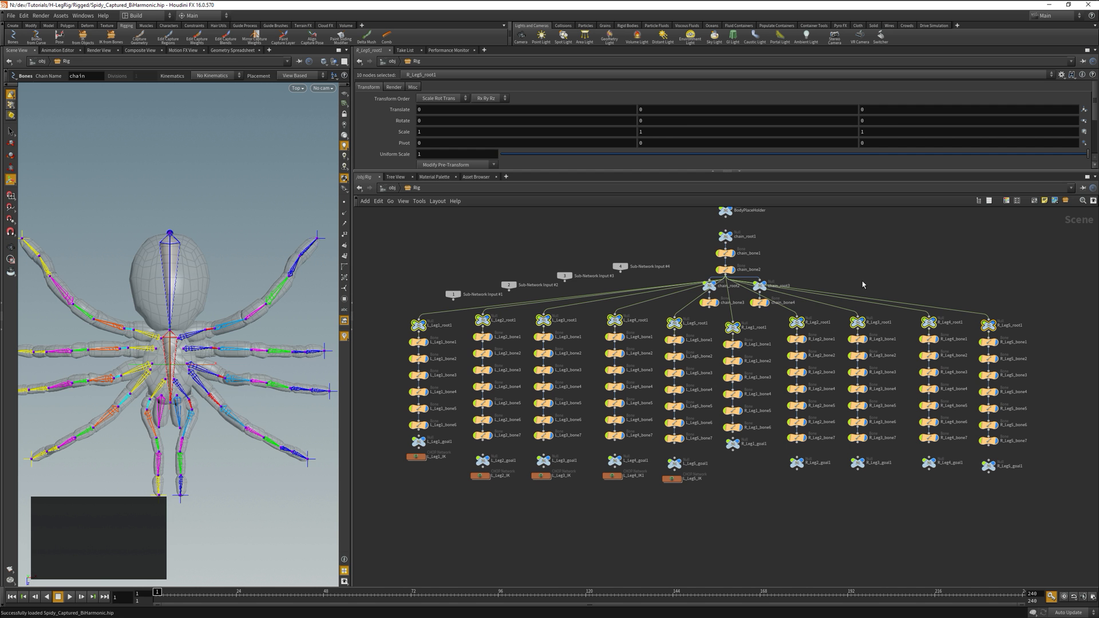
left_click_drag(351, 410, 670, 349)
left_click_drag(816, 171, 816, 357)
Step: Rotate the front body bone in the perspective view as a test and undo the rotation
key("space+1")
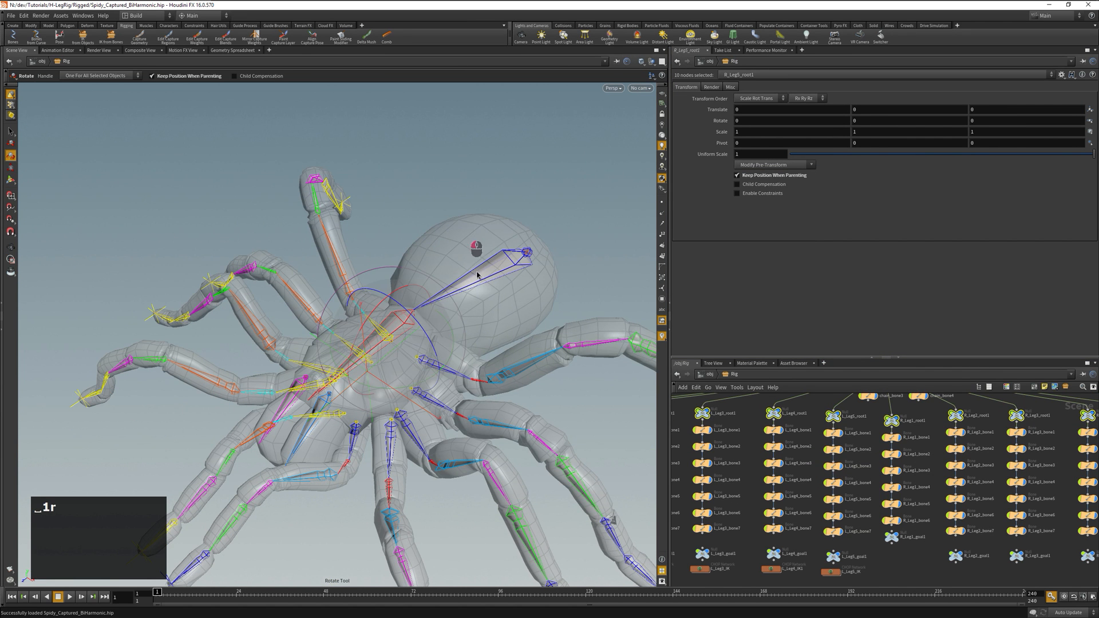
key("r")
left_click_drag(519, 217, 527, 206)
key("ctrl+z")
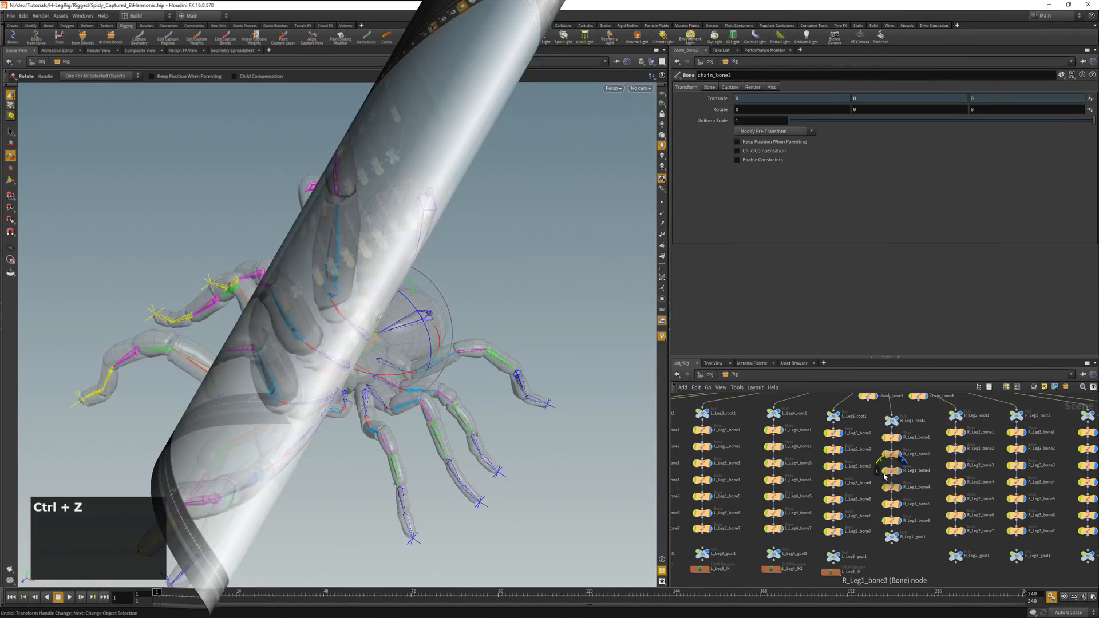
Step: Rename the body chain's nodes below BodyPlaceHolder as body_root, body_bone1 and body_bone2
middle_click_drag(876, 411, 887, 554)
scroll(924, 490, "up", 2)
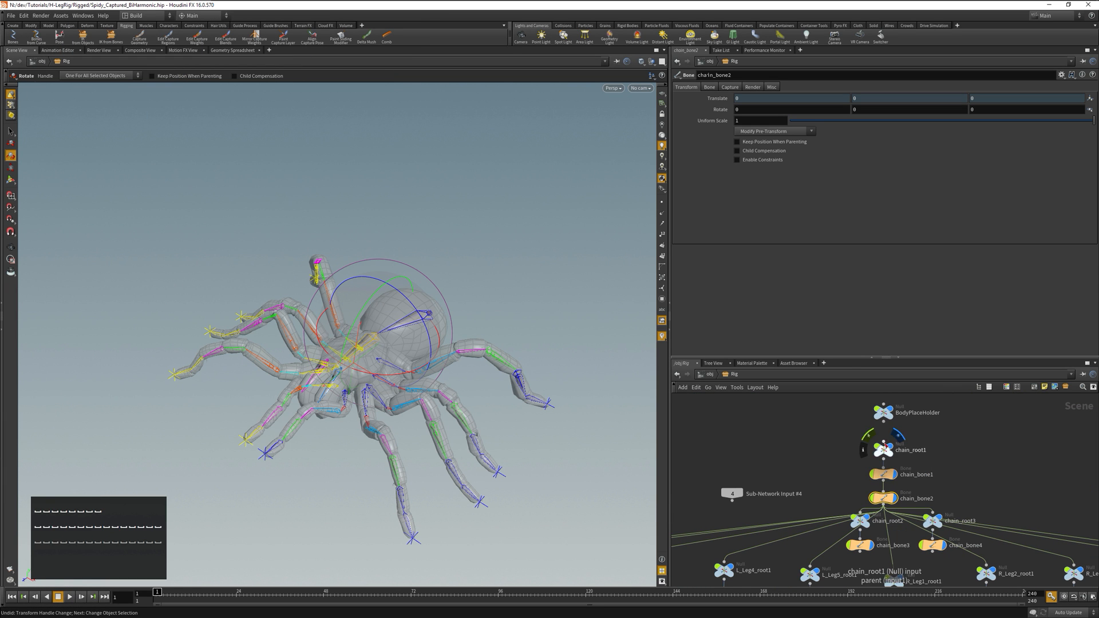
left_click(909, 451)
key("ctrl+a")
type("body_root")
left_click(916, 474)
key("ctrl+a")
type("body_bone1")
left_click(916, 499)
key("ctrl+a")
type("body_bone2")
Step: Rename the two mouthpart root nulls chain_root2 and chain_root3 as mouth_L_root and mouth_R_root
left_click(861, 521)
left_click_drag(366, 275, 349, 378, "alt")
left_click(887, 521)
type("mouth_L_root")
key("Return")
left_click(950, 522)
key("ctrl+a")
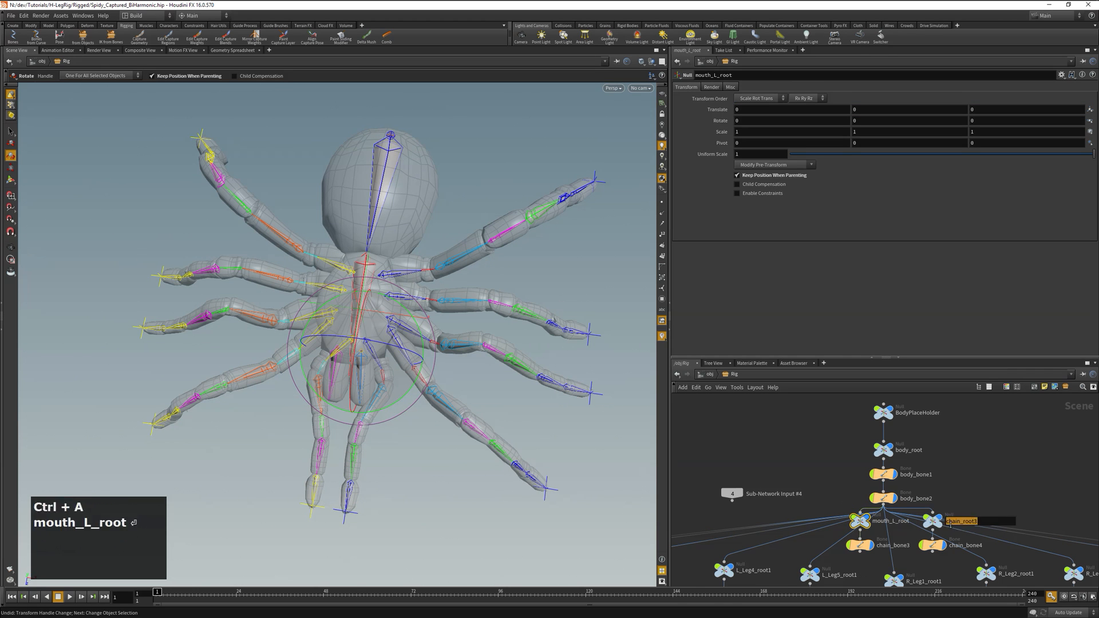
type("mouth_R_root")
key("Return")
Step: Rename the bone beneath mouth_L_root as mouth_L_bone1
left_click(885, 545)
key("ctrl+a")
type("mouth")
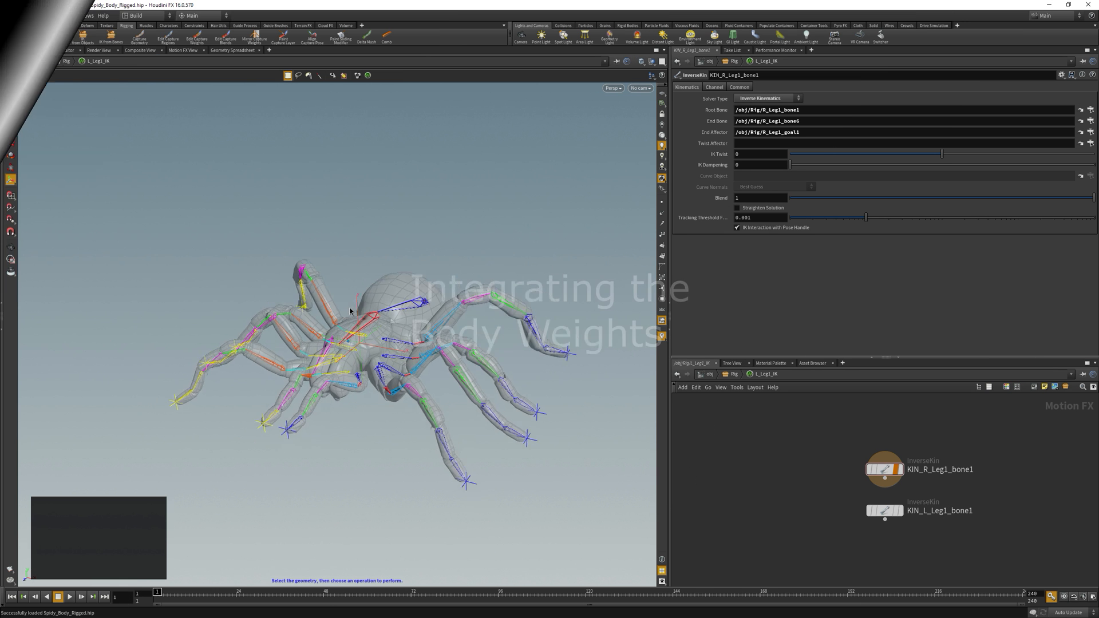
Step: Go up to the object level, enter the Rig subnetwork, test-rotate body_bone1 in the perspective view and undo it
left_click_drag(326, 321, 292, 287, "alt")
key("u")
key("u")
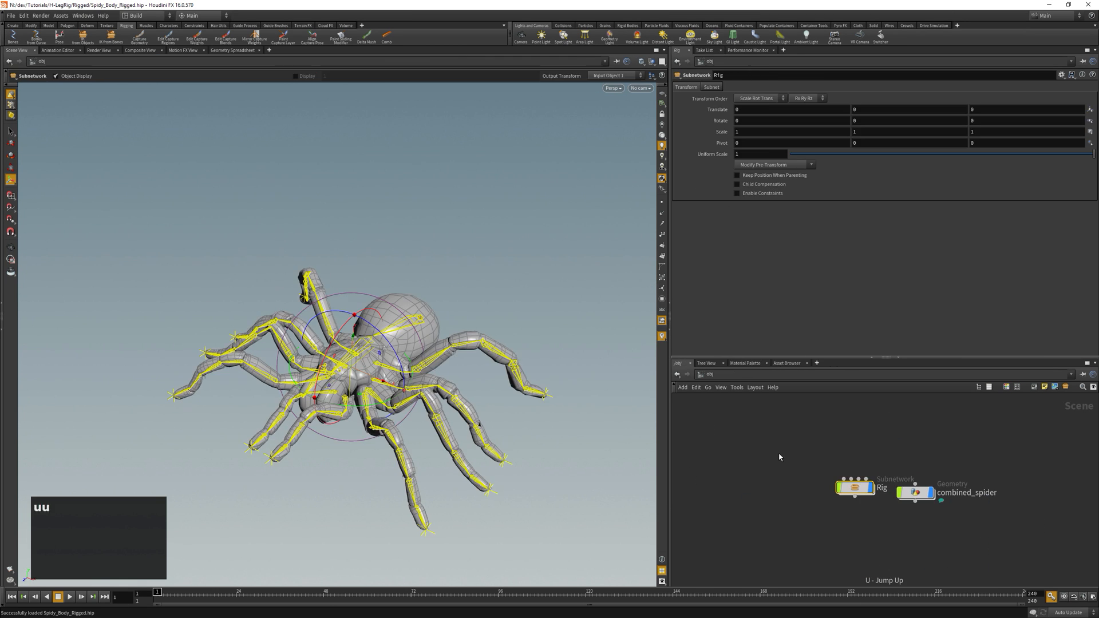
left_click_drag(465, 394, 266, 360, "alt")
double_click(252, 348)
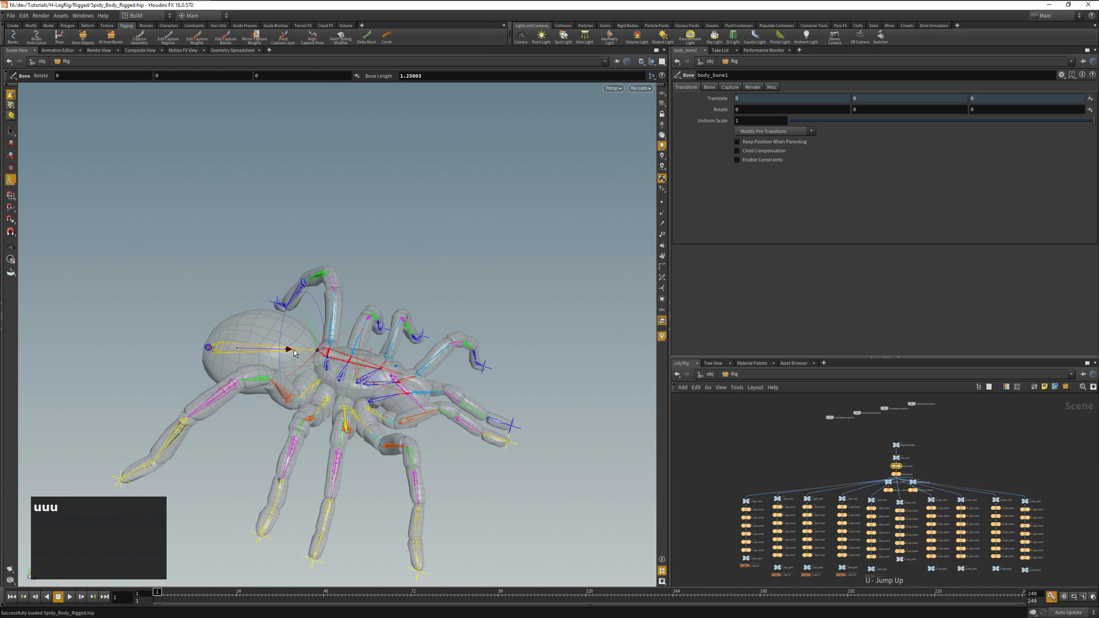
key("r")
left_click_drag(229, 307, 259, 325)
key("ctrl+z")
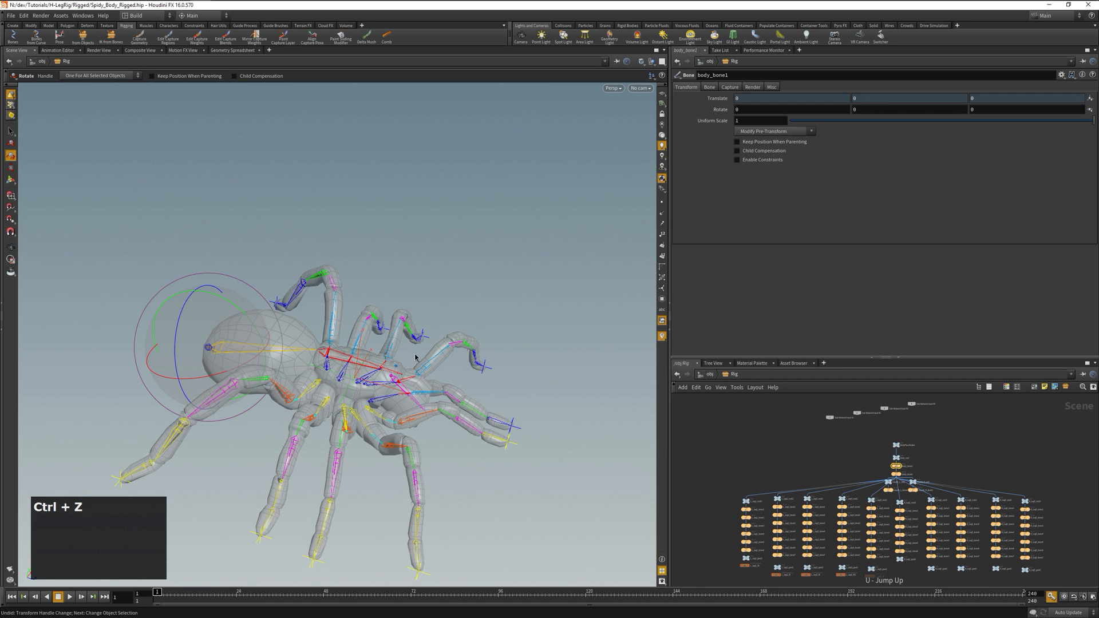
Step: Inside the combined_spider geometry, delete the visibility1 and grp_Body nodes and select the capture_cache1 node
key("Escape")
key("u")
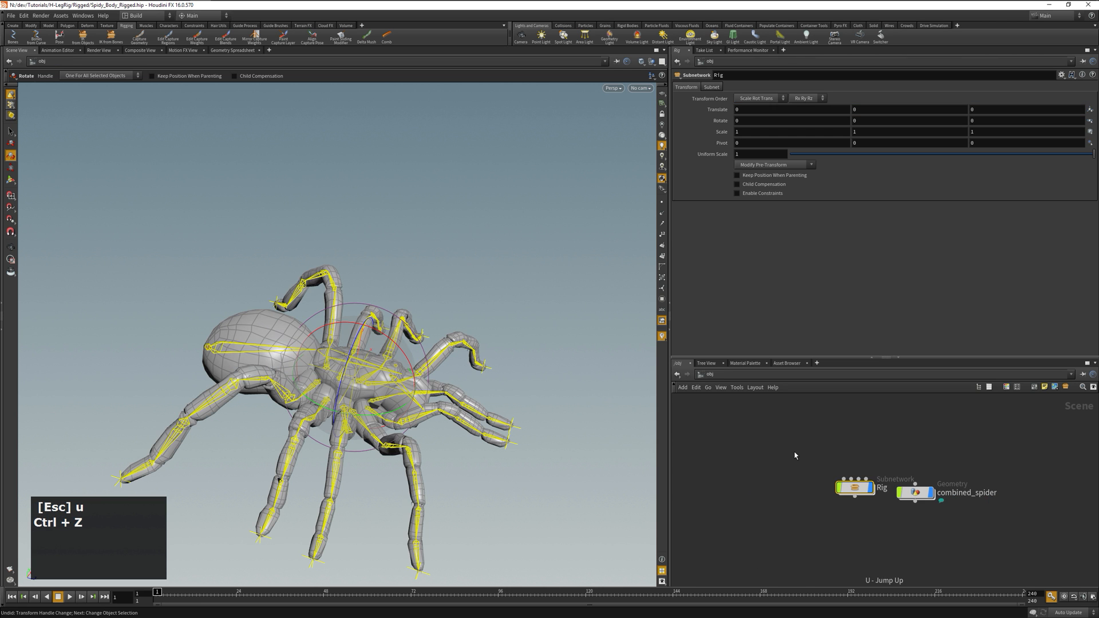
double_click(915, 491)
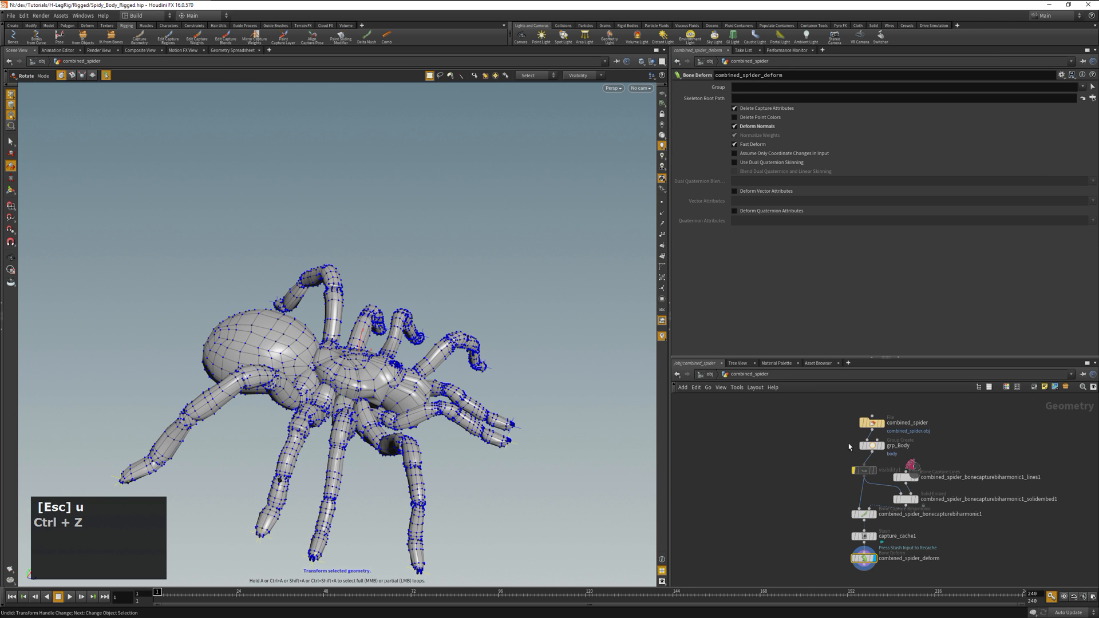
left_click_drag(872, 422, 853, 409)
left_click_drag(876, 448, 863, 445)
scroll(862, 445, "up", 1)
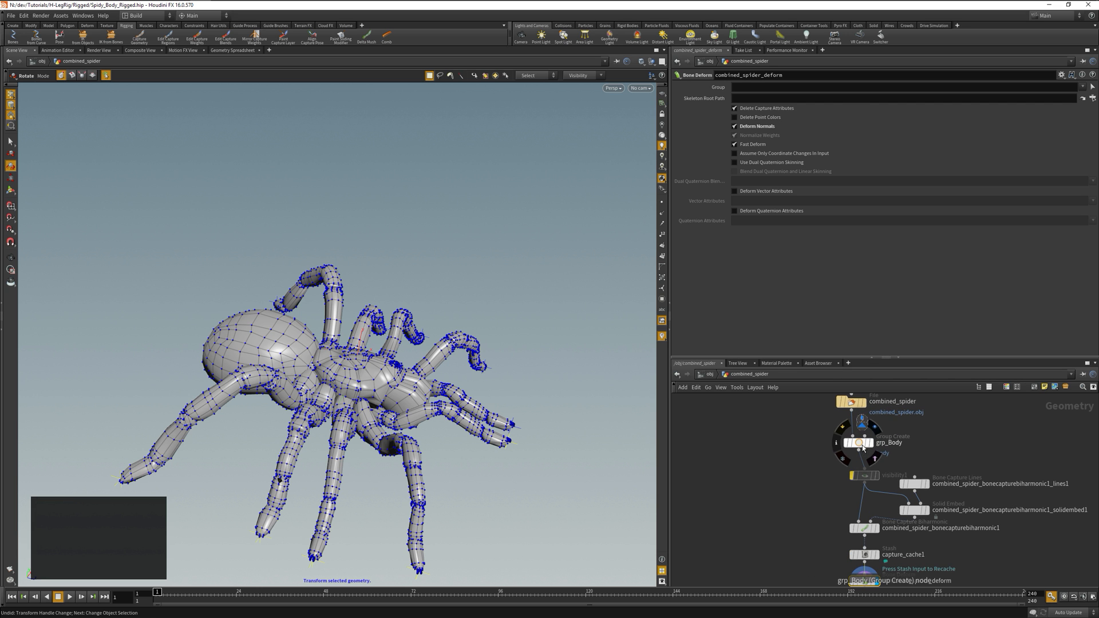
left_click(865, 480)
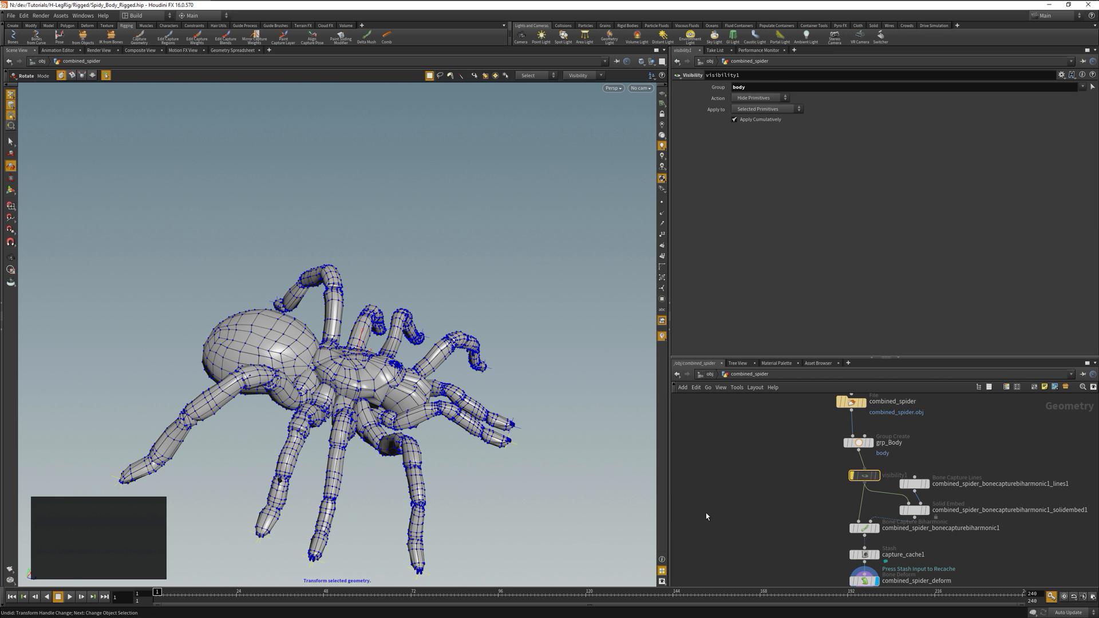
key("Delete")
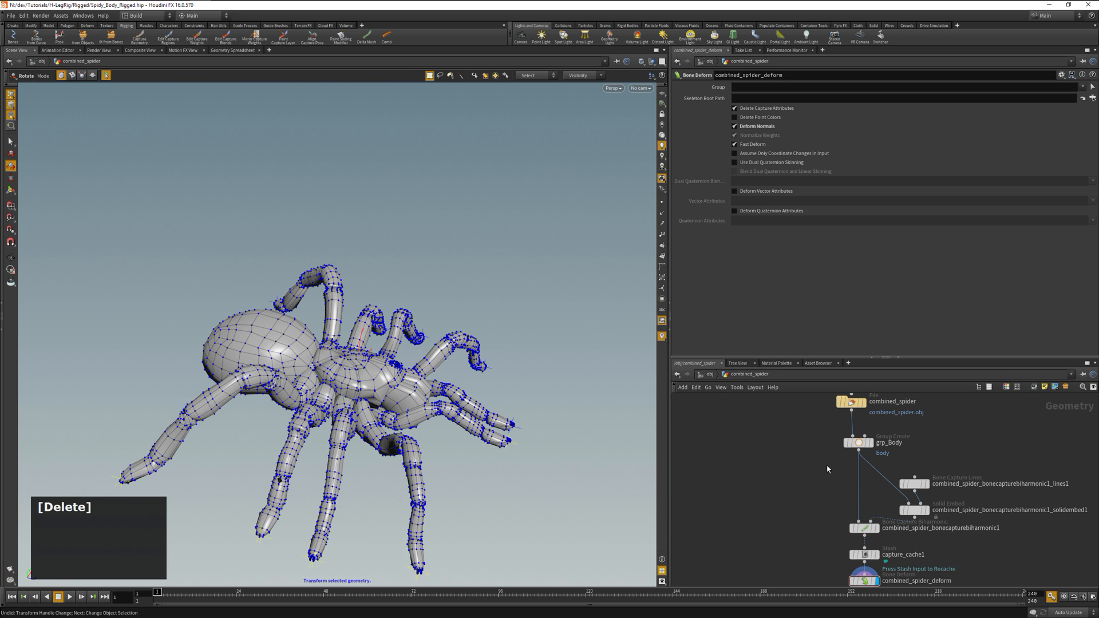
left_click(865, 444)
key("Delete")
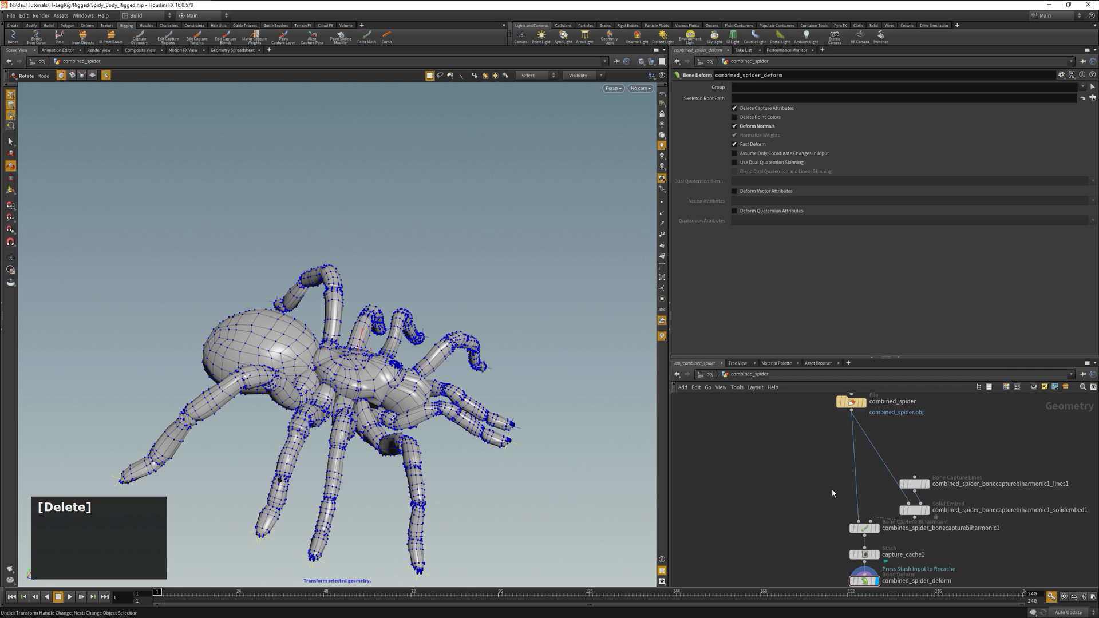
left_click(865, 555)
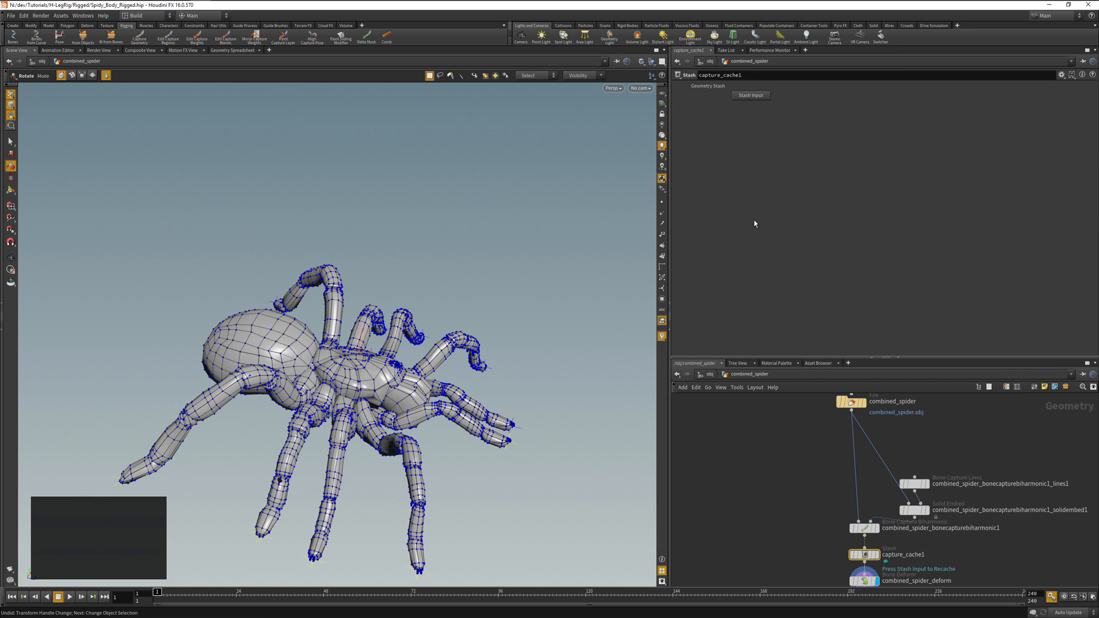
Step: Return to the rig, test-rotate body_bone1 about 5.8 degrees around Y and then the front body bone, and undo the rotations
key("u")
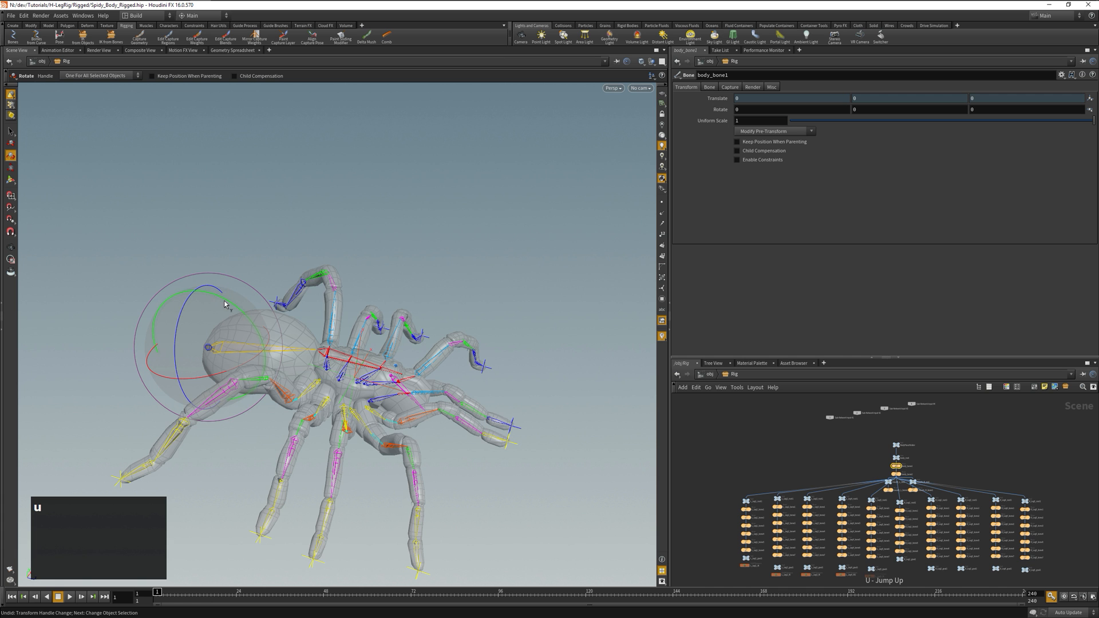
mouse_move(224, 303)
left_mouse_down()
mouse_move(215, 294)
mouse_move(251, 310)
mouse_move(224, 295)
mouse_move(232, 299)
left_mouse_up()
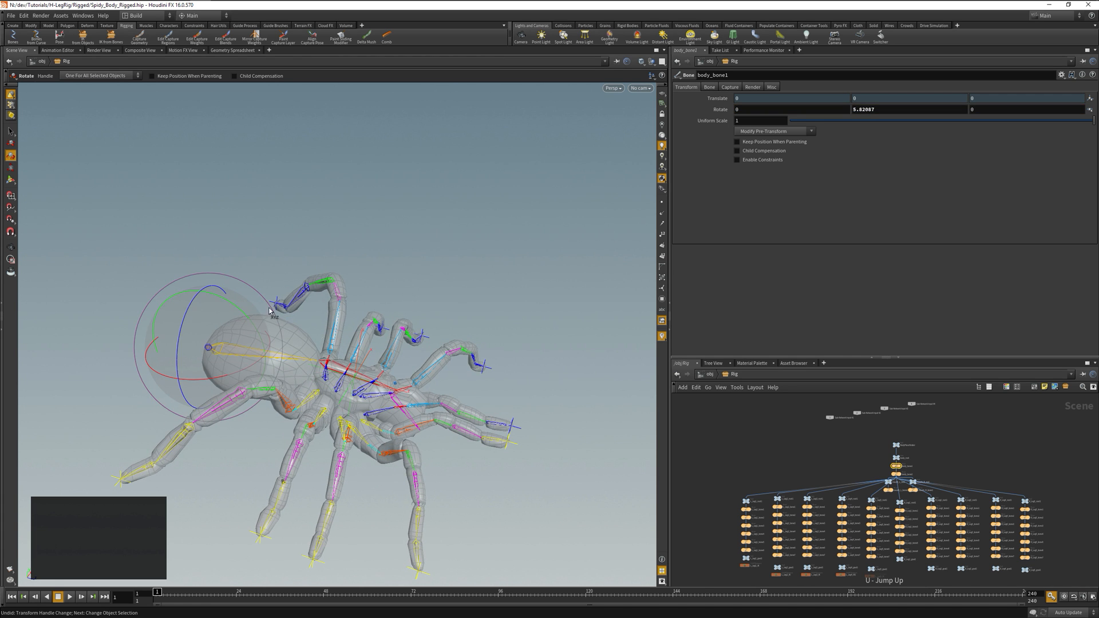
left_click(342, 372)
mouse_move(356, 324)
left_mouse_down()
mouse_move(324, 306)
mouse_move(347, 329)
left_mouse_up()
key("ctrl+z")
key("ctrl+z")
key("ctrl+z")
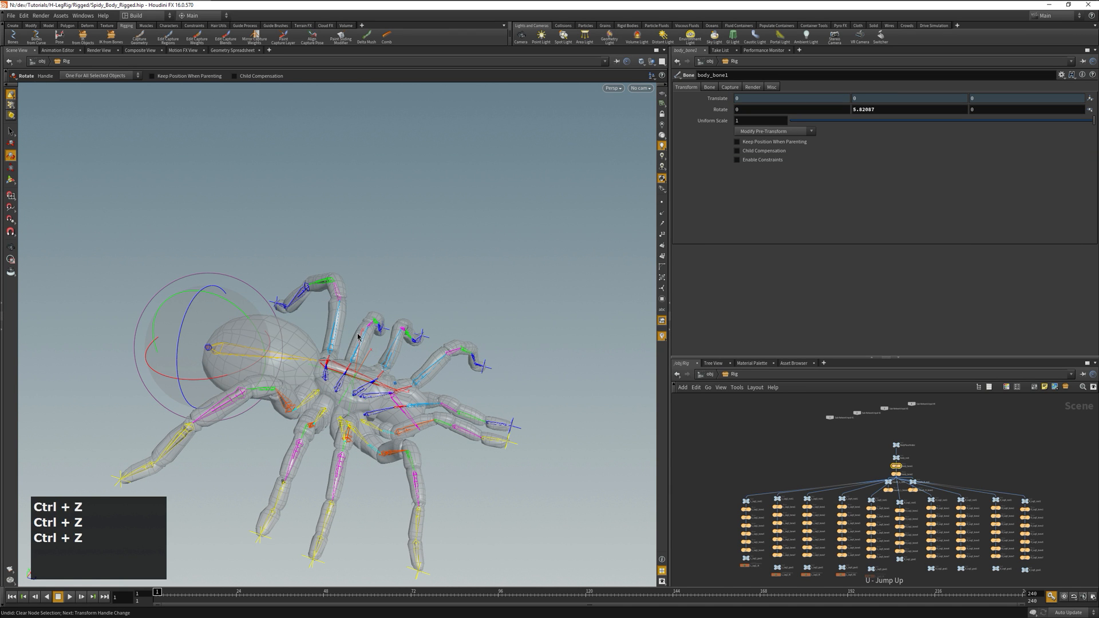
key("ctrl+z")
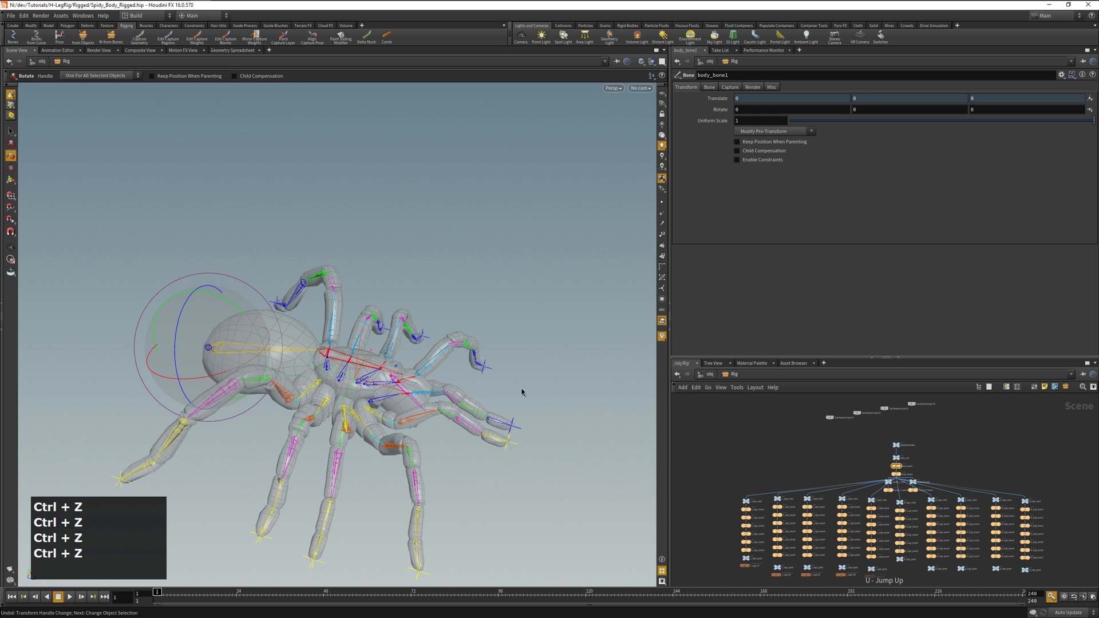
Step: Test the front leg by moving L_Leg1_goal1 in toward the body, and undo the move
left_click(514, 429)
key("t")
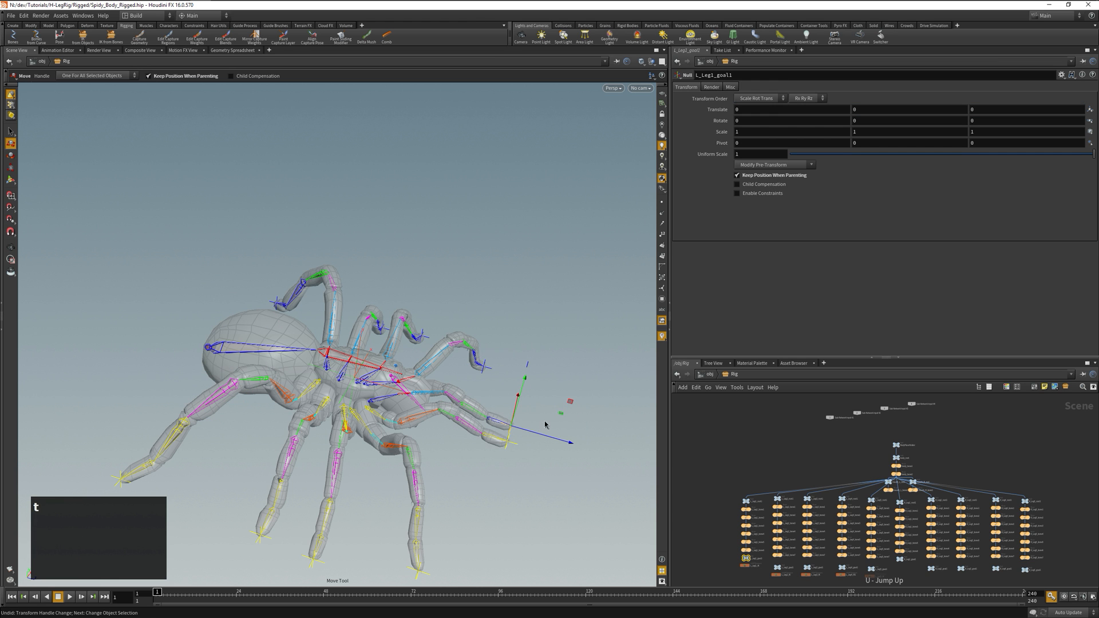
left_click_drag(557, 420, 435, 357)
key("ctrl+z")
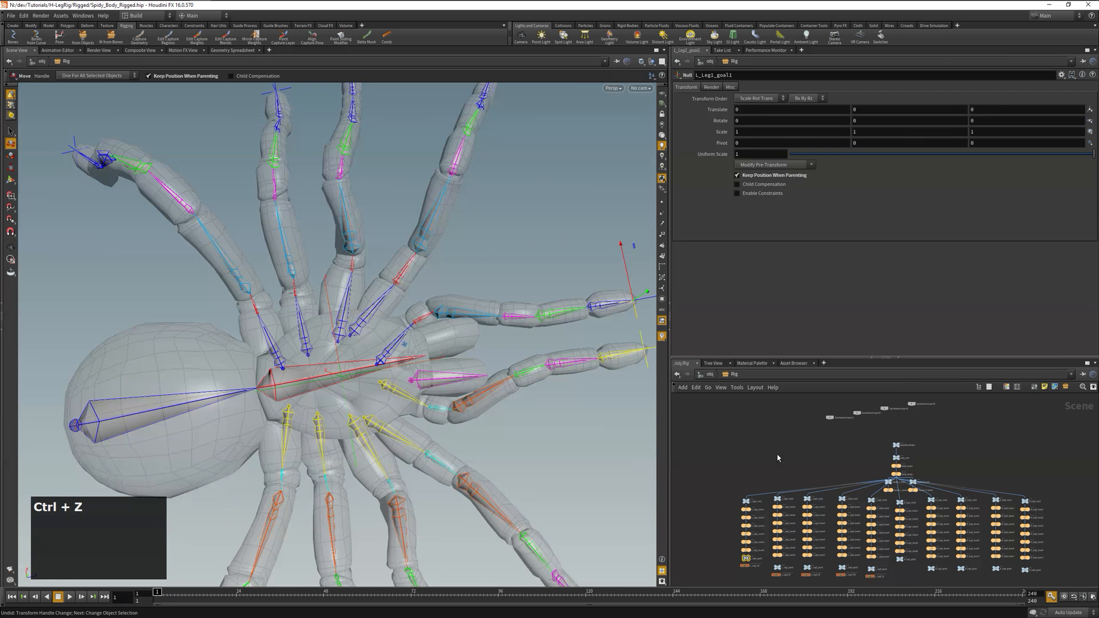
Step: Select mouth_L_bone1, rotate it in the perspective view as a test, and undo the rotation
scroll(905, 464, "up", 5)
left_click(858, 543)
key("Escape")
key("r")
left_click_drag(409, 337, 358, 356)
key("ctrl+z")
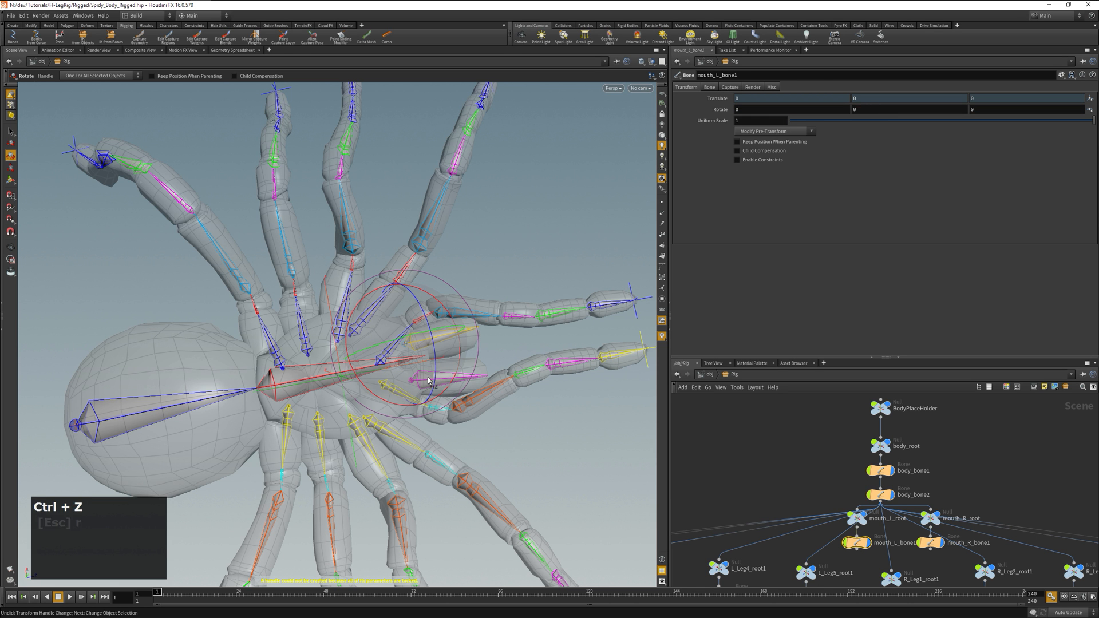
key("ctrl+z")
Step: Rotate mouth_R_bone1 about 40 degrees around Y as a test and undo the rotation
left_click(434, 379)
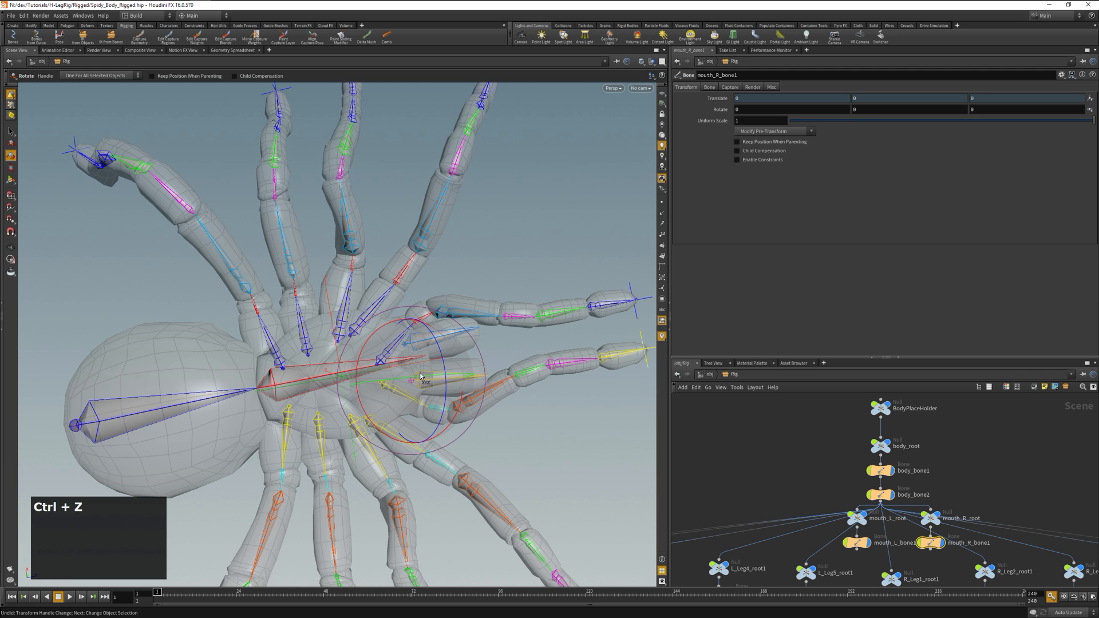
left_click_drag(416, 381, 388, 382)
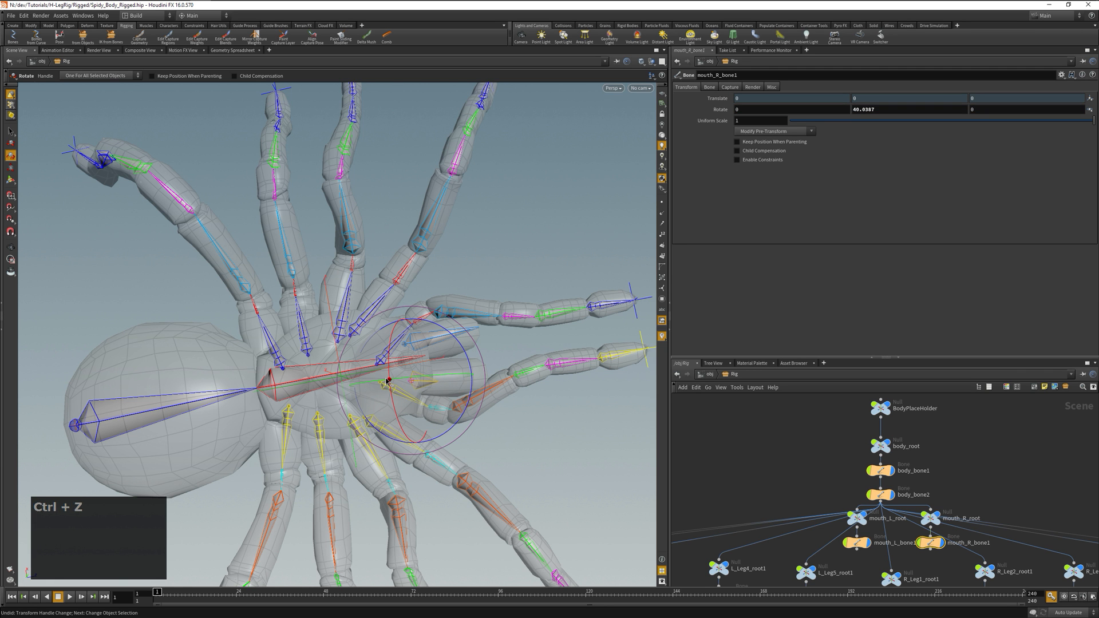
key("ctrl+z")
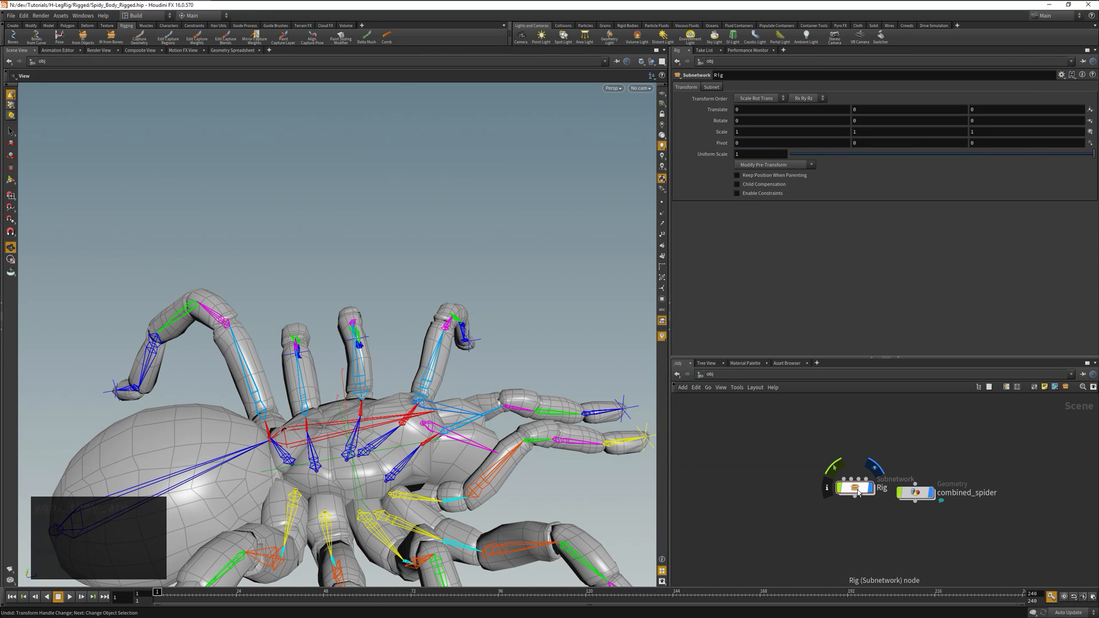
Step: In combined_spider, add body_bone1, body_bone2, mouth_L_bone1 and mouth_R_bone1 to the Bone Capture Lines node's Extra Regions alongside the leg bones
double_click(913, 494)
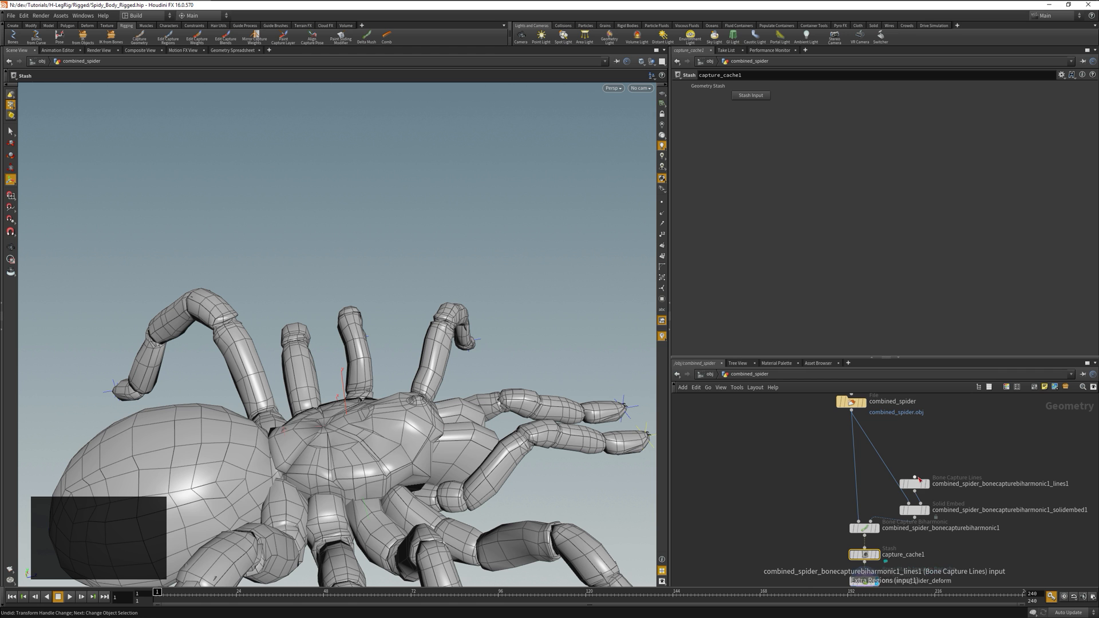
mouse_move(916, 489)
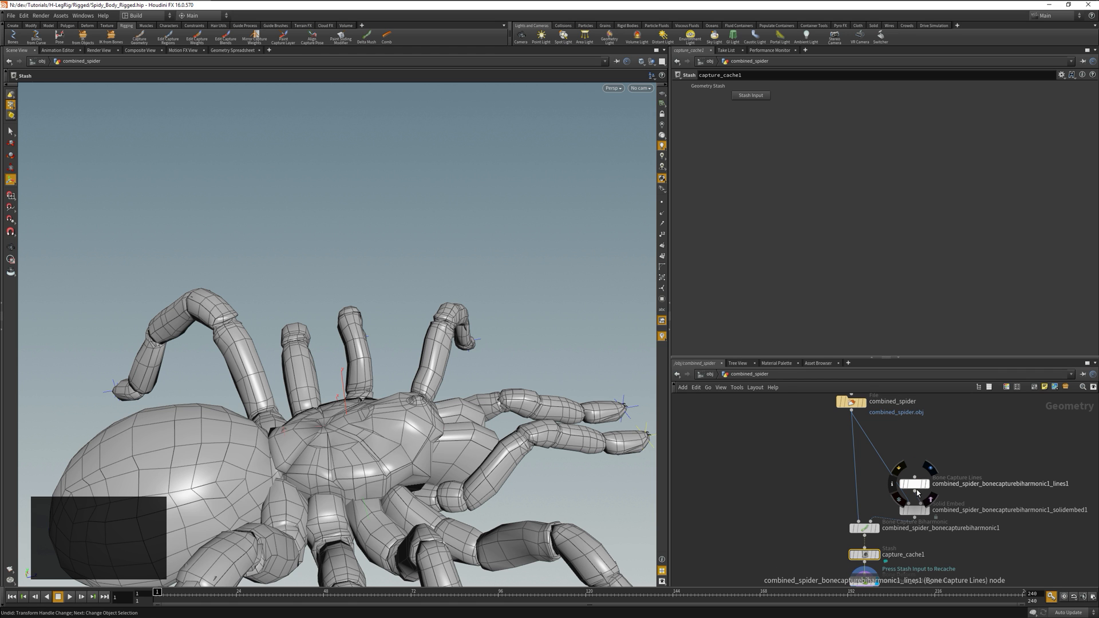
left_click(916, 490)
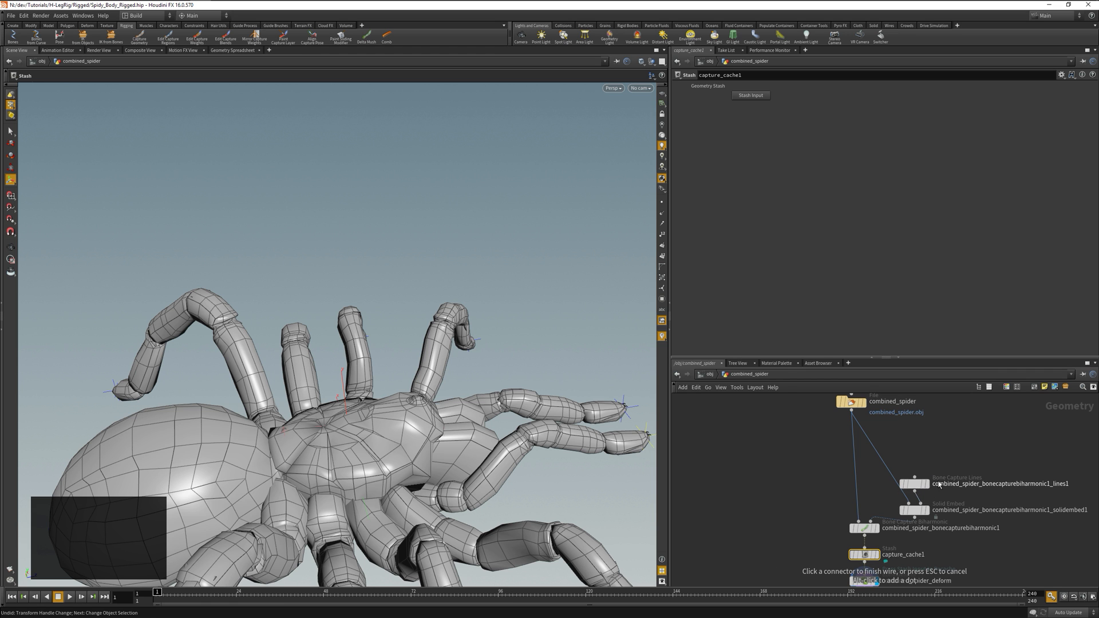
left_click(933, 456)
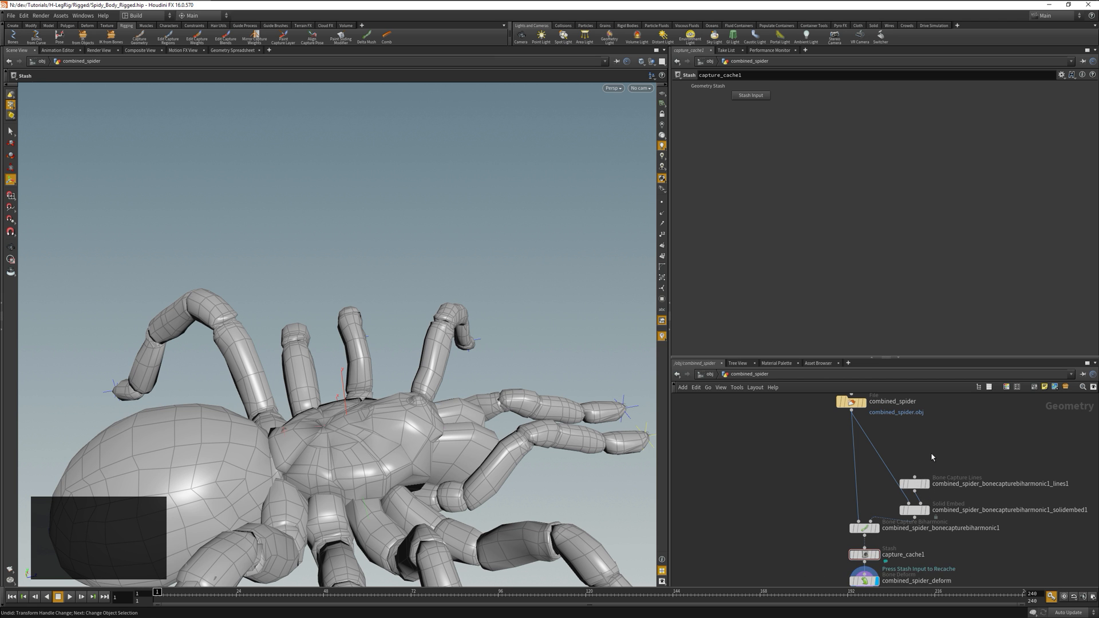
left_click(917, 485)
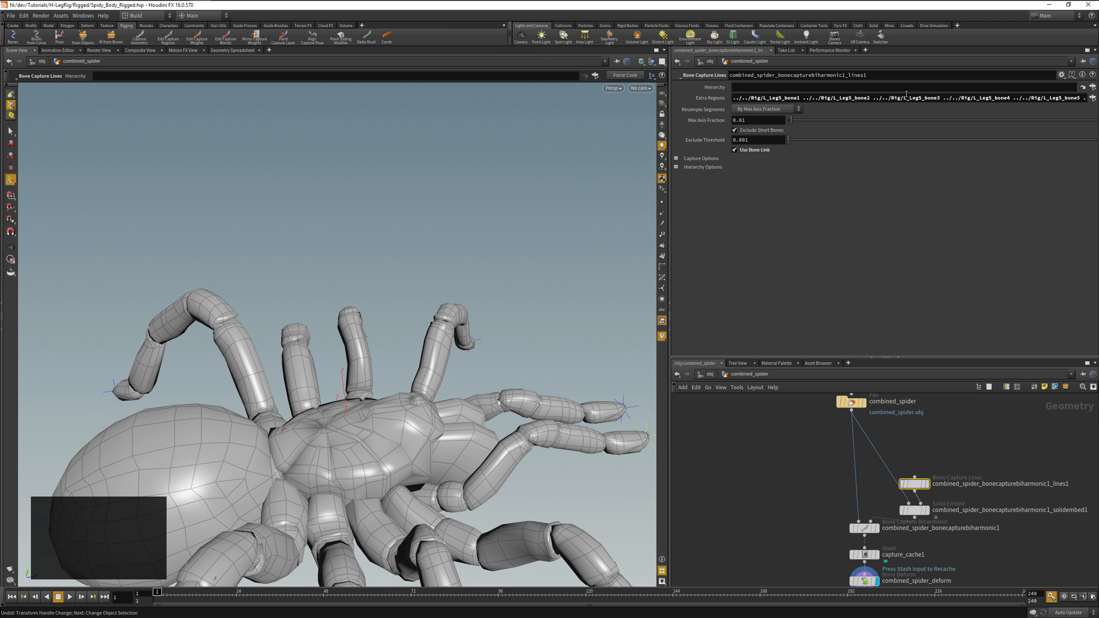
left_click(1092, 99)
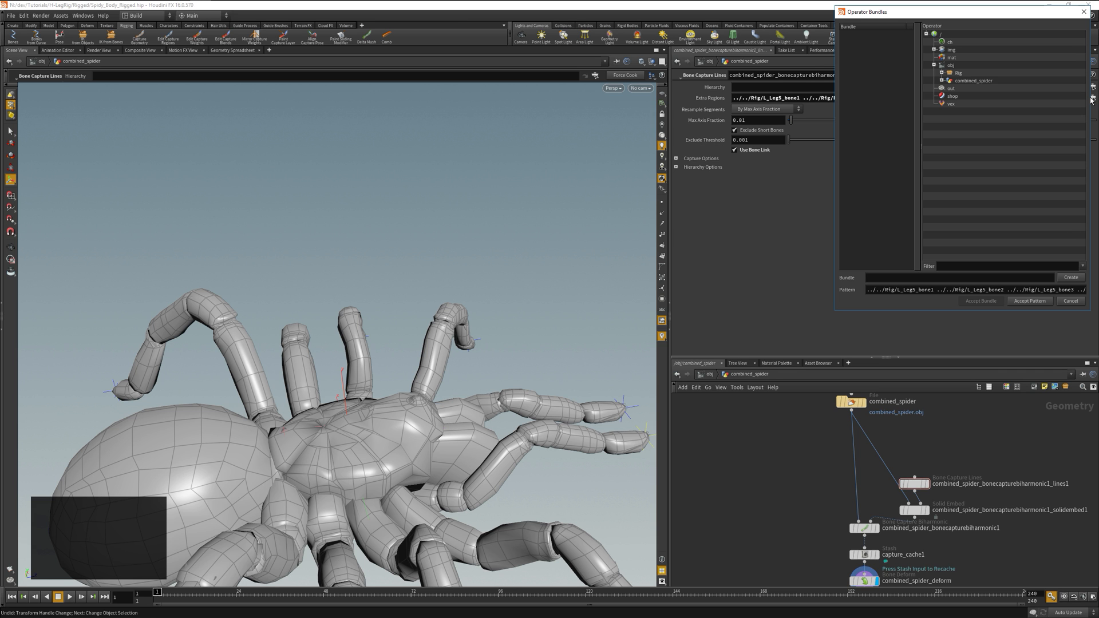
left_click(942, 72)
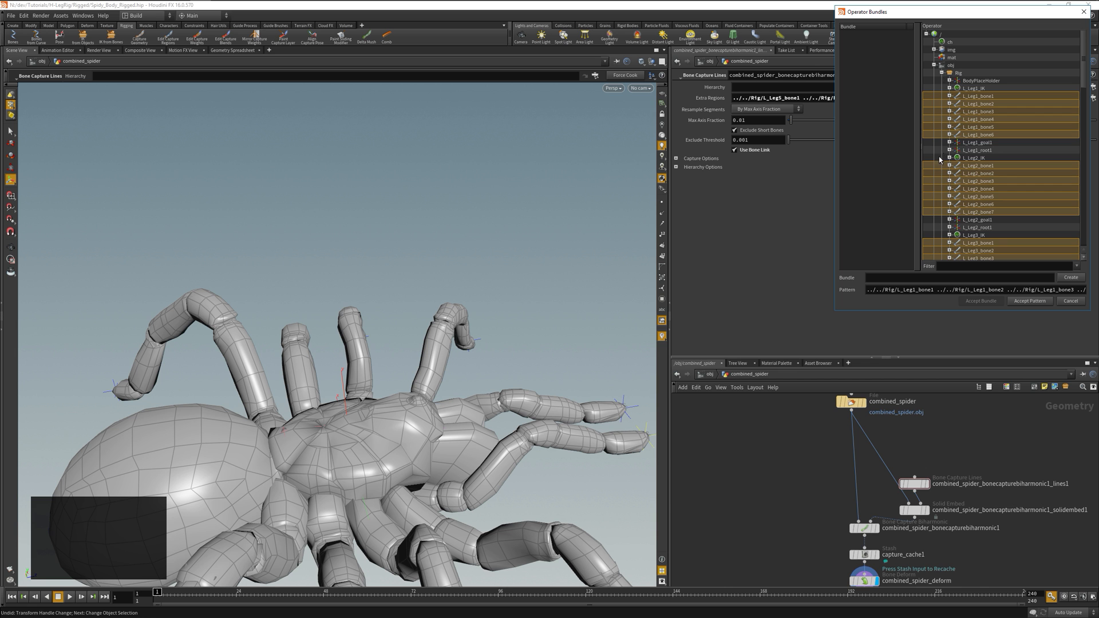
scroll(987, 133, "down", 15)
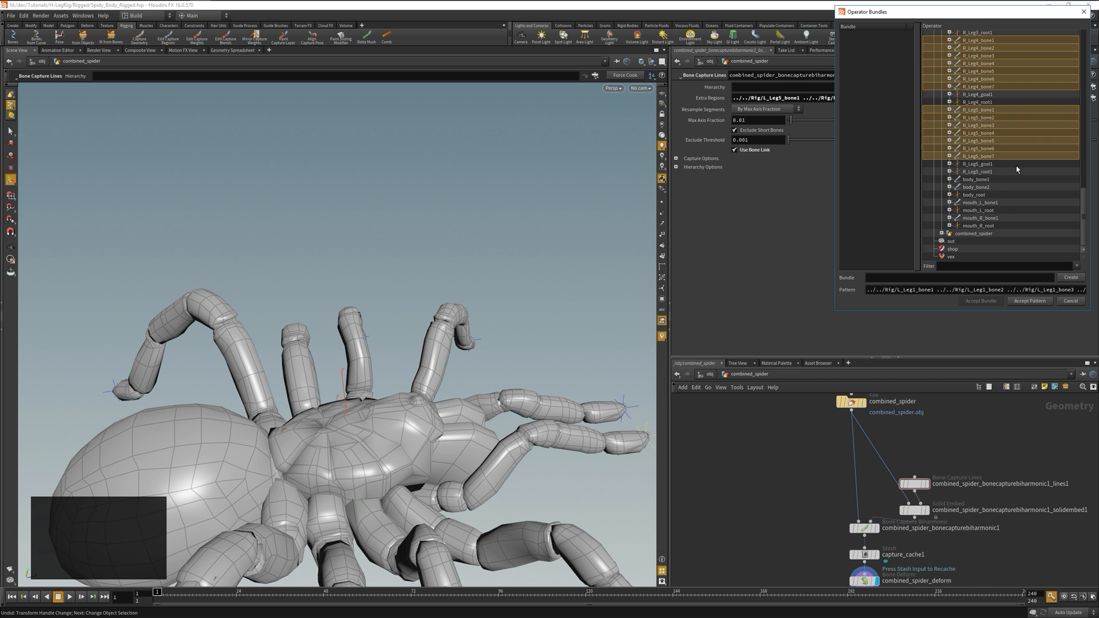
left_click(993, 204, "ctrl")
left_click(999, 220, "ctrl")
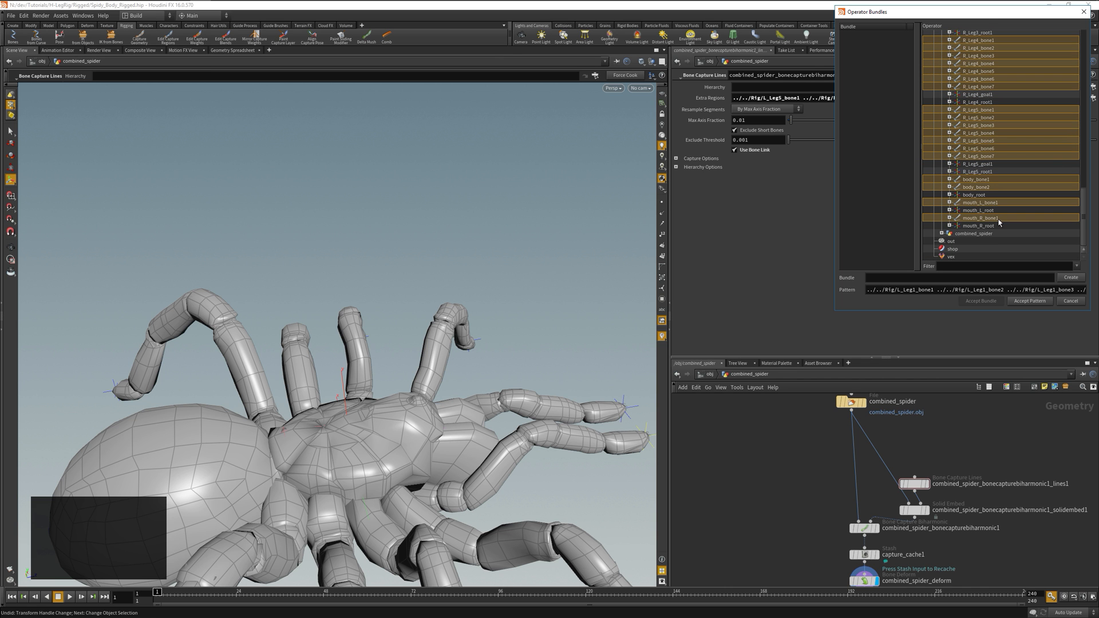
left_click(1023, 301)
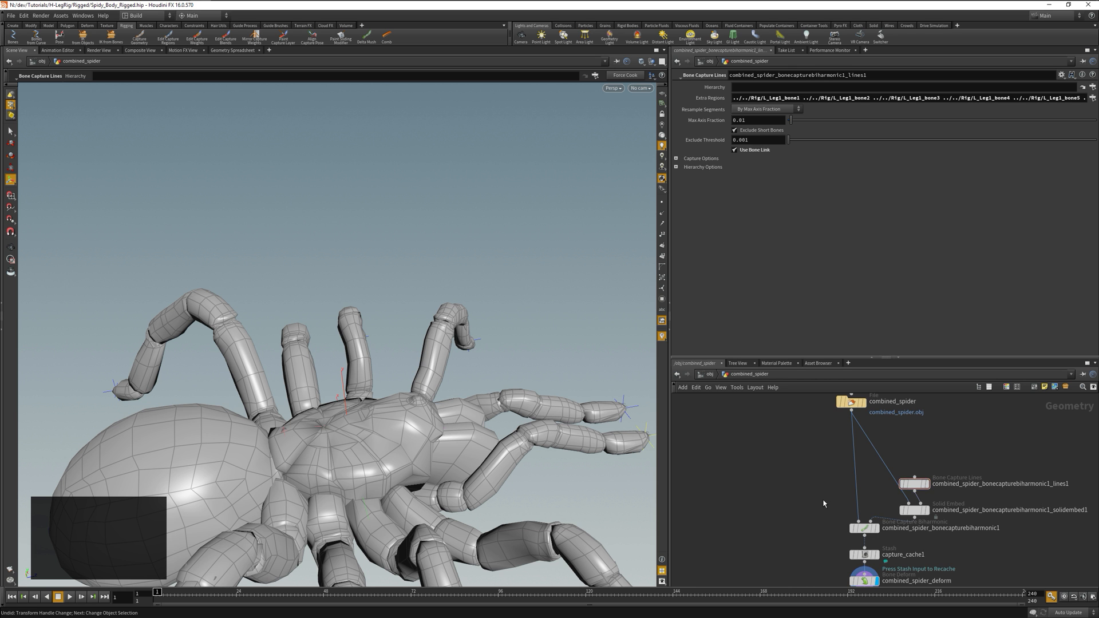
Step: Select the capture_cache1 stash node between the biharmonic capture and deform nodes
middle_click_drag(831, 496, 810, 410)
left_click(844, 469)
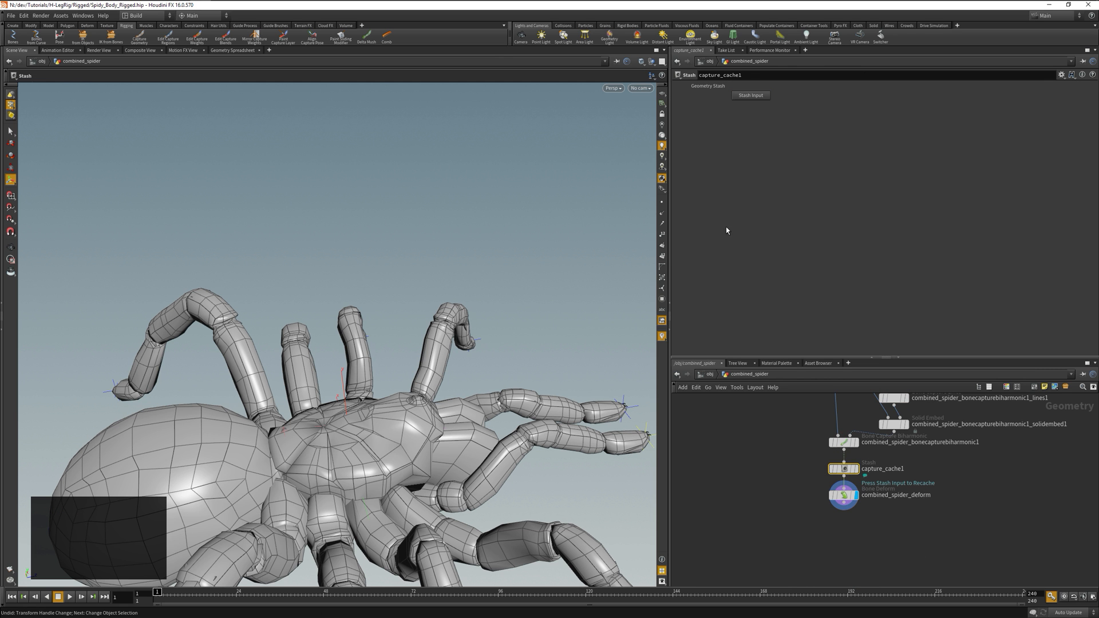
Step: Return to the rig, rotate mouth_L_bone1 to test its capture from above, and undo the rotation
key("u")
left_click(446, 419)
left_click_drag(450, 419, 426, 390, "alt")
key("r")
key("ctrl+z")
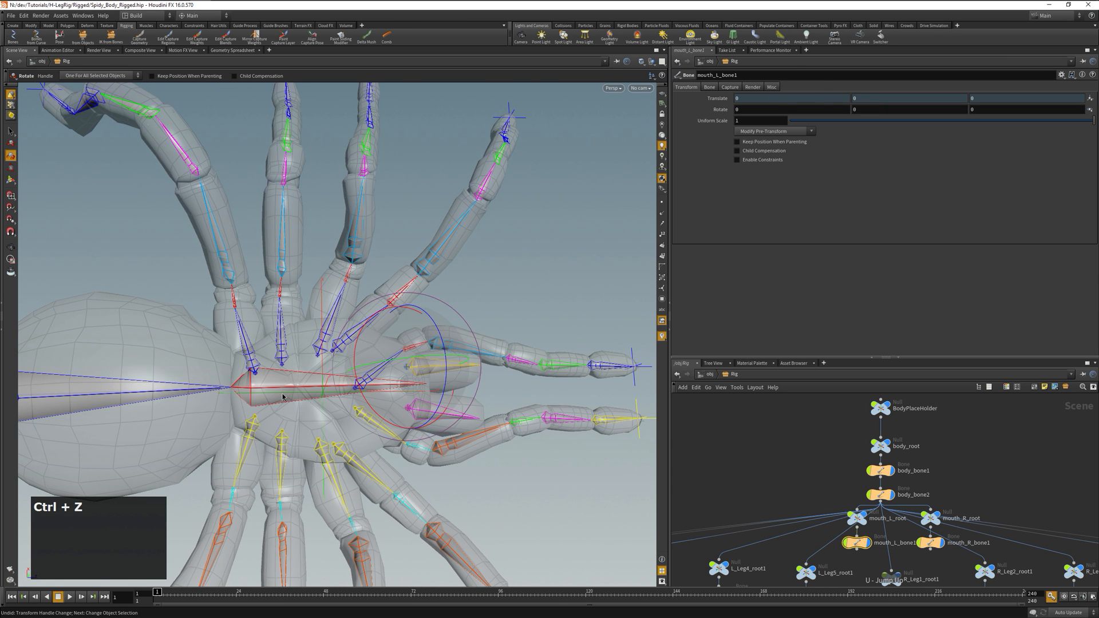
Step: Rotate BodyPlaceHolder to test how the whole spider deforms with the rig, and undo the rotations
left_click(319, 409)
left_click_drag(306, 452, 366, 487)
key("ctrl+z")
key("ctrl+z")
key("ctrl+z")
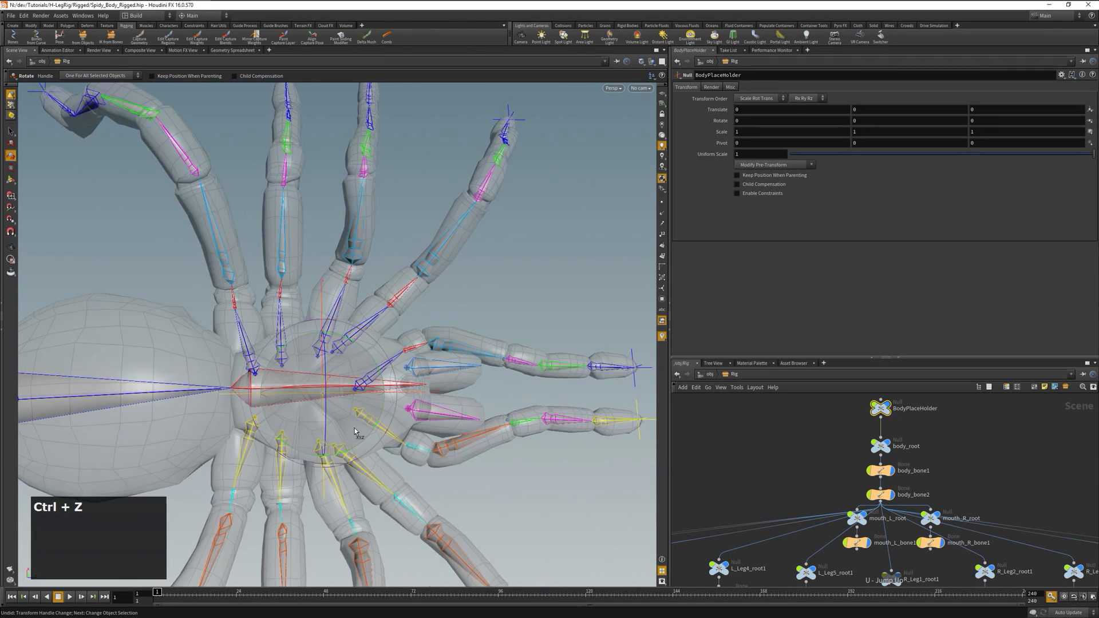
mouse_move(379, 355)
left_mouse_down()
mouse_move(355, 327)
mouse_move(391, 371)
left_mouse_up()
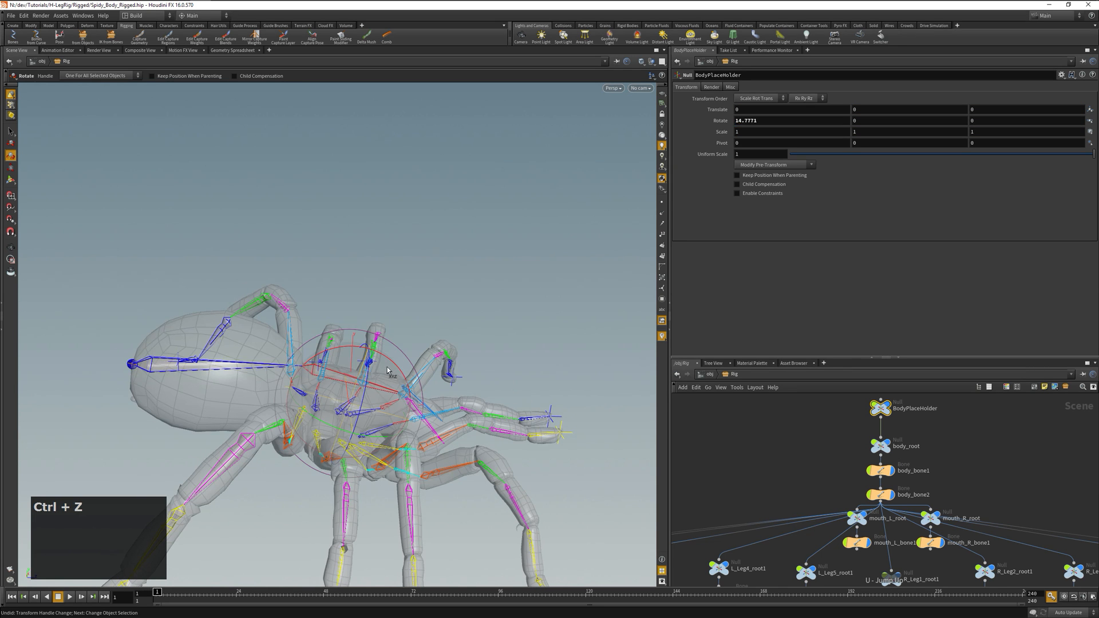
key("ctrl+z")
key("Escape")
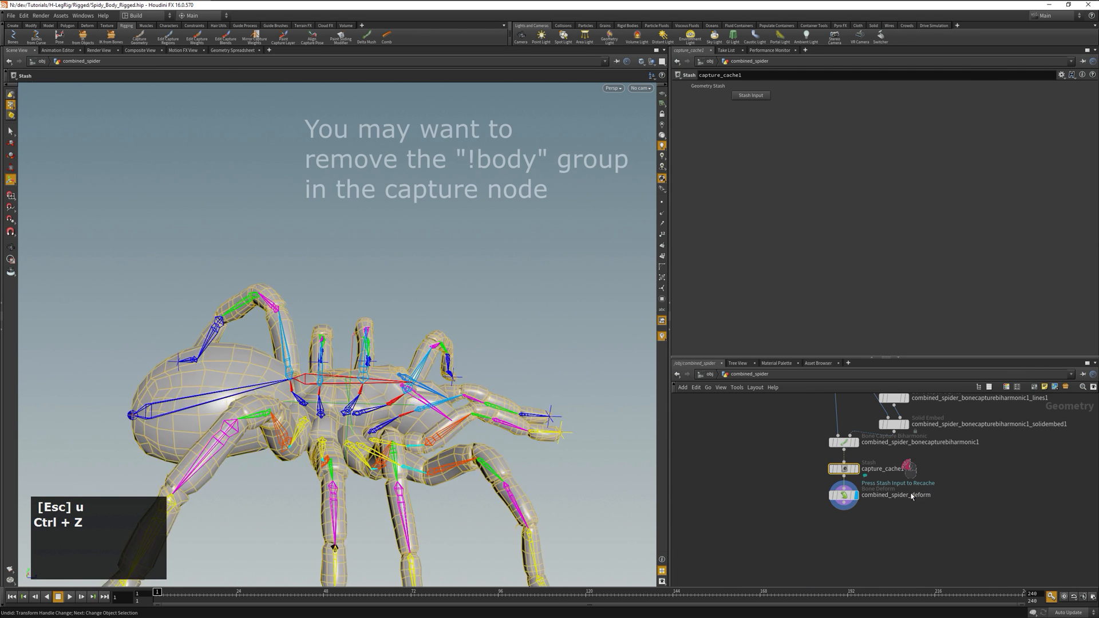
Step: Clear the "!body" group from combined_spider_bonecapturebiharmonic1 and select the capture_cache1 stash node
left_click(845, 448)
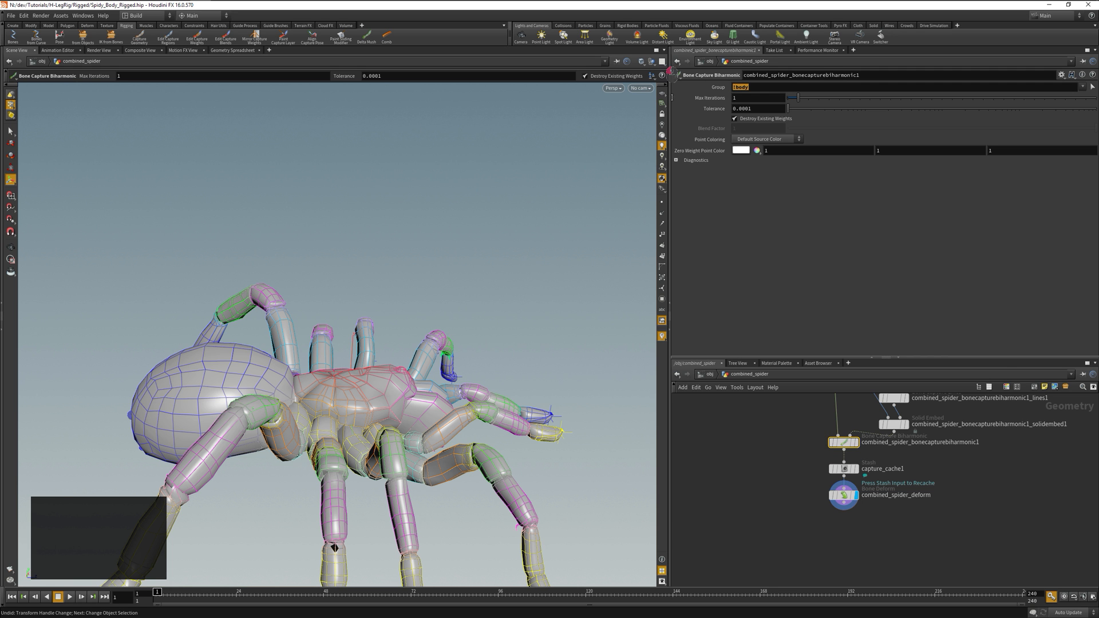
key("Delete")
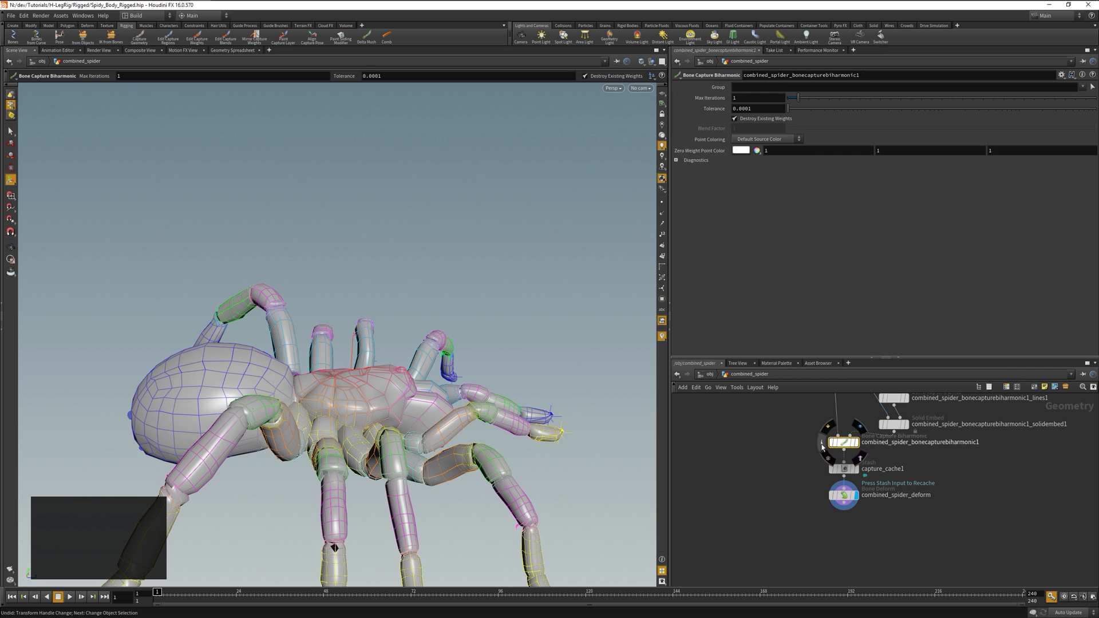
left_click(844, 469)
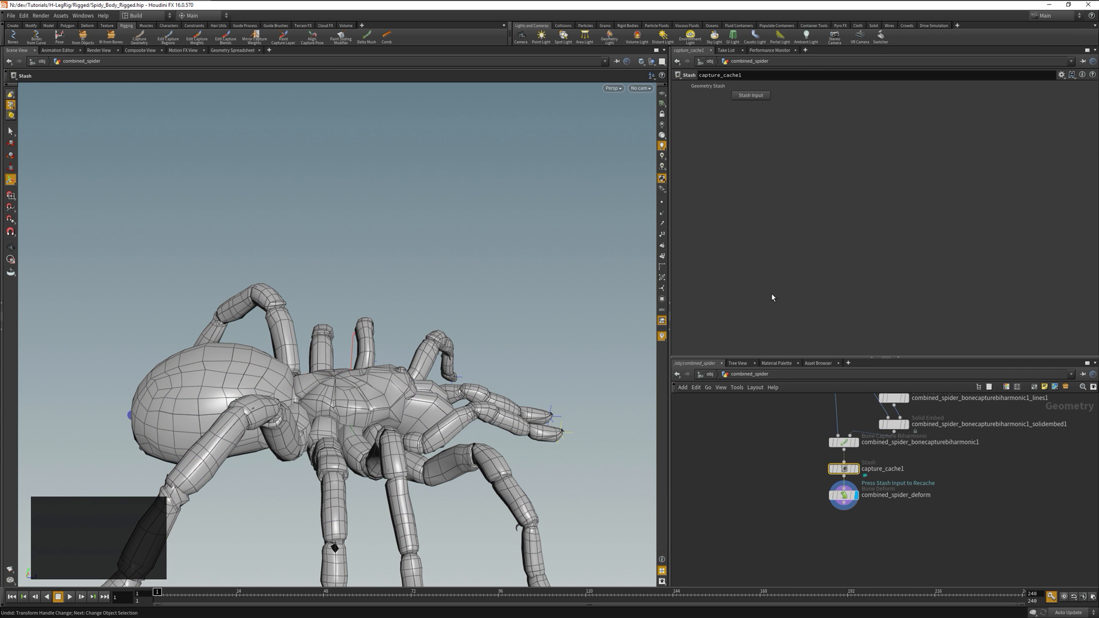
Step: Rotate a body bone and a mouthpart bone in the rig to test the updated capture, undoing each rotation
key("u")
left_click(388, 381)
key("r")
left_click_drag(310, 339, 238, 373)
key("ctrl+z")
left_click(446, 419)
left_click_drag(468, 375, 386, 355)
key("ctrl+z")
key("Escape")
key("Escape")
key("u")
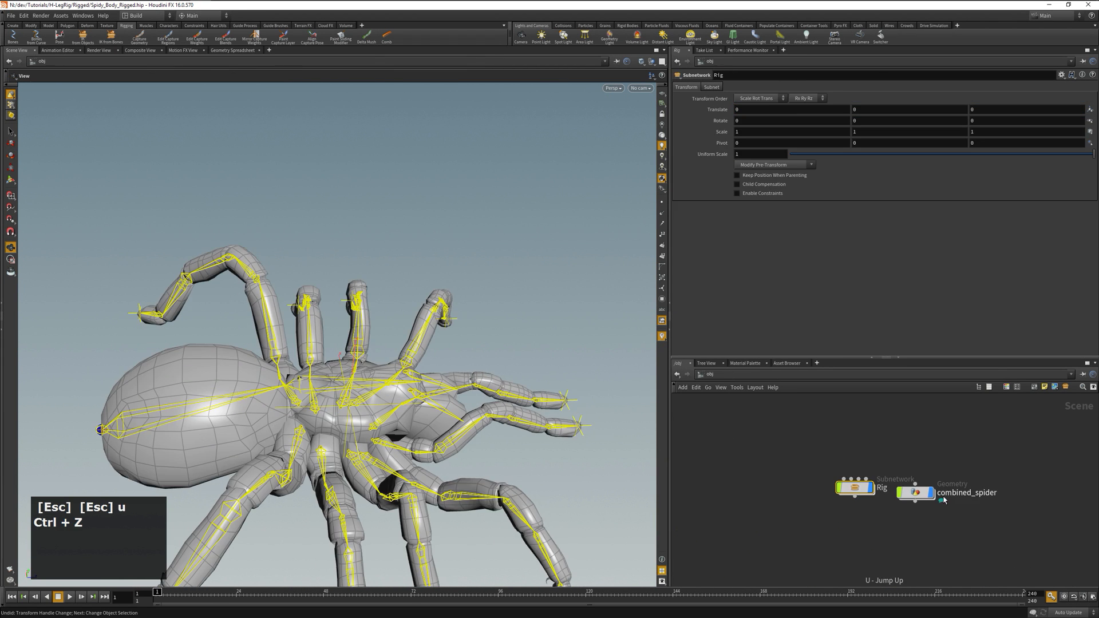
Step: In combined_spider, insert a Capture Layer Paint node between the biharmonic capture node and capture_cache1
key("h")
left_click_drag(960, 447, 860, 522)
left_click_drag(871, 520, 871, 473)
left_click(819, 474)
left_click_drag(437, 459, 498, 452, "alt")
key("Tab")
type("capturepain")
key("Return")
left_click(848, 510)
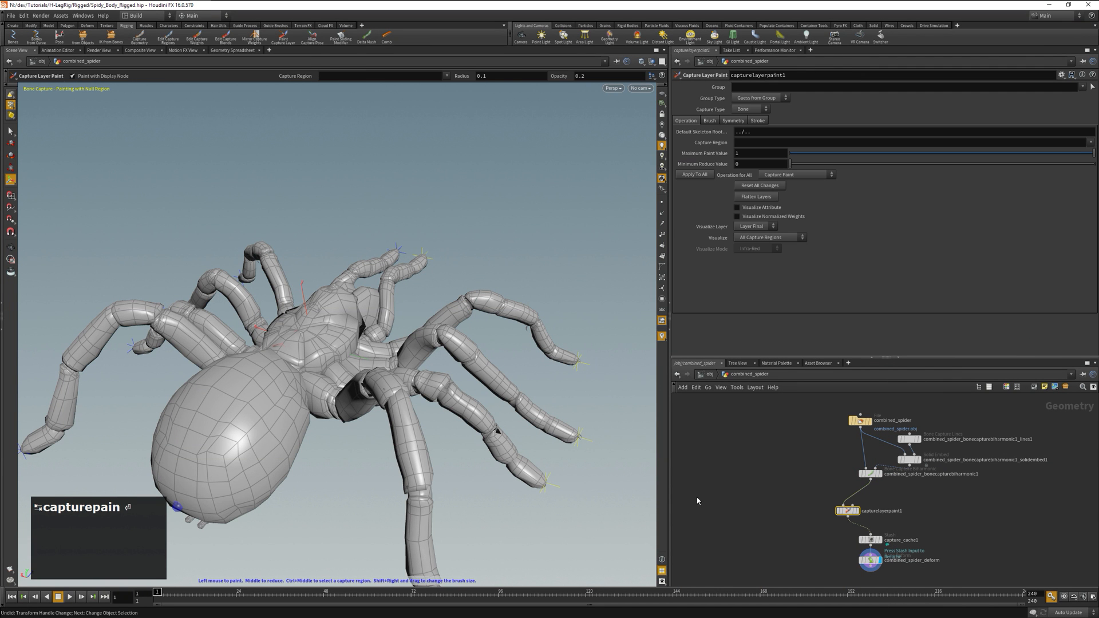
Step: Pick body_bone1/cregion 0 on the abdomen as the capture paint region and set the brush opacity to 1
left_click_drag(545, 471, 393, 297, "alt")
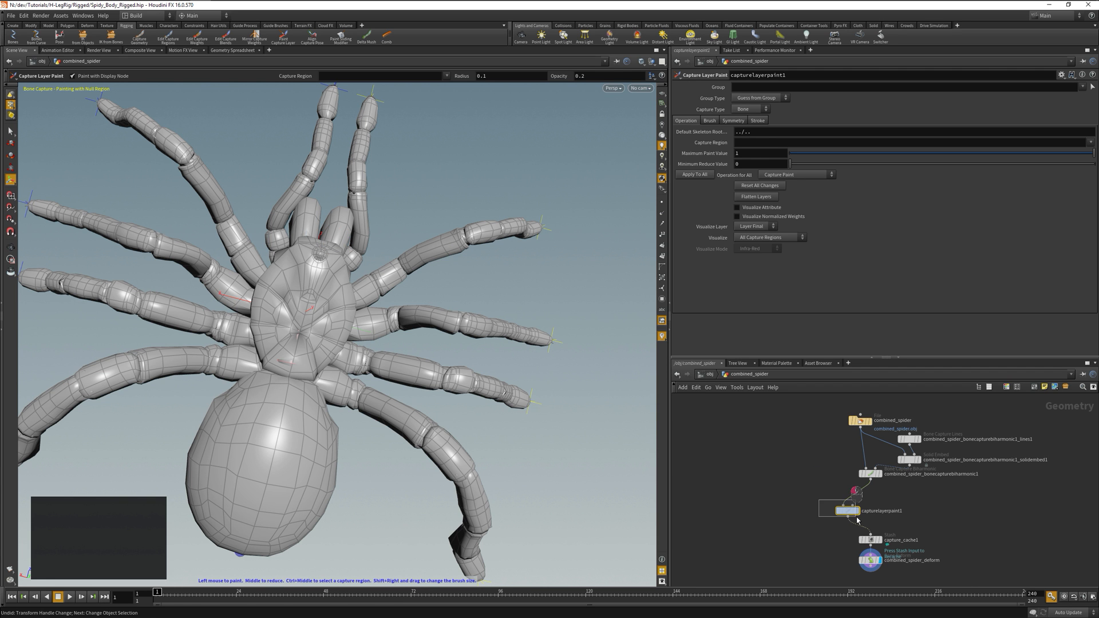
key("w")
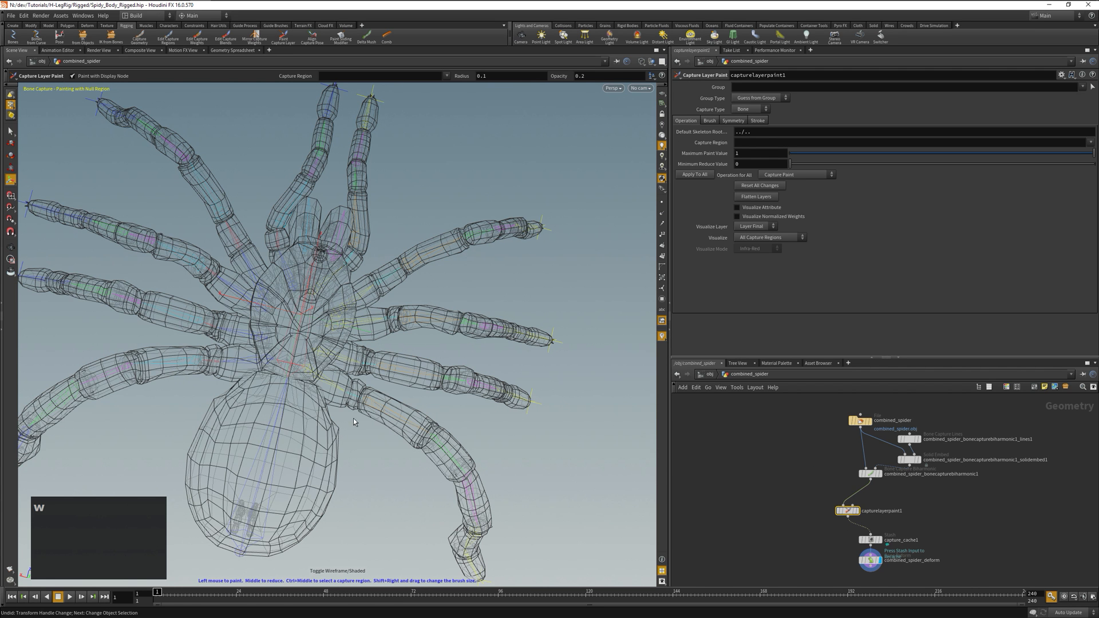
middle_click(268, 462, "ctrl")
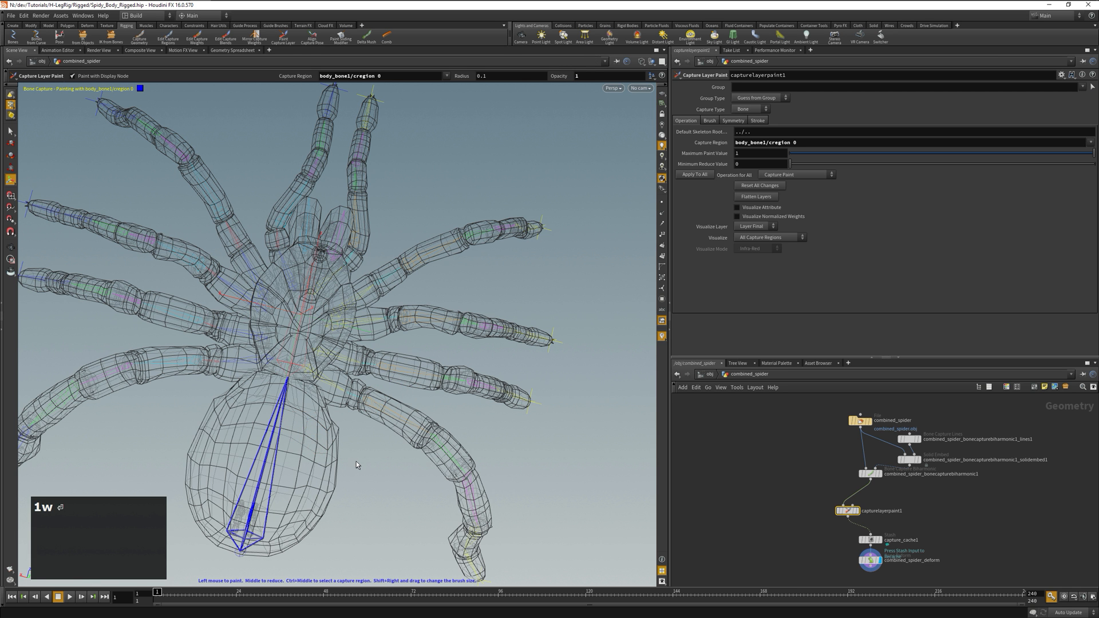
key("w")
left_click_drag(356, 463, 325, 399, "alt")
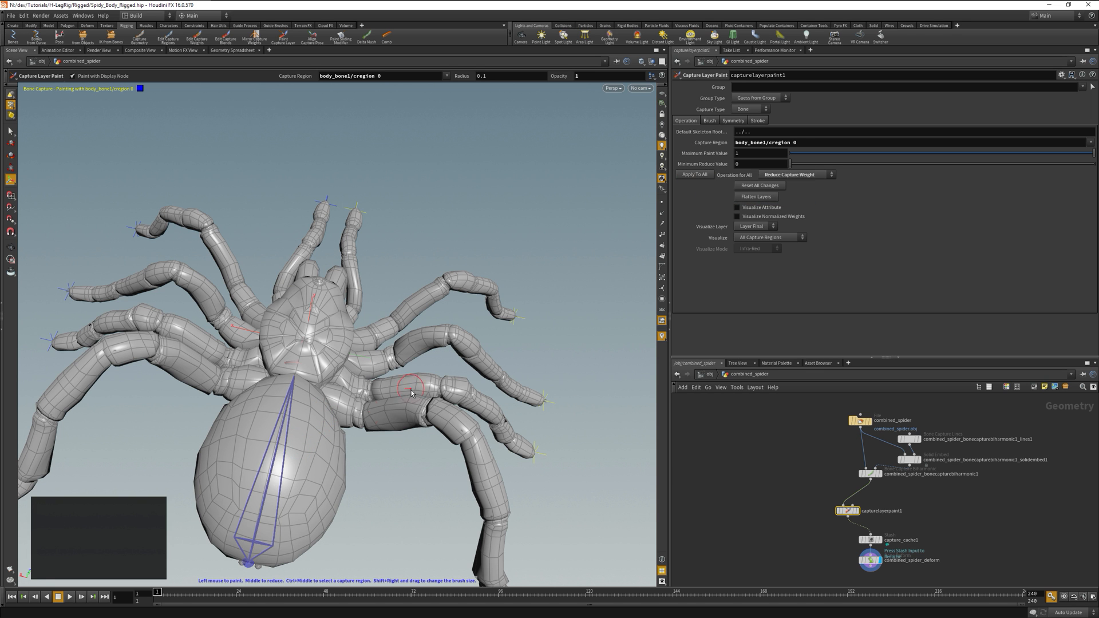
key("Escape")
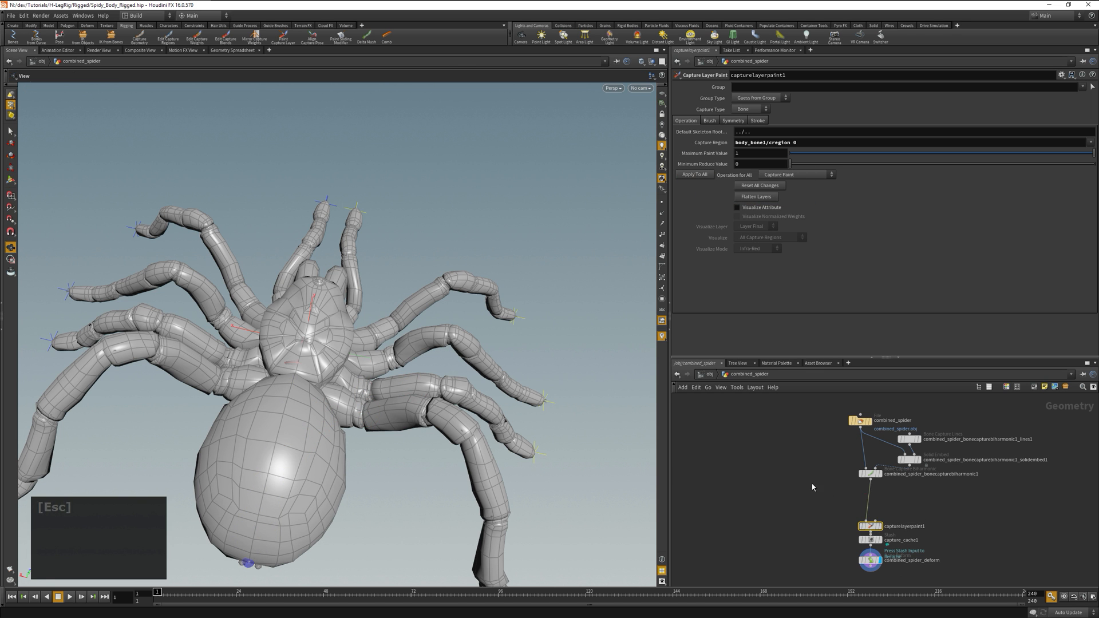
Step: Select the points of the spider's body and mouthparts as 3D connected geometry, starting from the biharmonic capture node
left_click(870, 474)
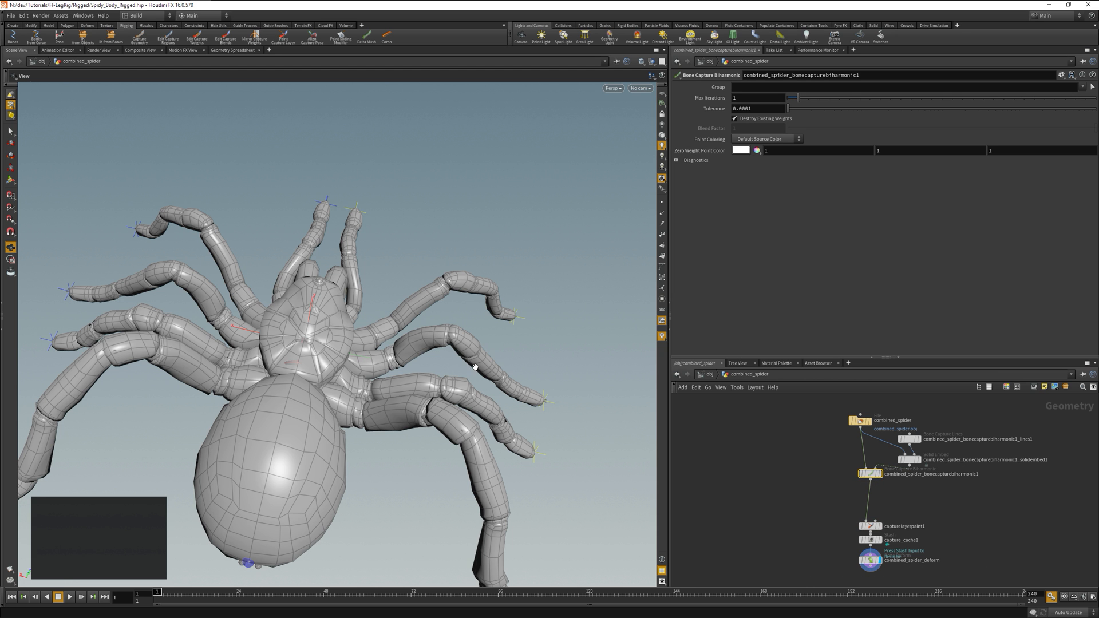
key("2")
scroll(282, 337, "down", 3)
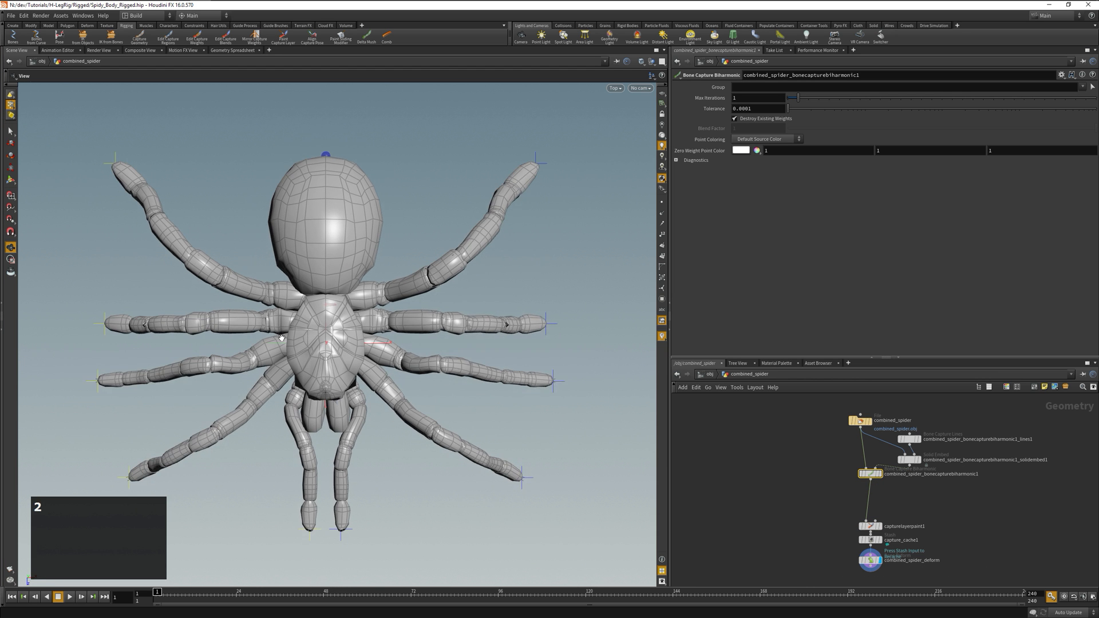
middle_click_drag(304, 423, 306, 367)
scroll(306, 368, "up", 2)
key("Escape")
key("s")
key("9")
left_click(368, 75)
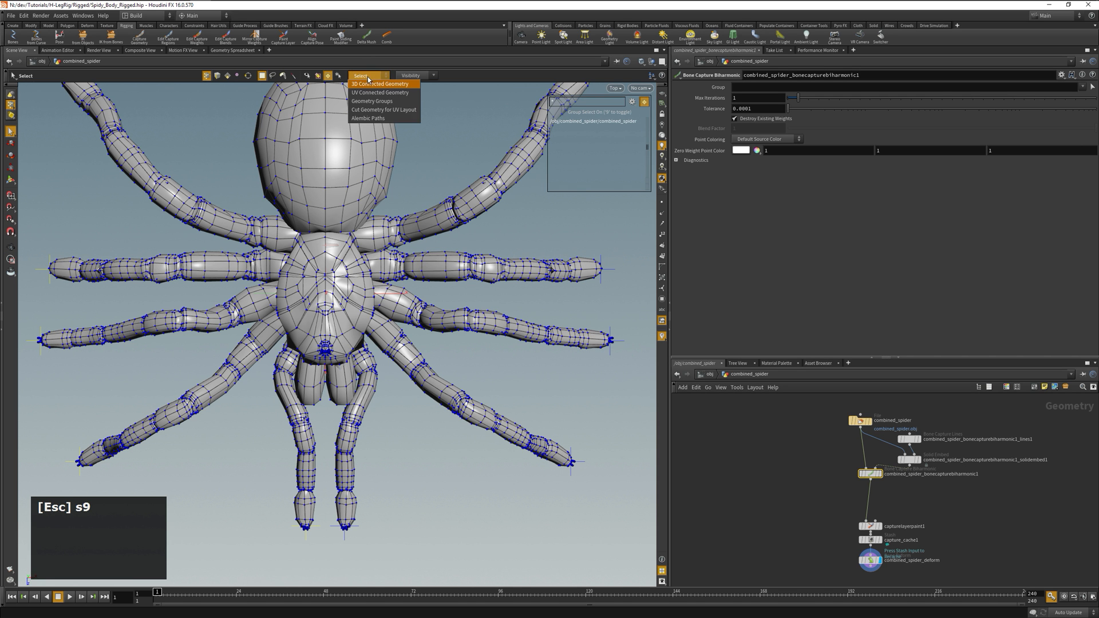
left_click(372, 91)
left_click(346, 302)
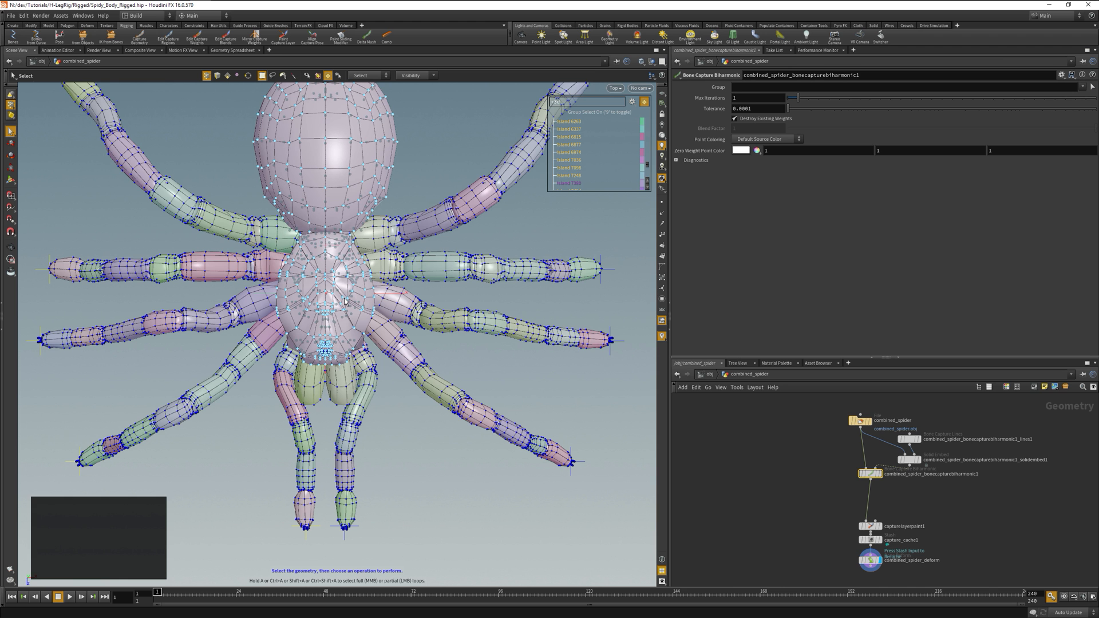
scroll(340, 404, "down", 2)
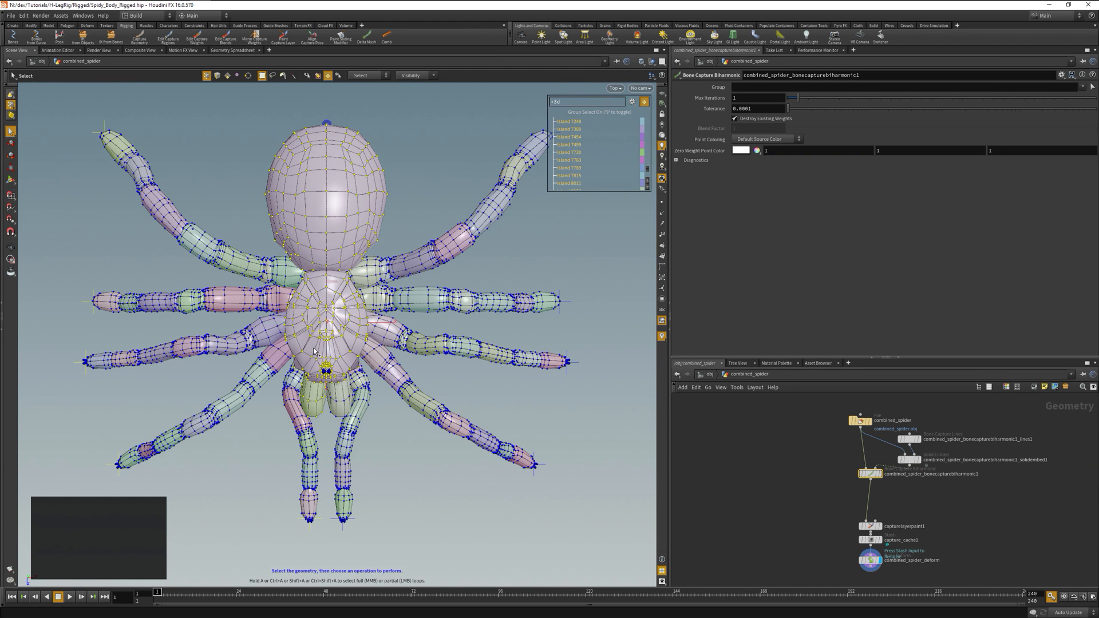
key("space+1")
left_click_drag(365, 327, 357, 189, "alt")
left_click_drag(358, 412, 441, 295, "alt")
Step: Create a group node named grp_AllBody from the selected points, with the group name body
key("Tab")
type("group")
key("Return")
double_click(736, 77)
type("grp_AllBody")
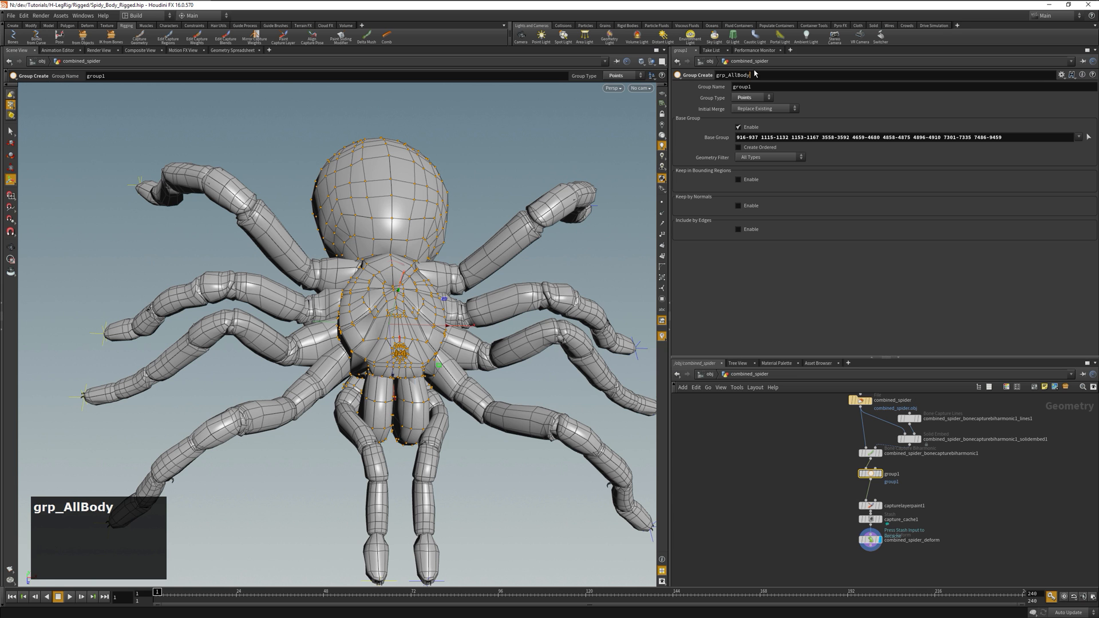
key("Tab")
type("body")
key("Return")
Step: Insert a Visibility node between grp_AllBody and capturelayerpaint1
scroll(458, 323, "down", 3)
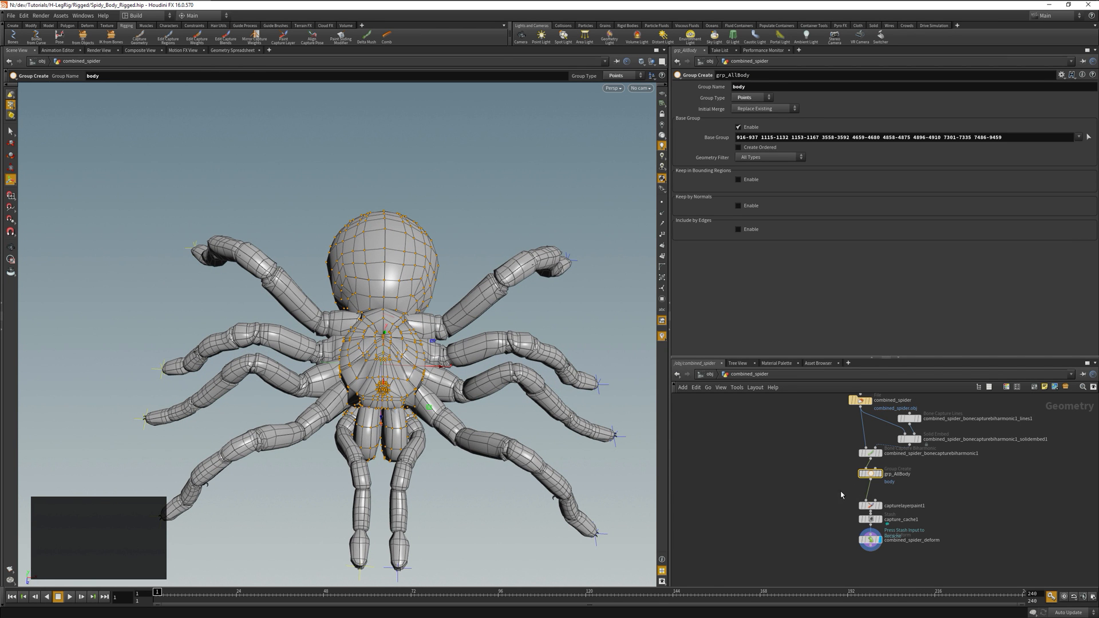
key("Tab")
type("vis")
key("Return")
left_click(871, 496)
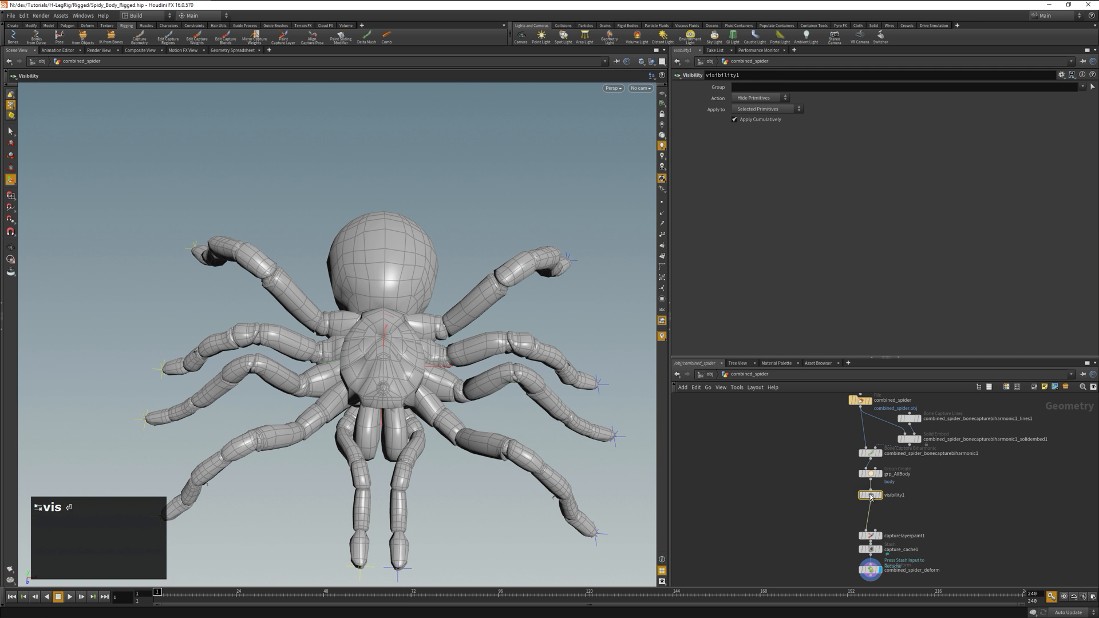
Step: Assign the body primitives to visibility1, apply hiding to Non-Selected Primitives, and display the node
left_click(1083, 86)
left_click(1055, 98)
left_click(766, 108)
left_click(755, 119)
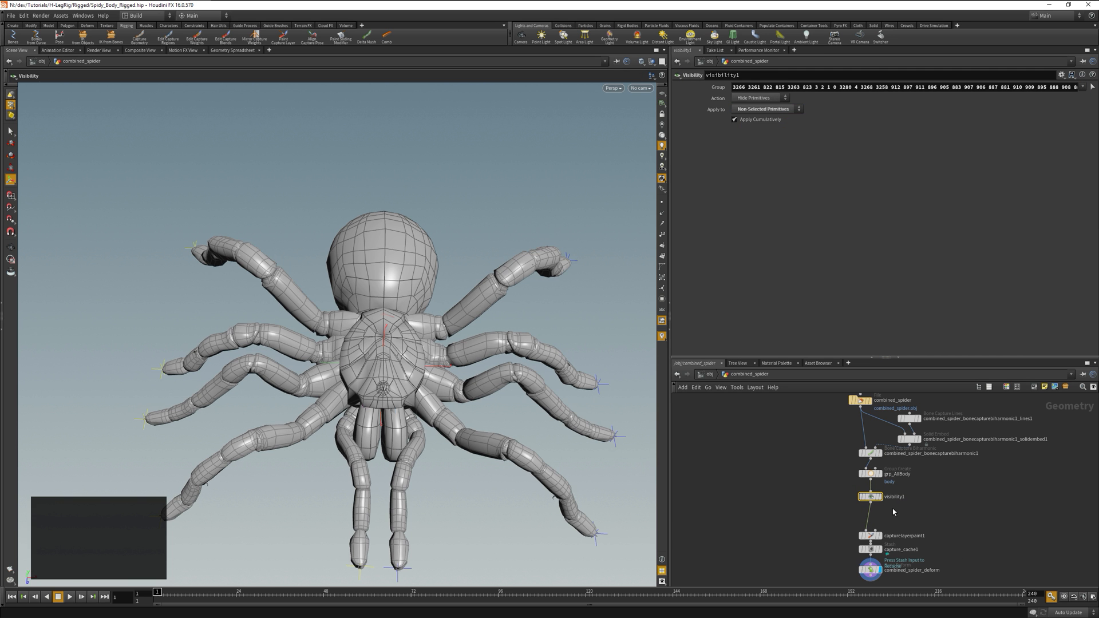
left_click(879, 496)
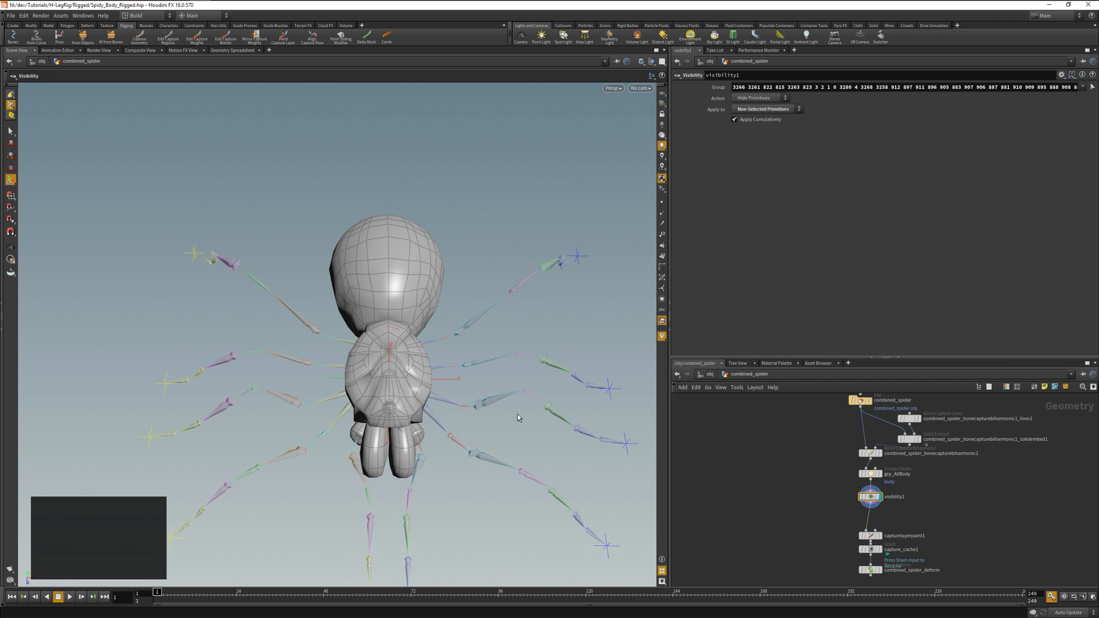
Step: Complete the base group point selections of grp_mouthR and grp_mouthL so each covers its whole mouthpart
key("s")
left_click_drag(410, 314, 452, 312)
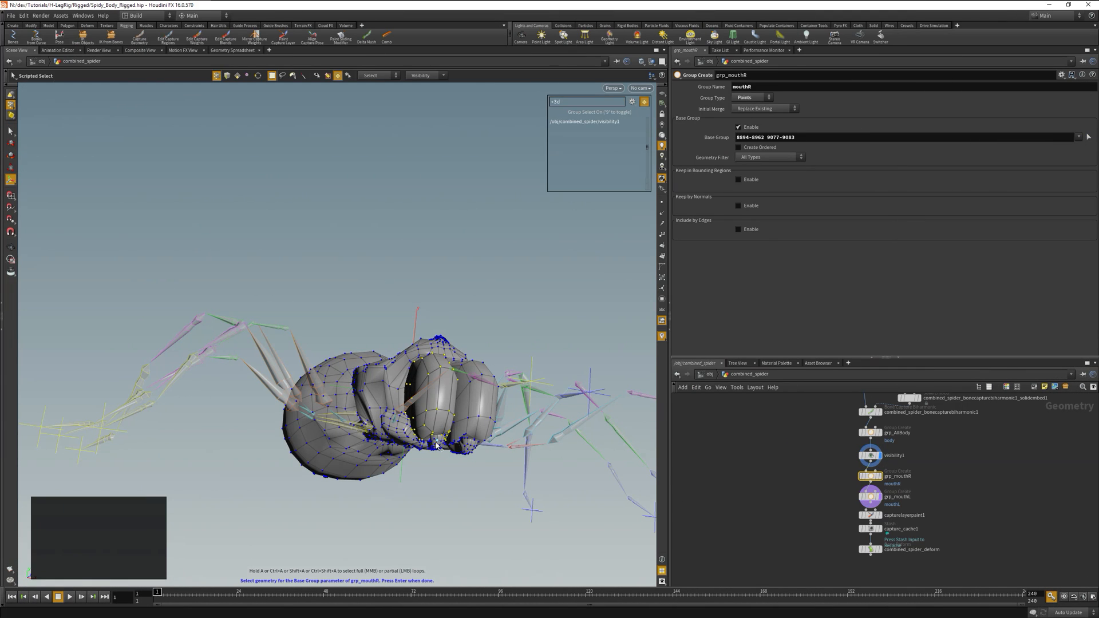
key("Return")
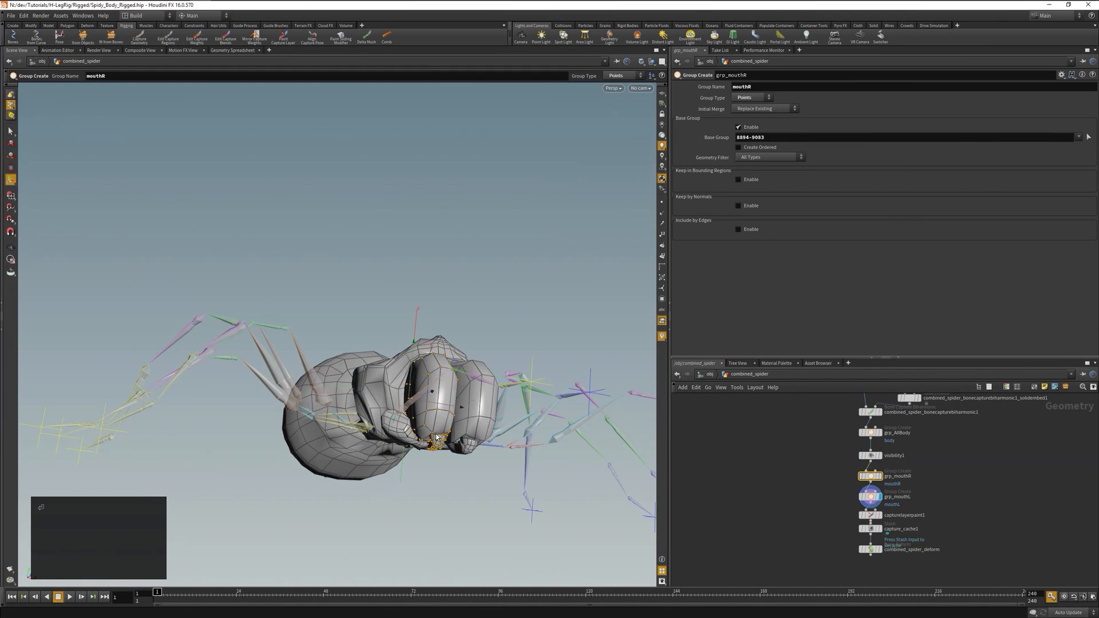
left_click(1086, 138)
left_click(471, 450, "shift")
key("Return")
Step: Select the front body section's points in wireframe, removing the abdomen and mouthpart points from the selection
left_click_drag(476, 453, 786, 465, "alt")
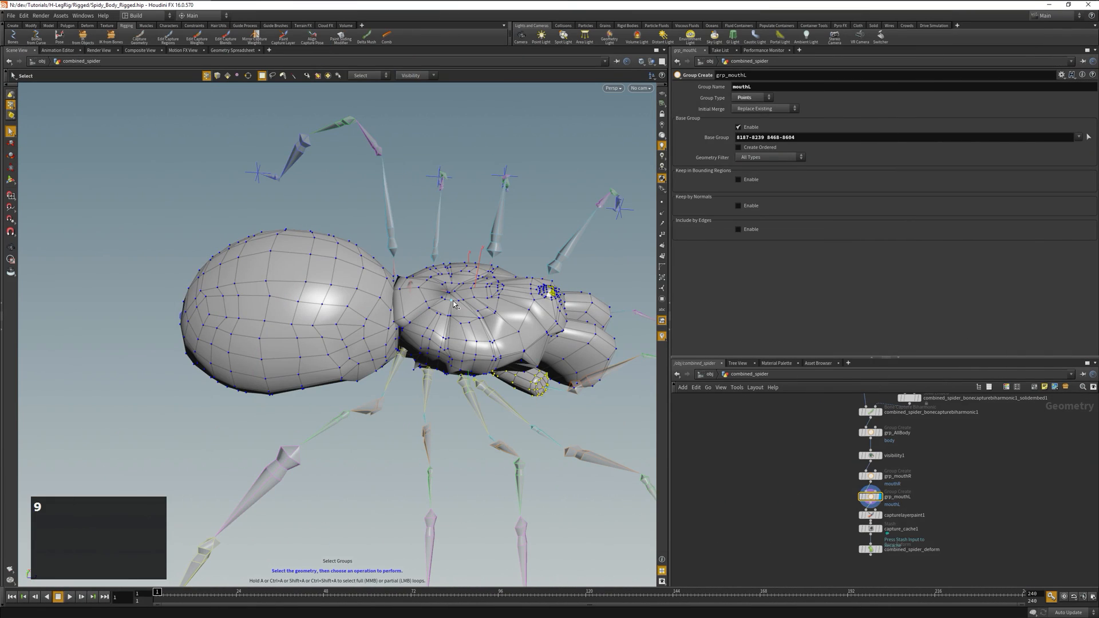
key("w")
mouse_move(401, 265)
left_mouse_down()
mouse_move(345, 344)
mouse_move(339, 313)
mouse_move(393, 387)
left_mouse_up()
left_click_drag(409, 429, 369, 408, "ctrl")
left_click_drag(366, 339, 393, 422, "ctrl")
right_click_drag(393, 422, 384, 452, "alt")
left_click_drag(383, 452, 377, 462, "alt")
left_click_drag(336, 396, 321, 401, "alt")
Step: Refine the front body point selection along its junction with the abdomen using Brush Picking, and return to shaded display
right_click(10, 132)
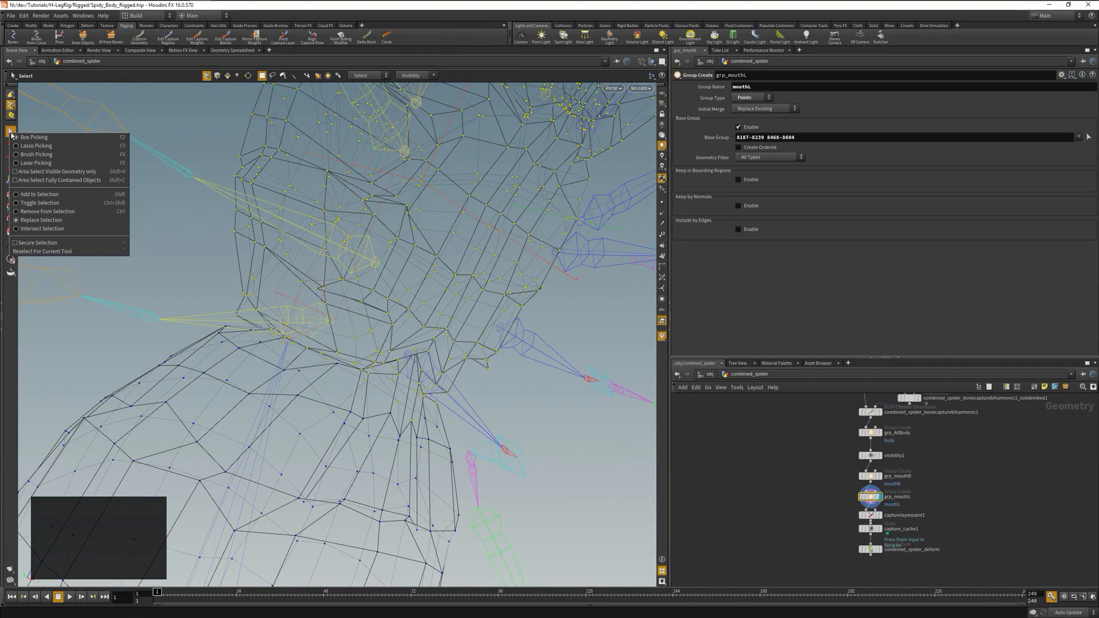
left_click(27, 155)
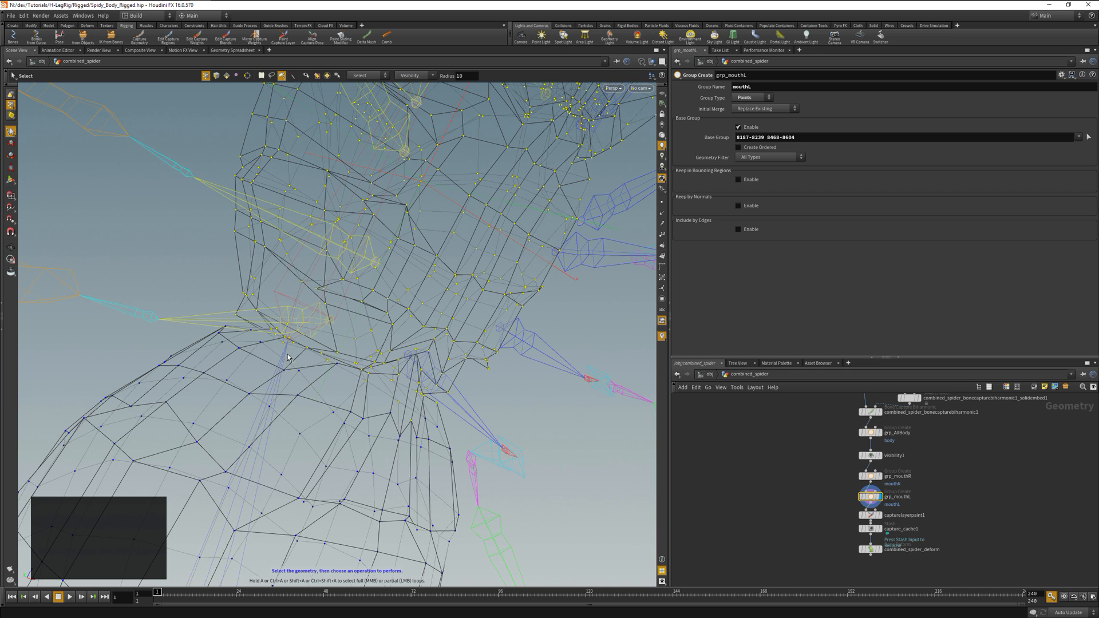
mouse_move(371, 390)
left_mouse_down()
mouse_move(356, 375)
mouse_move(403, 373)
mouse_move(415, 353)
mouse_move(422, 429)
mouse_move(393, 386)
mouse_move(250, 328)
left_mouse_up()
scroll(340, 429, "down", 4)
left_click_drag(339, 430, 423, 367, "alt")
key("w")
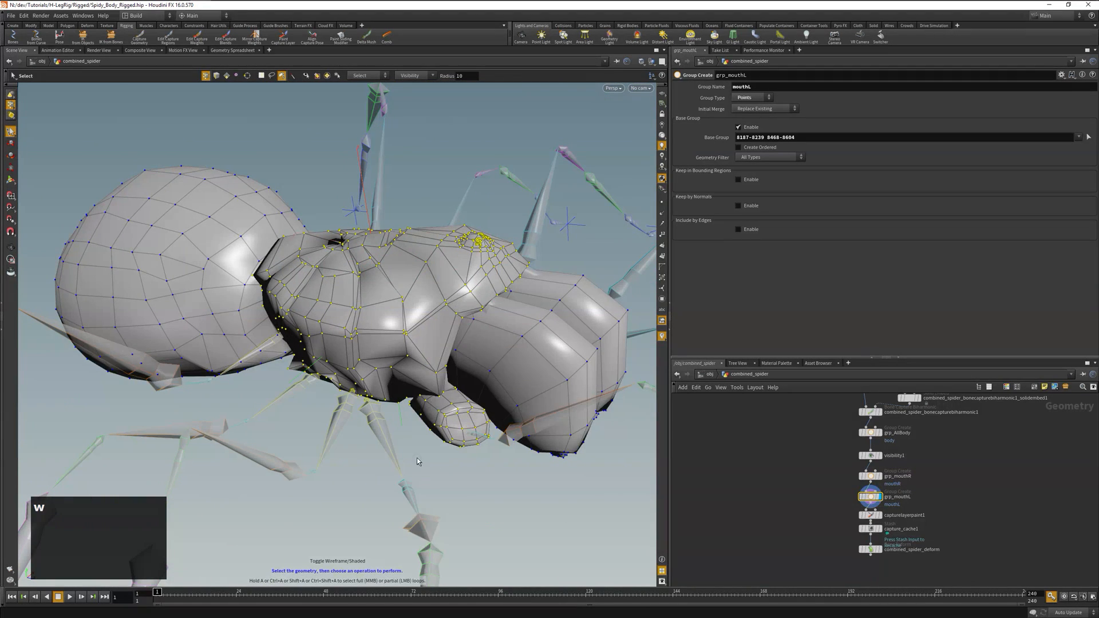
Step: Create a group node named grp_Body2 from the selected front body points, with the group name body2
key("Tab")
type("group")
key("Return")
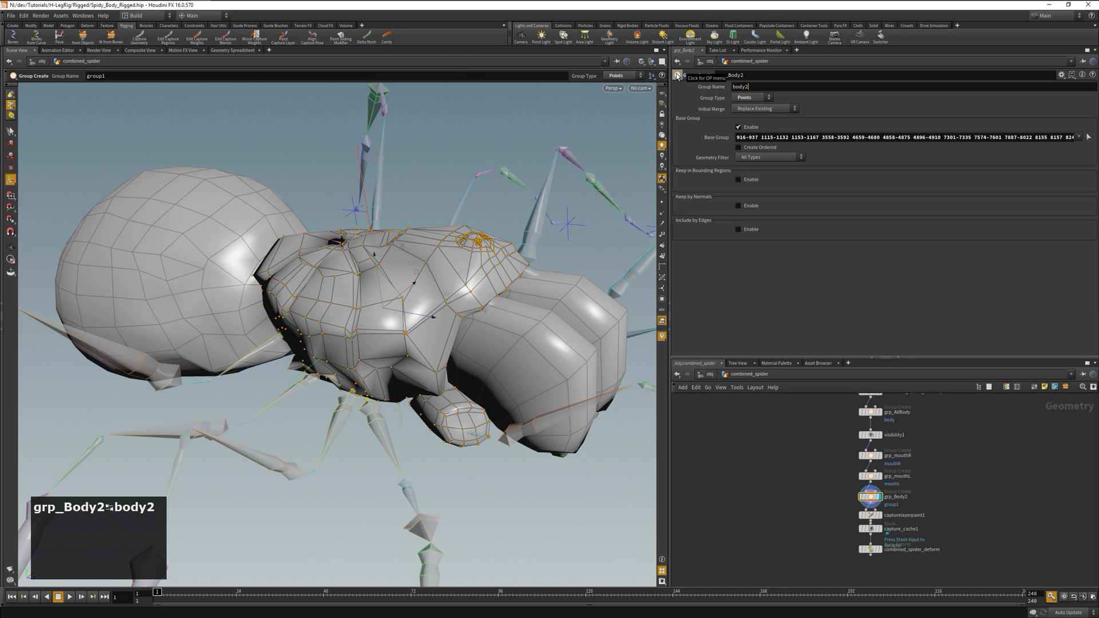
key("Return")
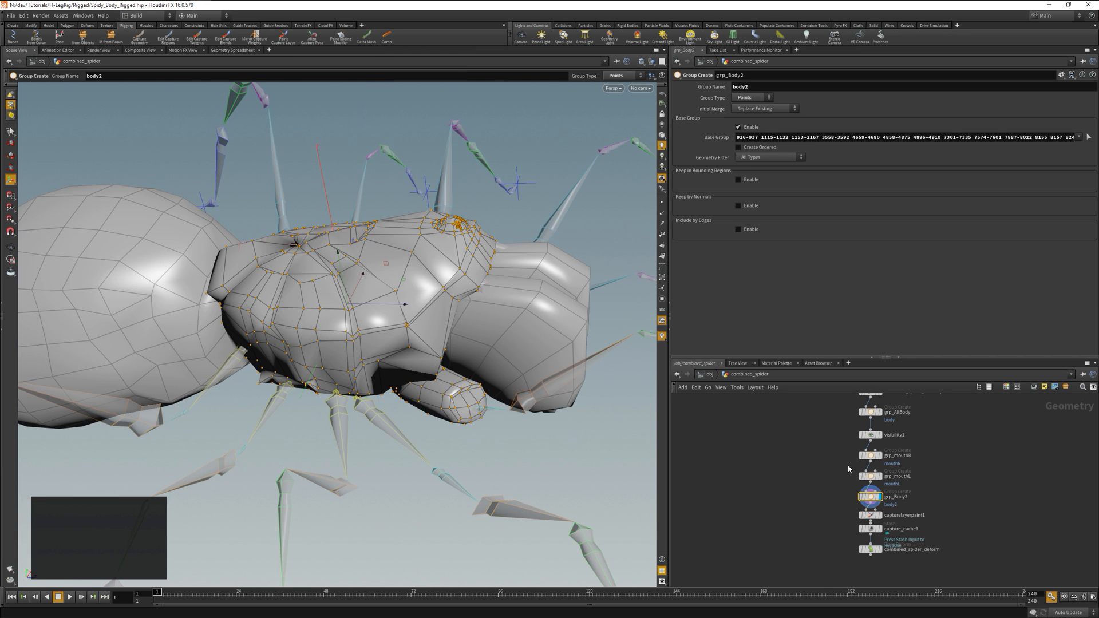
Step: Move capturelayerpaint1 and the nodes beneath it down and insert a second Visibility node after grp_Body2
left_click_drag(841, 511, 919, 565)
left_click_drag(871, 519, 877, 558)
left_click(871, 525)
key("Tab")
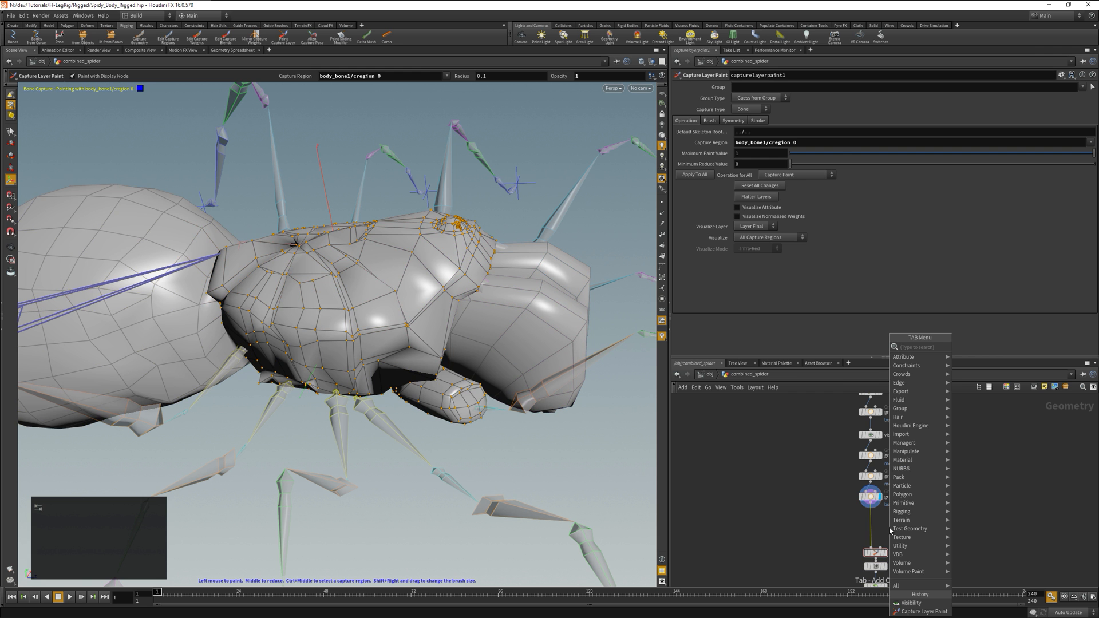
type("vis")
key("Return")
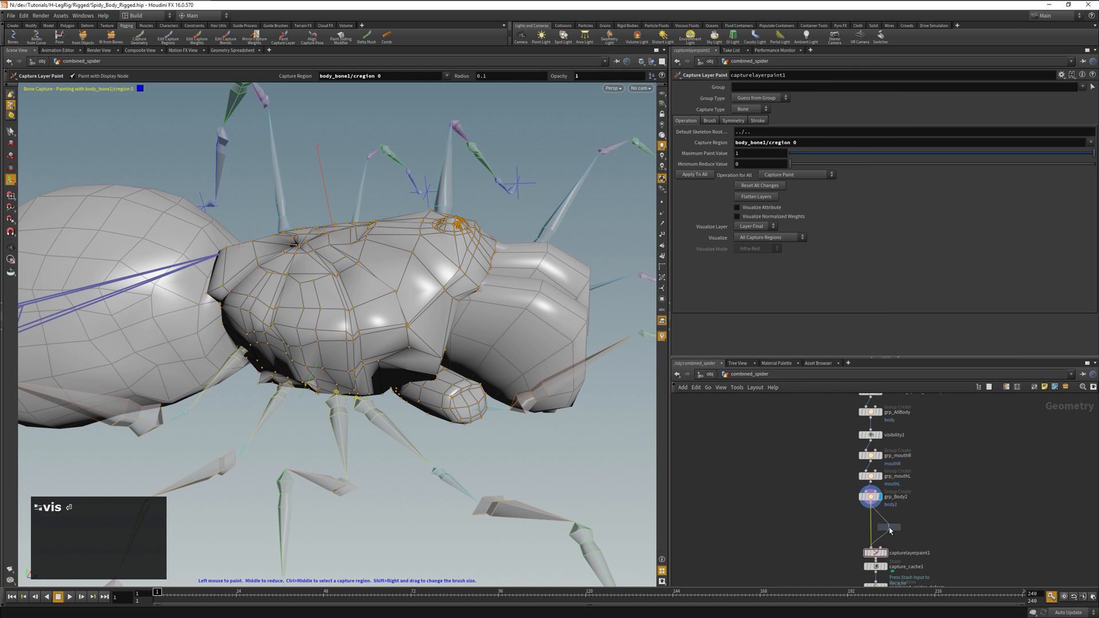
left_click(890, 531)
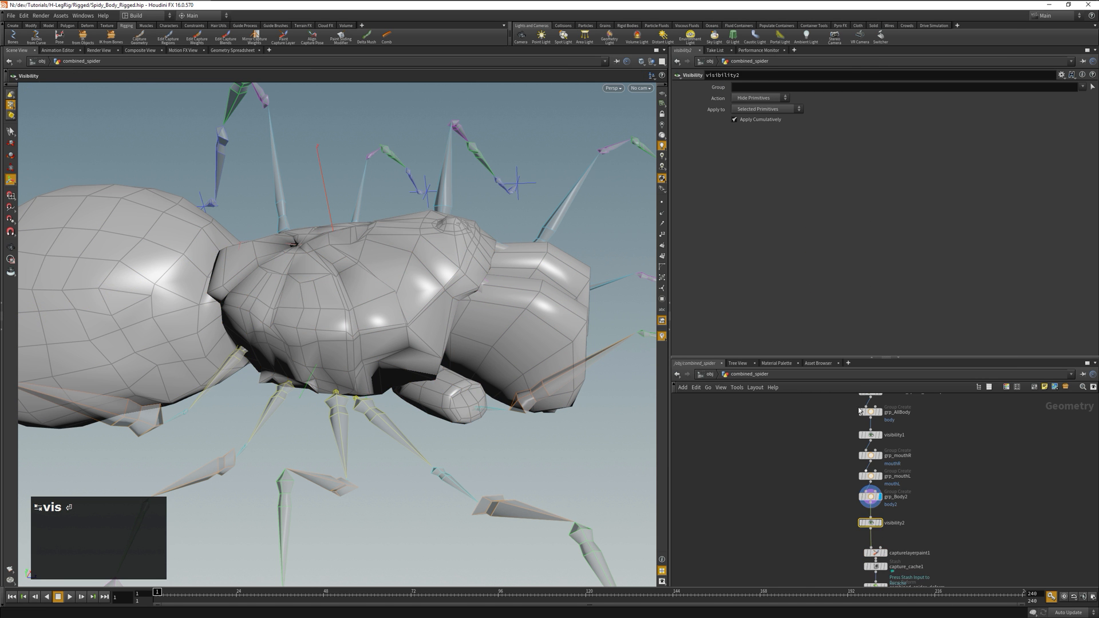
Step: Set the Group of visibility2 to grp_body2
left_click(739, 87)
type("grp_")
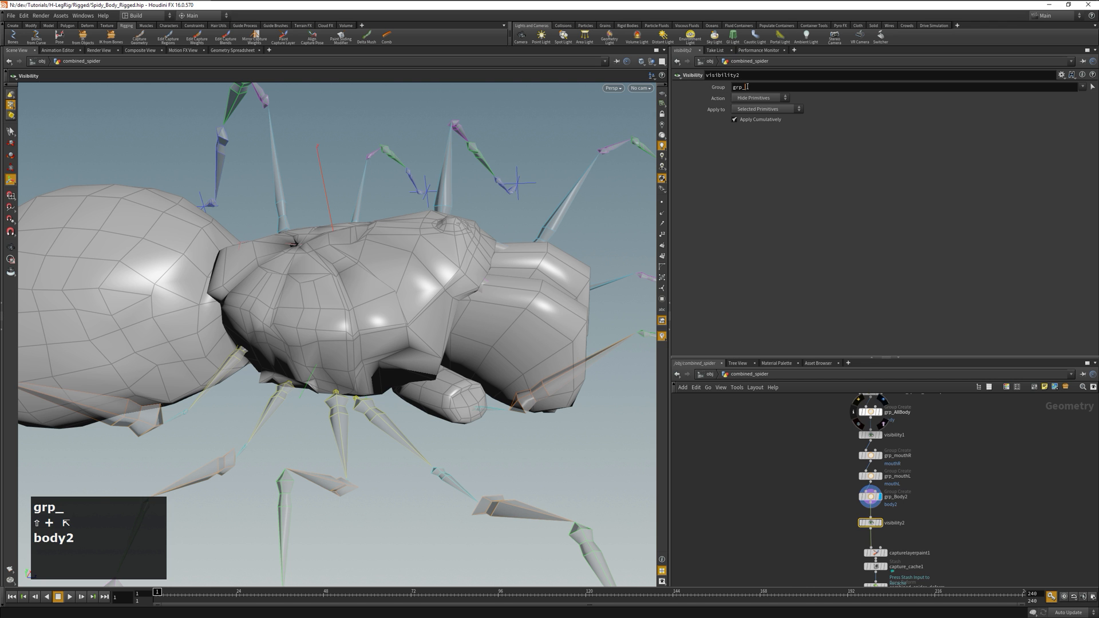
type("body2")
key("Return")
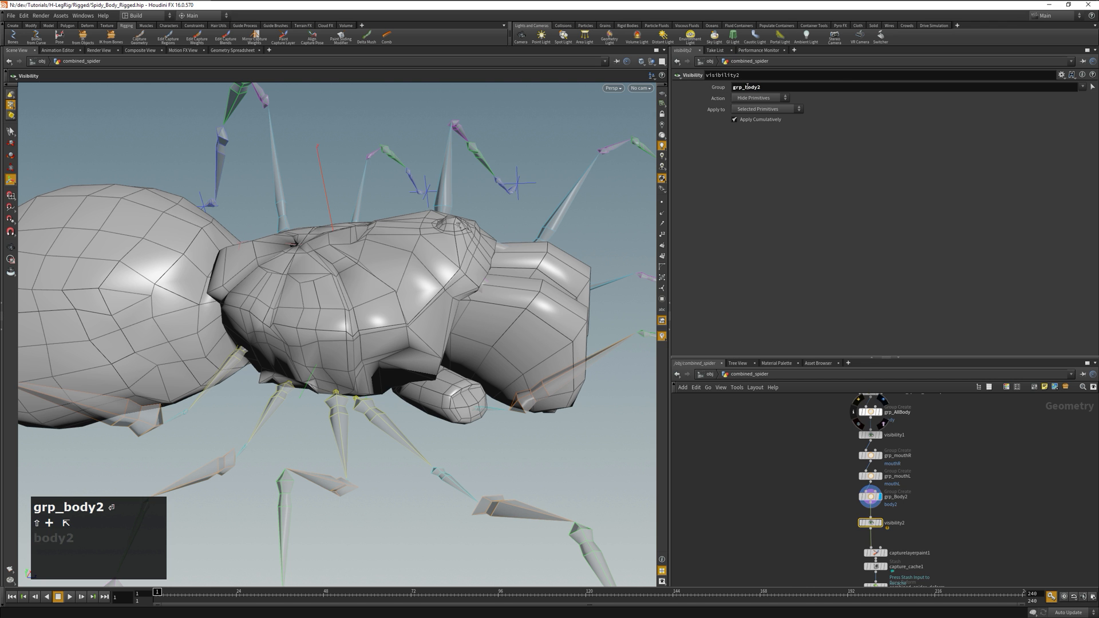
Step: Set visibility2's group to the primitive selection of grp_Body2 and display the node to hide the middle body
left_click(1082, 87)
left_click(1032, 97)
double_click(758, 87)
key("BackSpace")
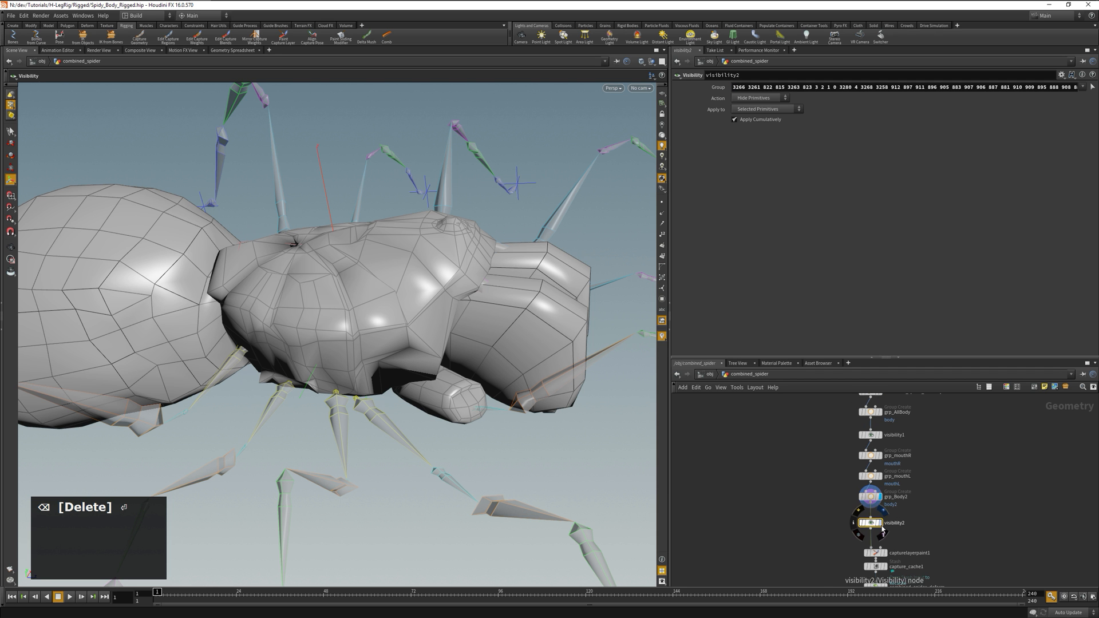
left_click(880, 523)
Step: Select all points of the spider's abdomen in the viewport
left_click_drag(338, 358, 287, 338, "alt")
scroll(287, 338, "down", 3)
key("2")
key("s")
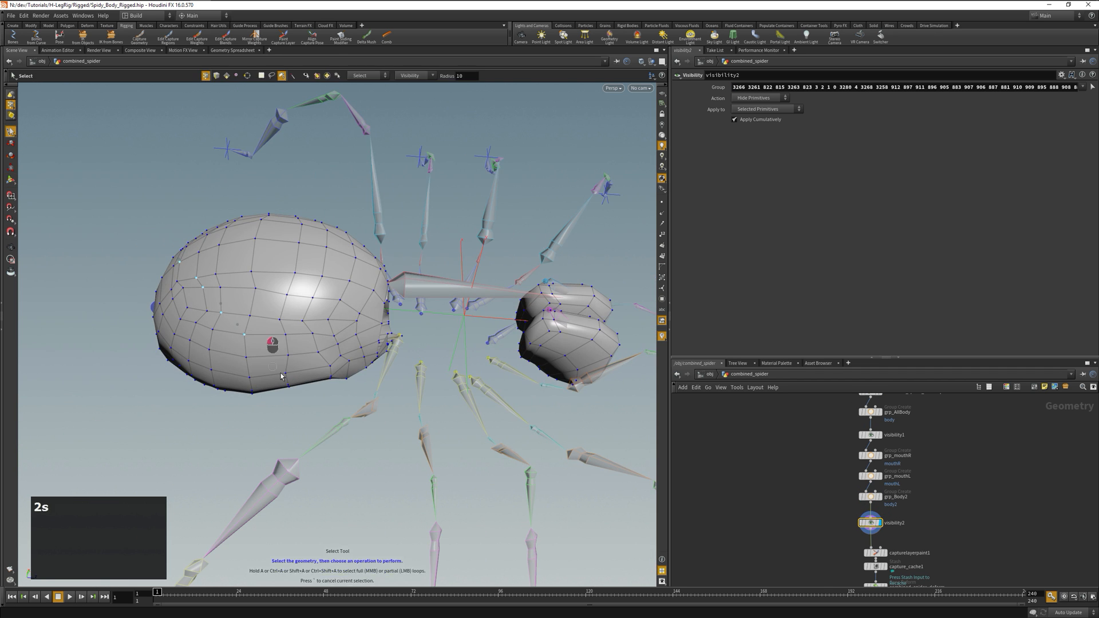
right_click(11, 132)
left_click(25, 147)
mouse_move(68, 170)
left_mouse_down()
mouse_move(428, 393)
mouse_move(252, 412)
mouse_move(109, 390)
left_mouse_up()
left_click_drag(109, 389, 220, 436, "alt")
Step: Create a Group node from the selected abdomen points, naming the node grp_Body1 and the group body1
key("Tab")
type("group")
key("Return")
left_click_drag(744, 75, 648, 91)
type("grp_Body1")
key("Tab")
type("body1")
key("Return")
Step: Move the capture nodes below grp_Body1 further down and delete the visibility2 and visibility1 nodes
scroll(808, 432, "down", 1)
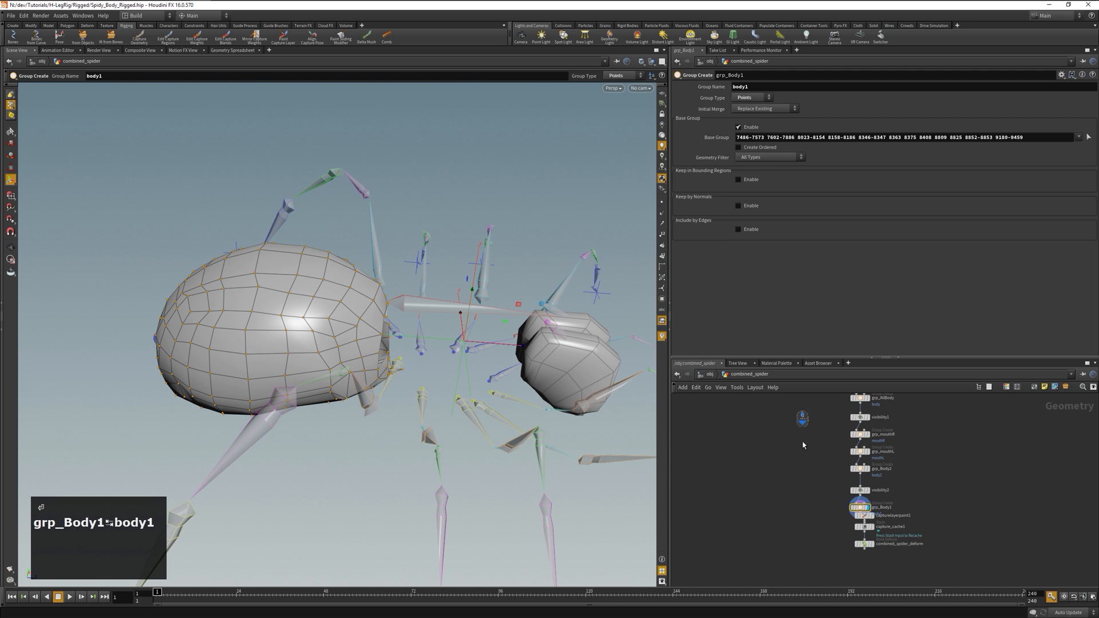
mouse_move(813, 574)
left_mouse_down()
mouse_move(862, 541)
mouse_move(876, 513)
left_mouse_up()
left_click_drag(866, 519, 867, 541)
left_click(861, 490)
key("Delete")
middle_click_drag(768, 485, 771, 516)
left_click(863, 449)
key("Delete")
left_click_drag(435, 286, 504, 378, "alt")
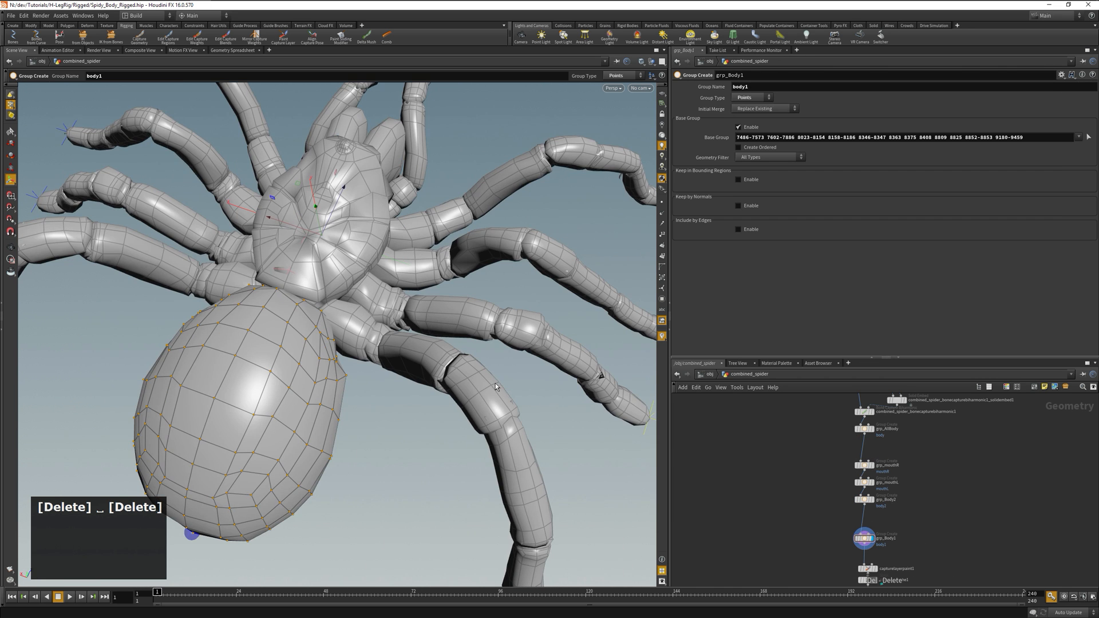
Step: Space out the node chain and display the capturelayerpaint1 node
scroll(504, 378, "down", 1)
middle_click_drag(857, 536, 852, 461)
left_click_drag(852, 460, 852, 440)
left_click(869, 493)
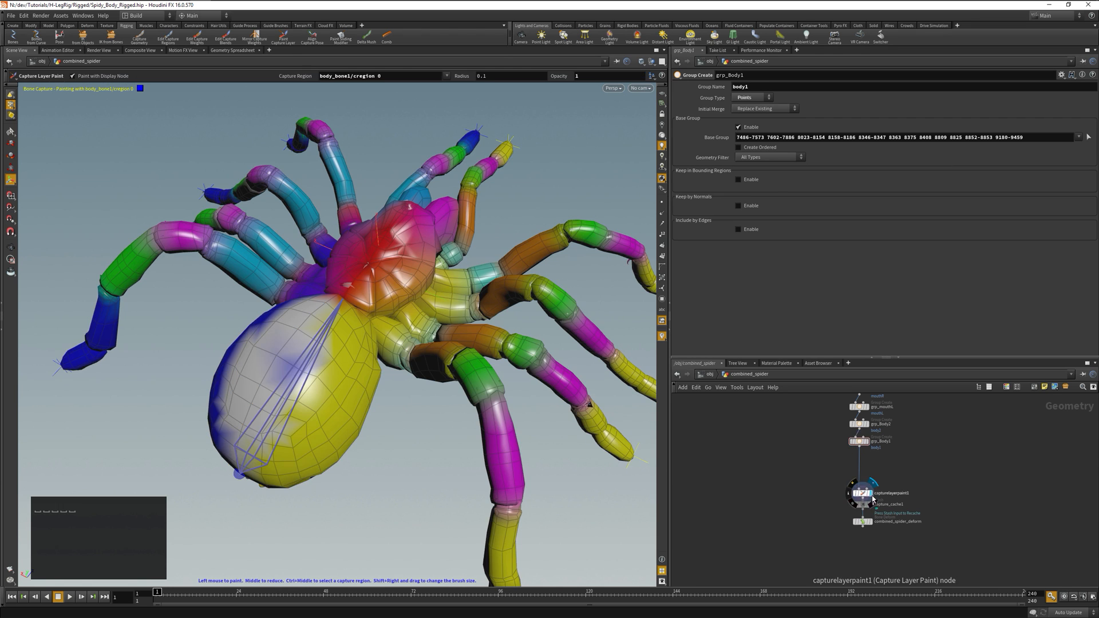
left_click_drag(348, 397, 355, 389, "alt")
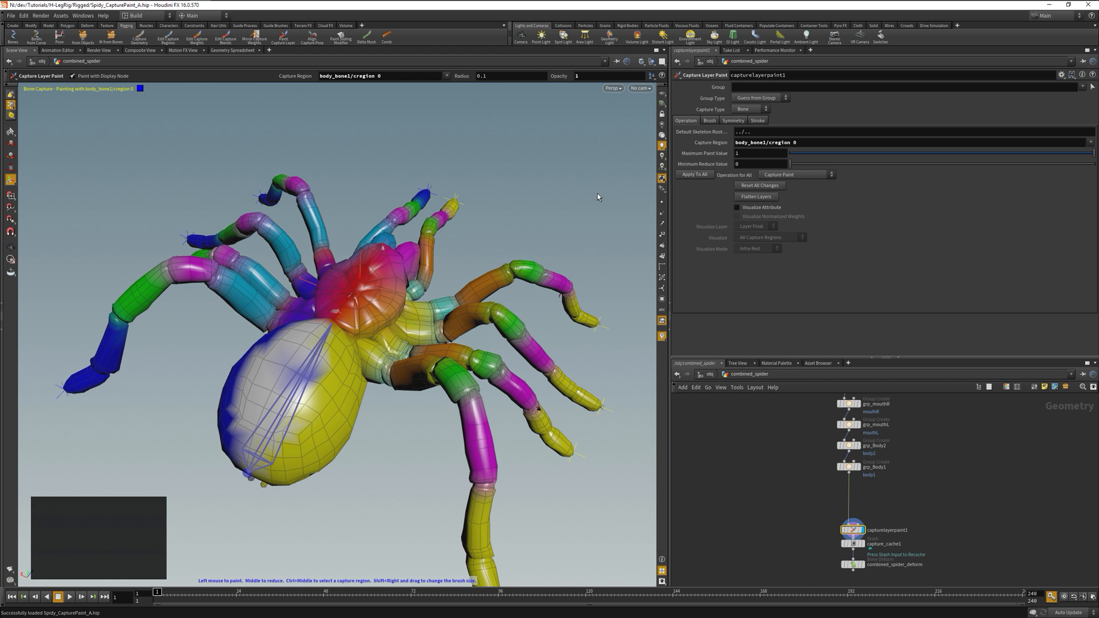
Step: Try a weight-reducing stroke on the abdomen for body_bone1, and limit capturelayerpaint1 to the body1 group
middle_click_drag(342, 390, 319, 363)
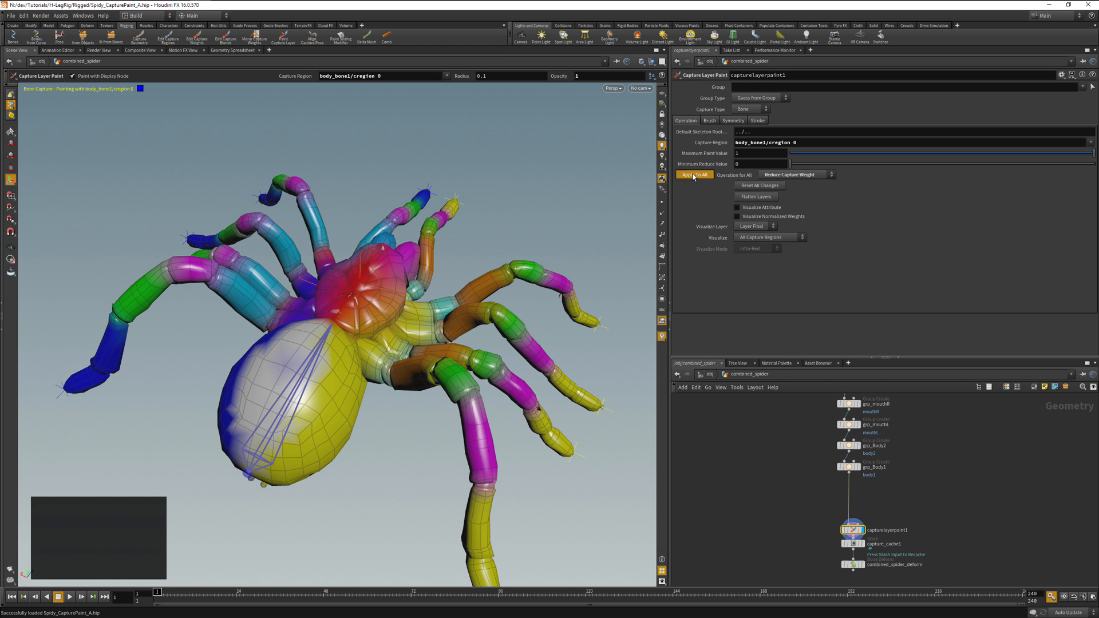
key("n")
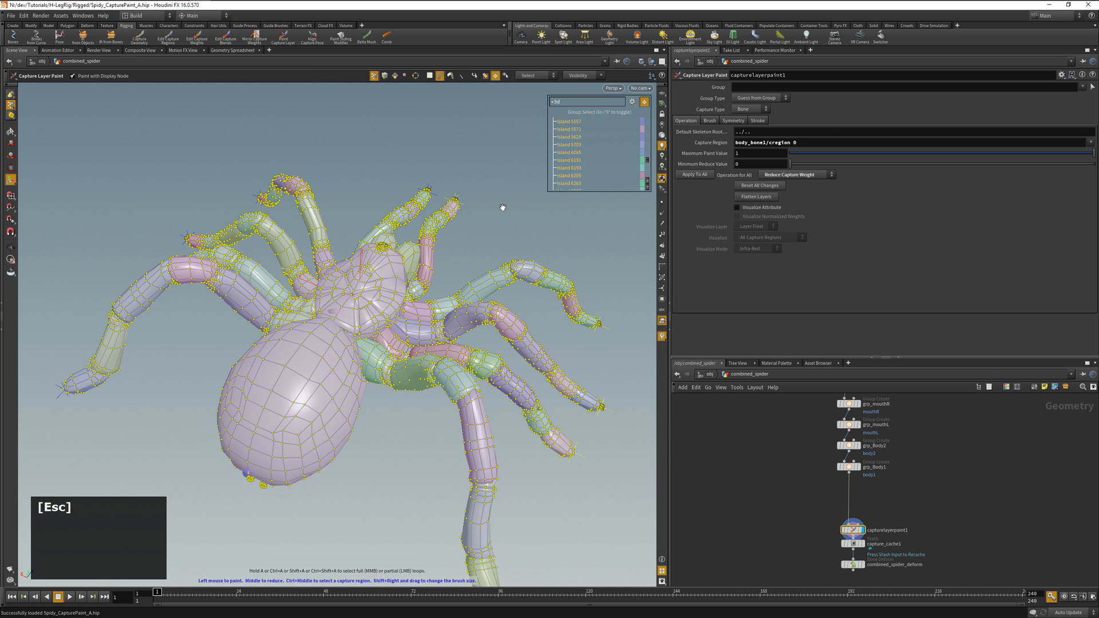
key("Escape")
left_click(1082, 86)
left_click(1019, 128)
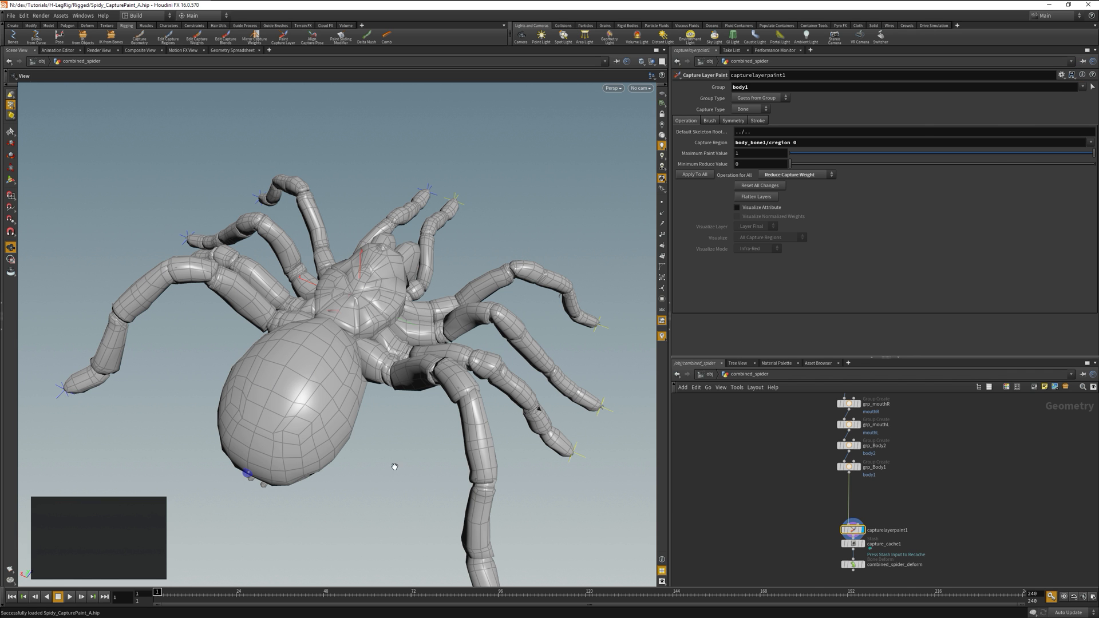
Step: Paint body_bone1 weight on the abdomen and apply Capture Paint to all points of the body1 group
key("Return")
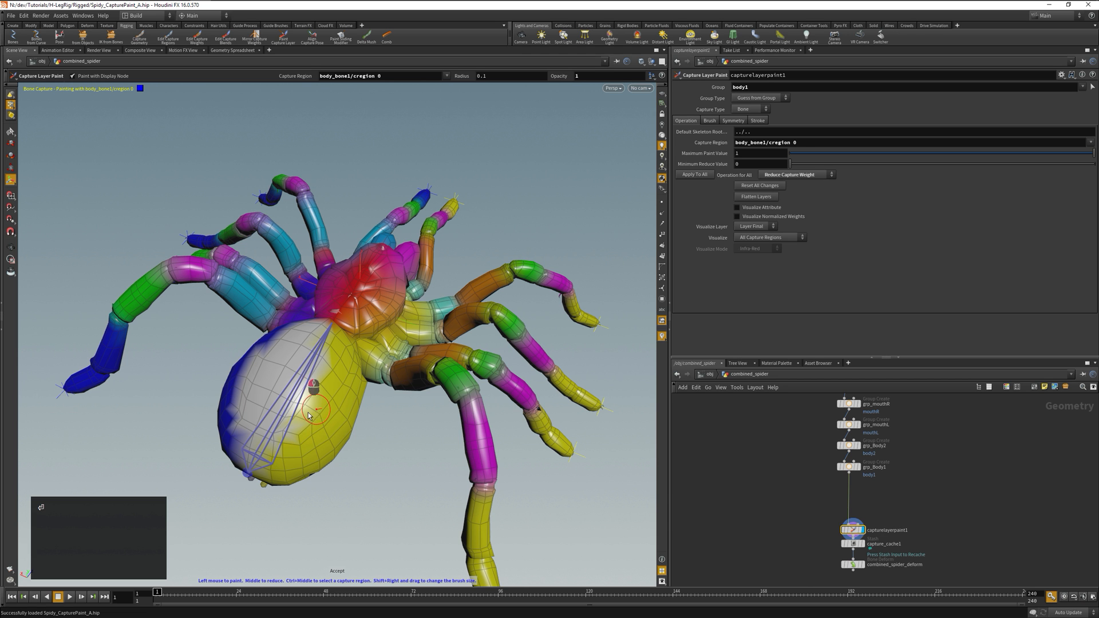
left_click_drag(318, 413, 299, 421)
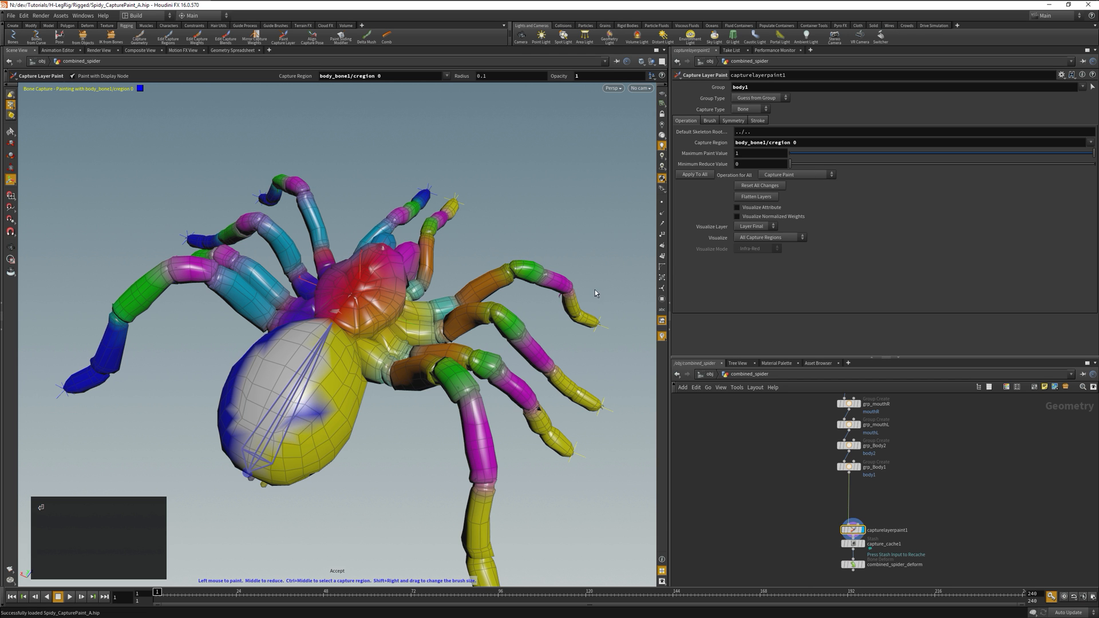
left_click(694, 174)
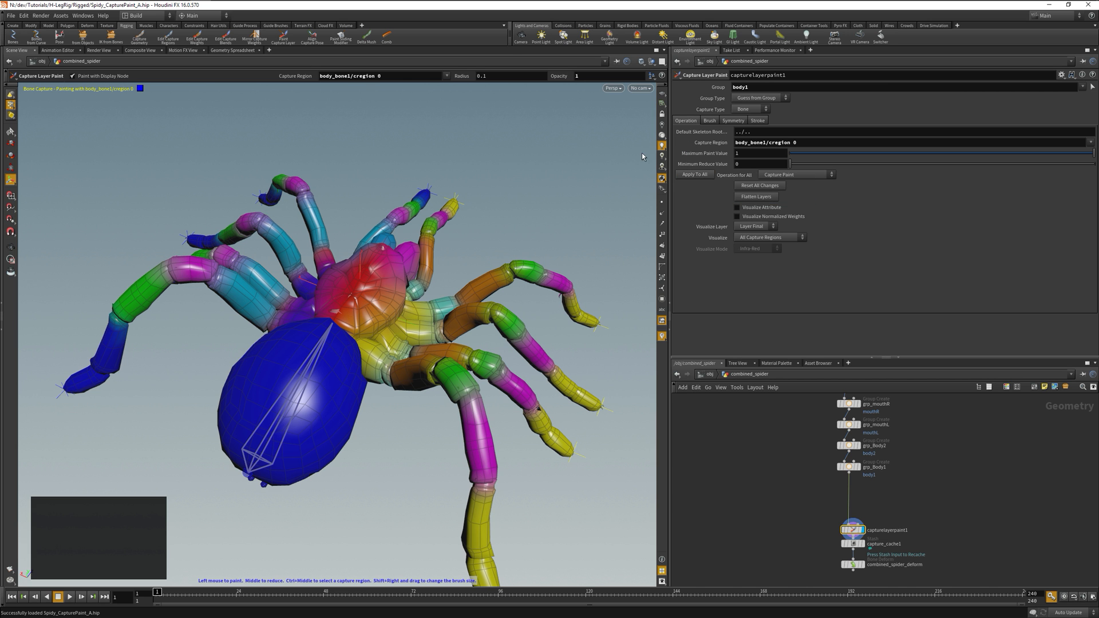
Step: Choose the body_bone2 capture region, clear the group and apply Reduce Capture Weight to all points
middle_click(352, 296, "ctrl")
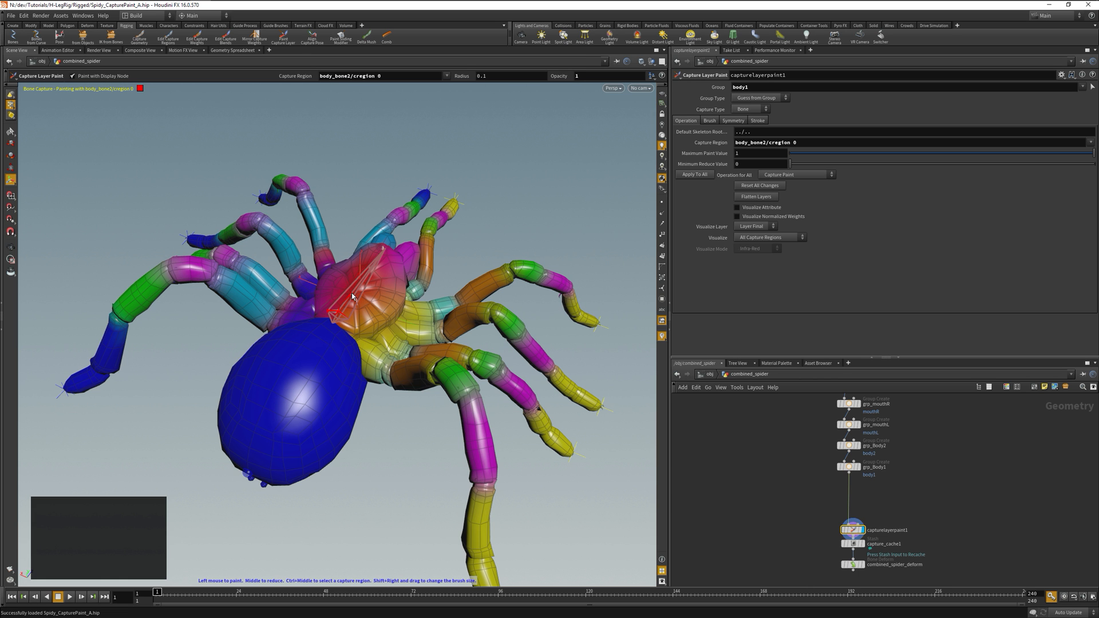
key("BackSpace")
left_click(695, 175)
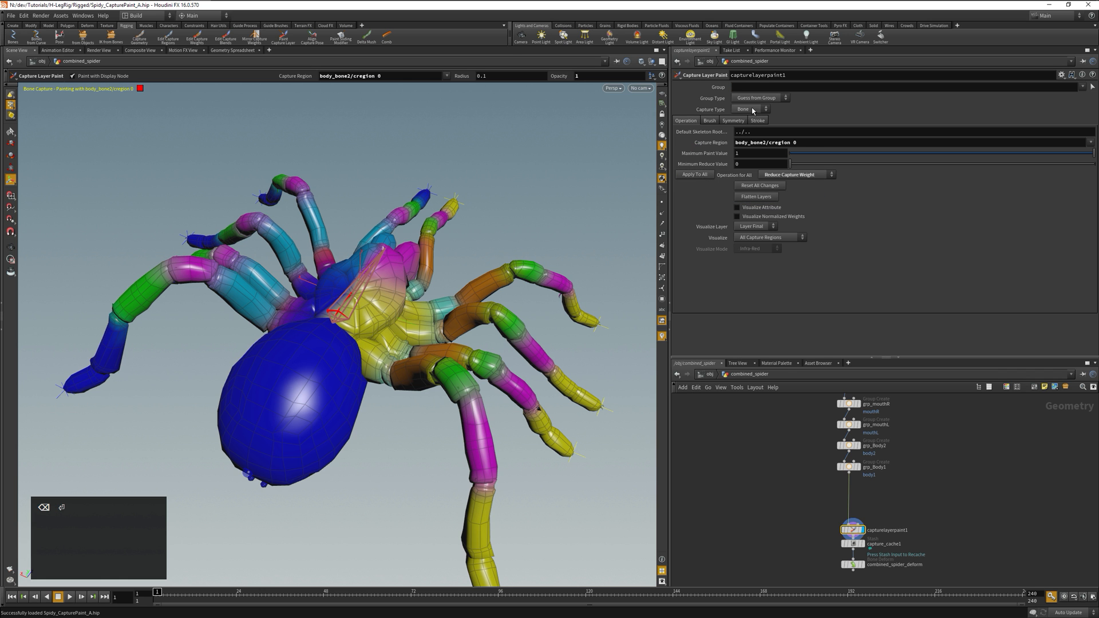
Step: Limit the node to the body2 group and apply Capture Paint for body_bone2 to all its points
left_click(1083, 87)
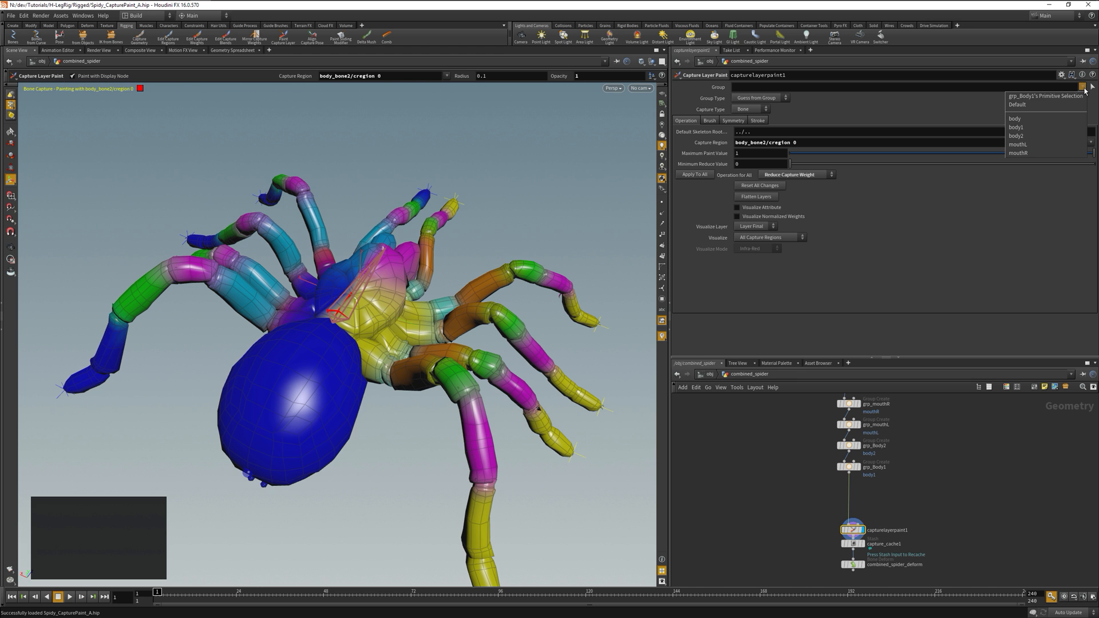
left_click(1031, 136)
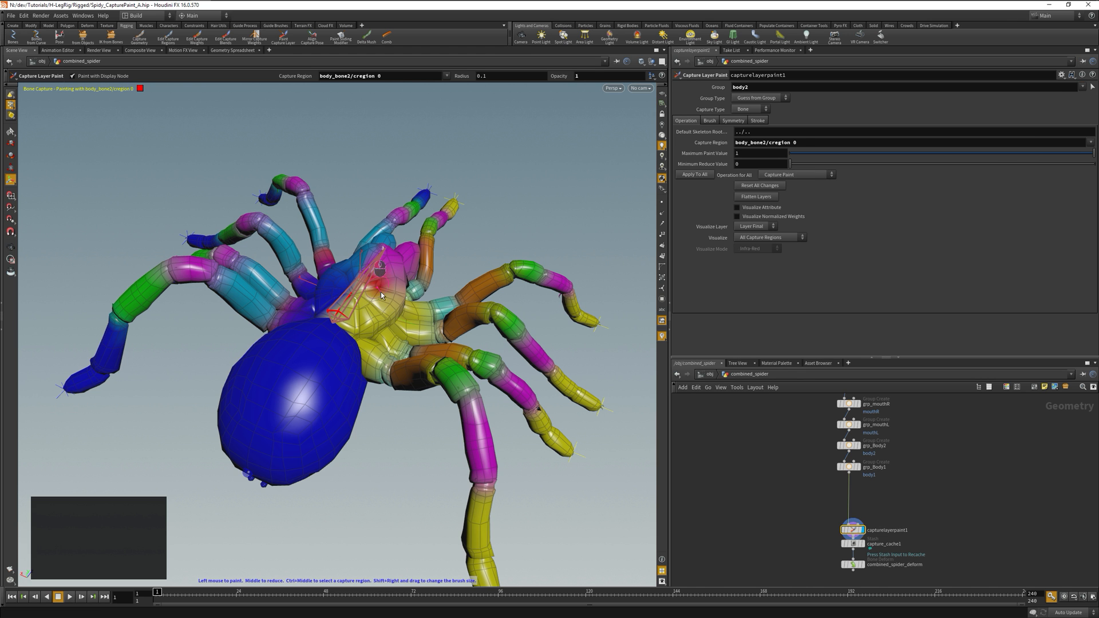
left_click(696, 175)
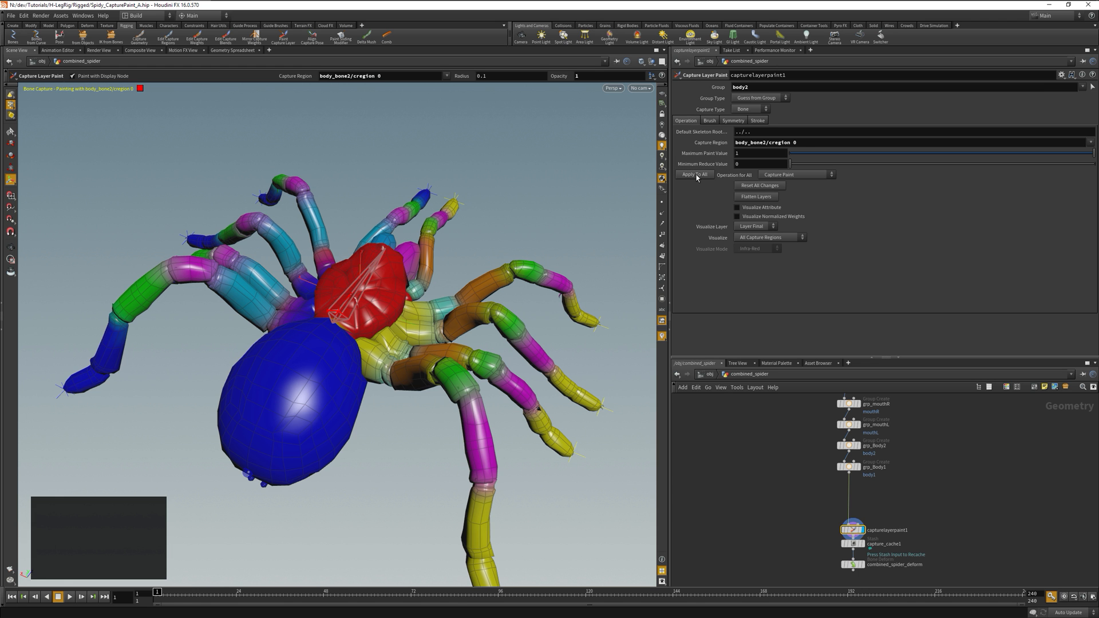
Step: Reduce the mouth_R_bone1 weight on the whole mesh without a group, and apply Capture Paint for it to the mouthR group only
left_click_drag(437, 298, 578, 284, "alt")
middle_click(425, 310, "ctrl")
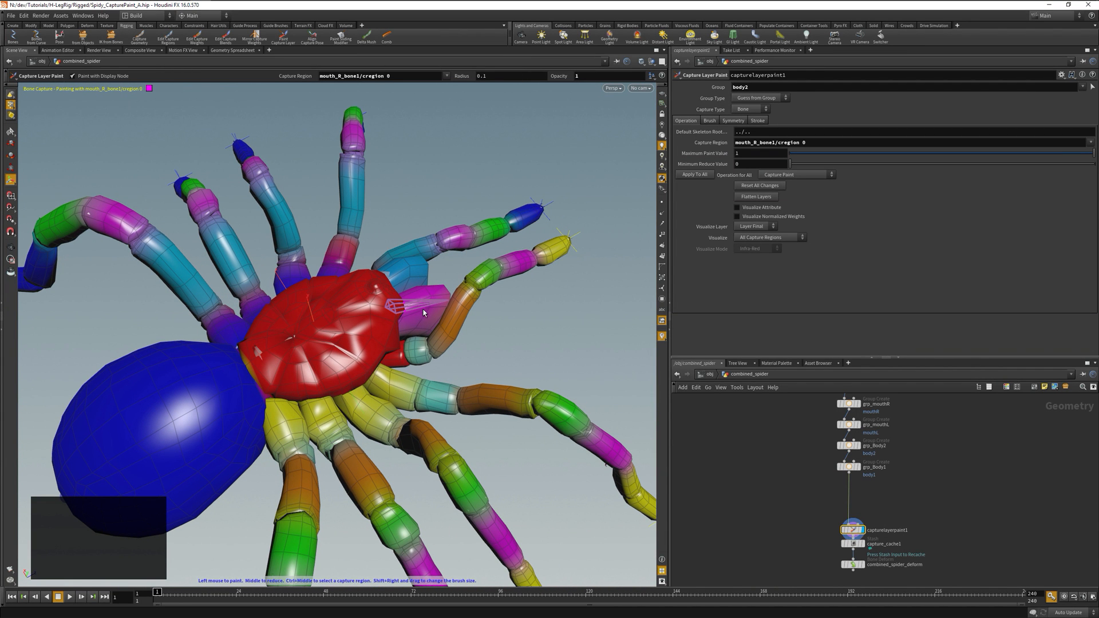
left_click_drag(762, 90, 664, 87)
key("BackSpace")
middle_click_drag(425, 314, 428, 302)
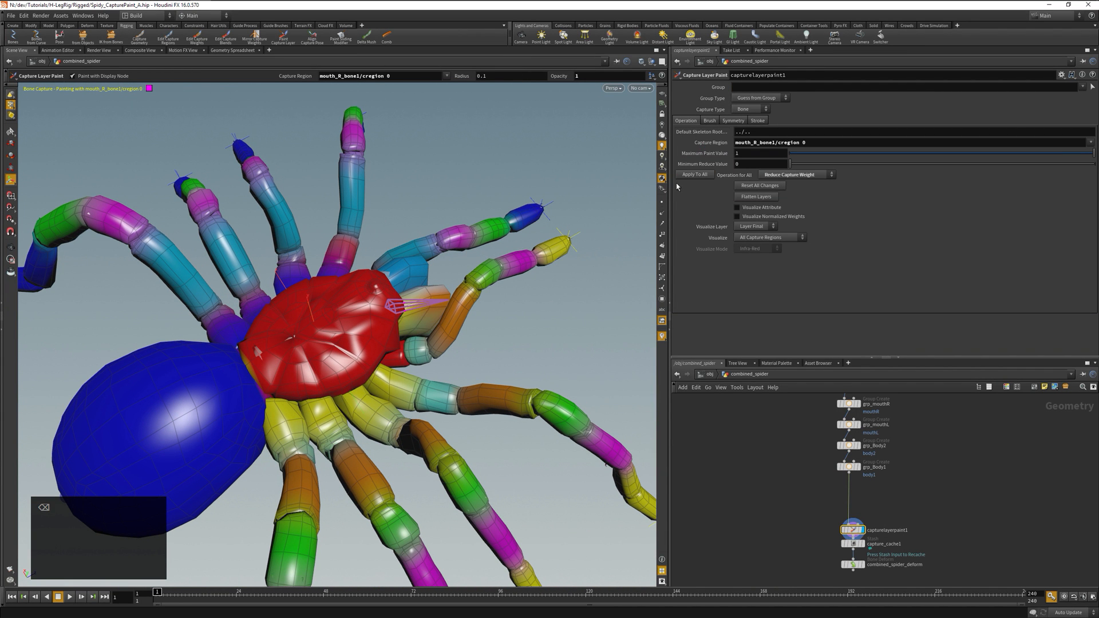
left_click(1083, 88)
left_click(1017, 104)
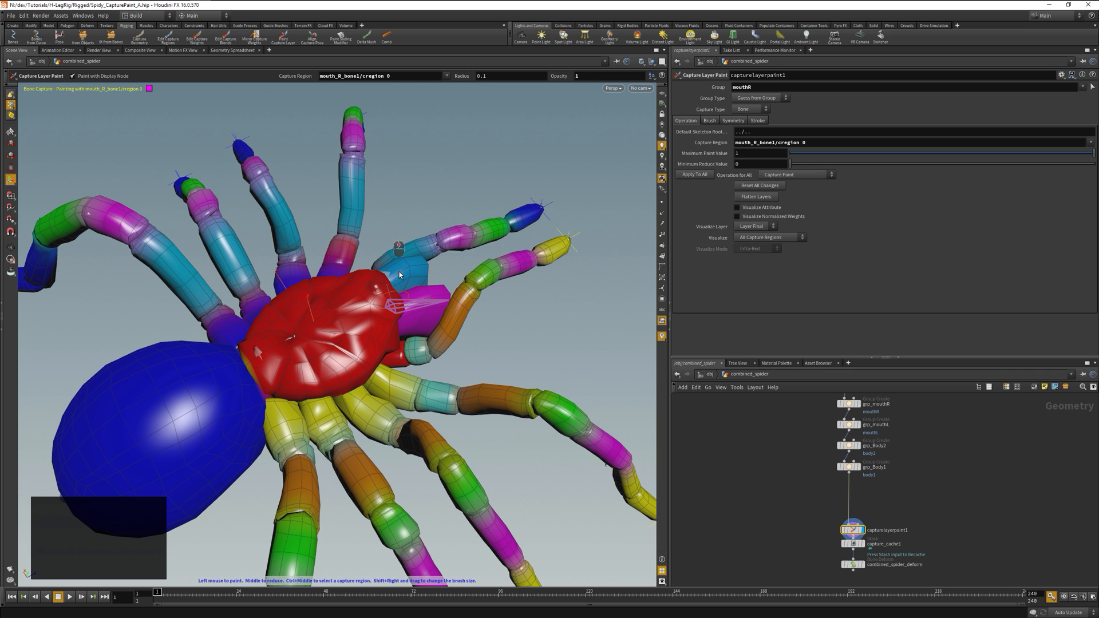
Step: Replace the group with mouthL and assign it to the mouth_L_bone1 capture region
double_click(762, 86)
key("BackSpace")
left_click(1082, 86)
left_click(1031, 145)
Step: Set Visualize to Selected Capture Region and inspect the weights of body_bone2 and the right leg base bones
left_click(776, 237)
left_click(754, 247)
left_click_drag(606, 301, 310, 348, "alt")
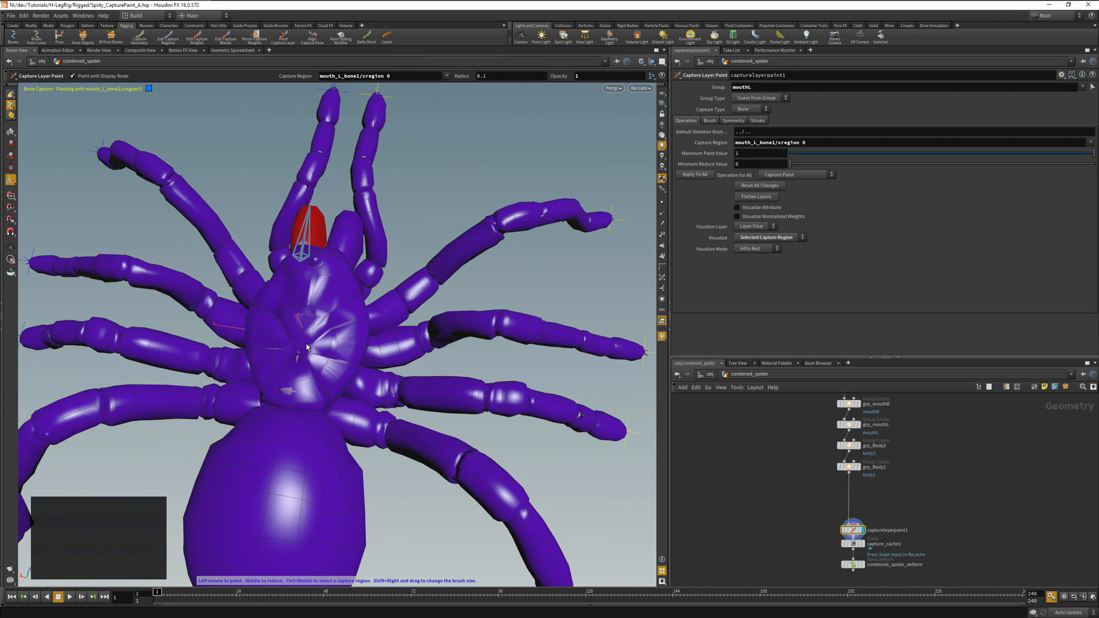
middle_click(300, 311, "ctrl")
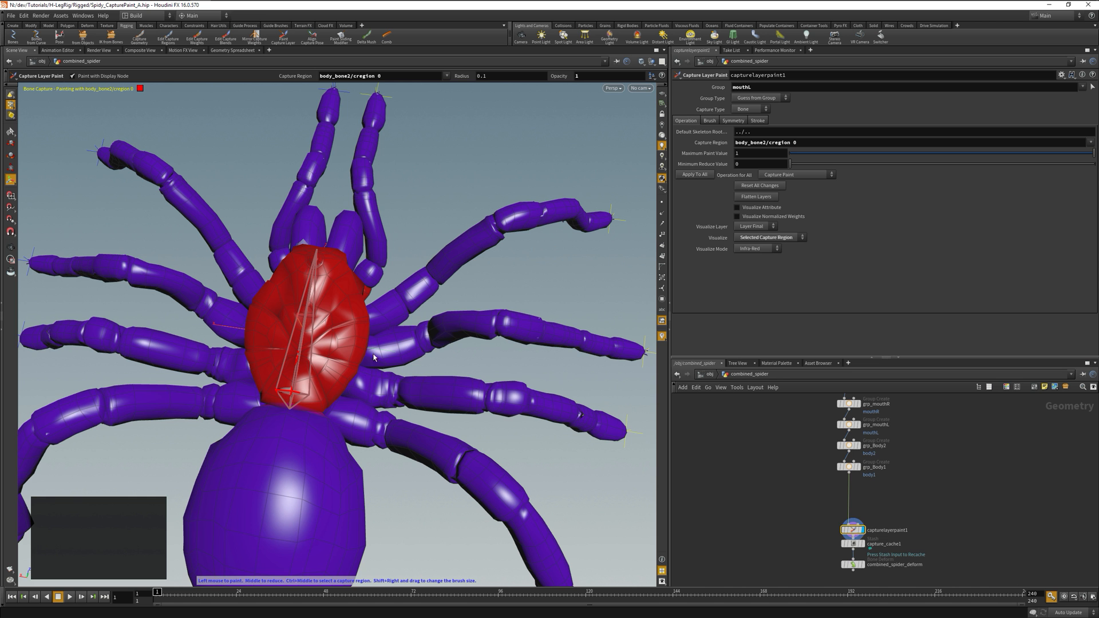
left_click_drag(396, 302, 367, 425, "alt")
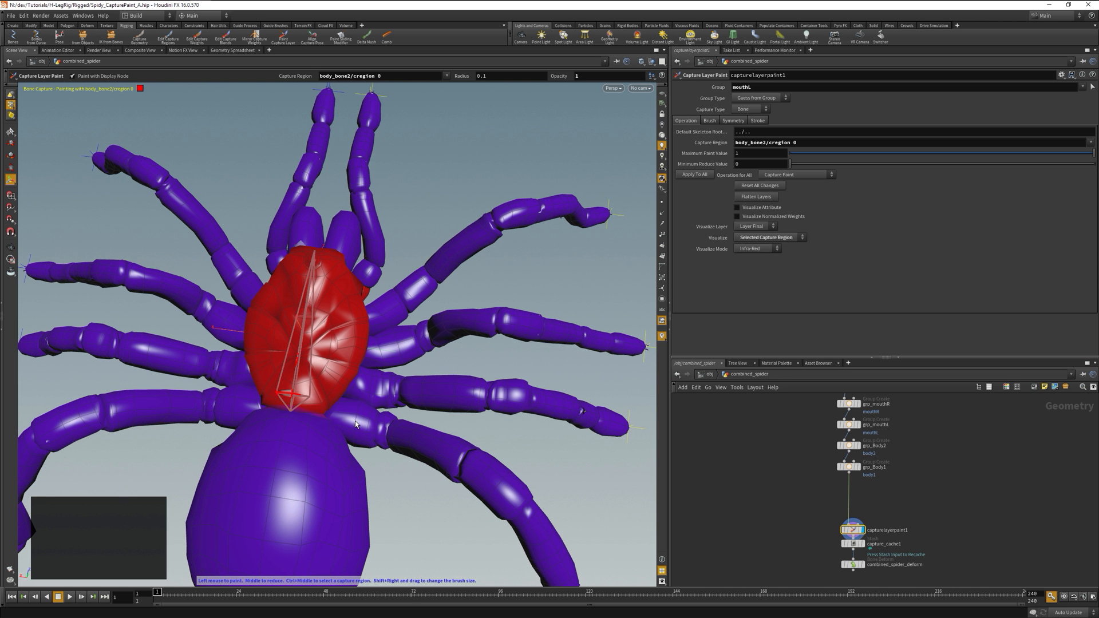
middle_click(355, 425, "ctrl")
mouse_move(376, 405)
left_mouse_down("alt")
mouse_move(358, 381)
mouse_move(375, 378)
mouse_move(360, 368)
mouse_move(391, 405)
left_mouse_up("alt")
middle_click(372, 393, "ctrl")
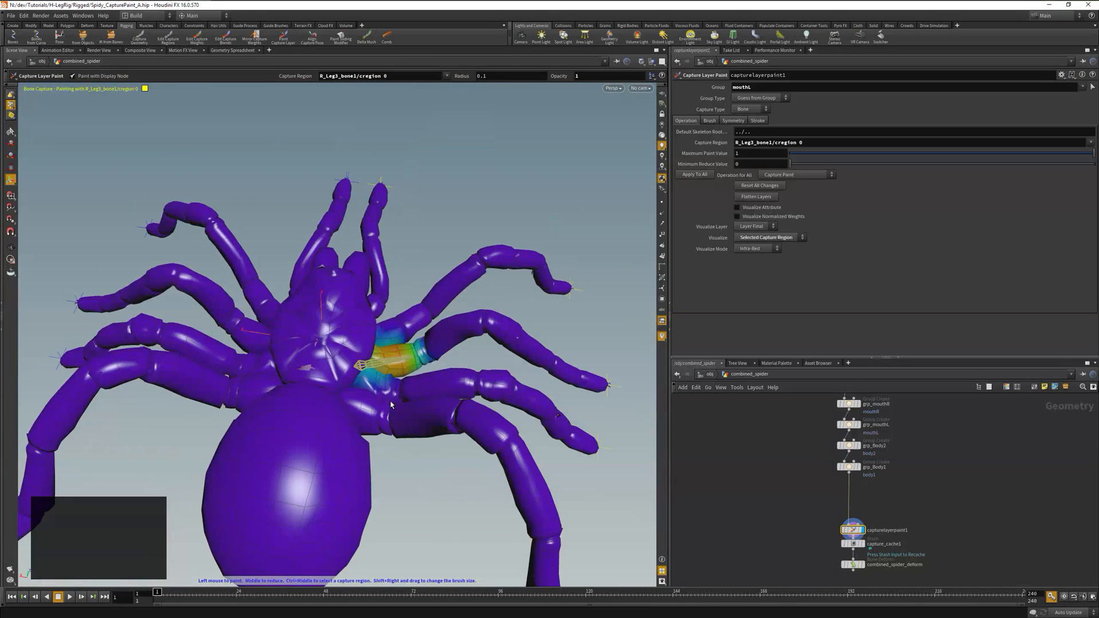
Step: Go into the Rig subnetwork, test-move R_Leg2_goal1 to check the deformation, and undo the move
key("Escape")
key("u")
key("u")
left_click(867, 553)
key("u")
left_click_drag(618, 426, 515, 378, "alt")
key("t")
left_click(581, 457)
mouse_move(618, 403)
left_mouse_down()
mouse_move(597, 453)
mouse_move(604, 417)
left_mouse_up()
key("ctrl+z")
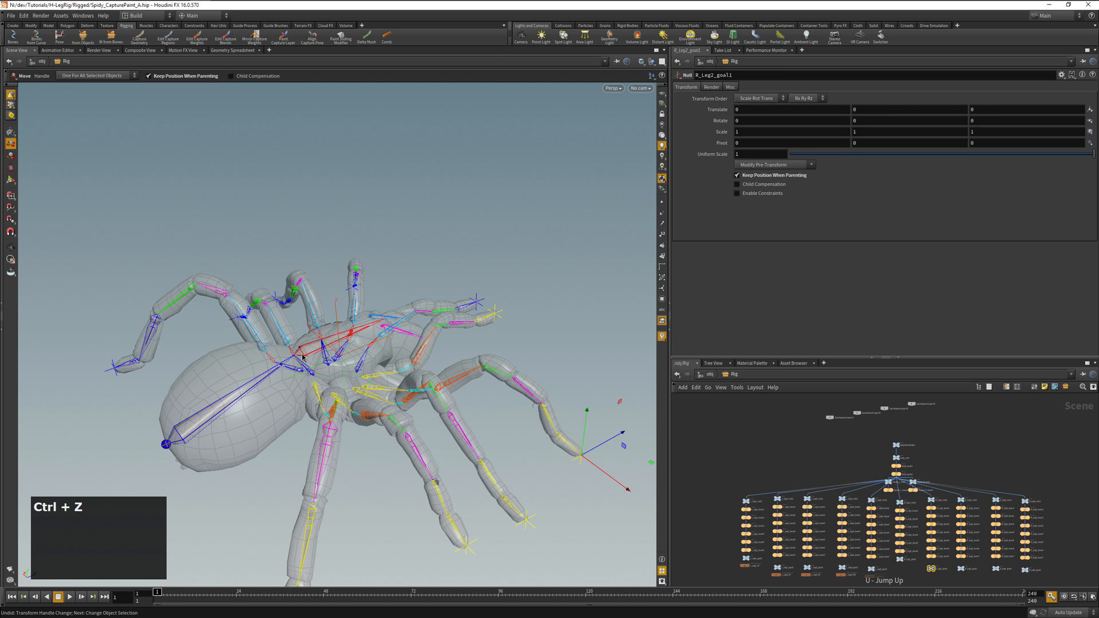
Step: Test-rotate body_bone2 to check how the body deforms, and undo the rotation
left_click(302, 356)
left_click_drag(256, 325, 248, 324)
key("ctrl+z")
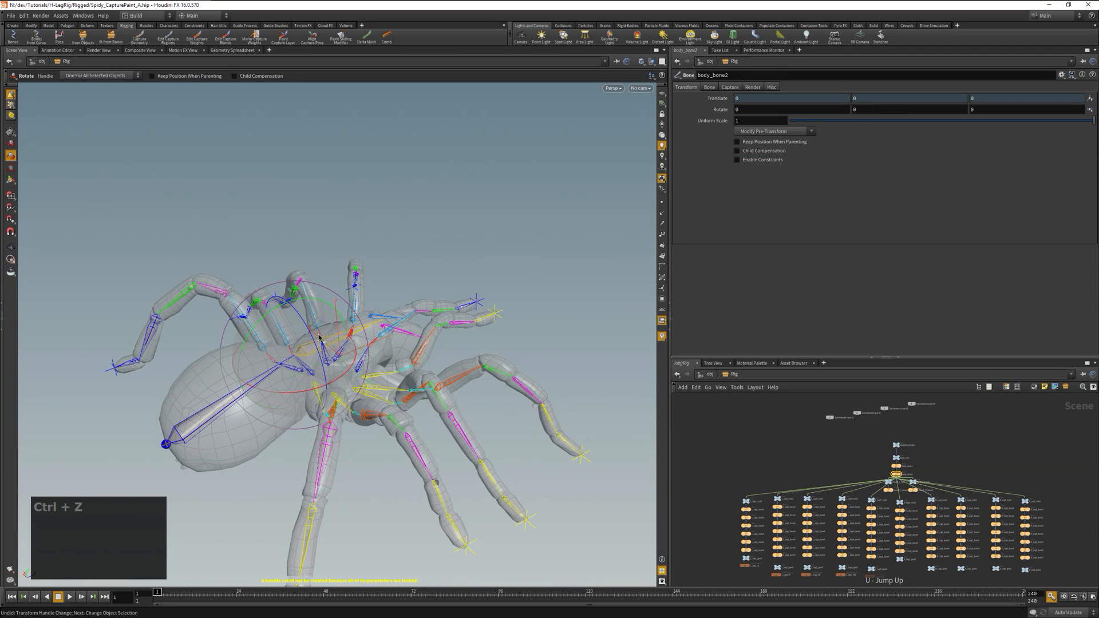
Step: Test-move R_Leg1_goal1 to check the deformation around the mouth, and undo the move
left_click_drag(322, 342, 344, 401, "alt")
scroll(452, 314, "up", 3)
left_click(452, 316)
key("ctrl+z")
key("t")
middle_click_drag(623, 174, 605, 213)
key("ctrl+z")
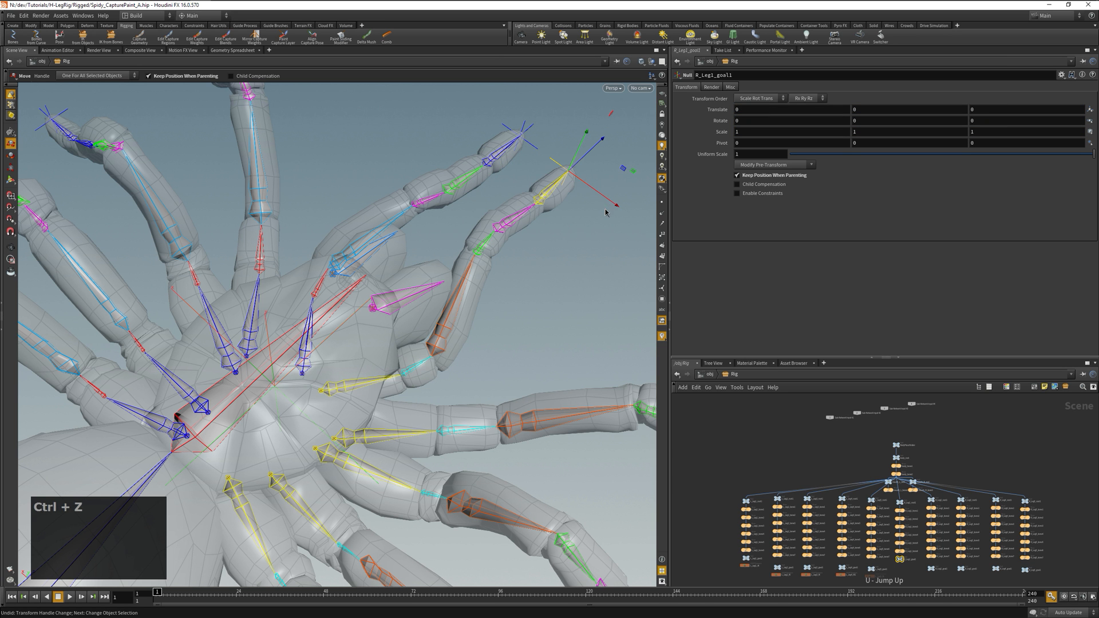
Step: Return to capturelayerpaint1 in combined_spider, activate its painting handle and choose the R_Leg1_bone3 capture region
key("u")
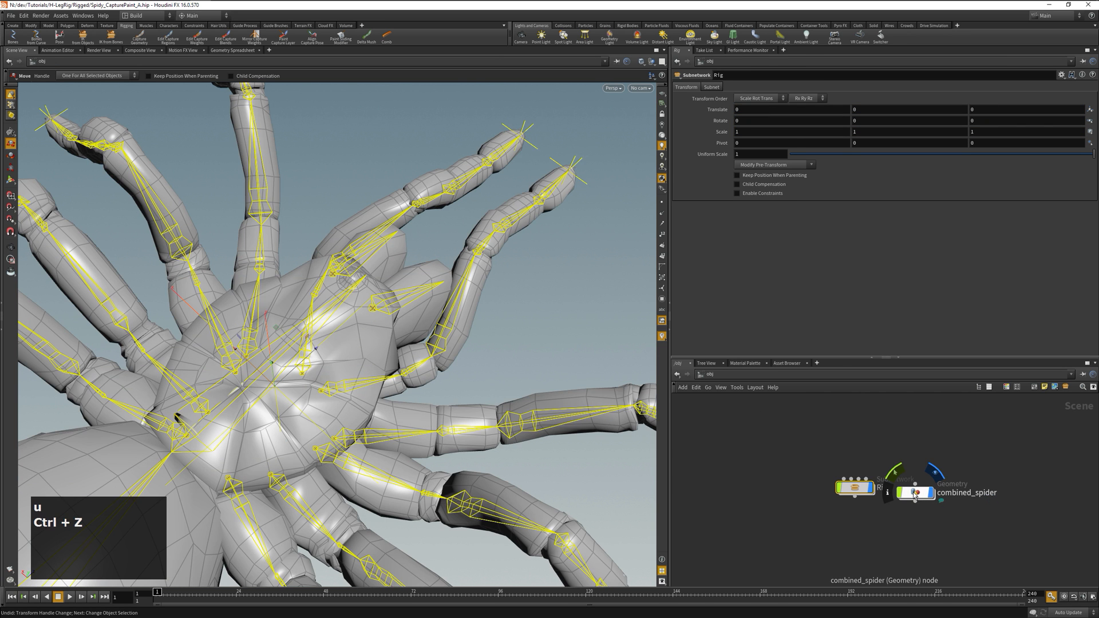
double_click(913, 491)
left_click(868, 529)
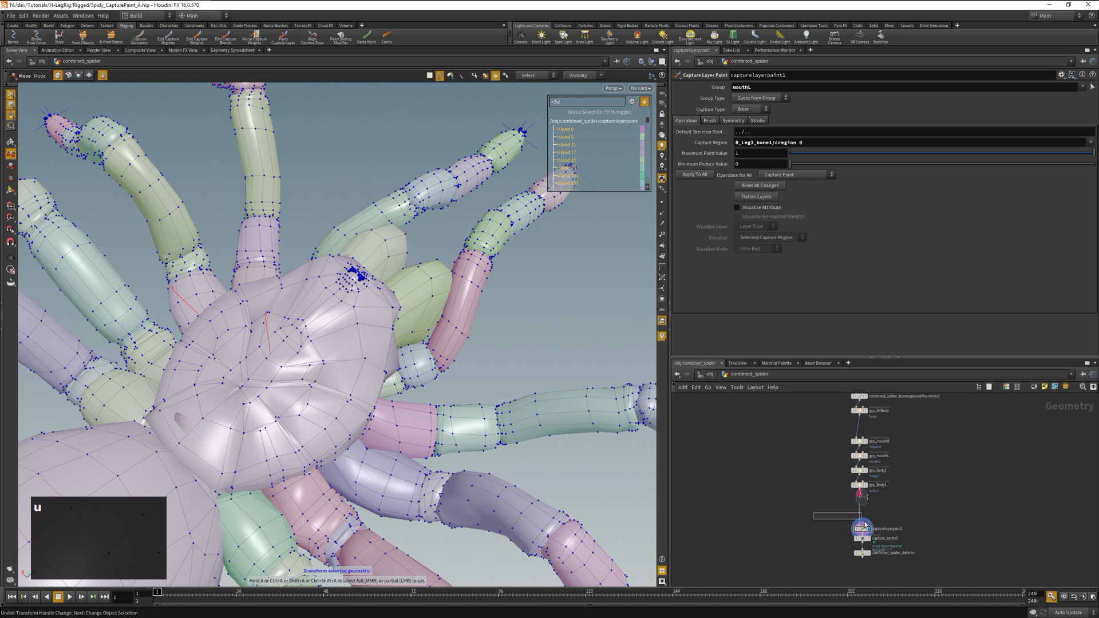
key("Escape")
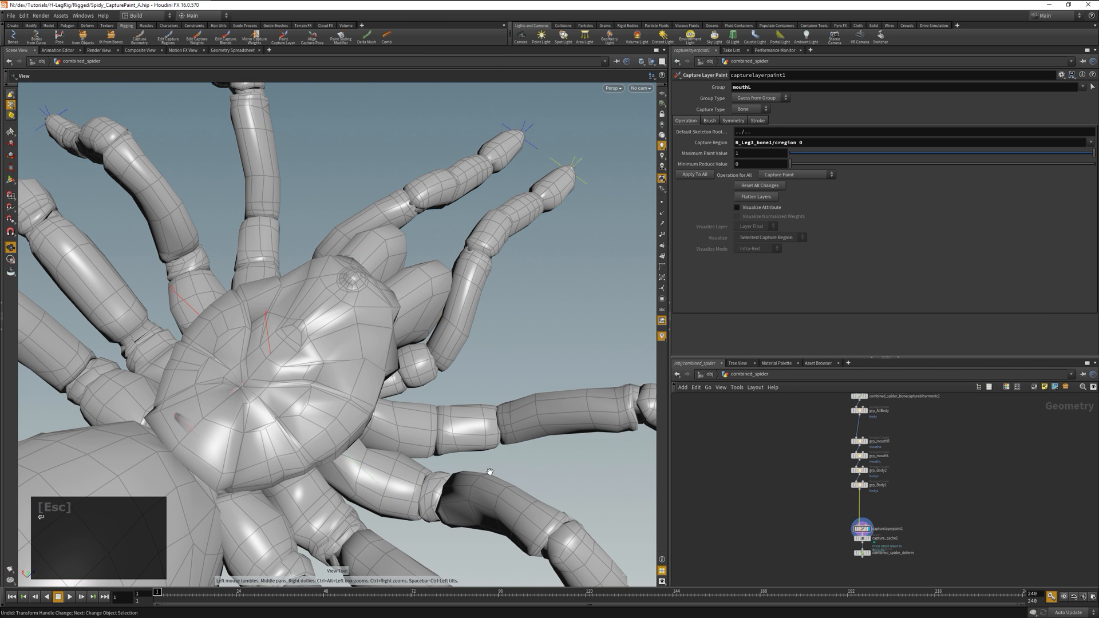
key("Return")
left_click_drag(525, 437, 457, 377, "alt")
middle_click(454, 363, "ctrl")
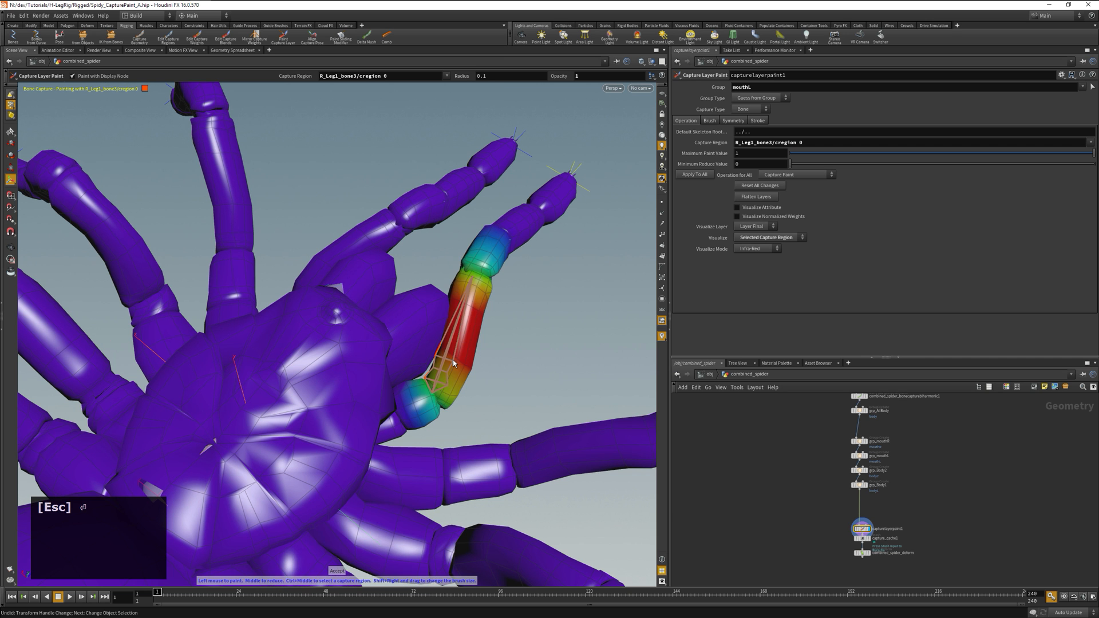
Step: Add mouthR to the mouthL group and apply Reduce Capture Weight to it for R_Leg1_bone3 and R_Leg1_bone2
left_click_drag(451, 348, 519, 299, "alt")
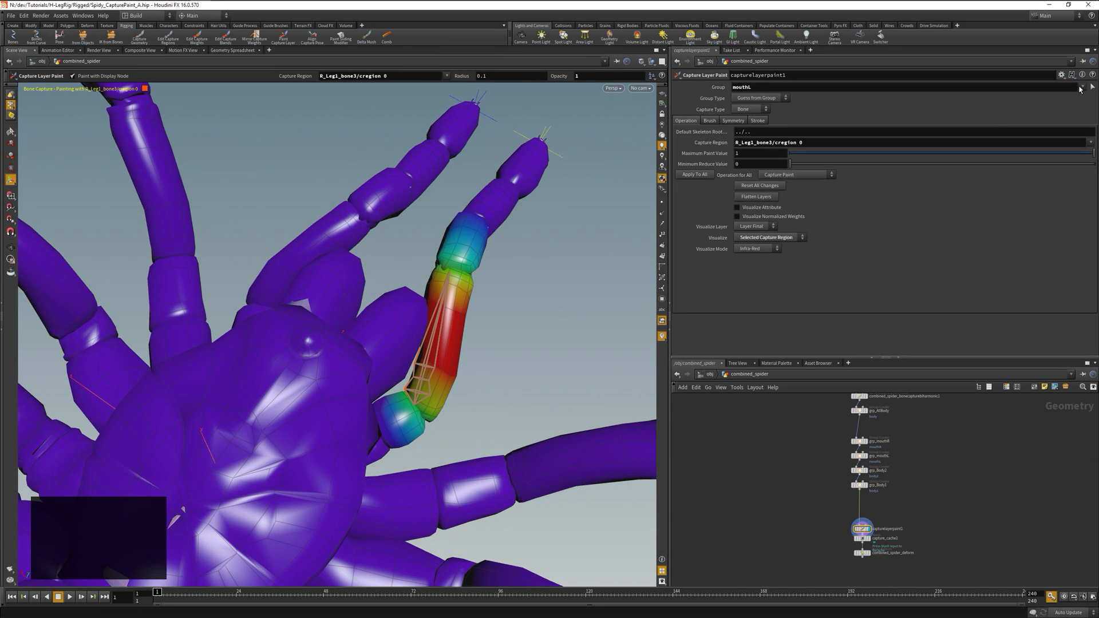
middle_click(313, 299)
left_click(1086, 87)
left_click(1028, 150)
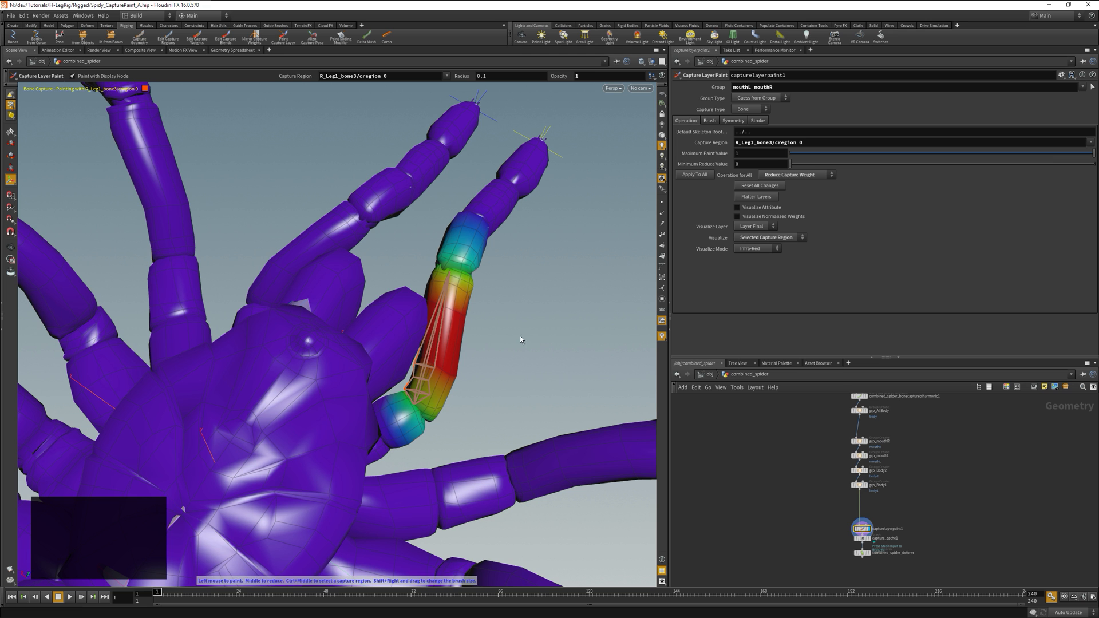
left_click(686, 175)
middle_click(400, 426, "ctrl")
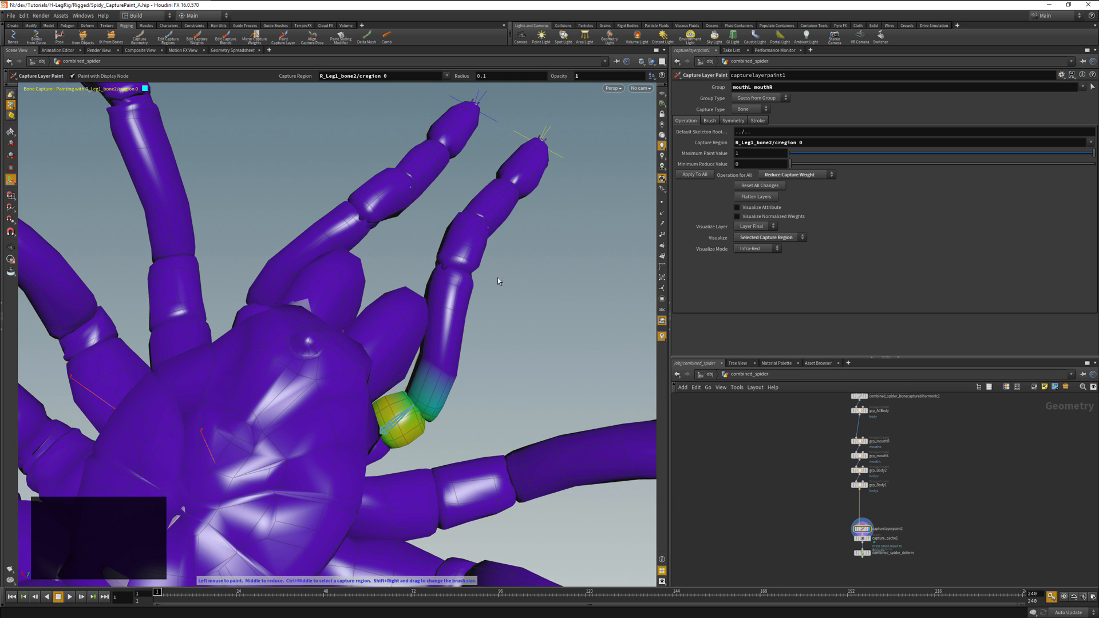
left_click(690, 176)
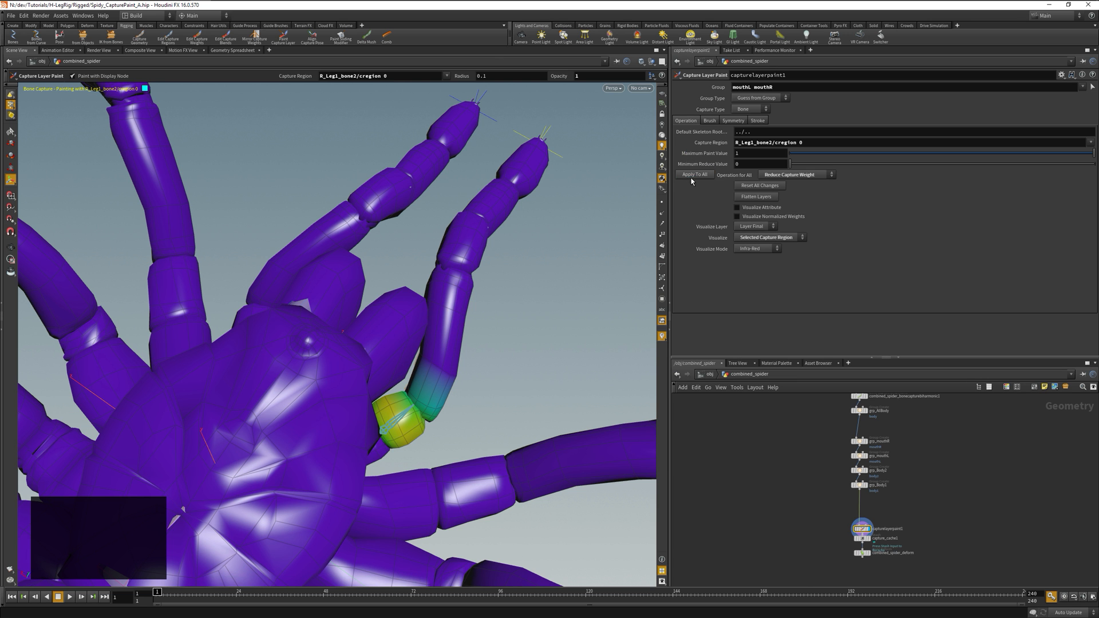
Step: Choose the R_Leg2_bone1 capture region and set the visualize mode to White to Red
middle_click(395, 506, "ctrl")
left_click_drag(417, 459, 538, 411, "alt")
left_click(760, 249)
left_click(752, 267)
mouse_move(401, 439)
left_mouse_down("alt")
mouse_move(424, 444)
mouse_move(462, 428)
mouse_move(493, 369)
mouse_move(414, 319)
left_mouse_up("alt")
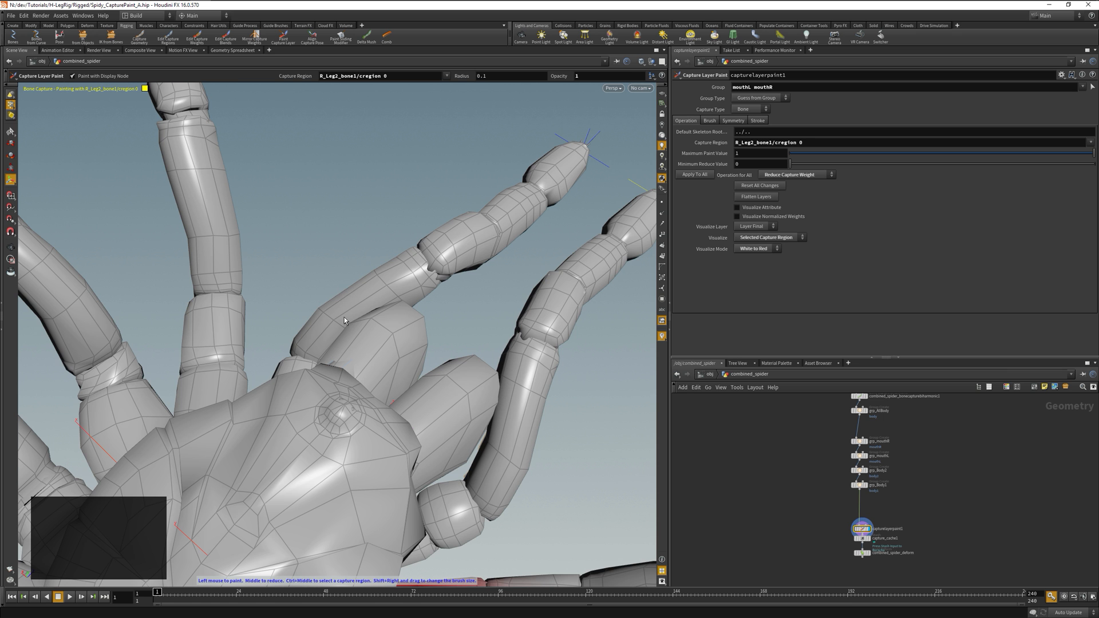
Step: Use the wireframe display to pick the L_Leg1_bone3 capture region, and restore the shaded display
key("w")
middle_click(405, 290, "ctrl")
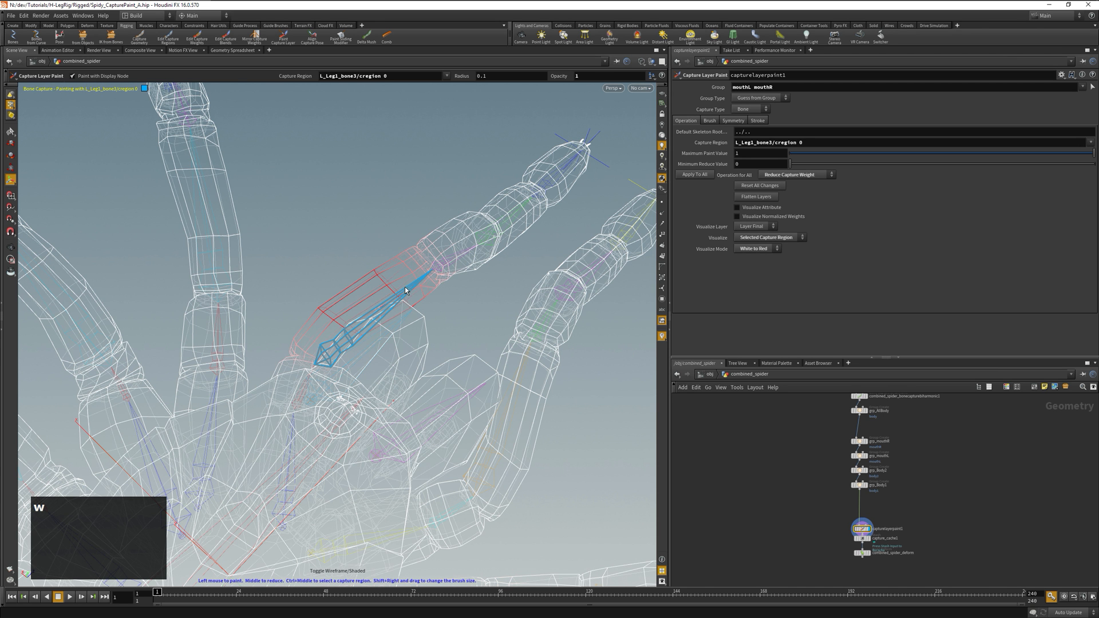
mouse_move(435, 363)
left_mouse_down("alt")
mouse_move(391, 358)
mouse_move(336, 326)
left_mouse_up("alt")
key("w")
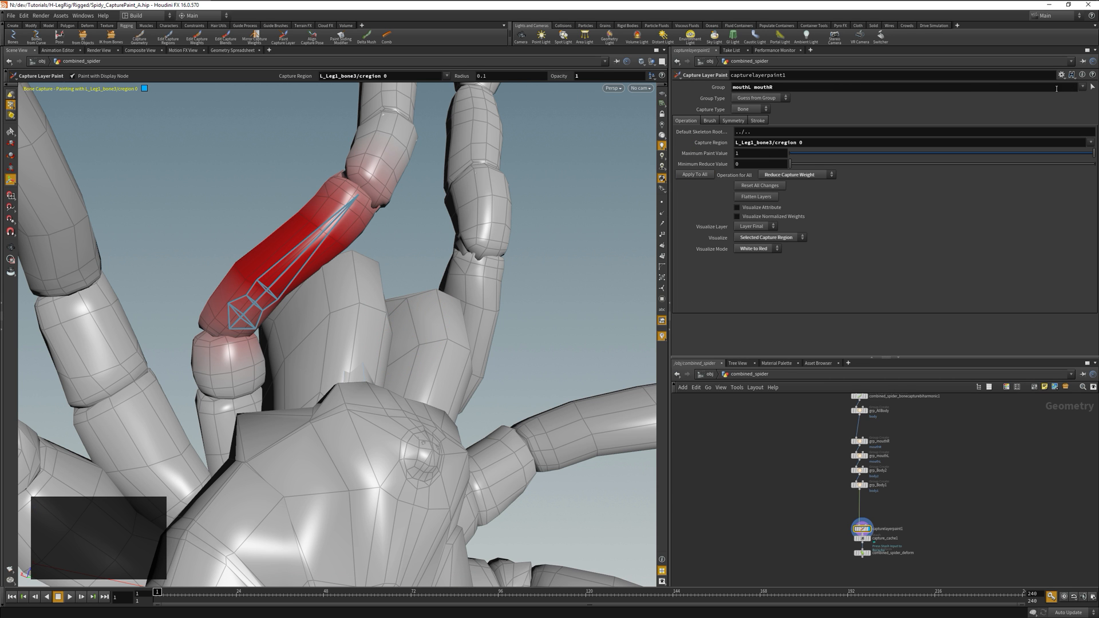
Step: Clear the mouthL and mouthR groups from capturelayerpaint1's group setting
left_click_drag(832, 86, 747, 86)
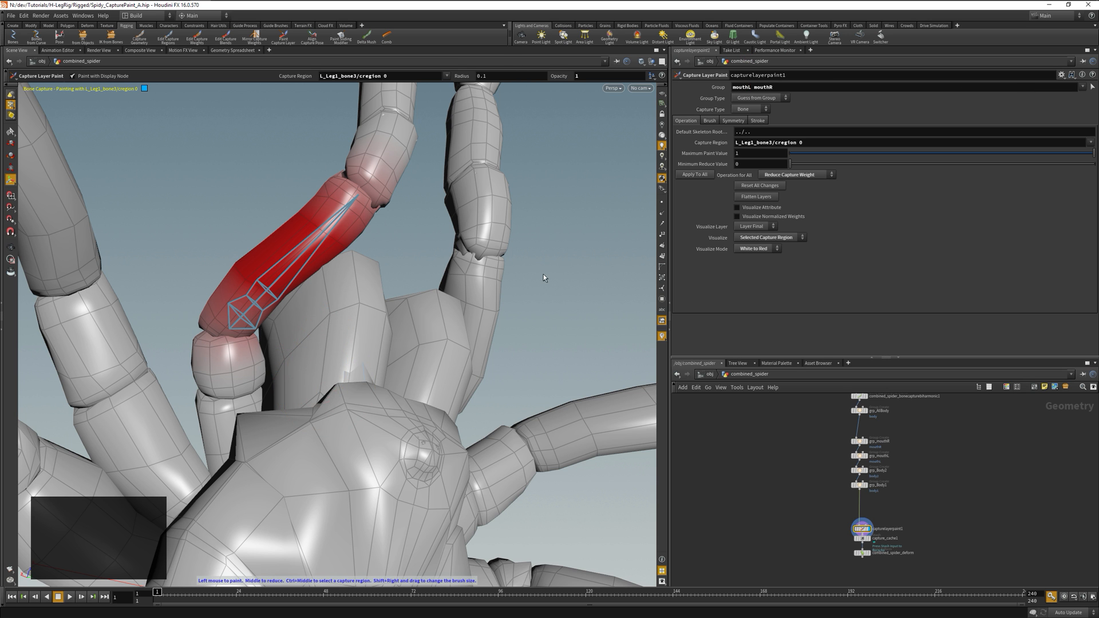
left_click_drag(779, 88, 686, 93)
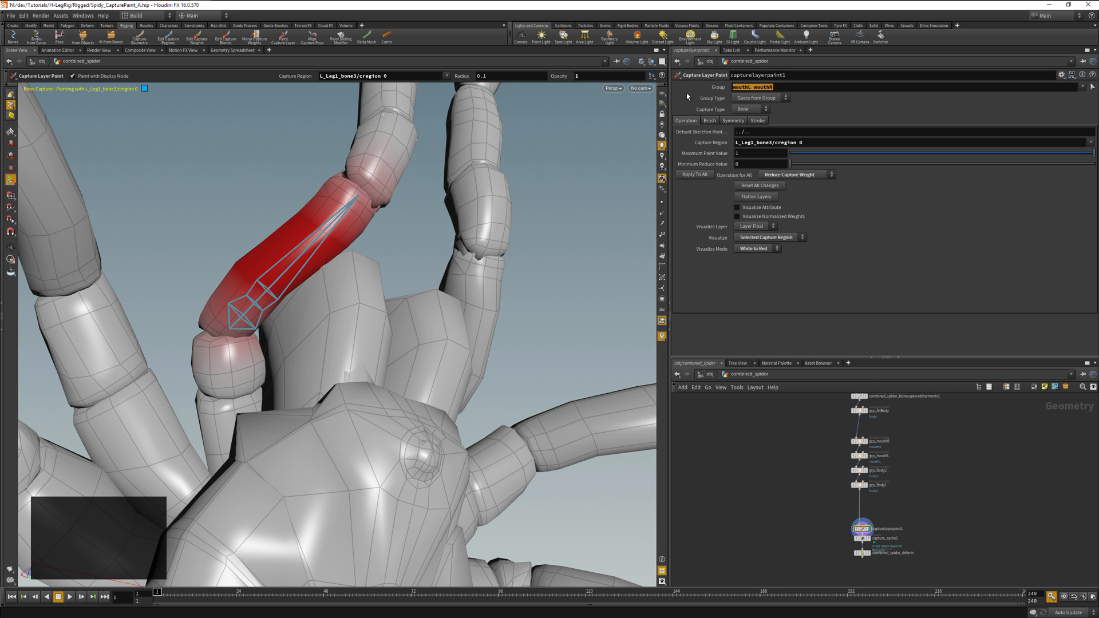
key("Delete")
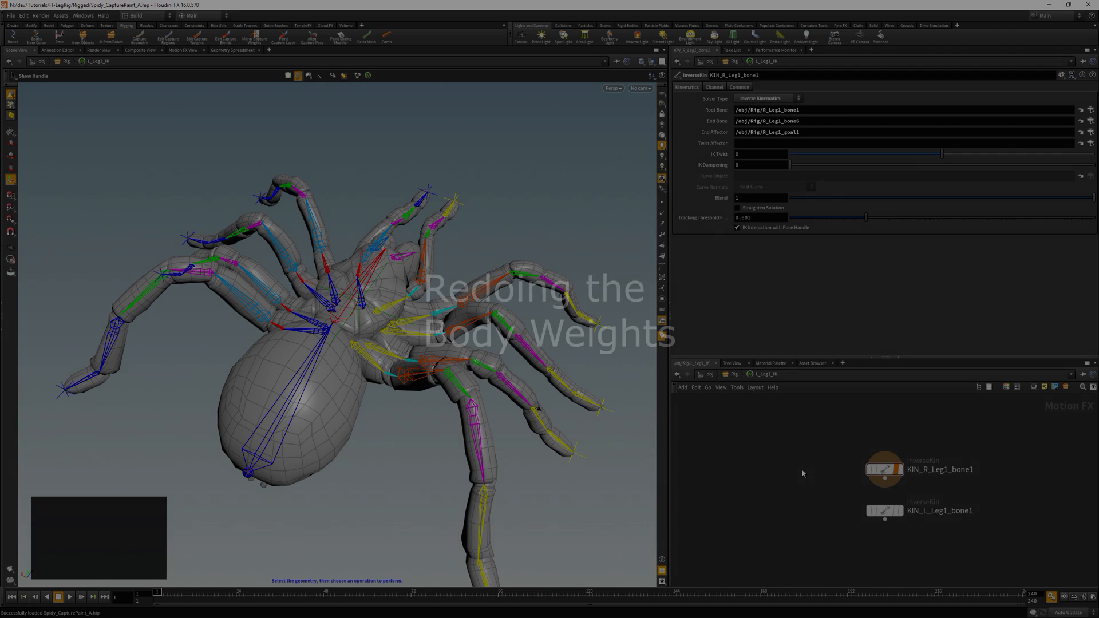
Step: Go up from the leg IK network to the obj level and open the combined_spider geometry network
key("u")
key("u")
key("u")
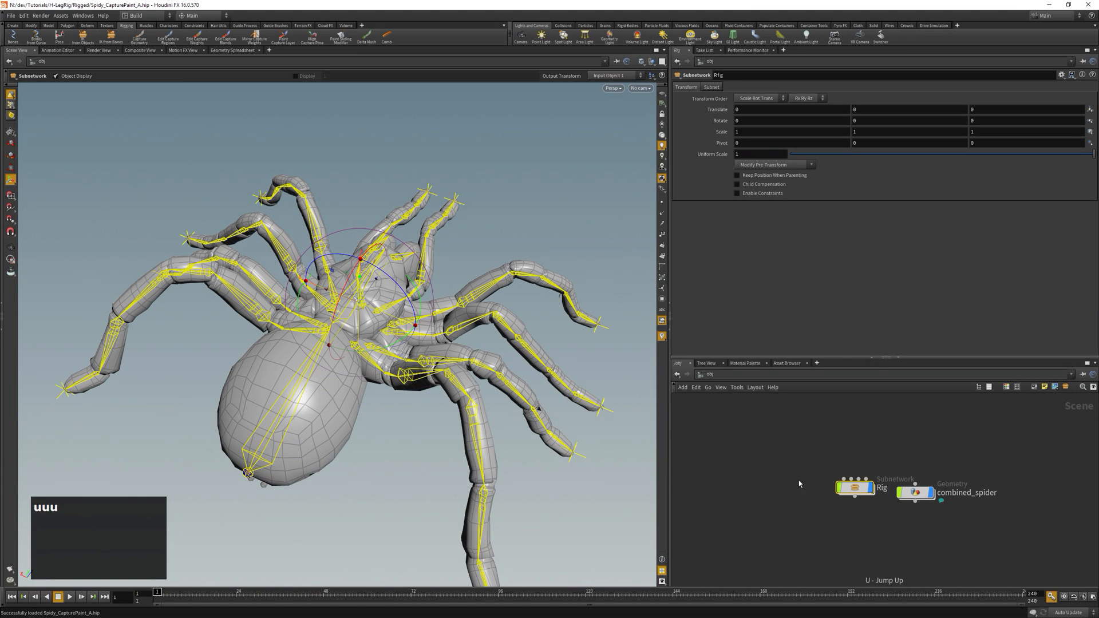
double_click(921, 496)
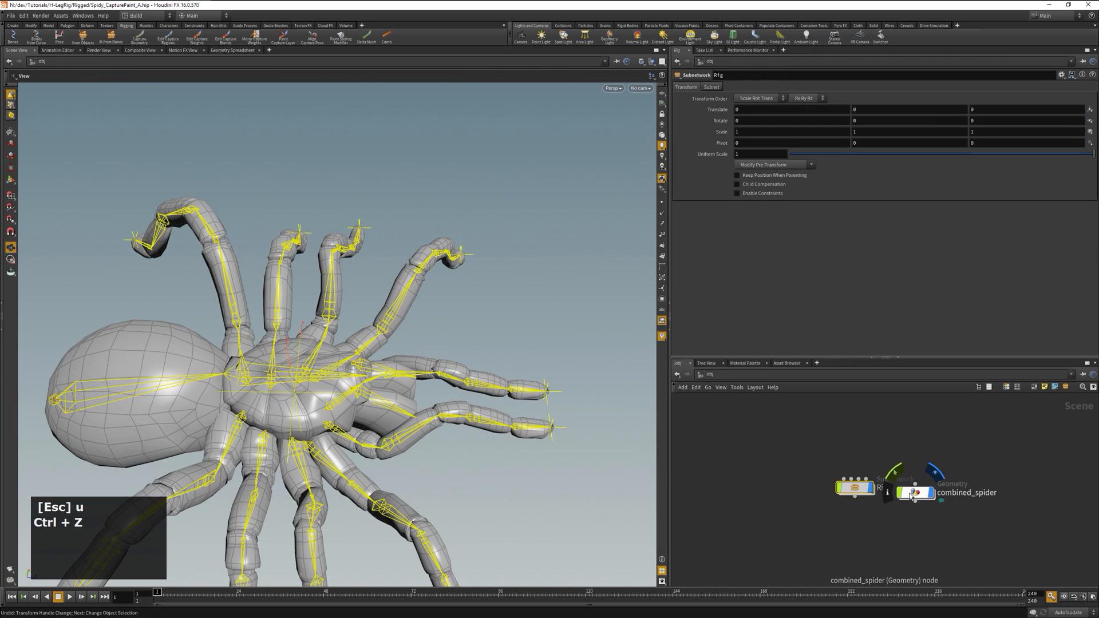
scroll(910, 496, "up", 5)
scroll(910, 496, "down", 5)
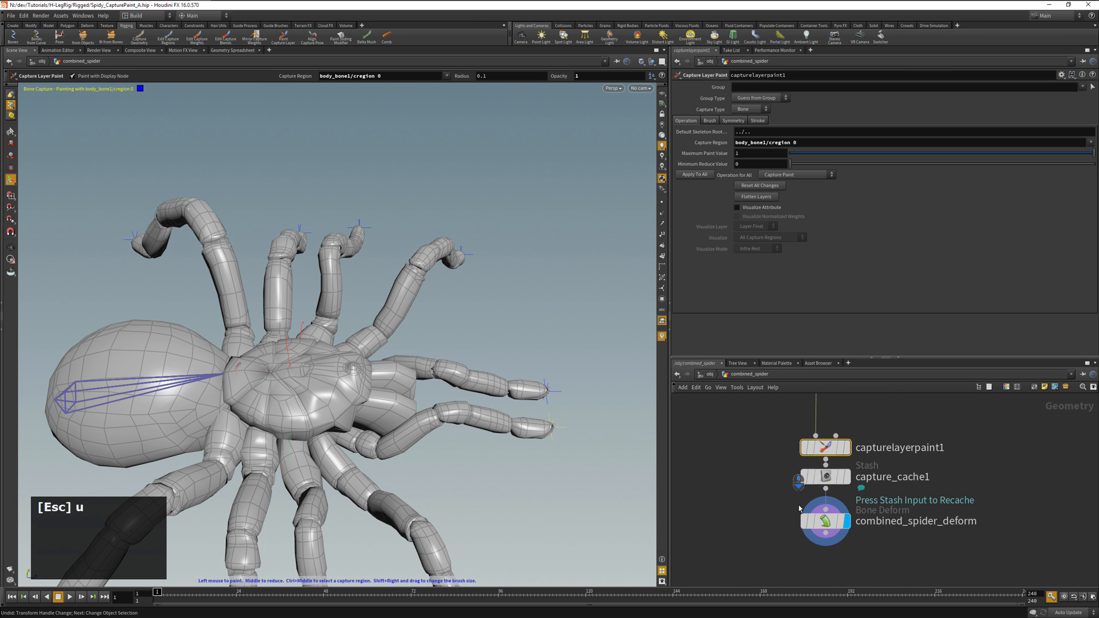
Step: Move capturelayerpaint1 away from the cache node and activate its painting handle
left_click_drag(817, 463, 817, 430)
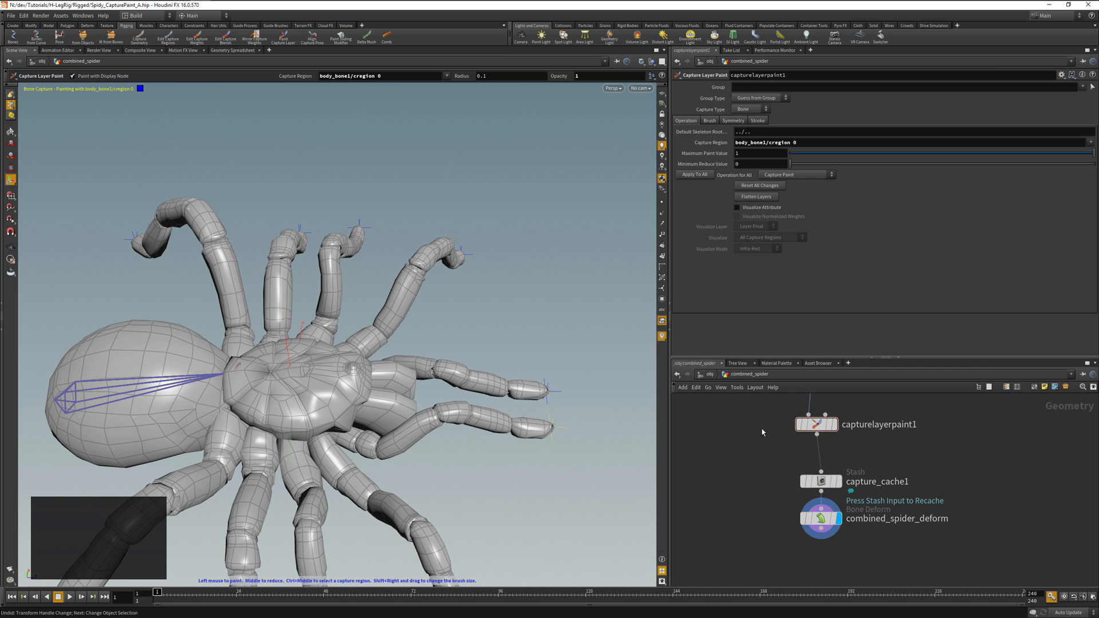
key("Escape")
left_click(814, 424)
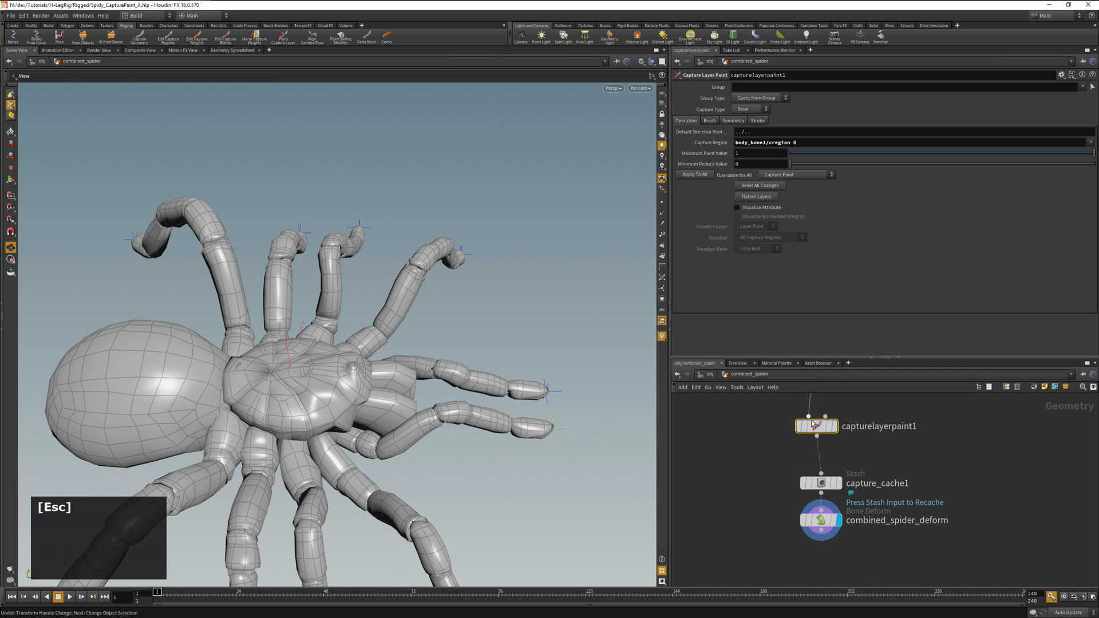
key("Return")
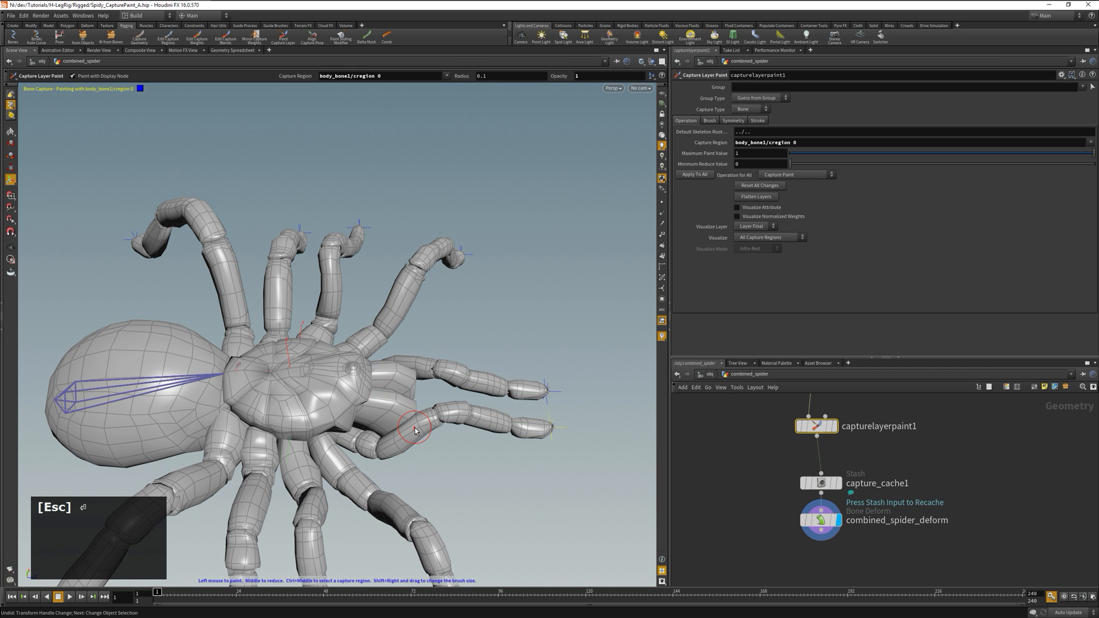
left_click_drag(414, 428, 465, 408, "alt")
middle_click_drag(464, 409, 519, 342, "alt")
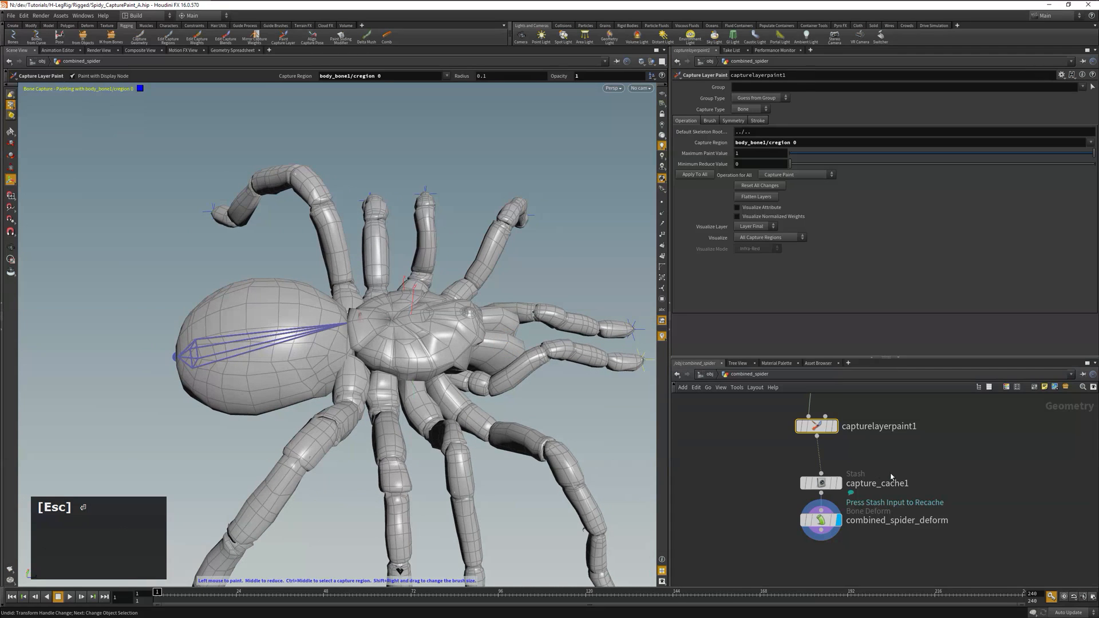
Step: Display capturelayerpaint1's result and visualize only the selected capture region, body_bone1
left_click(835, 430)
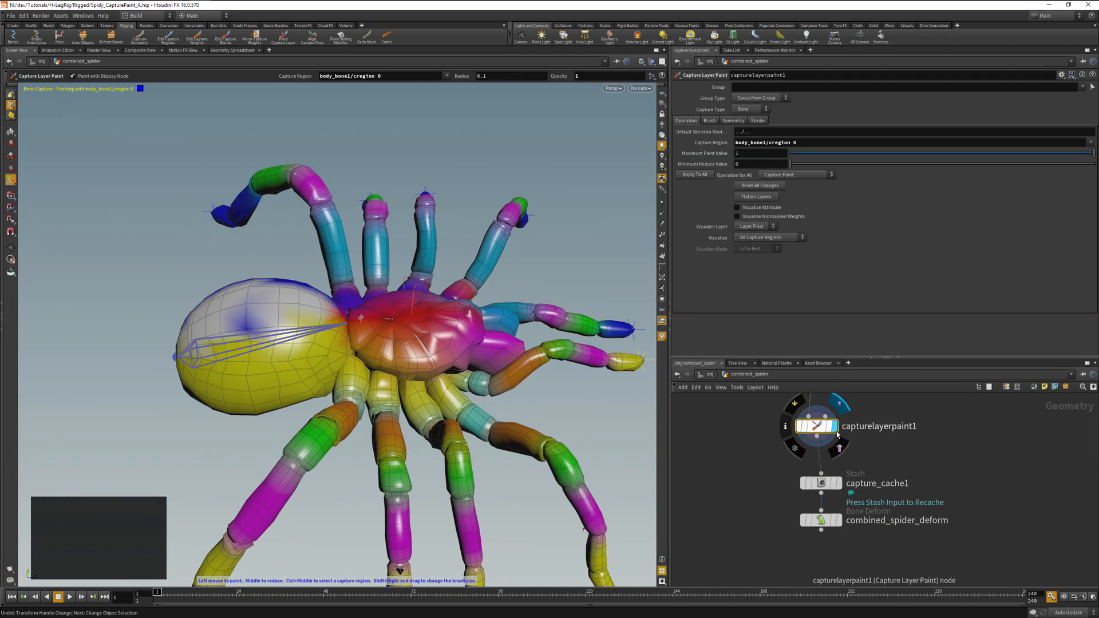
left_click(780, 238)
left_click(767, 249)
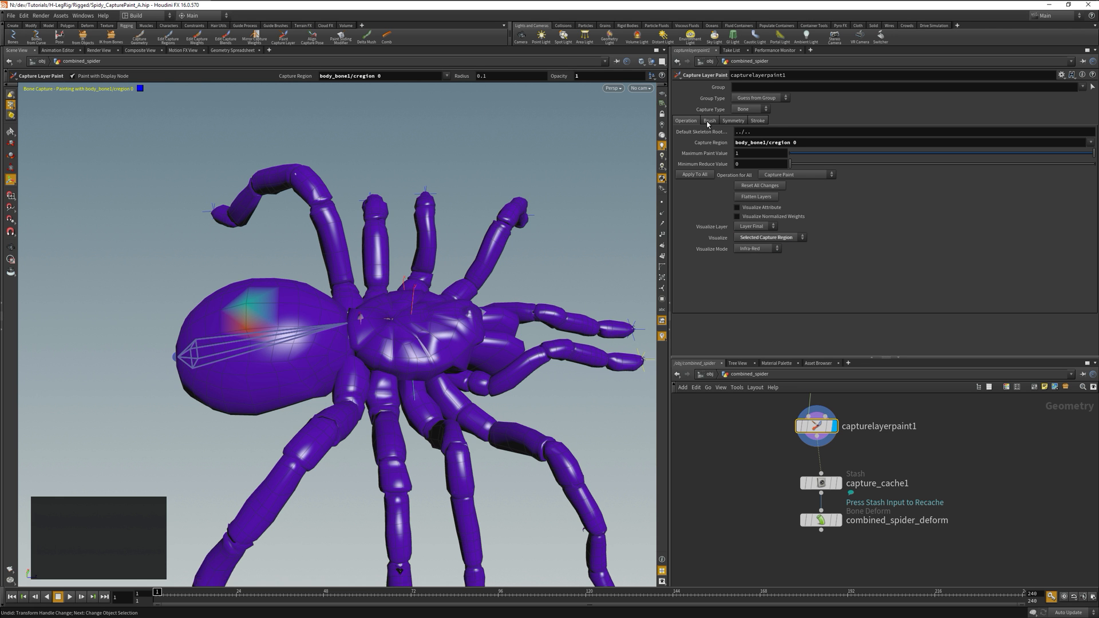
Step: Restrict capturelayerpaint1 to the body1 point group
mouse_move(311, 321)
middle_mouse_down()
mouse_move(255, 320)
mouse_move(262, 347)
middle_mouse_up()
key("n")
left_click(248, 335)
key("Return")
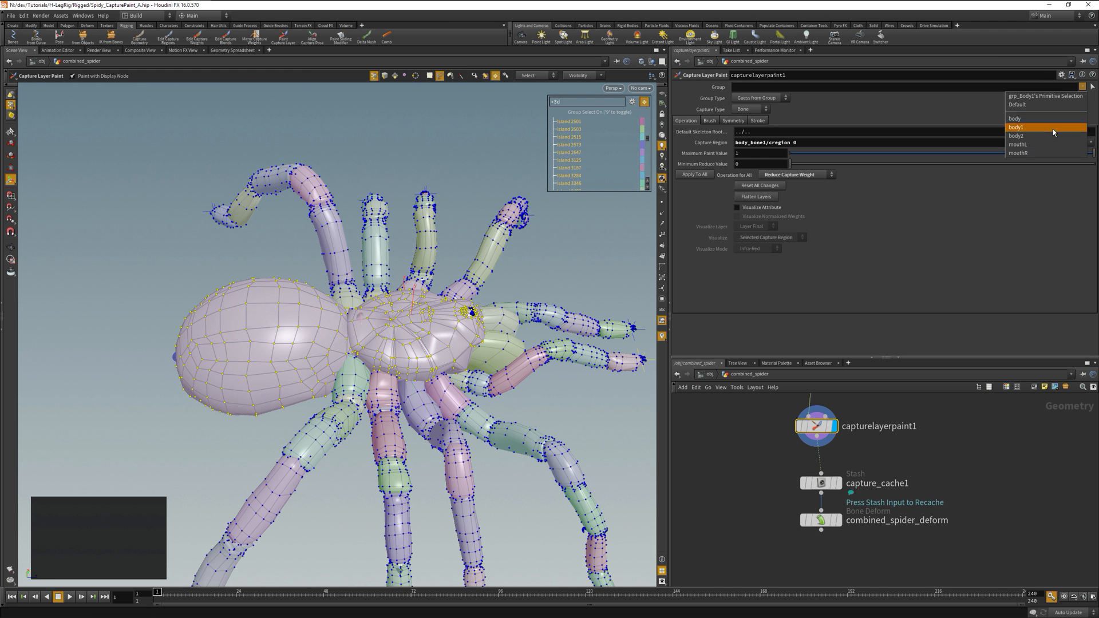
key("Return")
left_click(1082, 86)
left_click(1048, 129)
key("Delete")
Step: Apply Capture Paint to all of body1 for body_bone1 and set the visualize mode to White to Red
left_click_drag(281, 361, 315, 381)
left_click(701, 175)
left_click(755, 248)
left_click(753, 259)
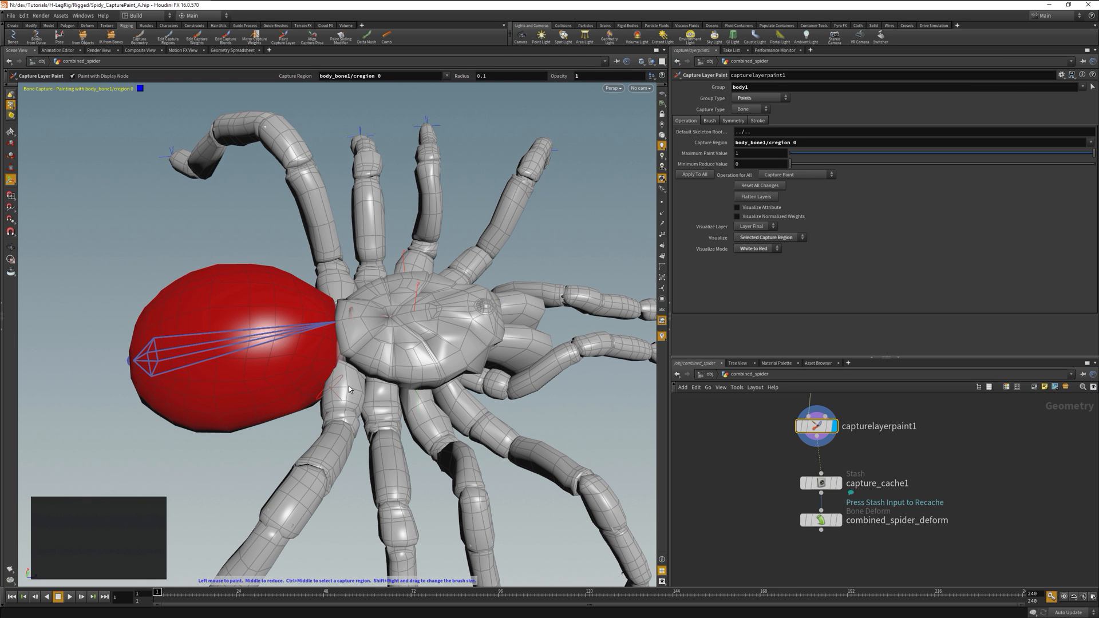
Step: Pick the R_Leg5_bone1 capture region, set the group to body1 body2 and apply Reduce Capture Weight to it
middle_click(350, 389, "ctrl")
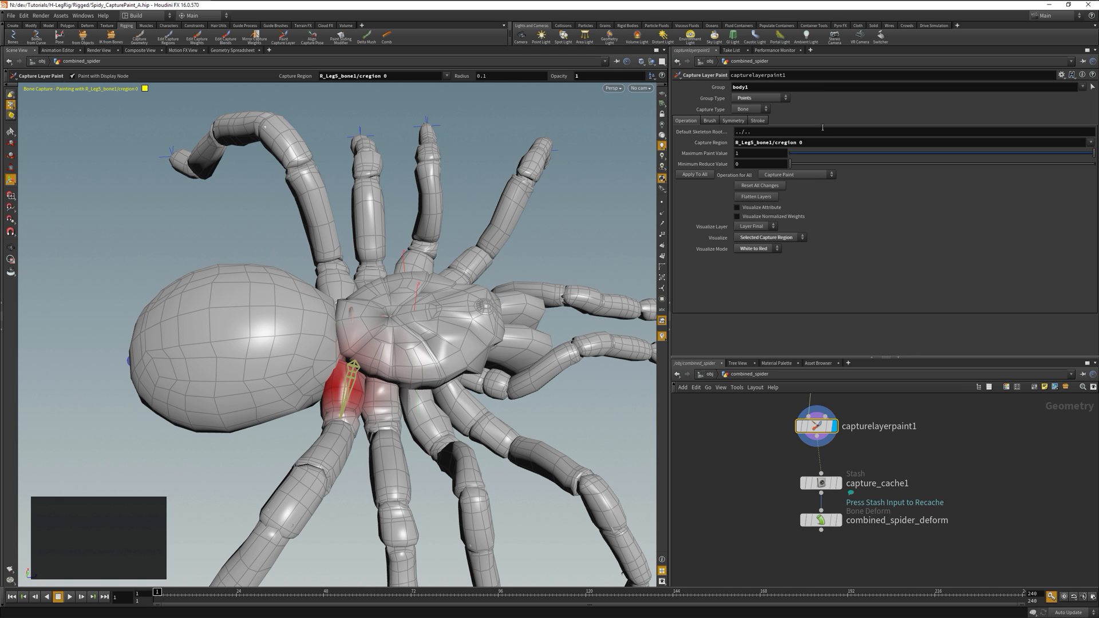
double_click(762, 89)
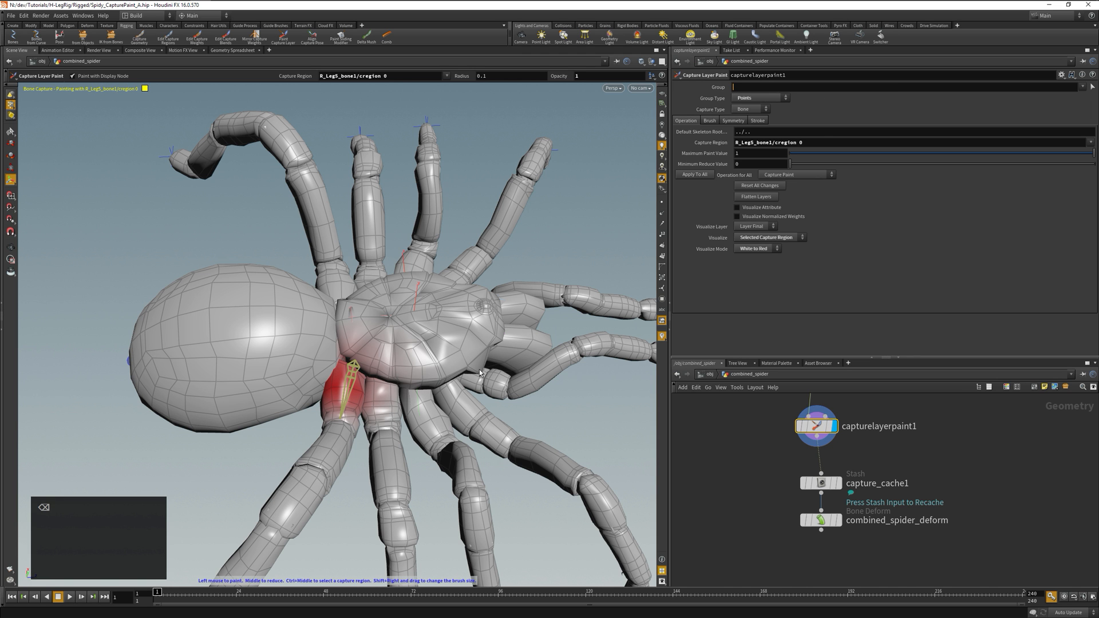
type("body1 body2")
key("Return")
left_click(795, 174)
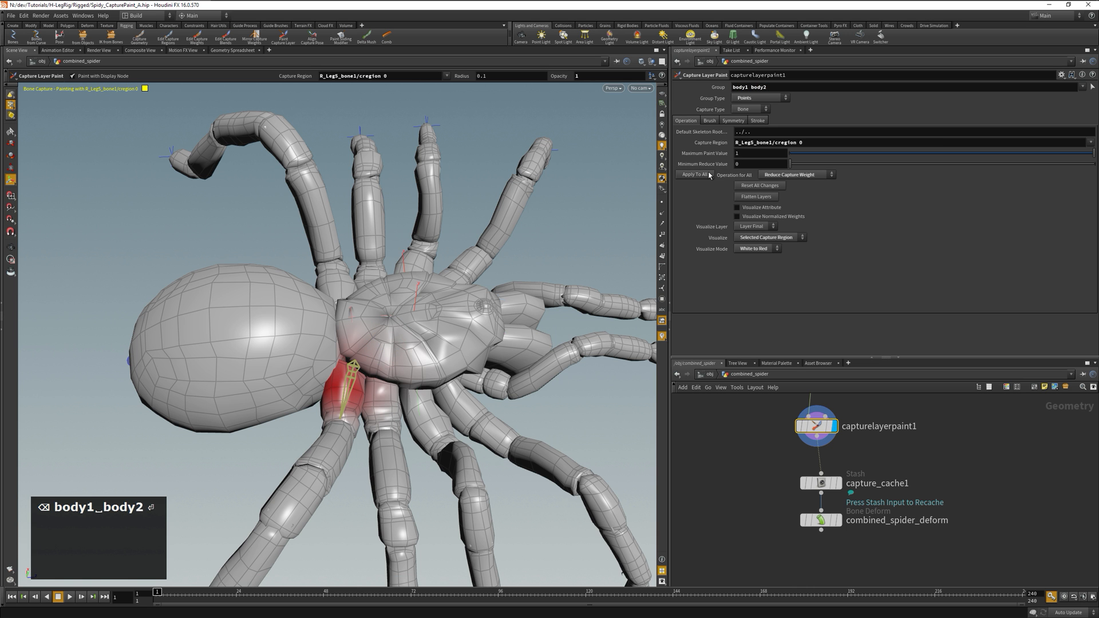
Step: Apply Reduce Capture Weight to body1 and body2 for R_Leg4_bone1, R_Leg3_bone1 and R_Leg2_bone1
middle_click(402, 392)
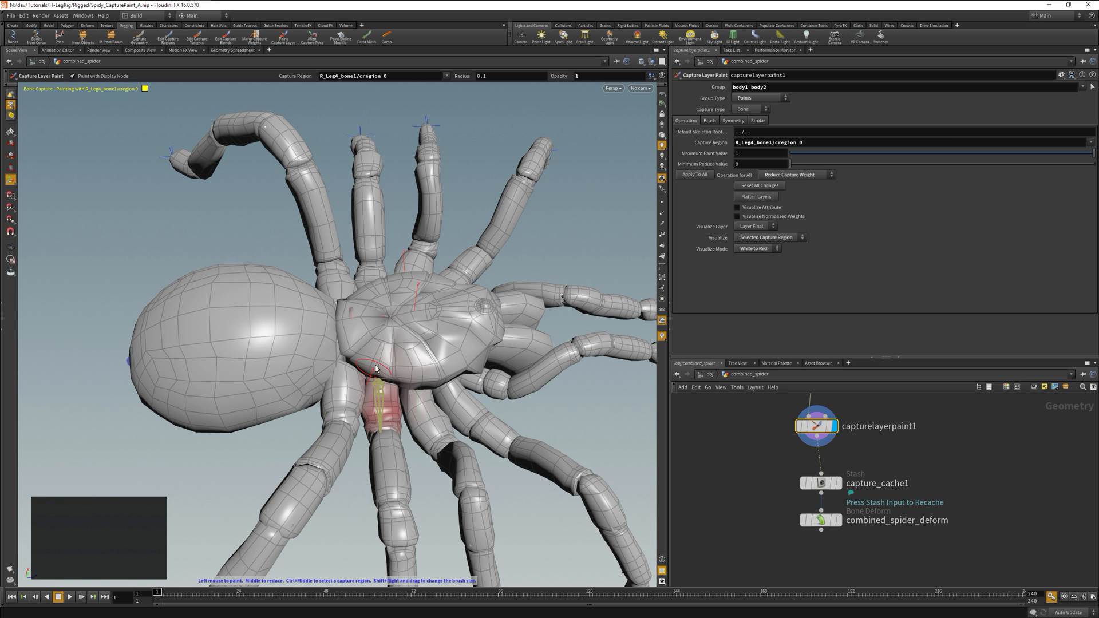
middle_click(426, 409, "ctrl")
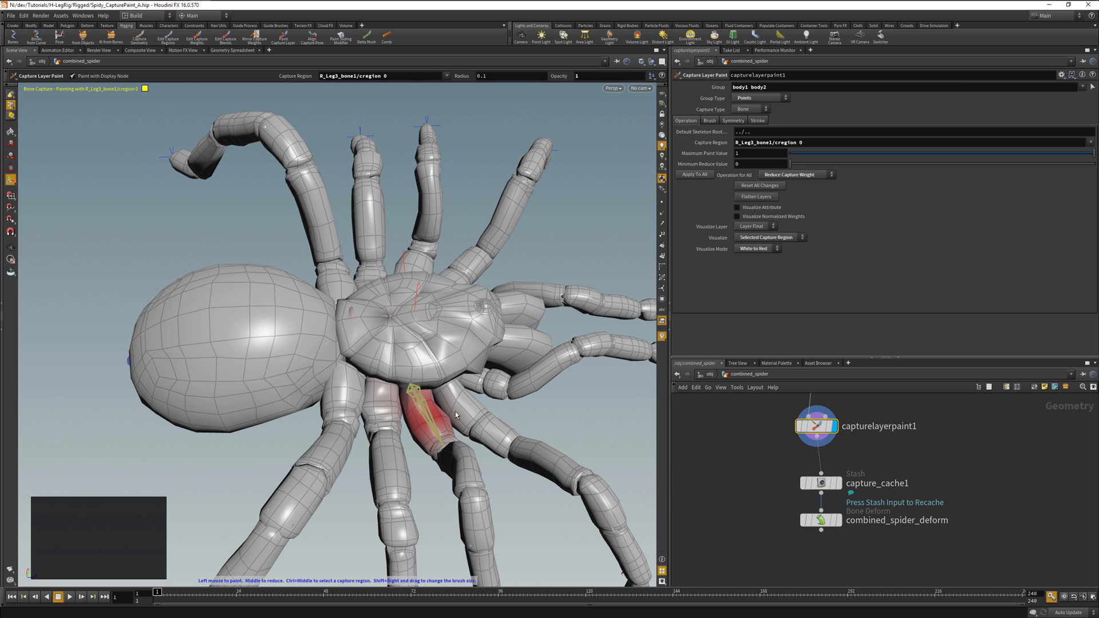
middle_click(458, 413, "ctrl")
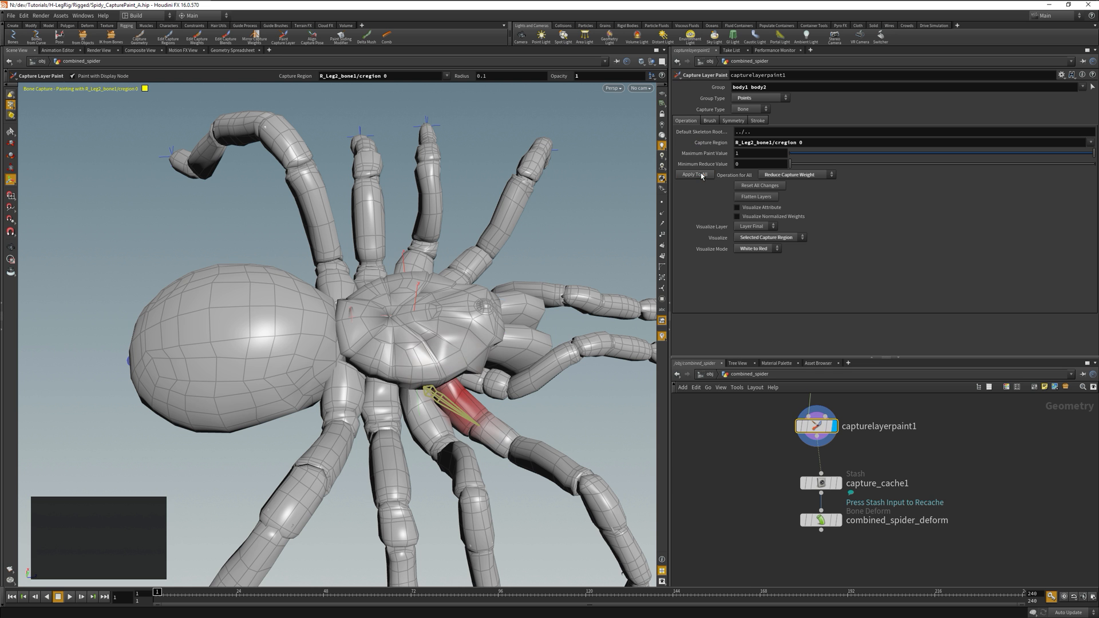
Step: Pick the R_Leg1_bone1 capture region and add the mouthL and mouthR groups to body1 and body2
middle_click(473, 355, "ctrl")
left_click_drag(497, 315, 658, 194, "alt")
left_click(1082, 87)
left_click(1036, 148)
left_click(1082, 87)
left_click(1036, 153)
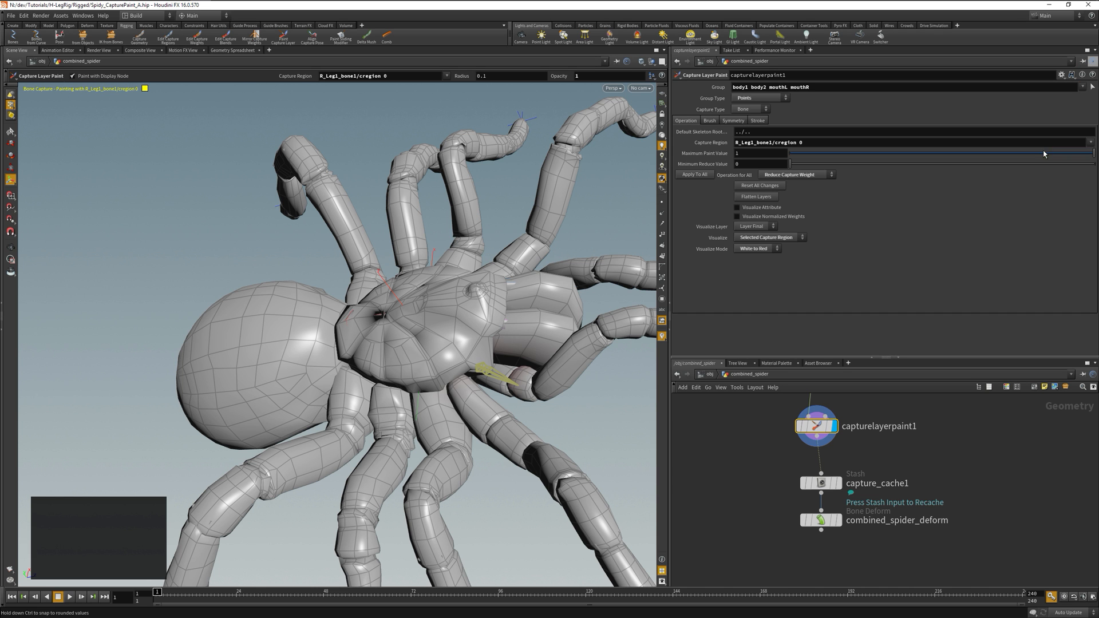
Step: Apply Reduce Capture Weight to the body and mouth groups for the remaining leg bones, including R_Leg1_bone2, L_Leg1_bone2 and L_Leg5_bone1
middle_click(522, 384, "ctrl")
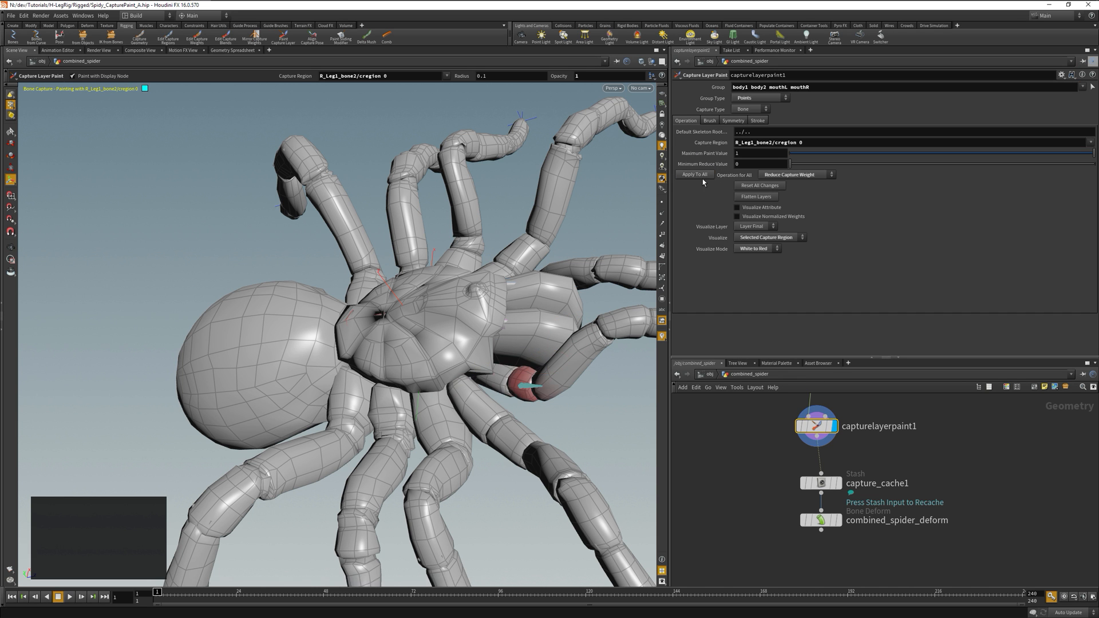
middle_click(561, 373, "ctrl")
middle_click(619, 324, "ctrl")
left_click_drag(619, 324, 497, 315, "alt")
middle_click(496, 331, "ctrl")
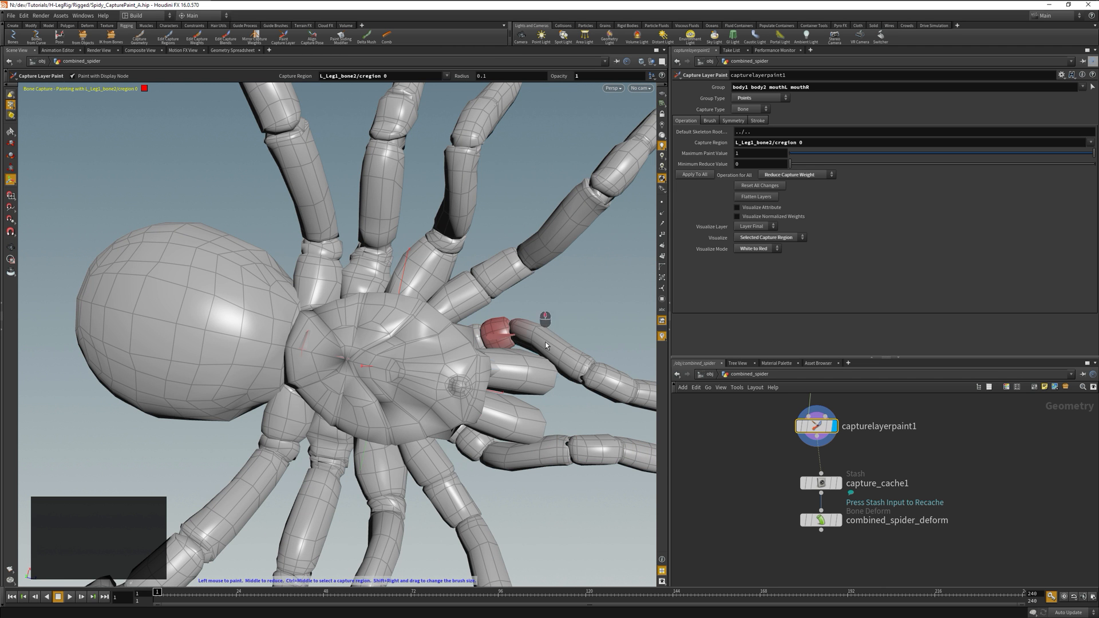
middle_click(431, 314, "ctrl")
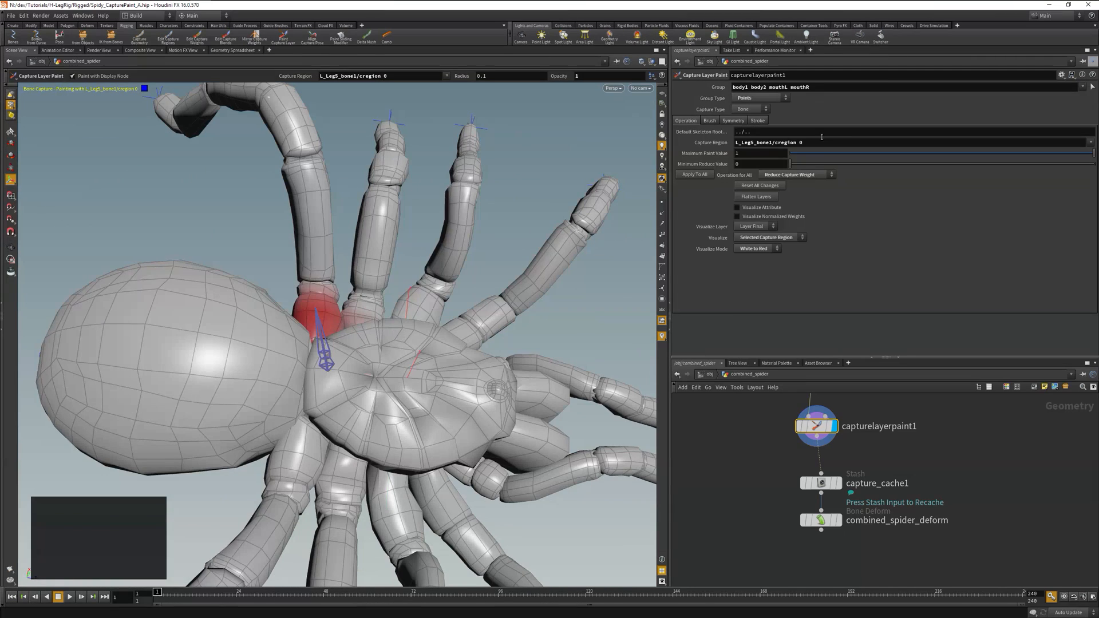
Step: Test-rotate body_bone1 in the Rig network to check the abdomen's deformation, and undo the rotation
key("u")
scroll(248, 364, "down", 5)
key("r")
left_click(248, 364)
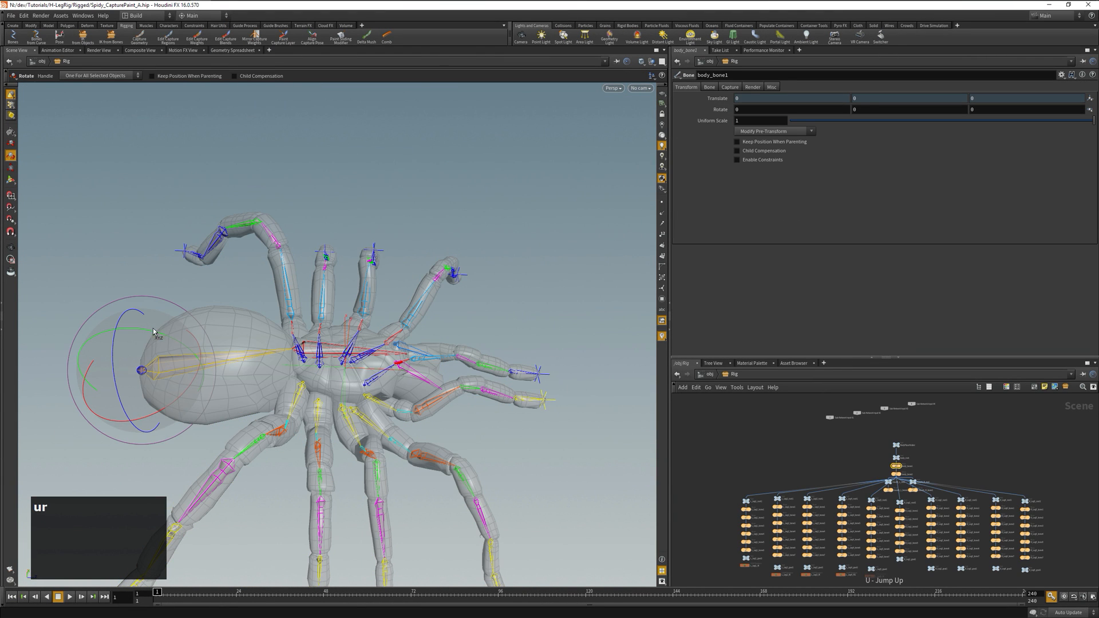
mouse_move(139, 335)
left_mouse_down()
mouse_move(152, 335)
mouse_move(105, 325)
mouse_move(127, 324)
left_mouse_up()
key("ctrl+z")
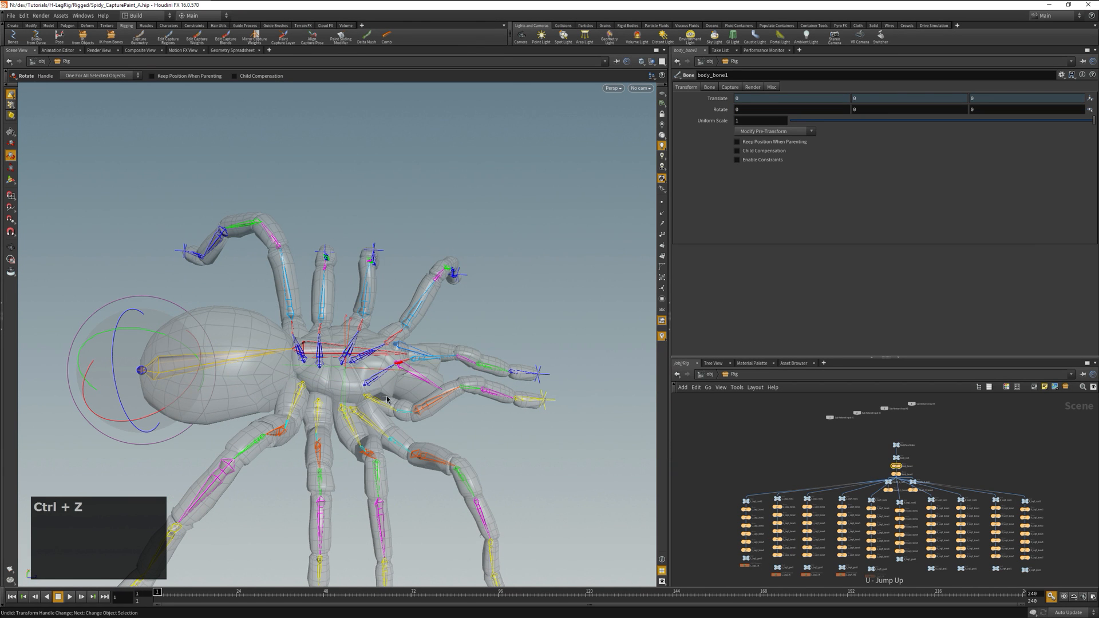
Step: Return to capturelayerpaint1 in combined_spider and activate its painting handle around the mouth
left_click(420, 382)
right_click_drag(420, 367, 446, 351, "alt")
left_click_drag(446, 351, 399, 358, "alt")
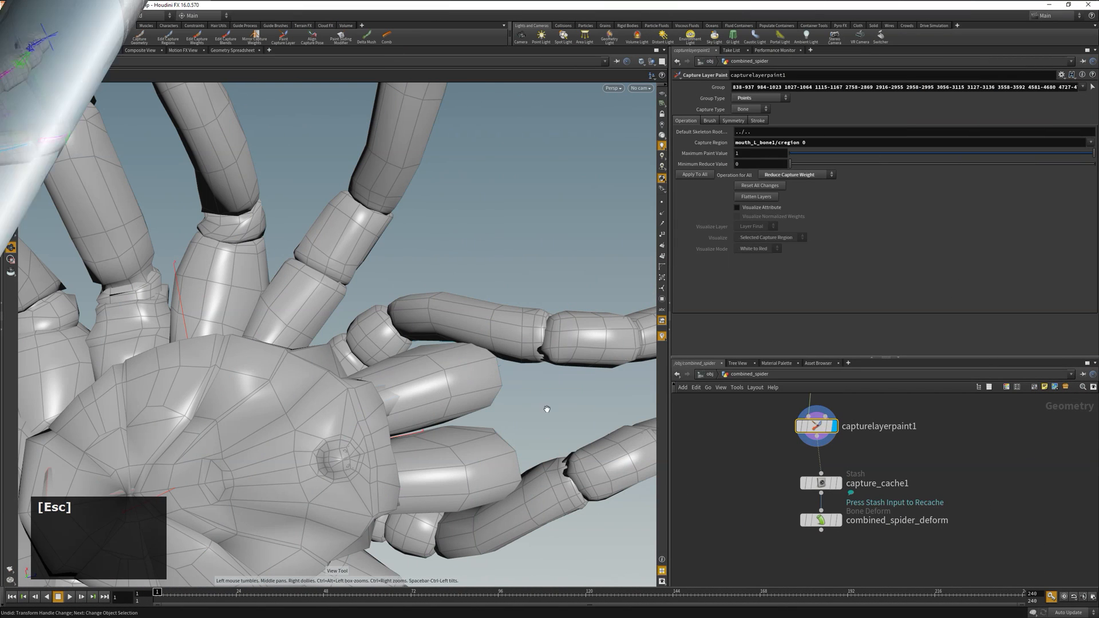
key("Return")
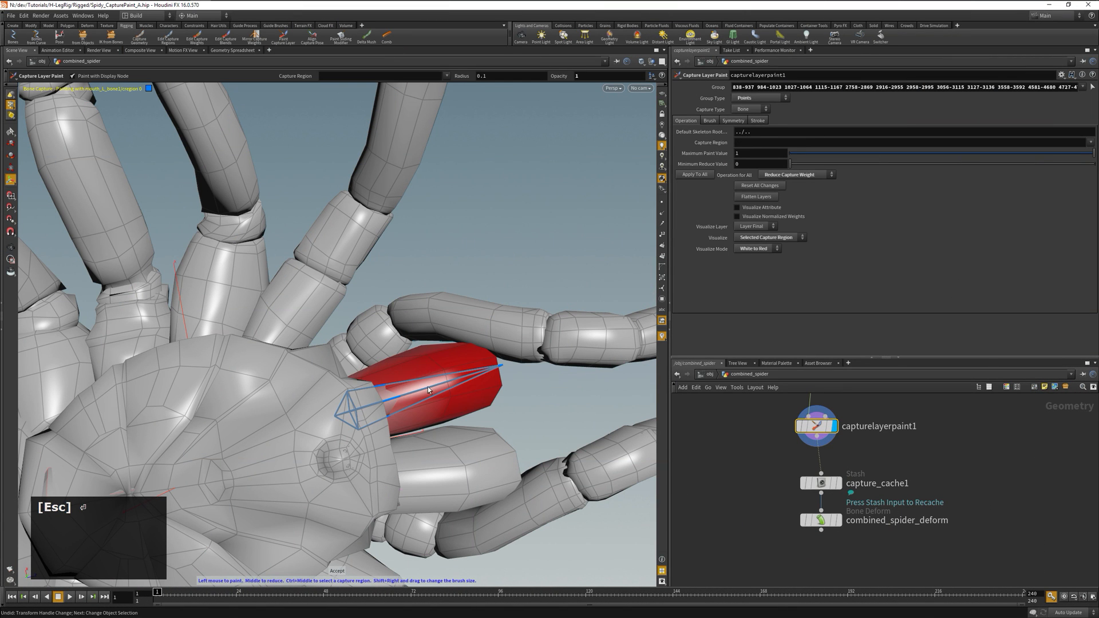
Step: Check the capture regions around the mouth for stray weights, and select the mouth_L_bone1 region
middle_click(428, 387, "ctrl")
middle_click(428, 387, "ctrl")
middle_click(427, 387, "ctrl")
middle_click(374, 507, "ctrl")
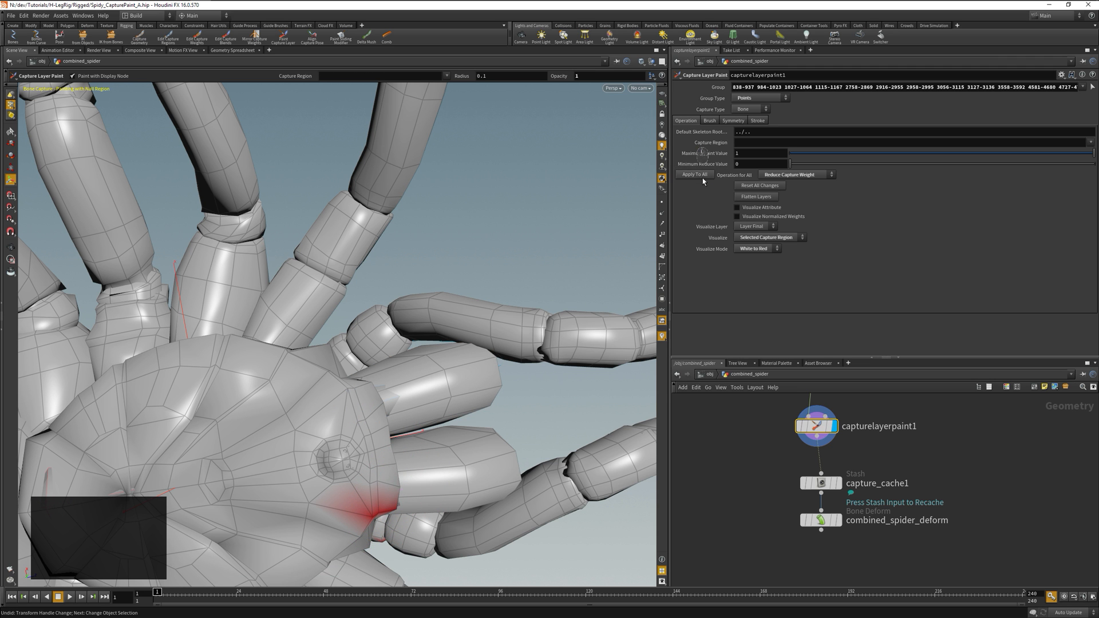
middle_click(408, 397, "ctrl")
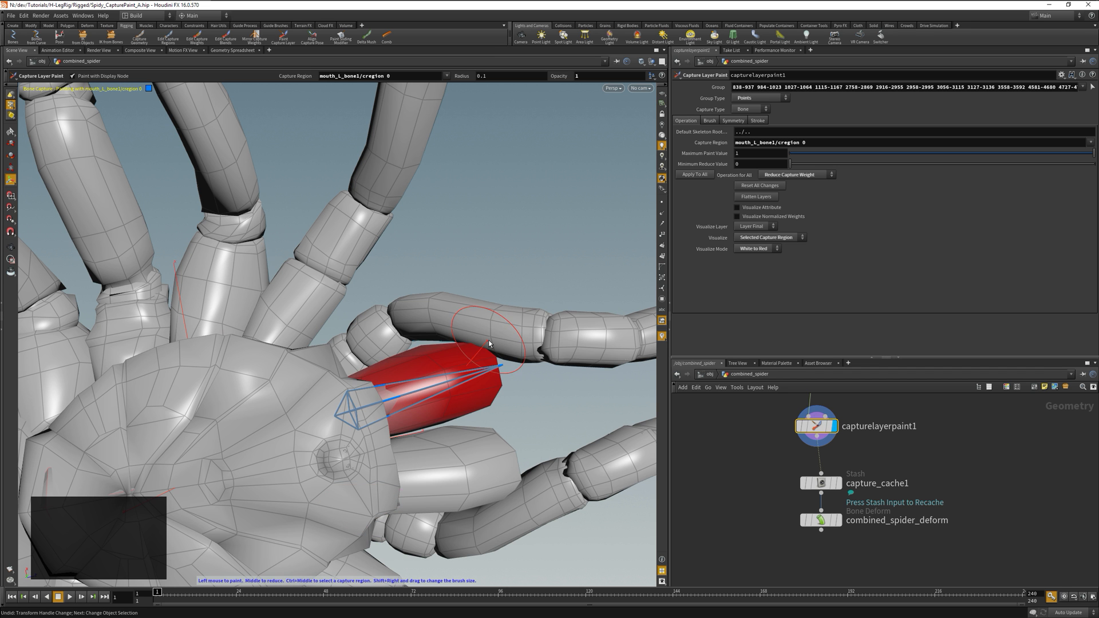
left_click_drag(452, 355, 488, 351, "alt")
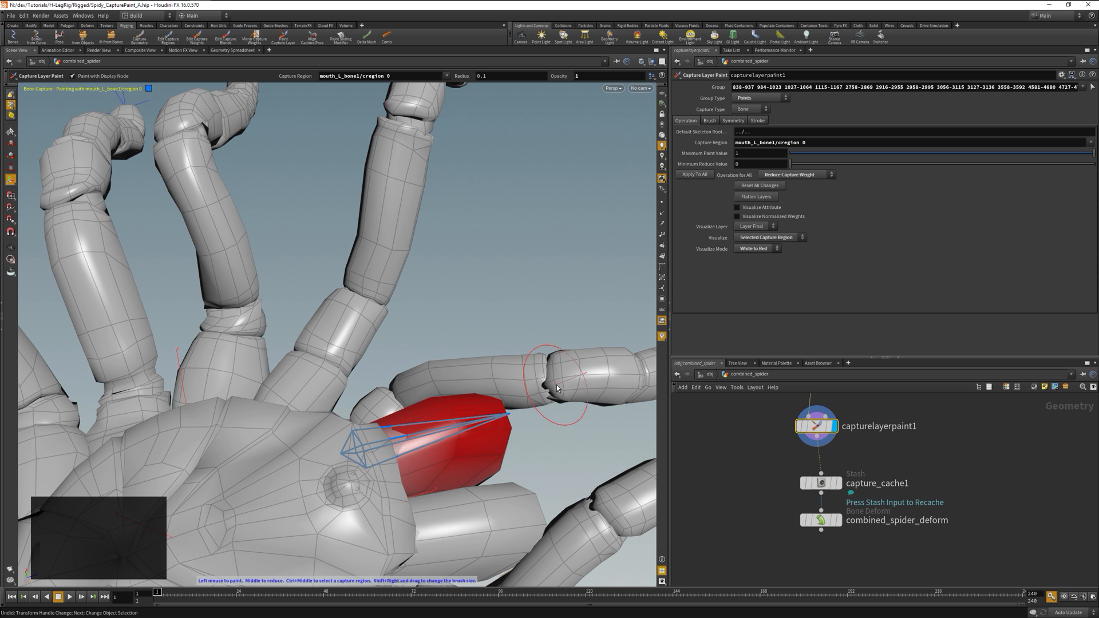
mouse_move(527, 378)
left_mouse_down("alt")
mouse_move(545, 390)
mouse_move(528, 371)
left_mouse_up("alt")
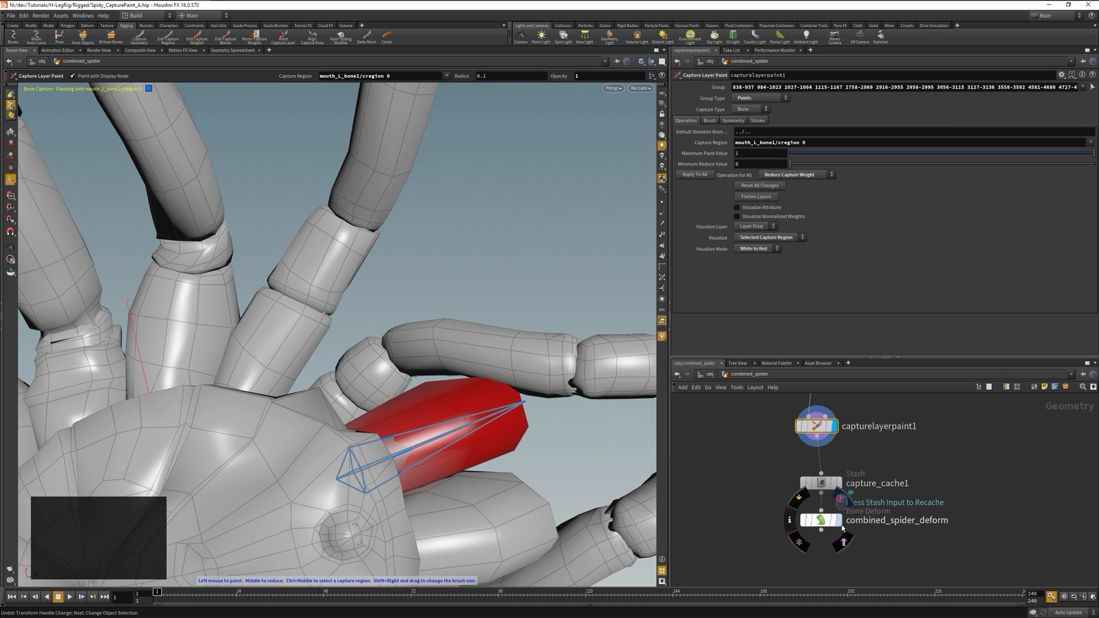
Step: Select combined_spider_deform and make it the displayed node of the combined_spider network
left_click(843, 498)
left_click(821, 485)
left_click(809, 523)
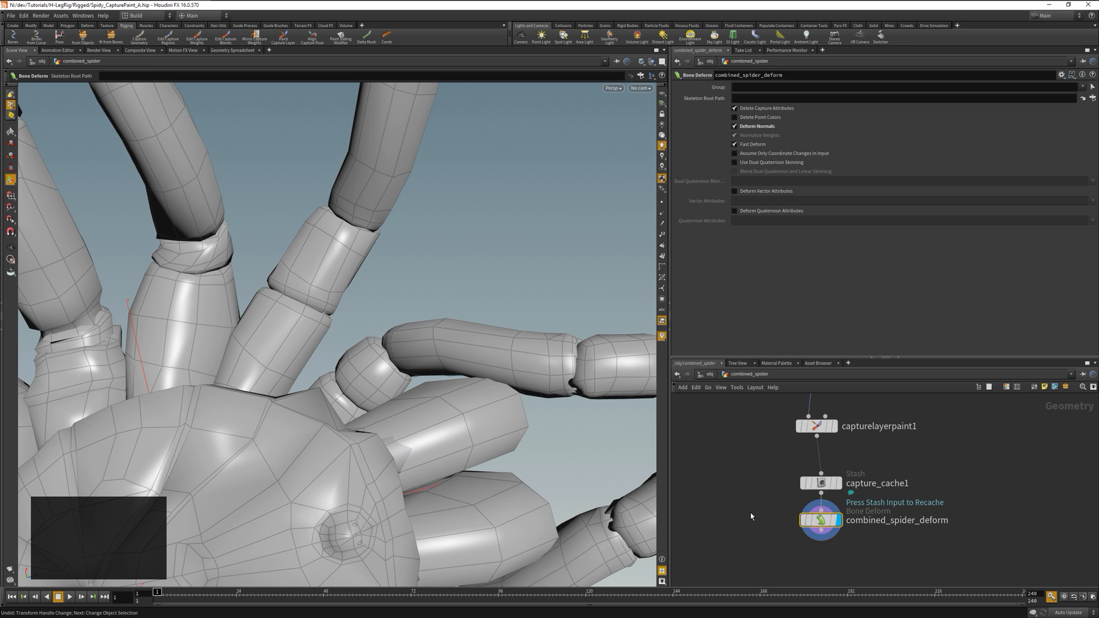
Step: Test-rotate part of the rig to check the mesh deformation, and undo the rotation
key("u")
scroll(578, 451, "down", 2)
left_click(373, 450)
key("r")
left_click_drag(375, 507, 371, 514)
key("ctrl+z")
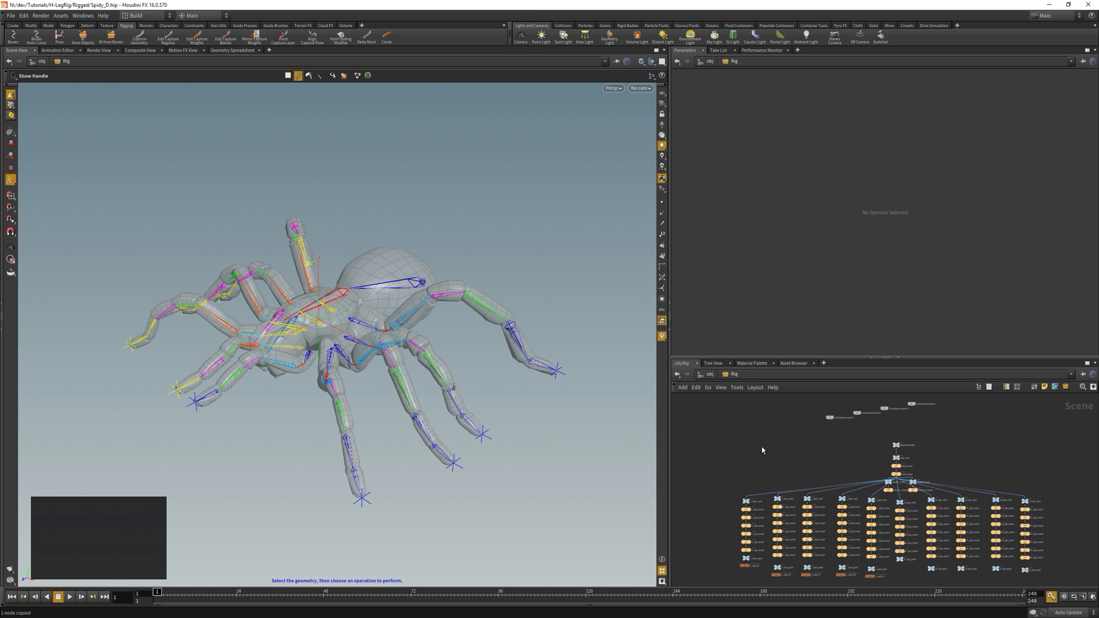
Step: Paste the copied MCP node into the Rig network and place it below the first leg chain's IK network
scroll(784, 559, "up", 3)
middle_click_drag(747, 550, 805, 430)
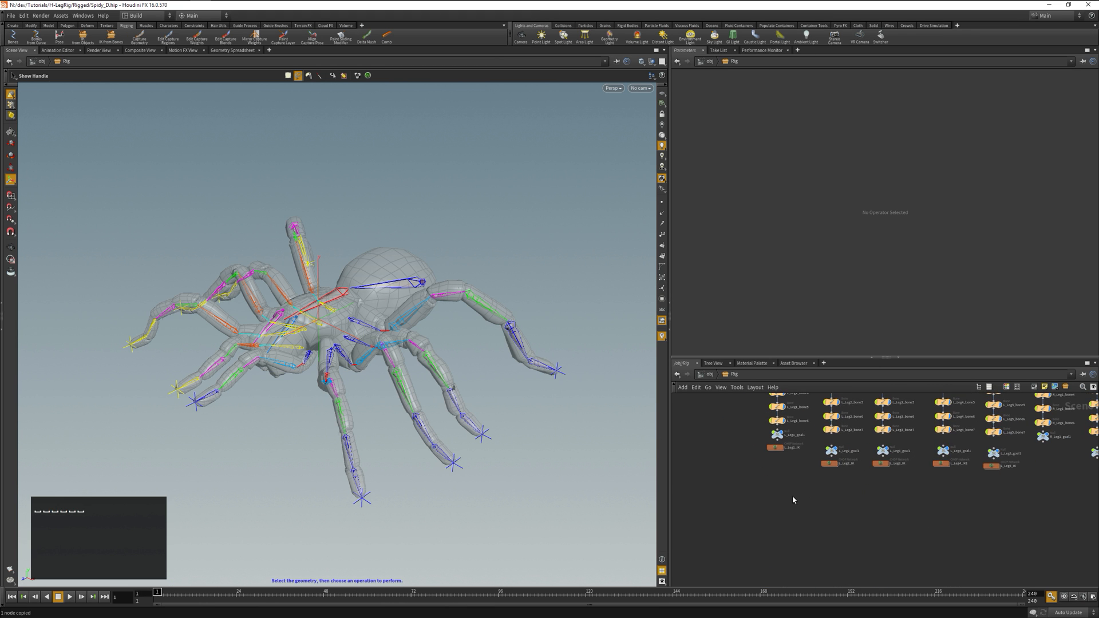
key("ctrl+v")
left_click_drag(781, 492, 776, 467)
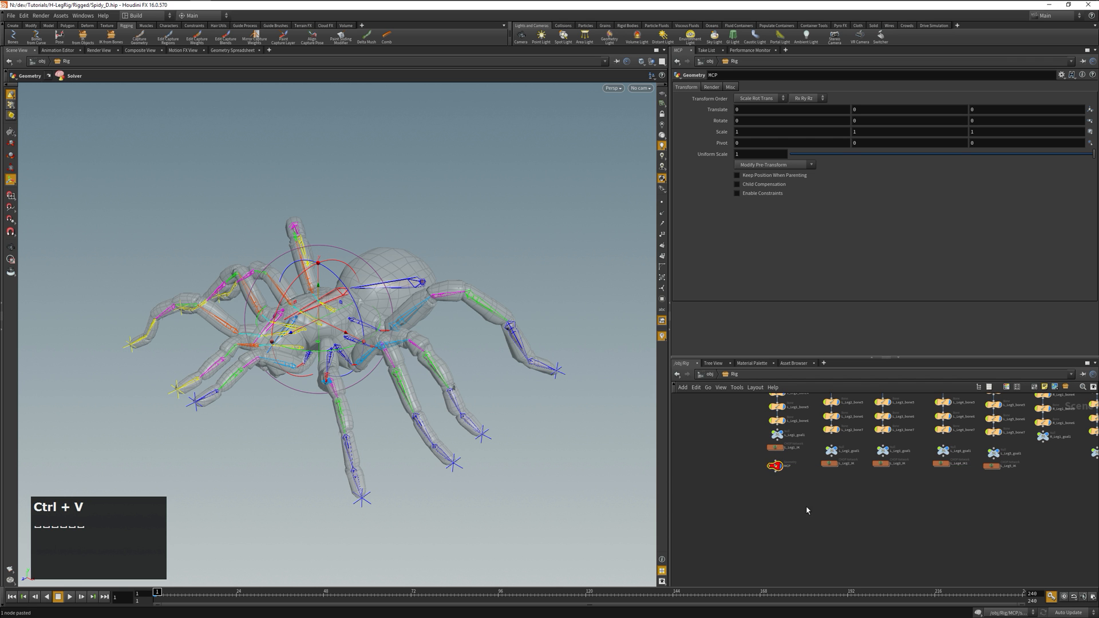
Step: Enter the MCP node, shift solver1 aside below animation_variables, and check the solver's warning information
double_click(778, 467)
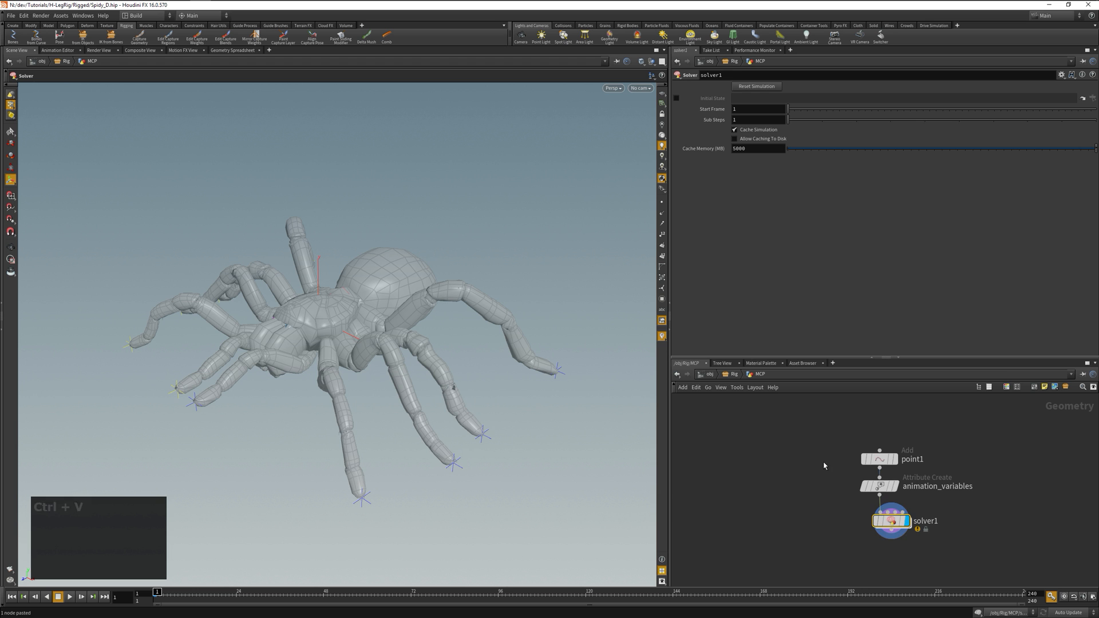
left_click_drag(879, 523, 829, 525)
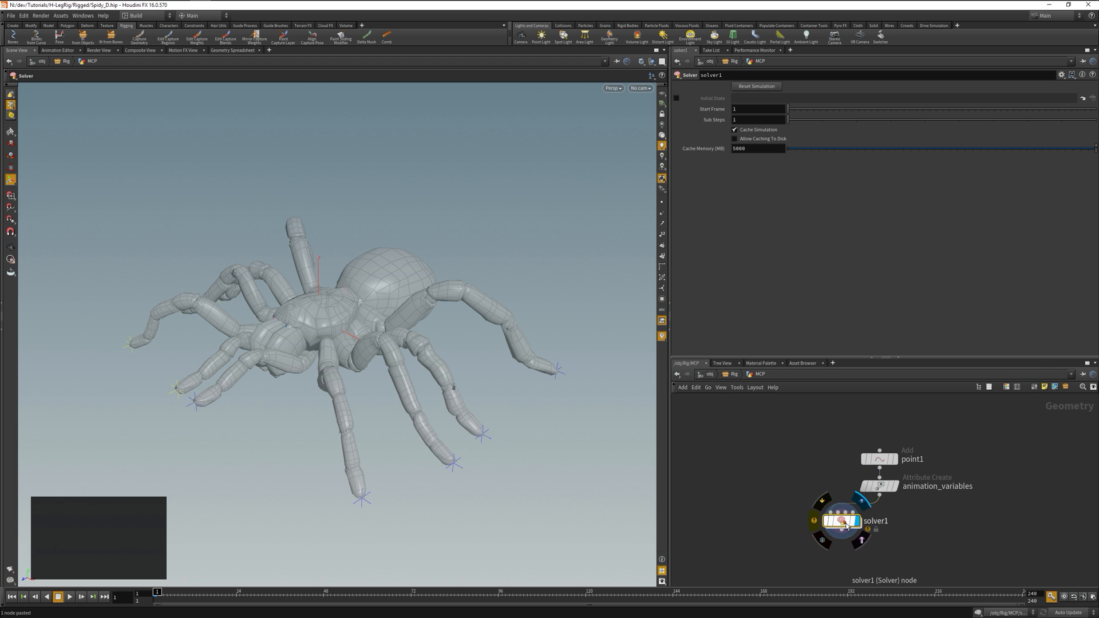
left_click(816, 519)
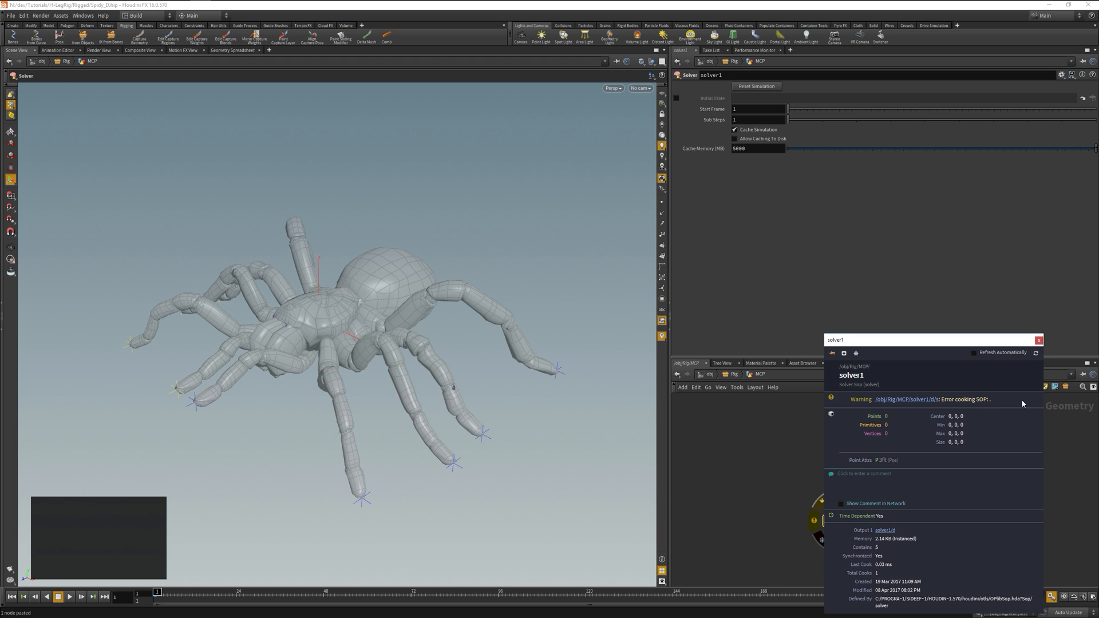
left_click(1039, 341)
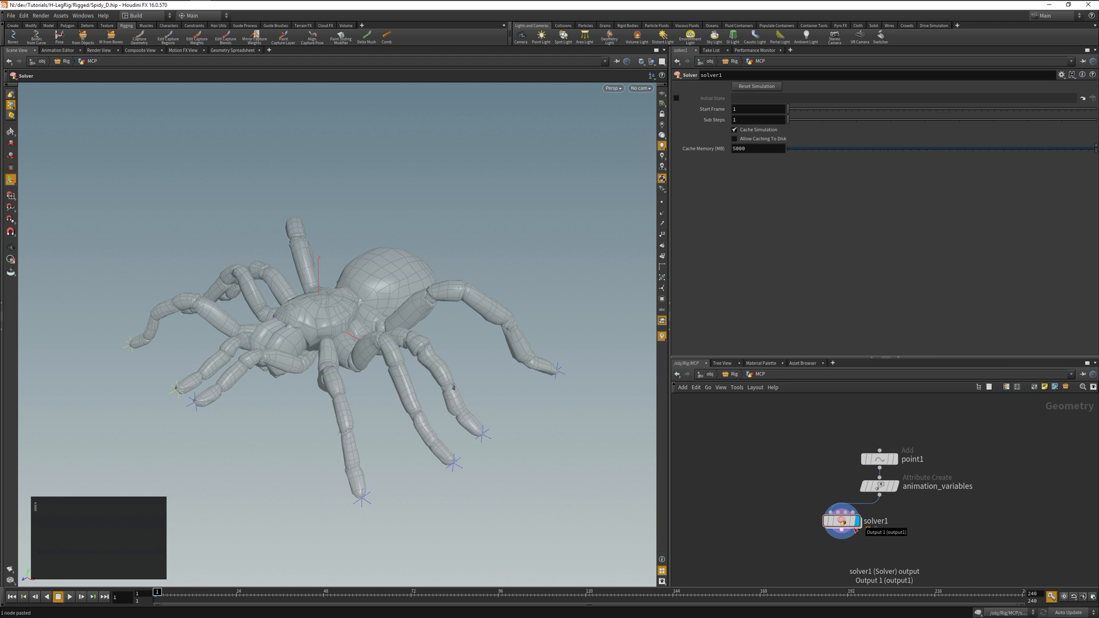
Step: Enter solver1 and line up Prev_Frame, get_REST, get_ROOT and get_WORLD in one row above attribwrangle1
double_click(845, 522)
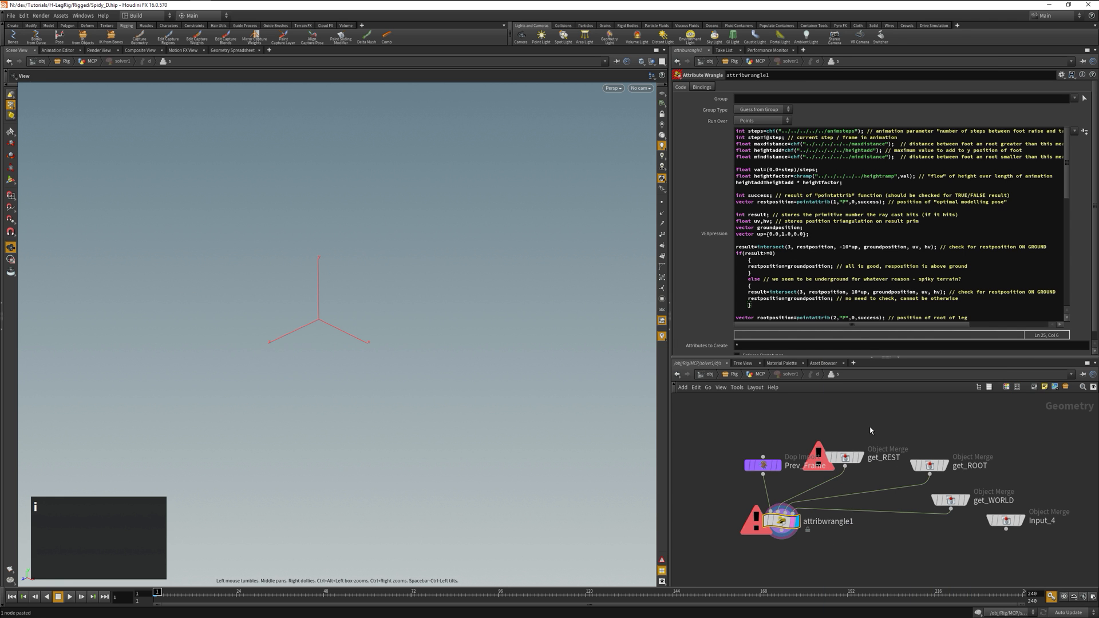
left_click_drag(859, 458, 853, 426)
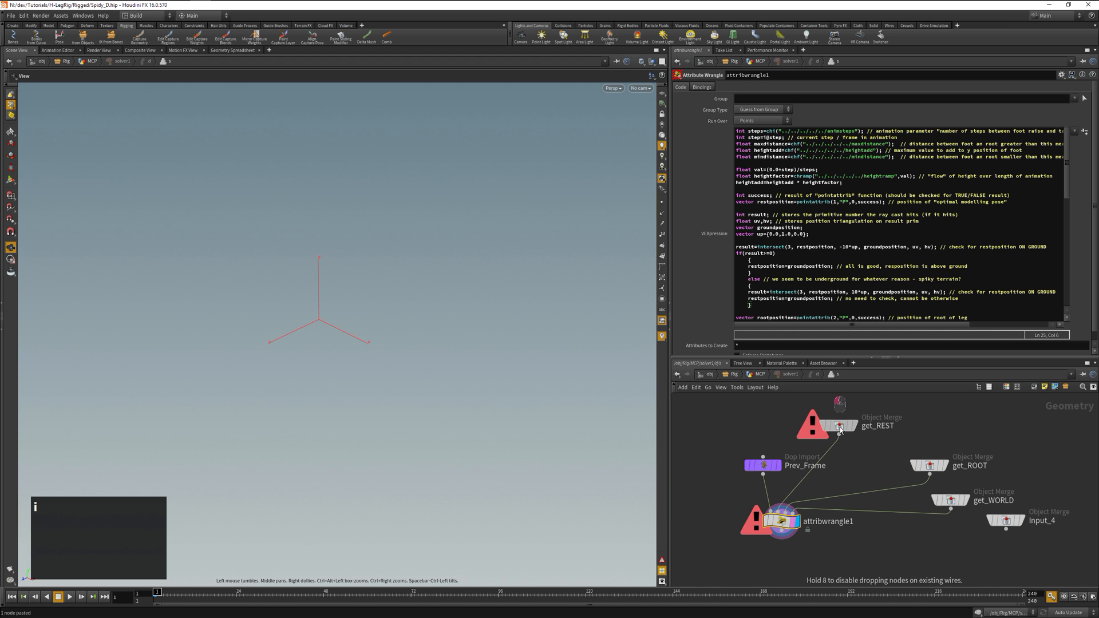
left_click_drag(937, 465, 926, 426)
left_click_drag(955, 499, 1008, 427)
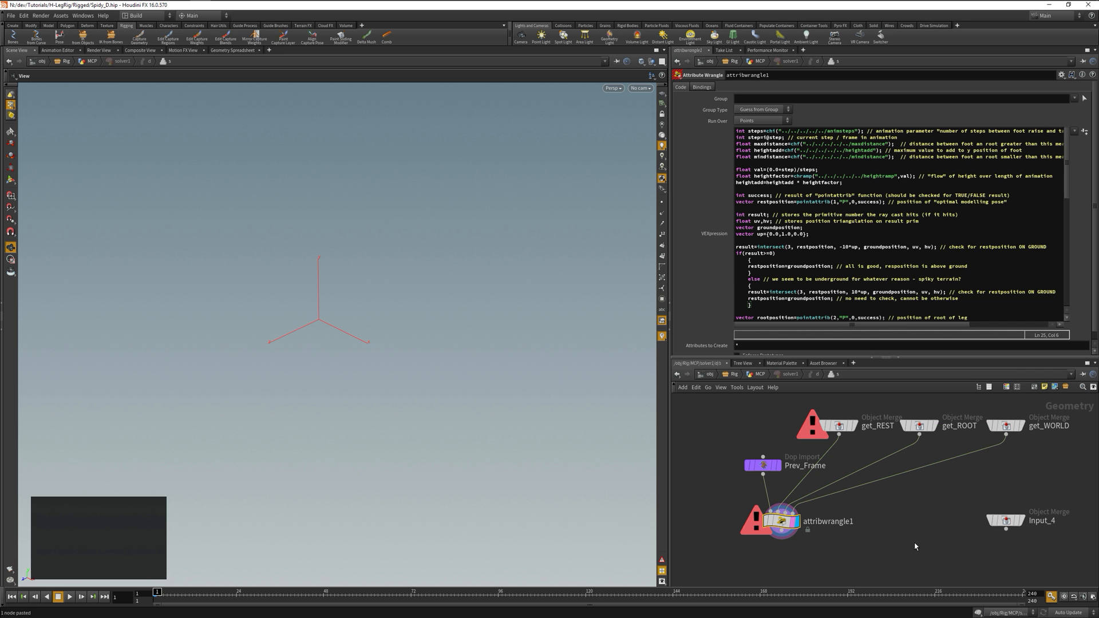
left_click_drag(764, 465, 715, 425)
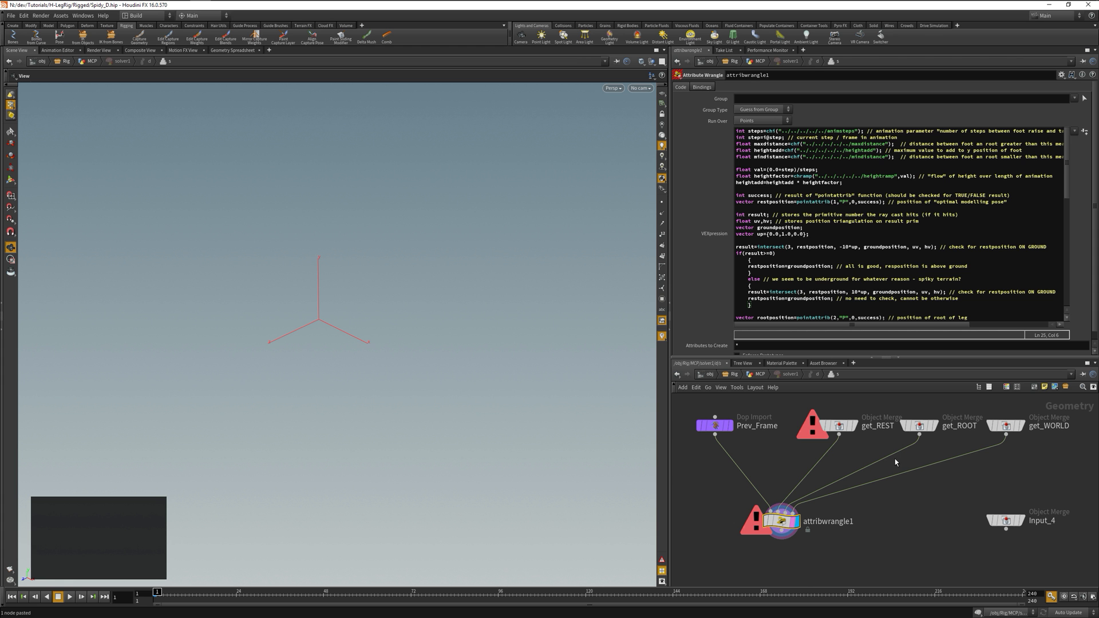
Step: Return to the Rig network and show the whole spider rig in the Top view
key("u")
key("u")
key("u")
key("u")
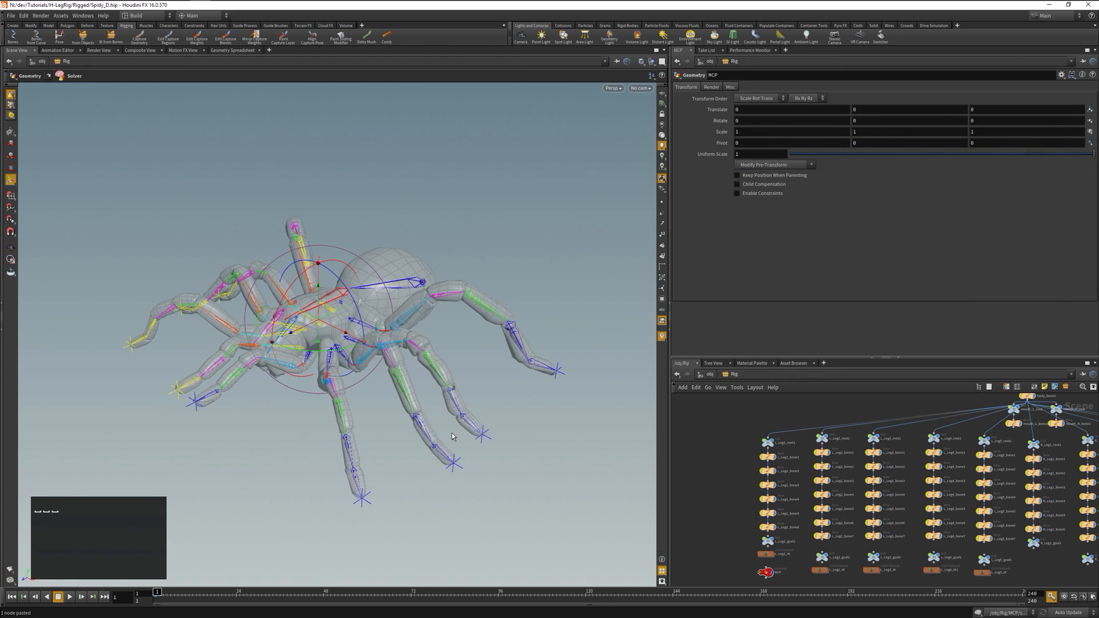
key("space+2")
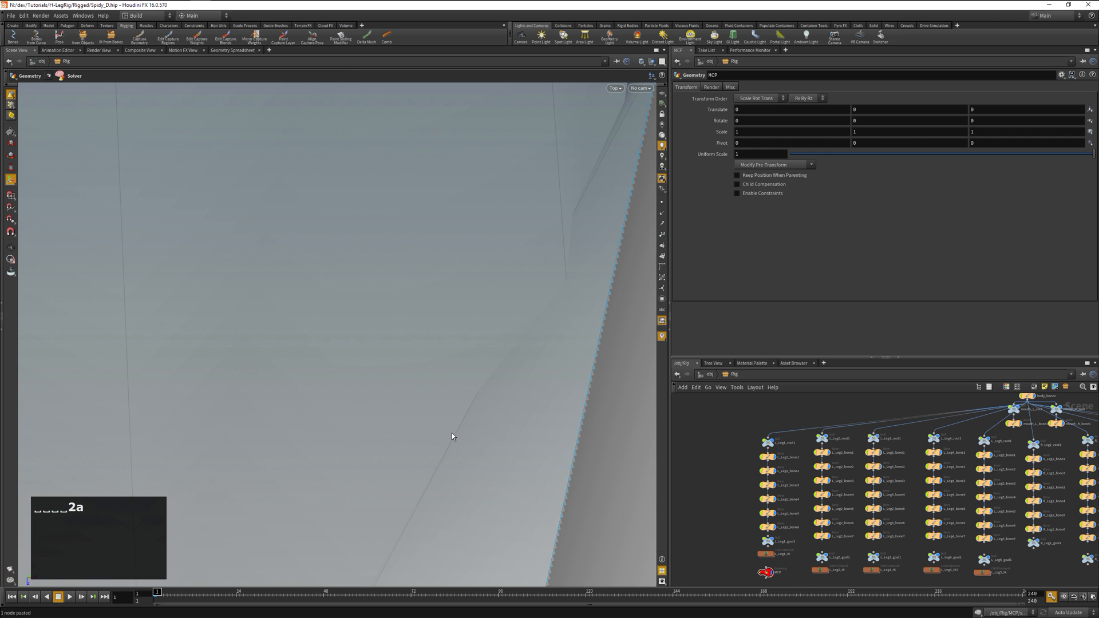
key("h")
key("space+h")
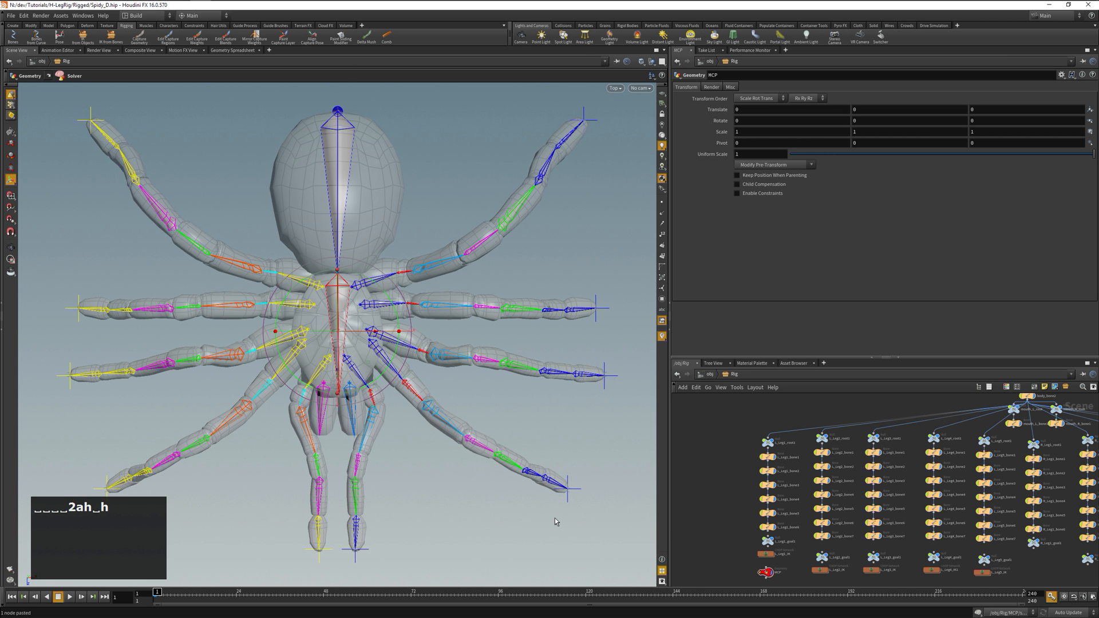
key("Tab")
type("null")
key("Return")
key("t")
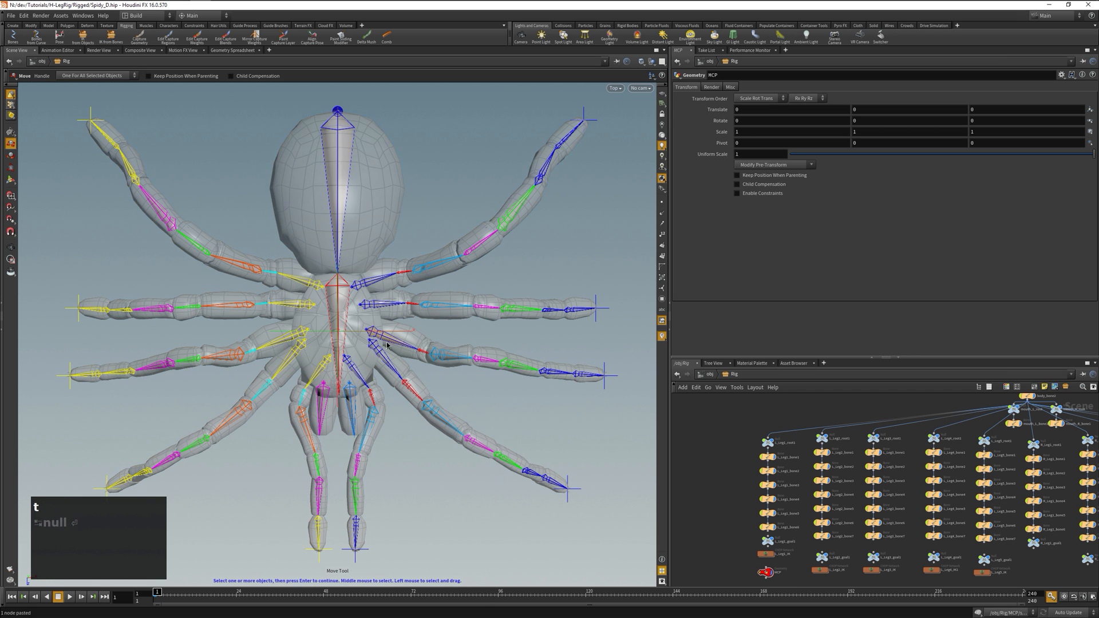
Step: Place a null at the foot tip of L_Leg1, at about X 0.148 and Z 1.634 on the ground plane
key("h")
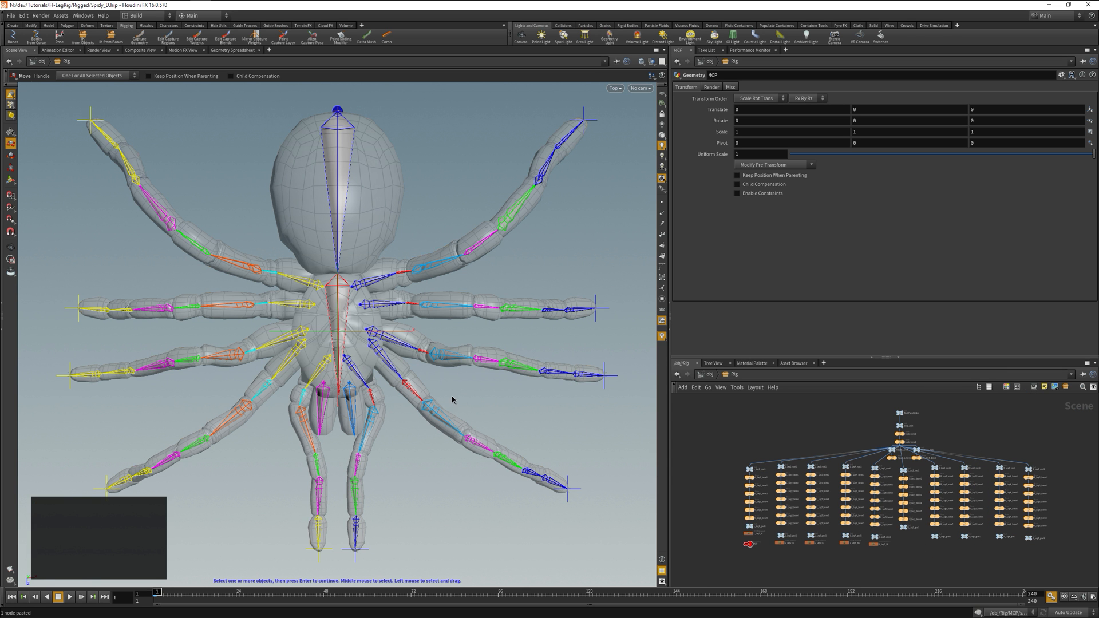
key("Tab")
type("null")
key("Return")
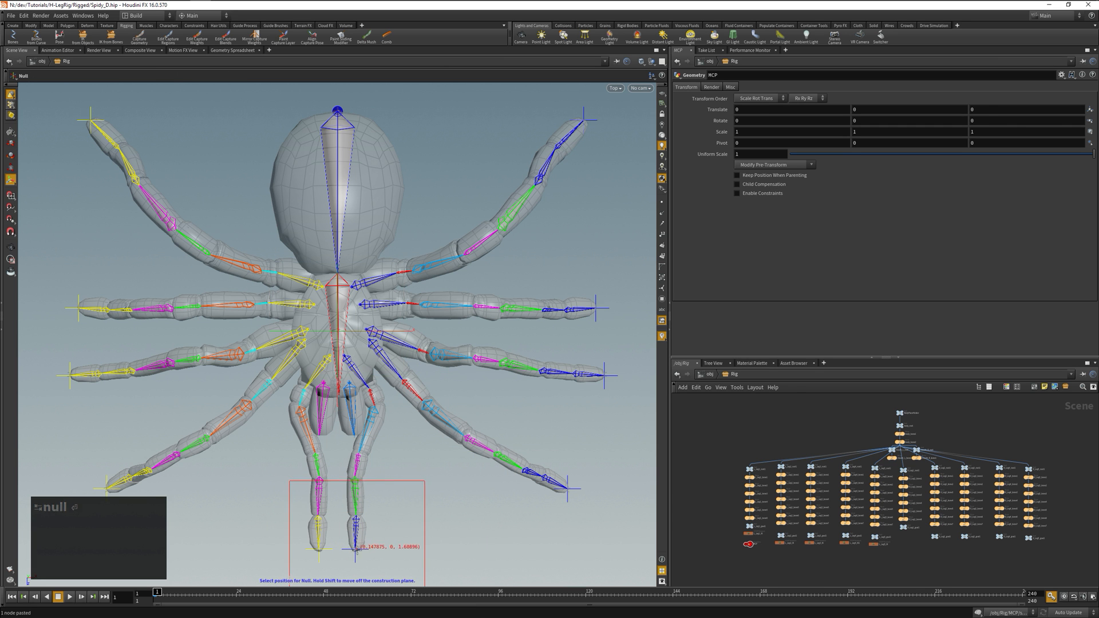
left_click(356, 552)
Step: Try lowering the null to foot height in the Front view, and reset its Y translation to 0
key("space+3")
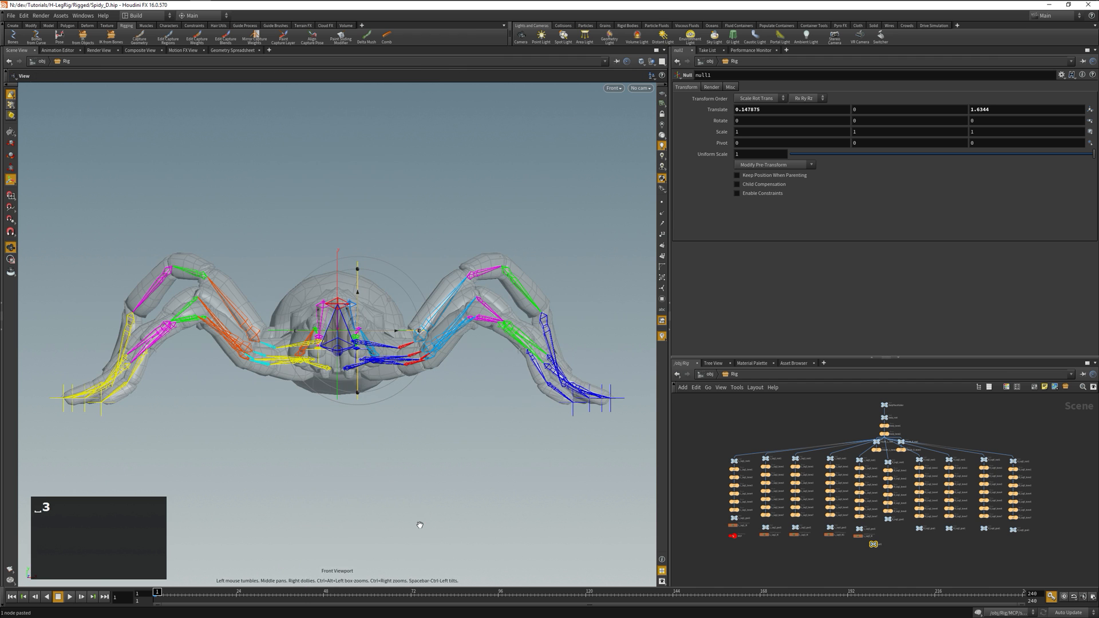
left_click_drag(360, 297, 355, 329)
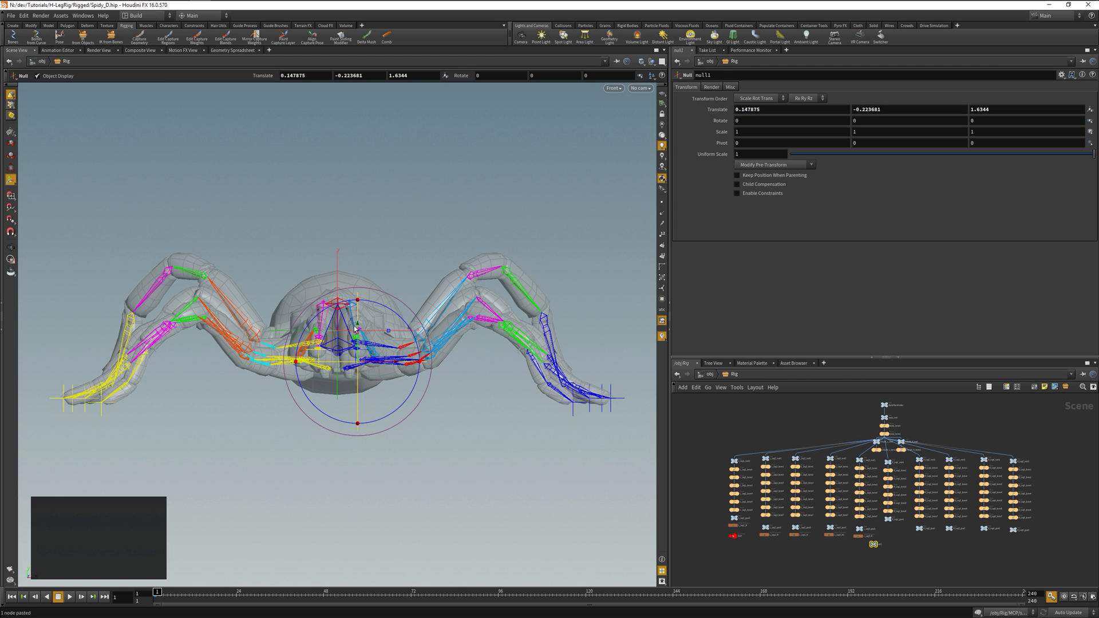
left_click(923, 108)
type("0")
key("Return")
key("space+2")
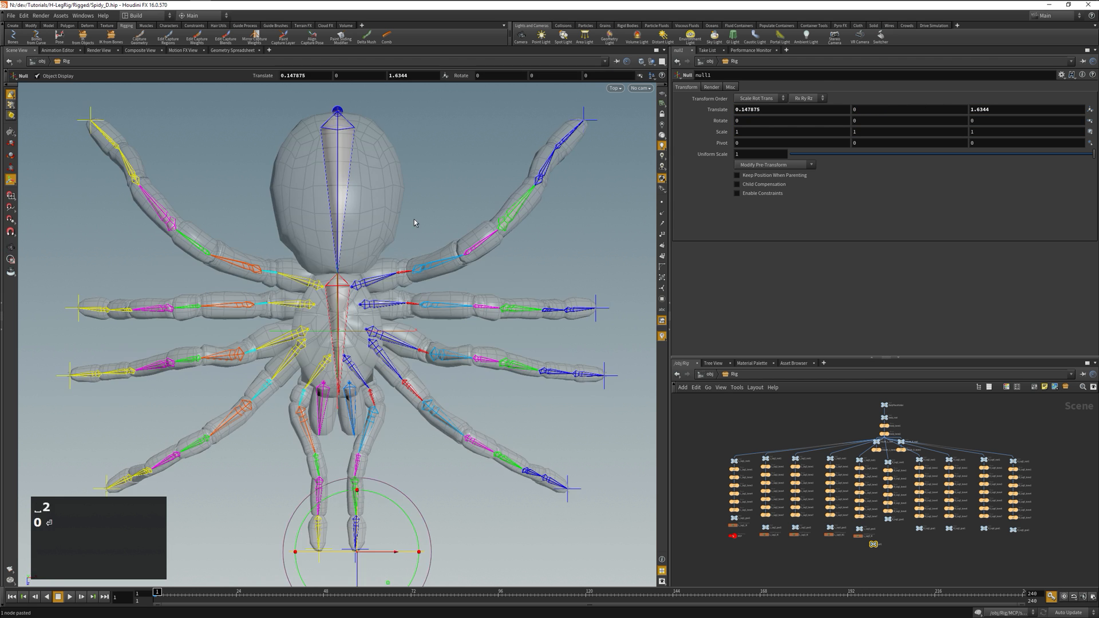
Step: Rename the new null as L_Leg1_Rest
scroll(877, 555, "up", 8)
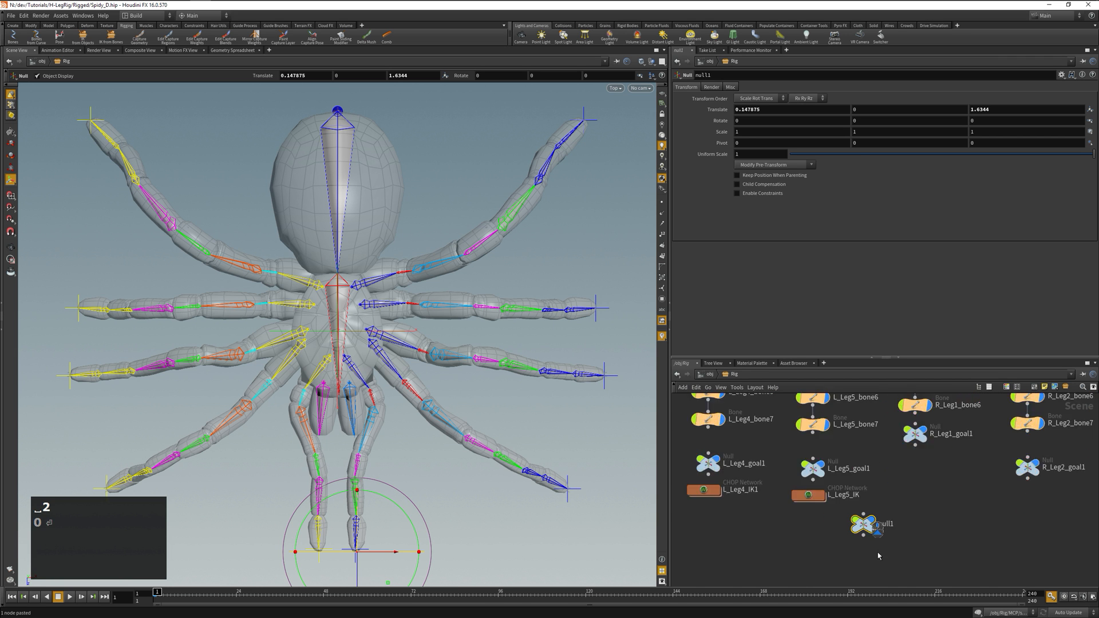
left_click(882, 479)
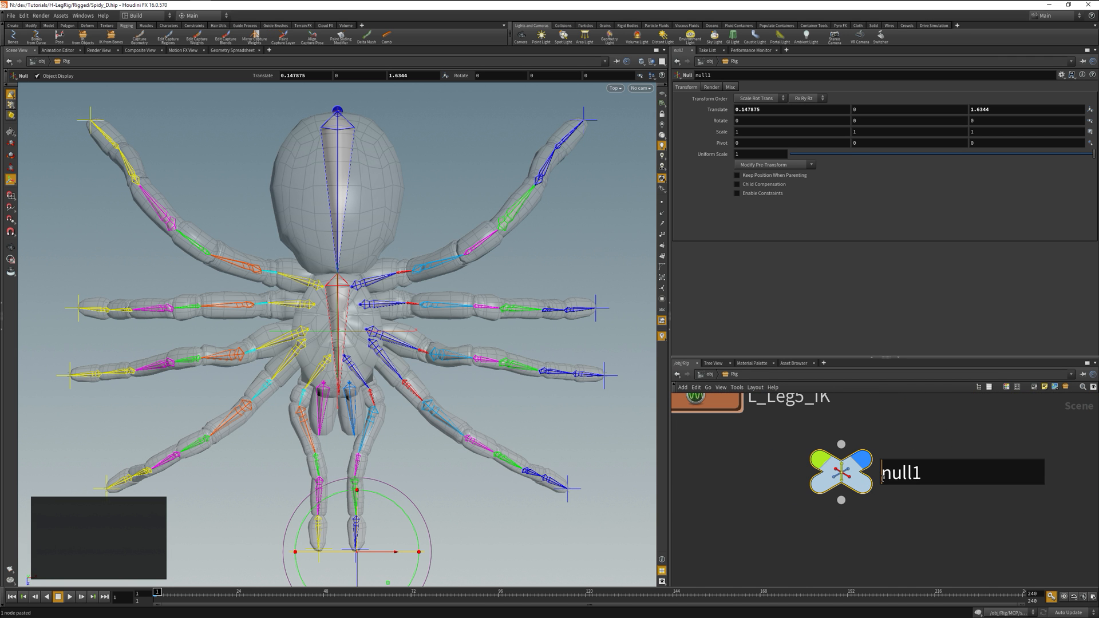
type("L")
key("shift+End")
type("_Leg1_Rest")
key("Return")
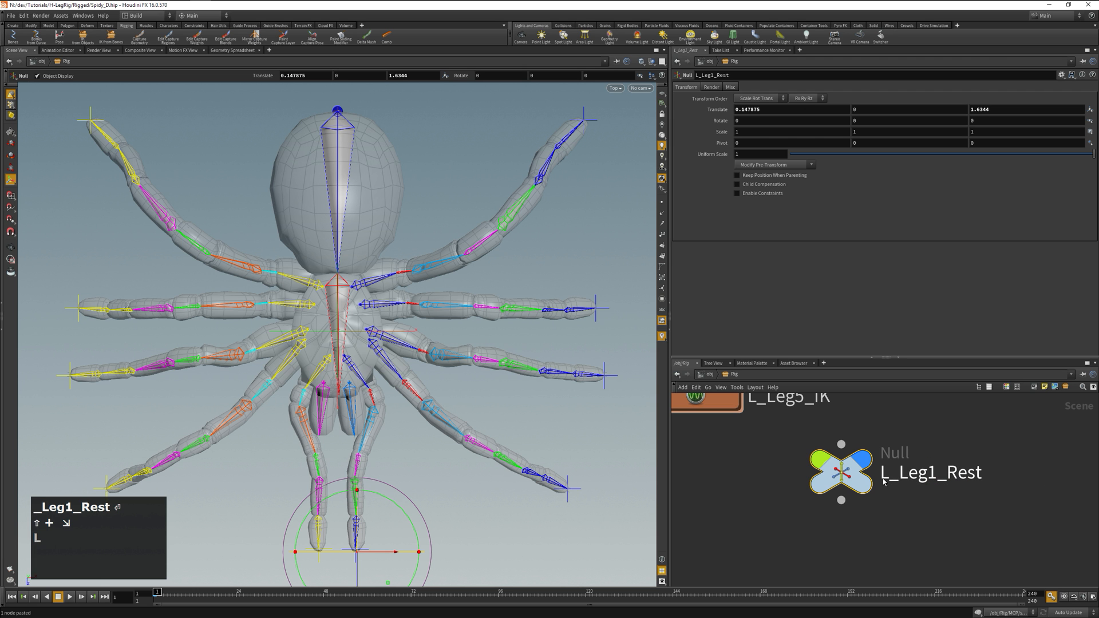
Step: Move the L_Leg1_Rest node beside L_Leg1_root1 in the Rig network
key("h")
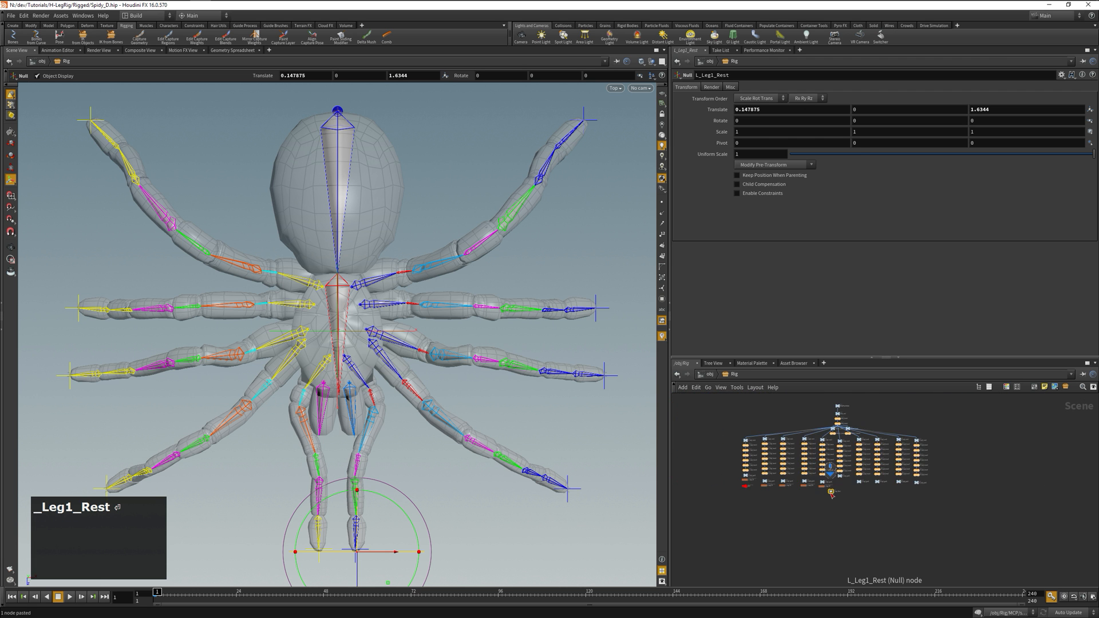
mouse_move(831, 491)
left_click_drag(833, 493, 723, 421)
scroll(723, 421, "up", 8)
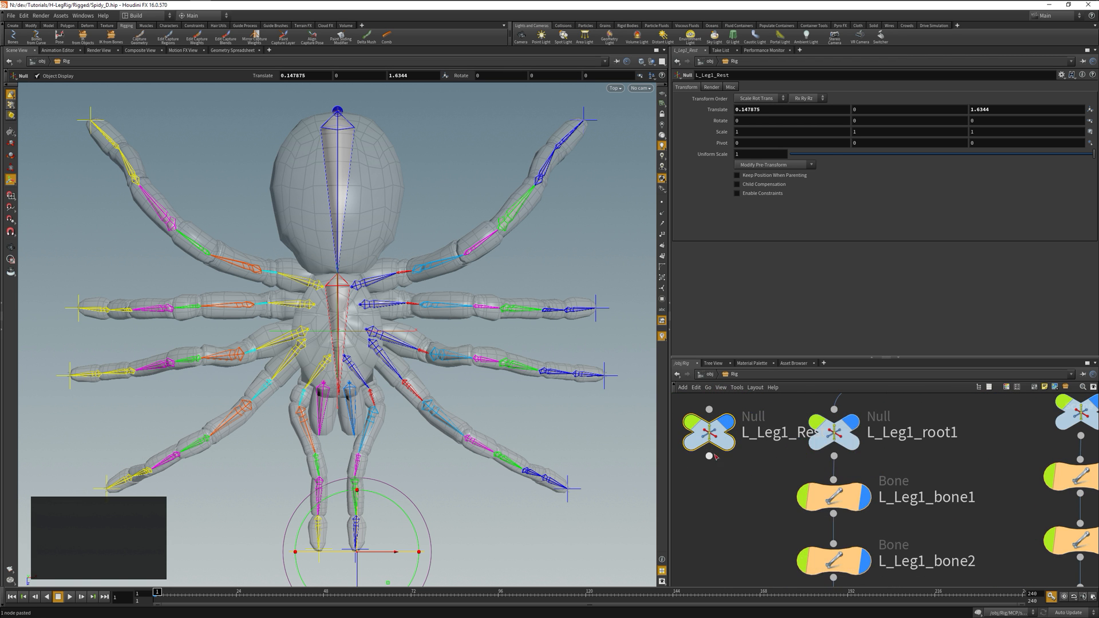
left_click_drag(711, 421, 723, 465)
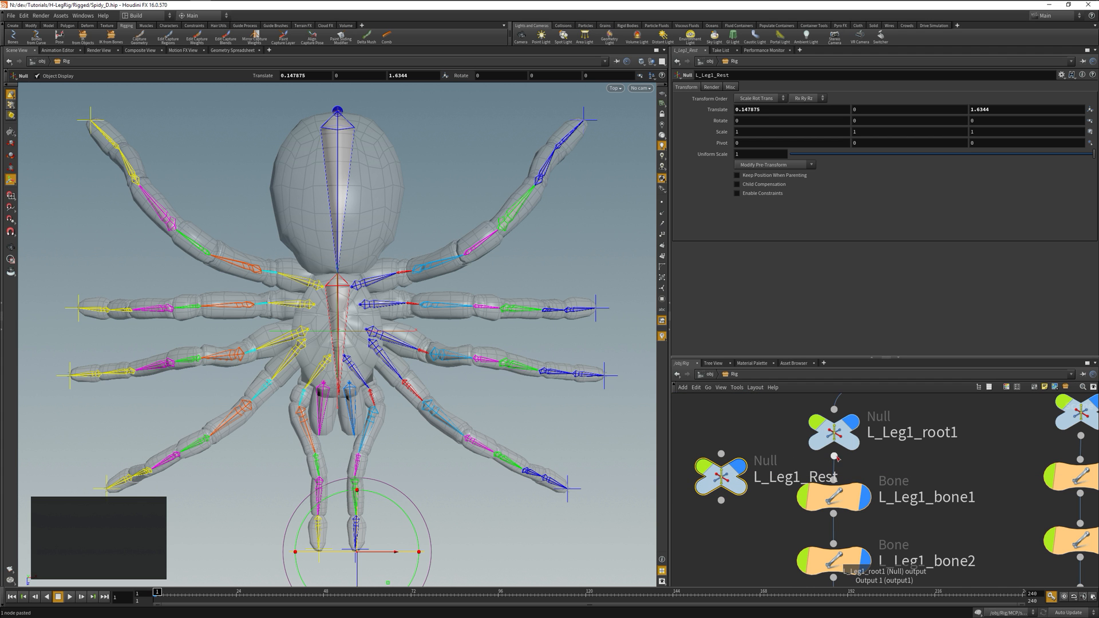
Step: Parent L_Leg1_Rest to L_Leg1_root1 with Keep Position When Parenting enabled, and modify its pre-transform
left_click_drag(835, 457, 722, 453)
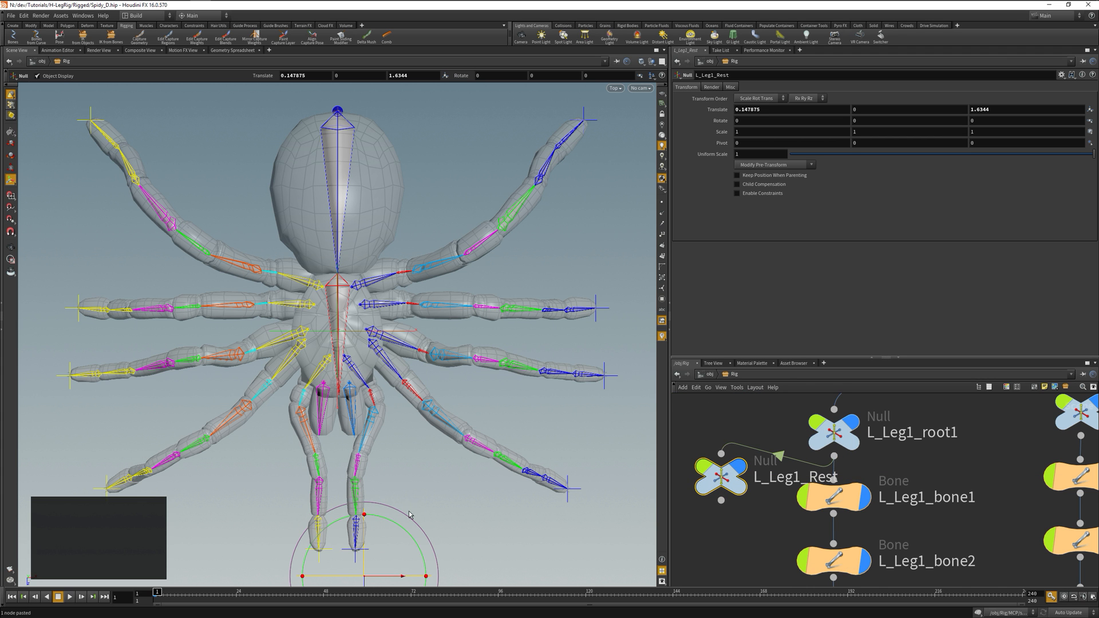
key("ctrl+z")
left_click_drag(722, 454, 834, 456)
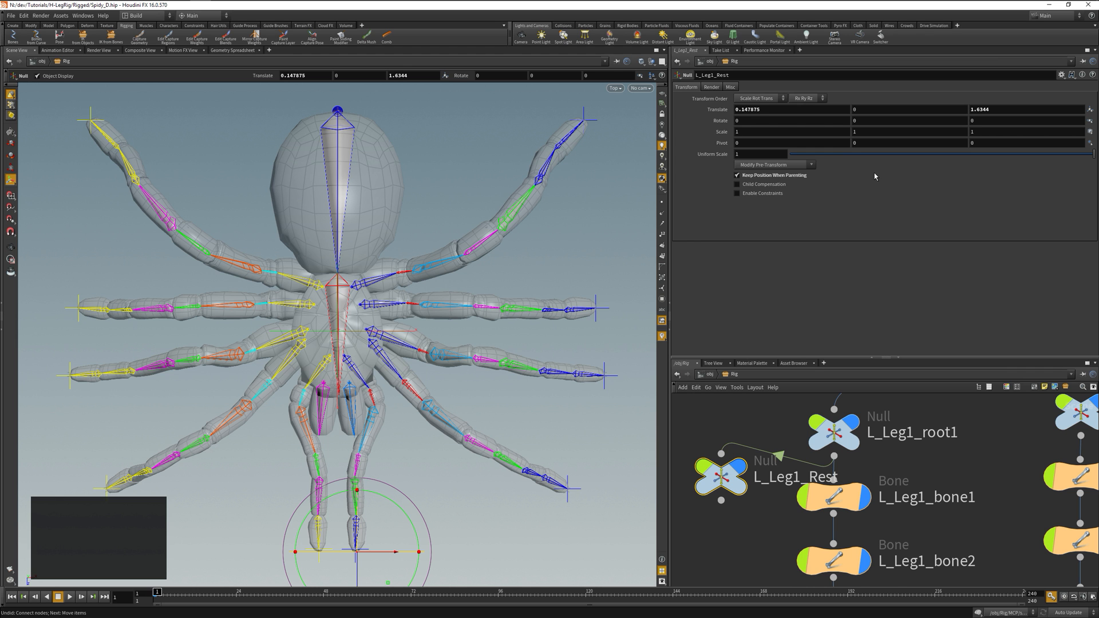
left_click(786, 166)
left_click(774, 181)
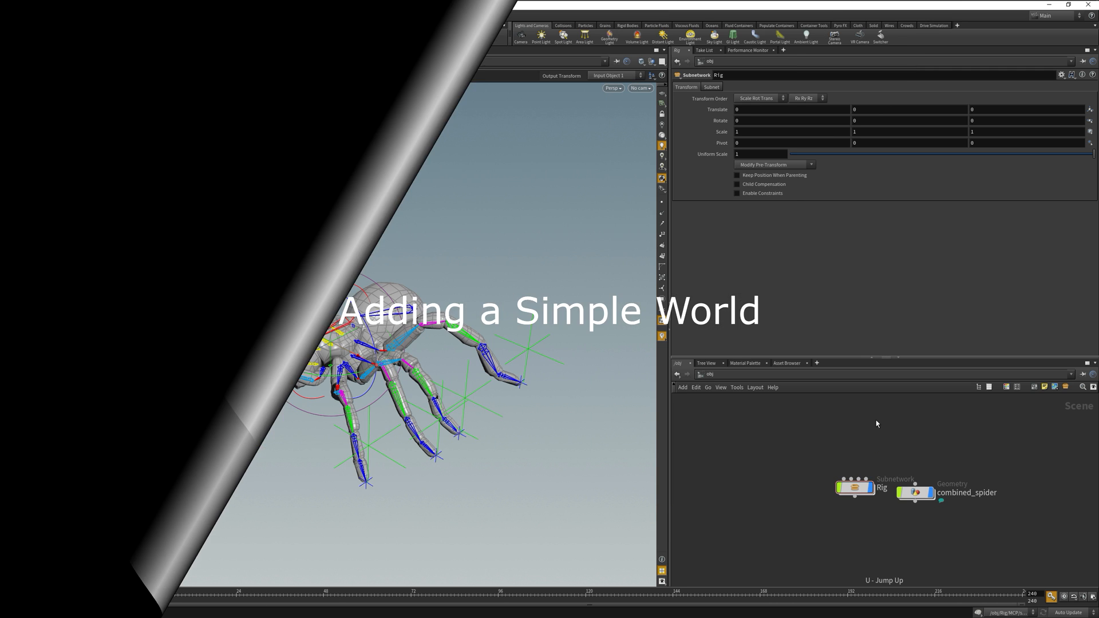
Step: Add a subnetwork at the object level and name it WORLD
key("Tab")
type("Subne")
key("Return")
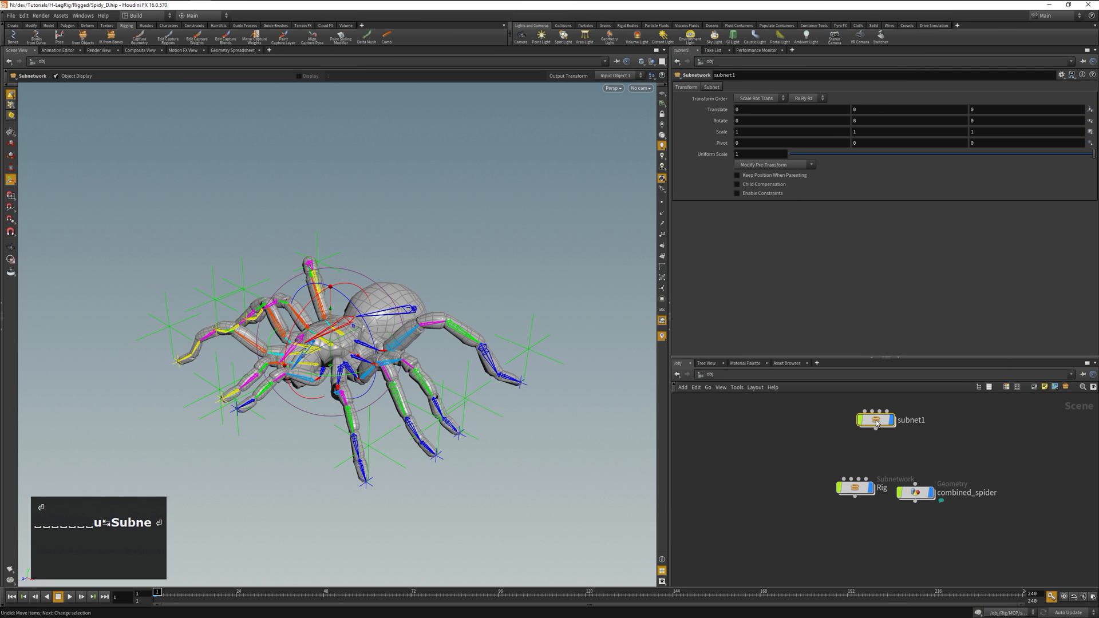
double_click(751, 78)
type("WORLD")
key("Return")
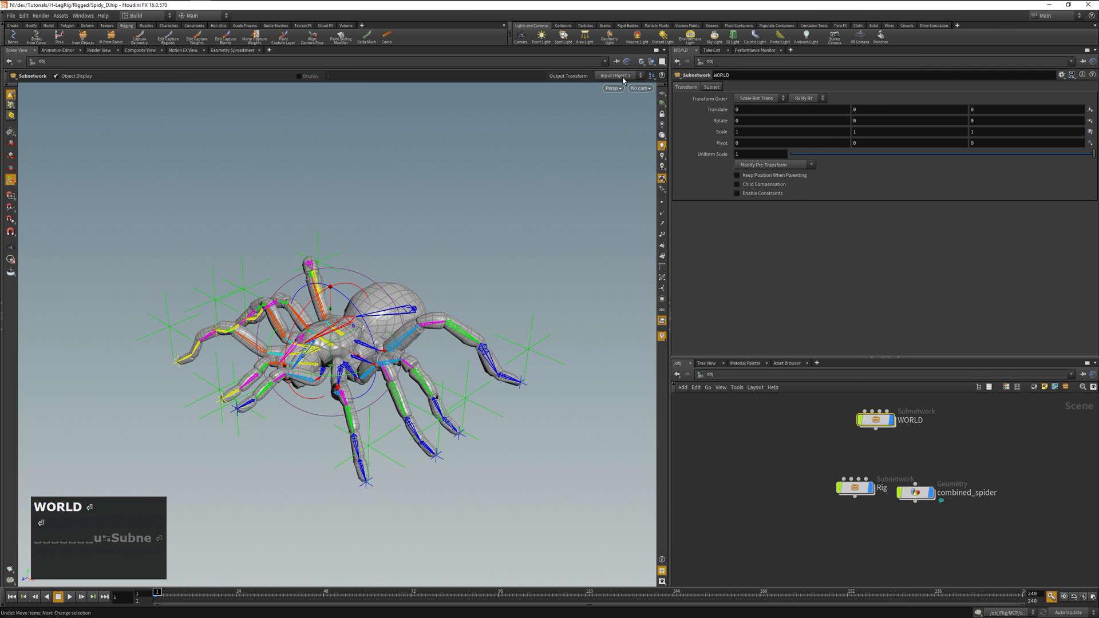
Step: Add a grid object inside the WORLD subnetwork and open its geometry network
double_click(876, 421)
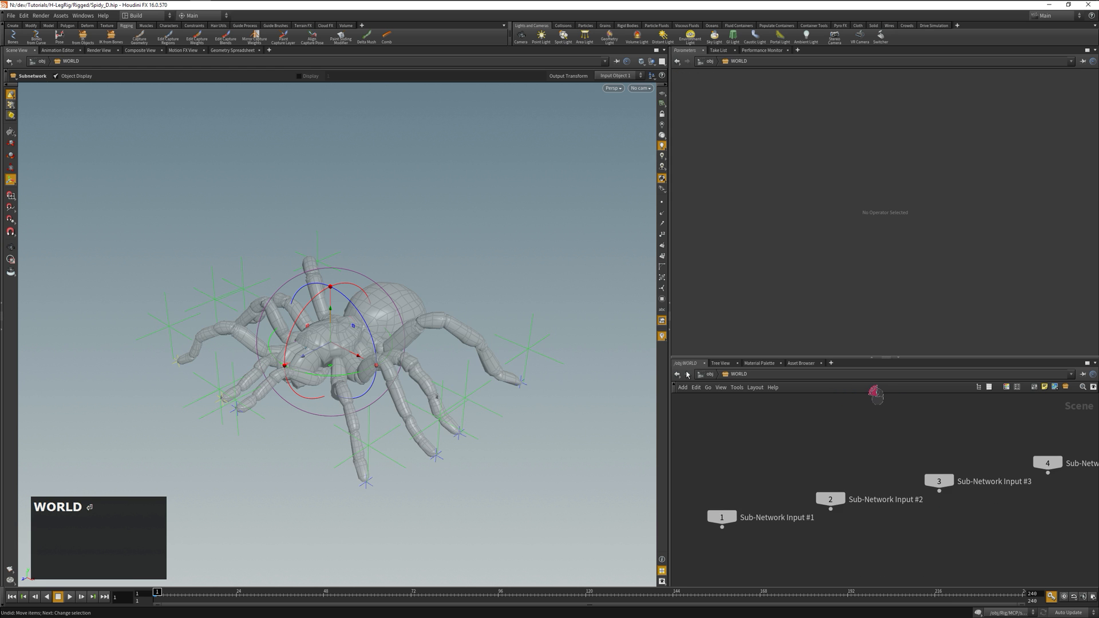
key("Tab")
type("grid")
key("Return")
left_click(898, 551)
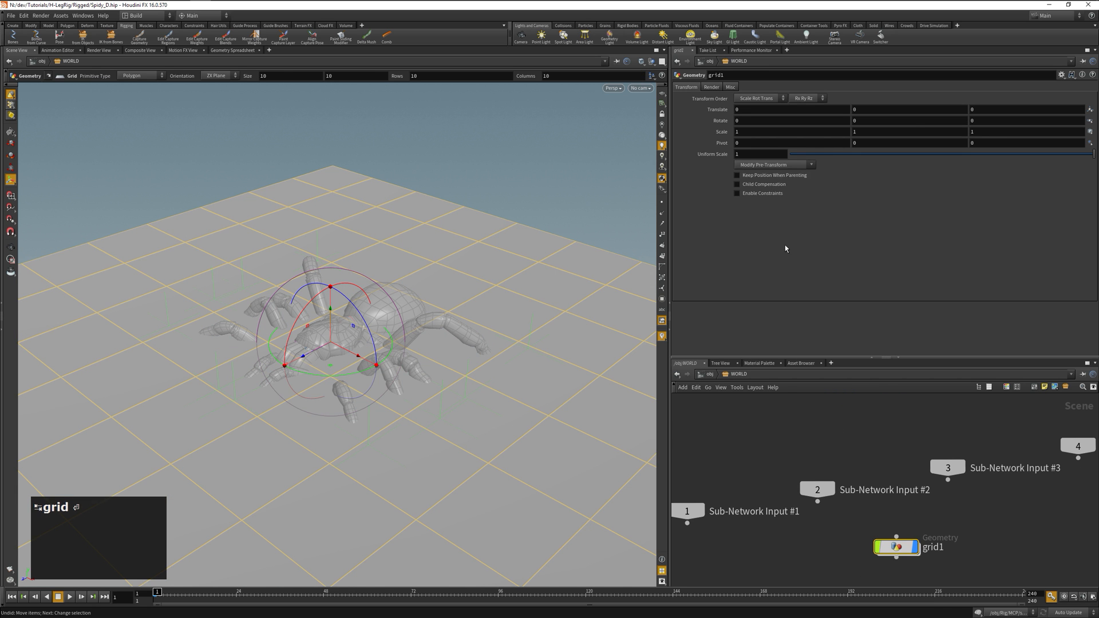
double_click(902, 548)
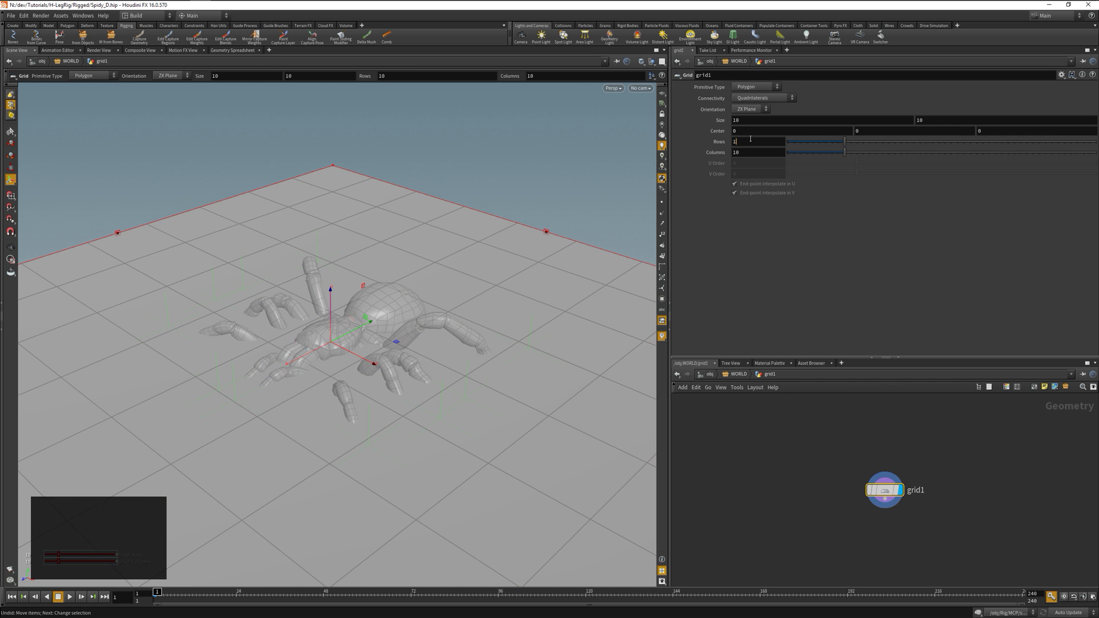
Step: Set the ground grid's rows and columns to 50 each
key("BackSpace")
key("BackSpace")
key("BackSpace")
type("50")
key("Tab")
type("50")
key("Tab")
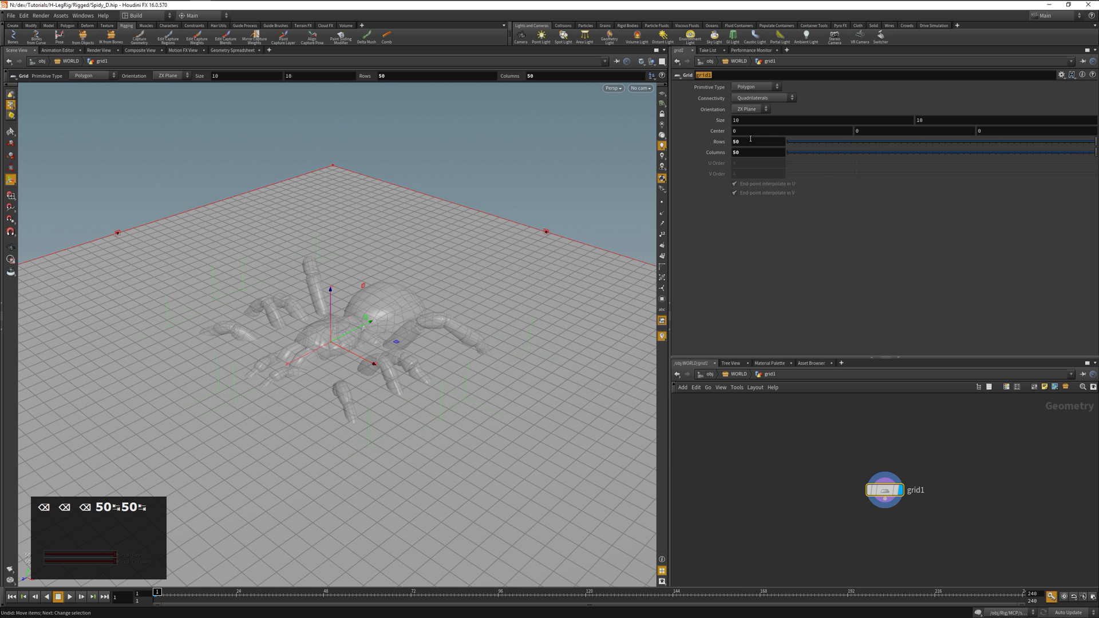
Step: Rename the grid node inside the grid1 geometry network as Grid
type("u")
left_click(850, 487)
left_click(699, 78)
type("Grid")
key("Return")
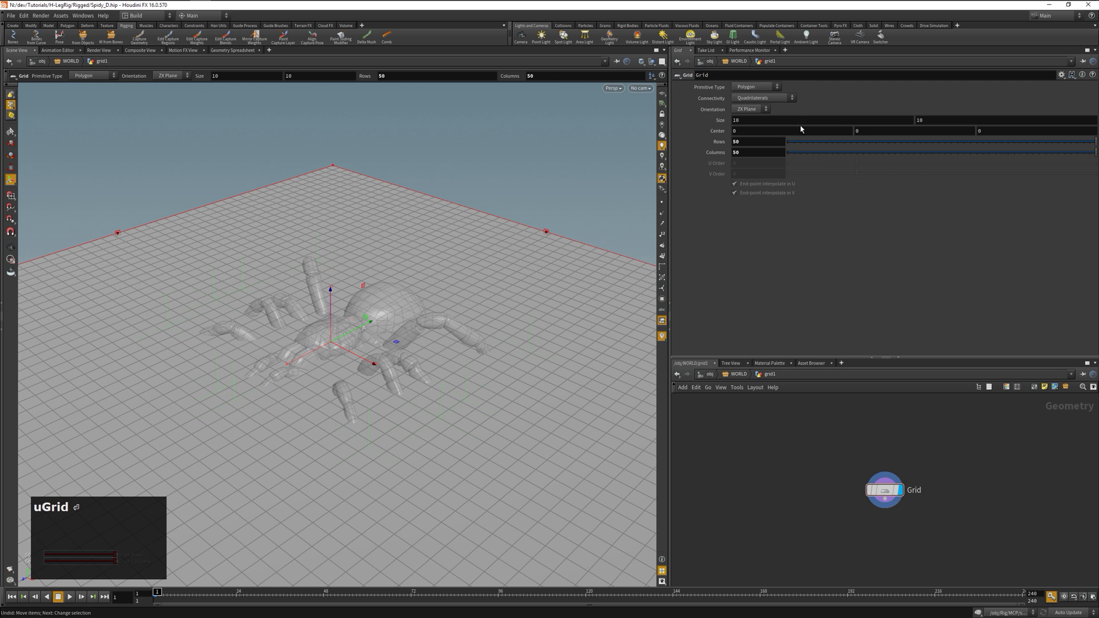
Step: Add a null named GEO_OUT in the WORLD subnetwork, connected below the grid1 object, and return to the object level
key("u")
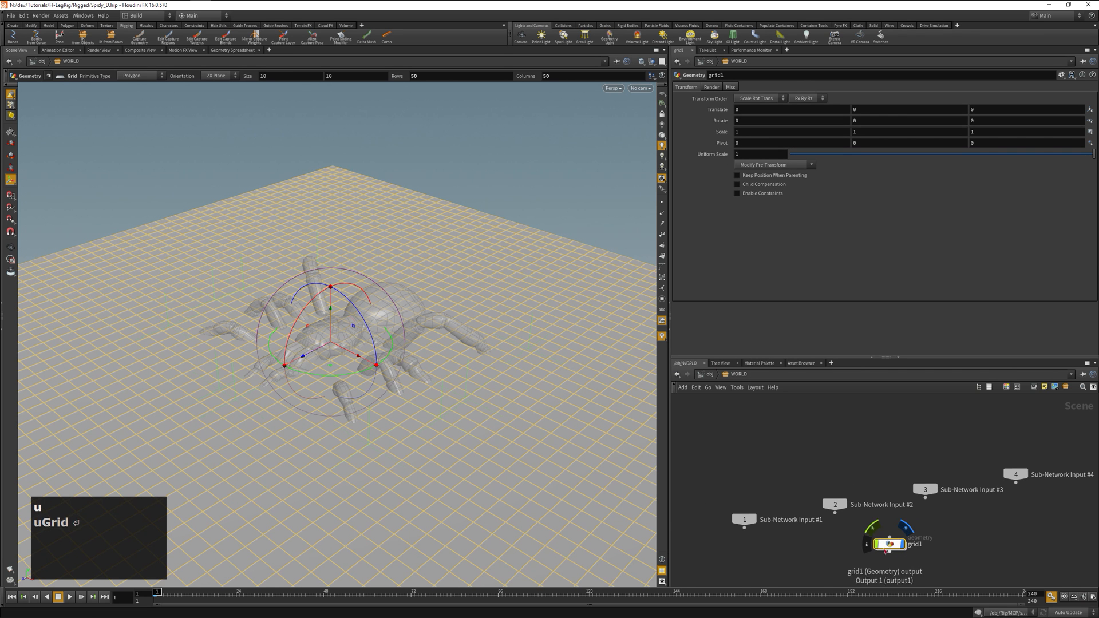
key("Tab")
type("null")
key("Return")
left_click(887, 565)
left_click_drag(711, 77, 656, 48)
type("GEO_OUT")
key("Return")
key("u")
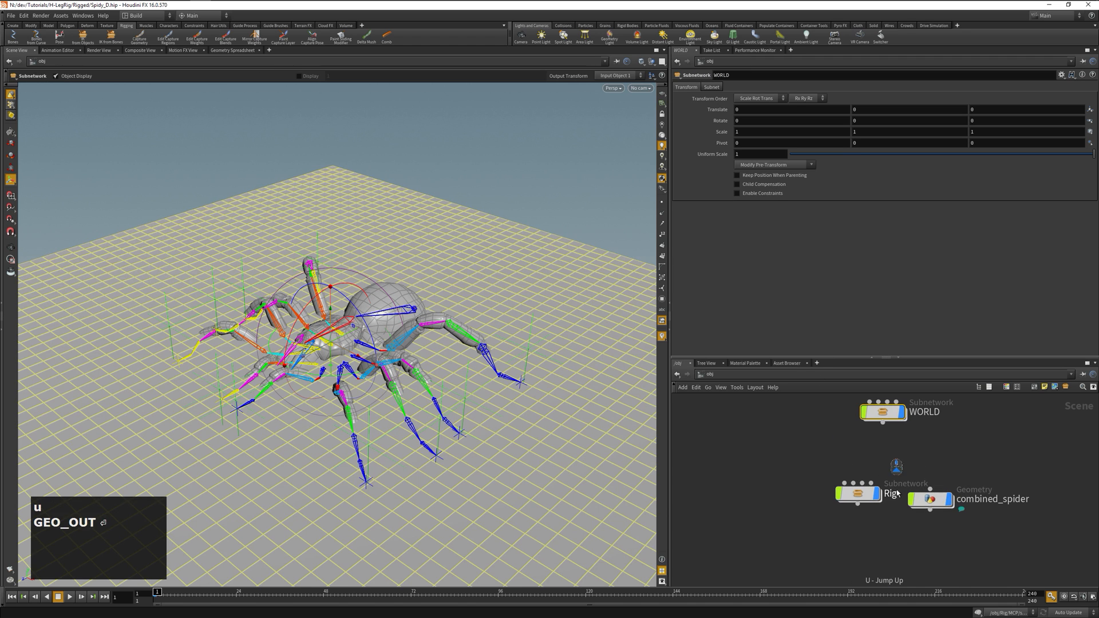
Step: Add a Sculpt node below the Grid node inside WORLD's grid1 object and display it
left_click_drag(524, 466, 532, 469, "alt")
double_click(884, 412)
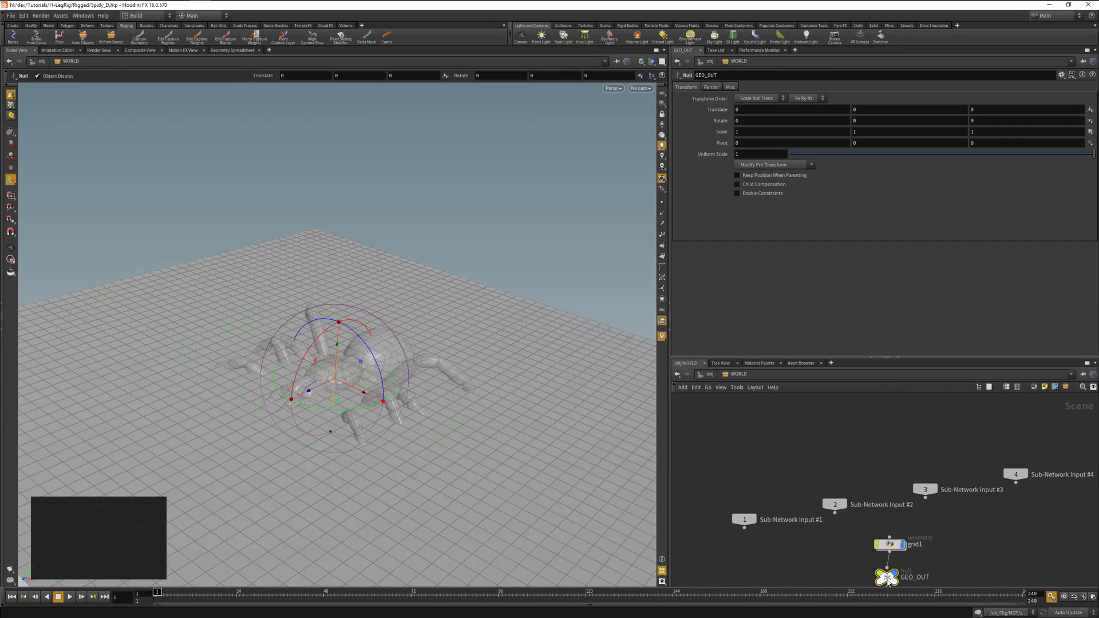
double_click(890, 544)
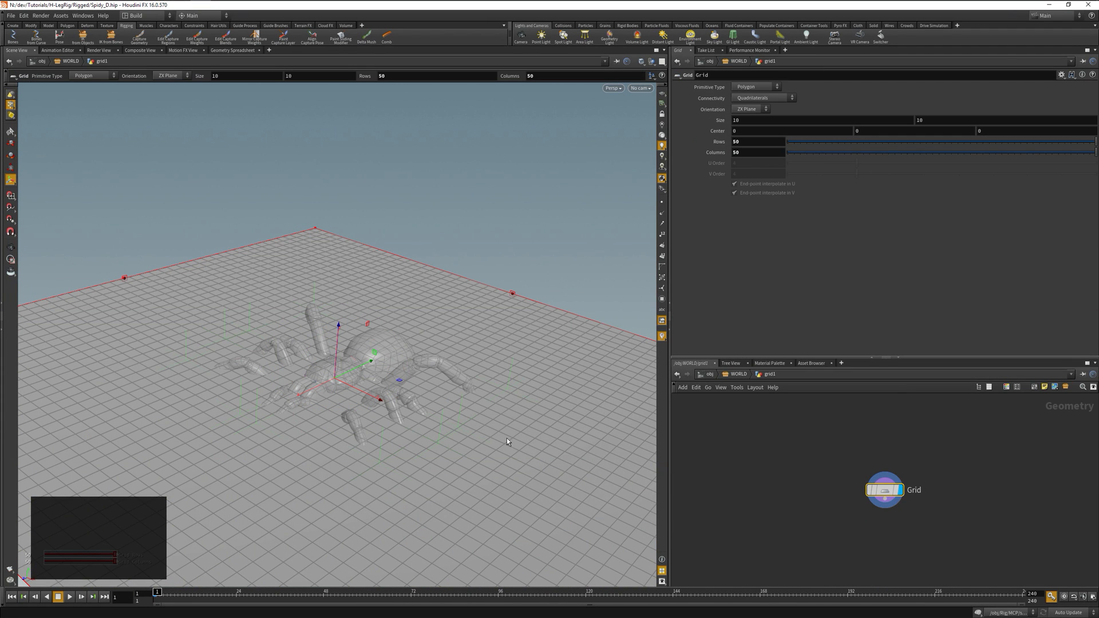
key("Tab")
type("scu")
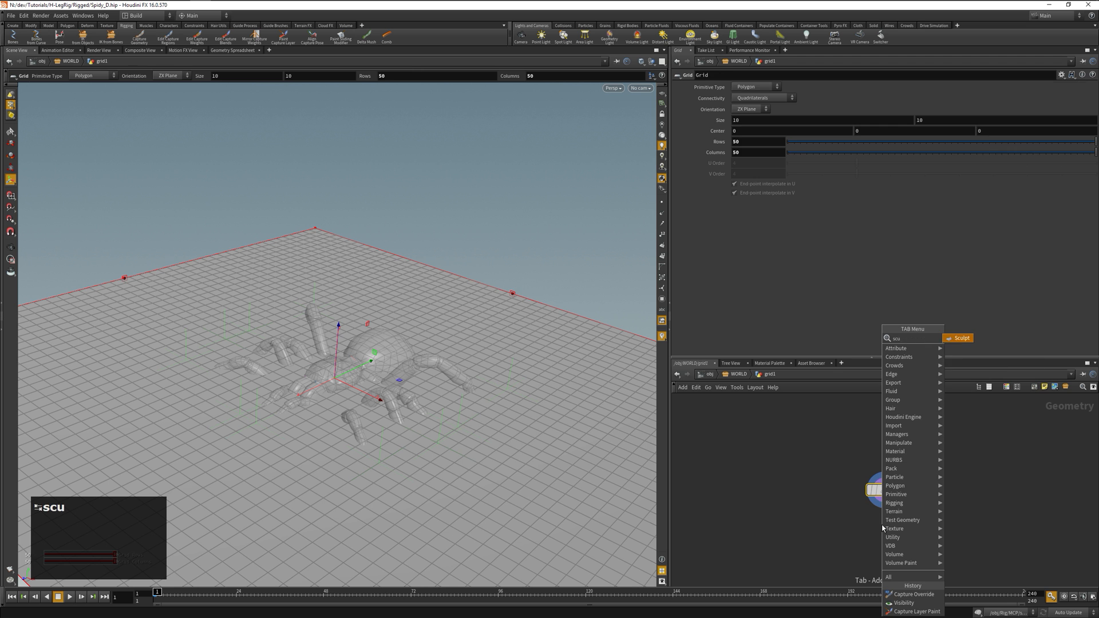
key("Return")
left_click(899, 534)
Step: Enlarge the sculpt brush radius to about 1 and sculpt uneven hills and hollows across the ground grid
scroll(448, 461, "up", 5)
left_click(385, 466)
scroll(392, 448, "down", 3)
scroll(391, 447, "up", 5)
mouse_move(392, 448)
middle_mouse_down()
mouse_move(392, 366)
mouse_move(379, 455)
mouse_move(471, 394)
mouse_move(442, 459)
middle_mouse_up()
left_click_drag(423, 471, 498, 476, "shift")
mouse_move(355, 423)
middle_mouse_down()
mouse_move(329, 371)
mouse_move(228, 393)
mouse_move(376, 415)
mouse_move(326, 560)
mouse_move(228, 473)
middle_mouse_up()
key("space")
right_click_drag(270, 470, 228, 422)
scroll(196, 343, "down", 3)
mouse_move(191, 352)
left_mouse_down()
mouse_move(234, 442)
mouse_move(498, 400)
mouse_move(572, 368)
mouse_move(276, 274)
left_mouse_up()
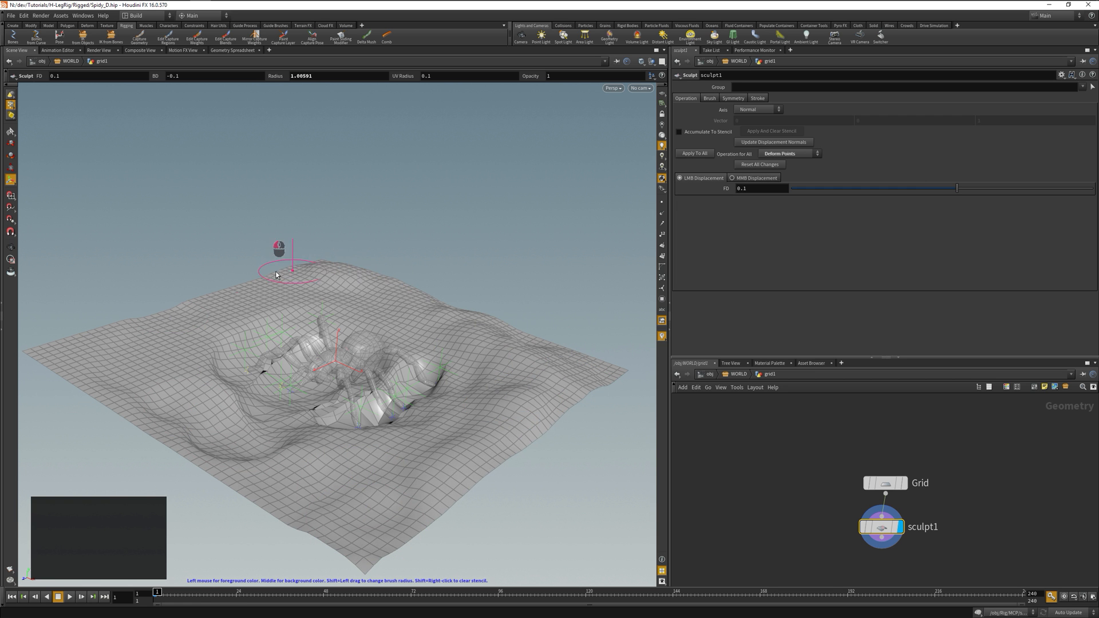
Step: Go from the WORLD subnetwork to the Rig network and open the MCP node's solver network
key("u")
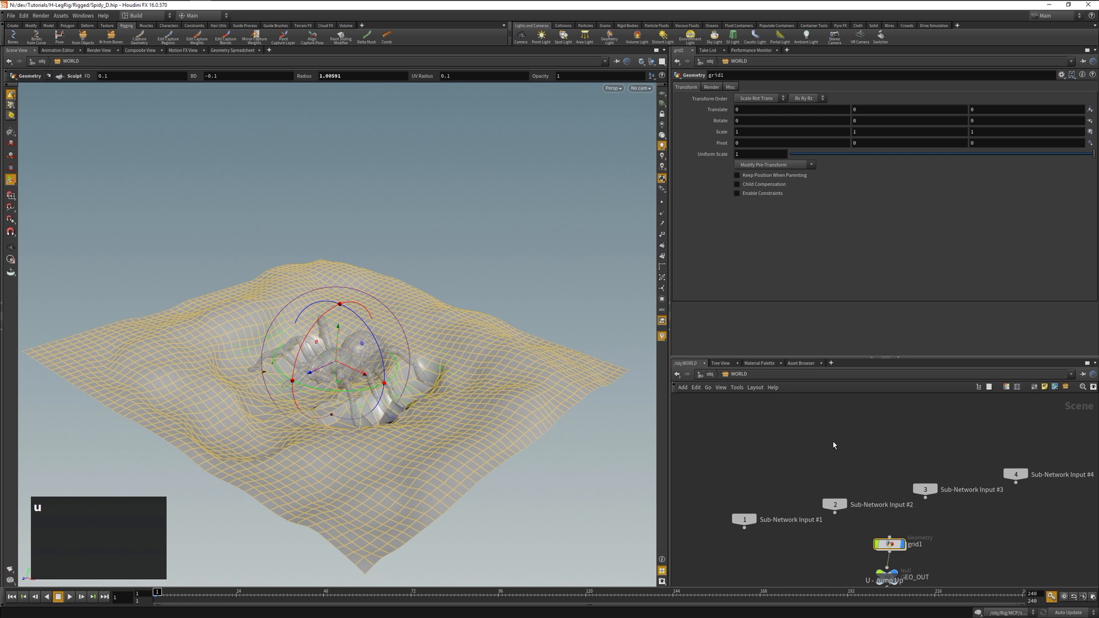
double_click(858, 497)
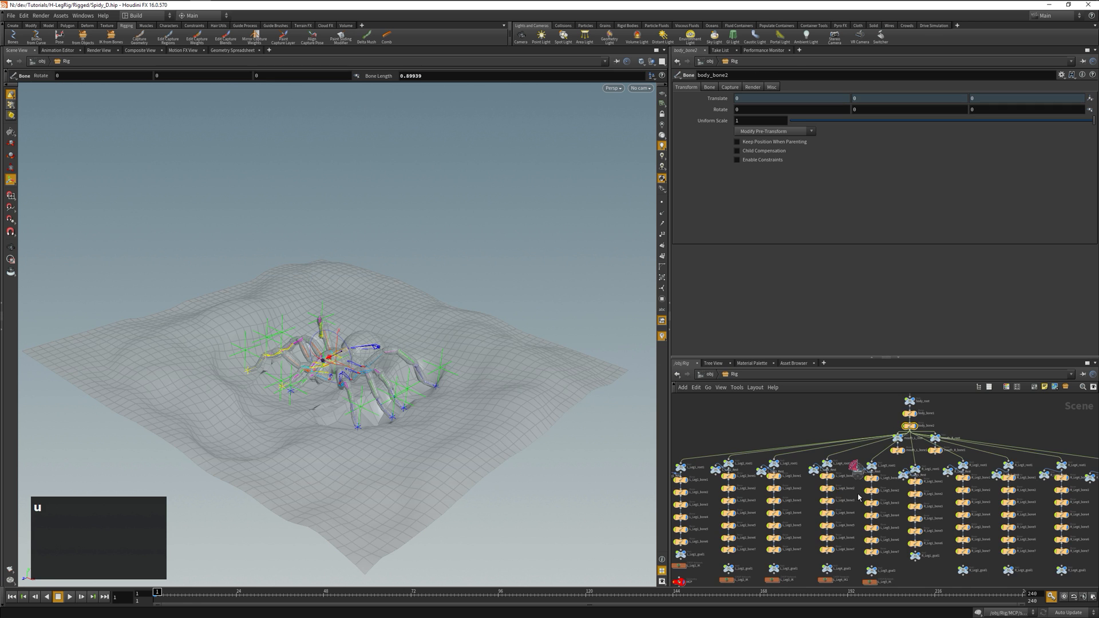
middle_click_drag(713, 569, 768, 498)
double_click(737, 513)
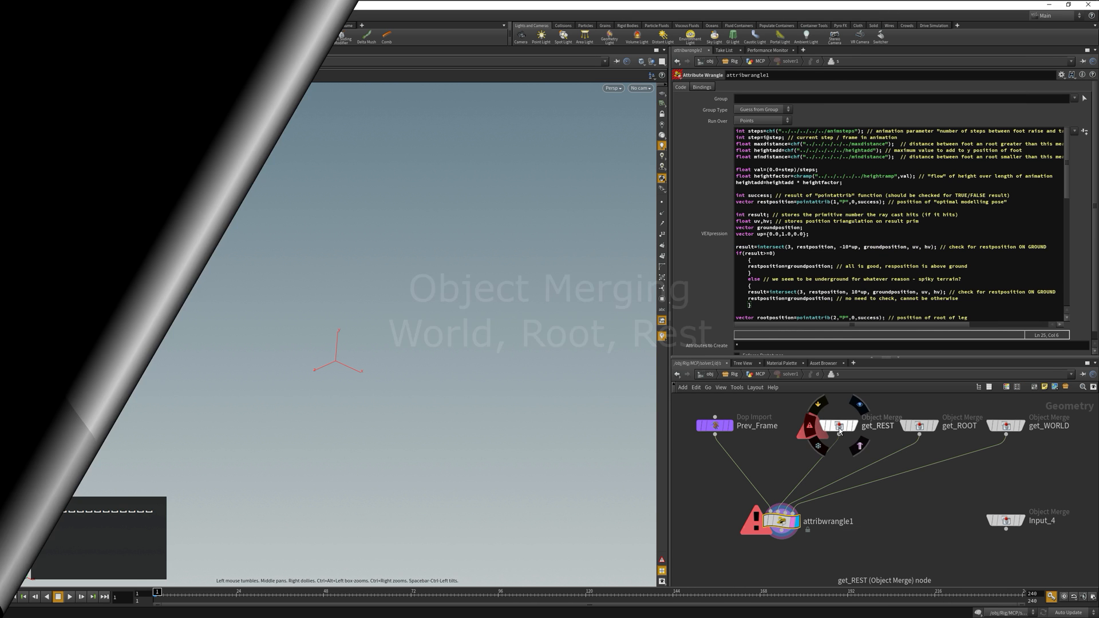
Step: Point Object 1 of the get_WORLD object merge at /obj/WORLD
left_click(1006, 426)
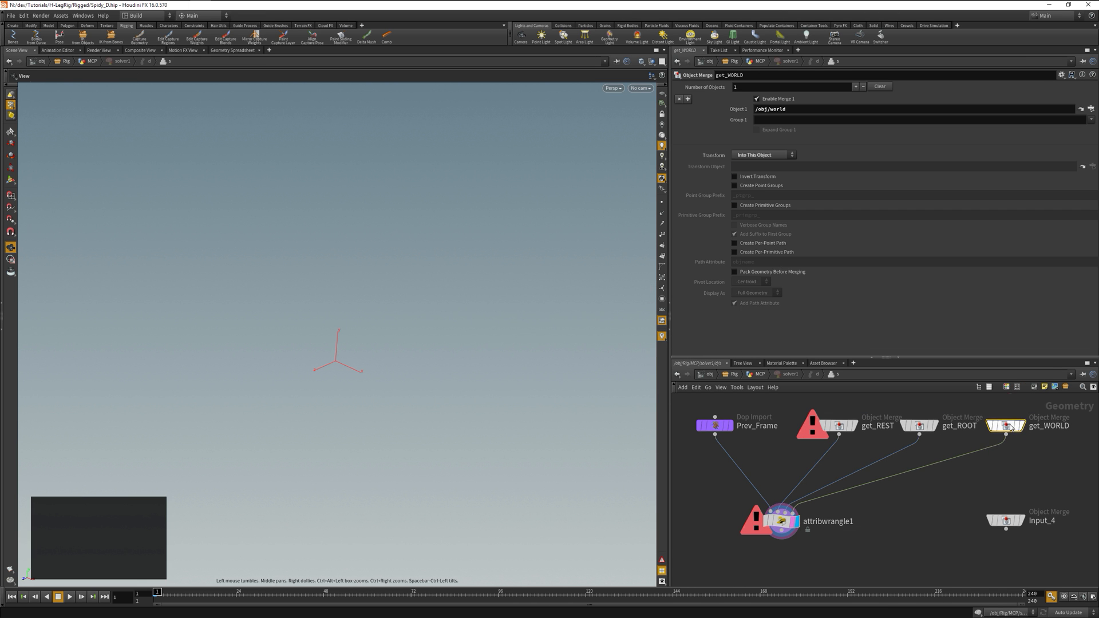
left_click(1090, 108)
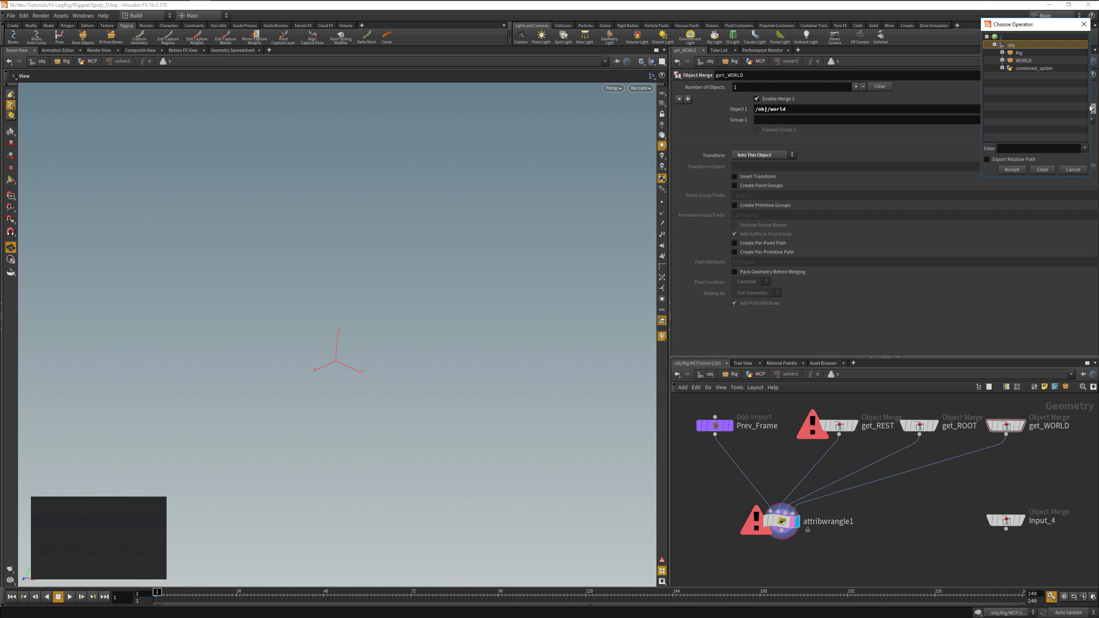
double_click(1023, 60)
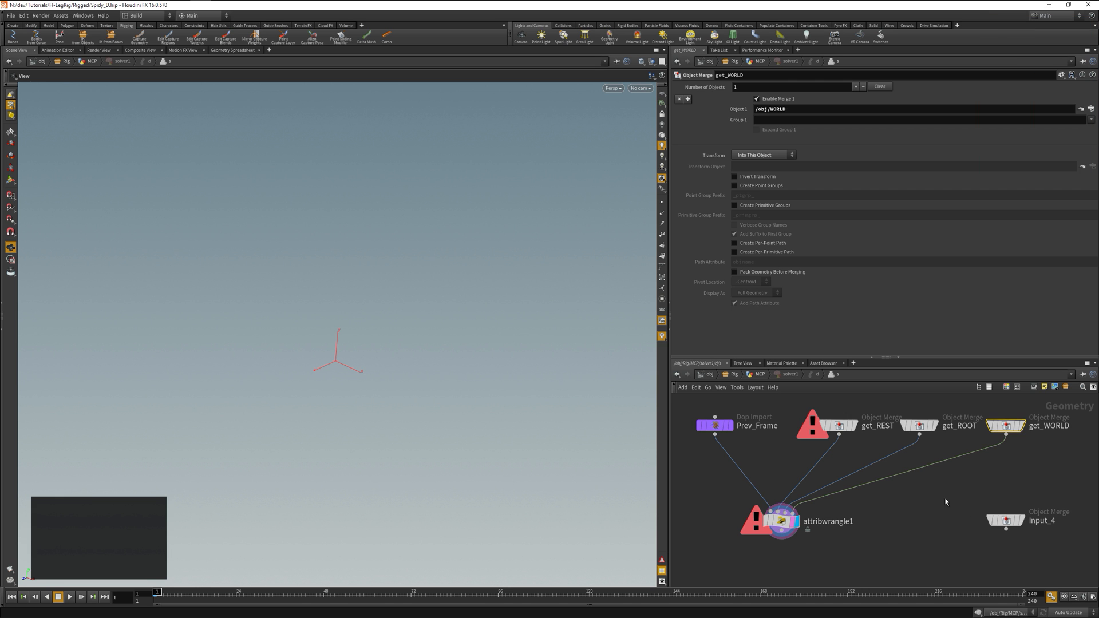
Step: Point Object 1 of the get_ROOT object merge at L_Leg1_root1 with a relative path
left_click(916, 430)
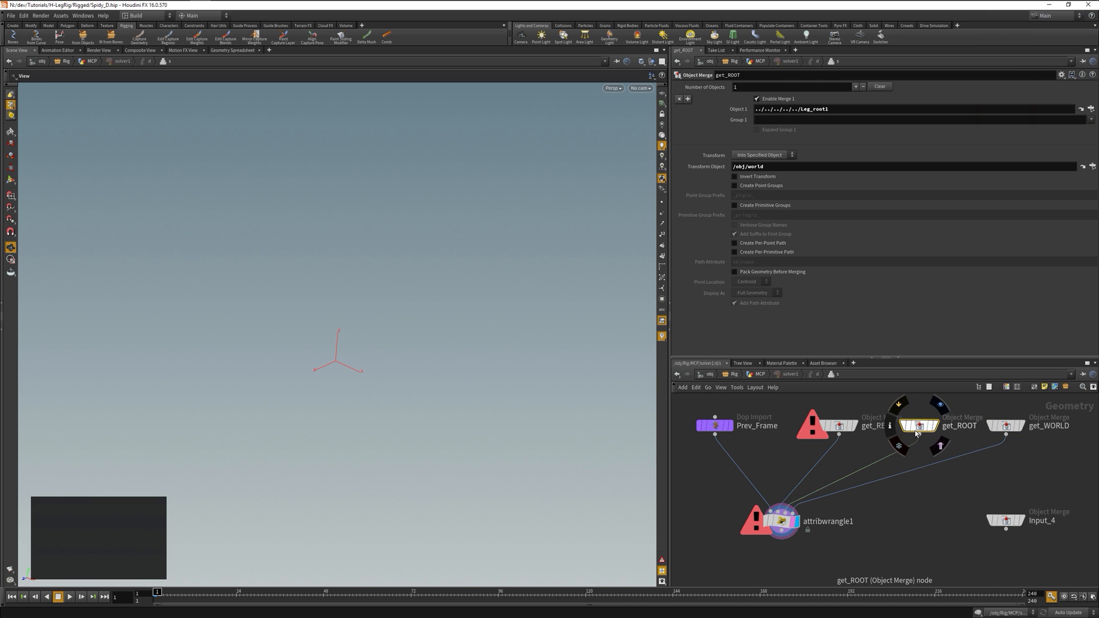
left_click(1091, 109)
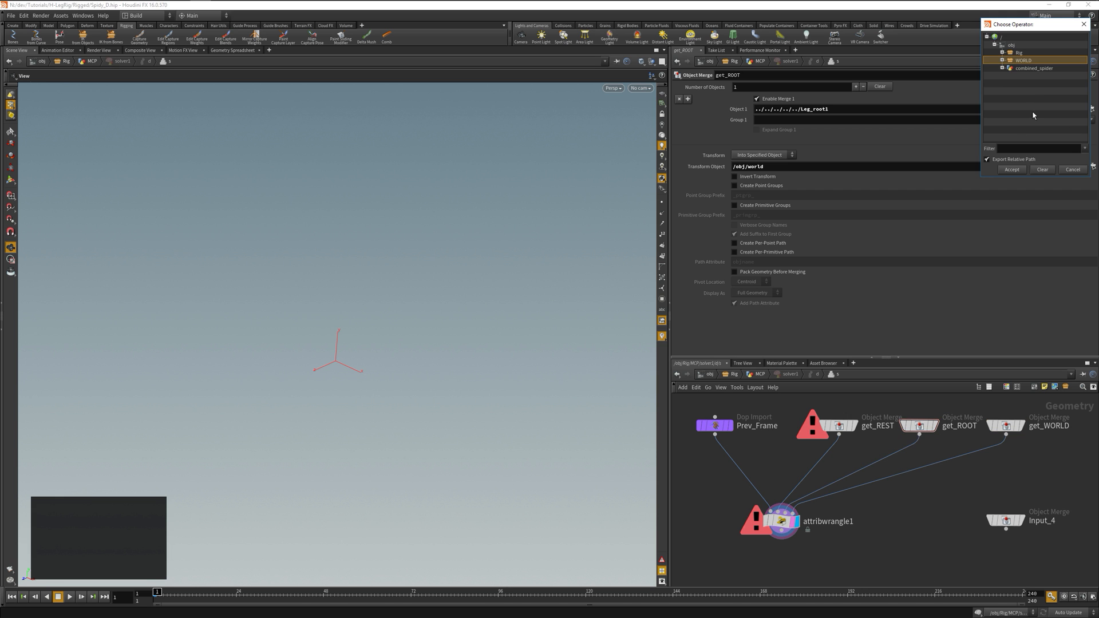
left_click(1003, 52)
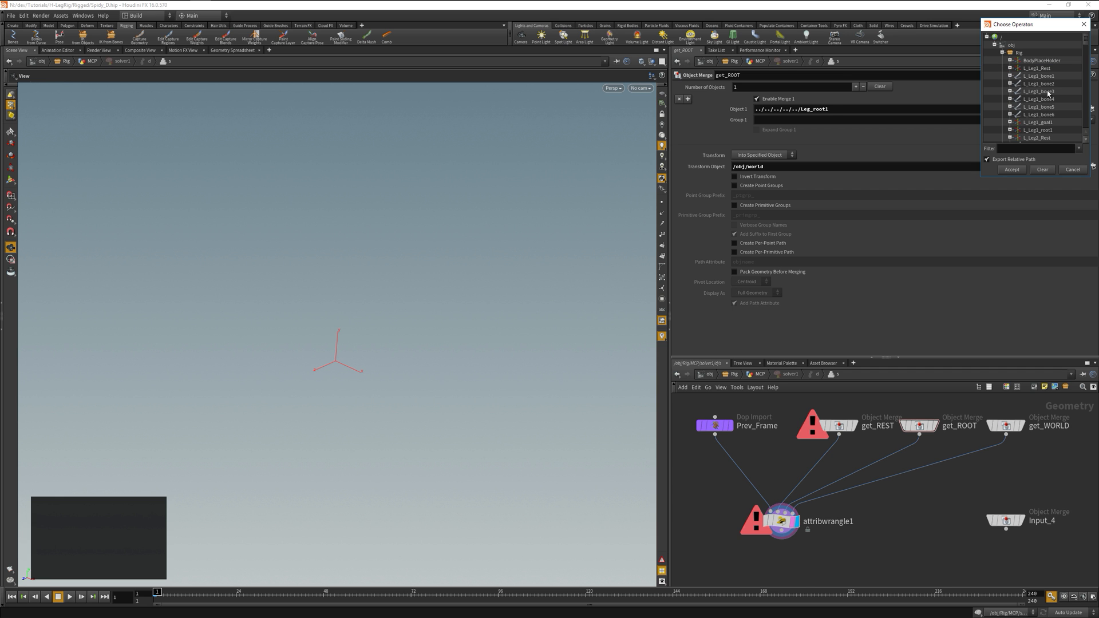
double_click(1030, 133)
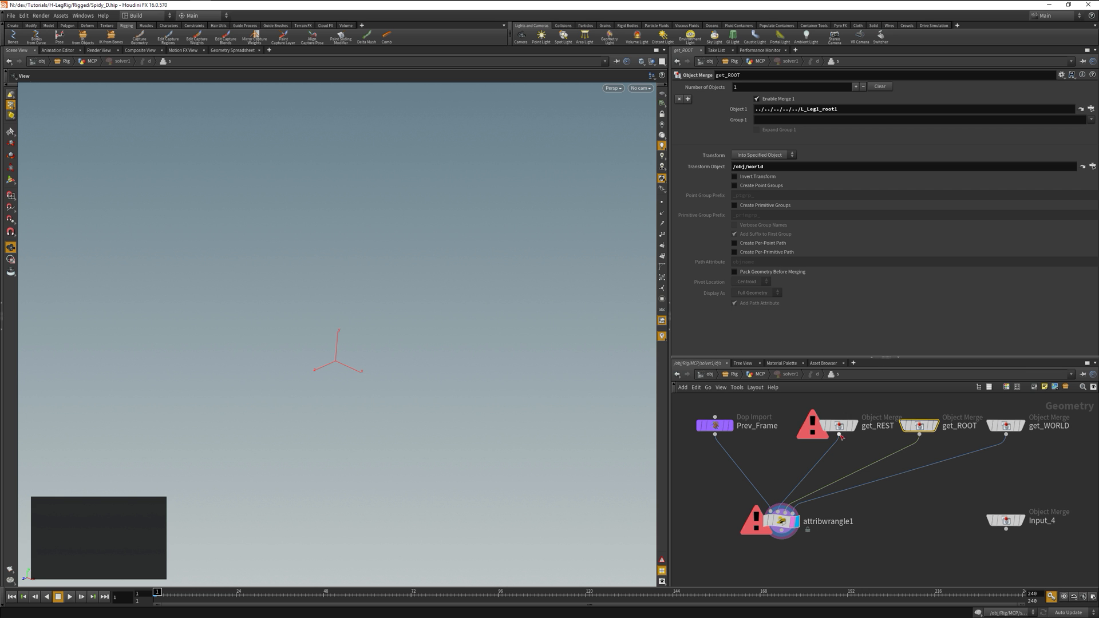
Step: Point Object 1 of the get_REST object merge at L_Leg1_Rest with a relative path
left_click(839, 425)
left_click(1092, 109)
double_click(1037, 68)
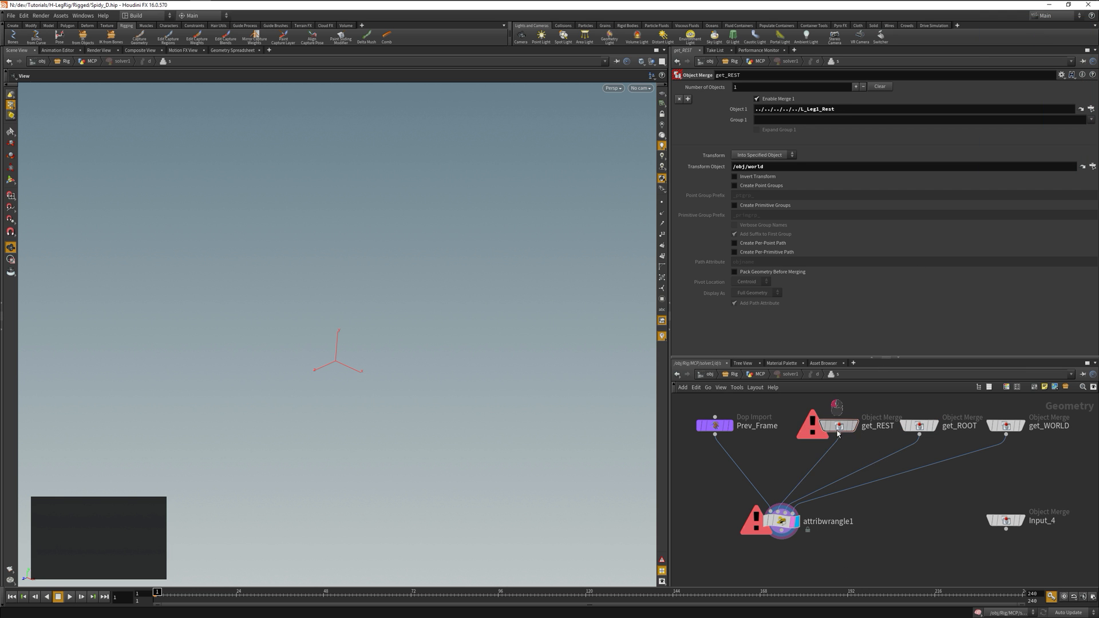
Step: Check the get_REST error and set the Transform Object of both get_REST and get_ROOT to /obj/WORLD
left_click(808, 423)
left_click(808, 423)
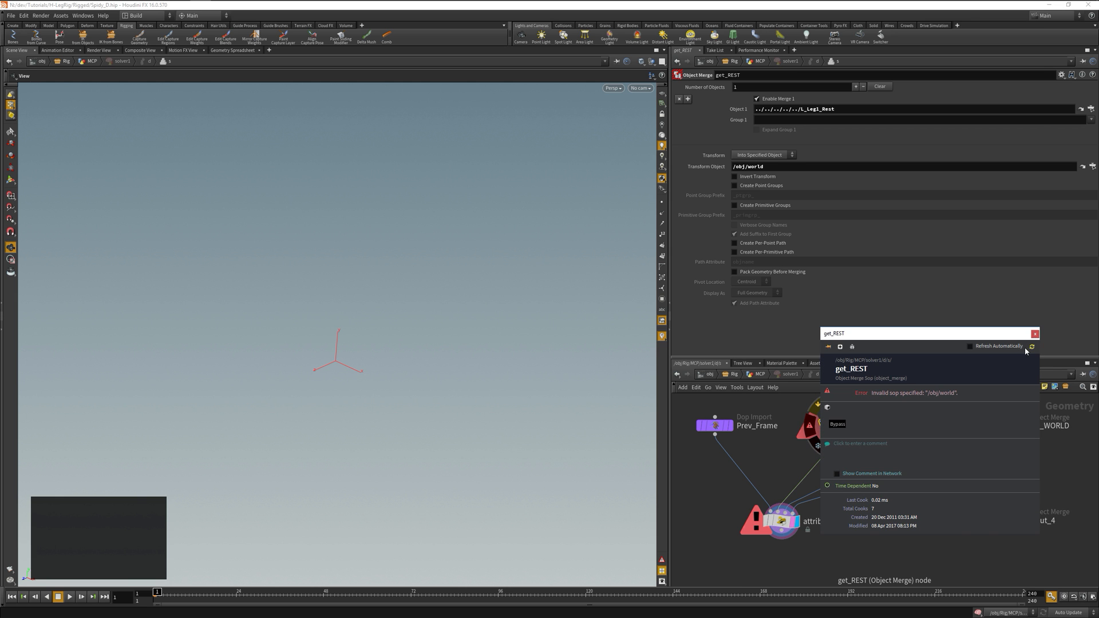
left_click(1035, 334)
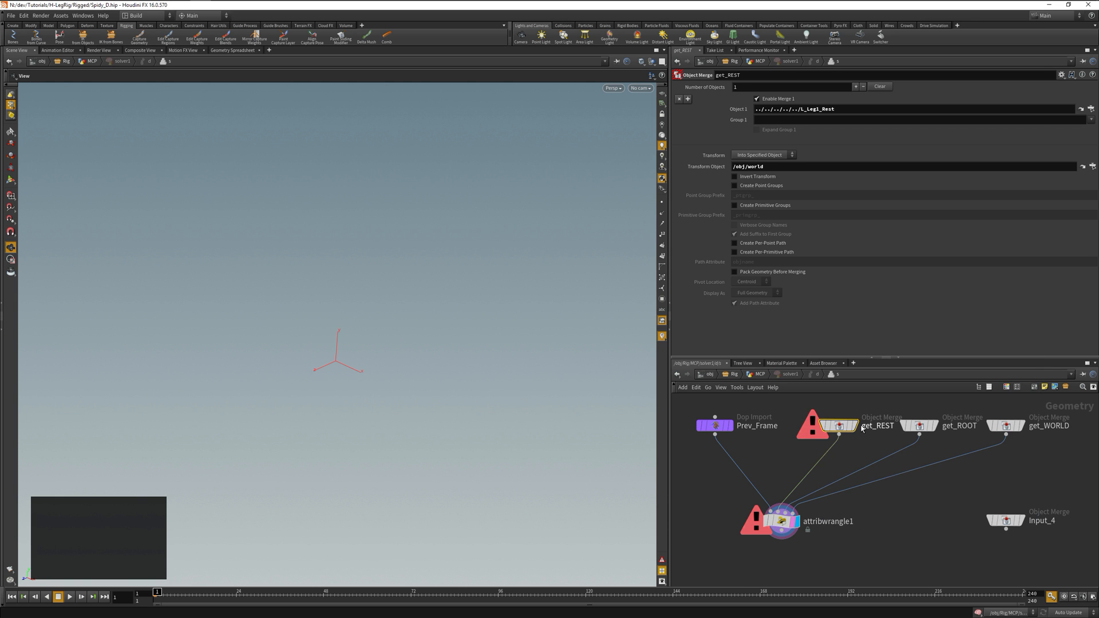
left_click(1093, 167)
left_click(1003, 53)
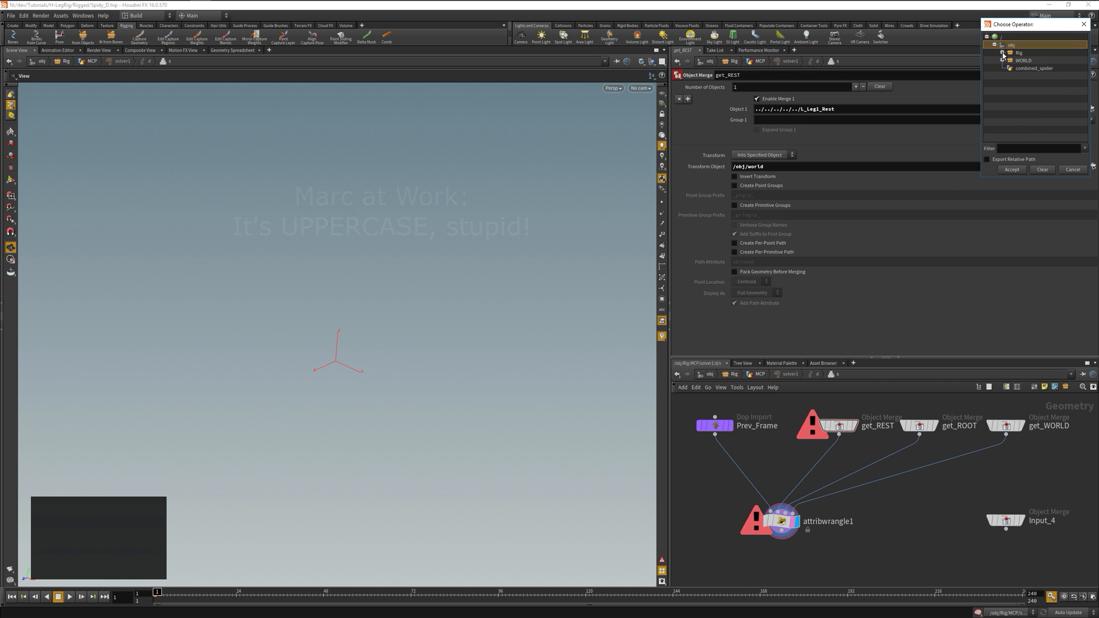
left_click(1021, 67)
left_click(1021, 60)
left_click(1020, 172)
left_click(920, 425)
left_click(1092, 167)
left_click(1025, 60)
left_click(1020, 172)
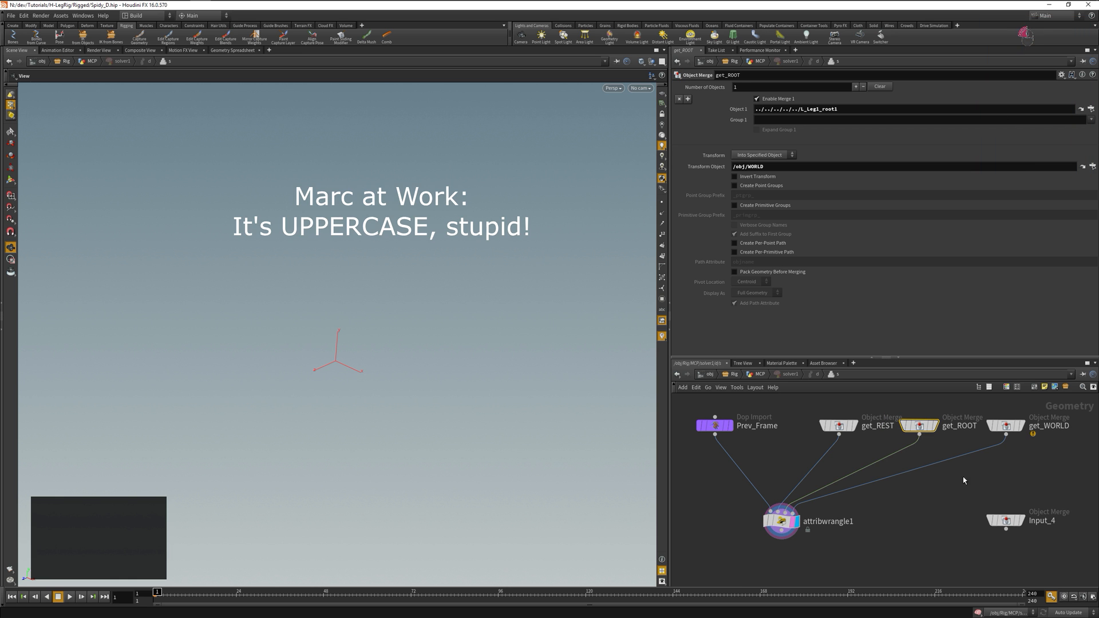
Step: Check the get_WORLD warning and point its Object 1 at the GEO_OUT null inside WORLD
left_click(964, 481)
left_click(1003, 428)
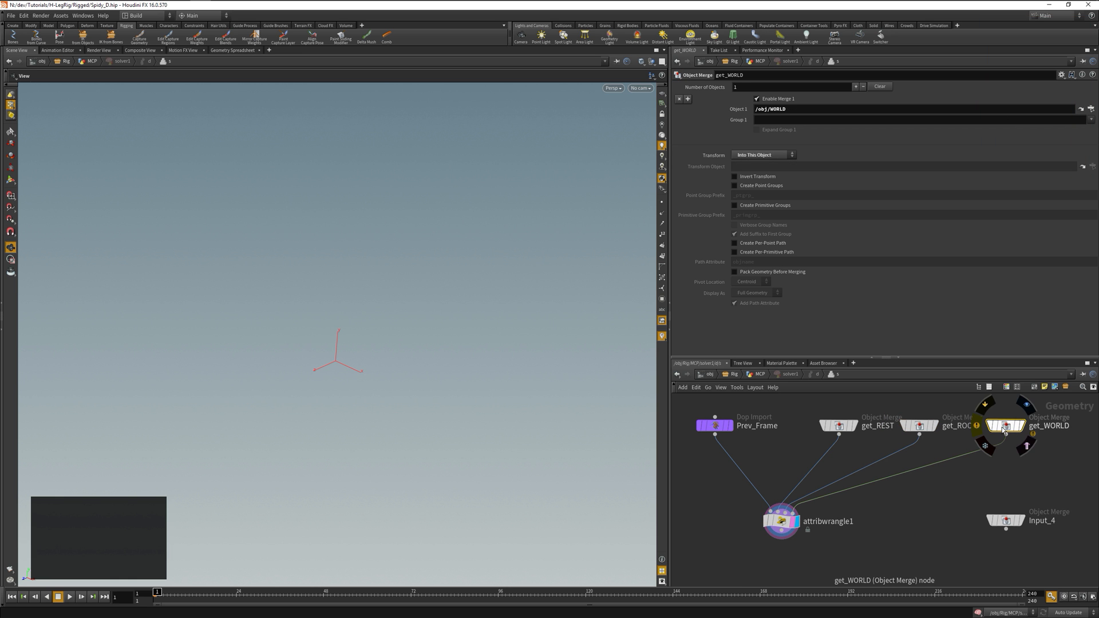
left_click(976, 429)
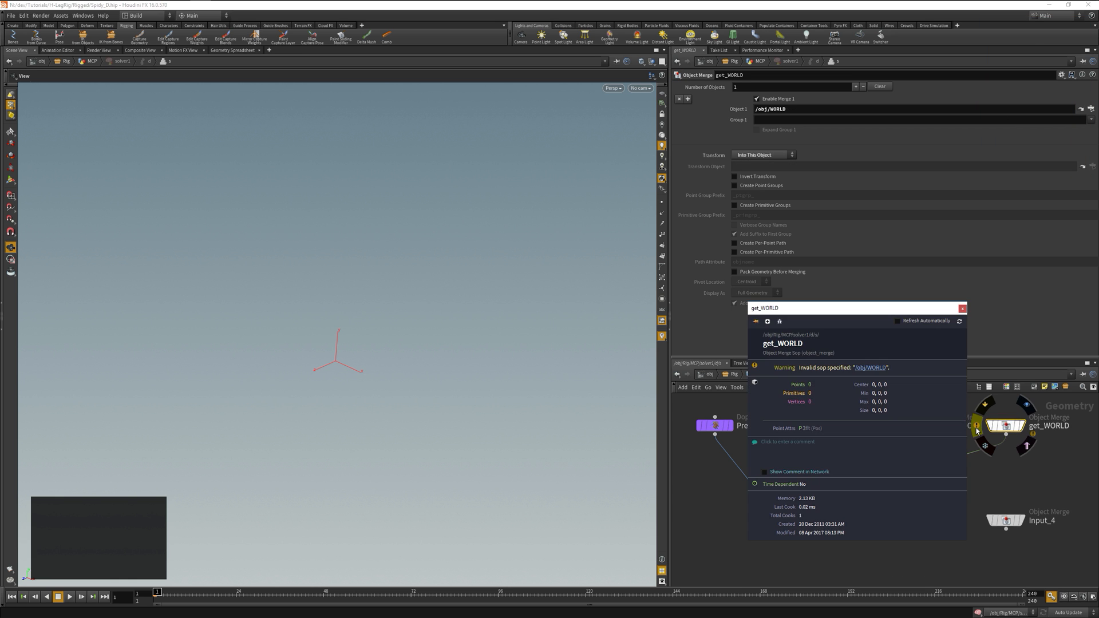
left_click(963, 309)
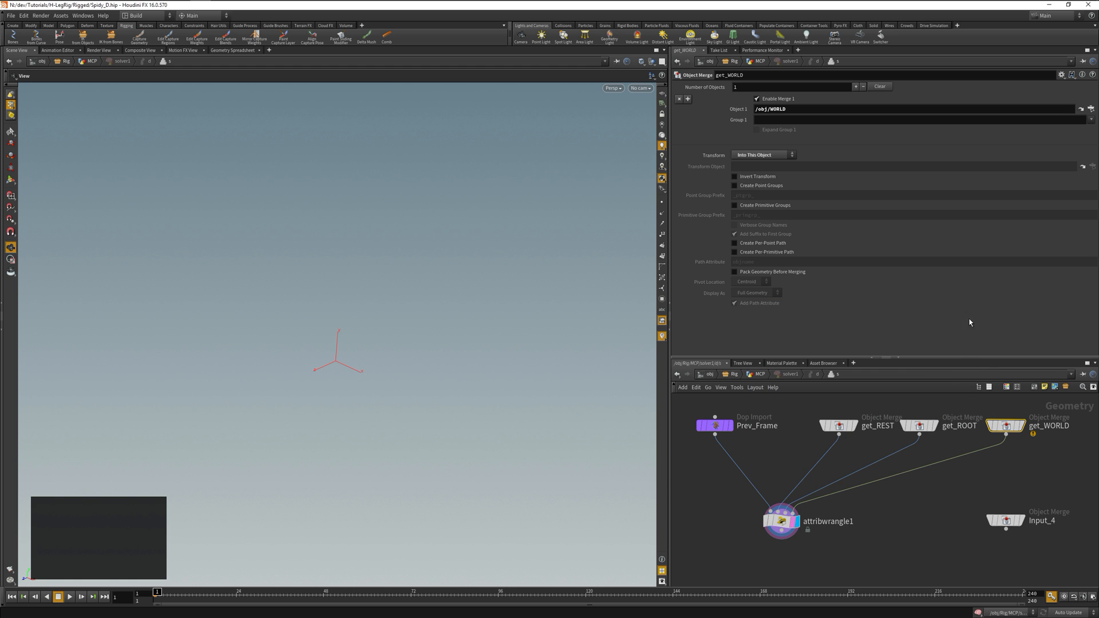
left_click(1091, 109)
double_click(1034, 68)
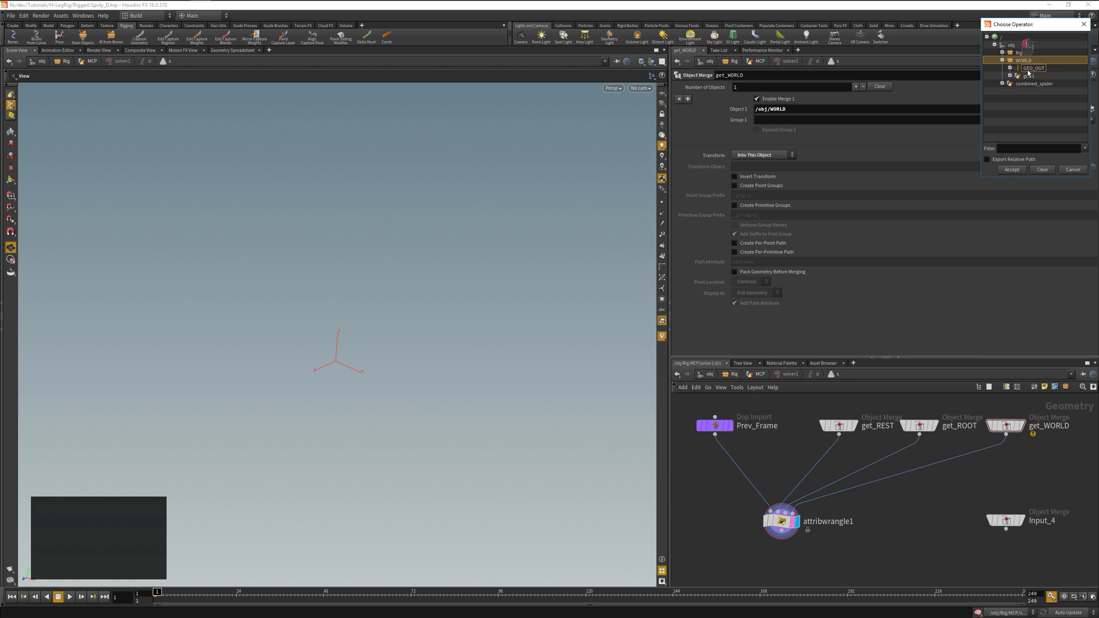
Step: Show the attribwrangle1 code and open the Rig subnetwork's parameter interface for editing from a floating network panel
left_click(781, 521)
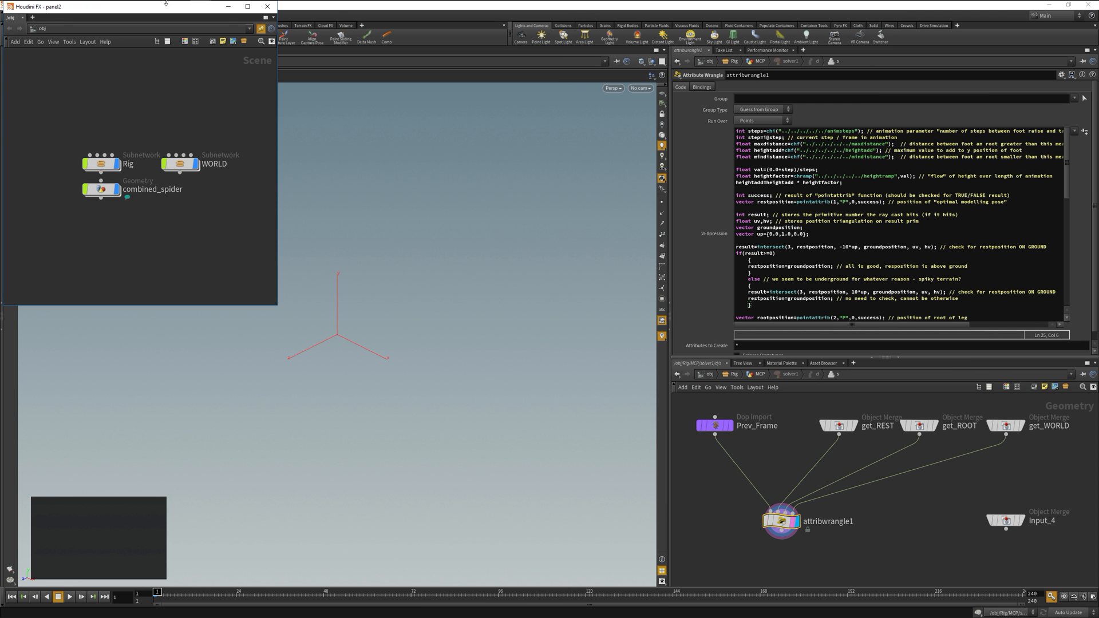
left_click_drag(166, 3, 234, 127)
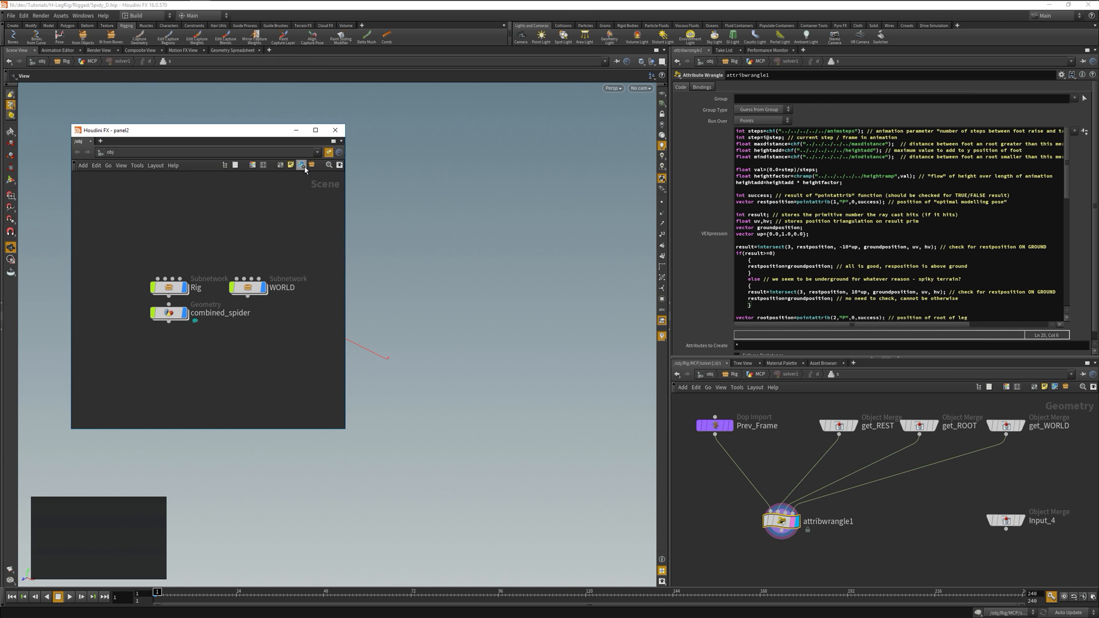
right_click(167, 287)
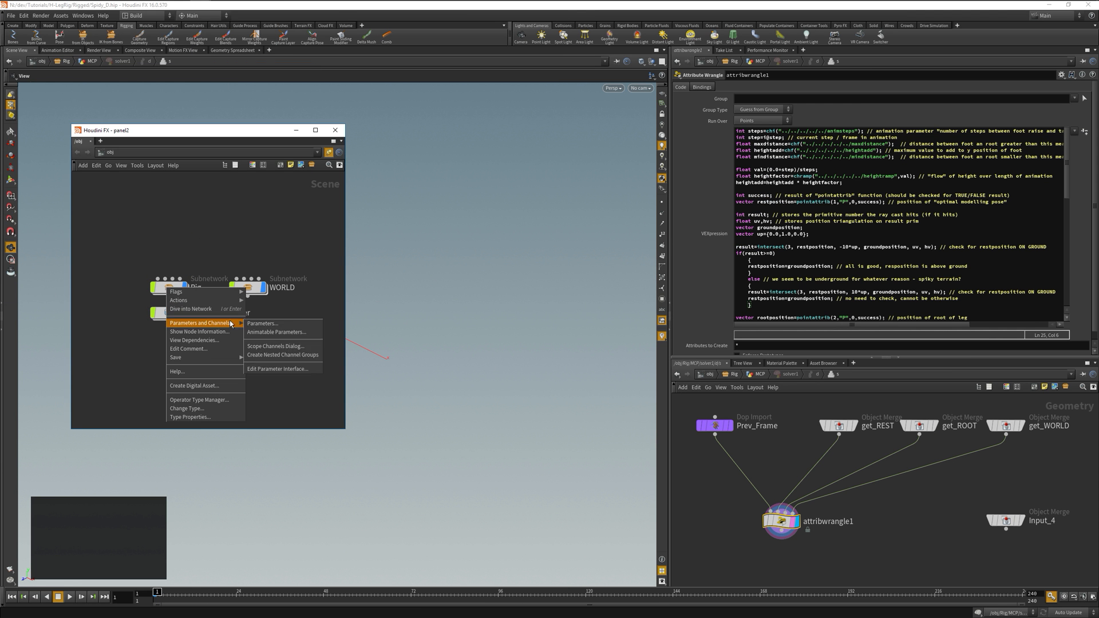
left_click(256, 370)
right_click(317, 212)
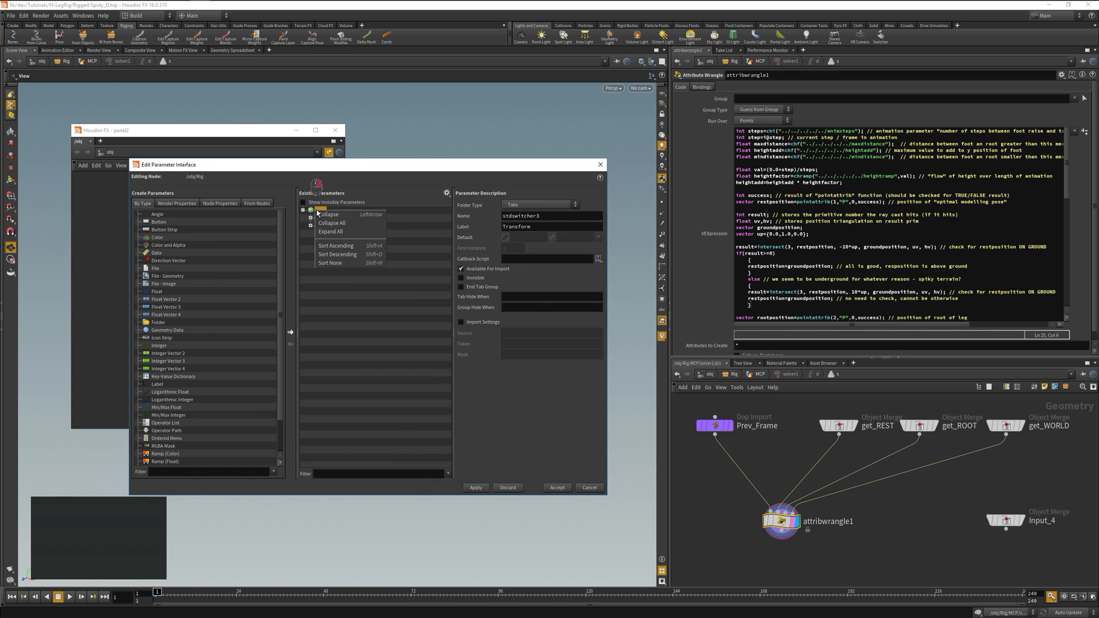
left_click(300, 262)
Step: Add a folder labelled Animation after the Subnet folder in the Rig's parameters
left_click_drag(157, 325, 320, 233)
type("Animation")
key("Return")
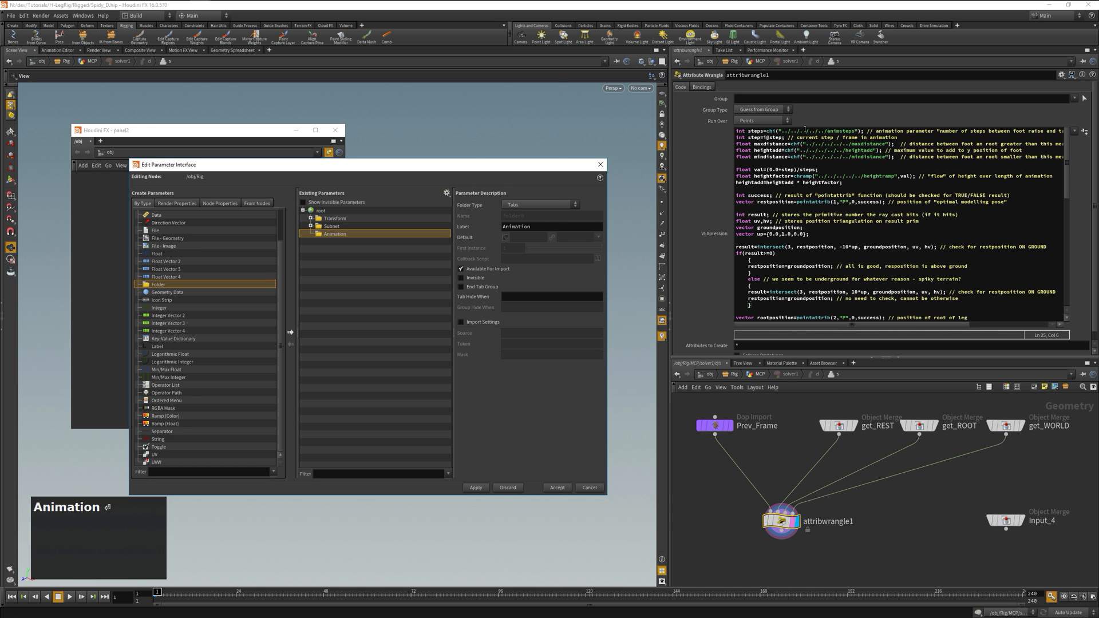
Step: Add an integer parameter named animsteps with the label Animation Steps to the Animation folder
left_click_drag(159, 308, 328, 235)
type("animsteps")
key("Tab")
type("Animation Steps")
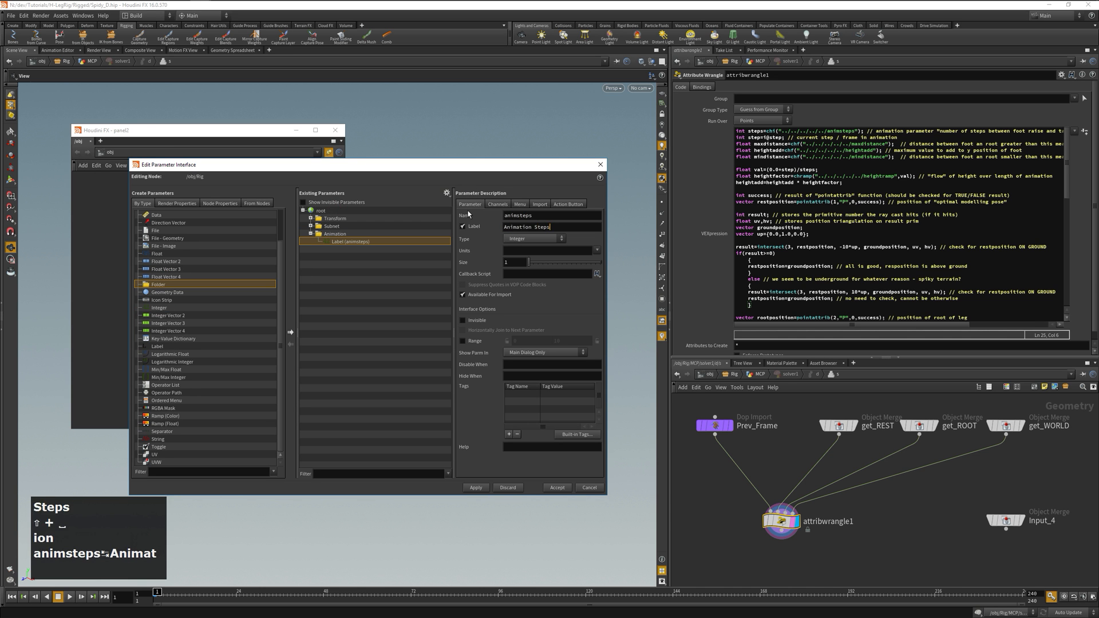
key("Tab")
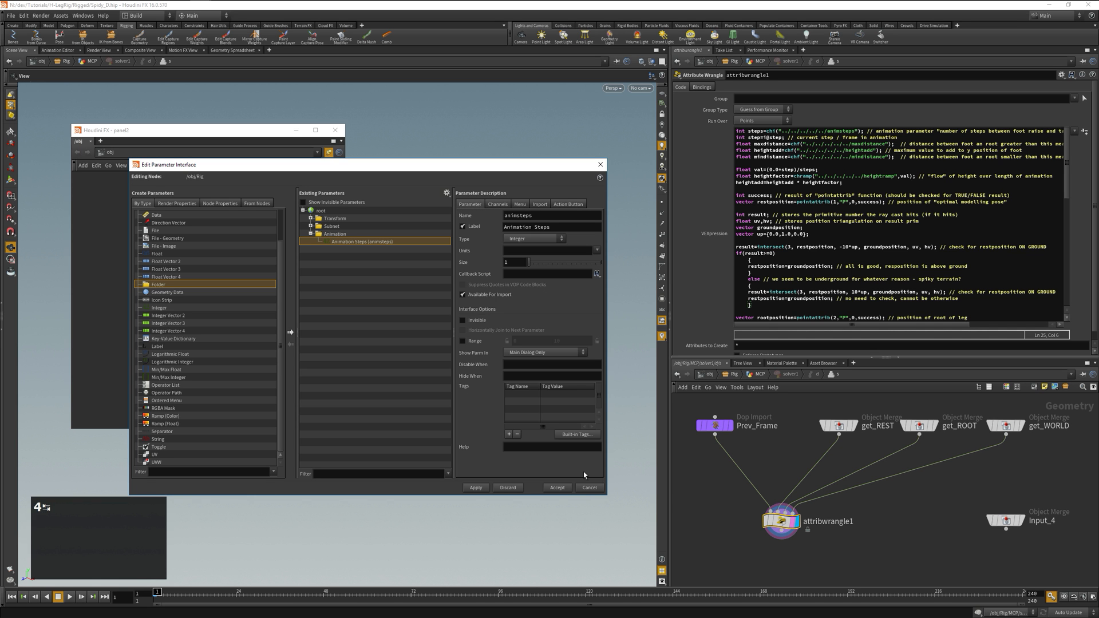
Step: Add a float parameter named maxdistance with the label Max. Distance below Animation Steps
left_click_drag(156, 254, 345, 249)
type("maxdistance")
key("Tab")
type("Max. Distance")
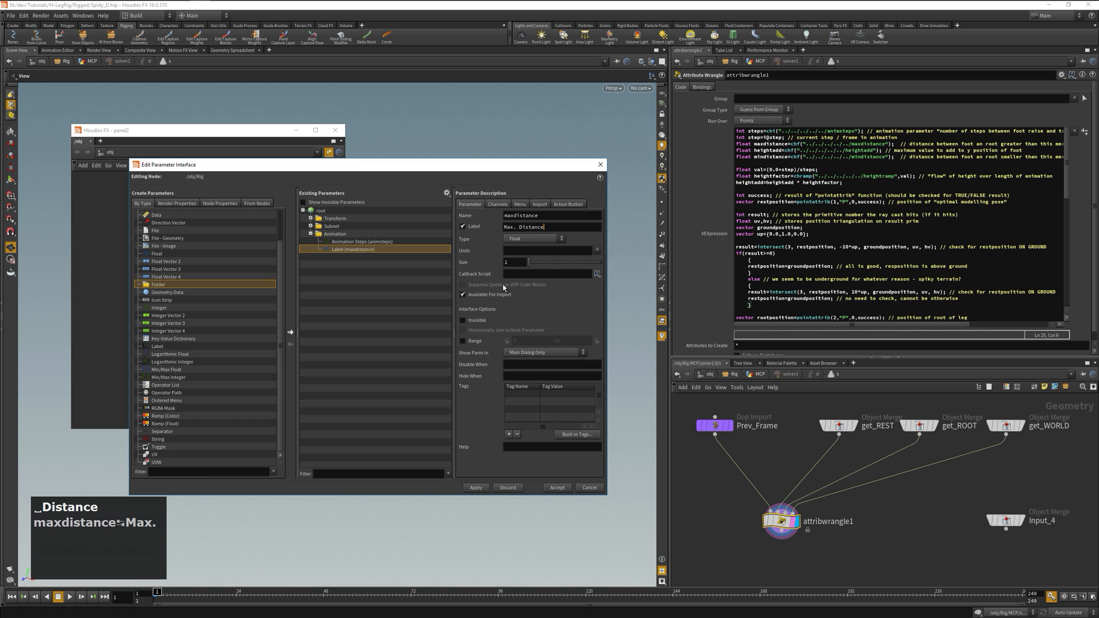
Step: Set the default value of the Max. Distance parameter to 0.5
left_click(498, 204)
left_click(506, 244)
type(".5")
Step: Add a float parameter mindistance labelled Min. Distance with default 0.2 and place it above Max. Distance
left_click_drag(156, 254, 345, 258)
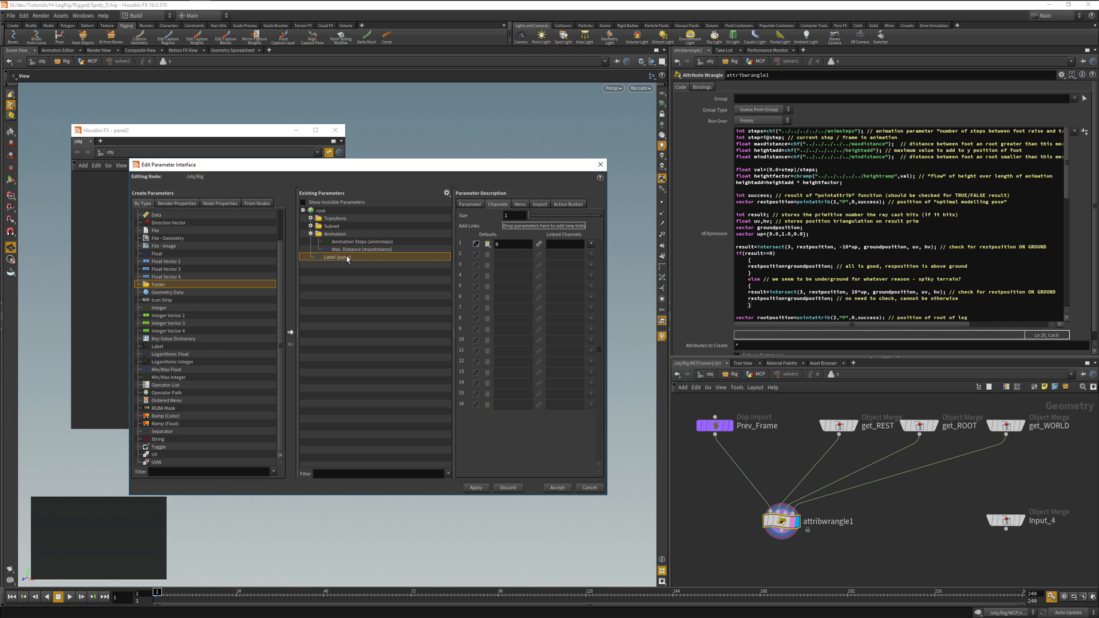
left_click(471, 204)
type("mindstance")
key("Tab")
type("Min. Distance")
left_click(498, 203)
left_click(505, 244)
type(".2")
key("Return")
left_click(343, 250)
left_click_drag(336, 248, 349, 259)
Step: Add a float parameter heightadd labelled Height Add with default 0.7 and place it at the end of the Animation folder
left_click(861, 150)
left_click_drag(155, 277, 330, 241)
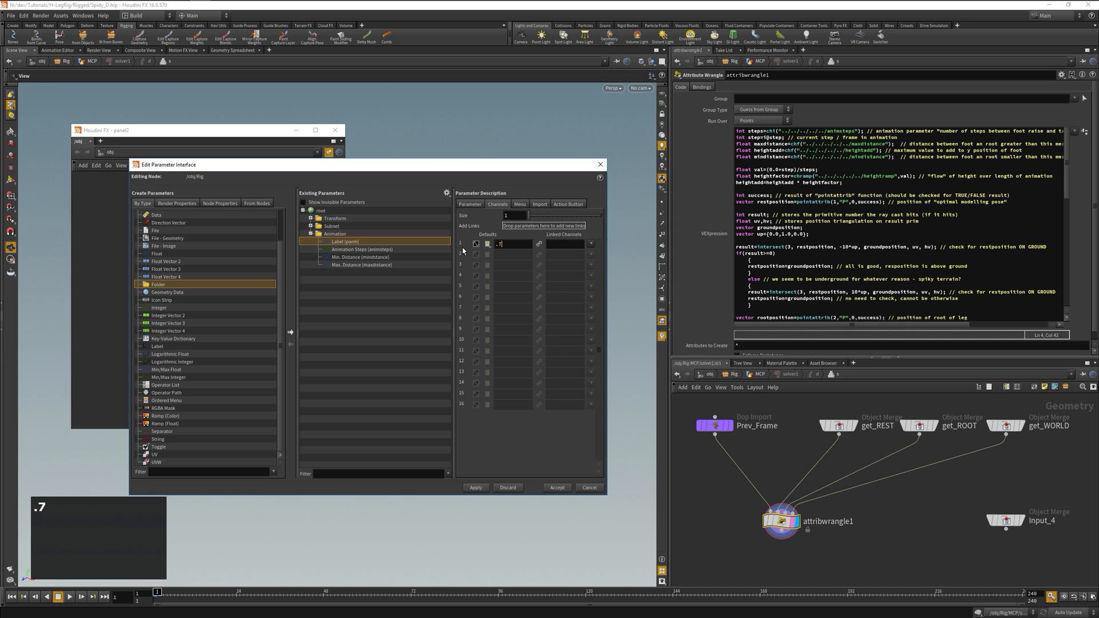
key("Tab")
left_click(470, 204)
double_click(512, 215)
type("heightadHeight Add")
key("Tab")
mouse_move(358, 244)
left_mouse_down()
mouse_move(342, 269)
mouse_move(351, 255)
left_mouse_up()
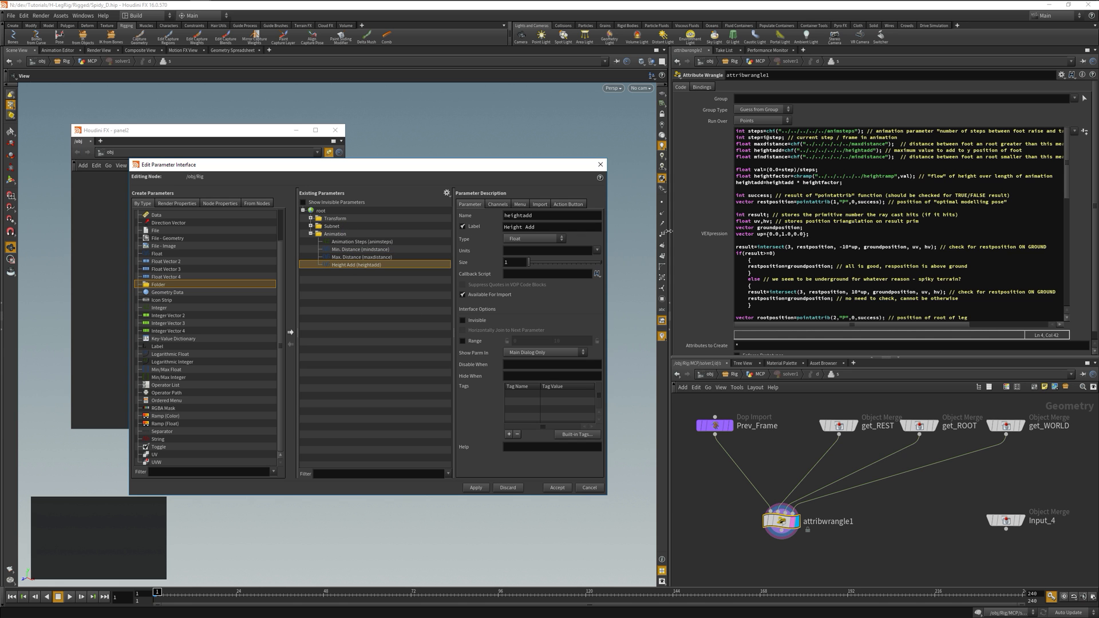
Step: Add a float ramp named heightramp labelled Height Shape with Catmull-Rom interpolation, and accept the Rig's interface changes
left_click_drag(156, 424, 351, 272)
type("heightra")
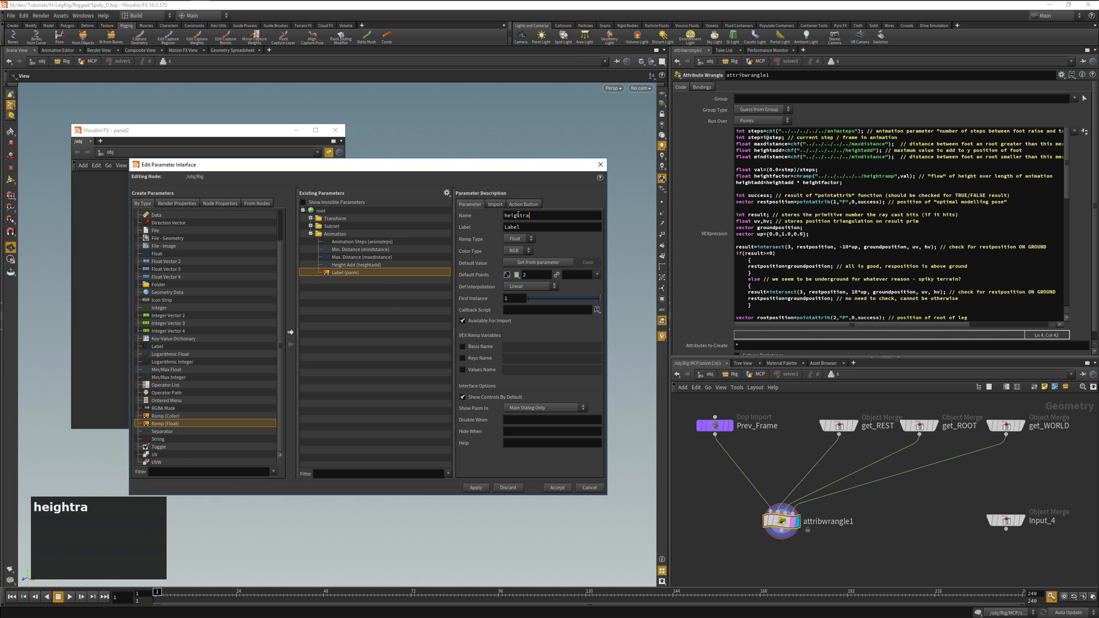
type("Height Shape")
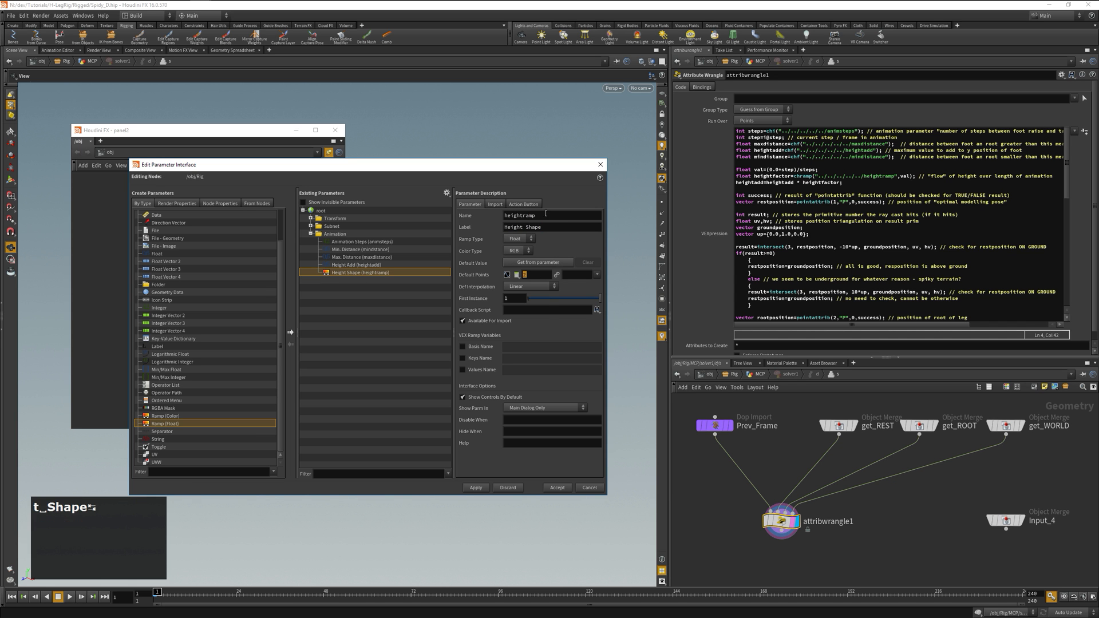
left_click(528, 286)
left_click(523, 307)
left_click(557, 488)
left_click(169, 287)
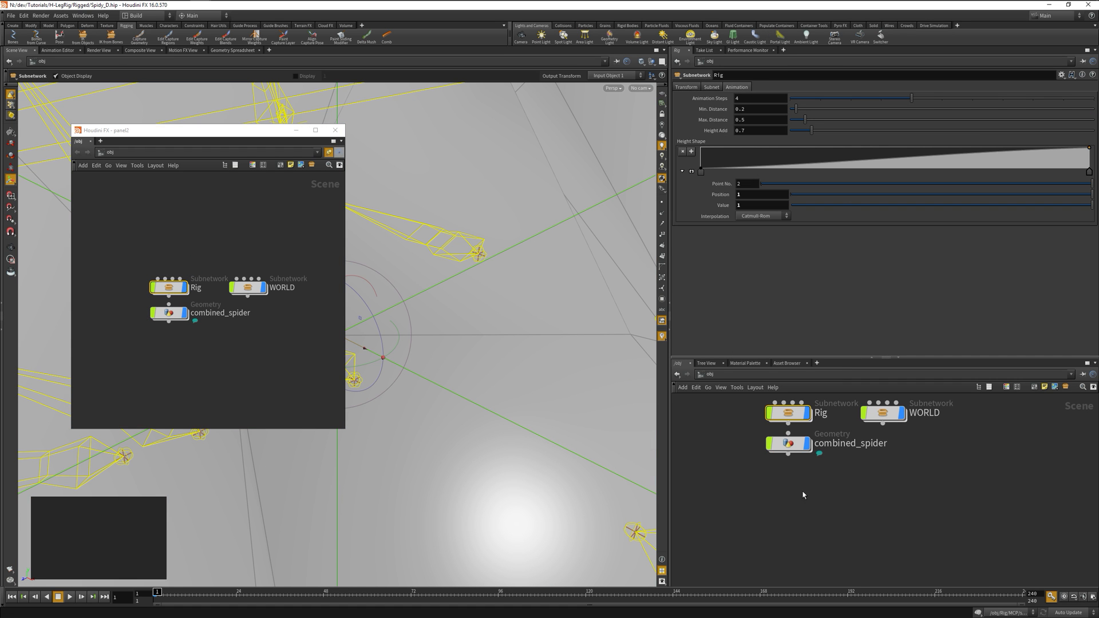
Step: Open attribwrangle1 inside the MCP solver and change the animsteps channel reference to /obj/Rig/animsteps
double_click(789, 412)
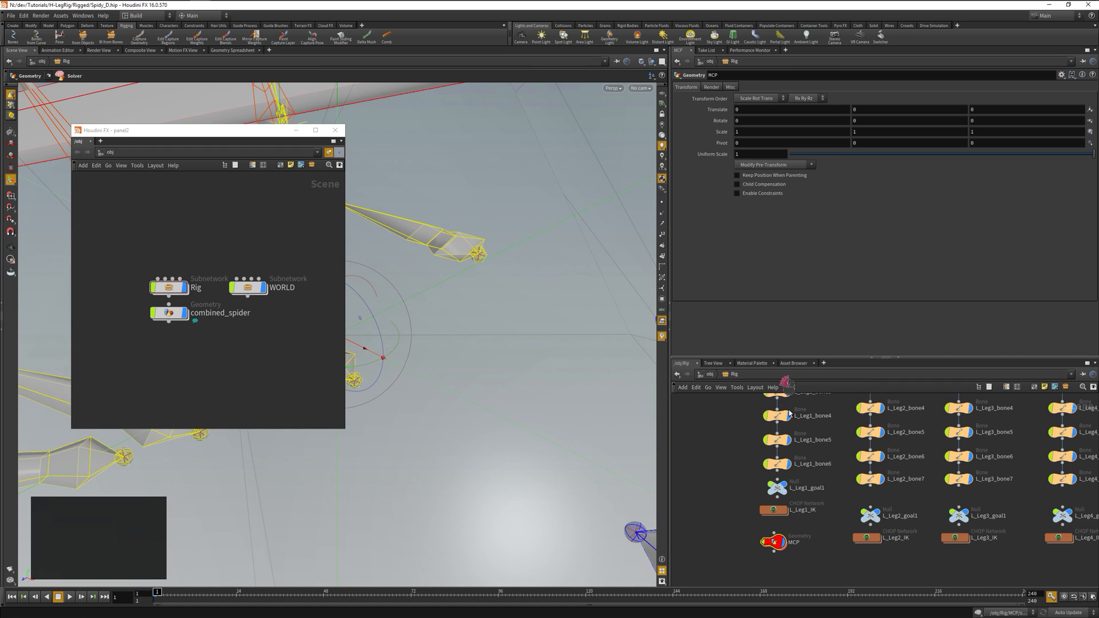
double_click(774, 542)
double_click(862, 577)
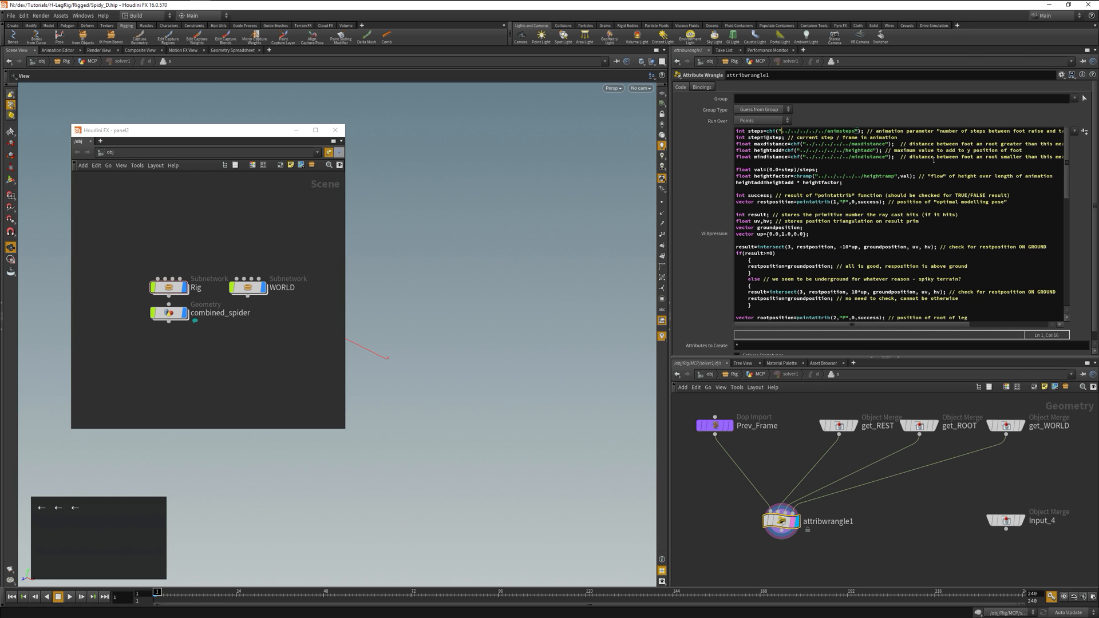
key("ctrl+shift+Right")
key("ctrl+shift+Right")
key("ctrl+shift+Left")
key("shift+Left")
type("/obj/R")
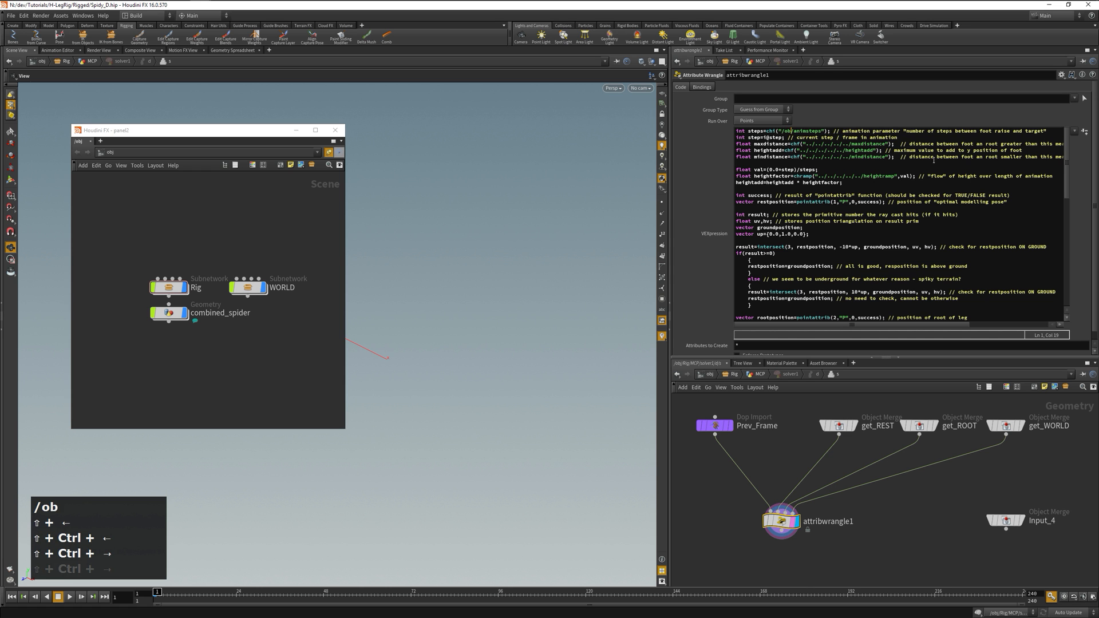
type("ig")
Step: Copy the /obj/Rig path and use it to replace the relative path in the maxdistance channel reference
key("Right")
key("ctrl+shift+Left")
key("ctrl+shift+Left")
key("ctrl+shift+Left")
key("shift+Left")
key("shift+Left")
key("shift+Left")
key("shift+Left")
key("ctrl+c")
key("Down")
key("Down")
key("Right")
key("Right")
key("ctrl+Right")
key("Right")
key("Right")
key("Right")
key("Right")
key("Right")
key("ctrl+shift+Right")
key("ctrl+shift+Right")
key("ctrl+shift+Left")
key("ctrl+v")
Step: Replace the relative paths in the heightadd and mindistance channel references with /obj/Rig
key("Down")
key("Right")
key("Right")
key("Right")
key("Right")
key("ctrl+shift+Left")
key("ctrl+shift+Right")
key("ctrl+shift+Left")
key("shift+Right")
key("shift+Right")
key("ctrl+v")
key("Down")
key("Right")
key("ctrl+Right")
key("ctrl+shift+Left")
key("ctrl+shift+Right")
key("ctrl+shift+Left")
key("shift+Right")
key("shift+Right")
key("ctrl+v")
Step: Replace the relative path in the heightramp chramp reference with /obj/Rig
key("Down")
key("Down")
key("Down")
key("ctrl+Right")
key("ctrl+Right")
key("ctrl+shift+Left")
key("ctrl+shift+Left")
key("ctrl+shift+Right")
key("shift+Right")
key("shift+Right")
key("ctrl+v")
scroll(905, 241, "down", 1)
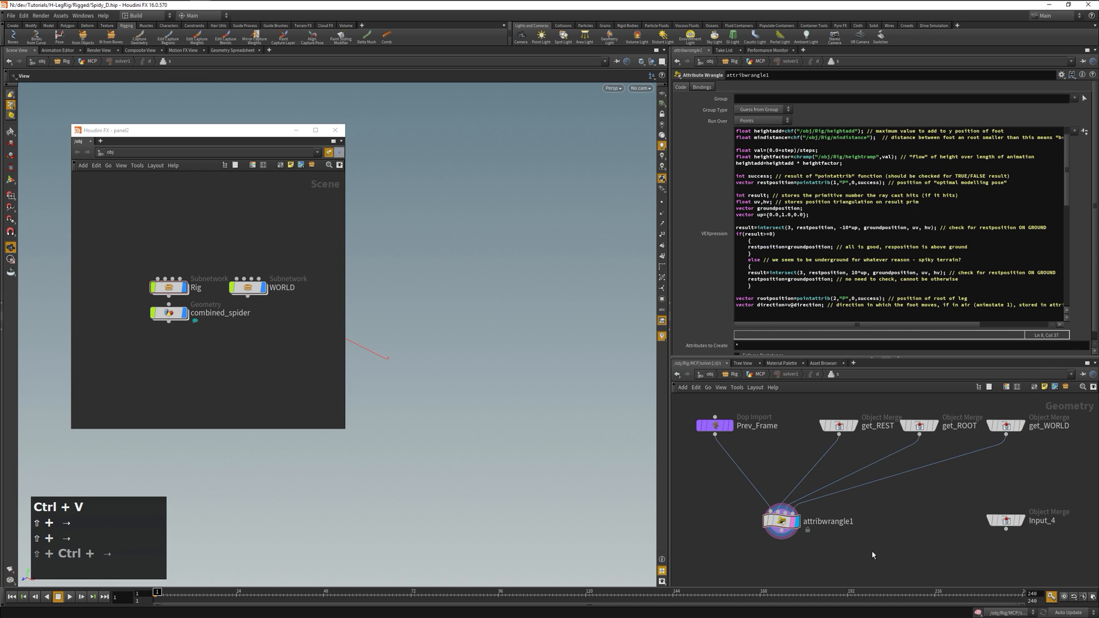
Step: Return to the Rig network and close the floating network panel to reveal the whole spider on the terrain
key("u")
key("u")
left_click(335, 130)
scroll(456, 350, "down", 6)
scroll(521, 419, "up", 3)
left_click_drag(456, 351, 489, 418, "alt")
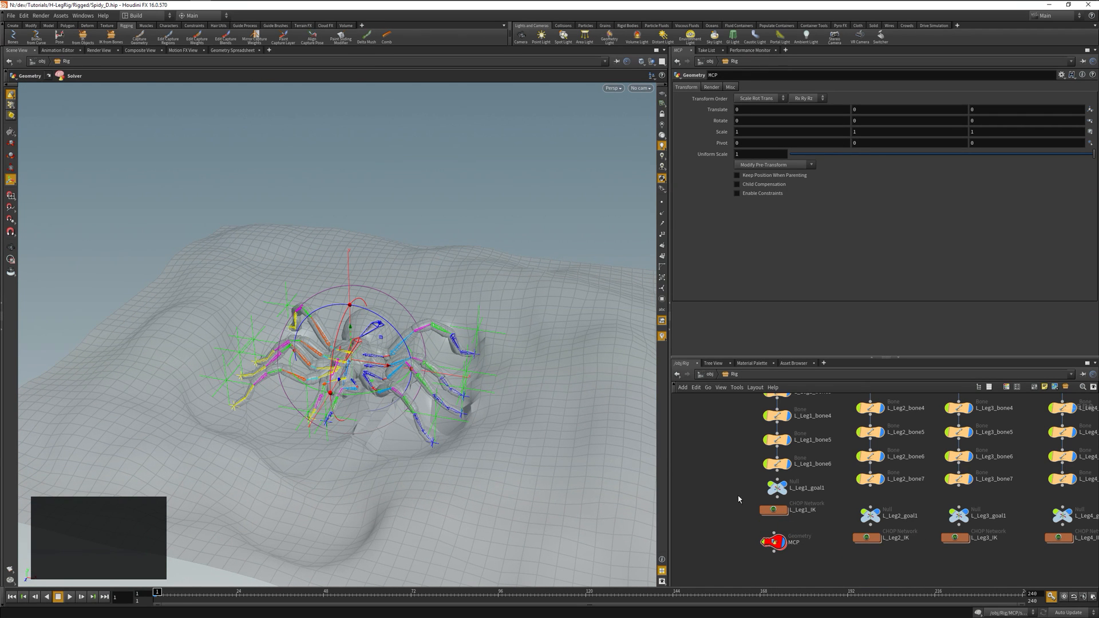
Step: Rename the MCP geometry node as L_MCP_1
double_click(798, 542)
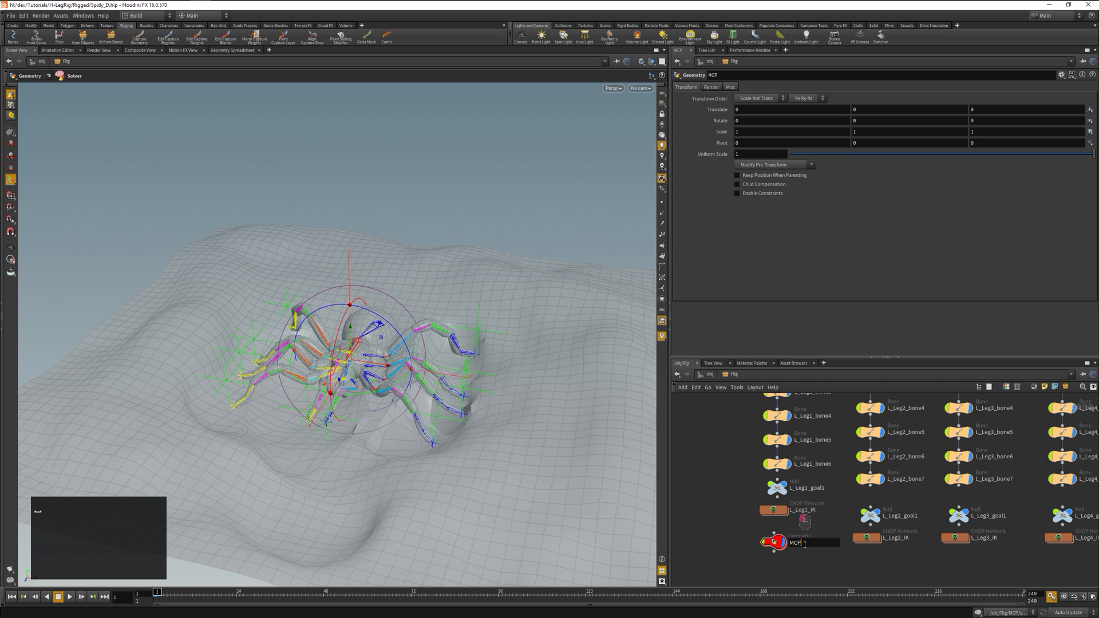
type("_1")
key("Return")
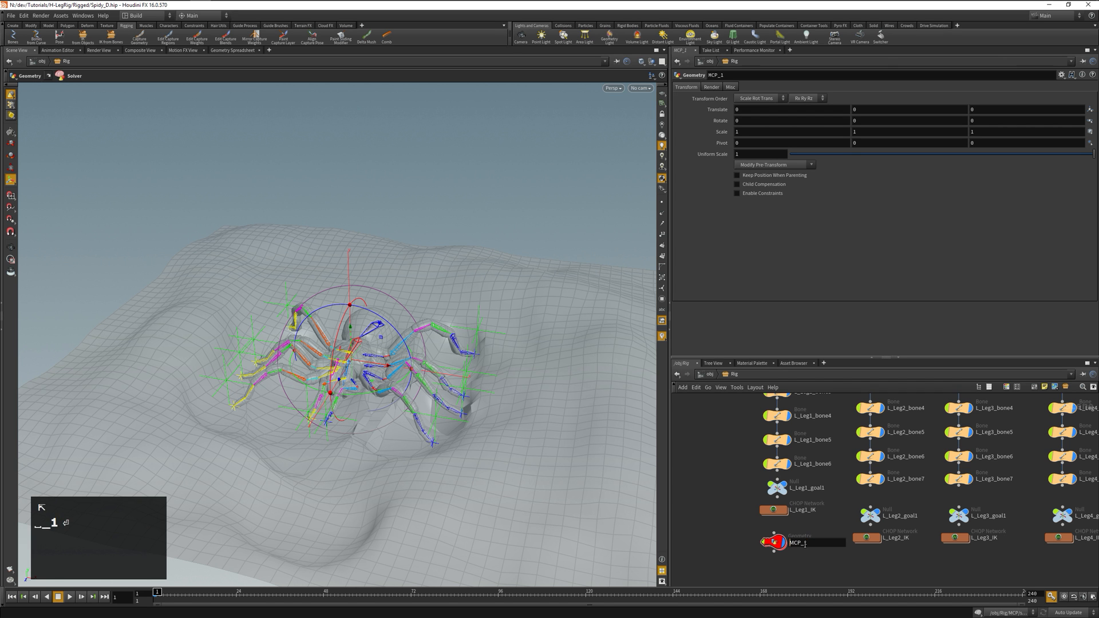
key("Return")
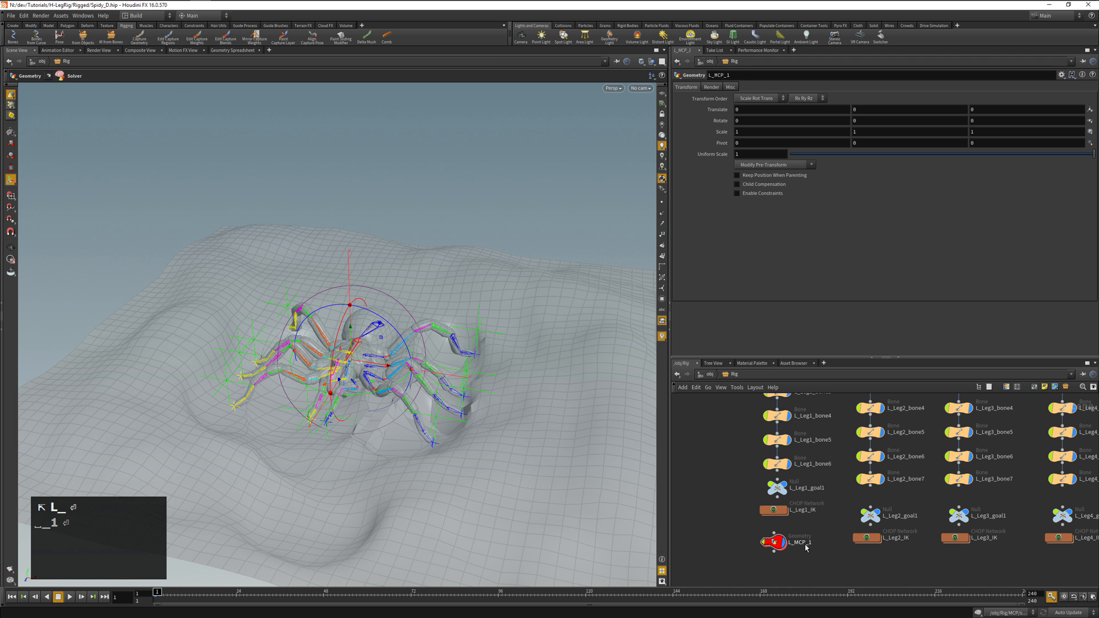
key("space")
Step: Set L_Leg1_goal1's X translation to a point expression reading component 0 of the foot position attribute on ../L_MCP_1/solver1, point 0
middle_click_drag(731, 422, 737, 464)
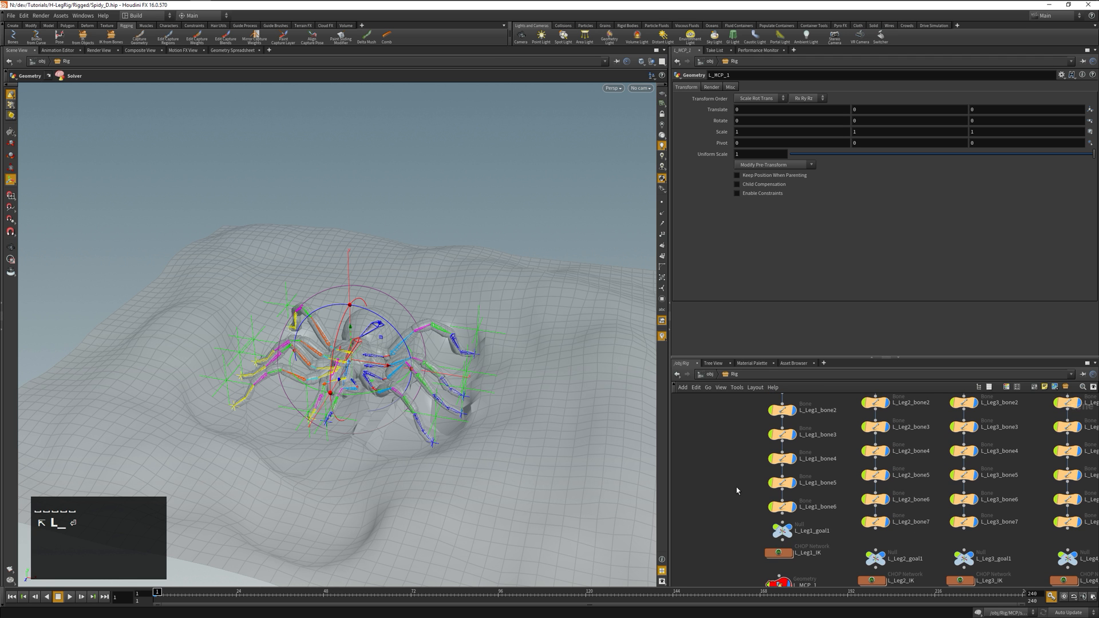
left_click(790, 536)
key("Escape")
left_click(752, 110)
type("point(")
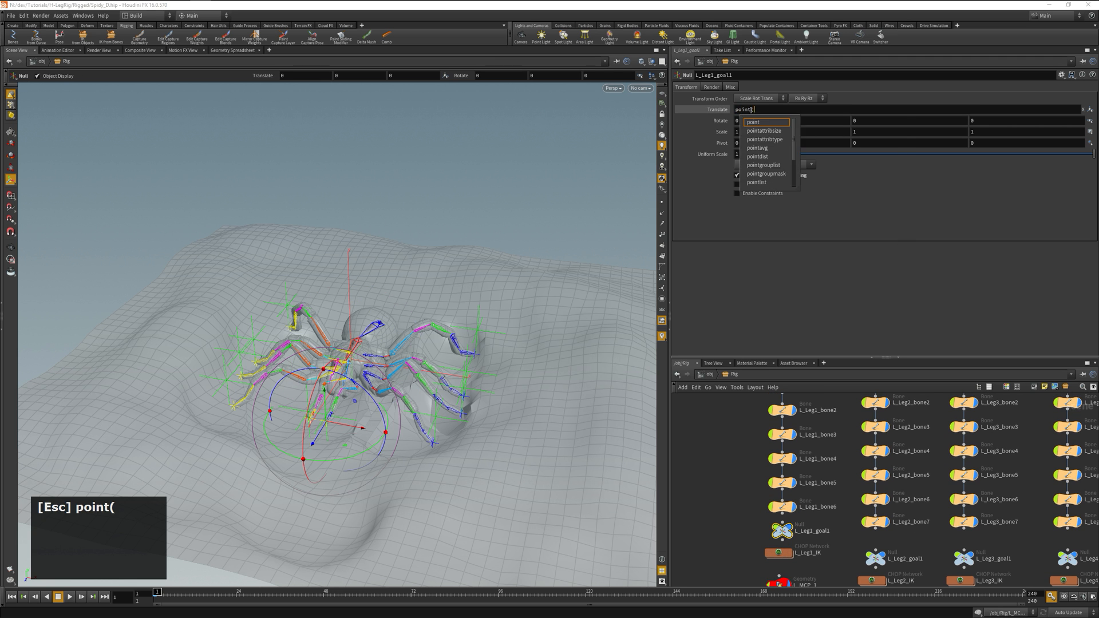
type("\"../L_MCP_1/so")
key("Down")
key("Return")
key("BackSpace")
type("\",0,\"footpos\",0)")
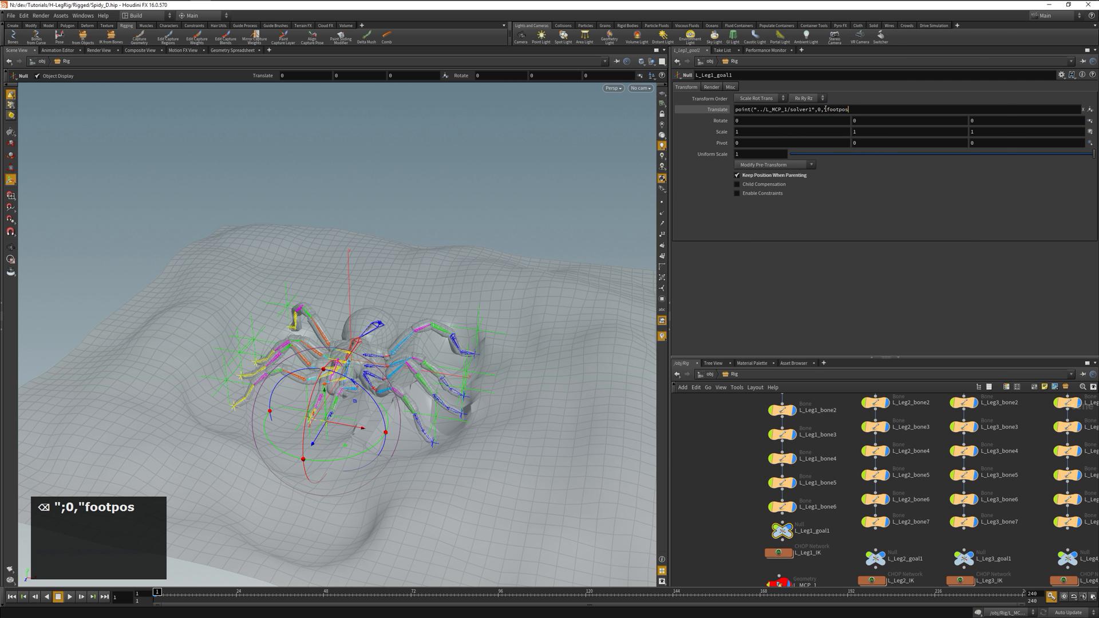
key("Tab")
Step: Examine the point attributes of solver1 in L_MCP_1 in the Geometry Spreadsheet and return to the Rig network
middle_click_drag(731, 520, 731, 458)
double_click(781, 522)
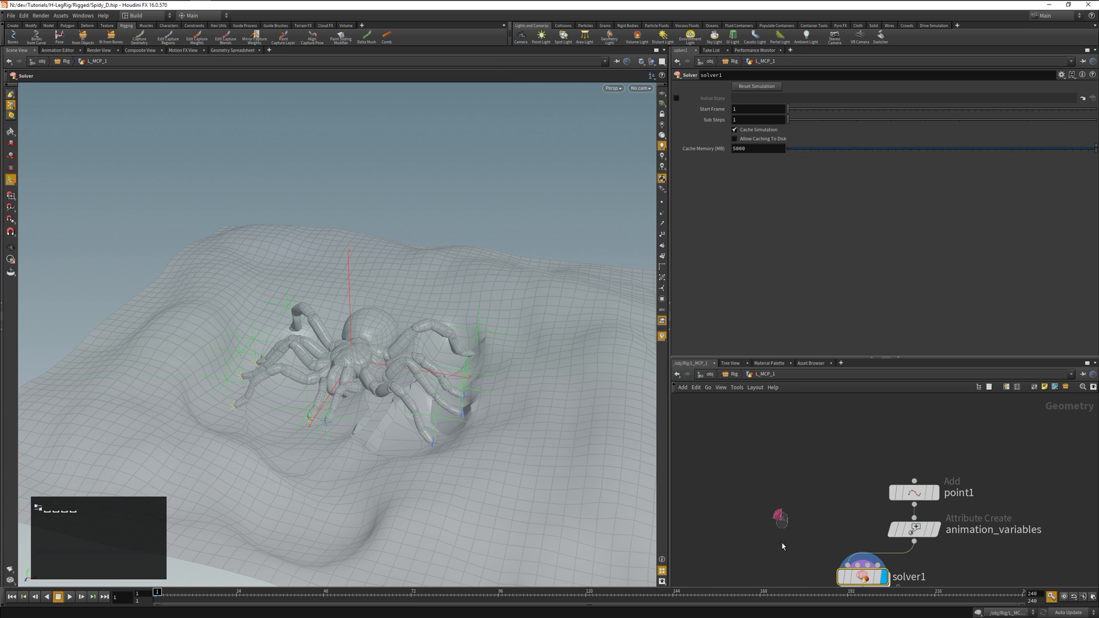
left_click(218, 51)
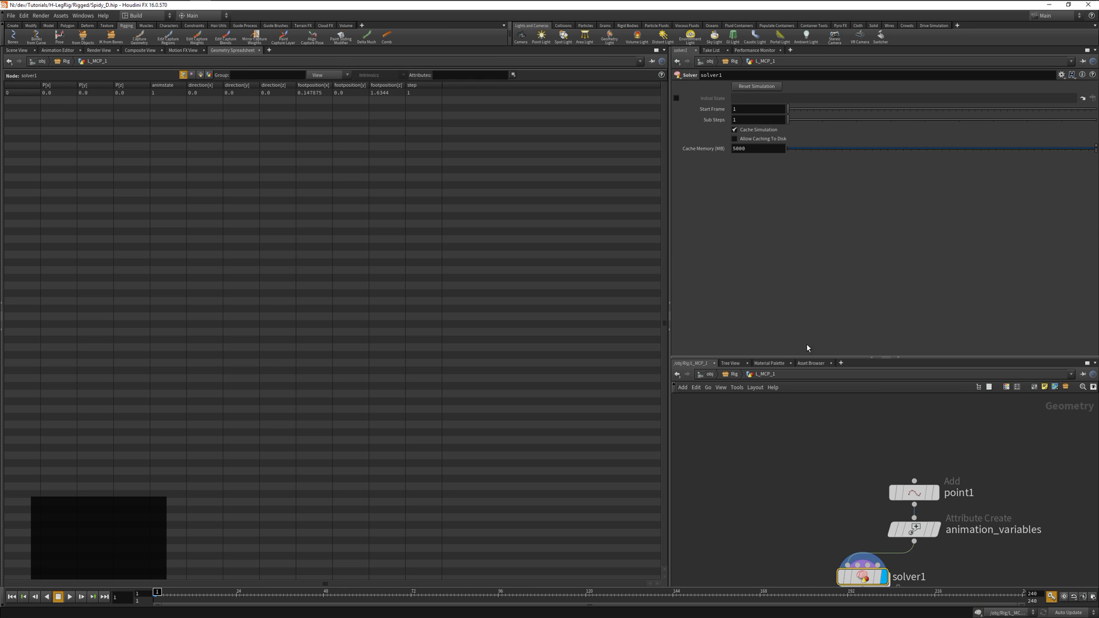
key("u")
middle_click_drag(780, 448, 781, 499)
Step: Copy L_Leg1_goal1's X translation expression to Y and Z, using component index 1 for Y and 2 for Z
left_click(782, 537)
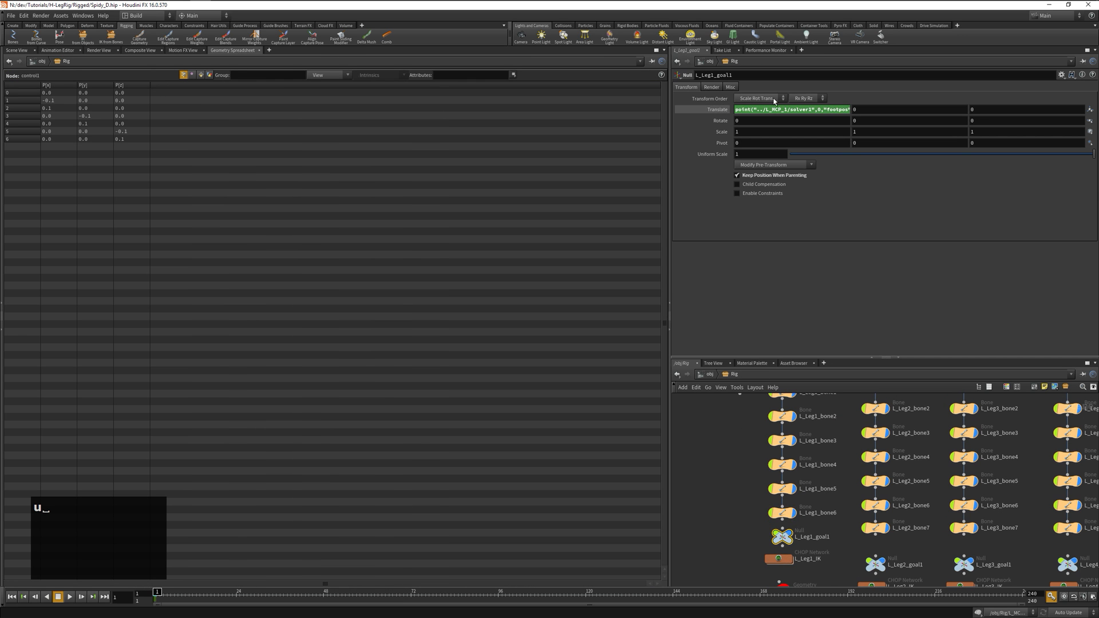
key("Return")
left_click(816, 109)
key("ctrl+a")
key("ctrl+c")
key("Tab")
key("ctrl+v")
key("Left")
key("shift+Left")
type("1")
key("Tab")
key("ctrl+v")
key("Left")
key("shift+Left")
type("2")
left_click(705, 121)
left_click(701, 109)
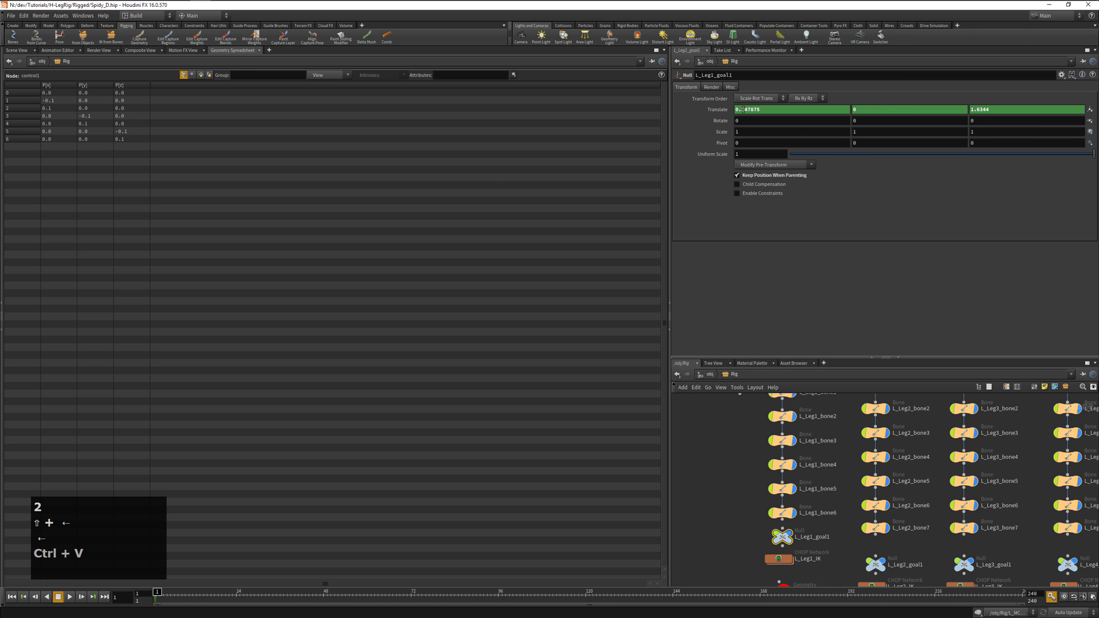
Step: Play the animation in the viewport from several angles to check the first left leg's motion, returning to the first frame
left_click(27, 49)
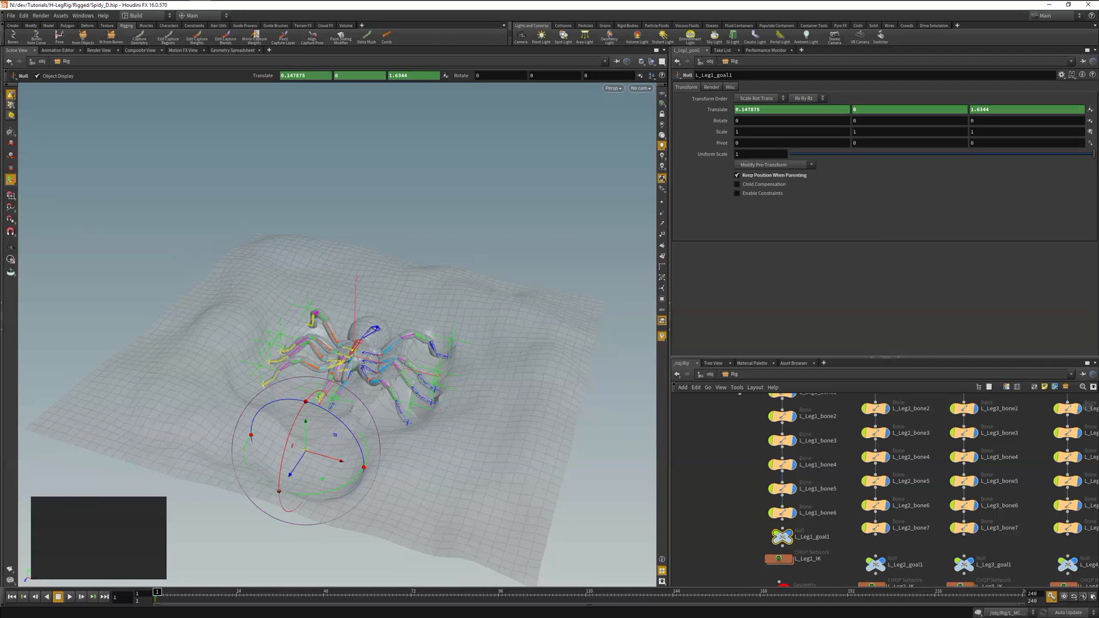
left_click(69, 597)
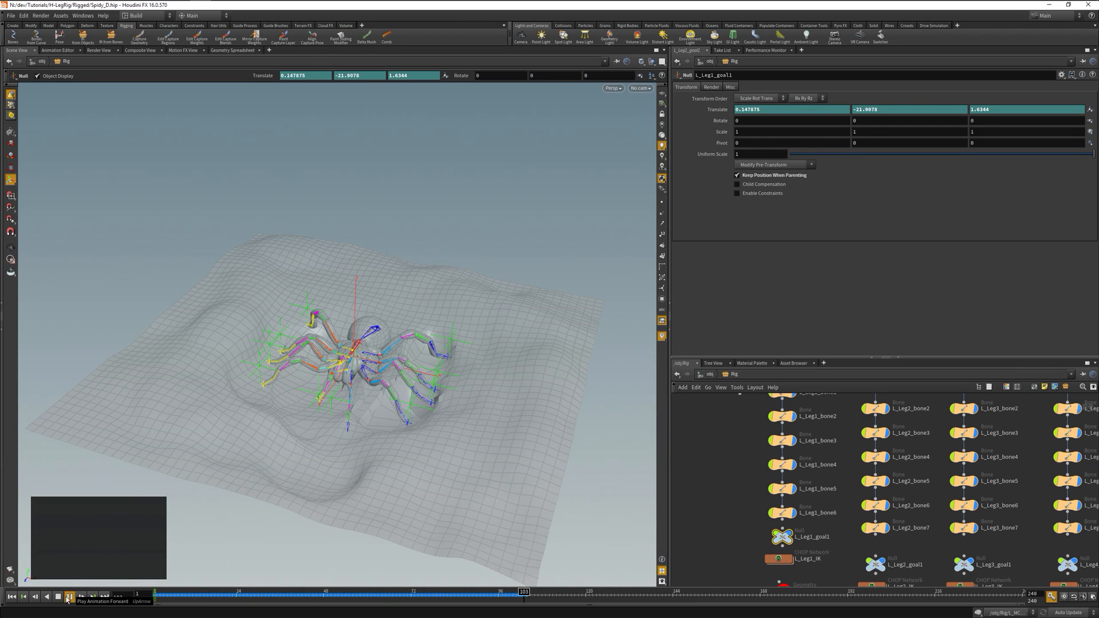
left_click(58, 596)
left_click(15, 599)
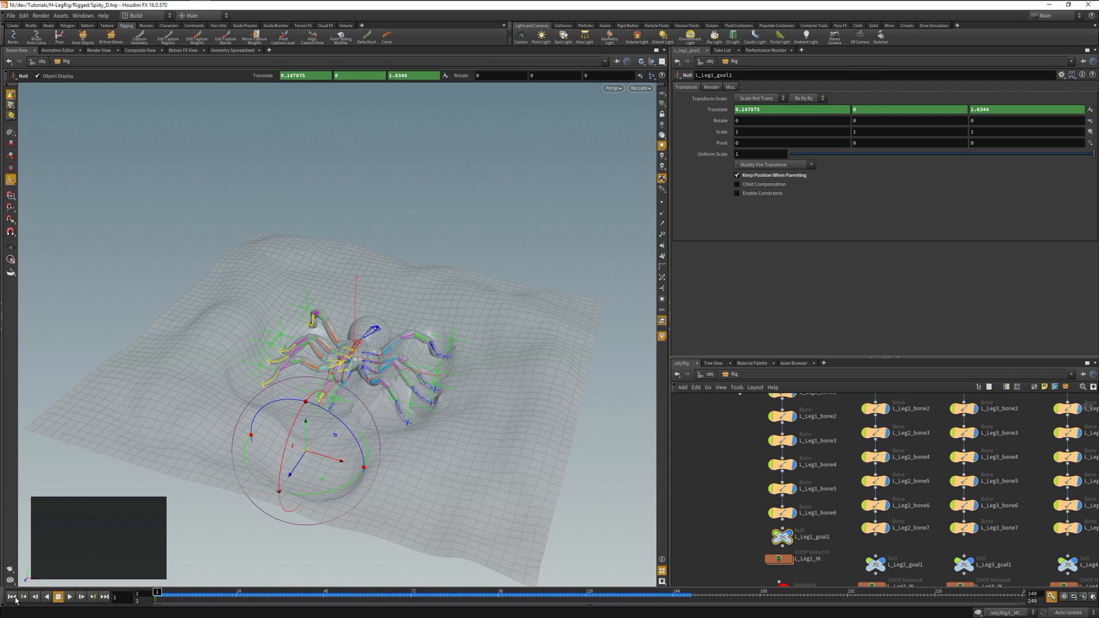
left_click_drag(297, 458, 143, 435, "alt")
left_click(69, 597)
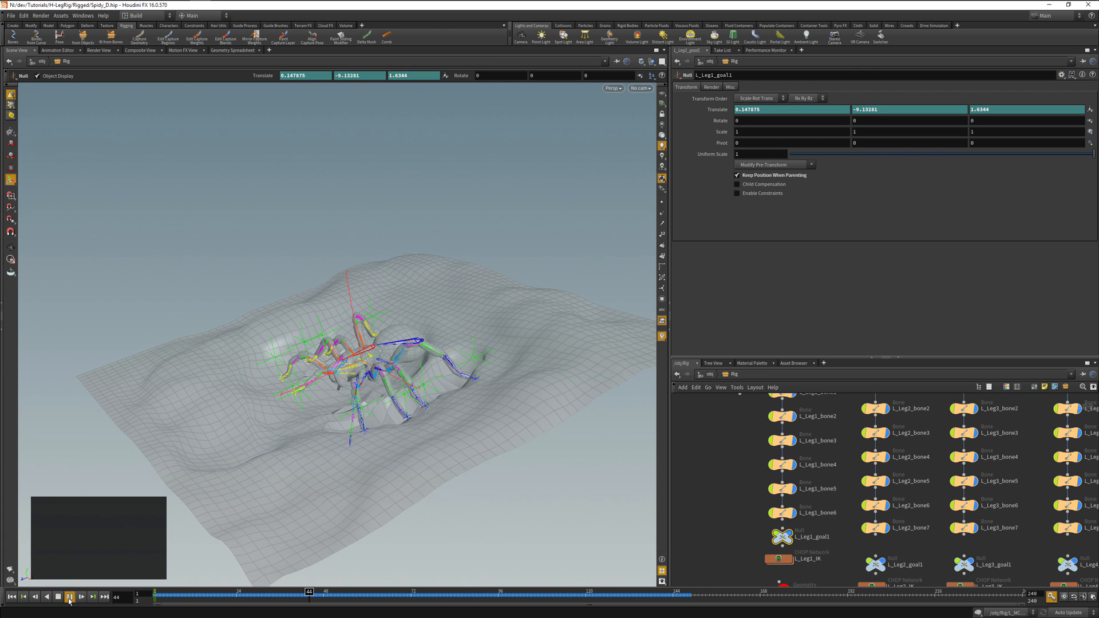
left_click_drag(252, 453, 463, 404, "alt")
left_click(11, 597)
left_click_drag(277, 497, 278, 497, "alt")
scroll(277, 497, "down", 4)
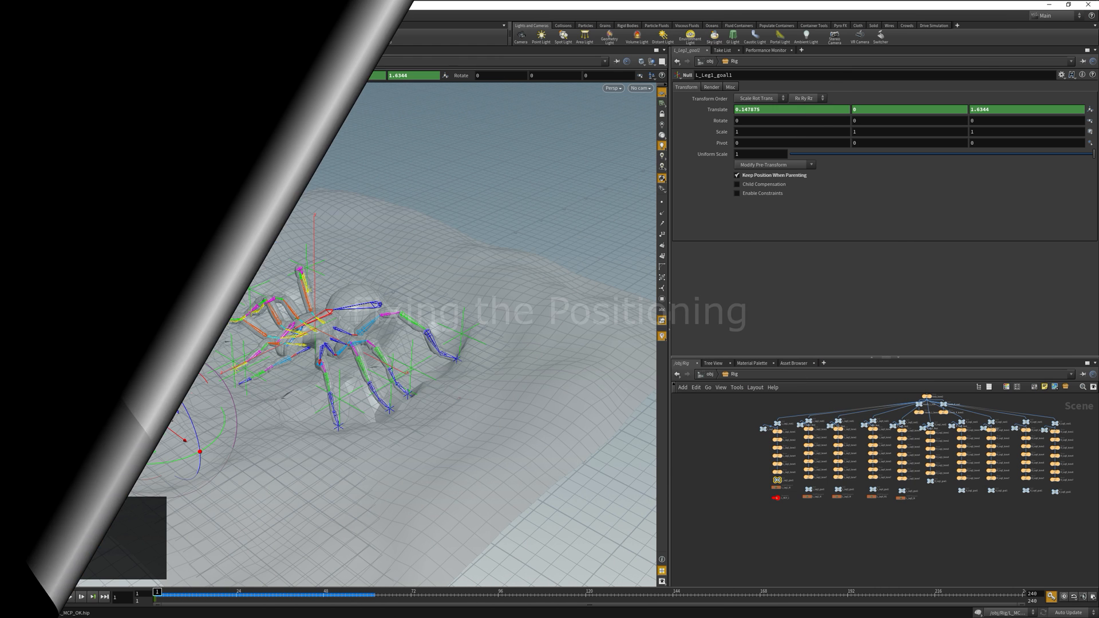
Step: Reset the pre-transform of the L_Leg1_goal1 null
key("g")
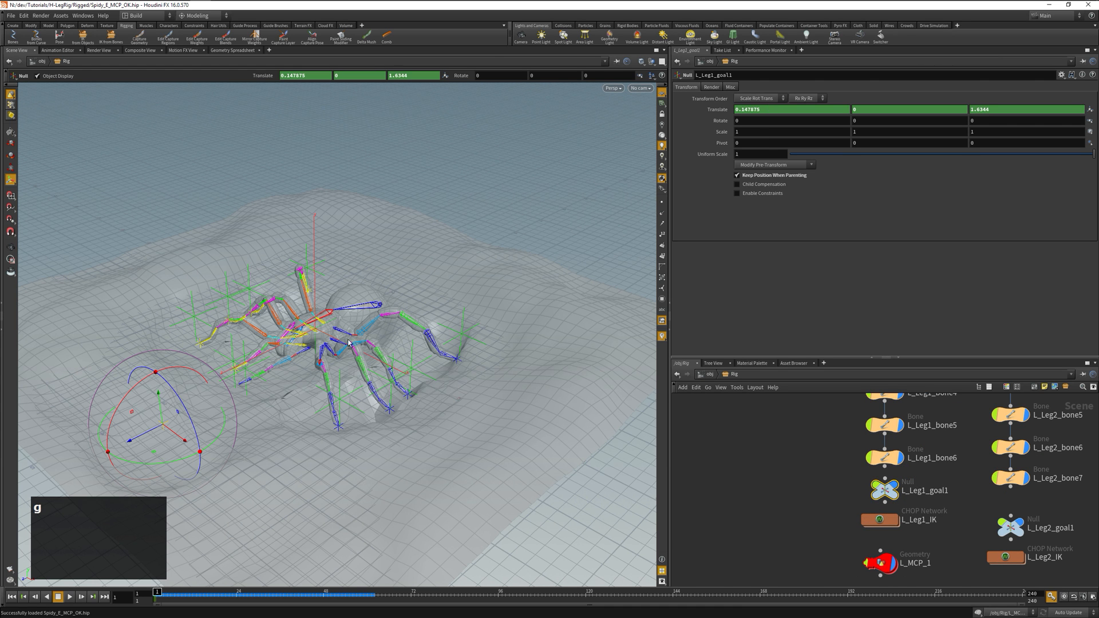
mouse_move(342, 357)
left_mouse_down("alt")
mouse_move(322, 363)
mouse_move(327, 350)
left_mouse_up("alt")
right_click_drag(328, 350, 218, 371, "alt")
middle_click_drag(218, 371, 230, 381, "alt")
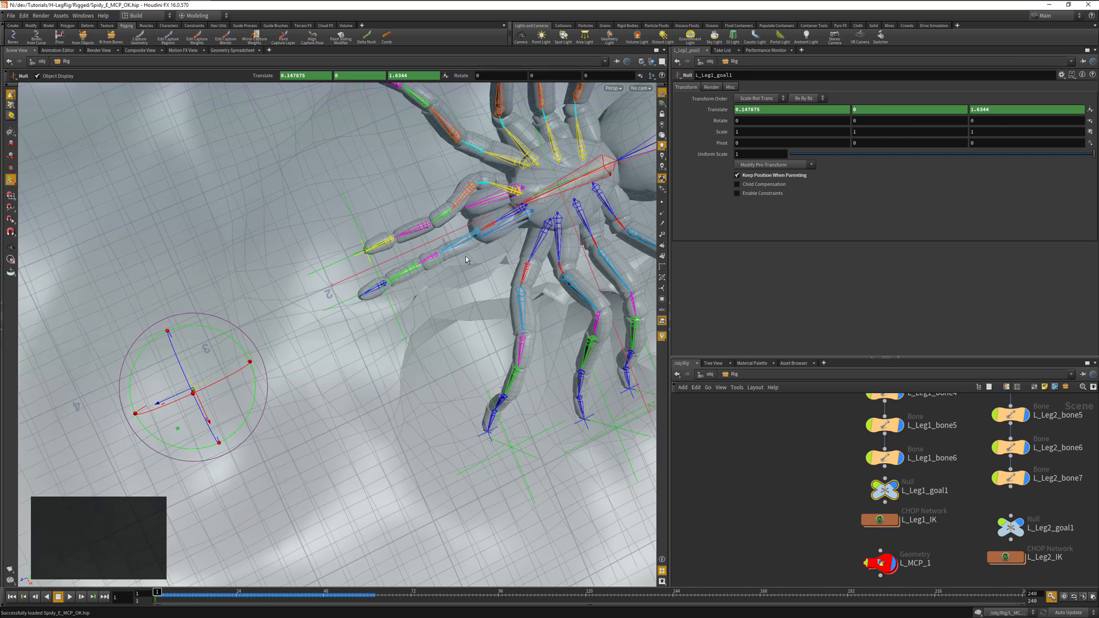
right_click_drag(191, 383, 267, 362, "alt")
left_click_drag(267, 362, 229, 241, "alt")
left_click(777, 166)
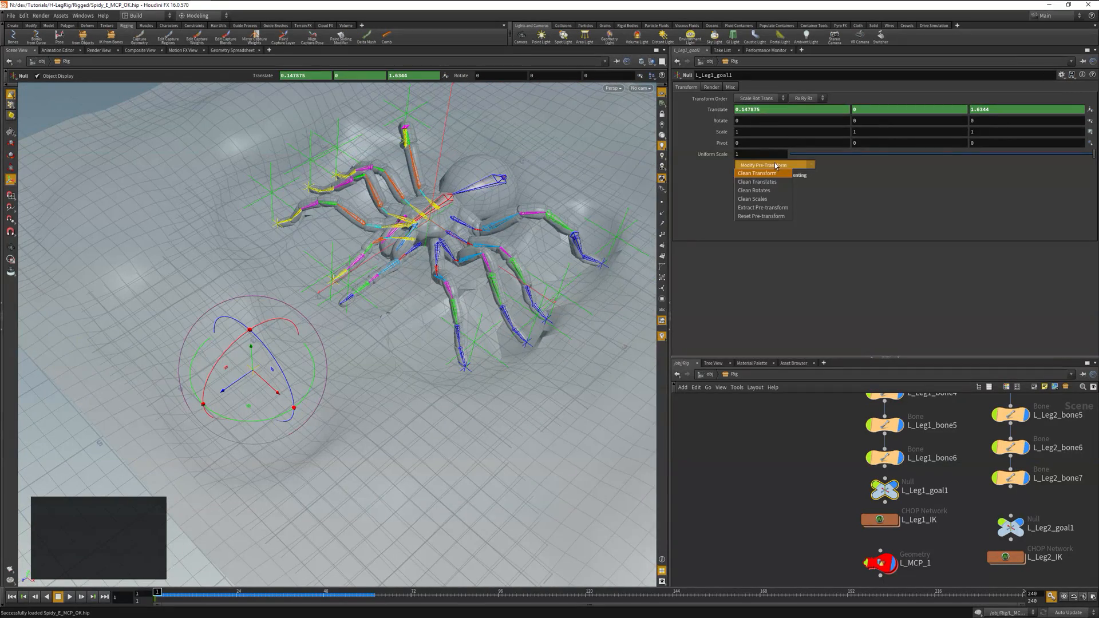
left_click(754, 216)
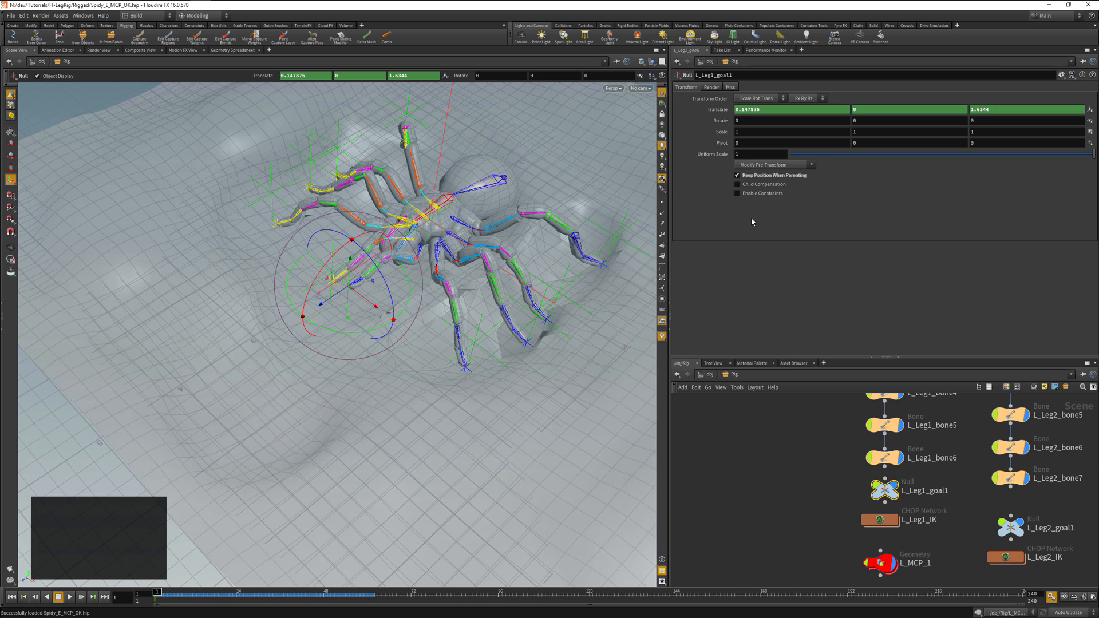
Step: Replay the animation to check the leg goal's position with the reset pre-transform, and rewind to the first frame
left_click_drag(339, 301, 328, 337, "alt")
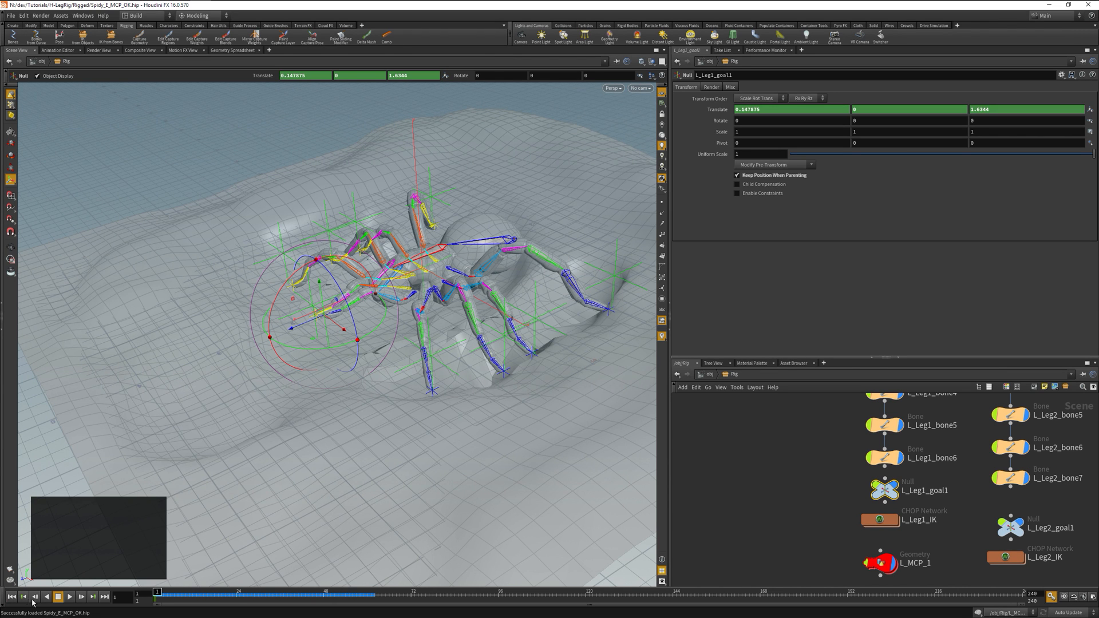
left_click(68, 597)
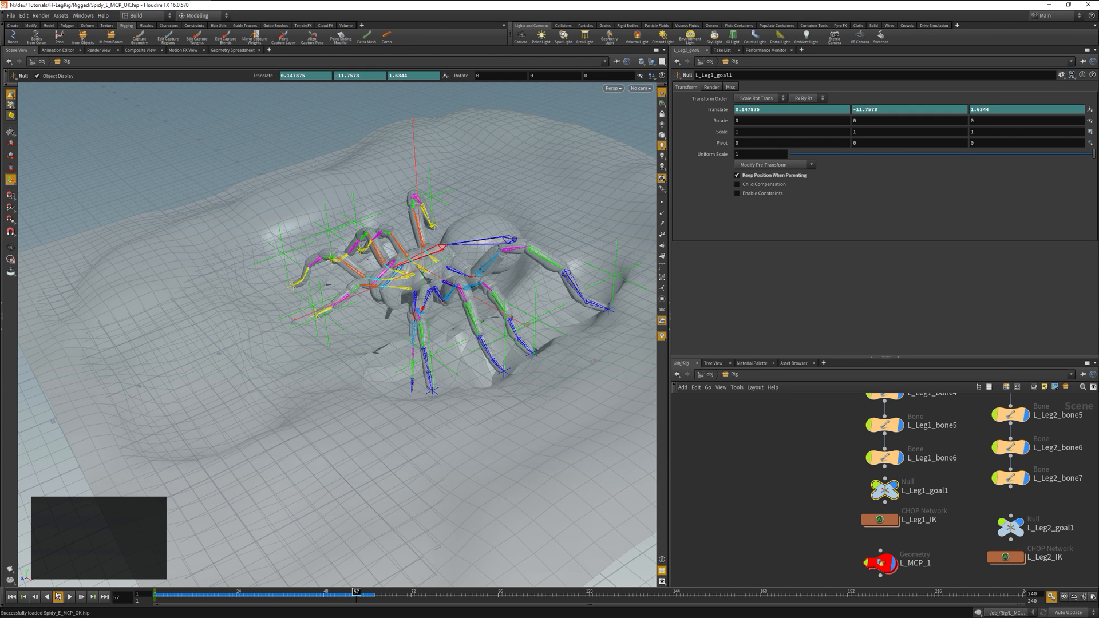
left_click(11, 597)
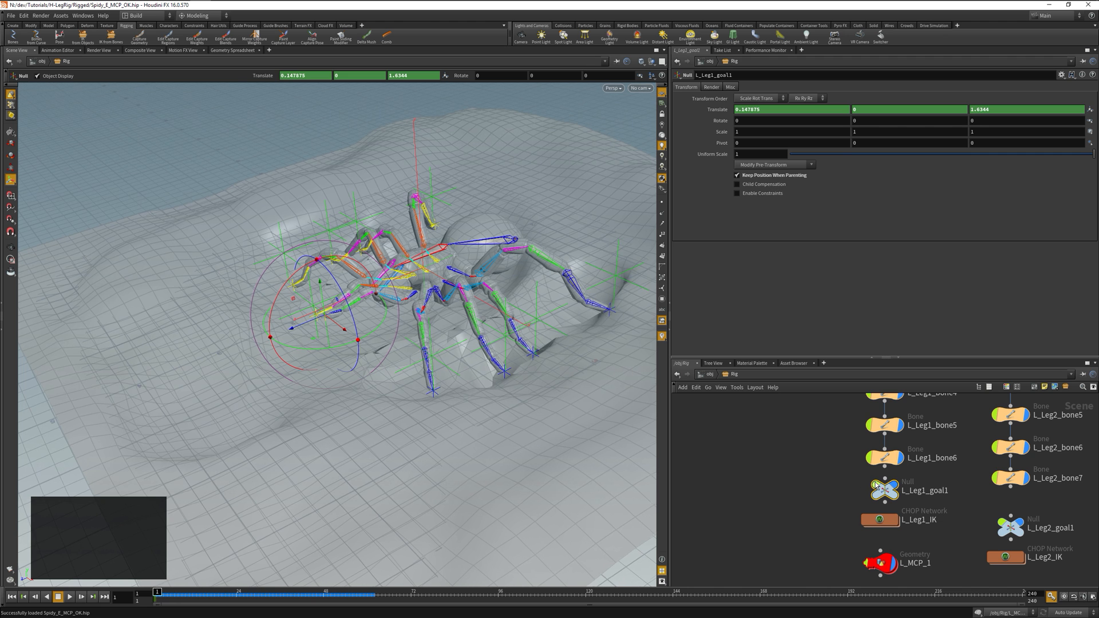
Step: Inside L_MCP_1's solver, change the object merged by get_WORLD to /obj/WORLD/grid1/sculpt1
double_click(883, 563)
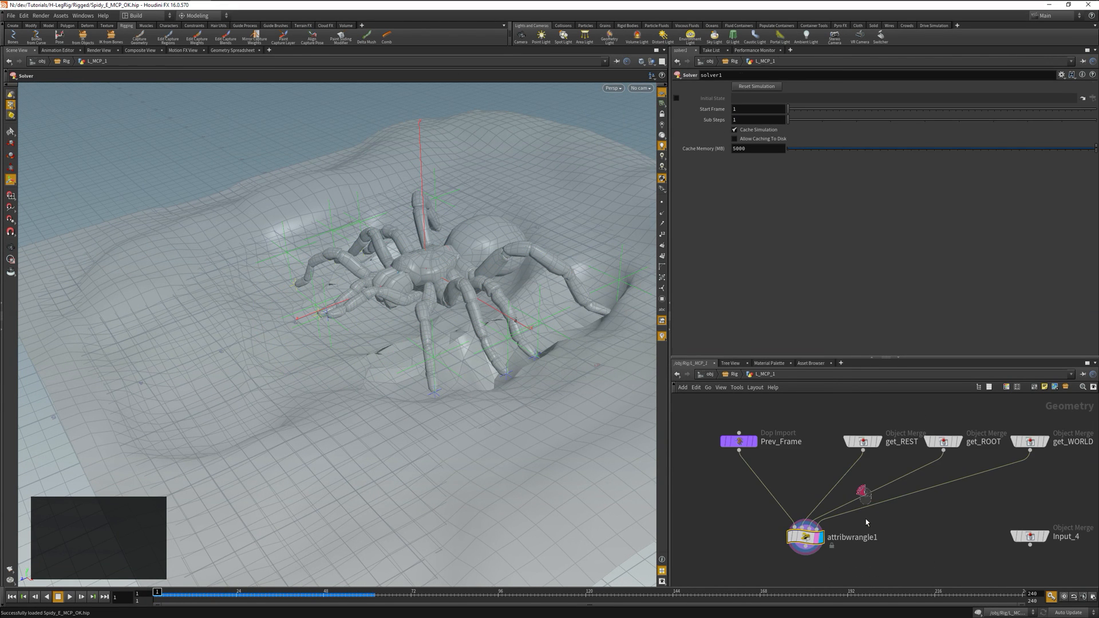
double_click(865, 521)
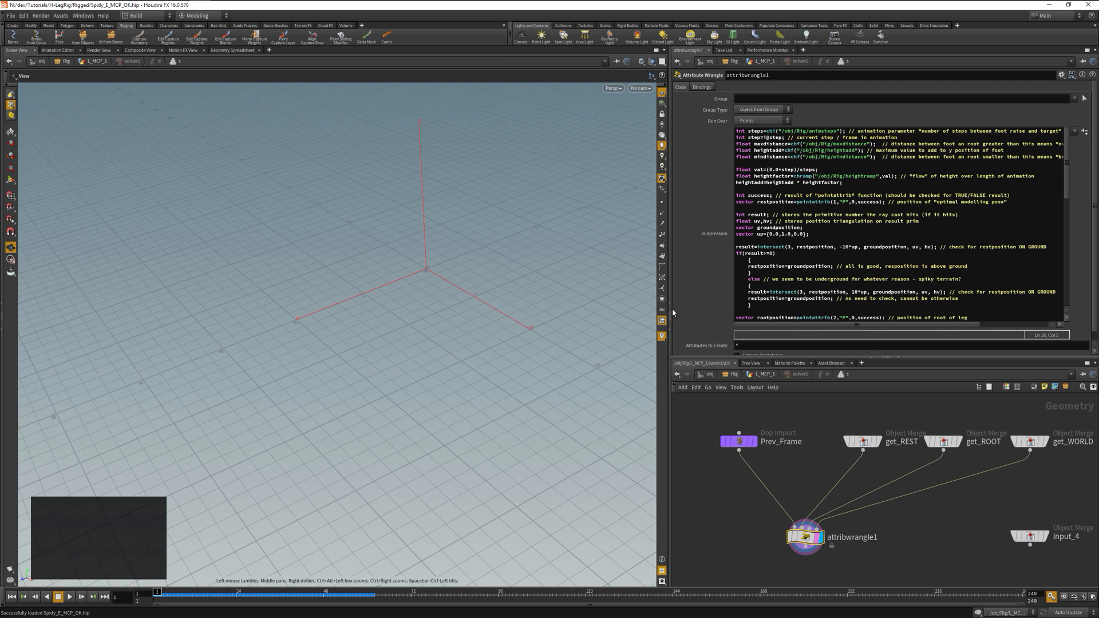
left_click_drag(671, 277, 583, 277)
left_click(984, 442)
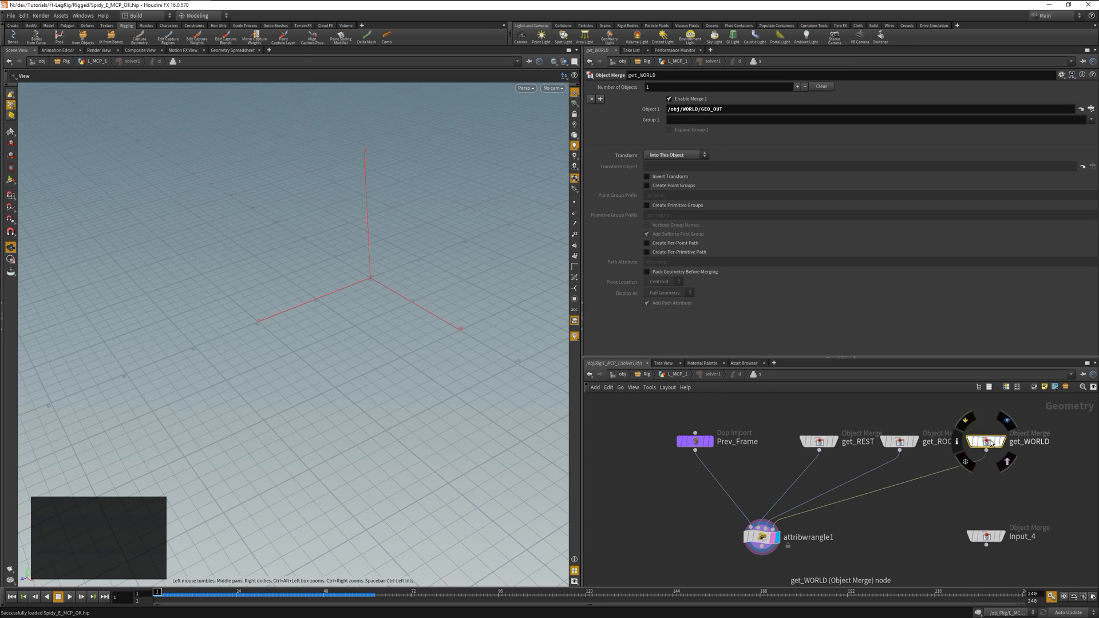
left_click(1089, 107)
left_click(1011, 75)
left_click(1034, 94)
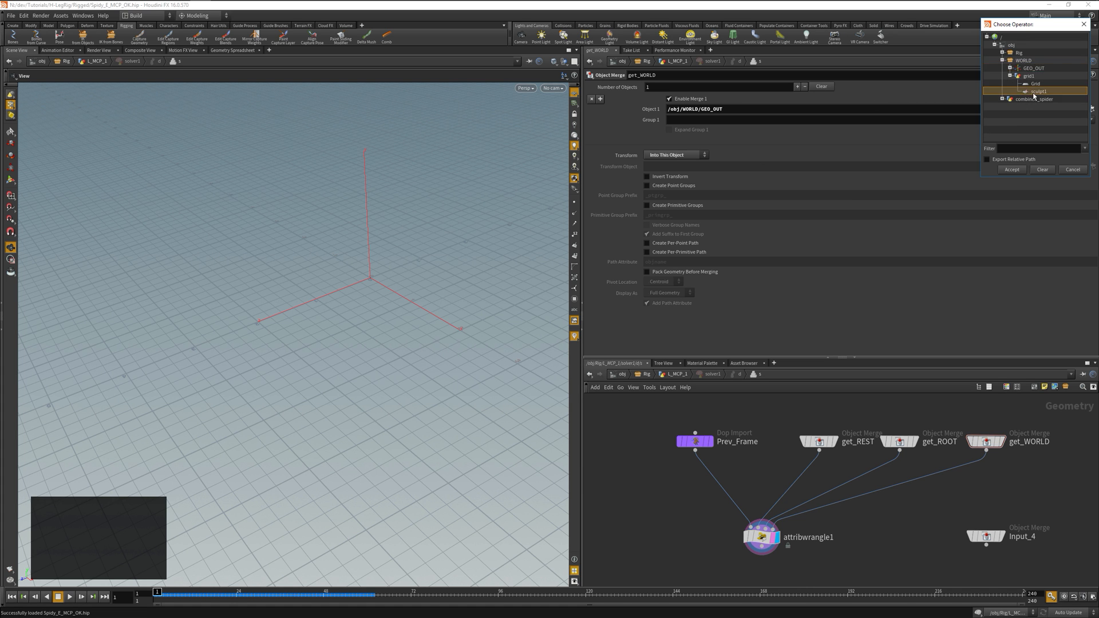
left_click(1011, 170)
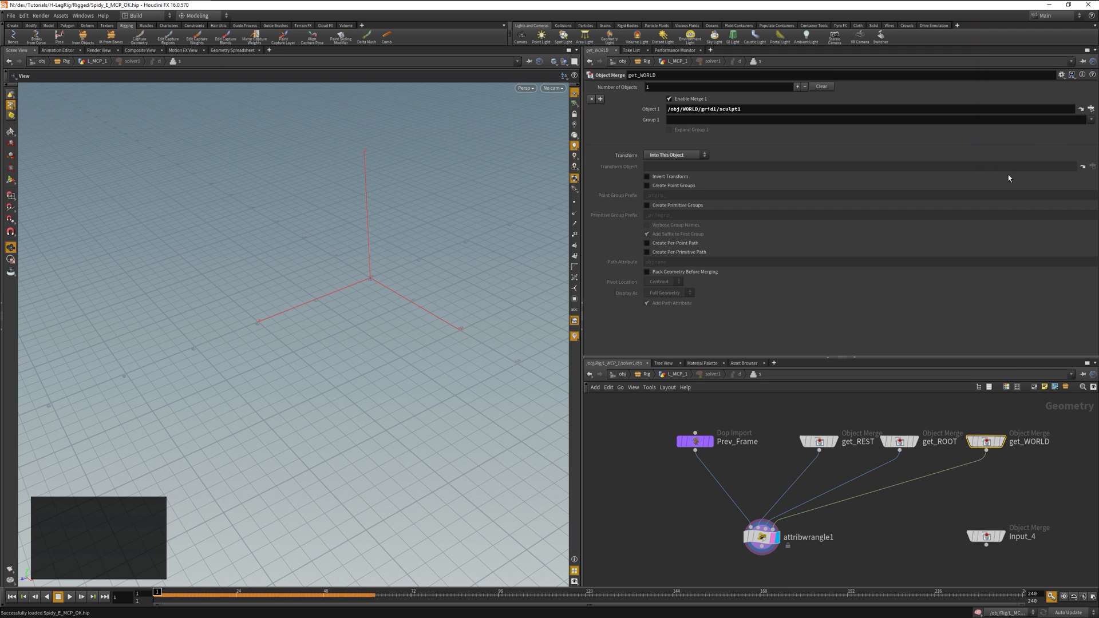
Step: Return to the L_MCP_1 level, play the animation to check the solver with the new ground input, and rewind to the first frame
left_click(914, 552)
key("u")
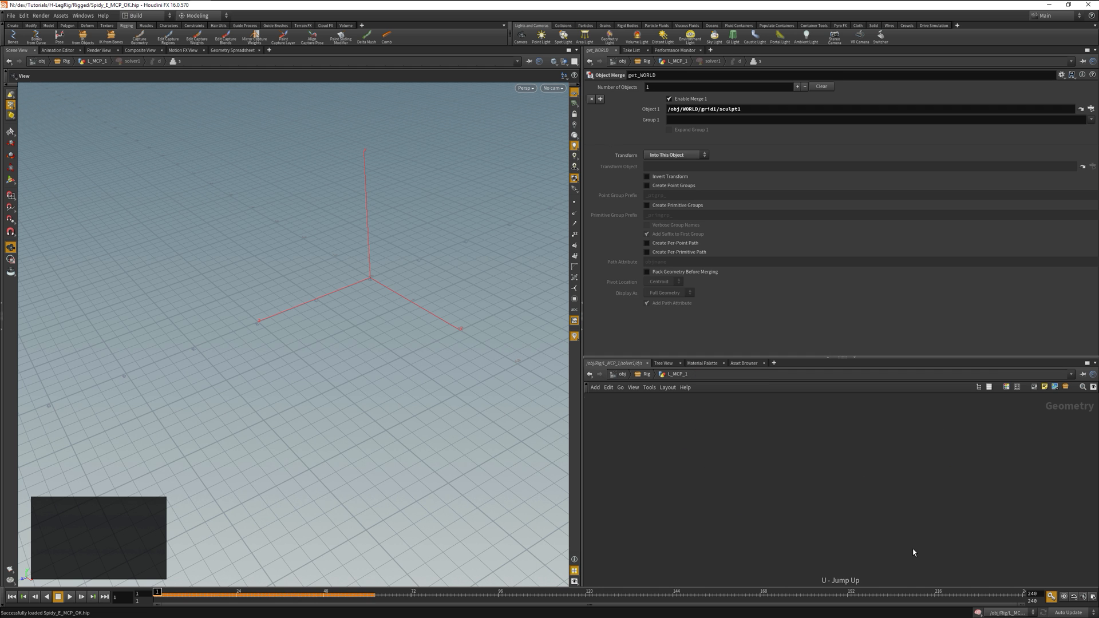
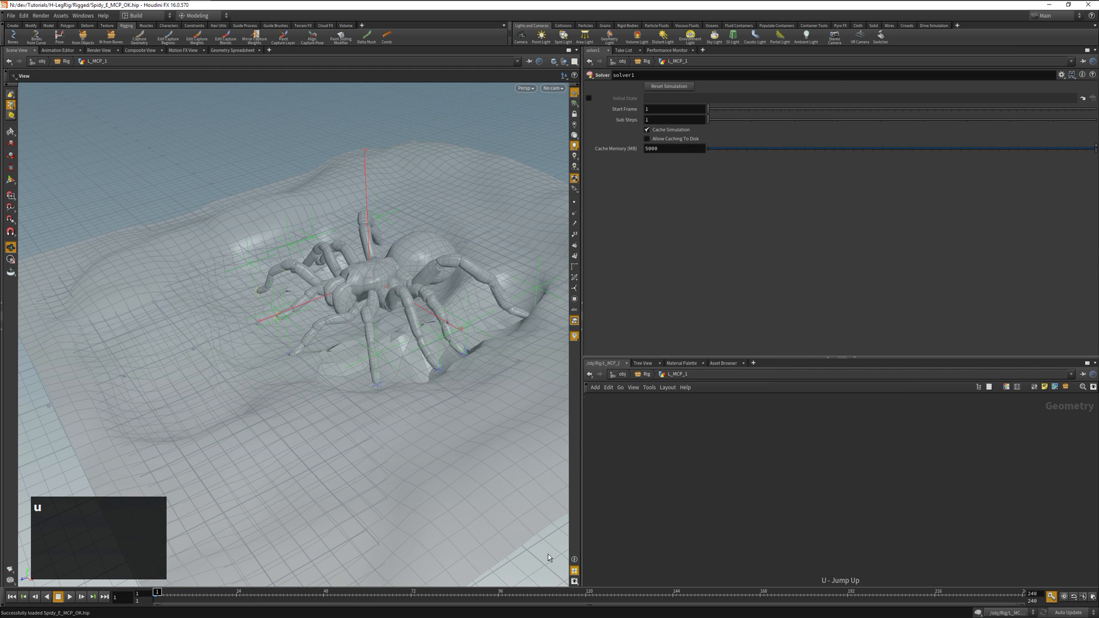
left_click(70, 597)
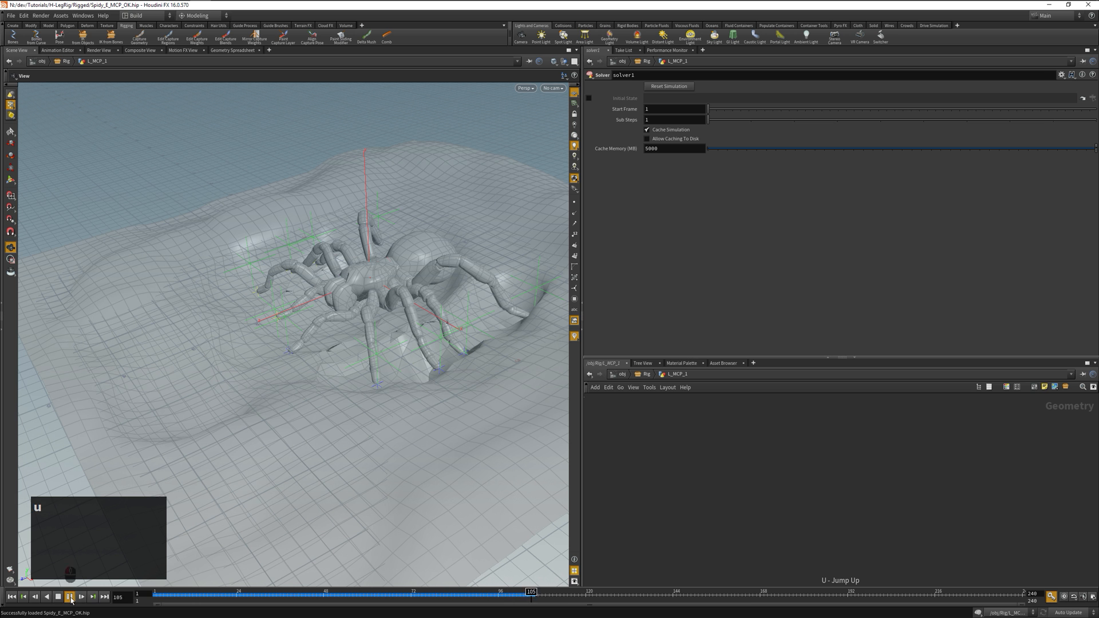
left_click(14, 598)
Step: Go up to the object level and open the Rig subnetwork's Min. Distance value for editing
key("u")
key("u")
key("h")
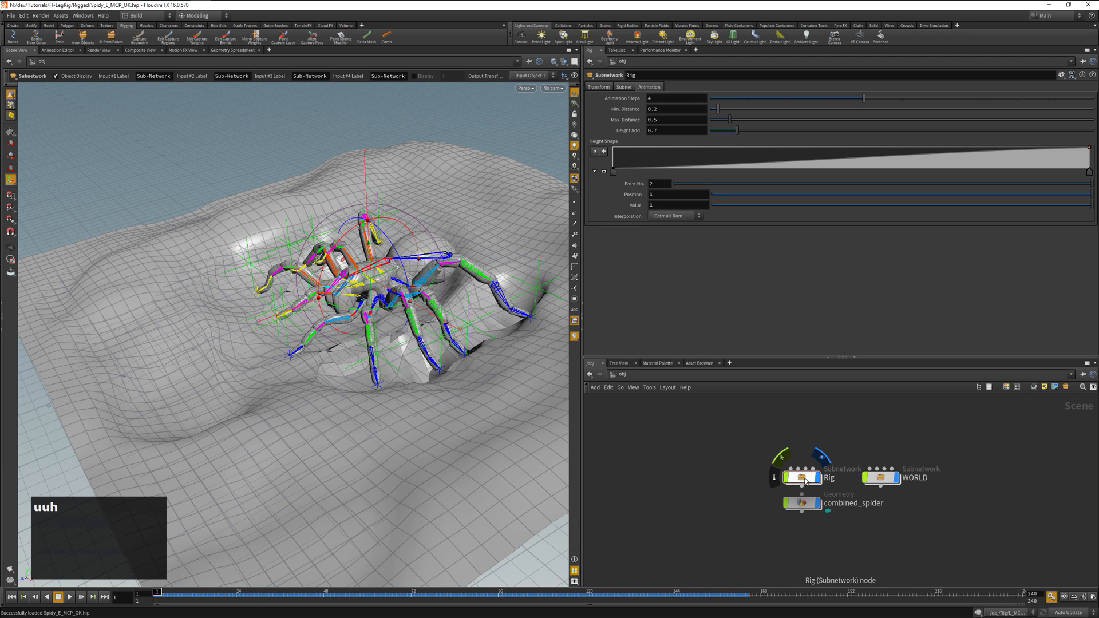
left_click(804, 480)
left_click(662, 110)
type("0.")
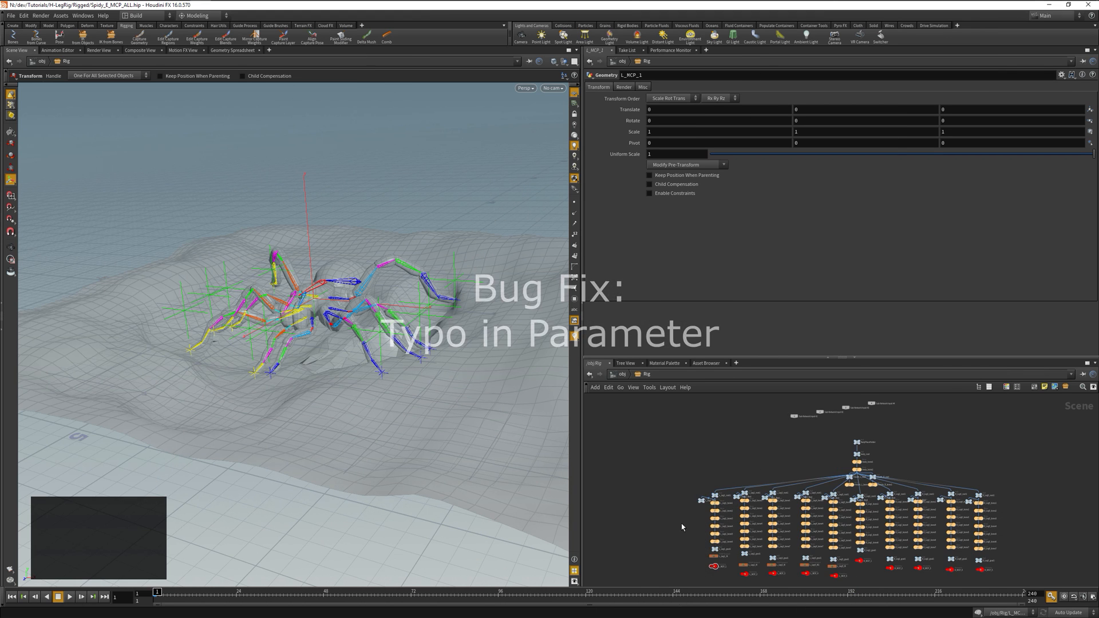
Step: Play the animation of the rig with all legs set up, then view the spider on the terrain from the front at object level
scroll(932, 581, "up", 5)
key("h")
left_click(70, 597)
key("u")
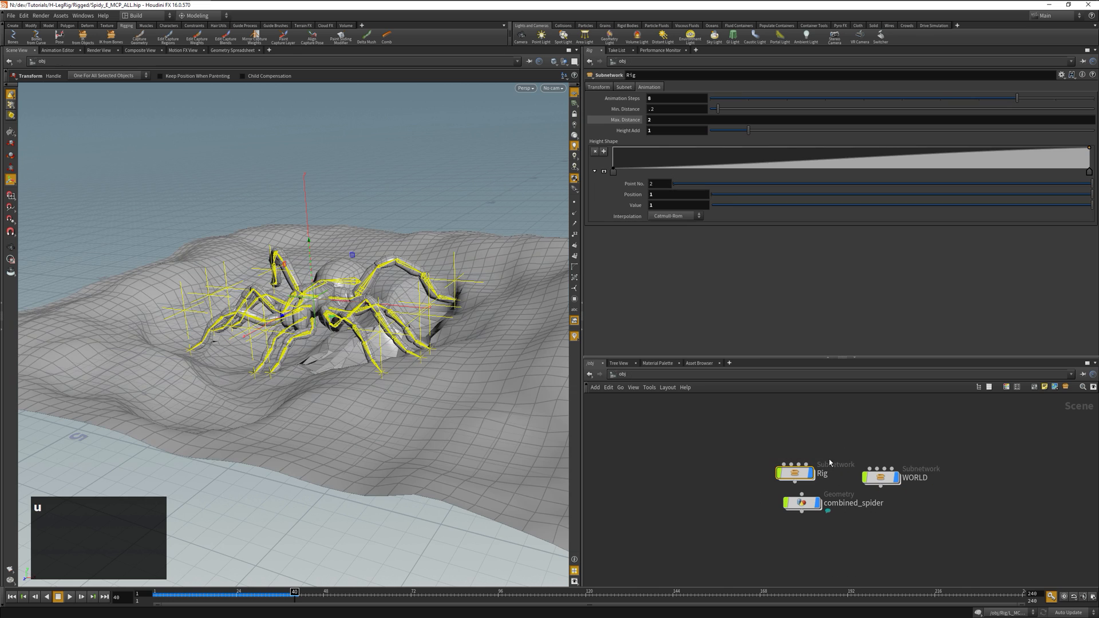
left_click_drag(322, 521, 372, 518)
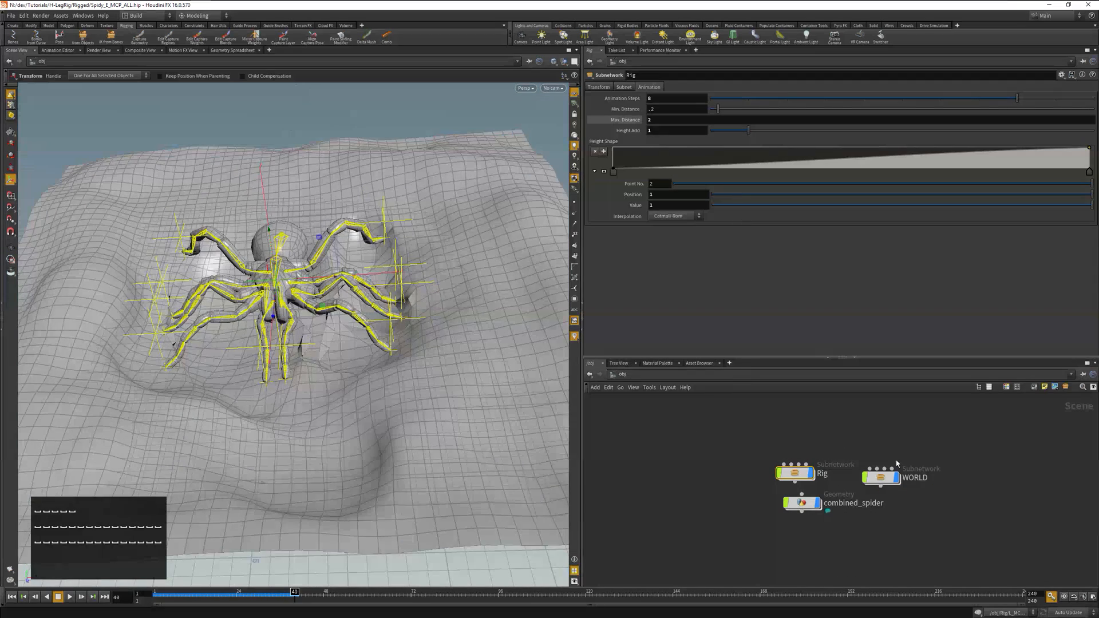
Step: Hide the WORLD terrain and inspect the spider rig in the top and perspective views
left_click(898, 459)
key("space+2")
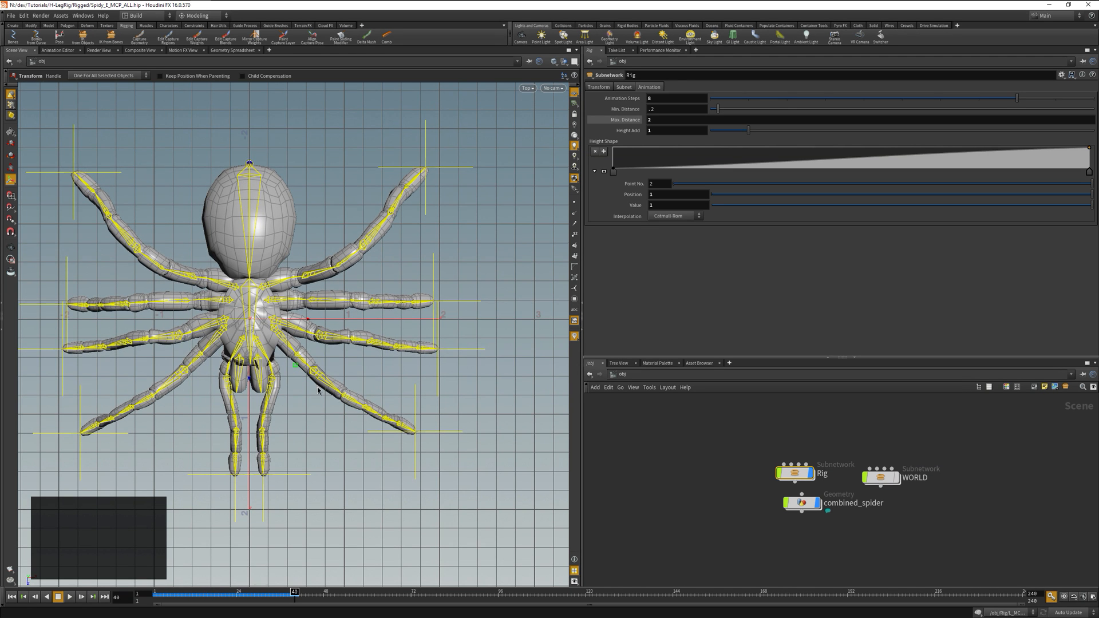
key("space+1")
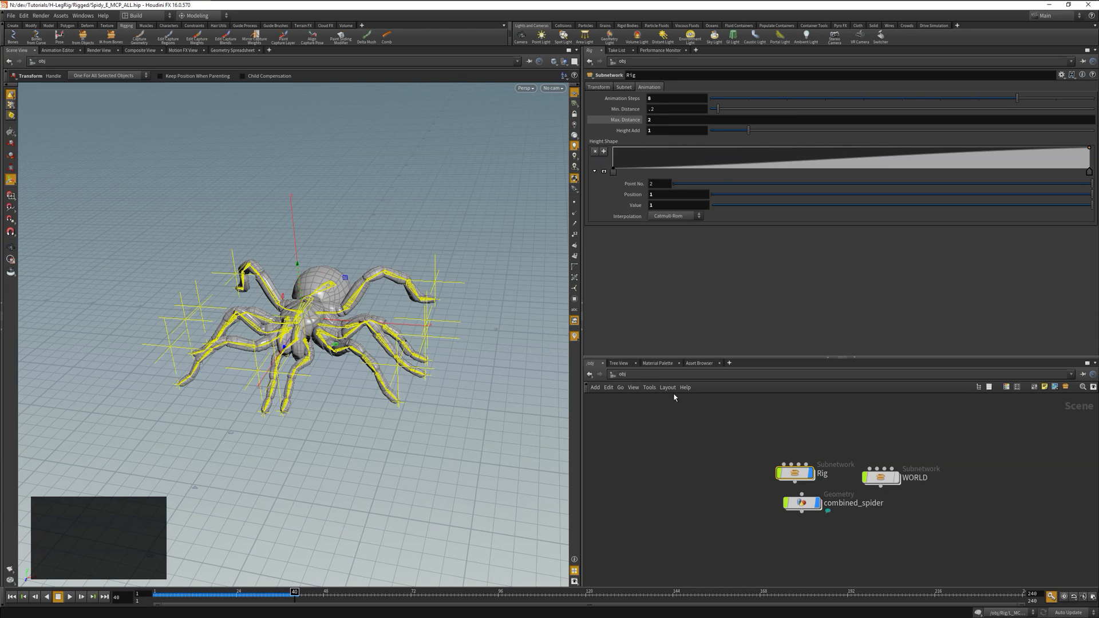
Step: Keyframe BodyPlaceHolder's translation at frame 1, then move it forward at frame 79 to about 0.72 in X and 2.19 in Z
double_click(796, 474)
scroll(859, 421, "up", 1)
left_click(11, 596)
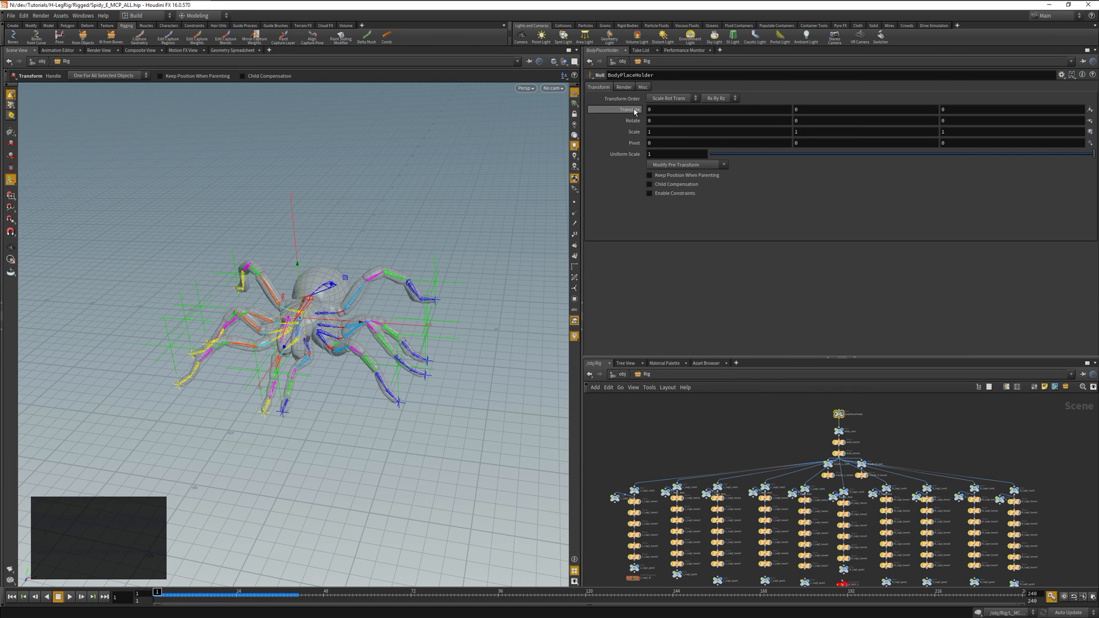
left_click(634, 110, "alt")
left_click(437, 599)
key("t")
middle_click_drag(339, 348, 333, 455)
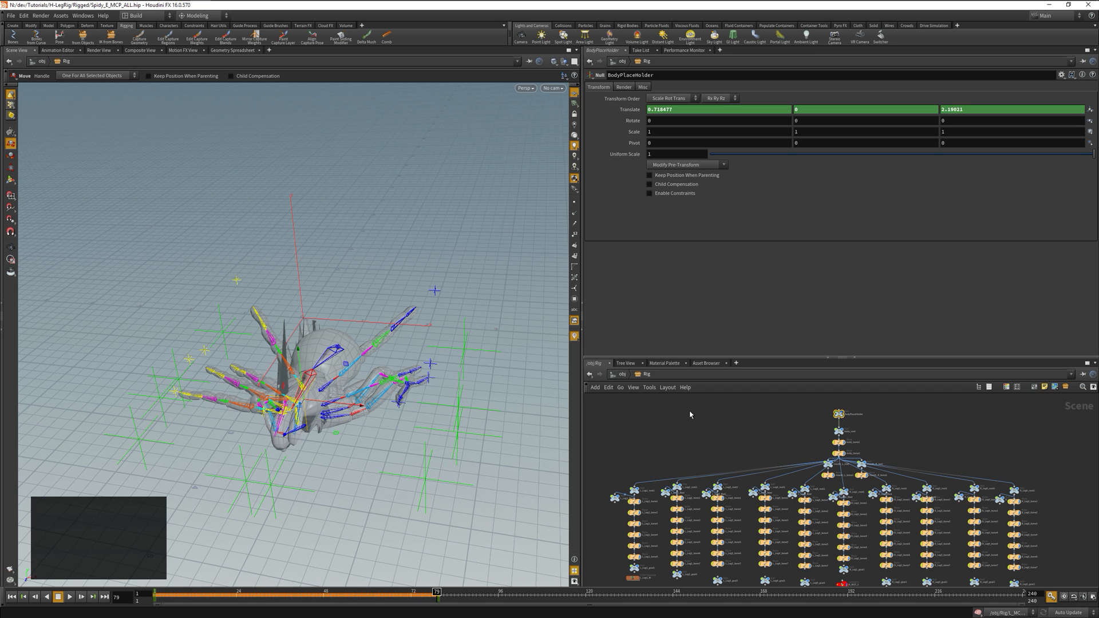
Step: Display the WORLD terrain again and play the animation from the first frame to check the legs following the body
key("u")
left_click(885, 478)
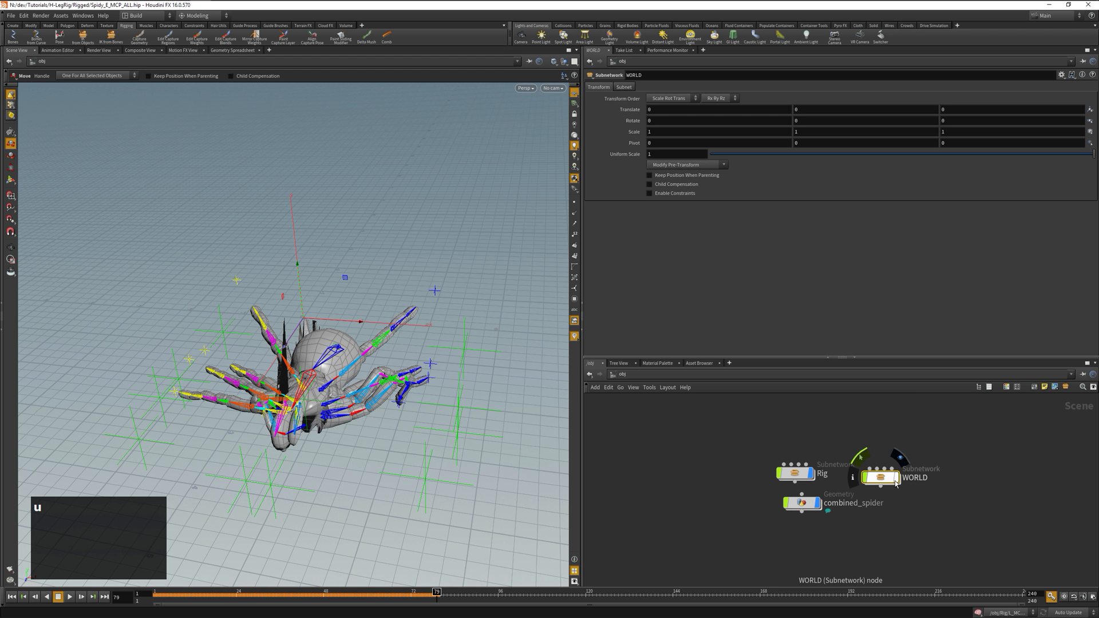
left_click(896, 479)
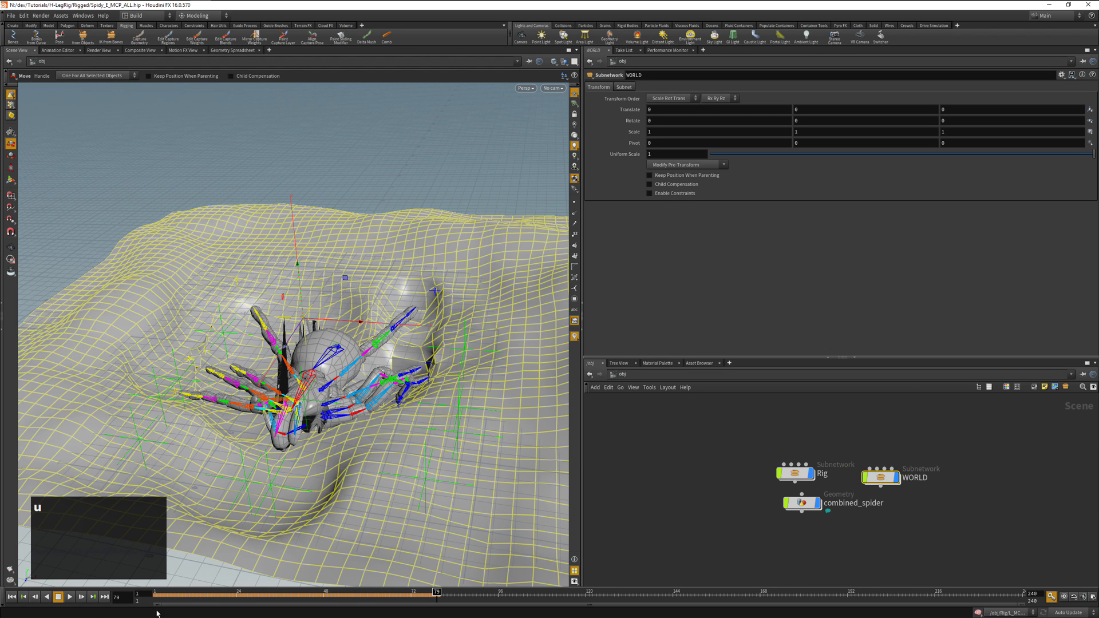
left_click(11, 596)
left_click(70, 597)
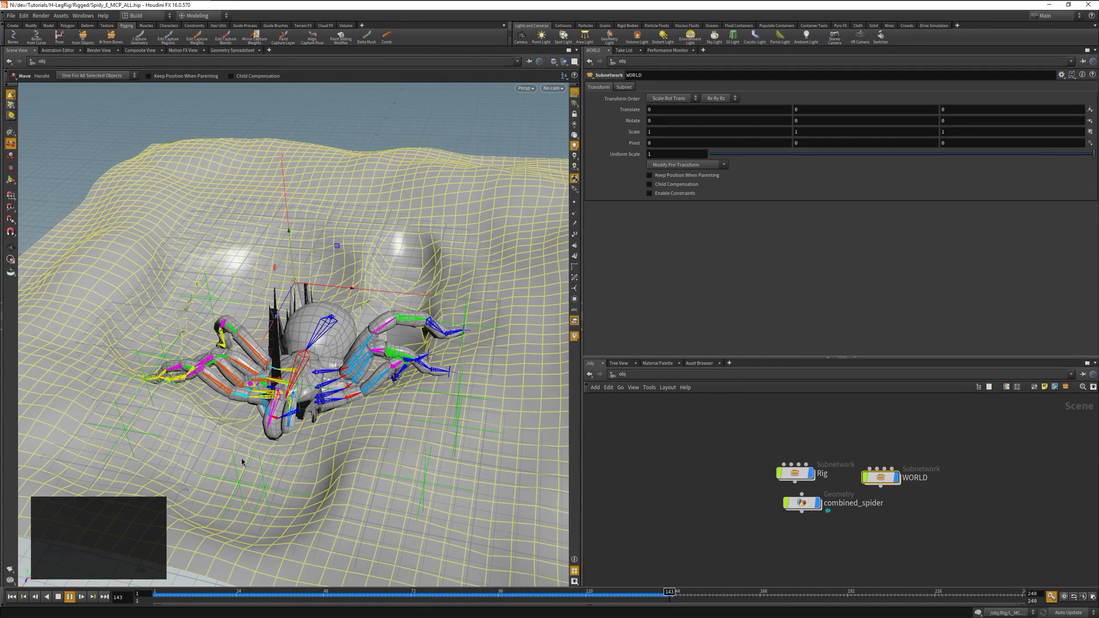
left_click(71, 597)
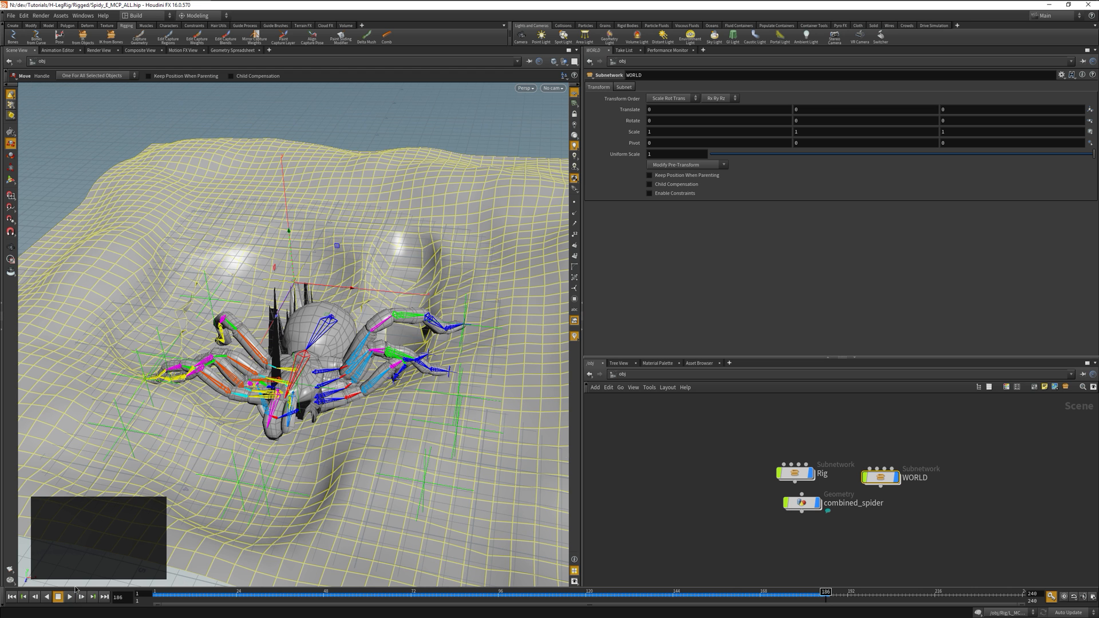
Step: Correct the Min. Distance parameter's name to mindistance in the Rig subnetwork's parameter interface
left_click(811, 476)
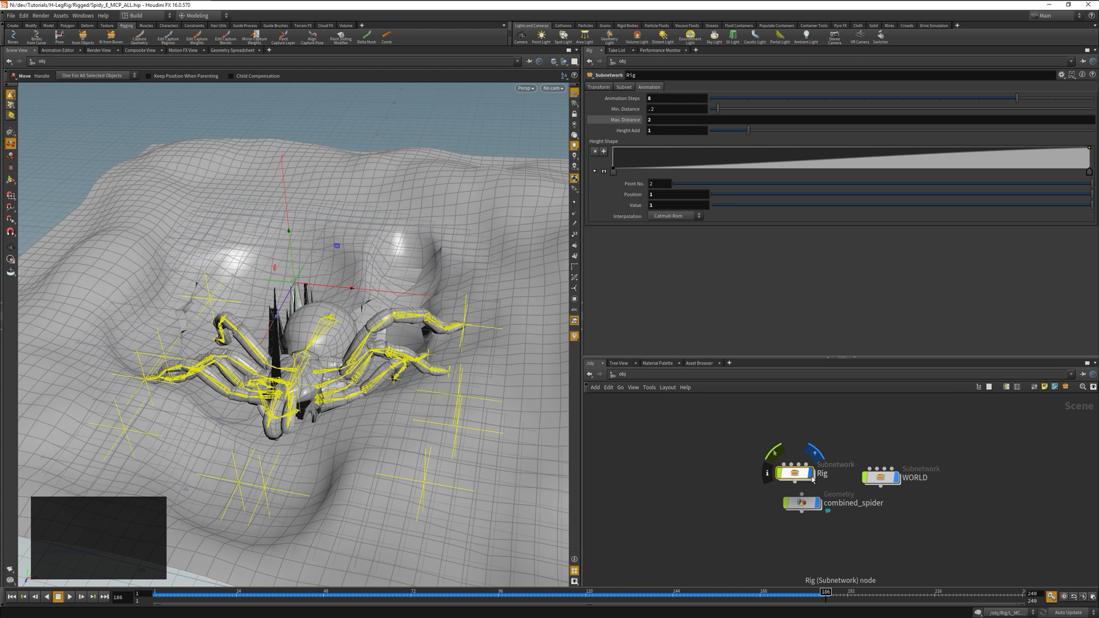
right_click(800, 476)
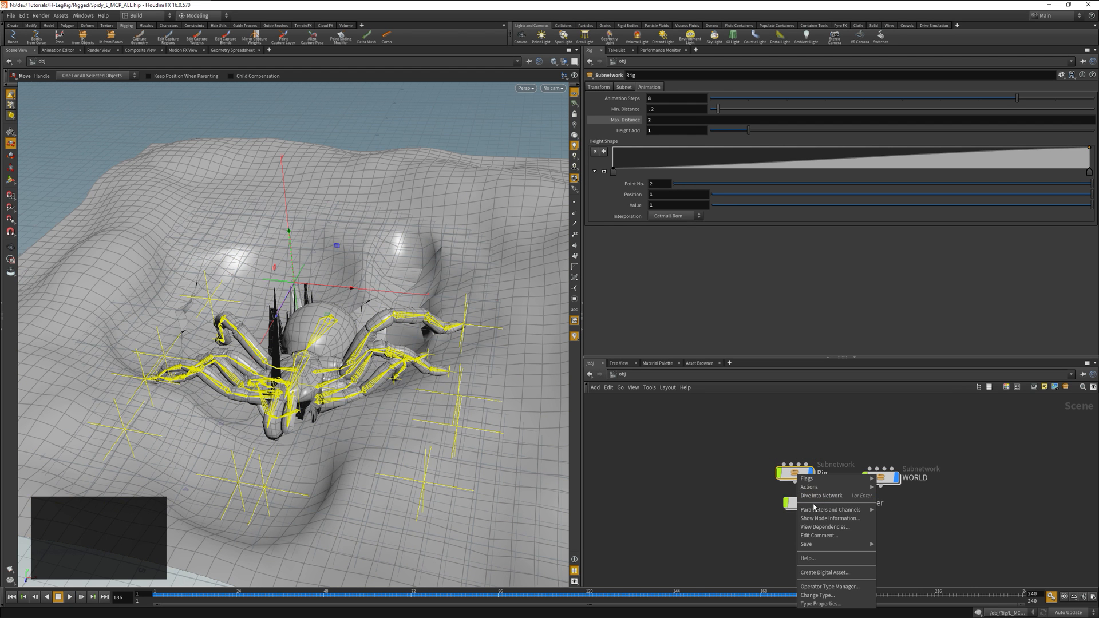
mouse_move(817, 509)
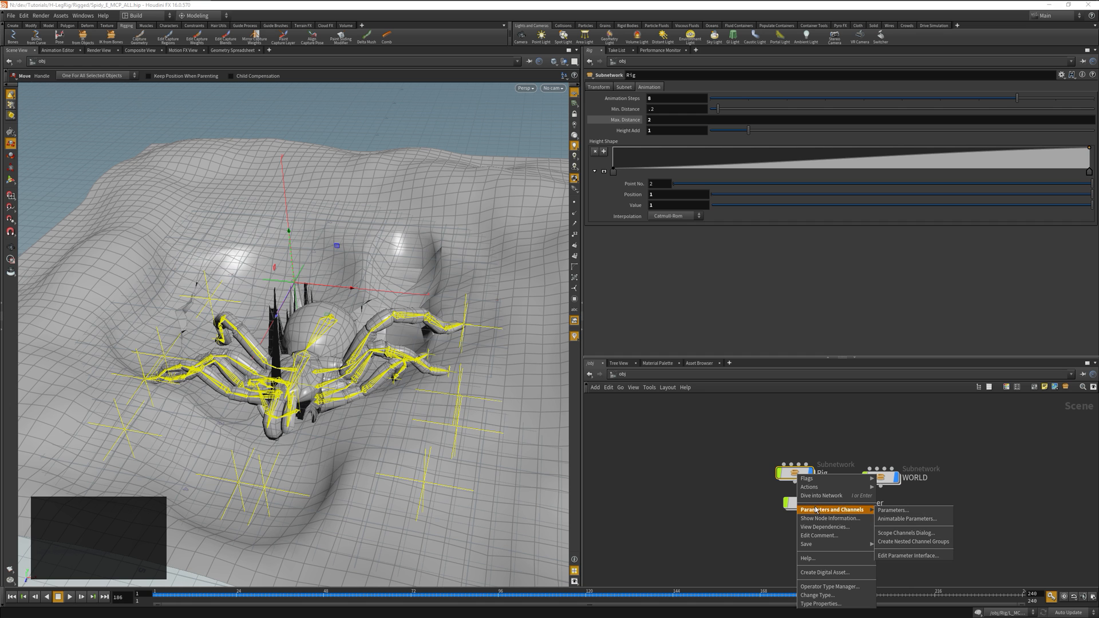
left_click(900, 556)
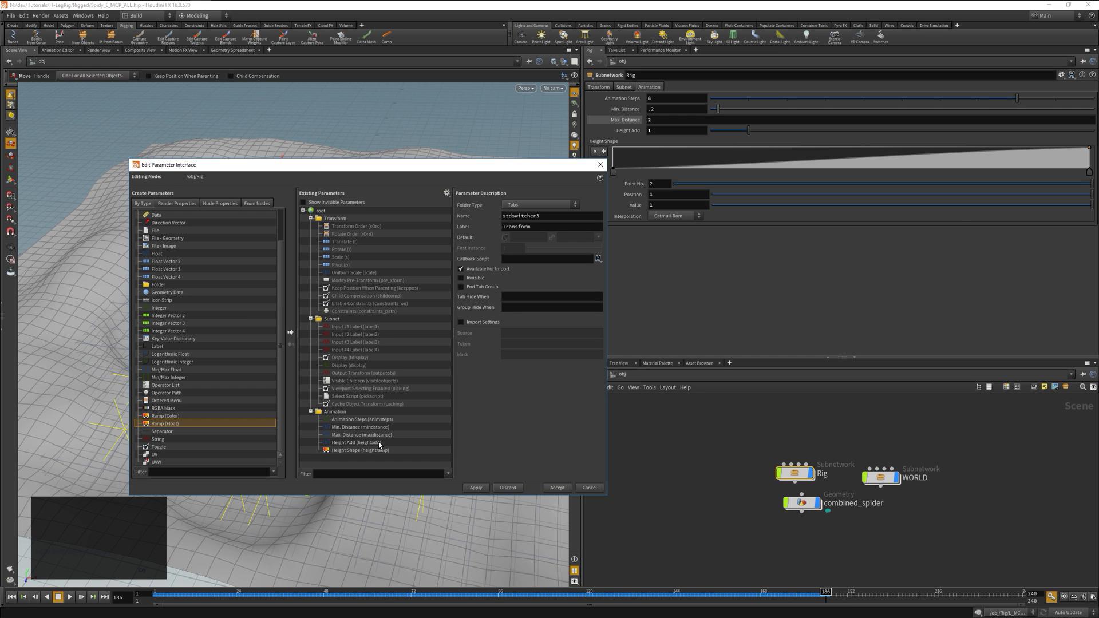
left_click(343, 428)
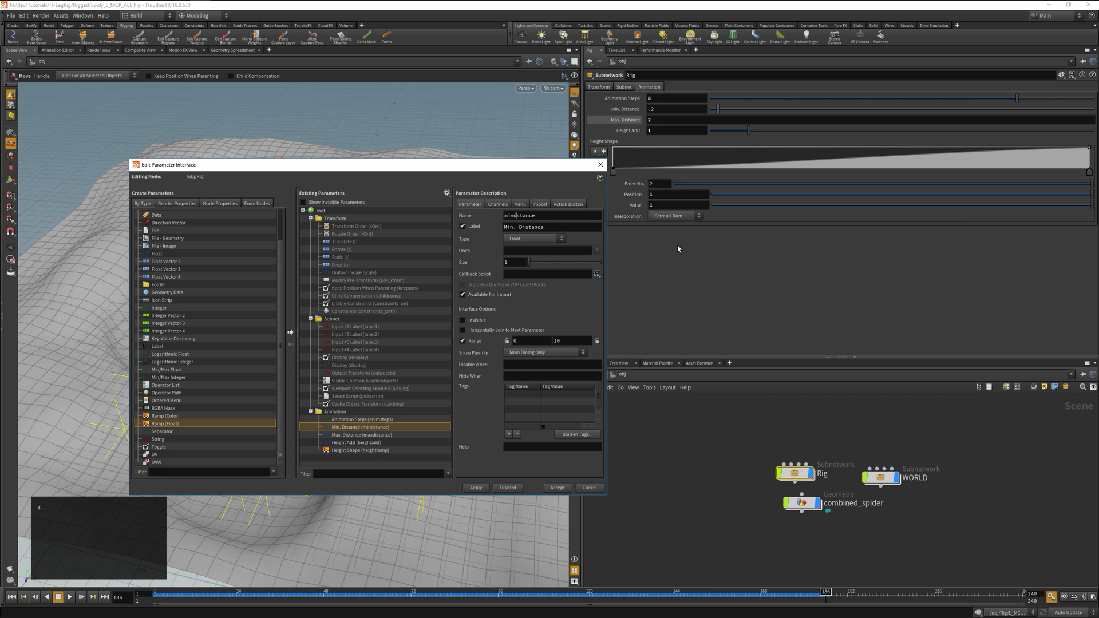
left_click(557, 488)
Step: Play the animation from the first frame to check the walk with the corrected parameter name
left_click(11, 597)
left_click(69, 596)
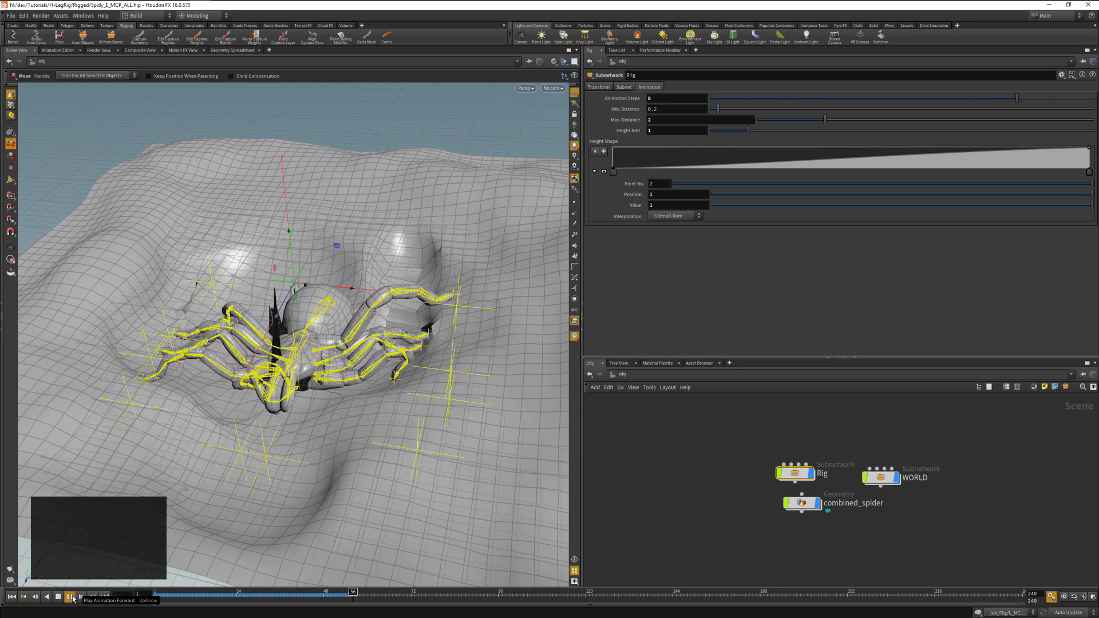
left_click(73, 598)
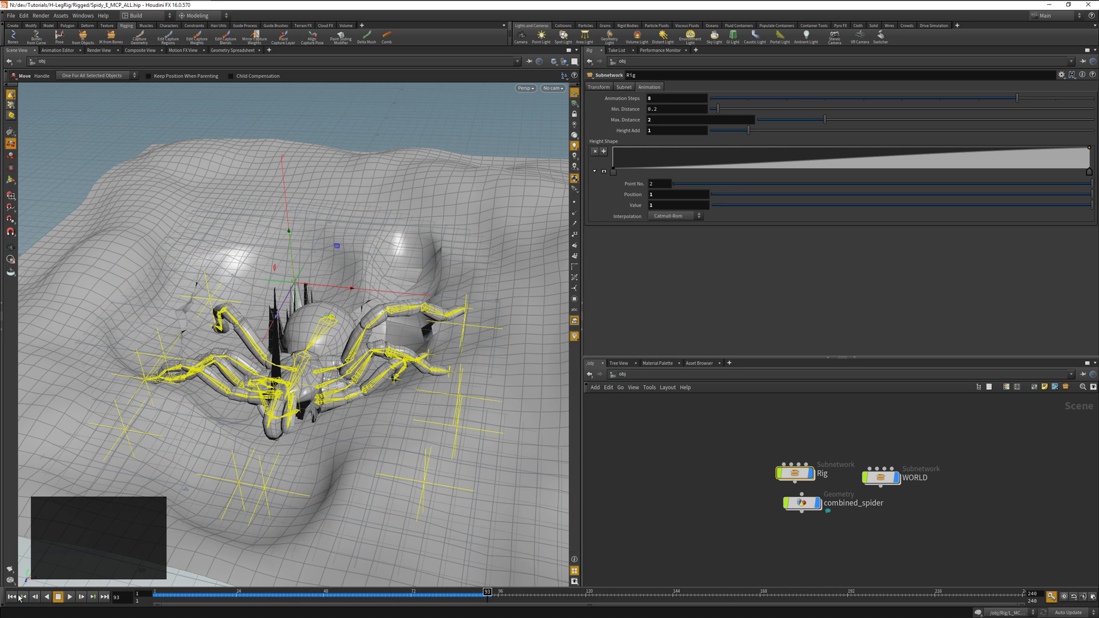
Step: Set the Rig's Min. Distance to 0.6 and replay the animation from the first frame to check the leg motion
left_click(12, 597)
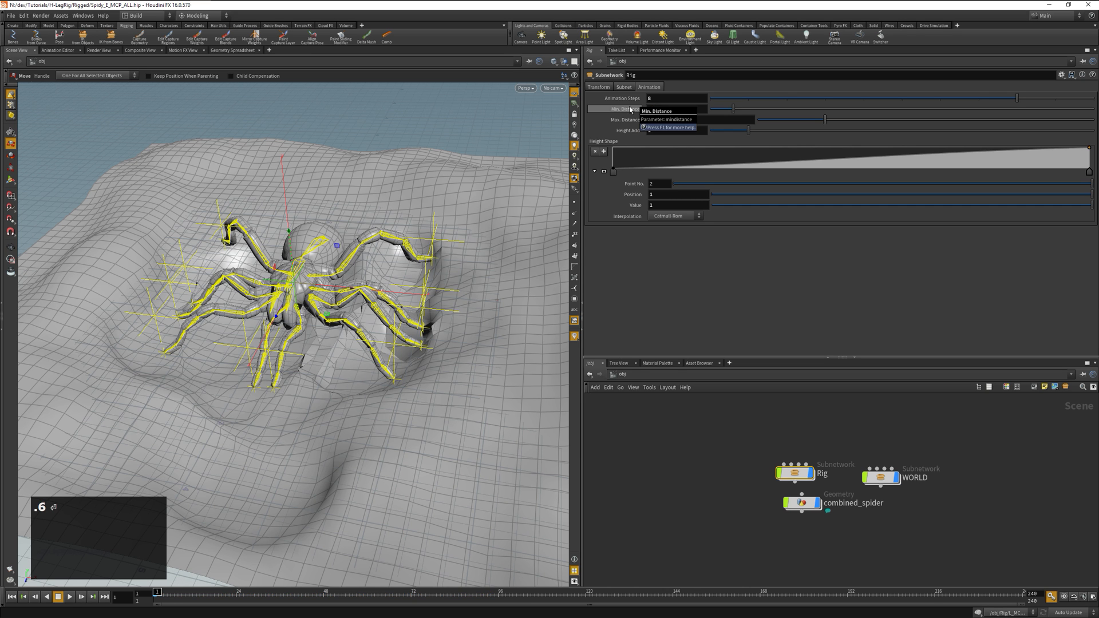
left_click(70, 597)
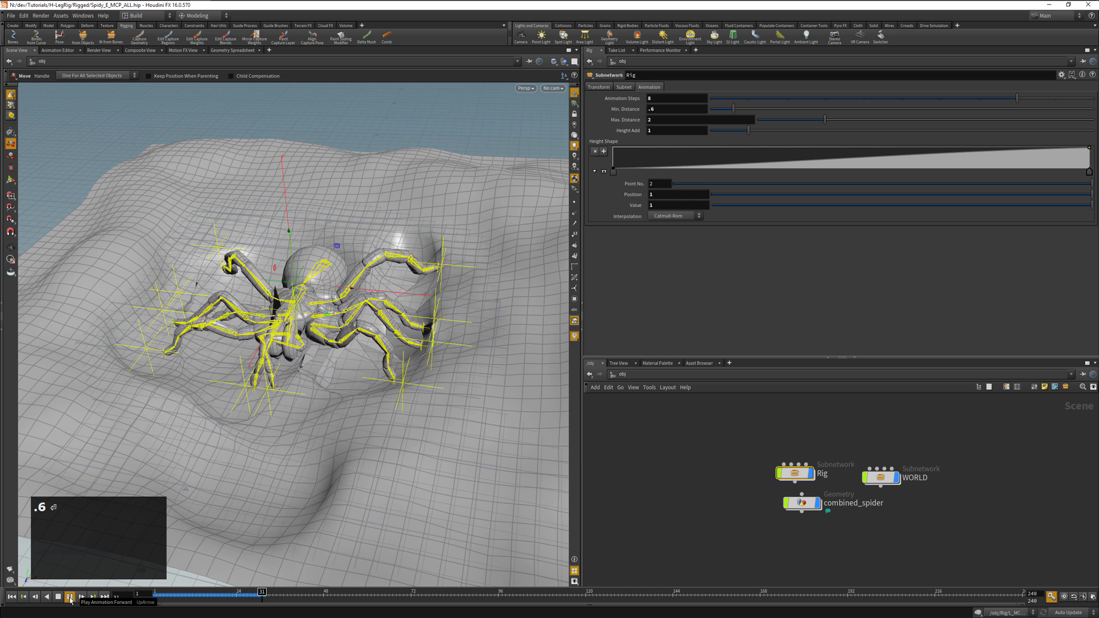
left_click(70, 598)
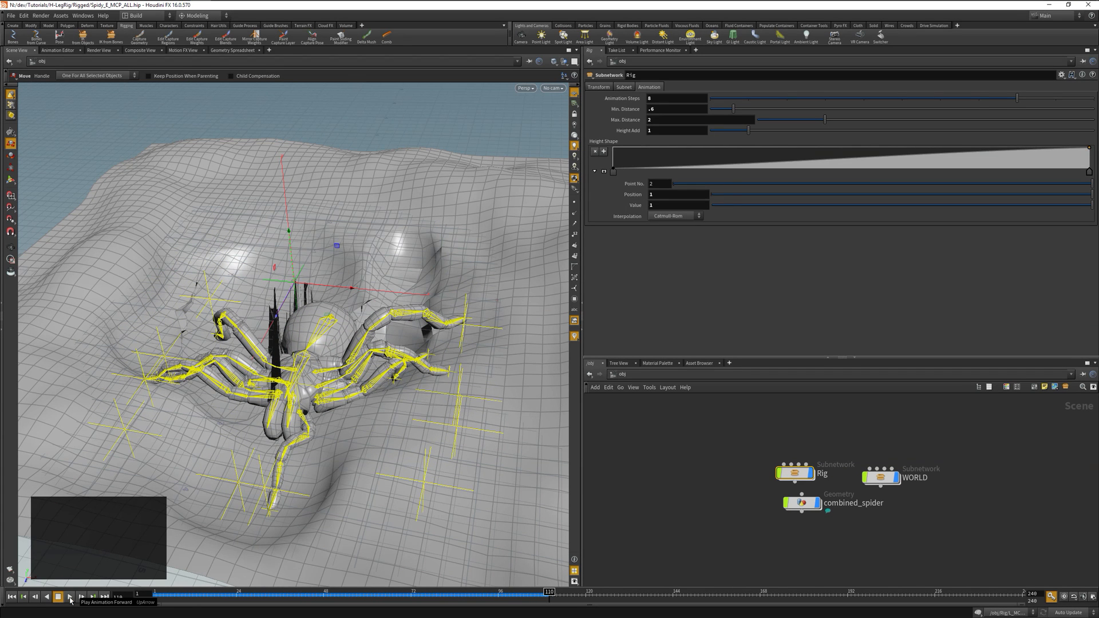
left_click(12, 598)
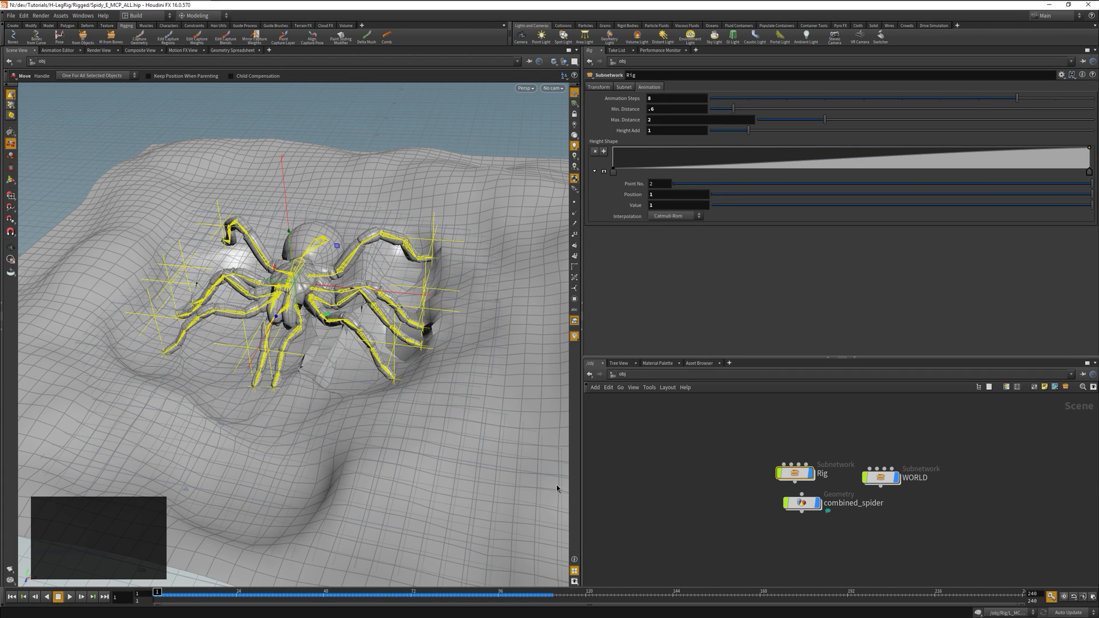
key("u")
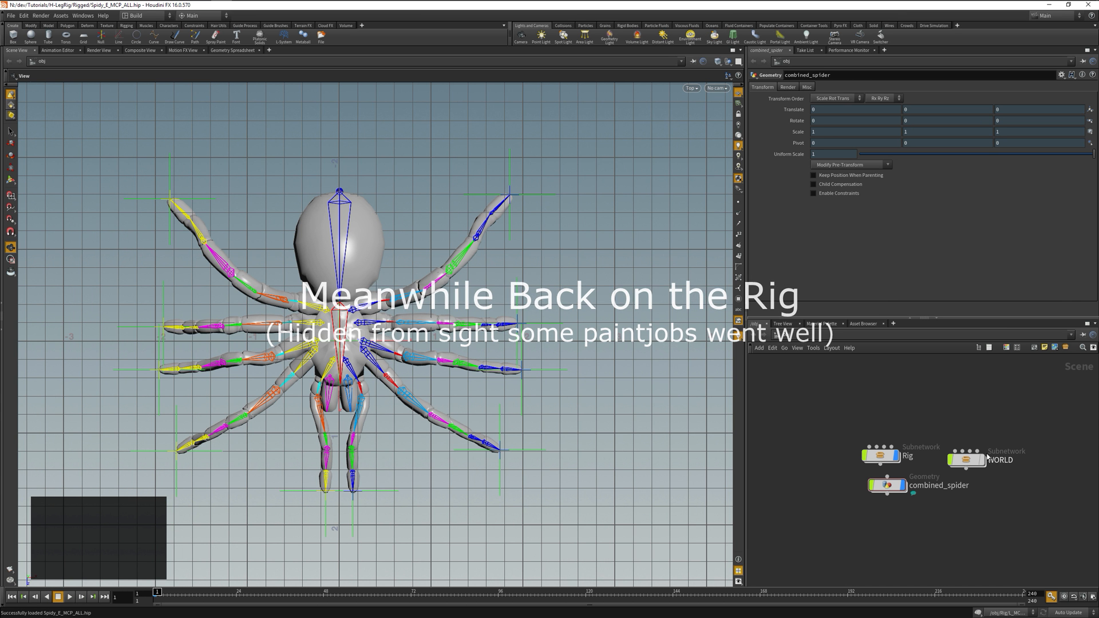
Step: In the top view, move the rear left leg's rest null inward toward the body and clean its translation into the pre-transform
key("t")
left_click(533, 195)
middle_click_drag(552, 246, 495, 334)
left_click(847, 165)
left_click(839, 216)
key("ctrl+z")
left_click(848, 165)
left_click(845, 182)
Step: Move the rear right leg's rest null inward to mirror the left one and clean its translation into the pre-transform
left_click(170, 199)
middle_click_drag(218, 247, 269, 325)
left_click(867, 165)
left_click(868, 175)
Step: Move the rest nulls of the fourth and third left legs inward toward the body, cleaning each one's translation into its pre-transform
left_click_drag(507, 294, 567, 367)
middle_click_drag(567, 367, 504, 379)
left_click(877, 164)
left_click(868, 180)
left_click_drag(507, 338, 566, 414)
middle_click_drag(566, 414, 499, 426)
left_click_drag(499, 426, 498, 426)
left_click(852, 165)
left_click(850, 189)
Step: Move the rest nulls of the fourth and third right legs inward toward the body, cleaning each one's translation into its pre-transform
left_click(153, 329)
left_click_drag(214, 380, 272, 390)
left_click(852, 165)
left_click(851, 189)
left_click(158, 369)
left_click_drag(204, 421, 263, 433)
left_click(852, 165)
left_click(850, 189)
Step: Move the second leg pair's rest nulls, right one first, inward toward the body, and clean their translations into the pre-transforms
left_click(177, 449)
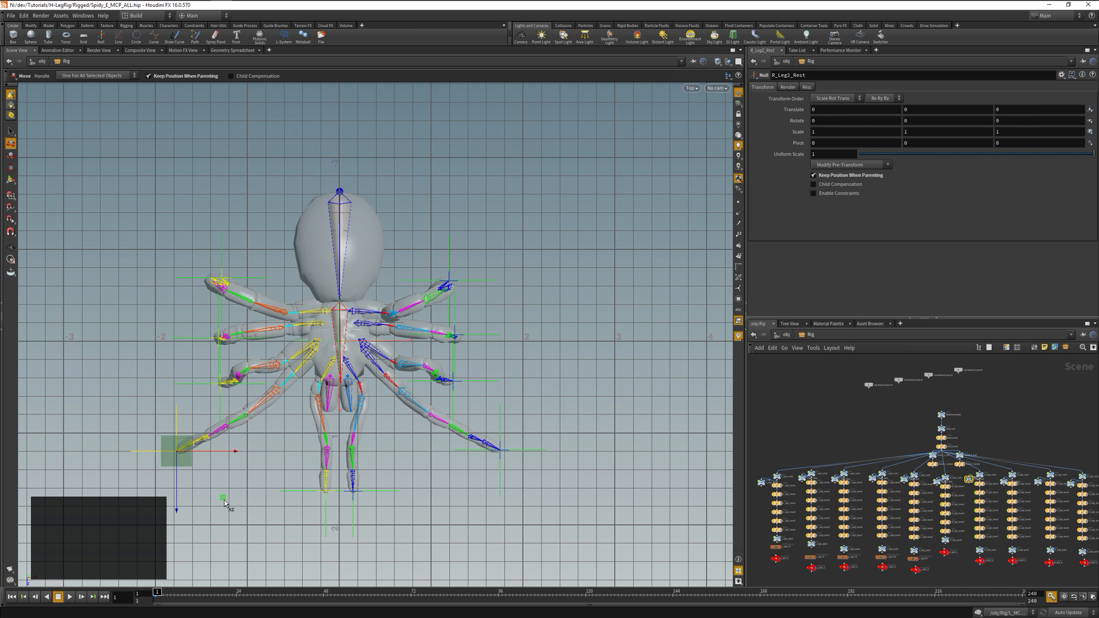
left_click_drag(225, 501, 298, 484)
left_click(864, 167)
left_click(850, 189)
left_click(486, 481)
left_click_drag(546, 497, 450, 483)
left_click(851, 165)
left_click(850, 189)
Step: Move L_Leg1_Rest and R_Leg1_Rest back and slightly outward, clean their translations into the pre-transforms, and return to the perspective view
left_click(352, 511)
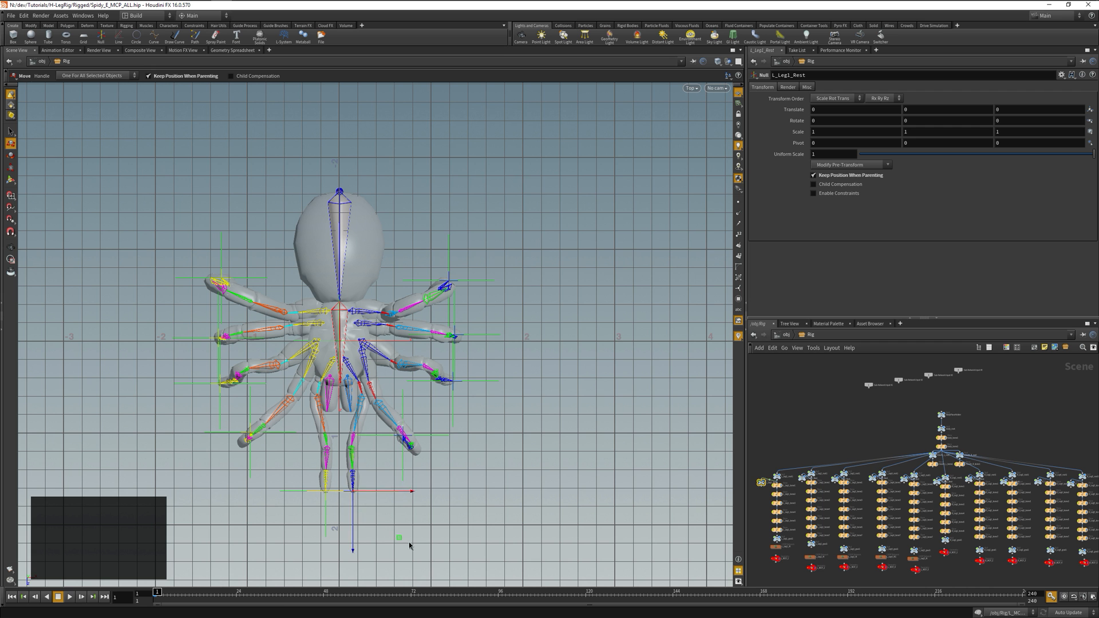
left_click_drag(404, 540, 421, 516)
left_click(851, 165)
left_click(851, 189)
left_click(326, 517)
left_click_drag(369, 539, 351, 523)
left_click(838, 164)
left_click(843, 187)
key("space+1")
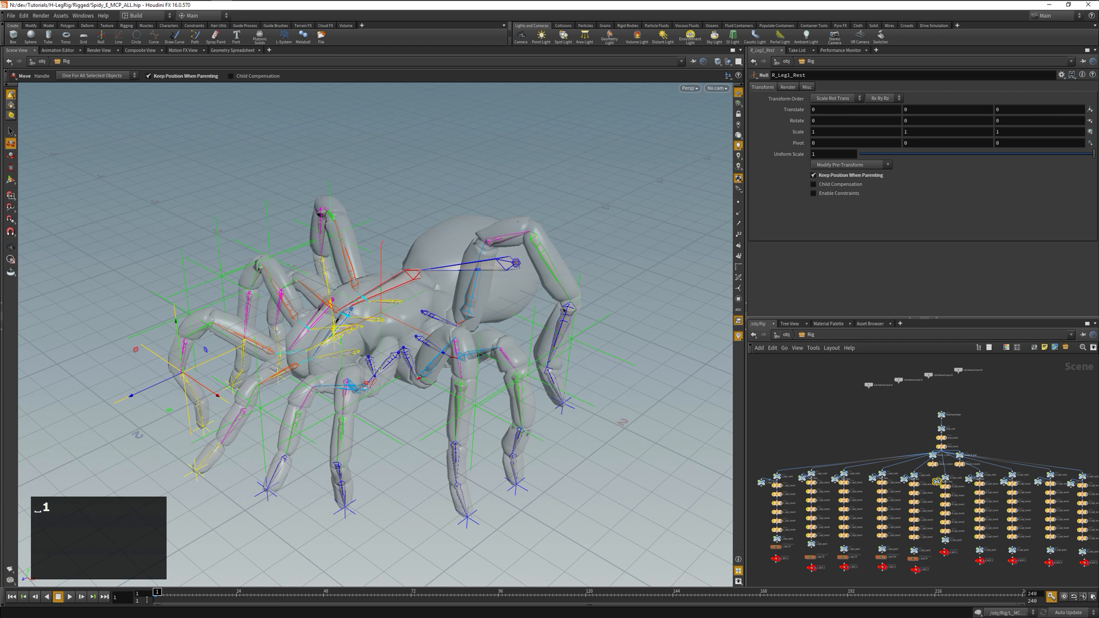
Step: Play the walk animation for about a second and stop it to check the leg motion
left_click(70, 597)
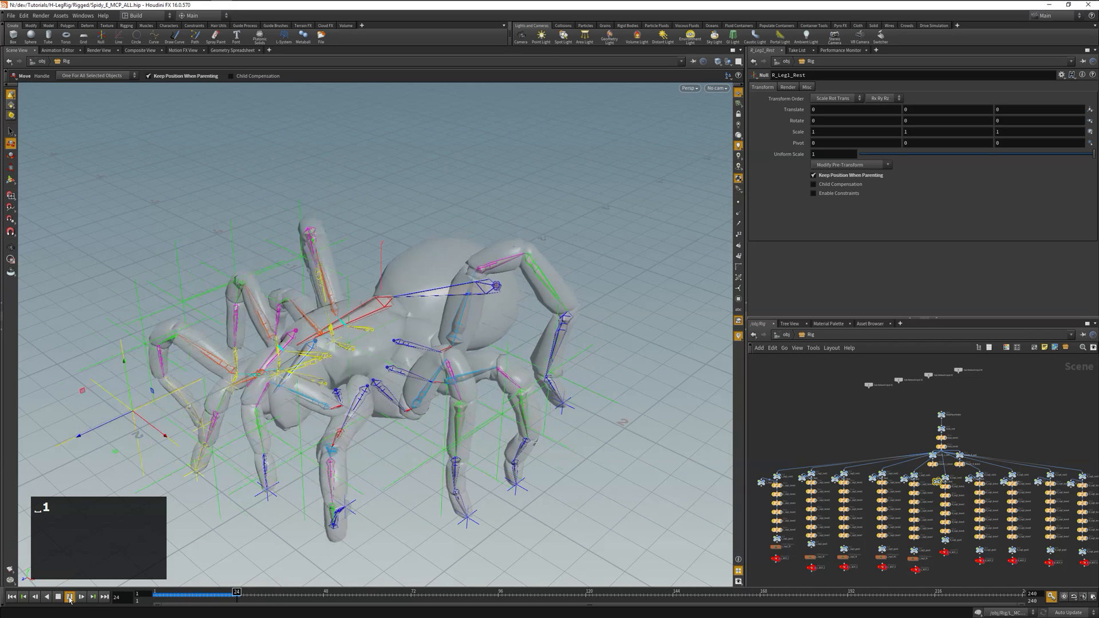
left_click(71, 597)
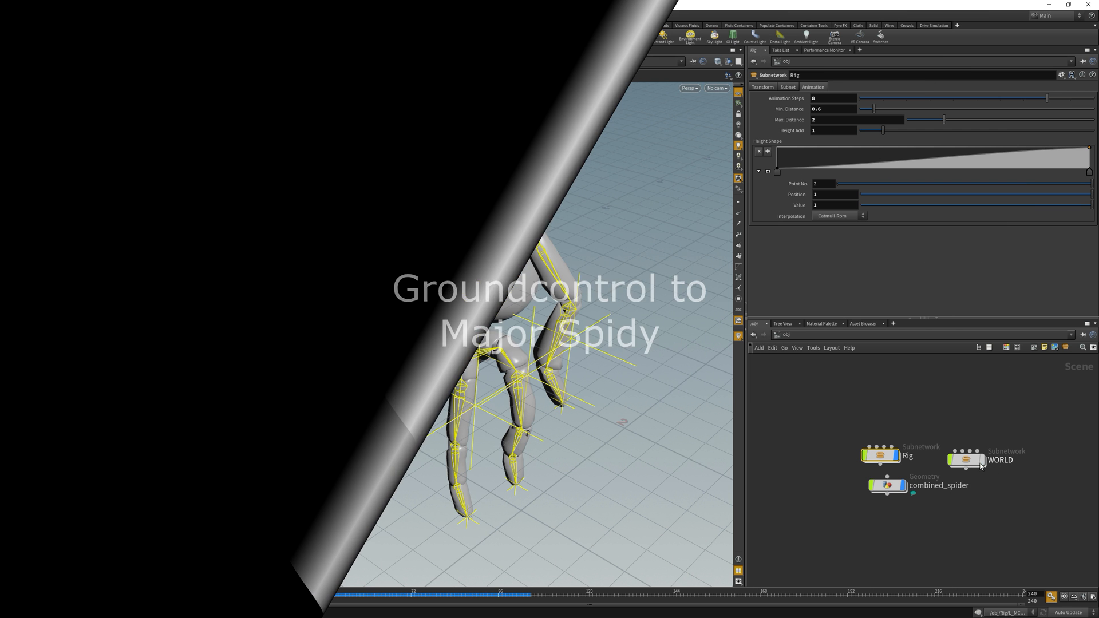
Step: Turn on the display of the WORLD terrain and clear the node selection
left_click(983, 463)
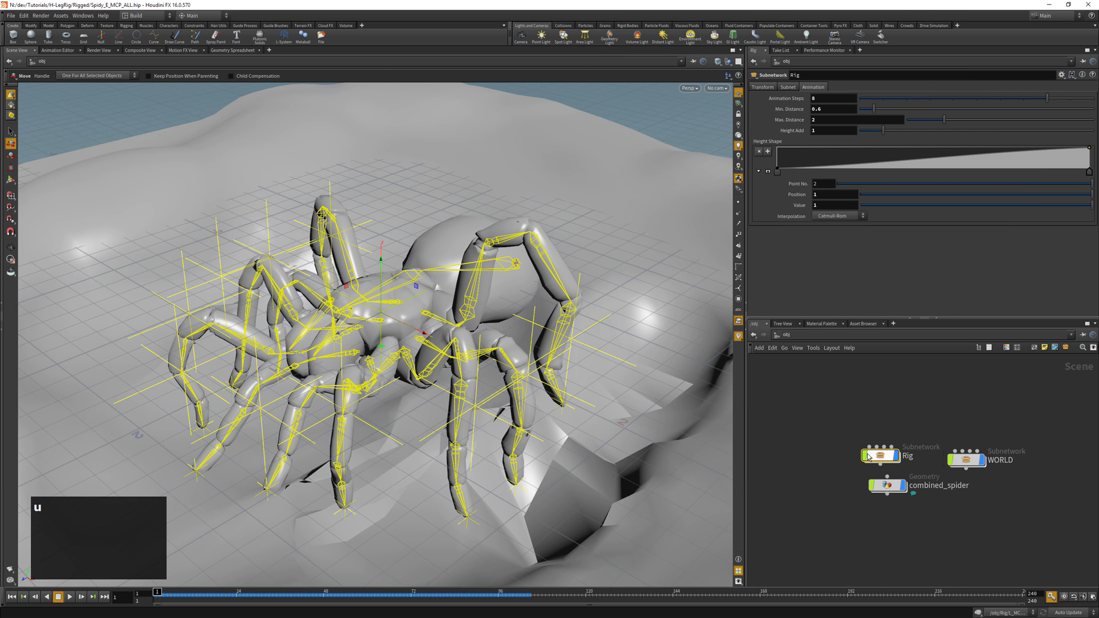
mouse_move(884, 487)
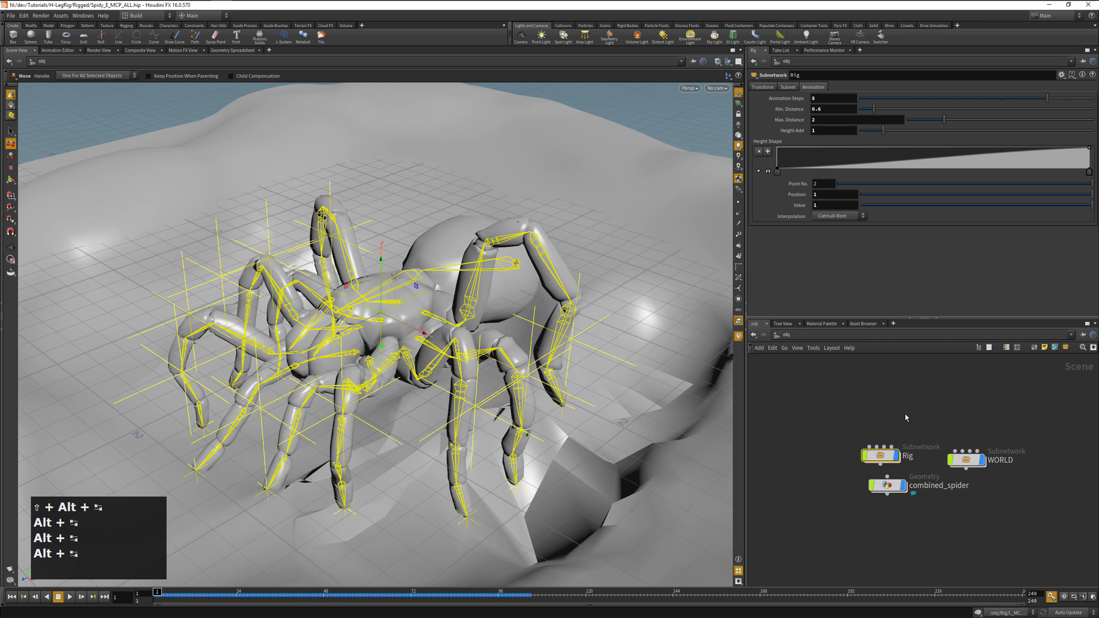
left_click(905, 417)
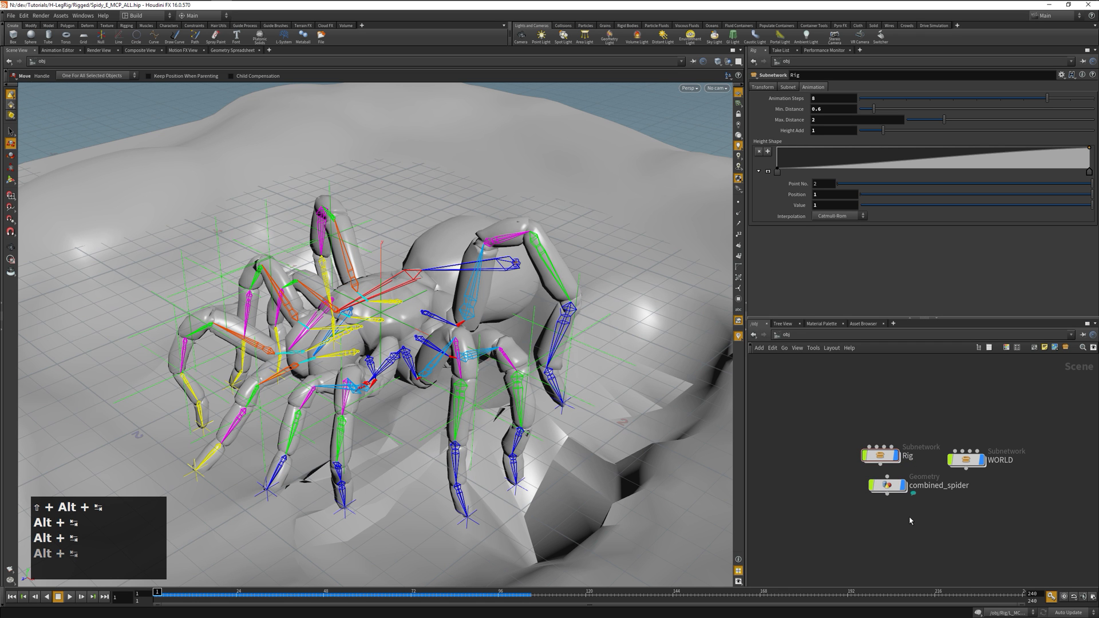
Step: Enter the Rig subnetwork and move the BodyPlaceHolder node further up, away from body_root
double_click(881, 456)
scroll(921, 422, "up", 5)
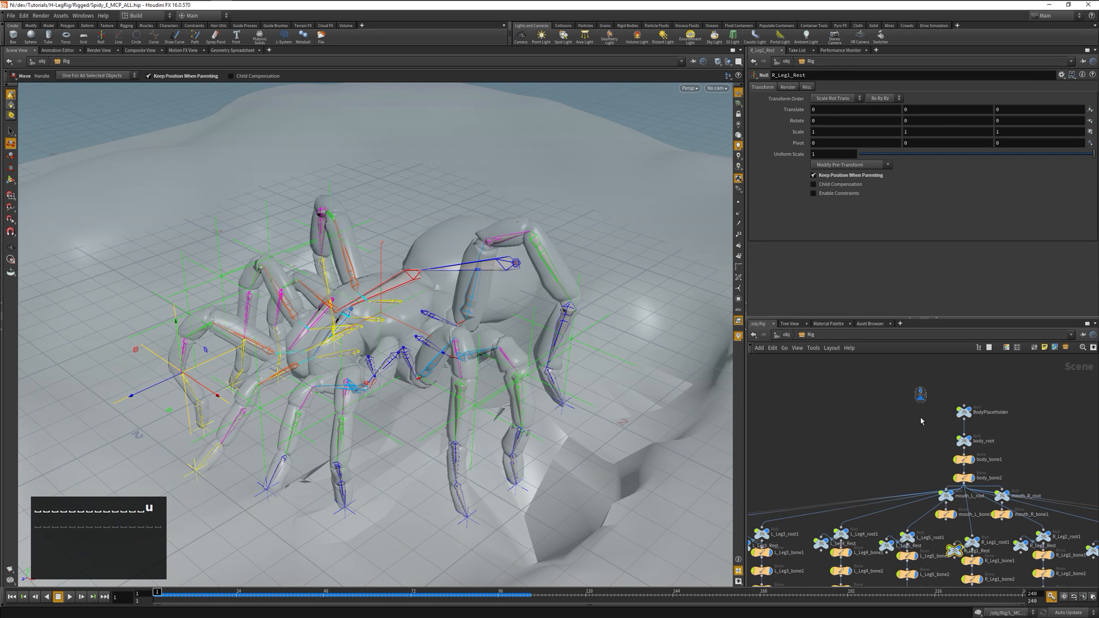
left_click_drag(941, 392, 1002, 427)
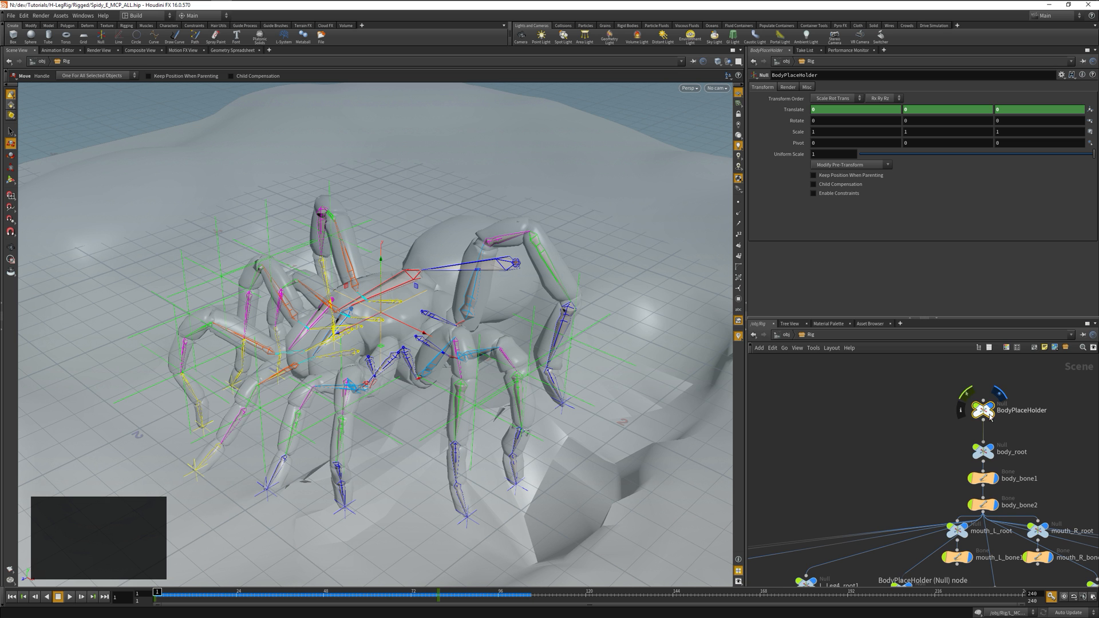
left_click_drag(984, 408, 980, 382)
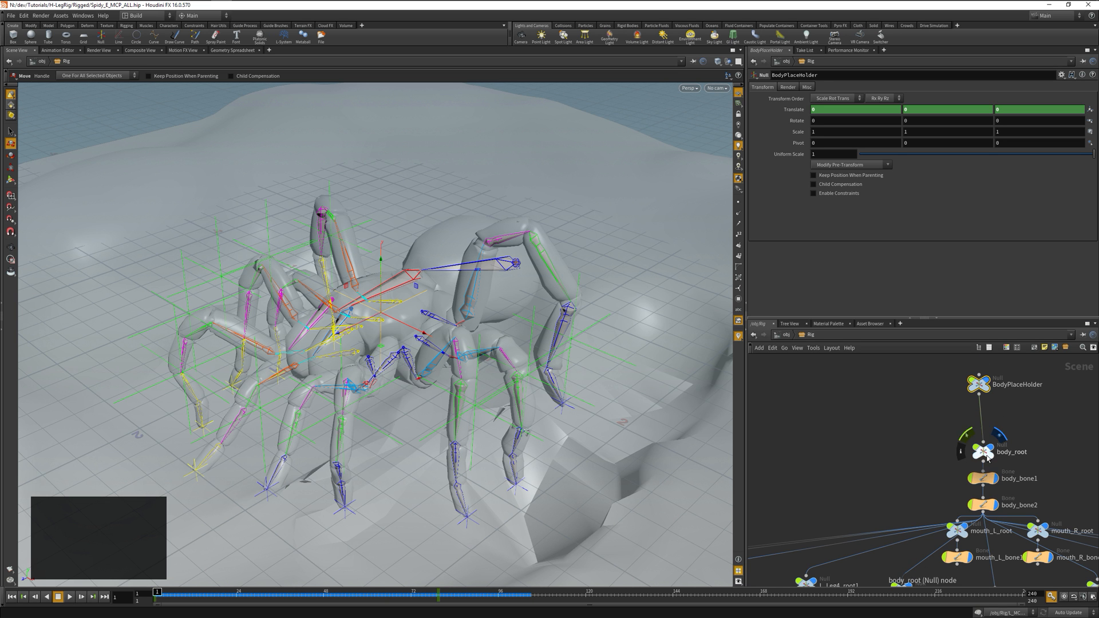
left_click(984, 452)
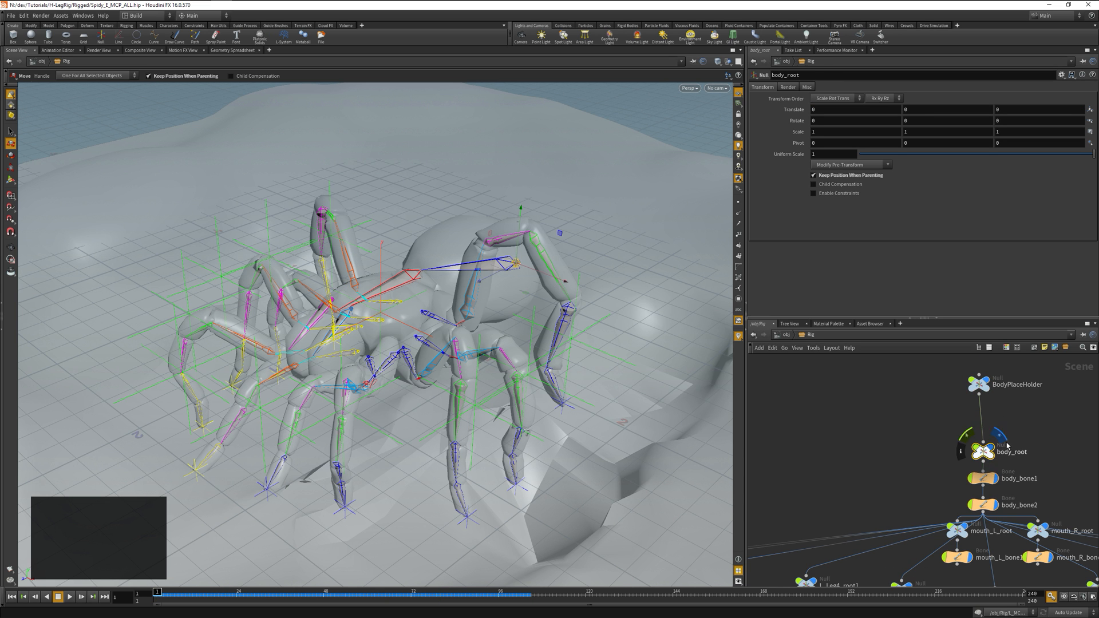
Step: Create a Geometry object in the Rig network beside the body chain and name it groundscanner
key("Tab")
type("geo")
key("Return")
left_click(831, 428)
scroll(831, 428, "up", 2)
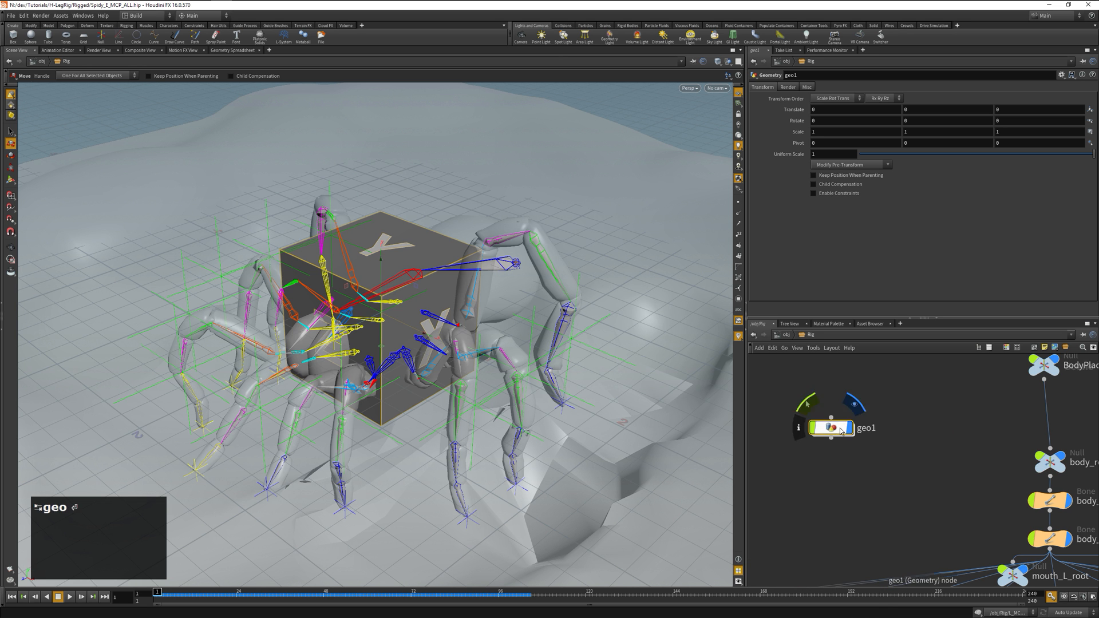
left_click(863, 429)
key("ctrl+a")
type("groundscanner")
key("Return")
Step: Replace the default contents of groundscanner with an Add node that creates one point at the origin
double_click(834, 428)
key("ctrl+a")
key("Delete")
key("Tab")
type("add")
key("Return")
left_click(835, 427)
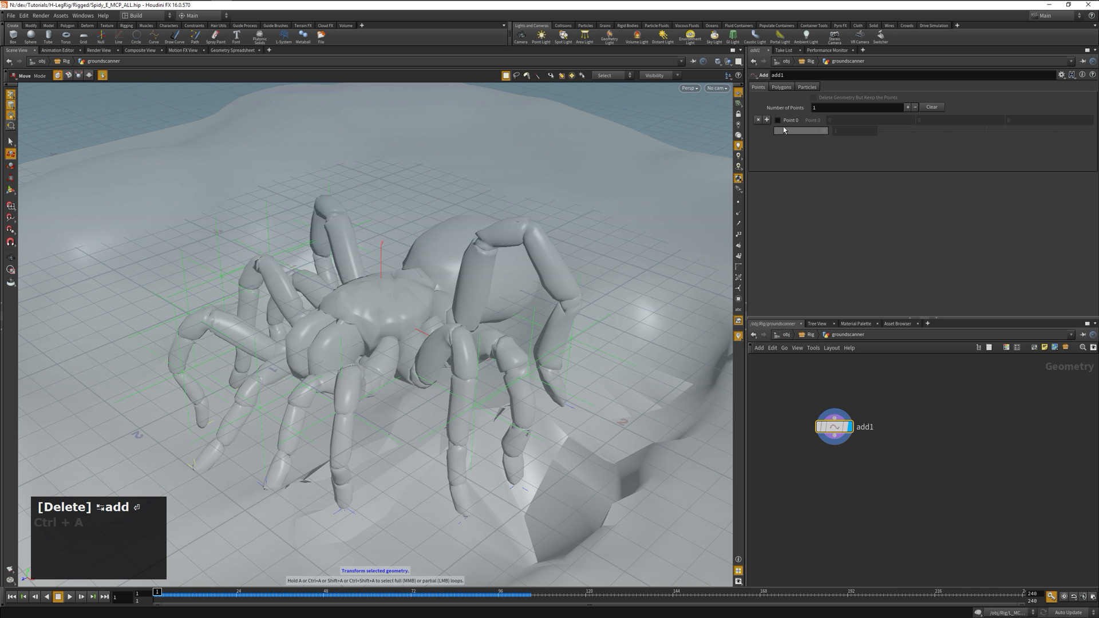
Step: Append an Attribute Wrangle after the Add node and place it slightly lower in the network
key("Tab")
type("attri")
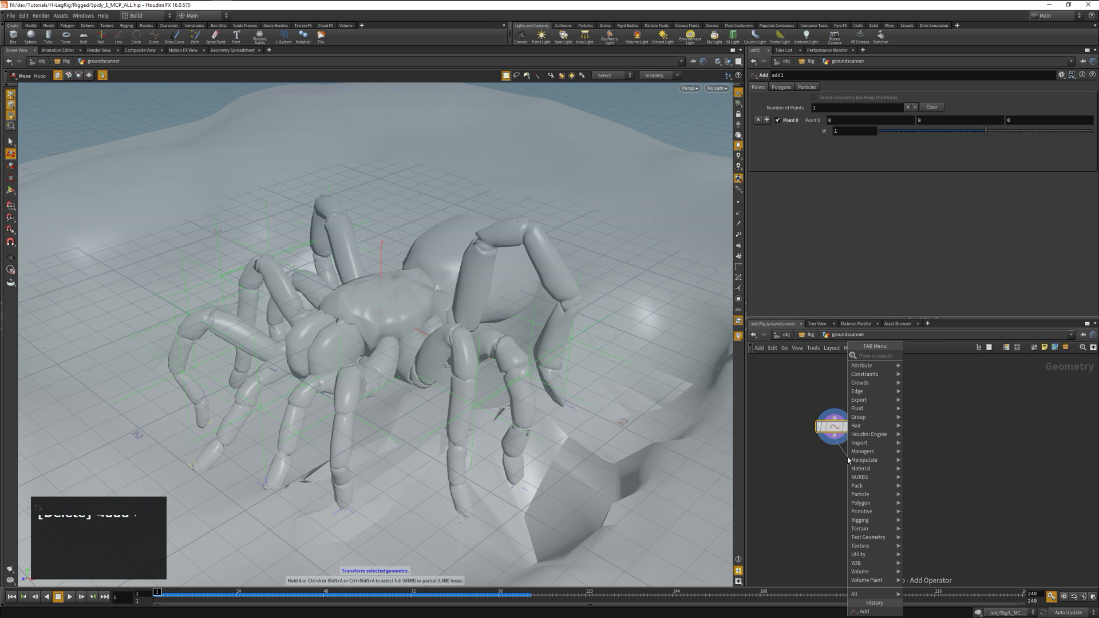
type("wr")
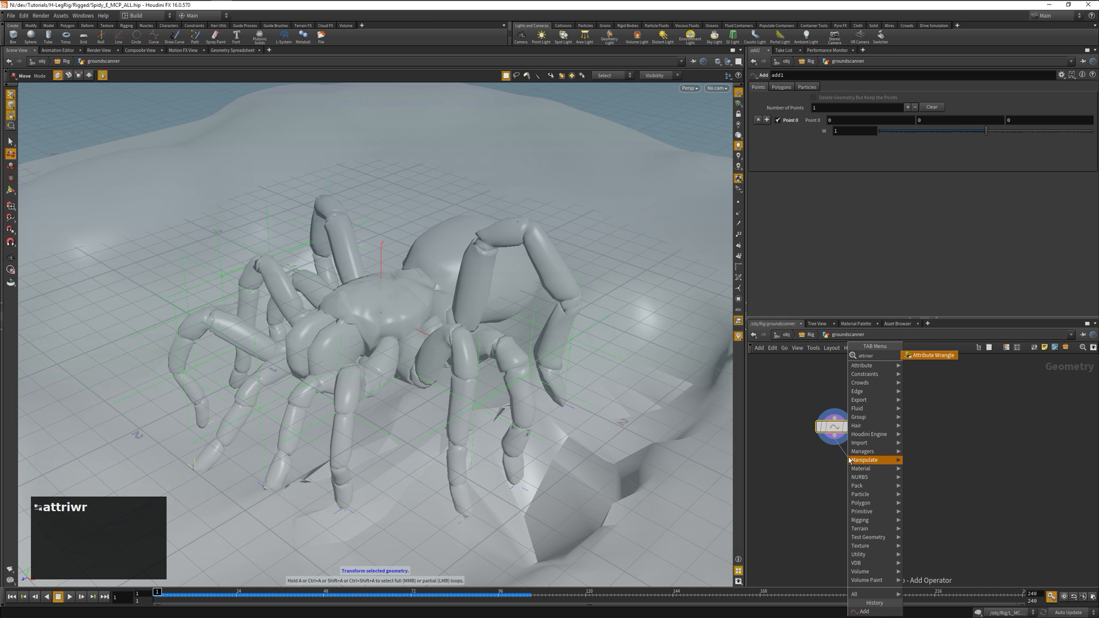
key("Return")
left_click(849, 461)
mouse_move(853, 465)
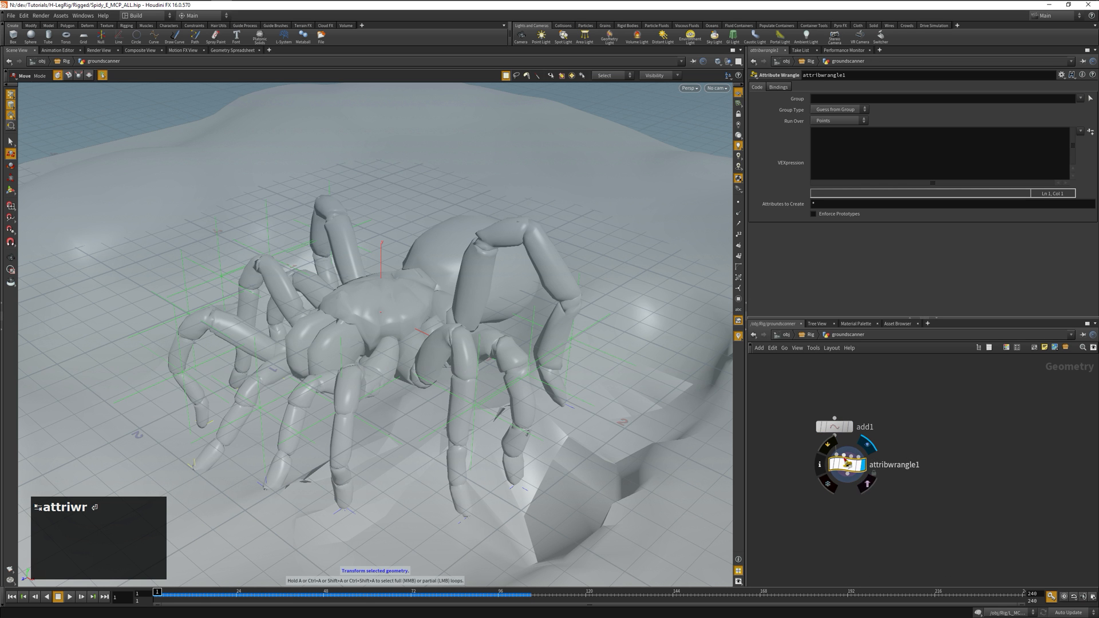
left_click_drag(853, 466, 854, 484)
Step: Add an Object Merge that fetches /obj/Rig/BodyPlaceHolder, with Transform set to Into This Object
left_click(940, 434)
key("Tab")
type("merg")
key("Down")
key("Return")
left_click(940, 434)
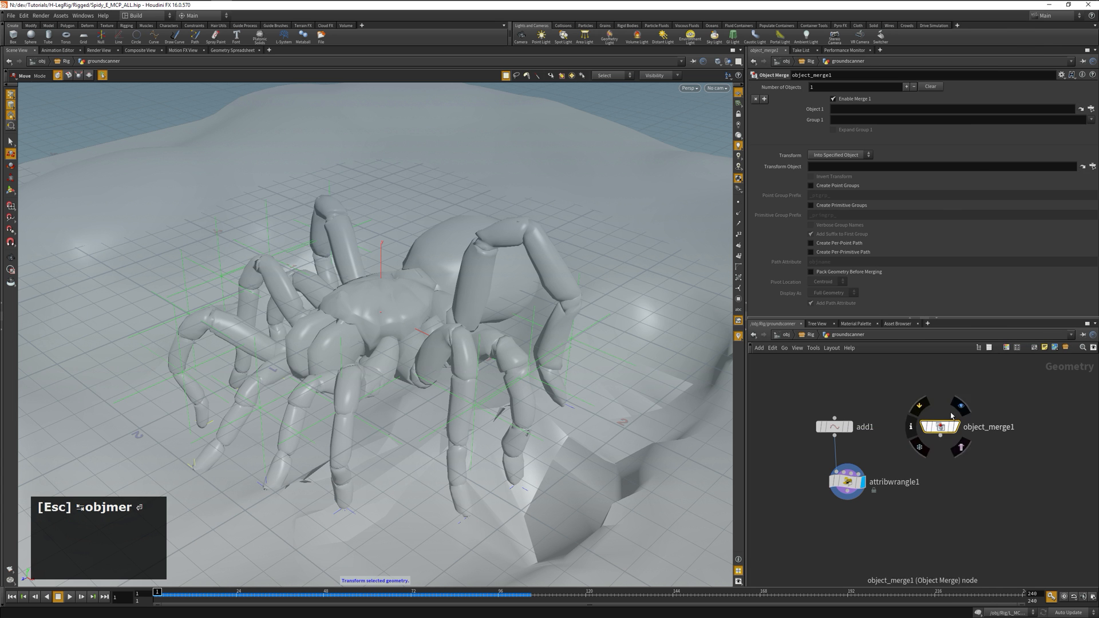
left_click(1093, 109)
left_click(1042, 64)
left_click(1012, 174)
left_click(840, 155)
left_click(857, 170)
Step: Connect the Object Merge to the wrangle's second input and rename it getBodyControl
left_click_drag(941, 436, 847, 466)
double_click(973, 427)
key("ctrl+a")
type("get")
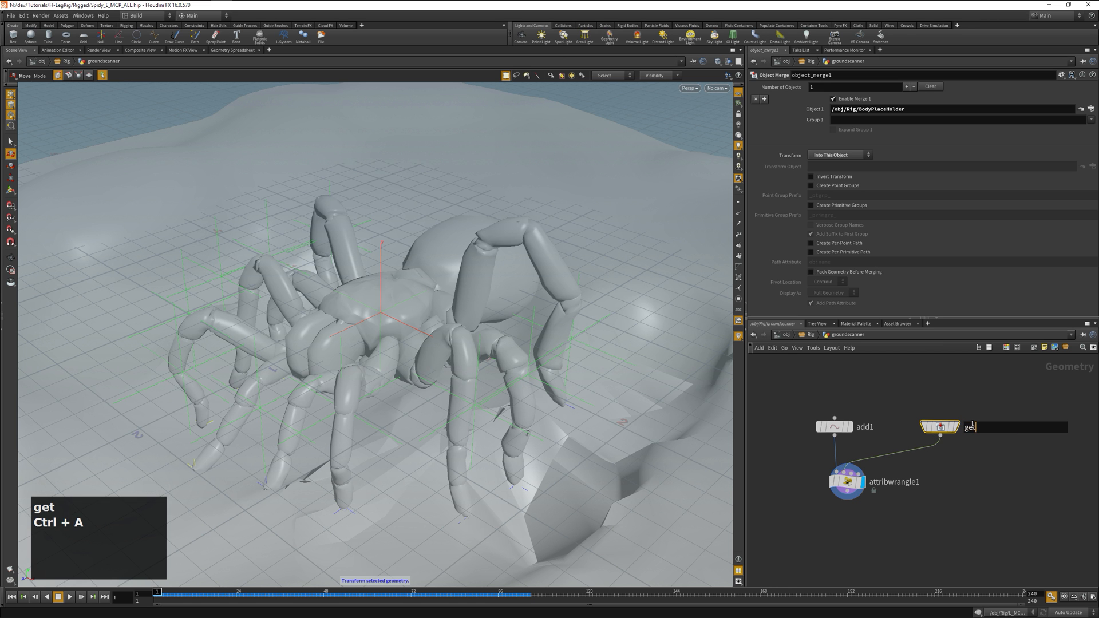
type("BodyControl")
key("Return")
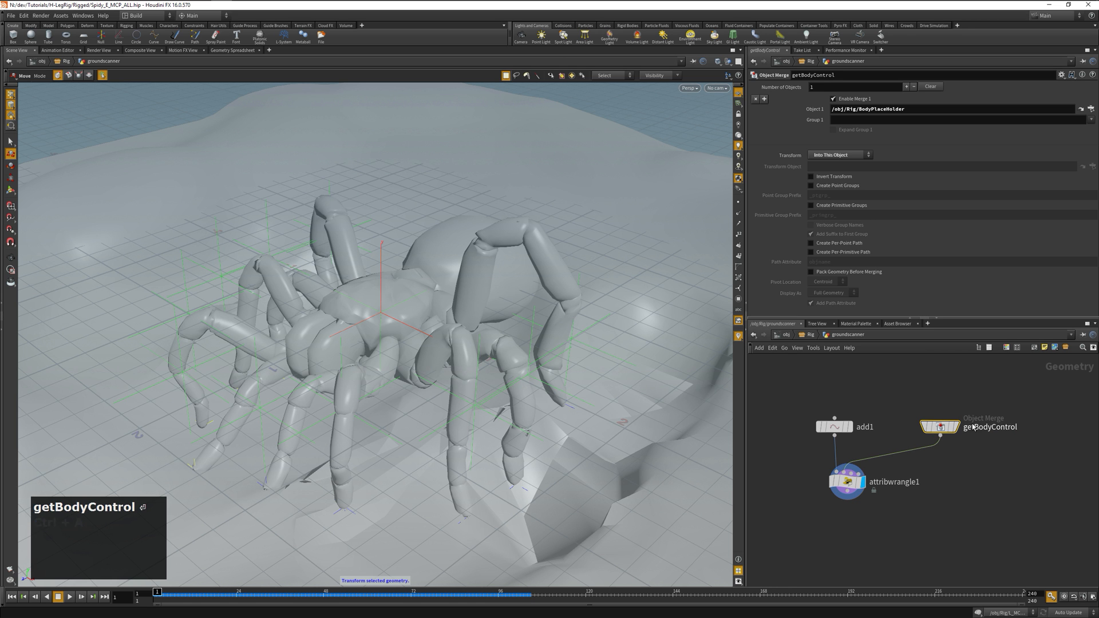
Step: Duplicate getBodyControl, connect the copy to the wrangle's third input and rename it getWorld
left_click_drag(940, 427, 906, 427)
key("ctrl+c")
key("ctrl+v")
left_click(937, 463)
left_click(857, 469)
double_click(973, 455)
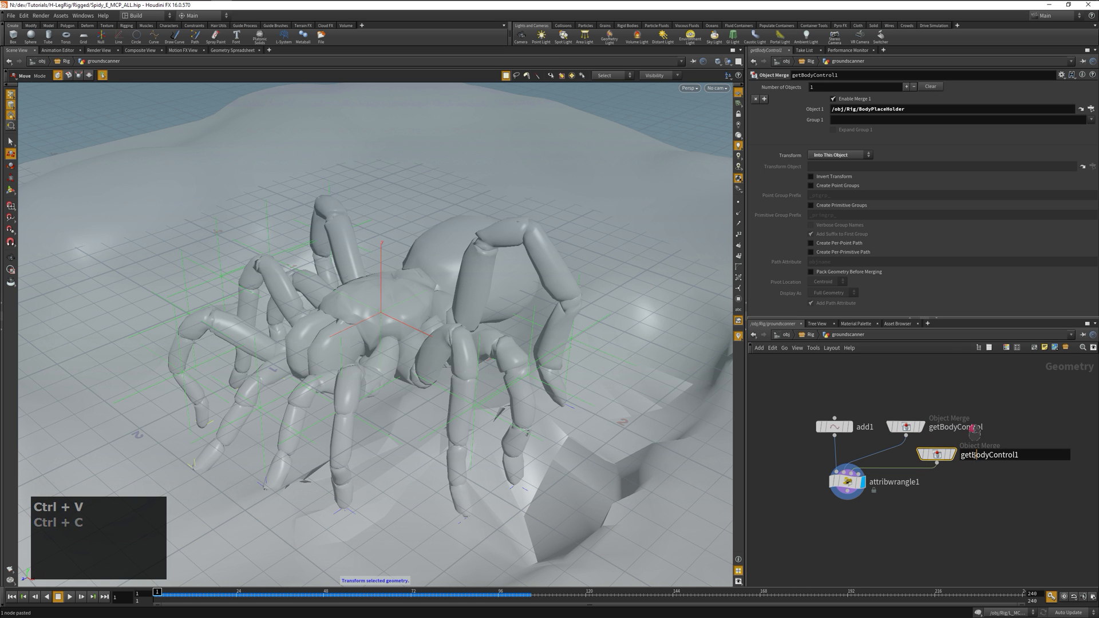
key("shift+End")
type("World")
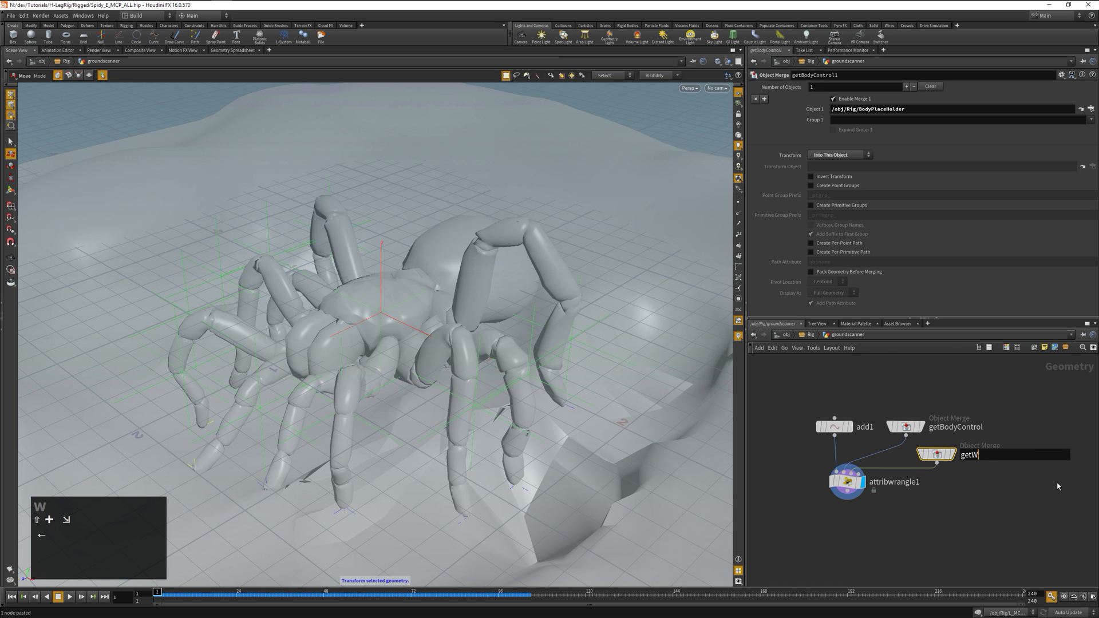
key("Return")
Step: Set the source object of getWorld to the terrain node /obj/WORLD/grid1/sculpt1
scroll(1058, 487, "up", 1)
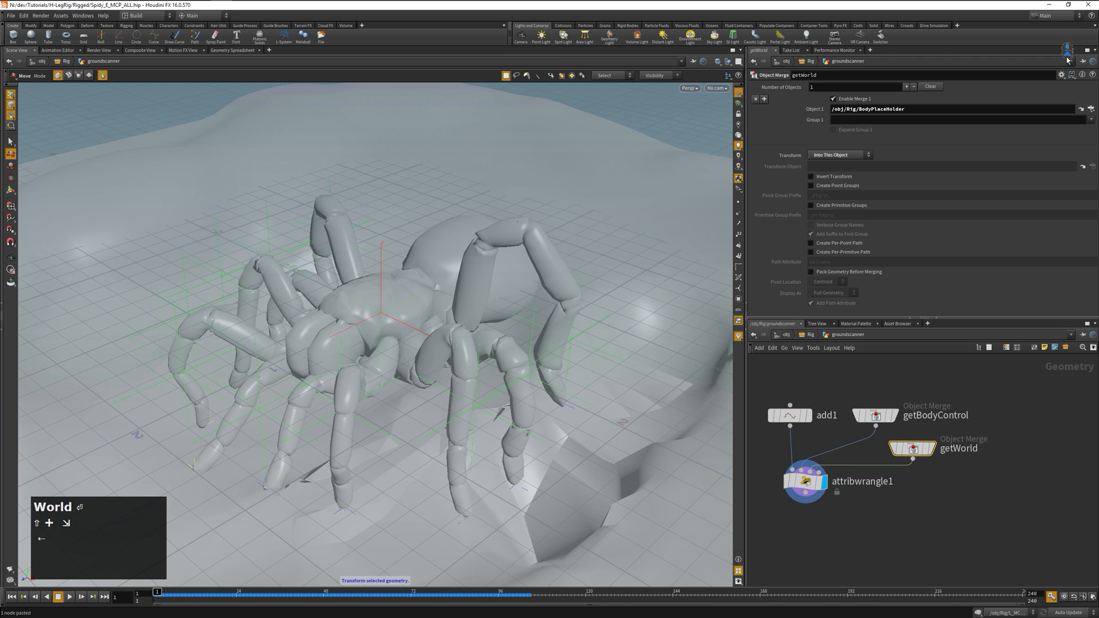
left_click(1090, 109)
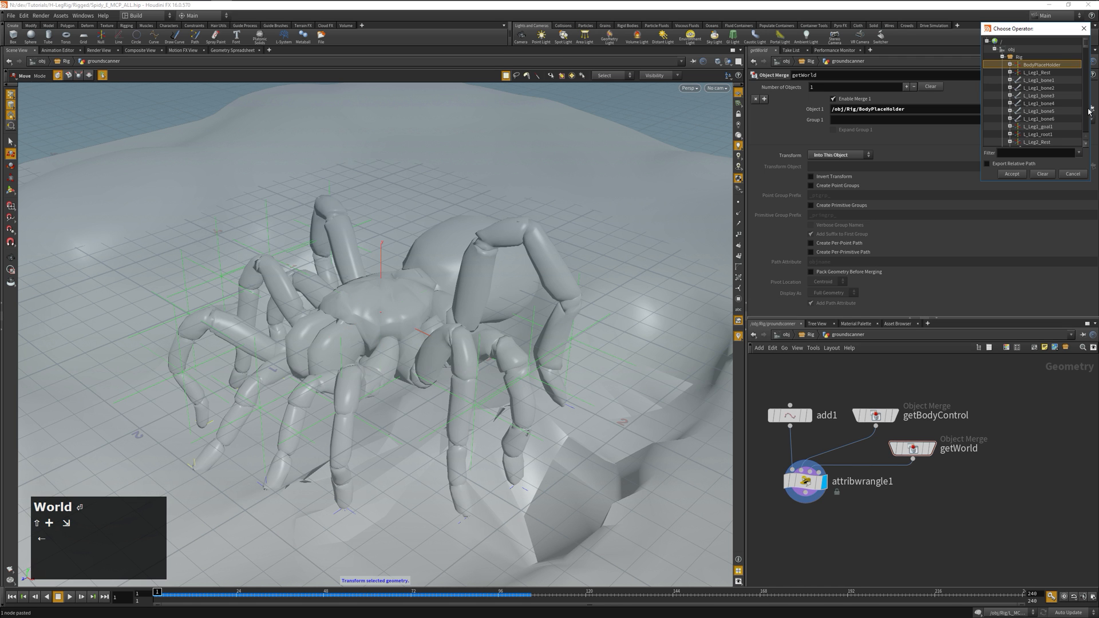
left_click(1003, 56)
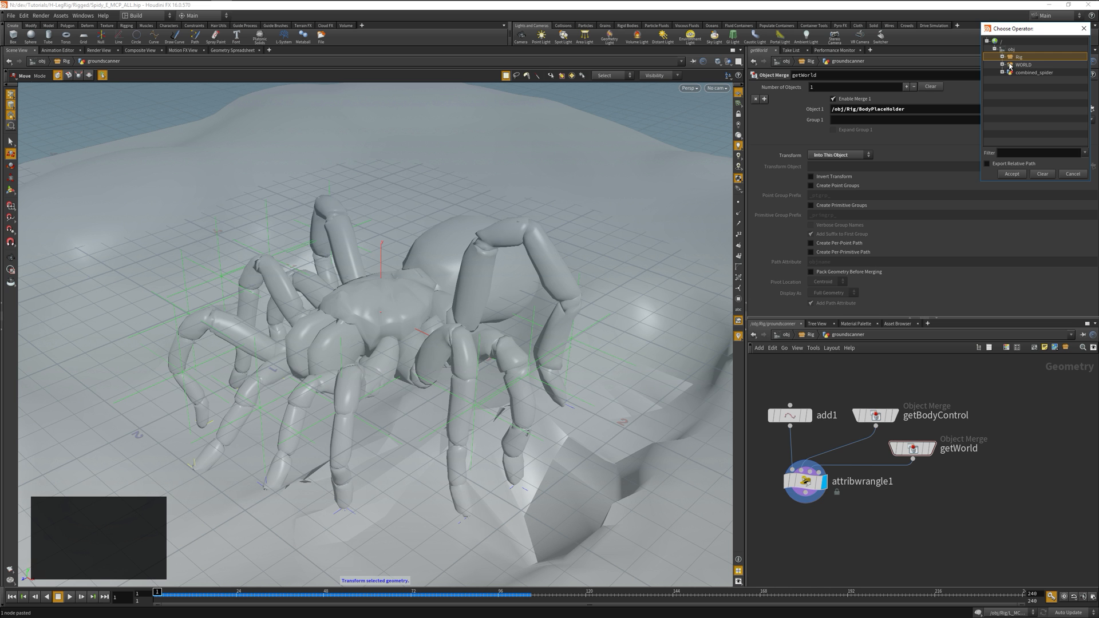
left_click(1002, 65)
left_click(1010, 80)
double_click(1038, 96)
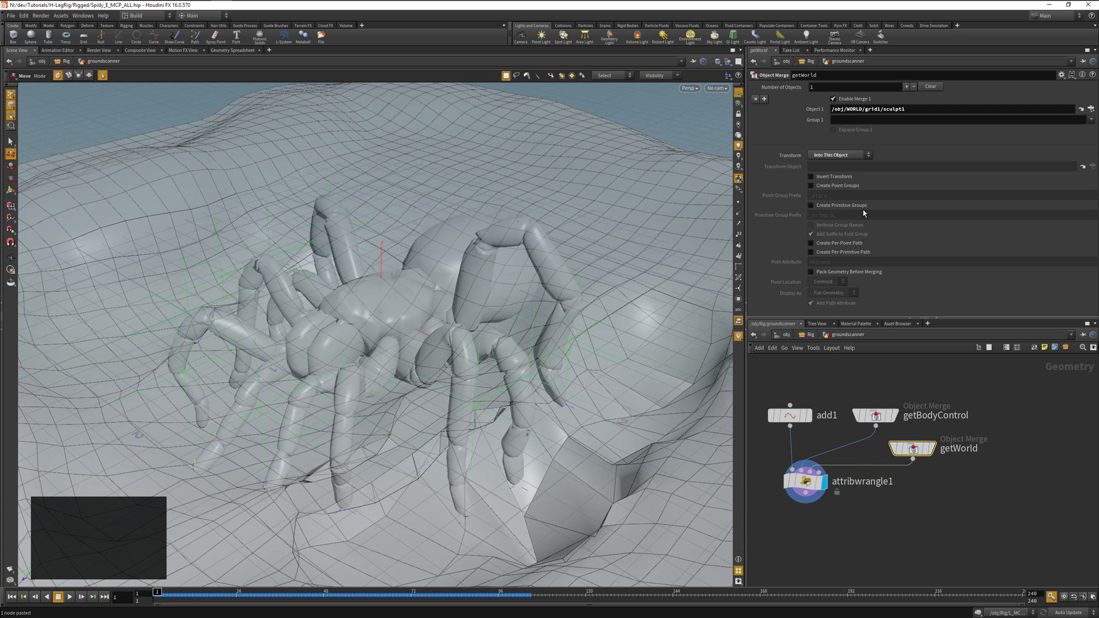
Step: In the wrangle, declare commented variables int prim,success, vector groundposition and float uv,uh, plus vector up={0.0,1.0,0.0}
left_click(806, 482)
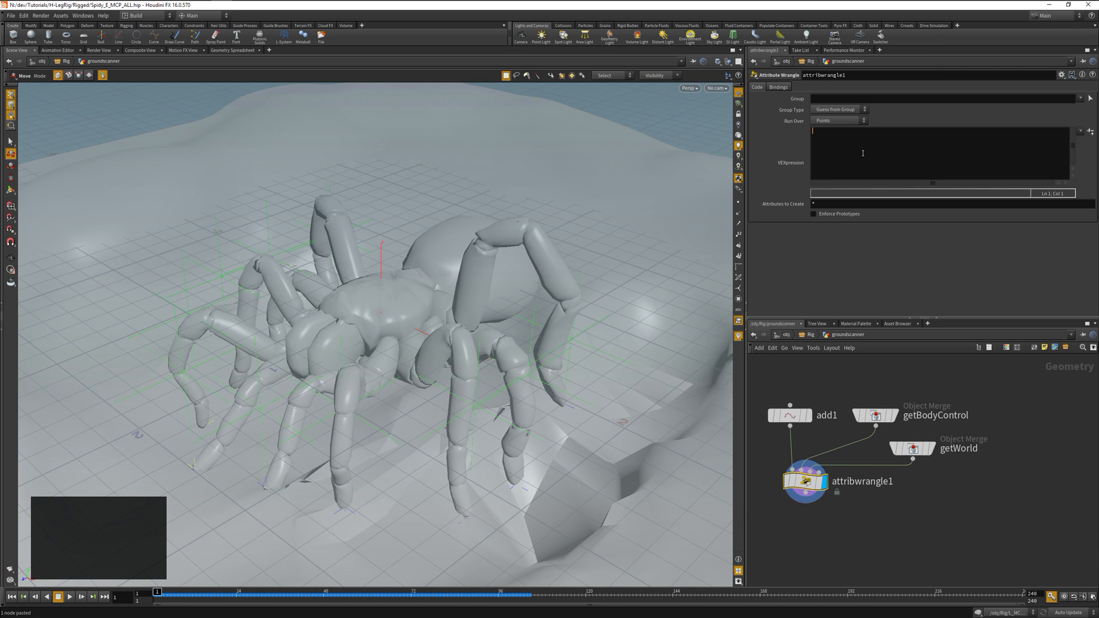
type("int prim,success")
type("; // prim =")
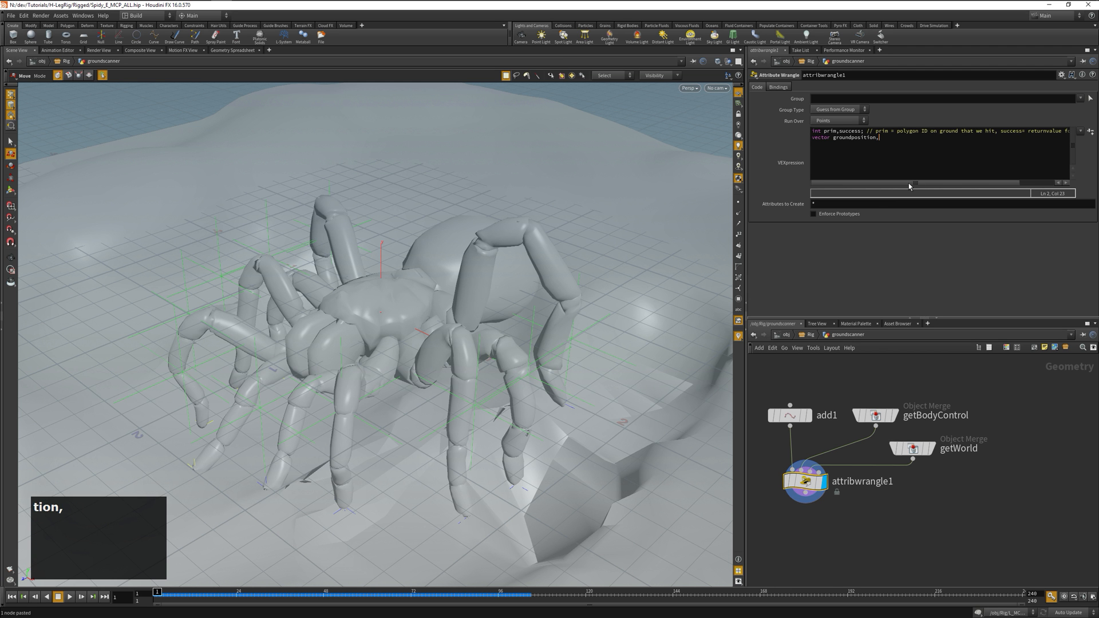
type("bodyposition")
key("ctrl+BackSpace")
key("BackSpace")
type("; // position on ground that the ray intersect hits")
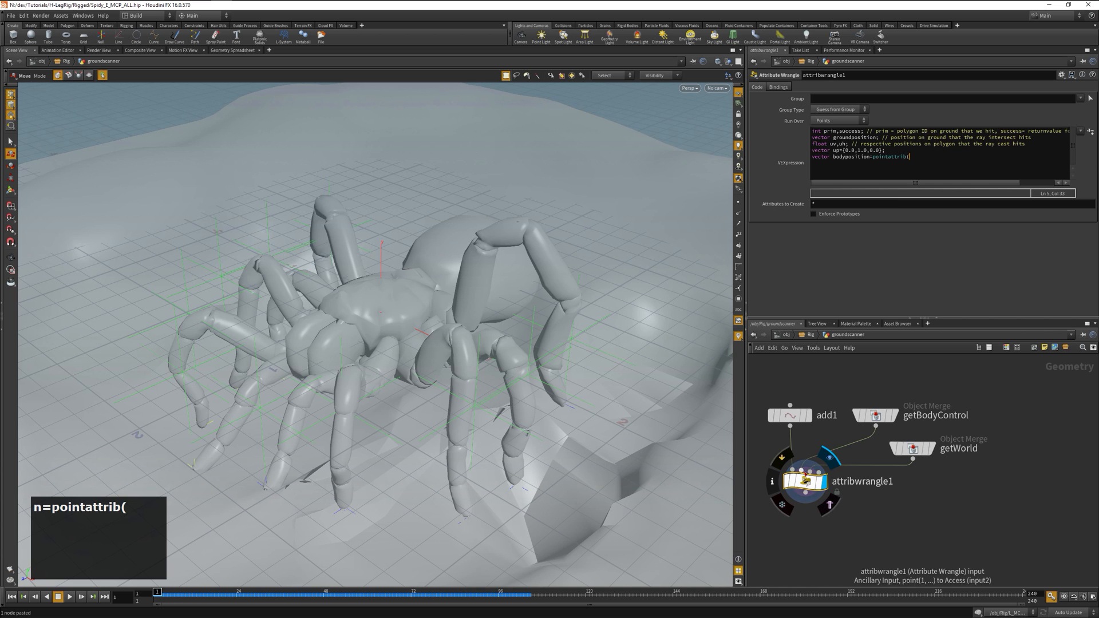
Step: Complete the body position line as vector bodyposition=pointattrib(1,"P",0,success); with the comment "body position in worldspace"
type("1,\"P\",0,success); // body position in worldspace")
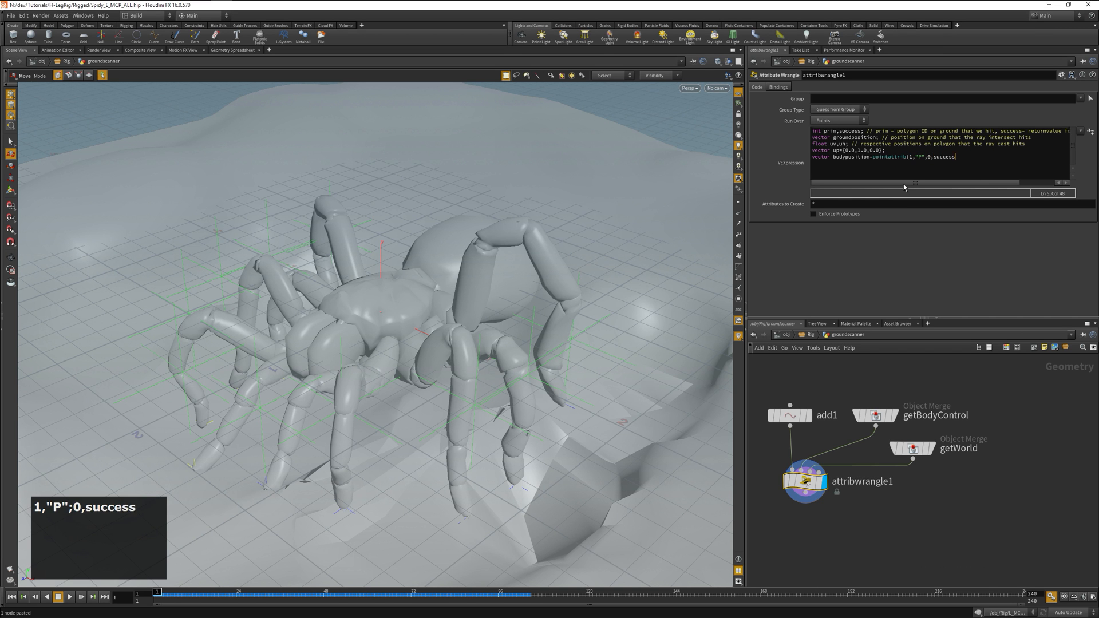
key("Return")
type("vector")
key("shift+Home")
key("Delete")
key("Return")
Step: Add the downward ray cast prim=intersect(2,bodyposition,-10*up,groundposition,uv,uh); to the wrangle code
type("prim=intersect(")
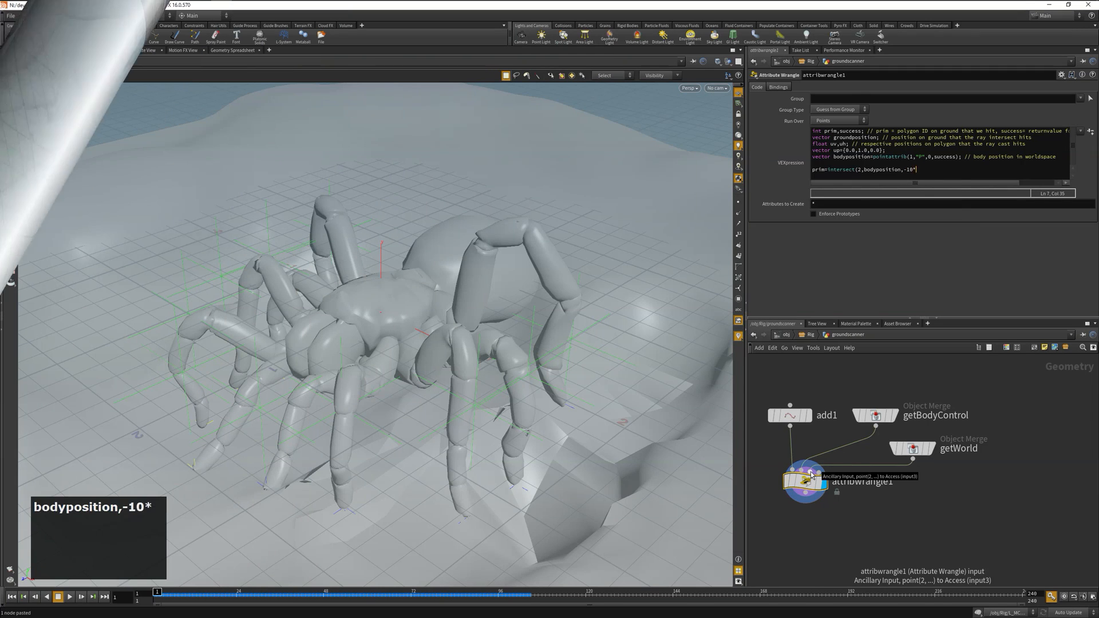
type("up,groundposition,uv,uh);")
key("Return")
key("Return")
Step: Add an if(prim==-1) block commented "we are underground - oops!" that runs prim=intersect(2,bodyposition,10*up,groundposition,uv,uh);
type("if(prim==-1)")
key("Return")
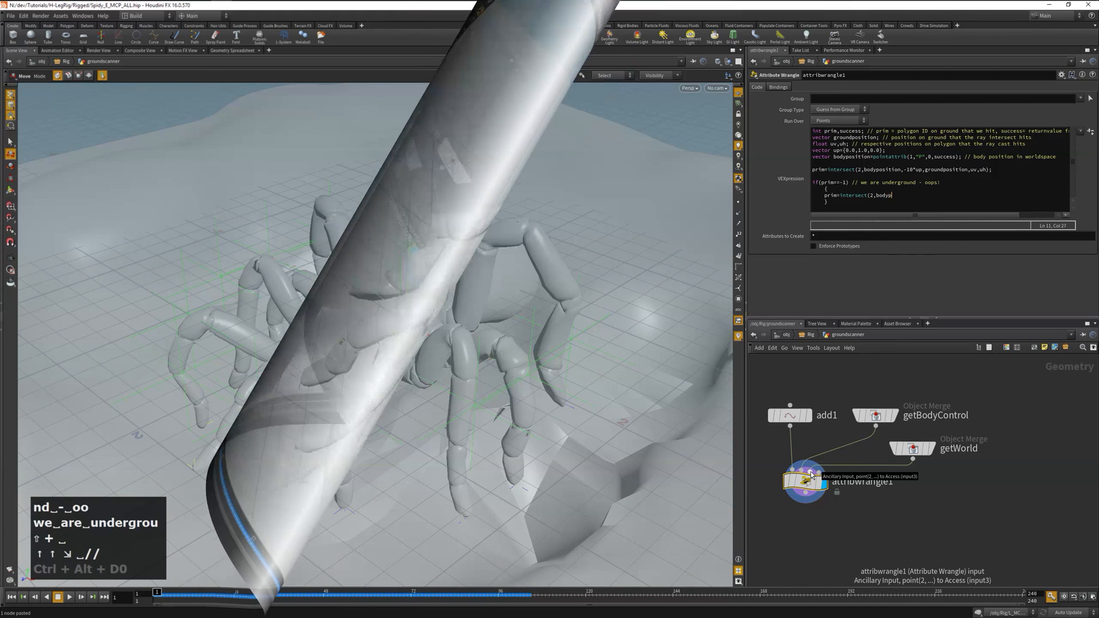
type("ion")
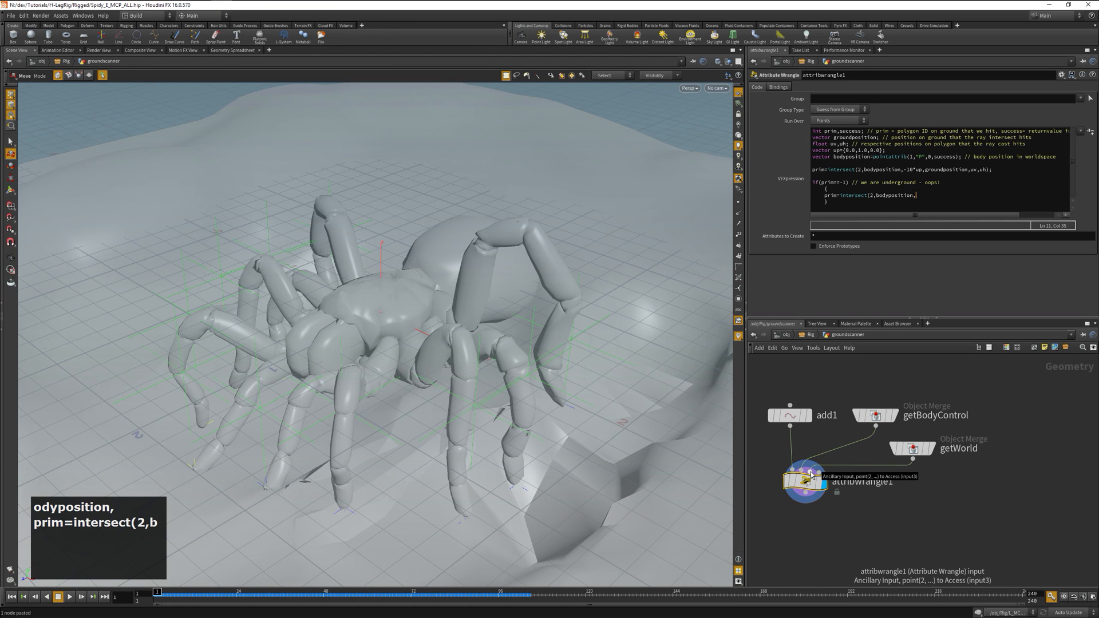
type(",10*up,groun")
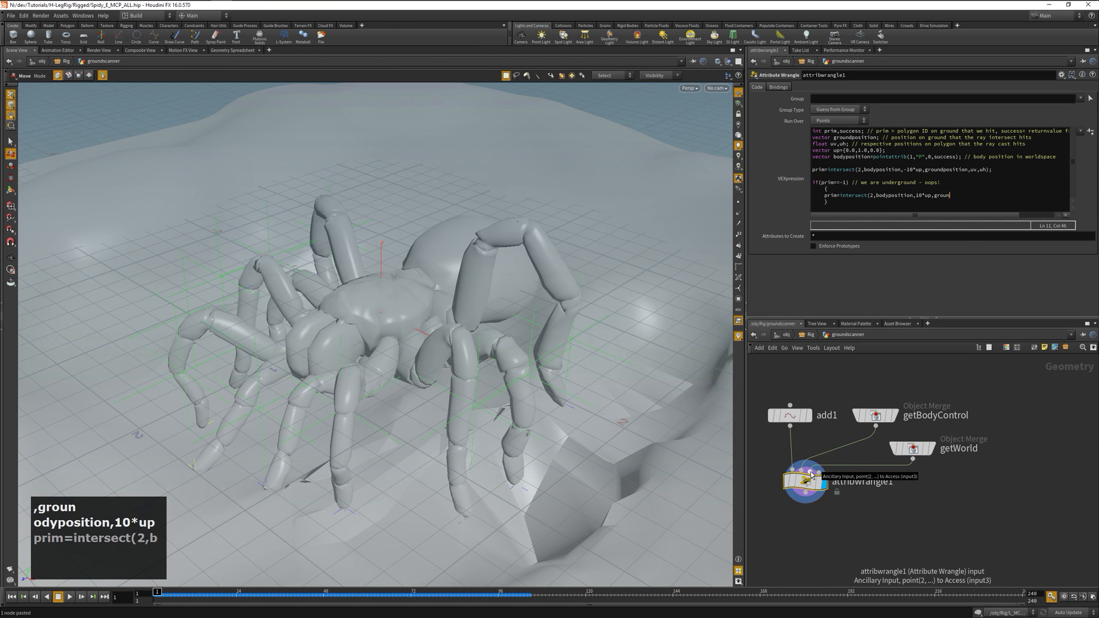
type("dposition,uv,uh);")
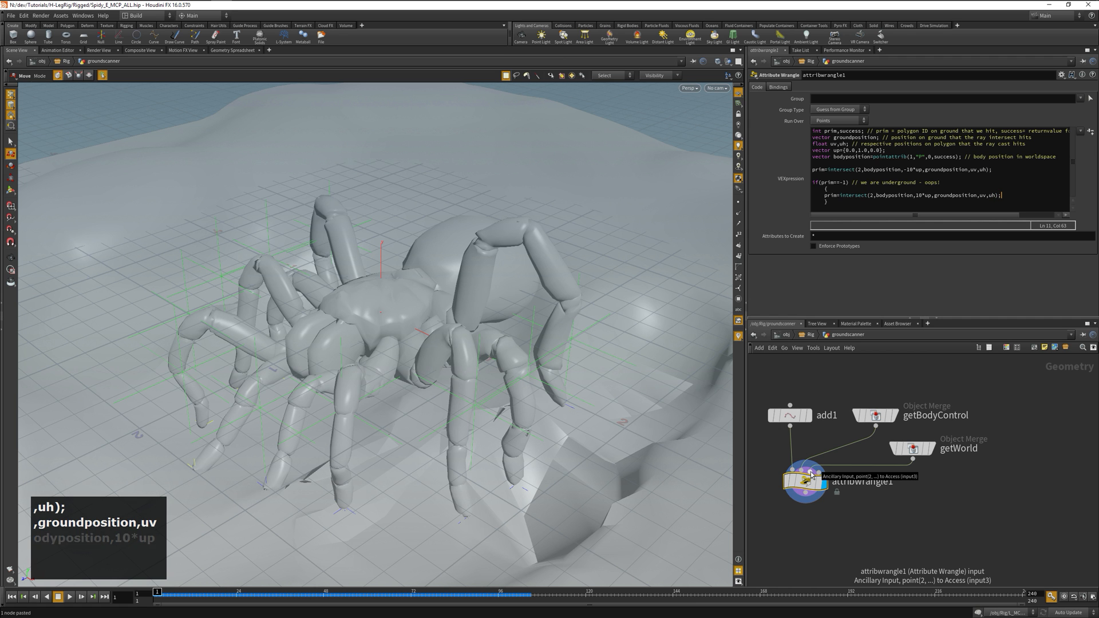
Step: Comment the upward ray cast with "we just EXPECT this to work. PERIOD:" and start a fresh unindented line below the if block
type(" // ")
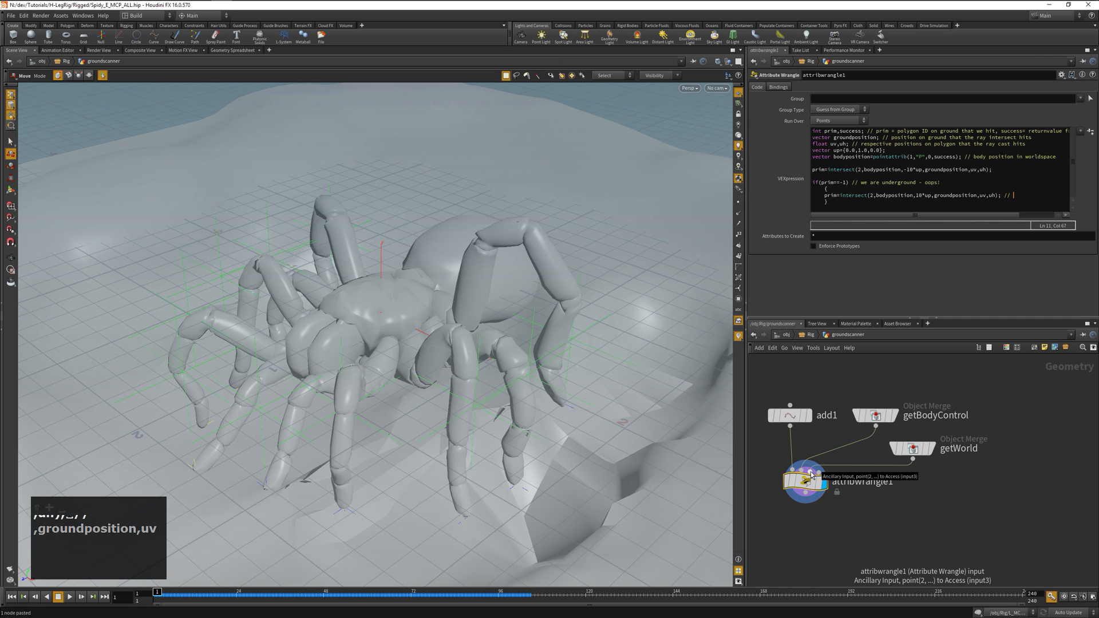
type("we just EXPECT this to work. Per")
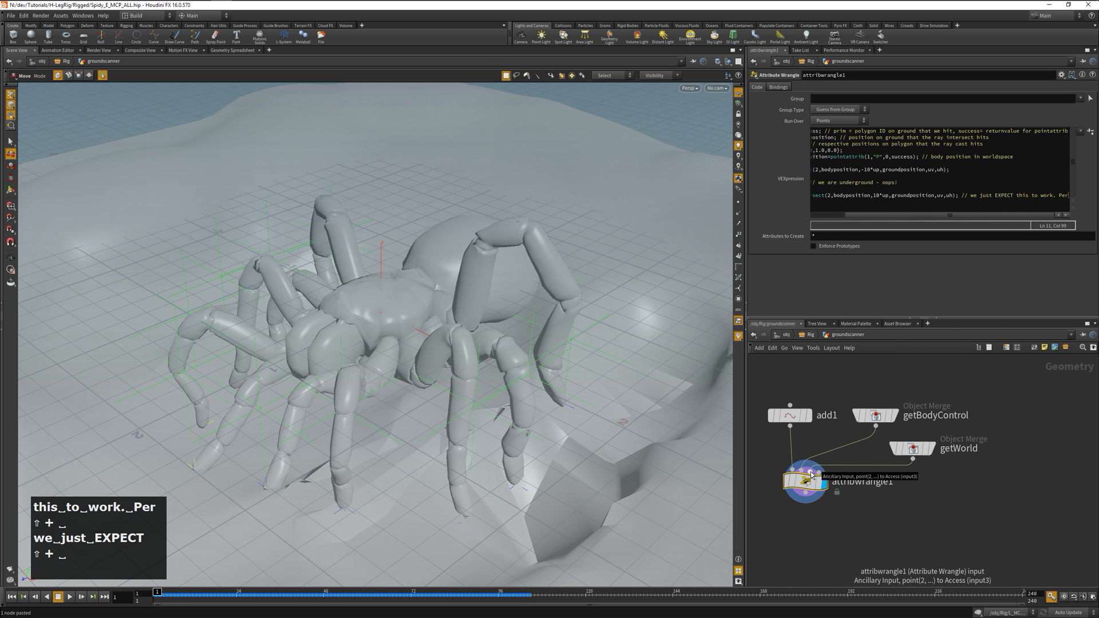
type("diod.")
key("ctrl+shift+Left")
type("P")
key("ctrl+shift+Left")
type("PERIOD:")
key("Down")
key("Right")
key("Return")
key("shift+Home")
key("Return")
key("BackSpace")
key("BackSpace")
key("BackSpace")
key("BackSpace")
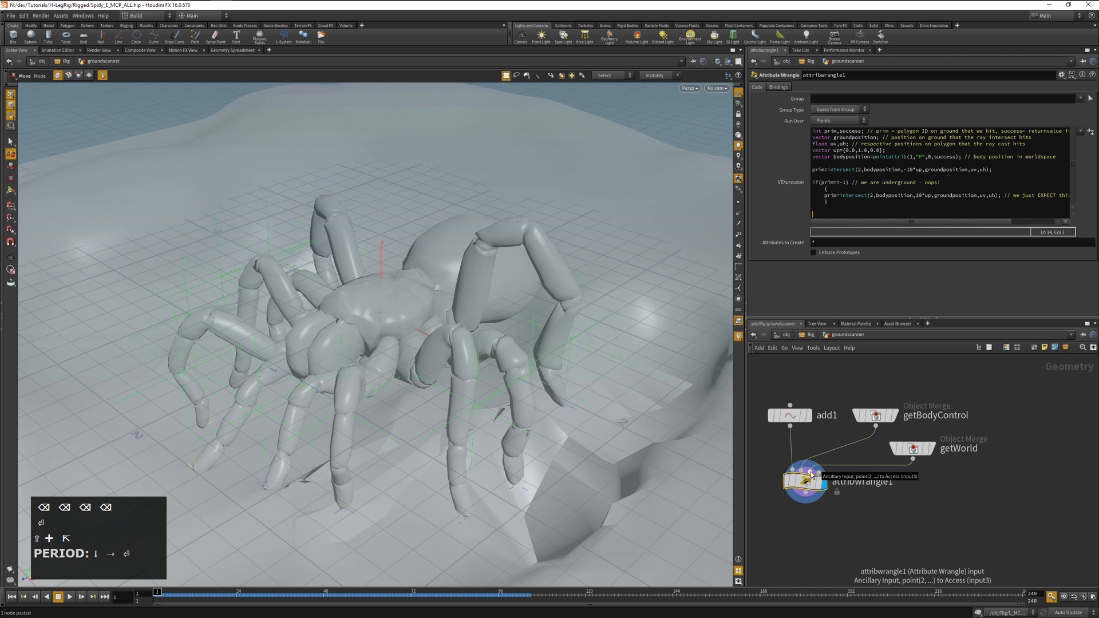
Step: Add the line v@P=groundposition; with the comment "store ray cast hit in point's position" to the end of the wrangle code
type("v@P")
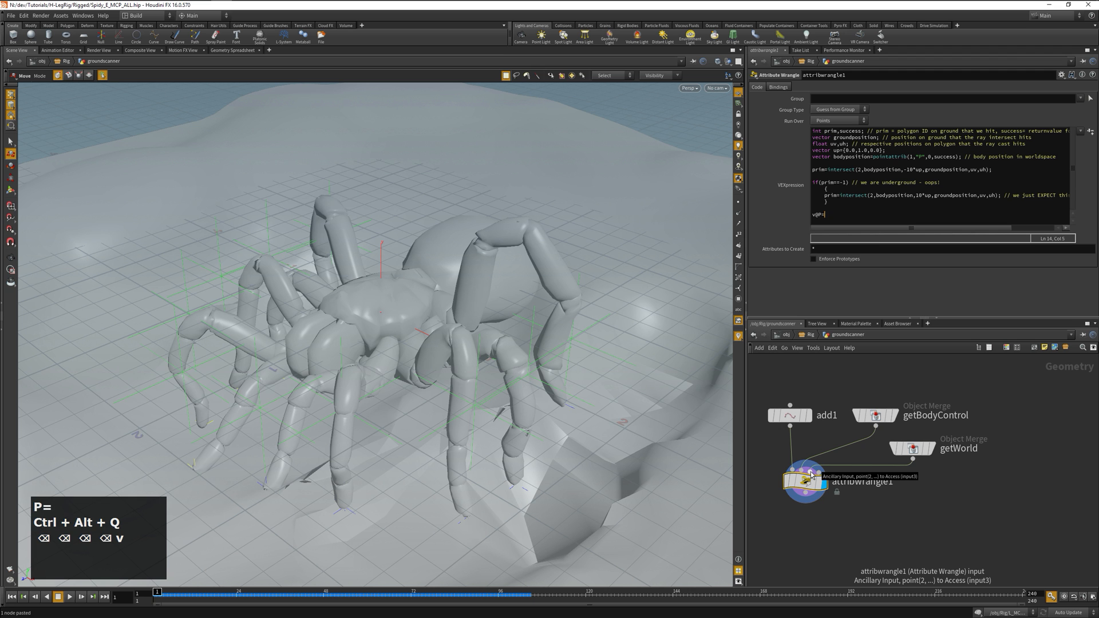
type("=groundposition;")
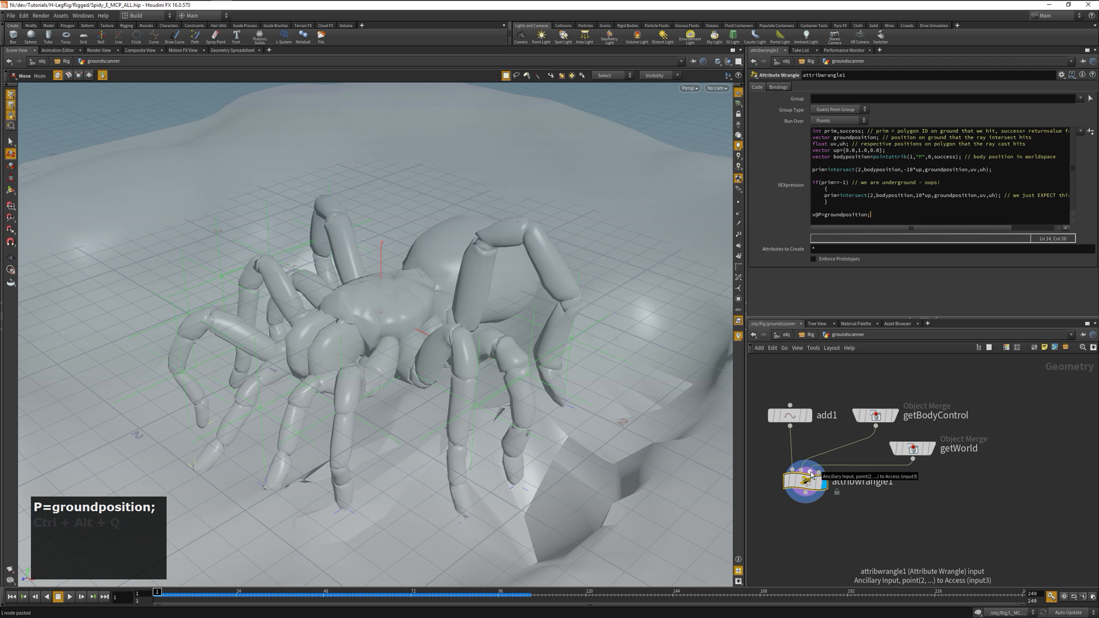
type(" // store ra")
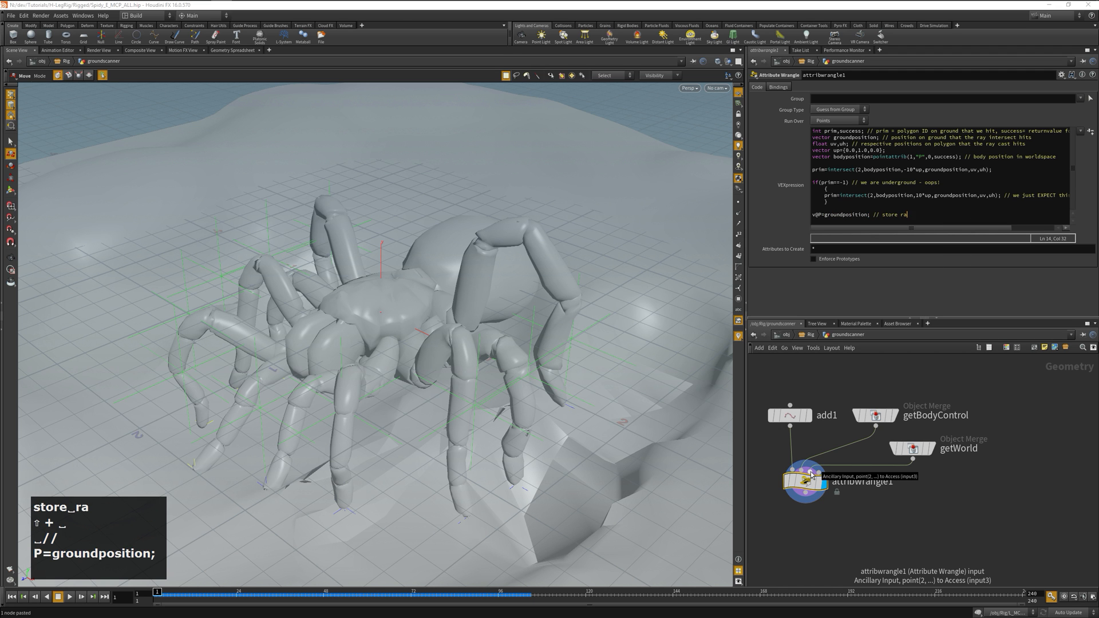
type("y cast hit in p")
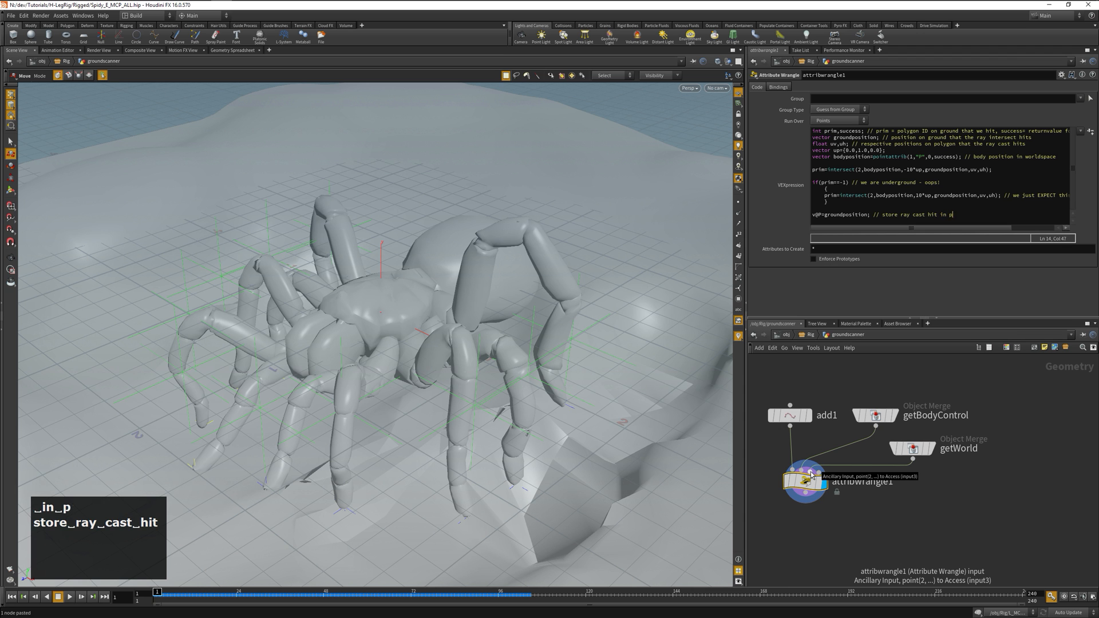
type("oint's position")
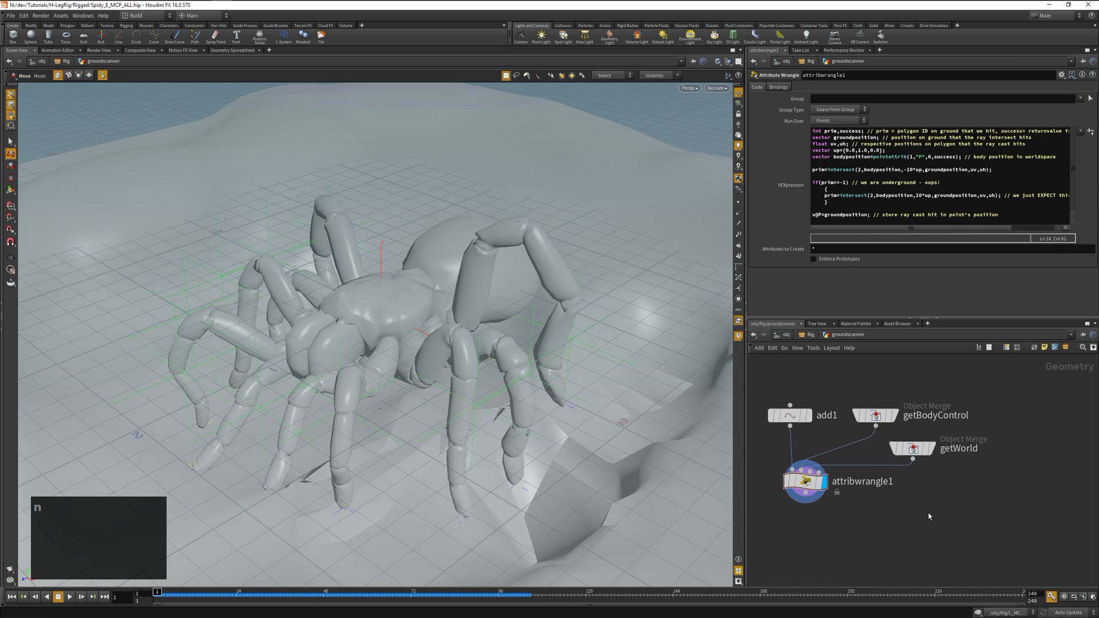
Step: Rename the attribute wrangle node to getPointPos and return to the Rig network
double_click(863, 482)
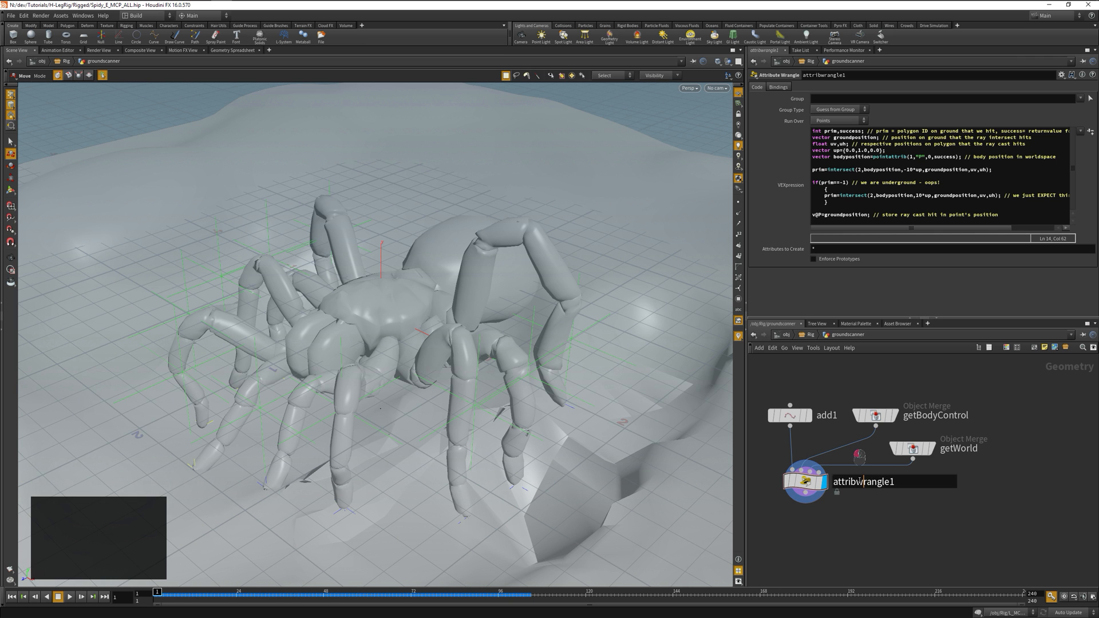
key("ctrl+a")
type("getPoin")
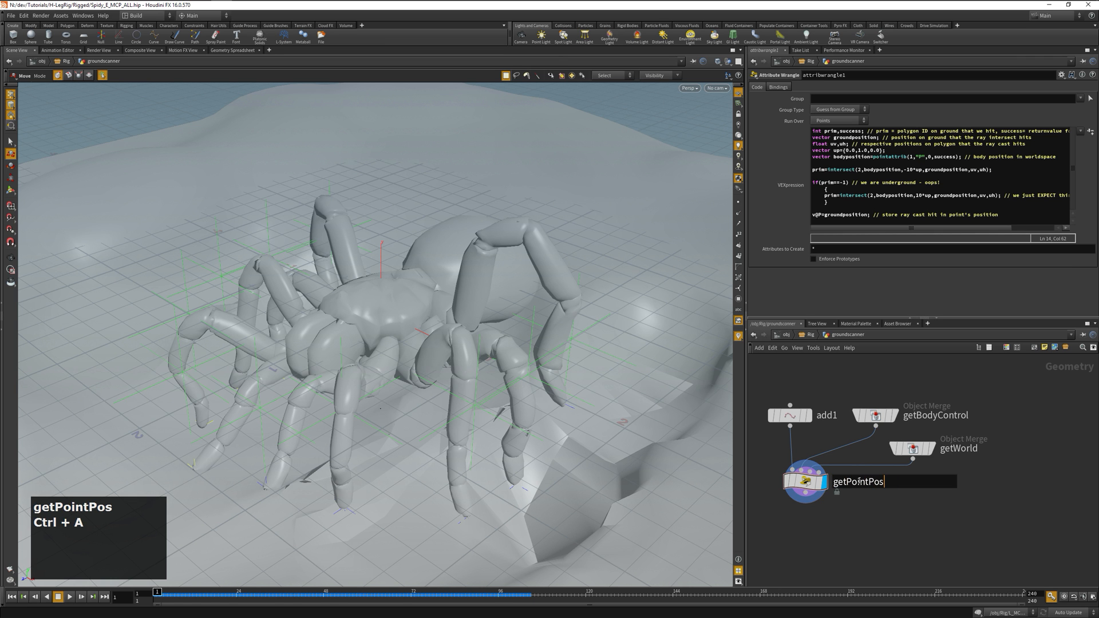
key("Return")
key("u")
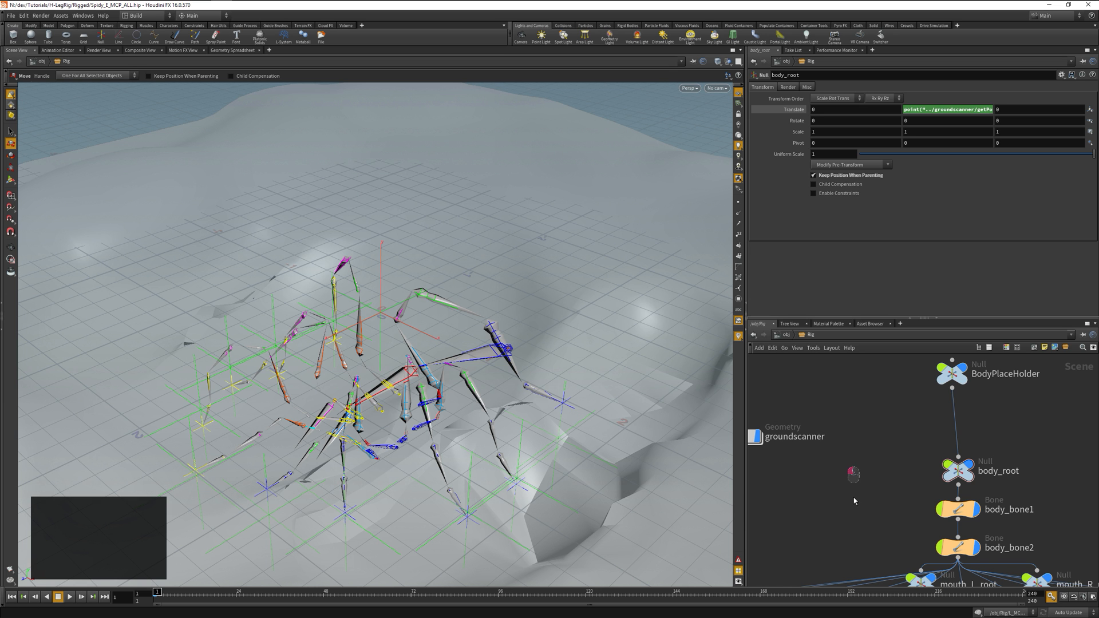
Step: Return to the object level, play the spider's walk across the whole terrain and rewind to the first frame
key("u")
scroll(486, 387, "down", 5)
left_click_drag(487, 387, 487, 388, "alt")
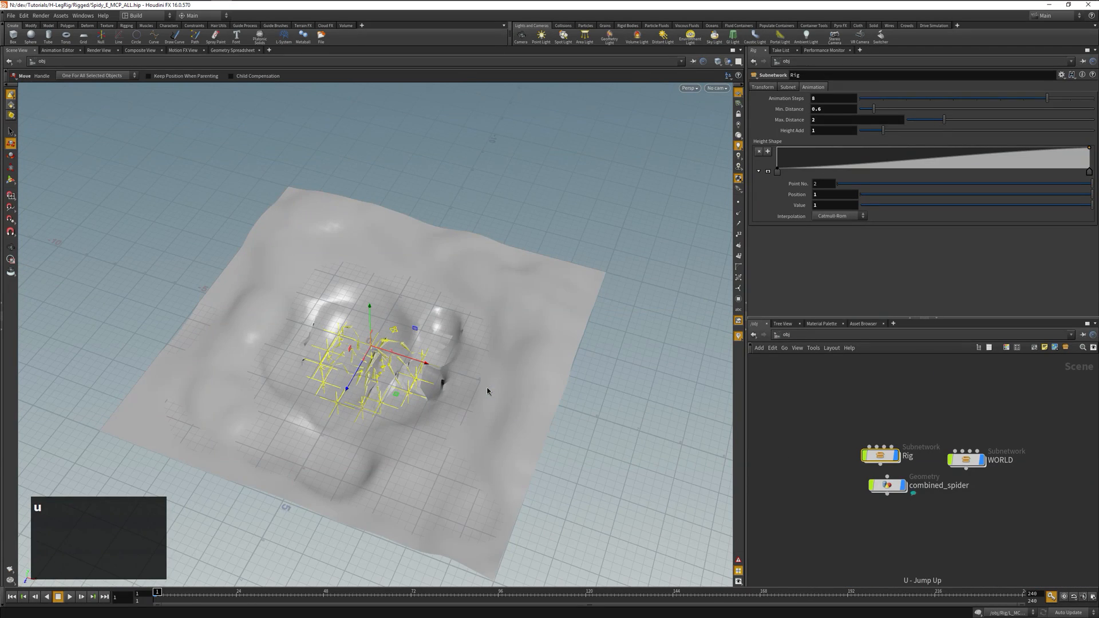
key("space+a")
left_click_drag(488, 388, 723, 457, "alt")
left_click(70, 596)
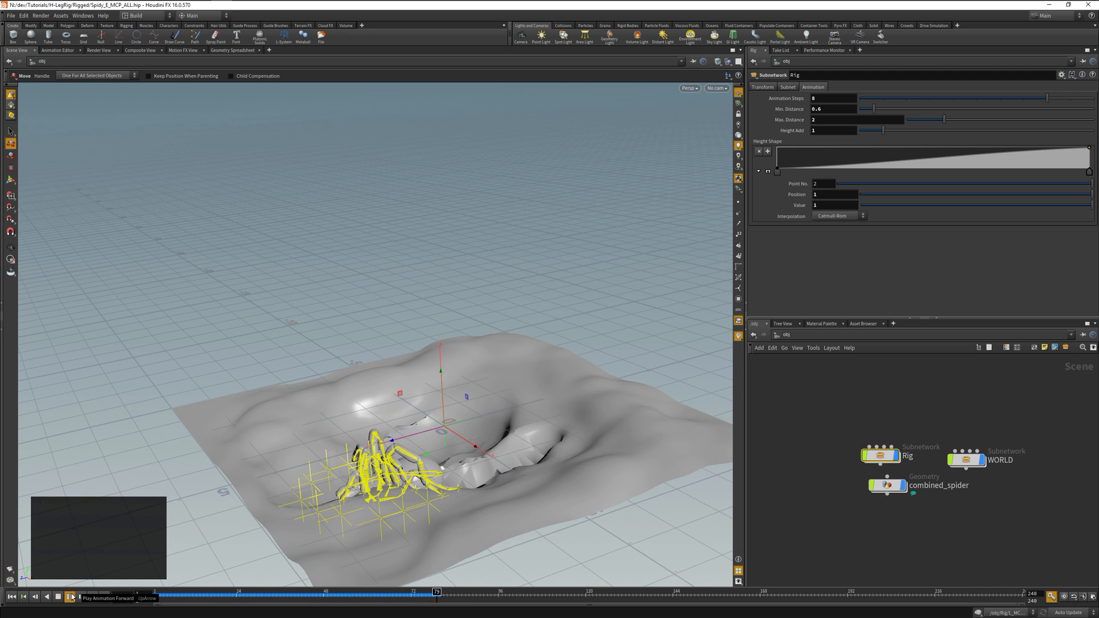
left_click(71, 597)
left_click(12, 596)
Step: Edit the Rig subnetwork's parameter interface and add a float parameter to the Animation folder
left_click(887, 487)
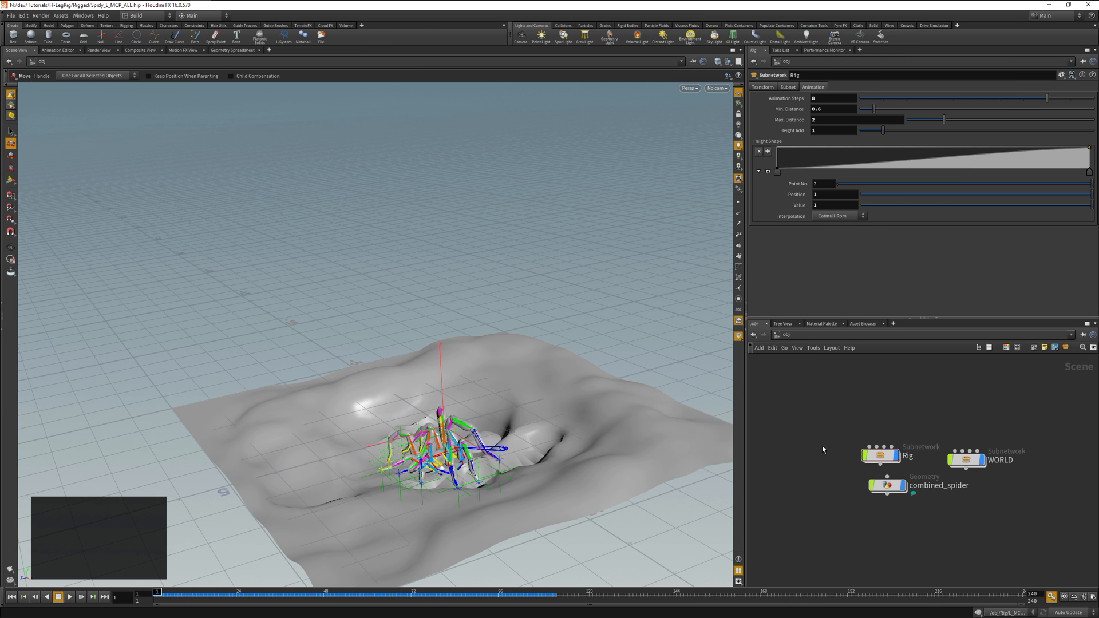
left_click(881, 456)
right_click(884, 457)
mouse_move(945, 493)
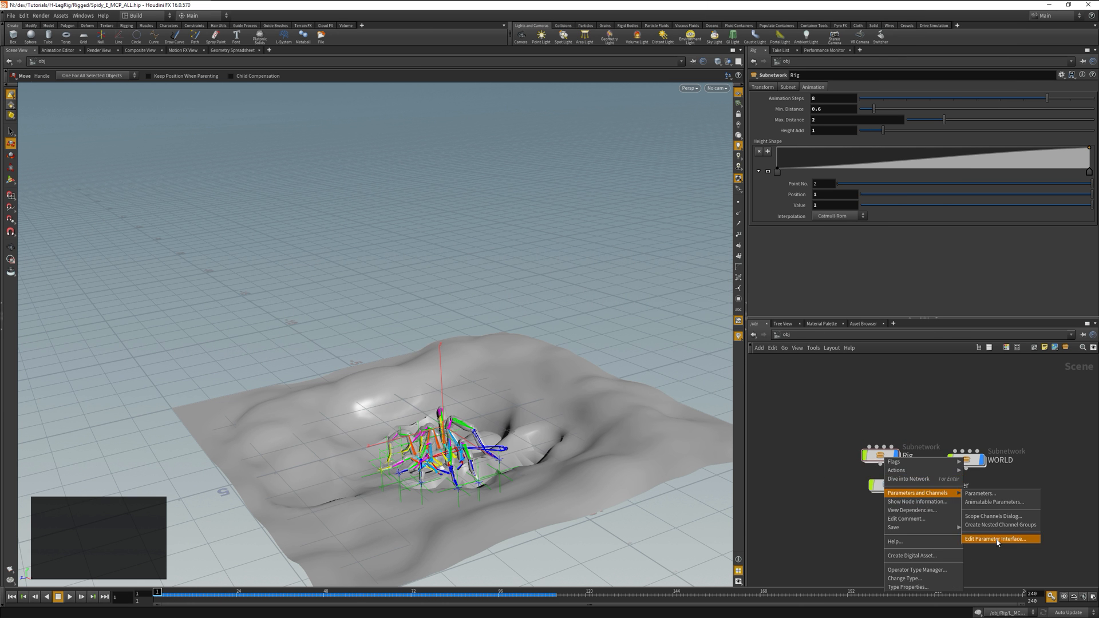
left_click(998, 539)
left_click(814, 533)
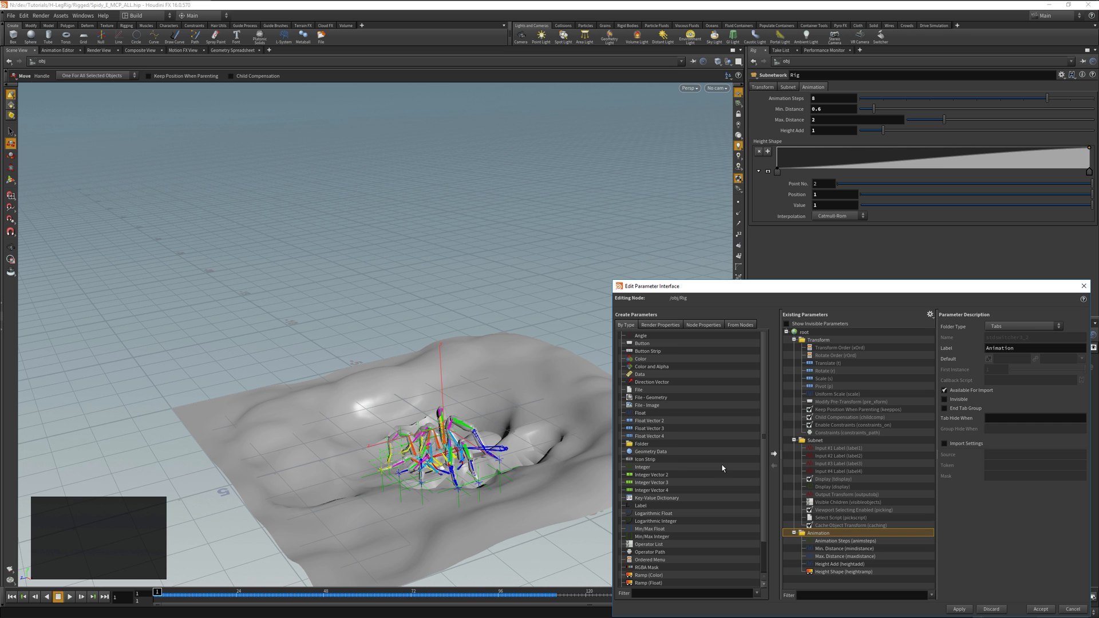
left_click_drag(756, 490, 820, 540)
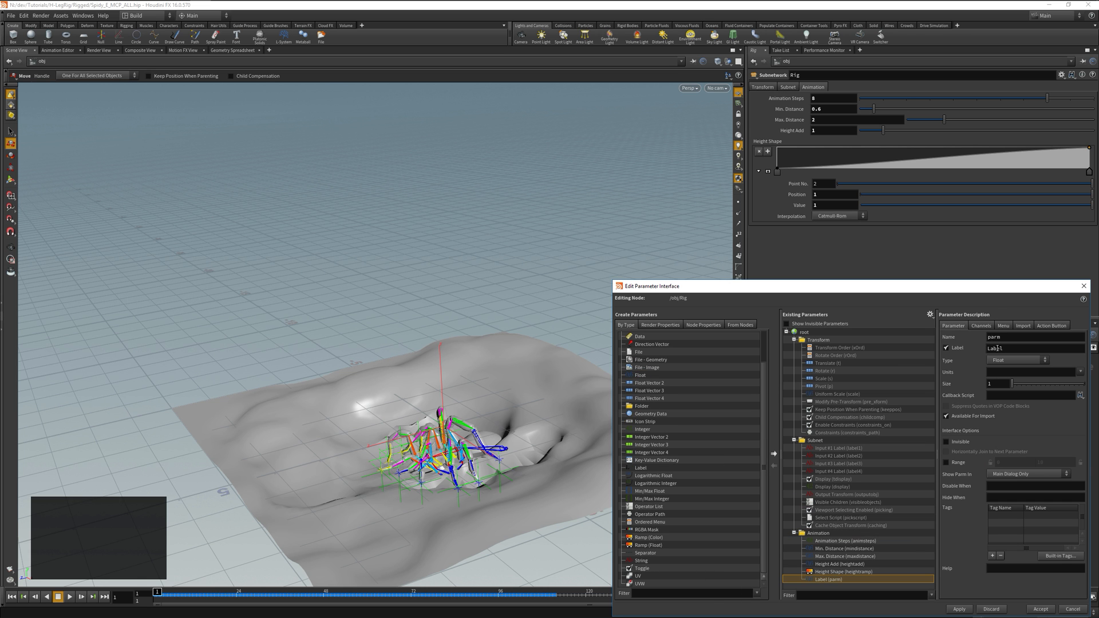
Step: Name the new float parameter bodyyoffset, label it "Y-Position above ground" and place it directly below Height Add
type("bodyyoffset")
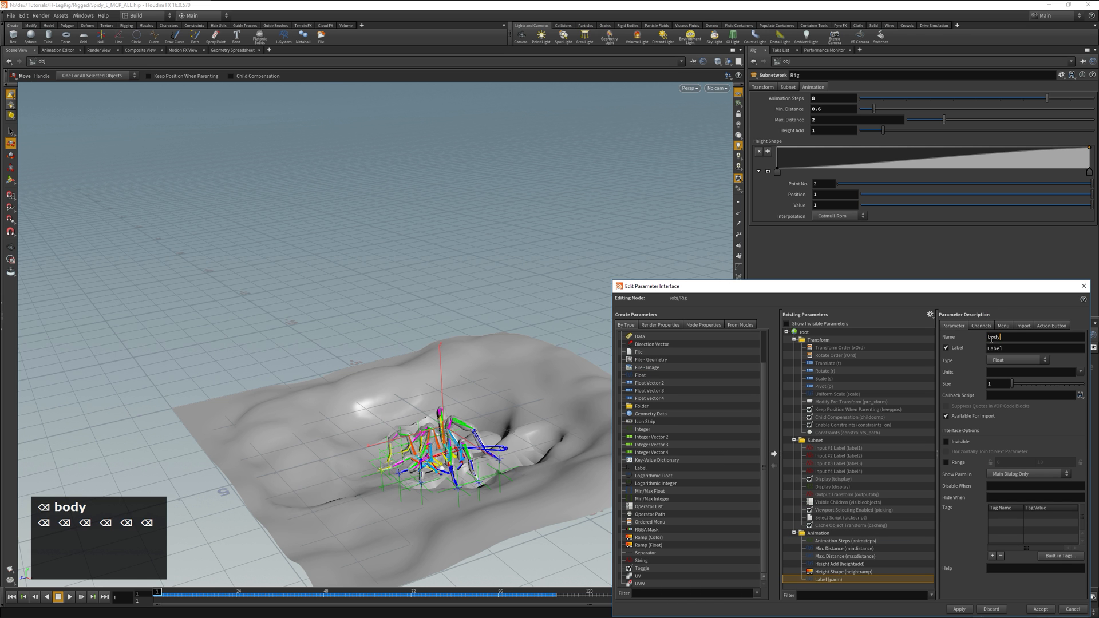
key("ctrl+c")
key("Tab")
type("Y-Position above ground")
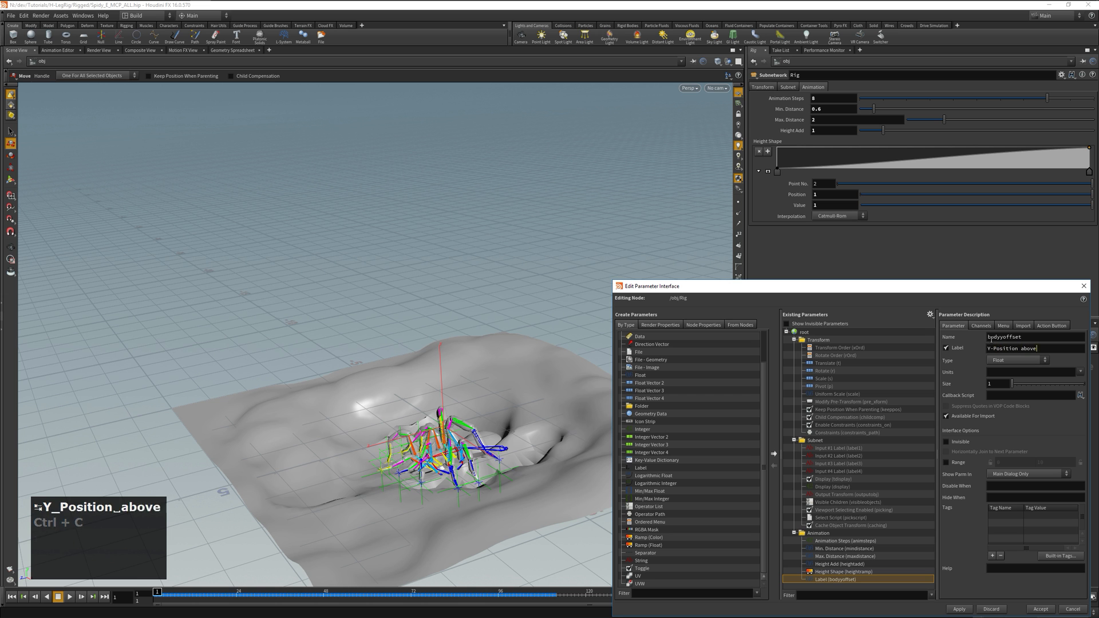
key("Return")
mouse_move(843, 580)
left_mouse_down()
mouse_move(837, 549)
mouse_move(840, 568)
left_mouse_up()
left_click(1040, 608)
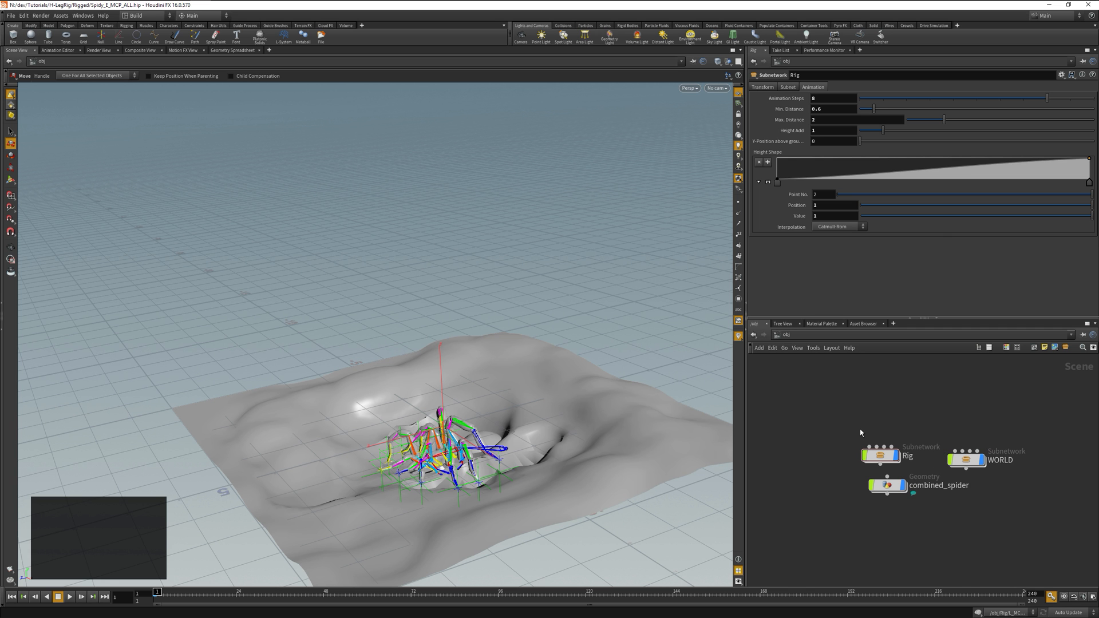
Step: Copy Rig's Y-Position above ground parameter and paste it as a relative reference in body_root's Translate Y, cutting out the existing point expression
key("u")
right_click(810, 142)
left_click(848, 177)
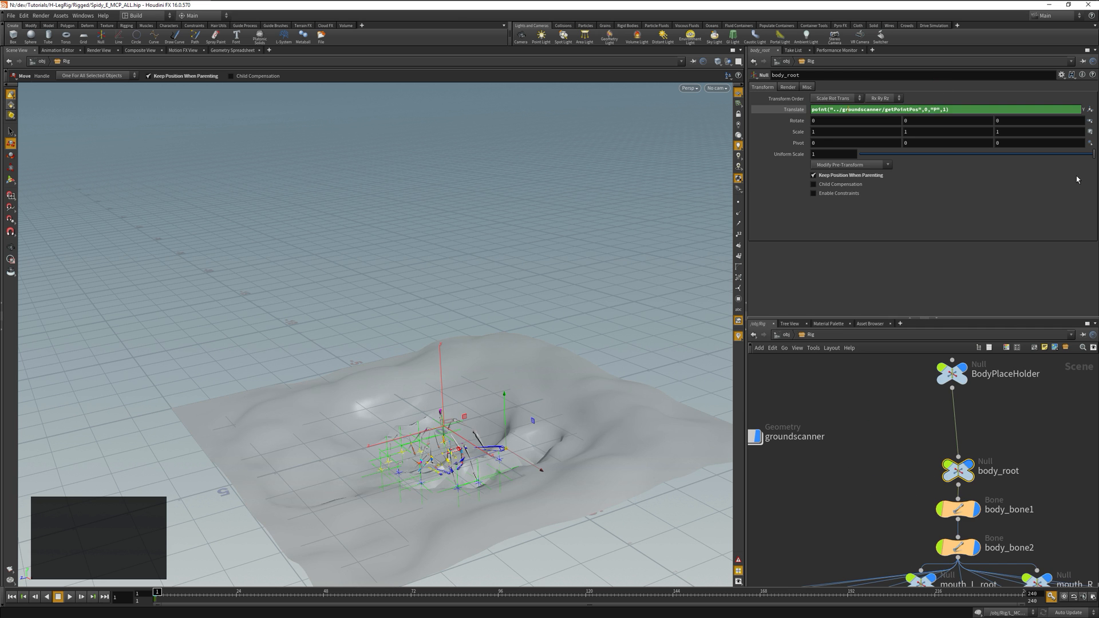
key("Home")
key("shift+End")
key("ctrl+x")
right_click(843, 110)
left_click(885, 175)
Step: Put point("../groundscanner/getPointPos",0,"P",1)+ in front of the offset reference in body_root's Translate Y
key("Home")
type("+")
key("Home")
key("ctrl+v")
key("Return")
Step: Set the default of Rig's Y-Position above ground parameter to .66 in the parameter interface
key("u")
right_click(877, 456)
left_click(993, 515)
left_click(980, 328)
left_click(979, 365)
type(".66")
key("Return")
left_click(1030, 610)
Step: Play the spider's walk seen from the front and rewind to the first frame
left_click_drag(458, 343, 481, 346, "alt")
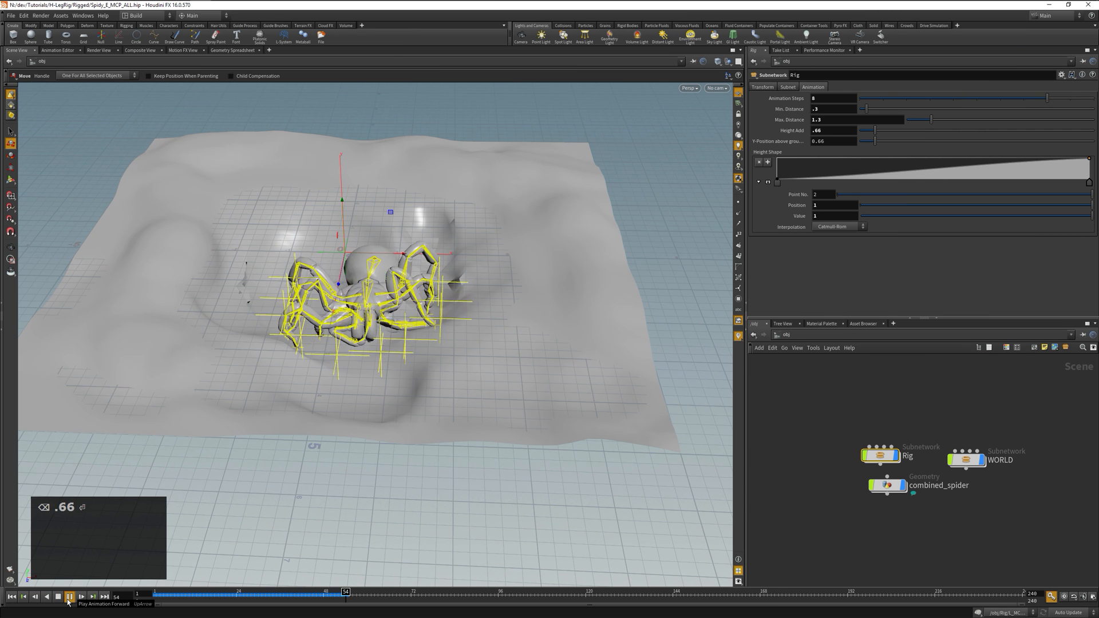
left_click(69, 599)
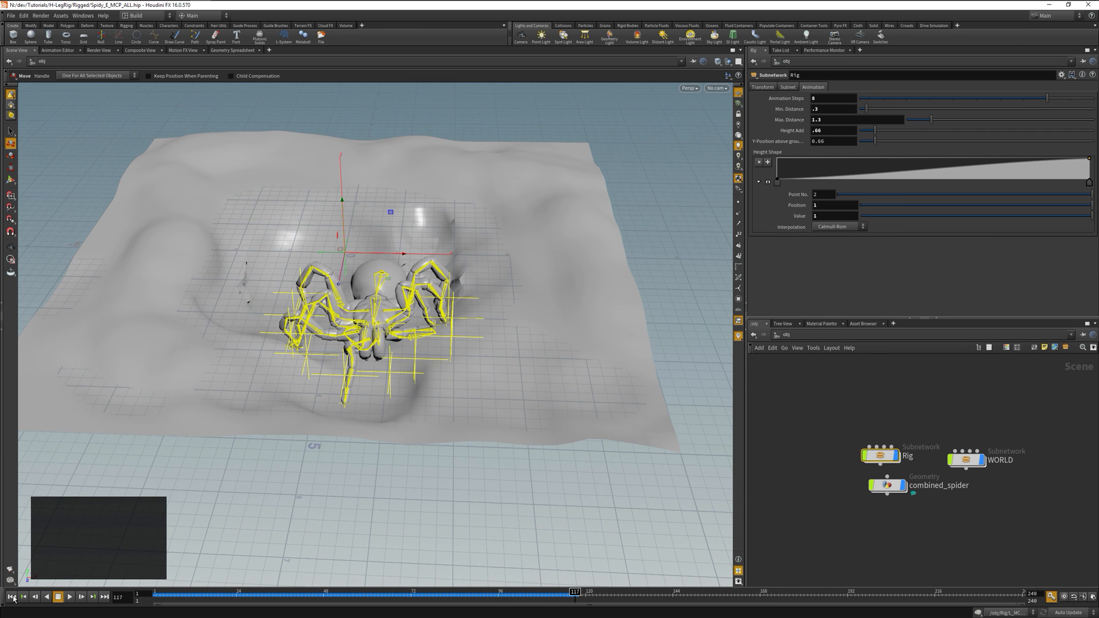
left_click(11, 597)
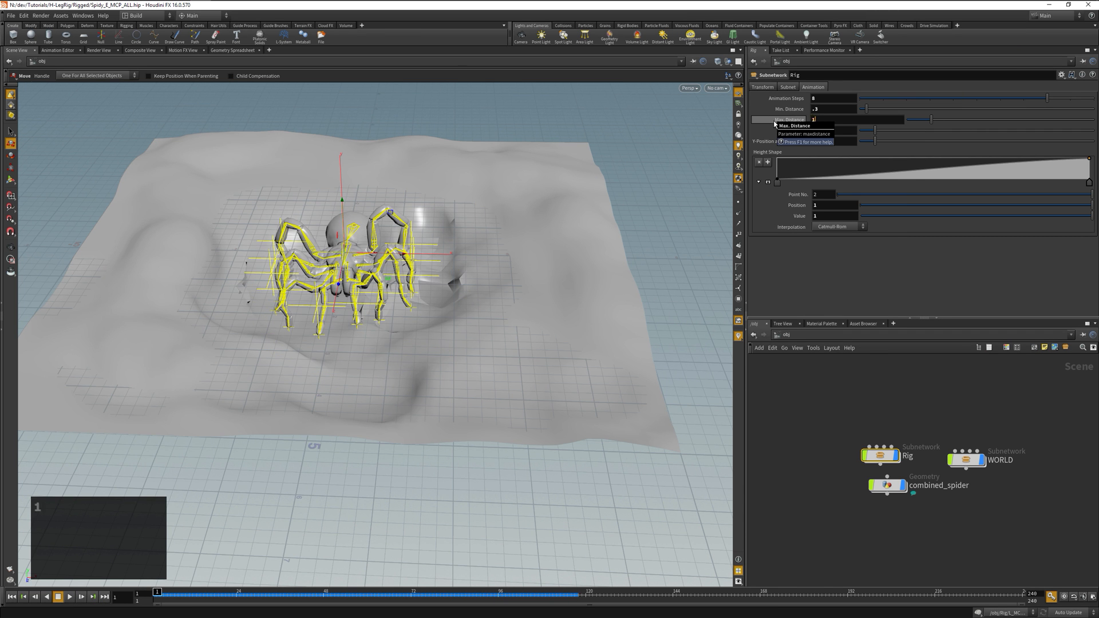
Step: Set Rig's Max. Distance to 1, Animation Steps to 6 and Height Add to 1.2, and play the walk
key("Return")
type("1.2")
key("Return")
left_click(69, 597)
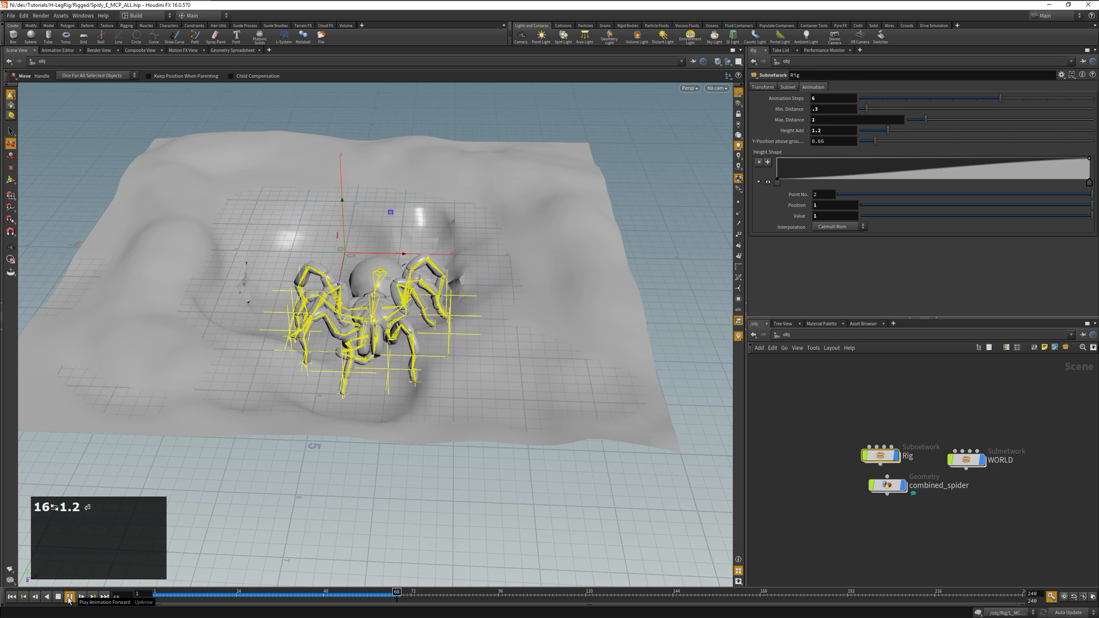
left_click(69, 600)
Step: Set Rig's Max. Distance to 1.2 and Animation Steps to 12, and replay the walk from the first frame
left_click_drag(824, 118, 786, 93)
type("1.2")
key("Tab")
type("12")
key("Tab")
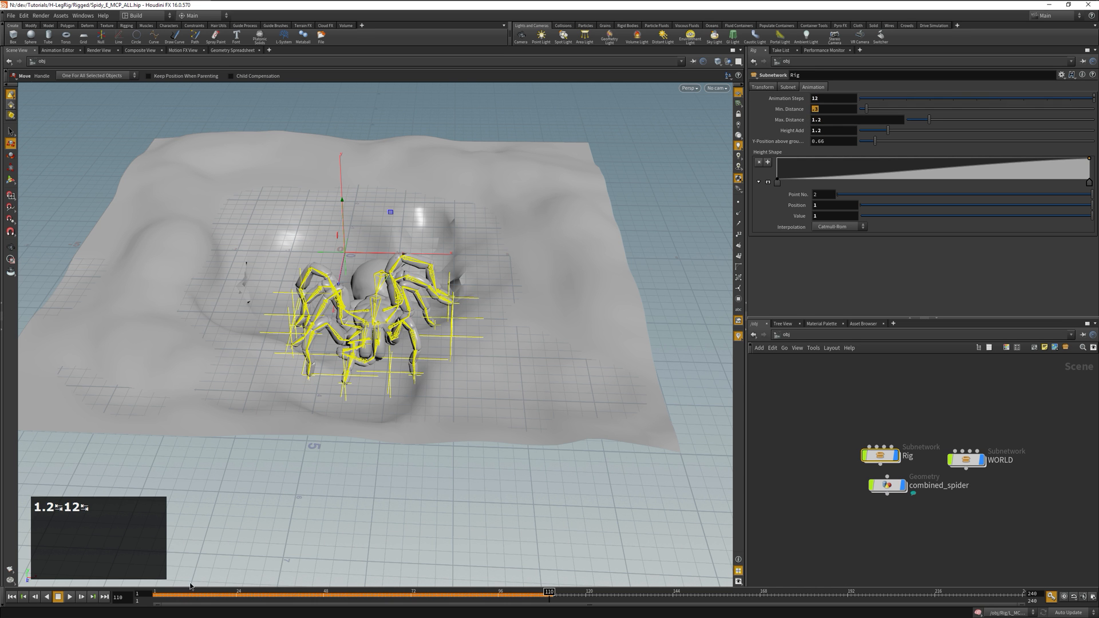
left_click(11, 599)
left_click(69, 598)
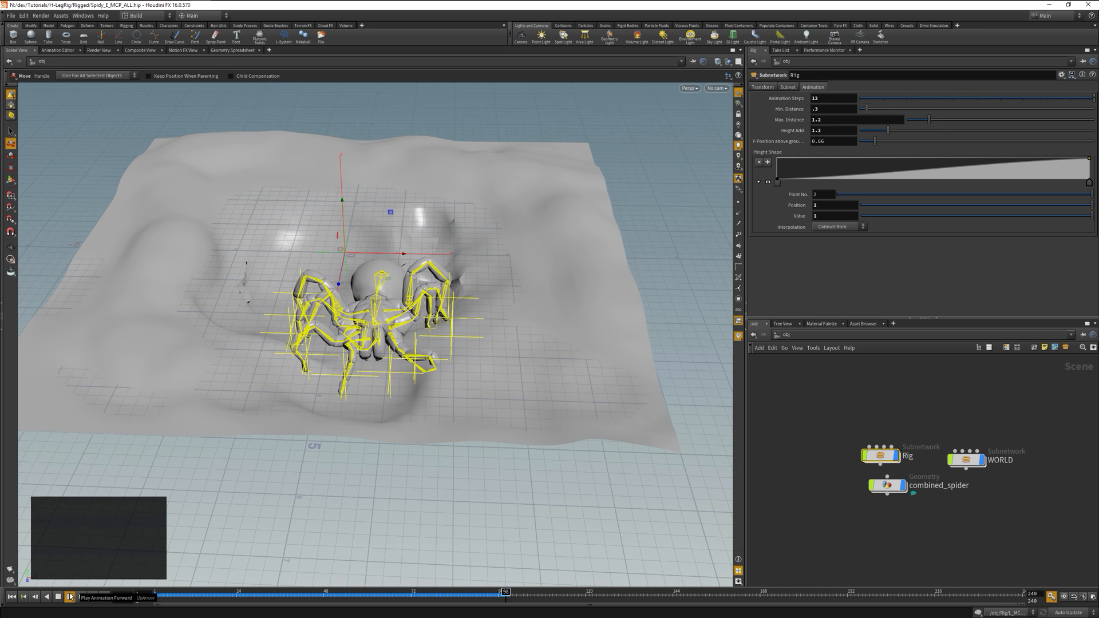
Step: Raise Rig's Max. Distance to about 1.4 and replay the walk from the first frame
key("Return")
left_click(10, 597)
left_click(69, 597)
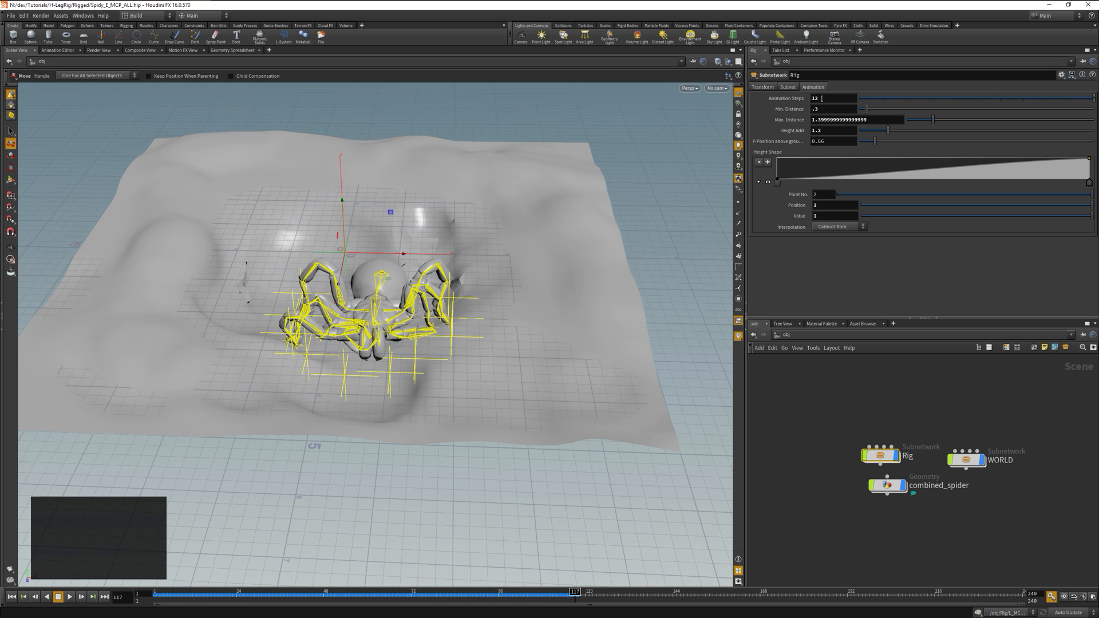
Step: Set Rig's Animation Steps to 5, replay the walk and rewind to the first frame
type("5")
key("Return")
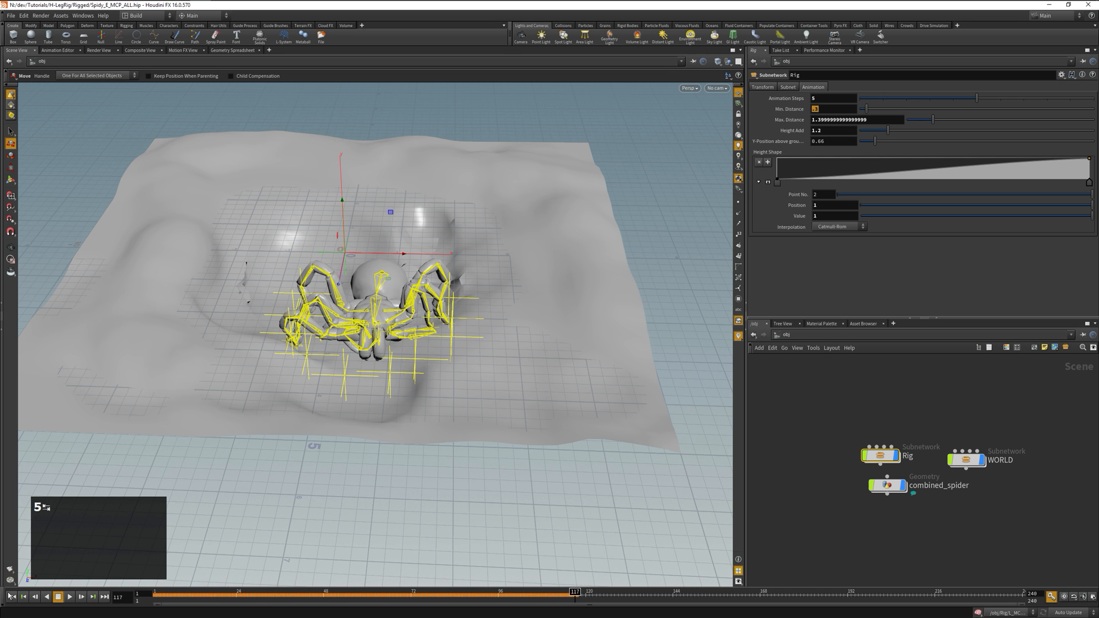
left_click(10, 597)
left_click(69, 598)
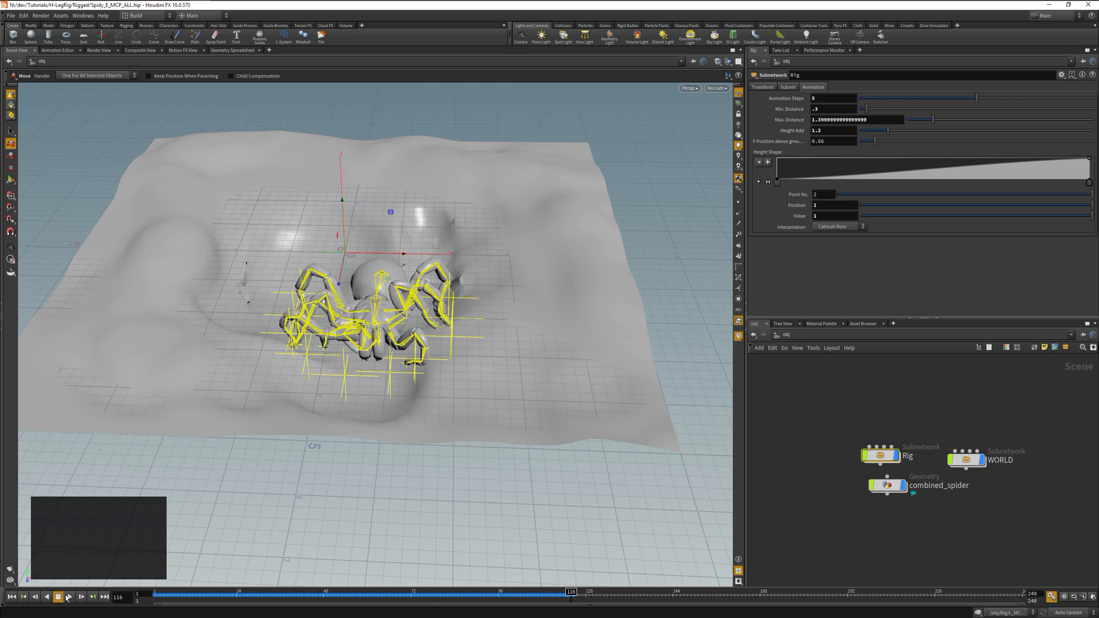
left_click(12, 597)
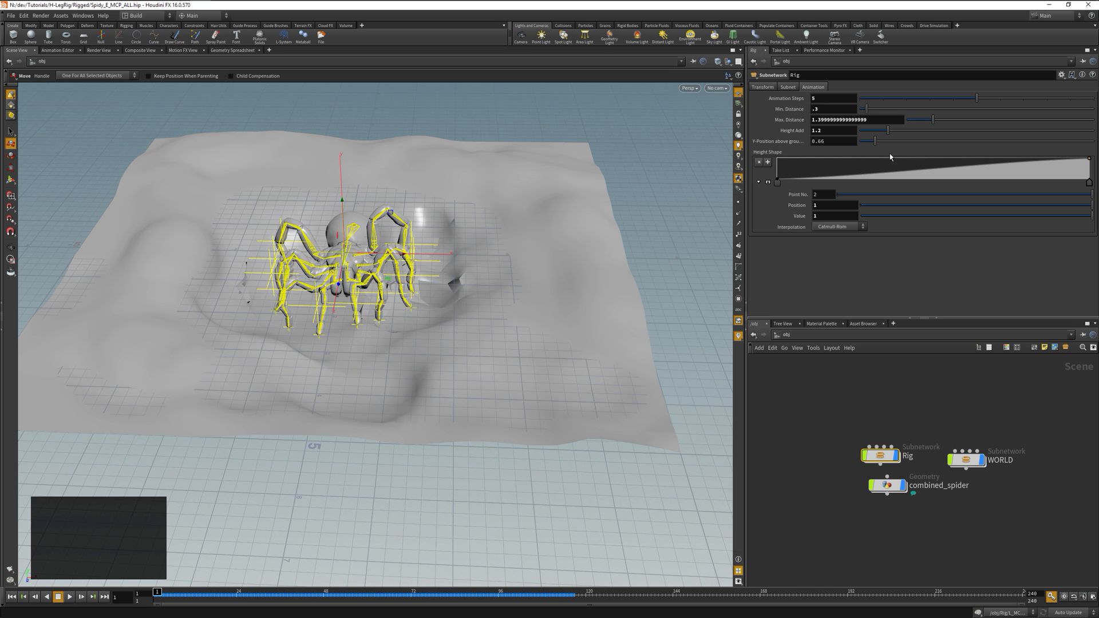
Step: Enter the Rig network and delete BodyPlaceHolder's keyframes at frame 79
double_click(881, 456)
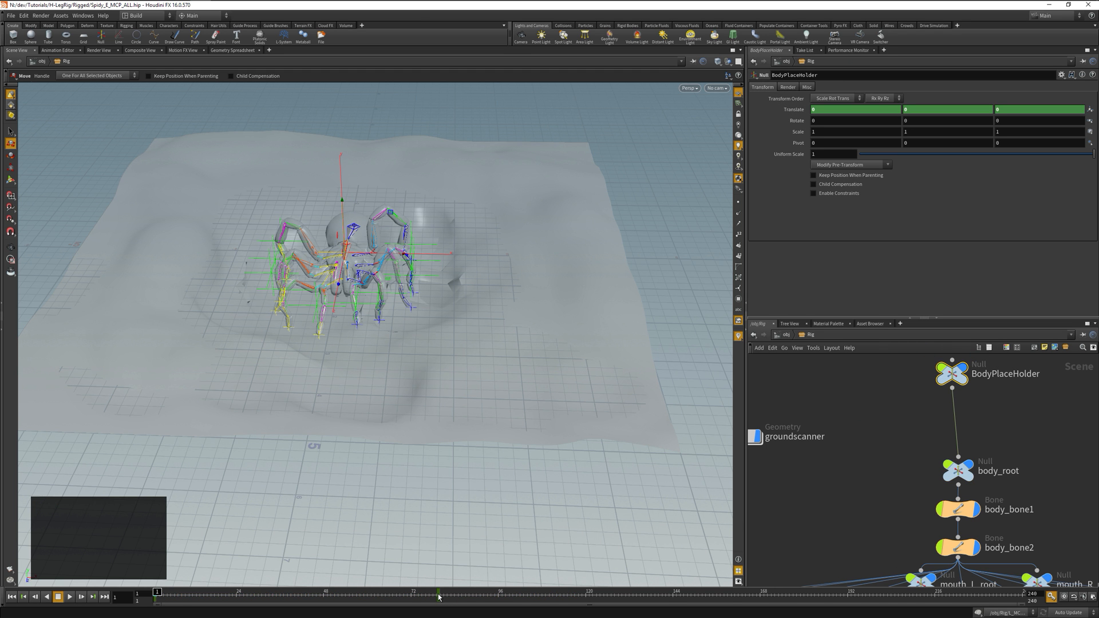
left_click_drag(388, 279, 384, 198)
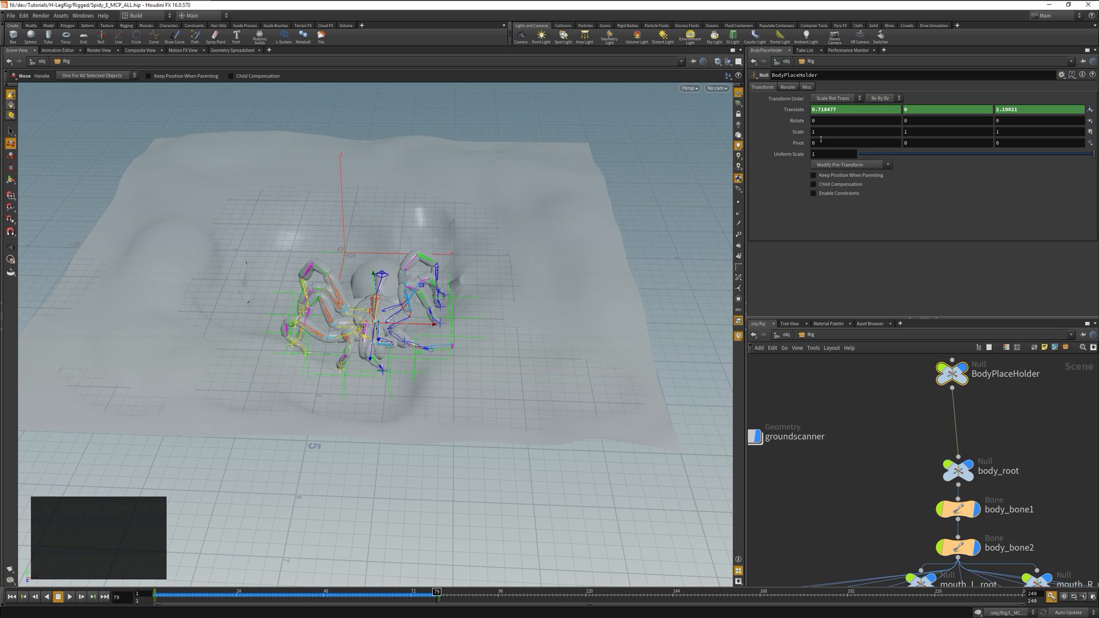
right_click(442, 593)
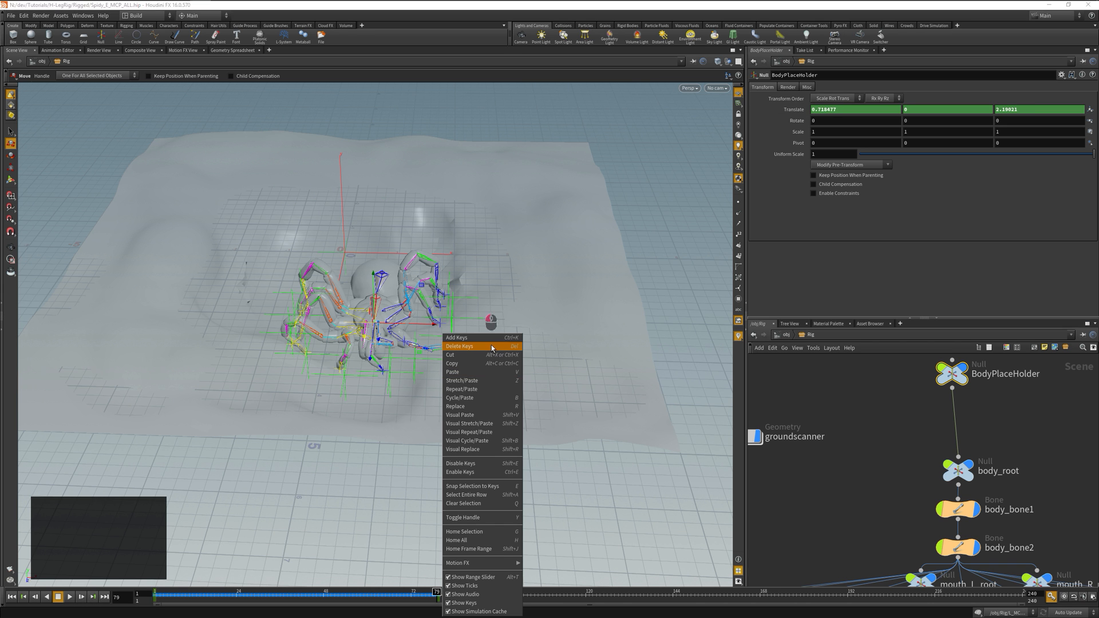
left_click(460, 346)
Step: Key BodyPlaceHolder at about X 2.51, Z 4.56 on frame 146 and about X -0.41, Z -3.15 on frame 1, and play the walk
left_click_drag(383, 201, 542, 461)
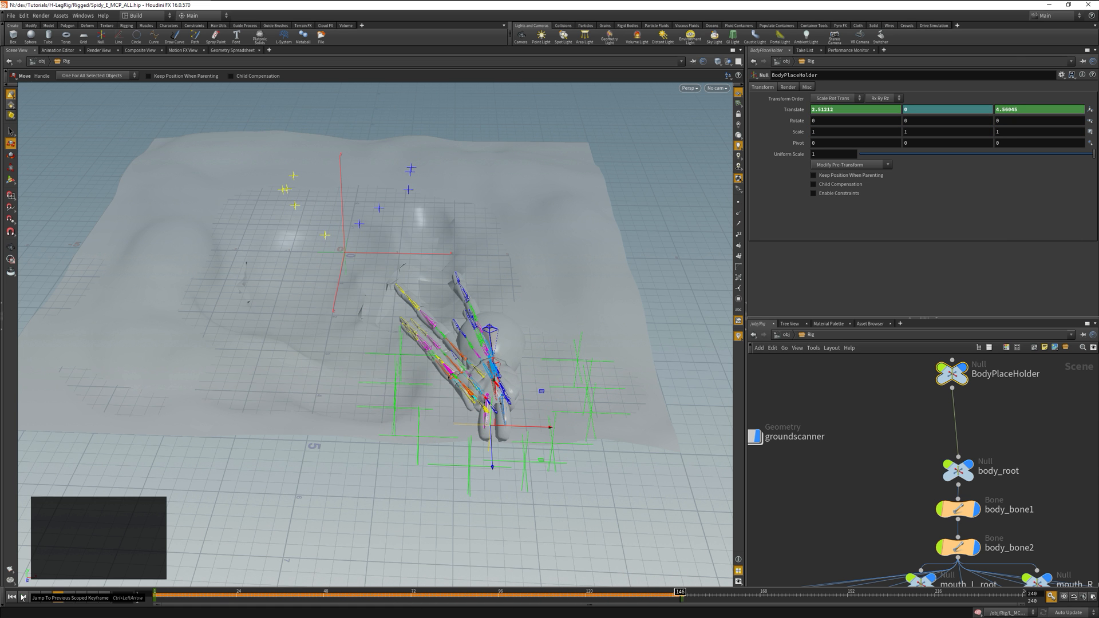
left_click(23, 597)
left_click(70, 597)
left_click_drag(202, 414, 78, 524, "alt")
left_click(11, 597)
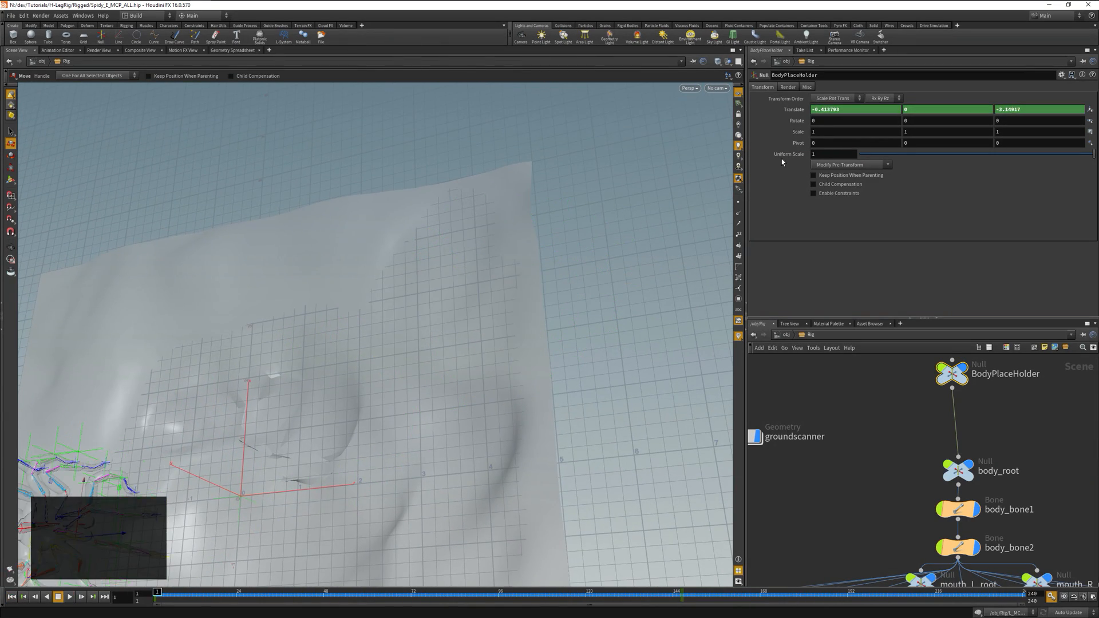
Step: Return to the object level and set Rig's Animation Steps to 12 and Max. Distance to 1.5
key("u")
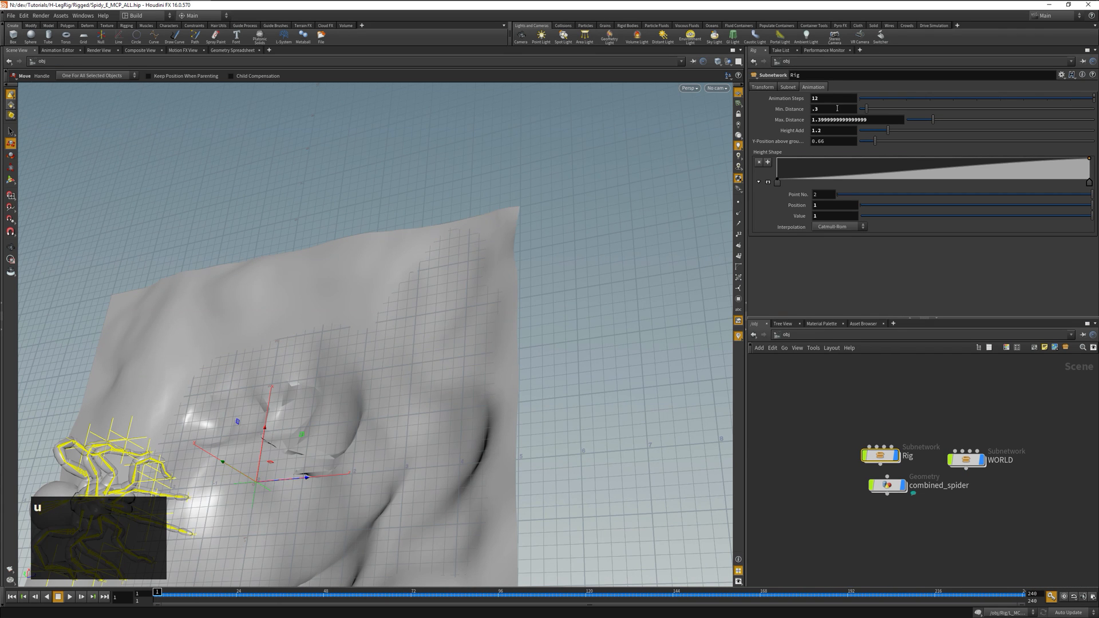
left_click(887, 117)
type("1.5")
key("Tab")
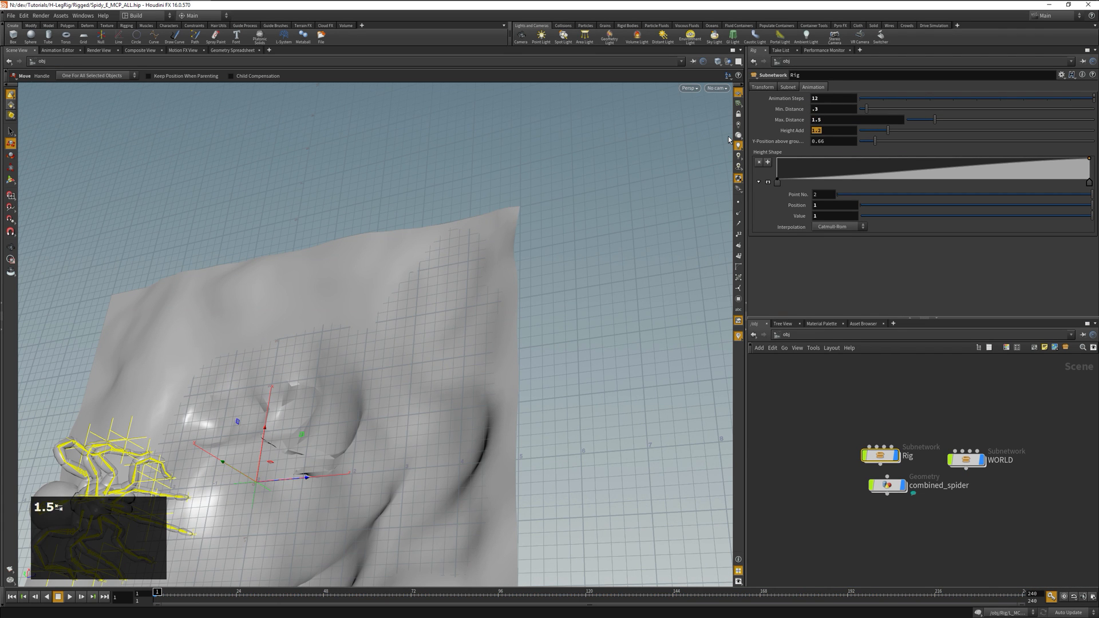
Step: Set Rig's Height Add to 1, play the walk while viewing it from above, and stop the playback
type("1")
key("Return")
left_click(70, 598)
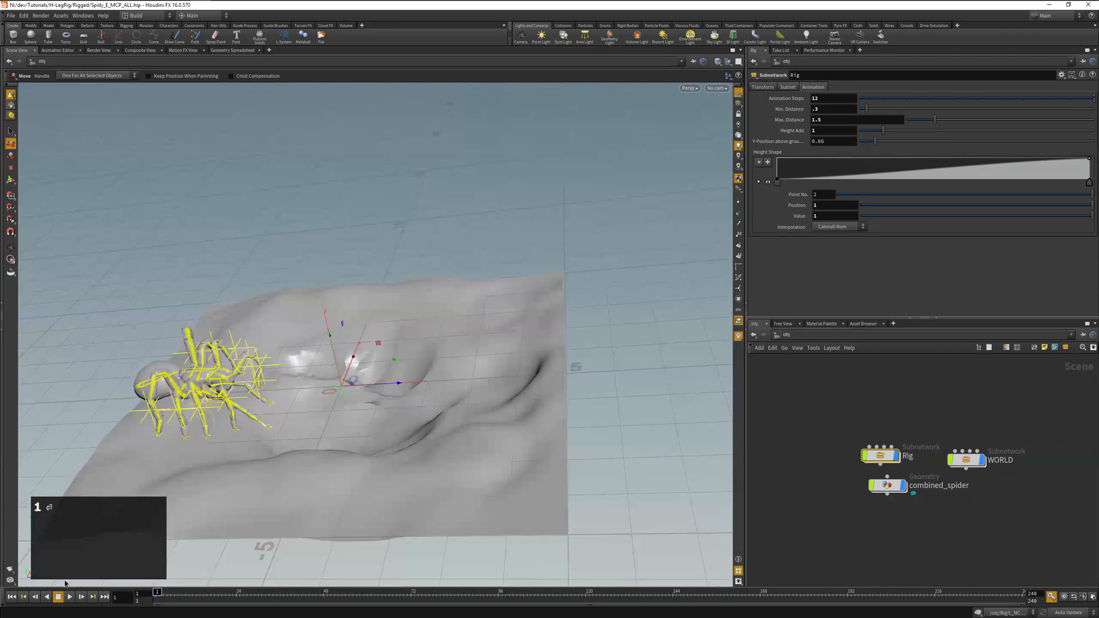
left_click_drag(189, 458, 388, 392, "alt")
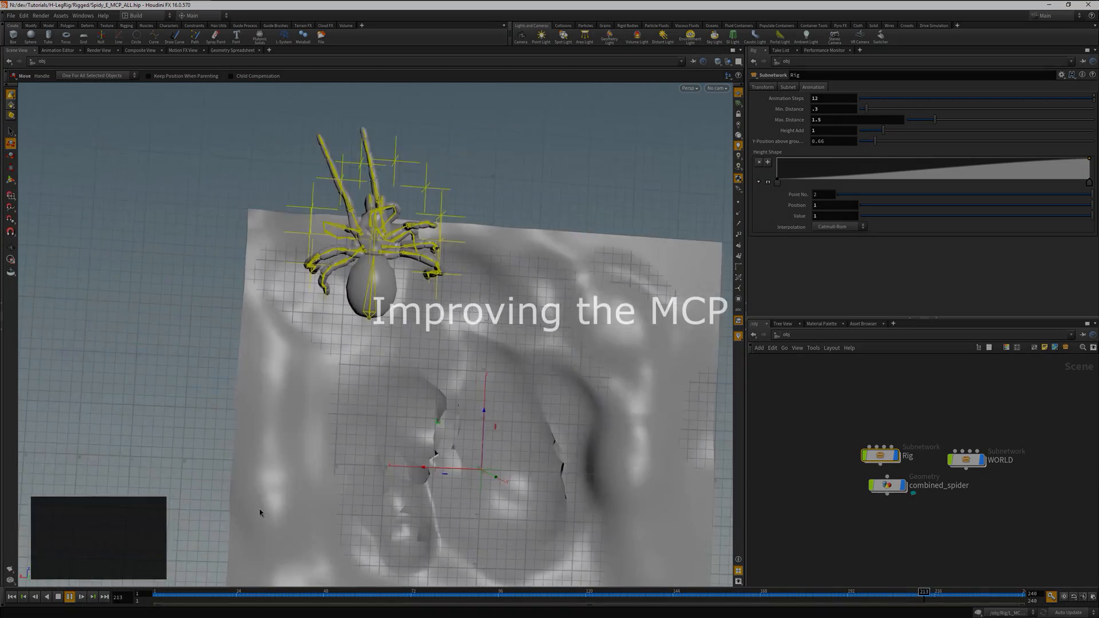
left_click(58, 598)
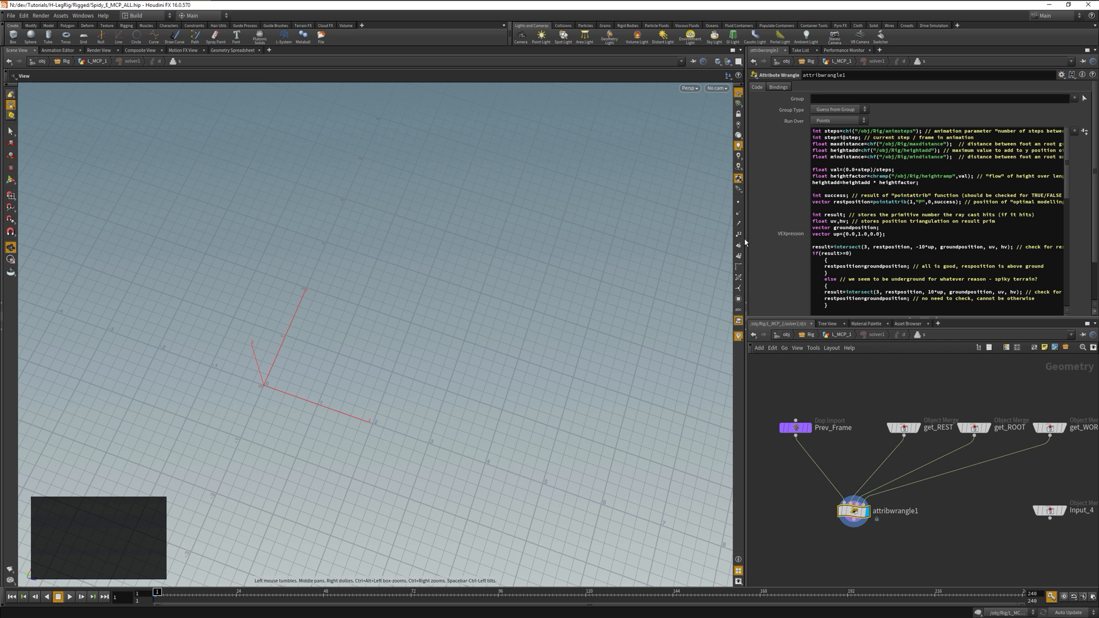
Step: Widen the parameter area and change the distance line in L_MCP_1's solver wrangle to length(restposition-footposition)
left_click_drag(744, 243, 419, 239)
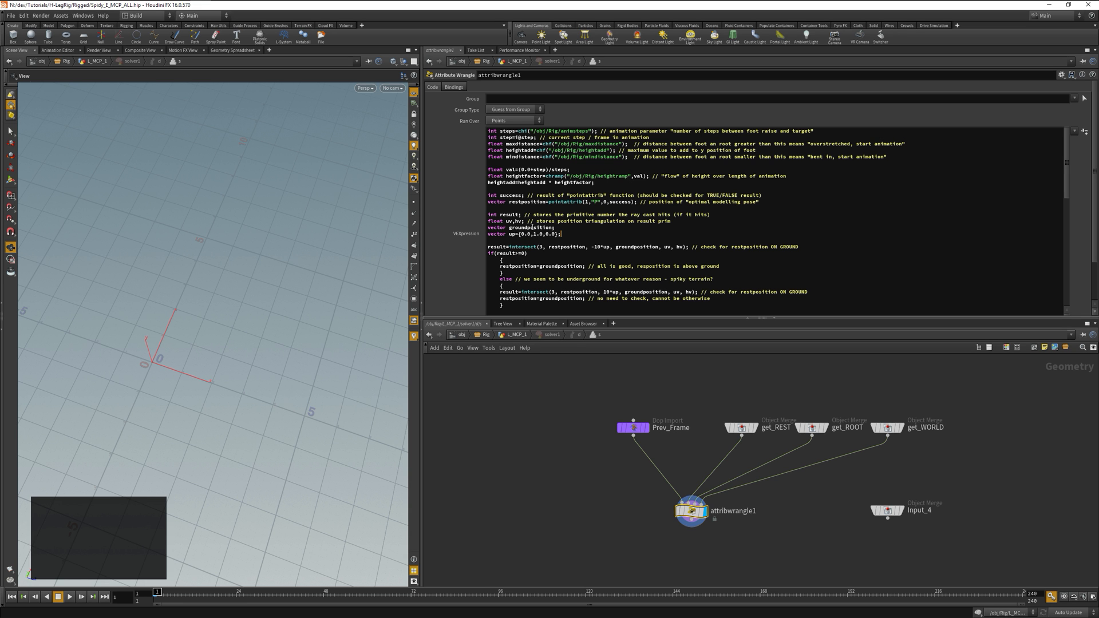
scroll(538, 279, "down", 4)
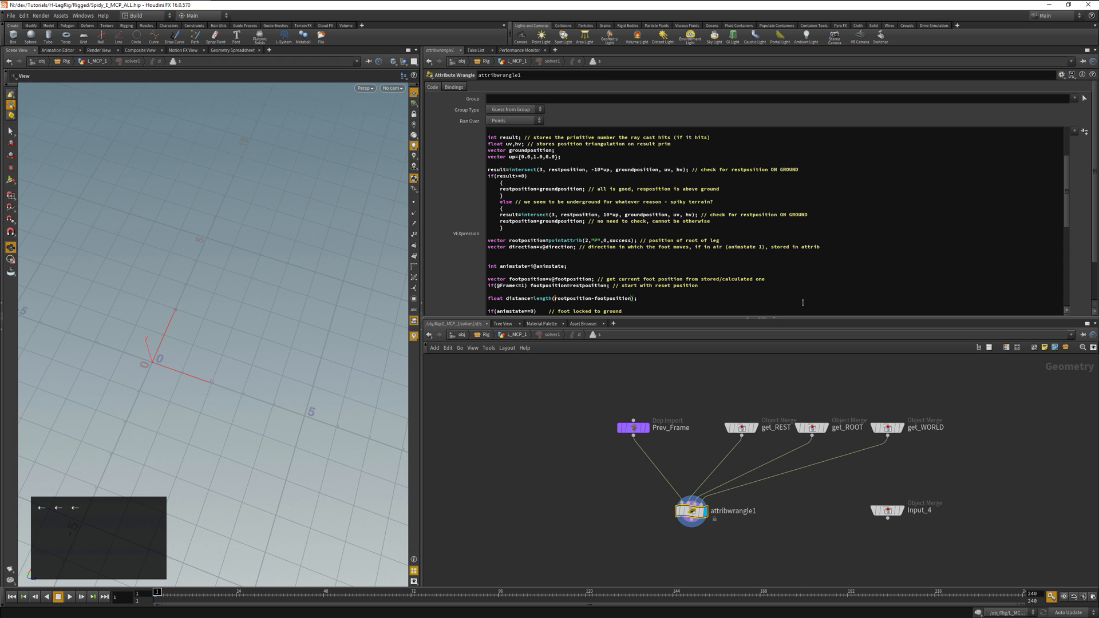
scroll(800, 295, "down", 1)
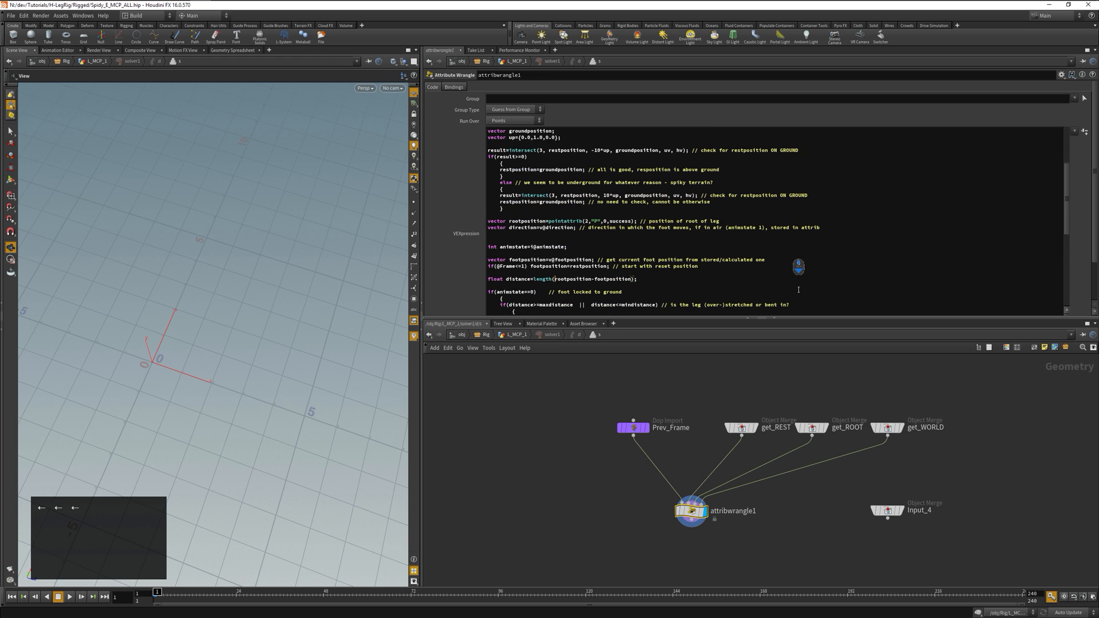
scroll(799, 290, "down", 1)
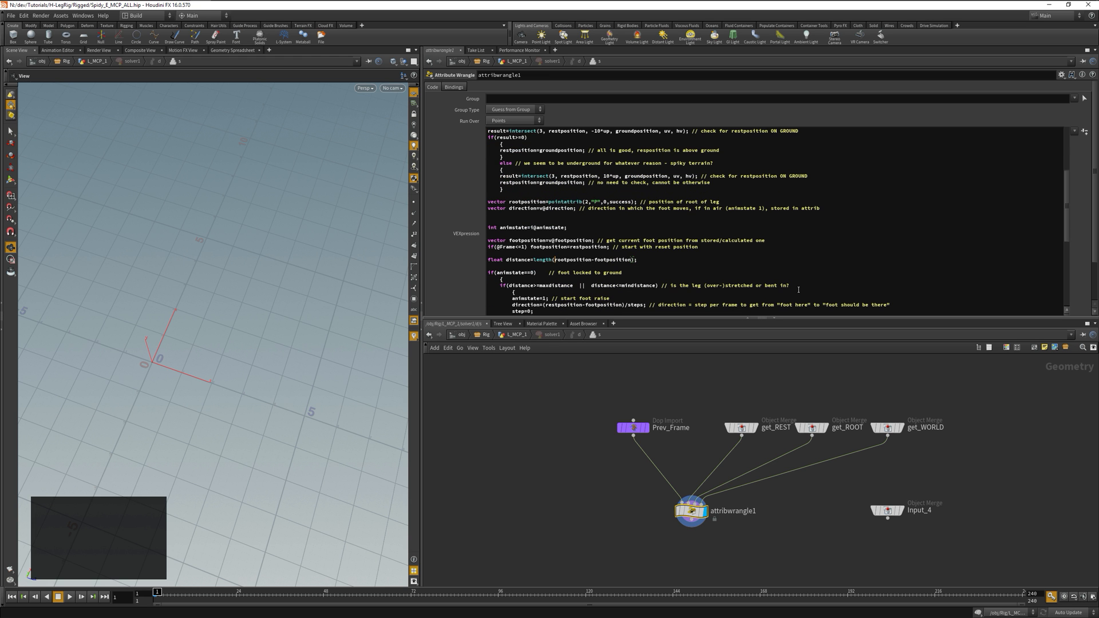
scroll(797, 288, "down", 3)
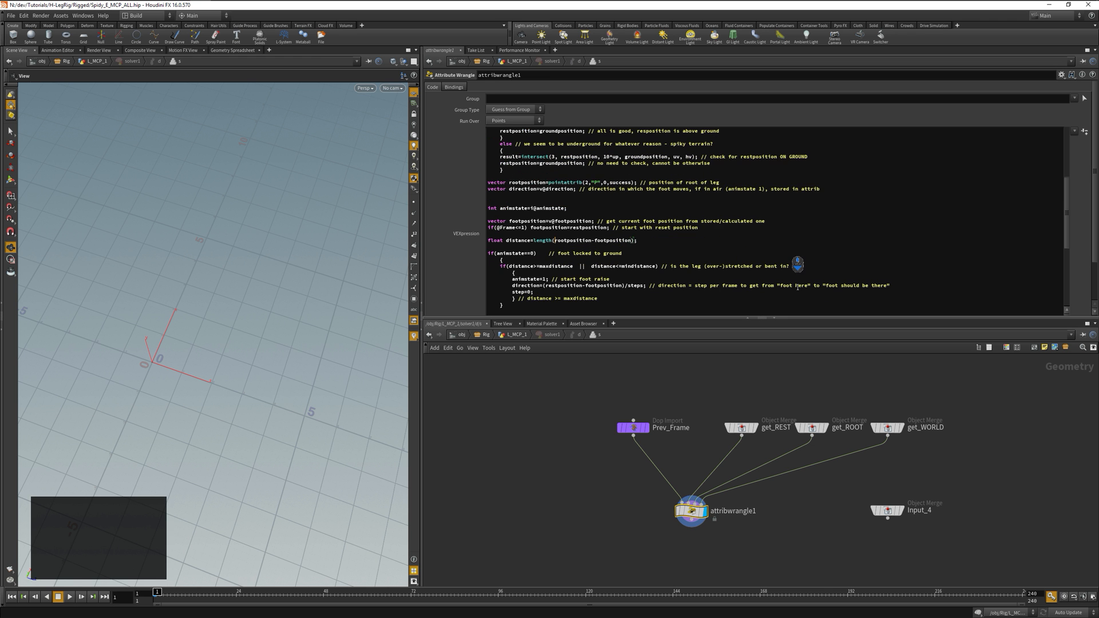
scroll(798, 288, "up", 3)
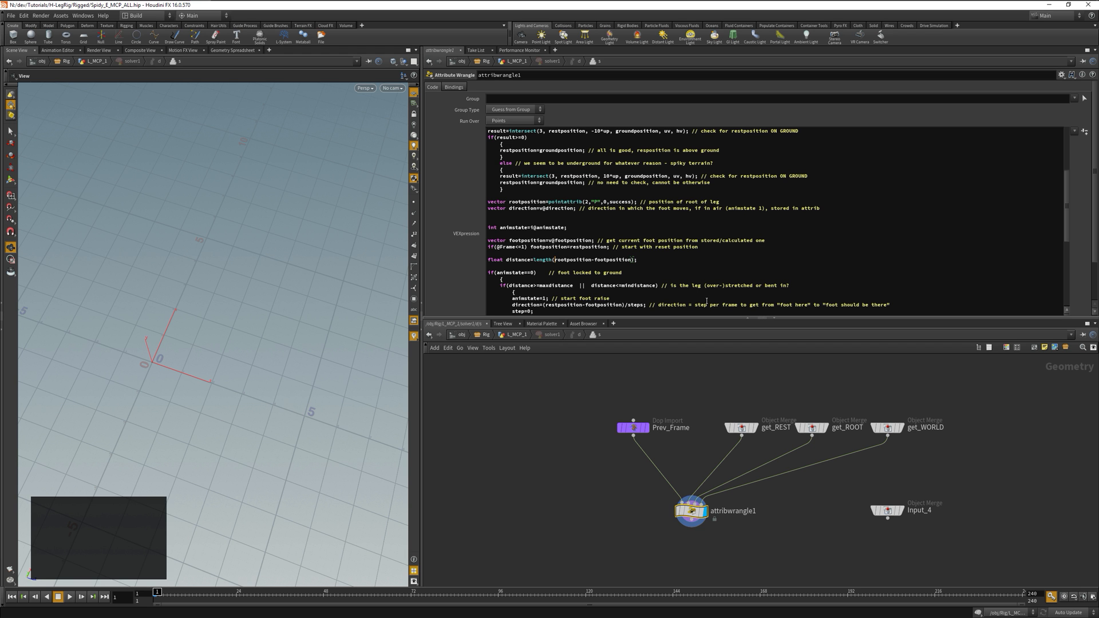
key("ctrl+shift+Right")
type("res")
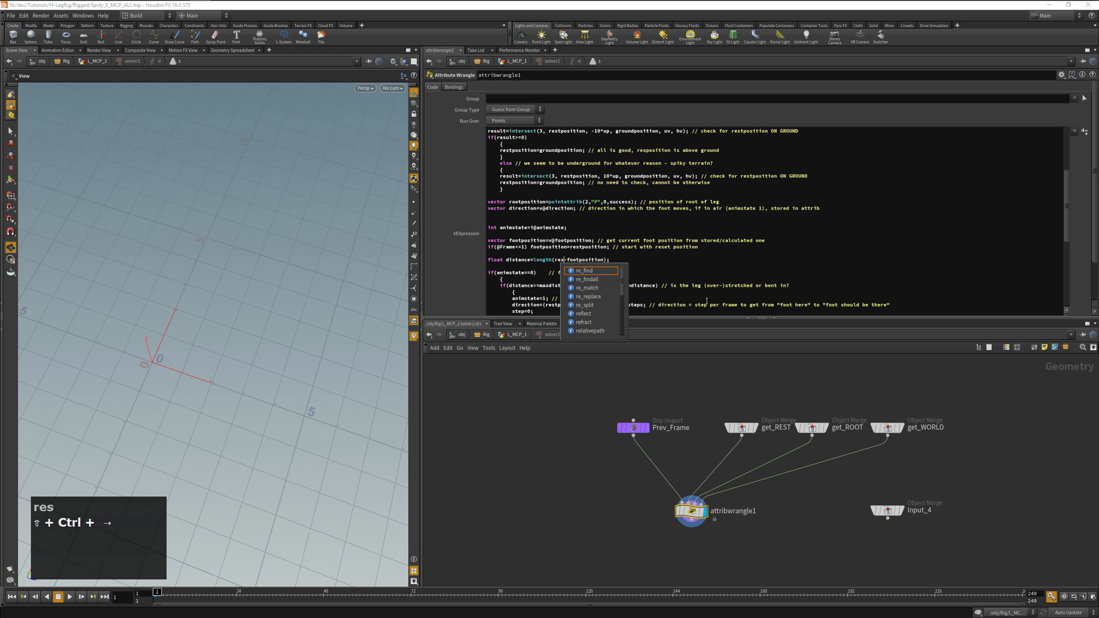
type("tposition")
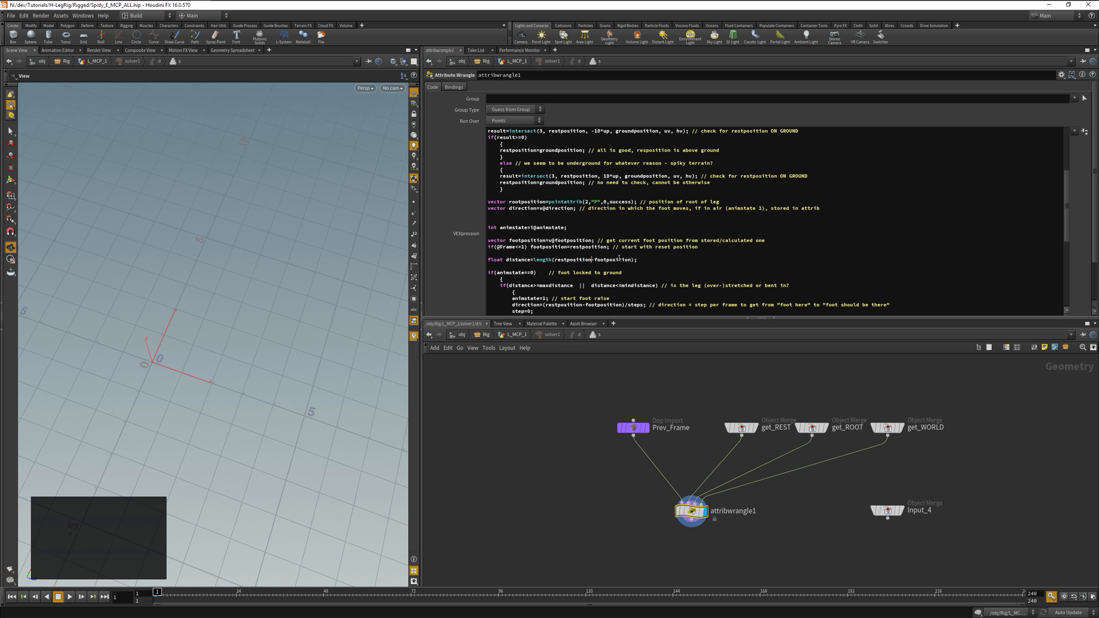
Step: Copy L_MCP_1's entire wrangle code and paste it over attribwrangle1's code in the solvers of L_MCP_2 through L_MCP_4
key("ctrl+a")
key("ctrl+c")
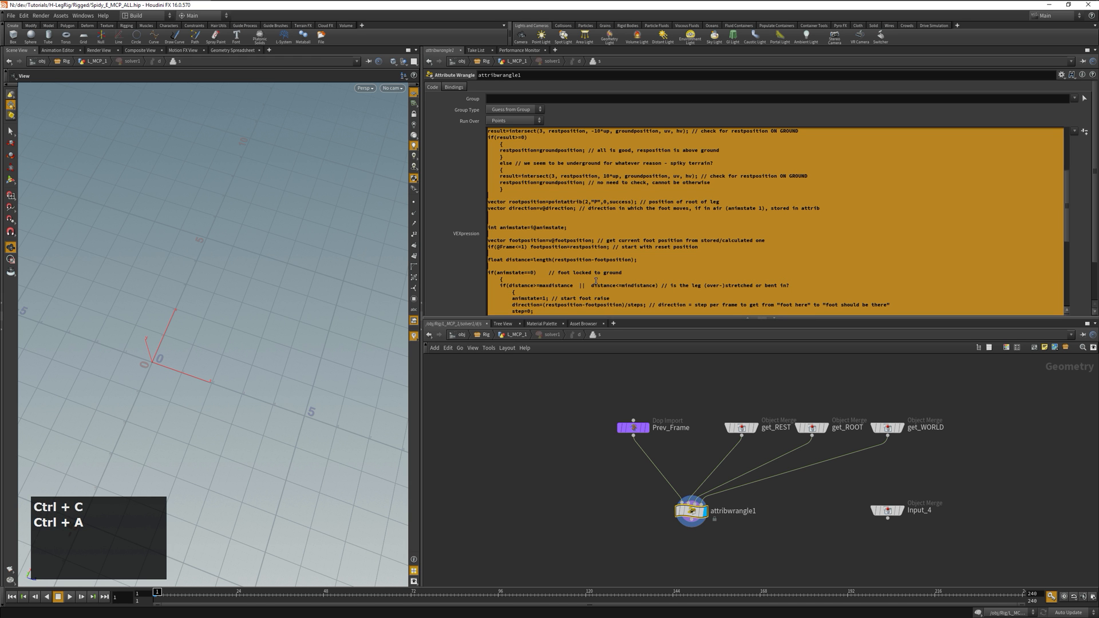
right_click(612, 335)
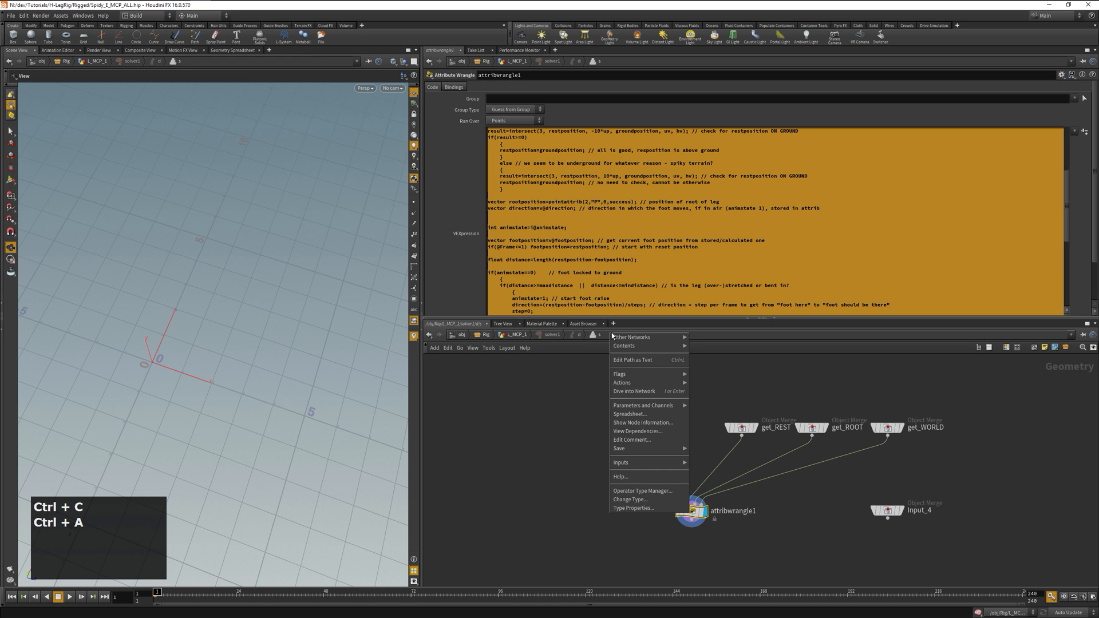
left_click(621, 362)
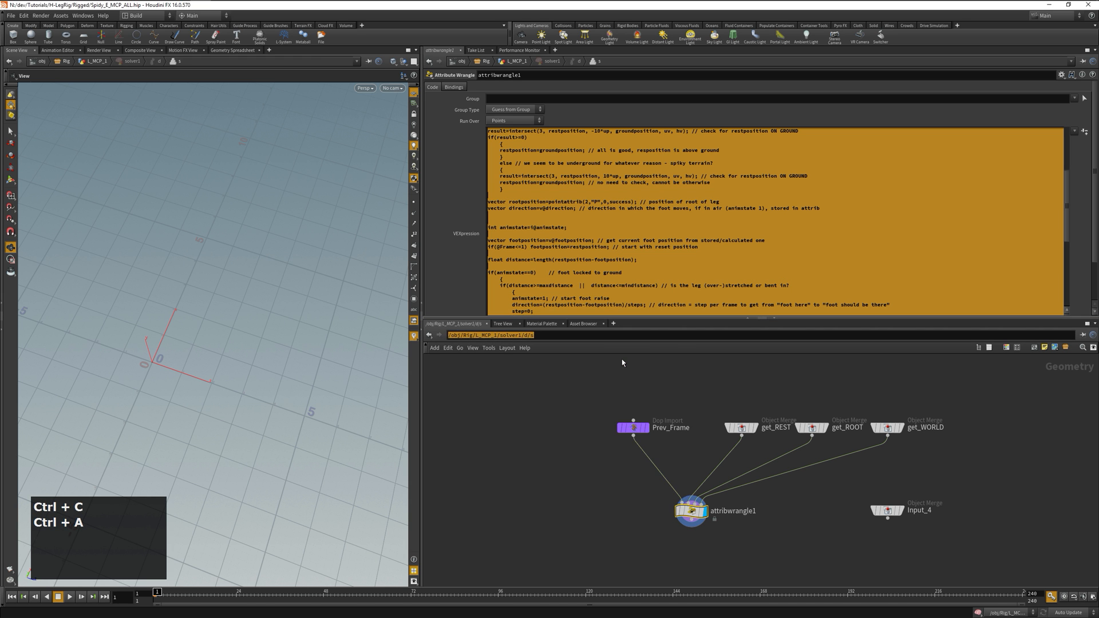
left_click(476, 335)
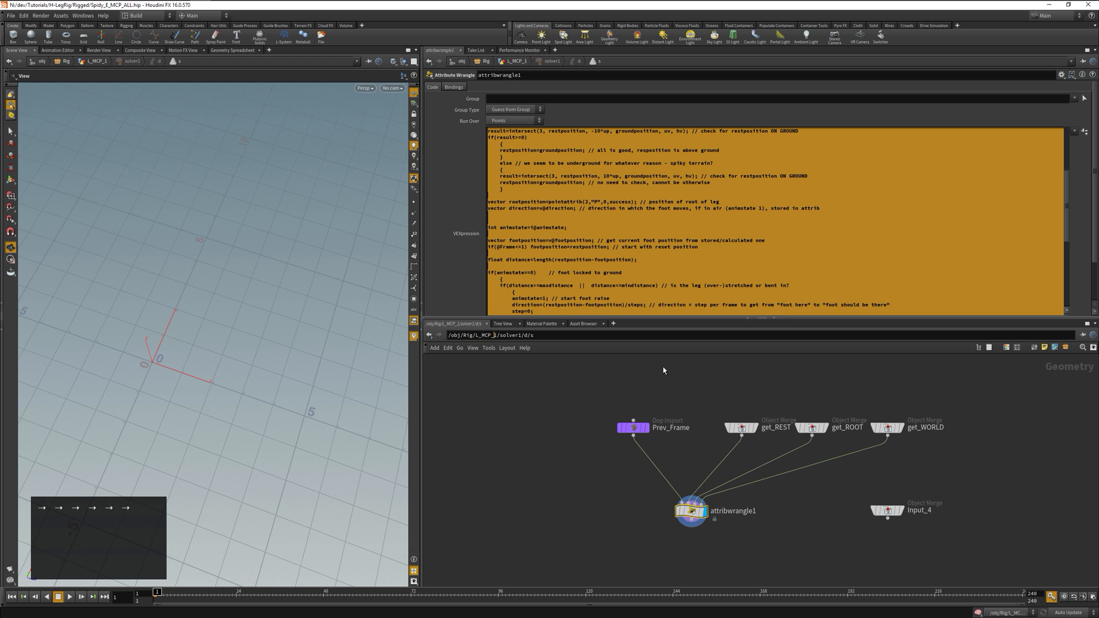
type("2")
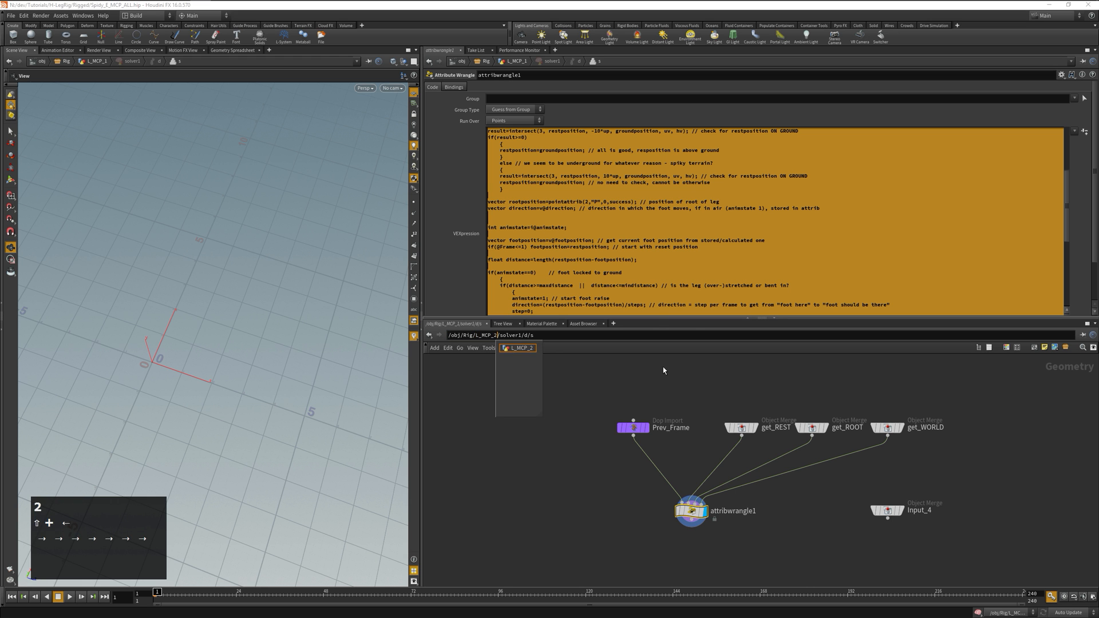
key("Return")
key("ctrl+a")
key("ctrl+v")
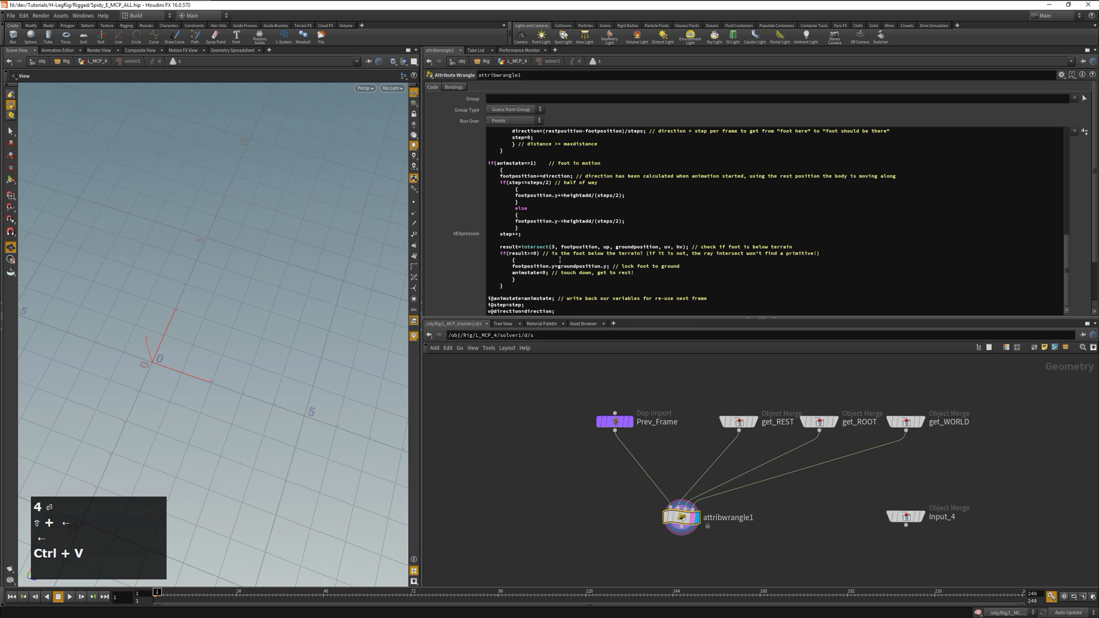
left_click(560, 260)
key("ctrl+a")
key("ctrl+v")
Step: Go to the solver networks of L_MCP_5 and R_MCP_5 and replace their wrangle code with the copied version
left_click(497, 335)
key("shift+Left")
type("5")
key("Return")
key("shift+Left")
type("R")
key("Return")
key("ctrl+a")
key("ctrl+v")
Step: Replace the wrangle code in the solver networks of R_MCP_4 and R_MCP_3 with the copied version
key("shift+Right")
type("4")
key("Return")
key("ctrl+a")
key("ctrl+v")
key("shift+Right")
type("3")
key("Return")
key("ctrl+a")
key("ctrl+v")
Step: Replace the wrangle code in the solver networks of R_MCP_2 and R_MCP_1 with the copied version
key("shift+Right")
type("2")
key("Return")
key("ctrl+a")
key("ctrl+v")
key("shift+Right")
type("1")
key("Return")
key("ctrl+a")
key("ctrl+v")
Step: Widen the viewport, return to the object level, play the walk and rewind to the first frame
left_click_drag(420, 445, 714, 491)
key("u")
key("u")
key("u")
left_click(69, 596)
left_click_drag(182, 452, 215, 457, "alt")
left_click(57, 596)
left_click(19, 597)
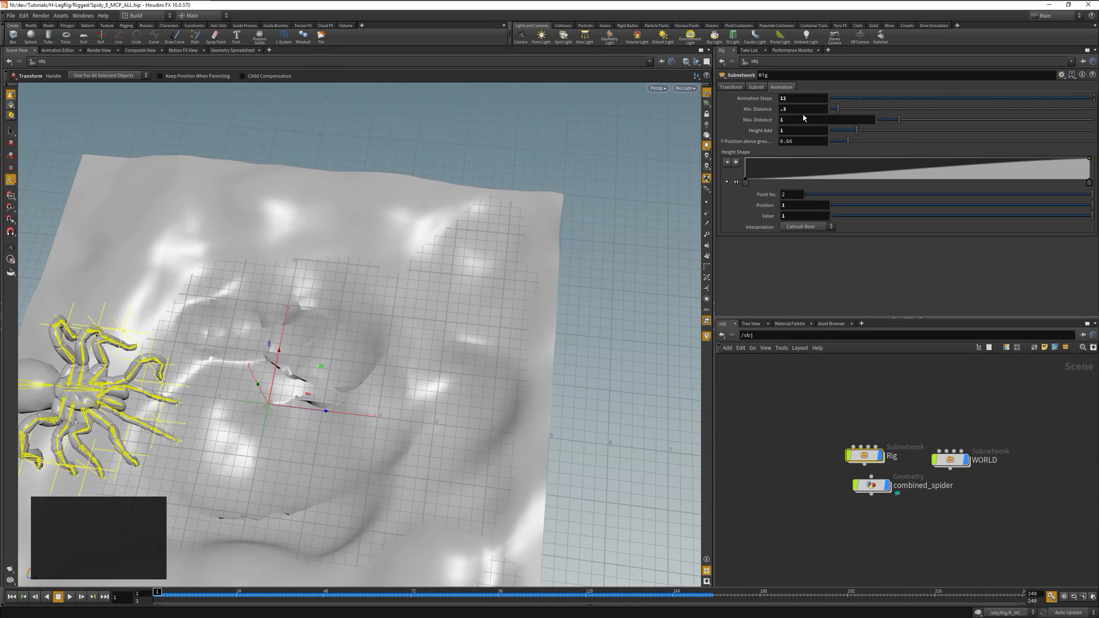
Step: Try Rig's Max. Distance at 0.8, Min. Distance at 0.4 and Animation Steps at 8 while playing the walk
type(".8")
key("Return")
double_click(785, 100)
type("8")
key("Return")
left_click(69, 597)
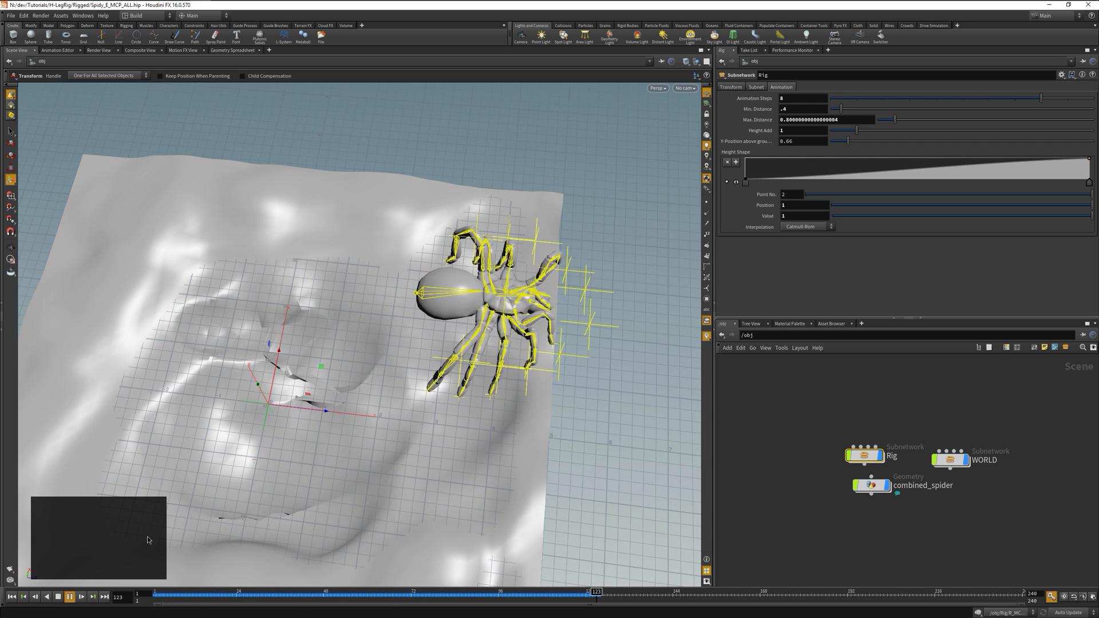
Step: Try Rig's Max. Distance at 1 and 1.6 during playback, and set it to 1.8
left_click_drag(839, 120, 750, 107)
type("1")
key("Tab")
left_click(23, 599)
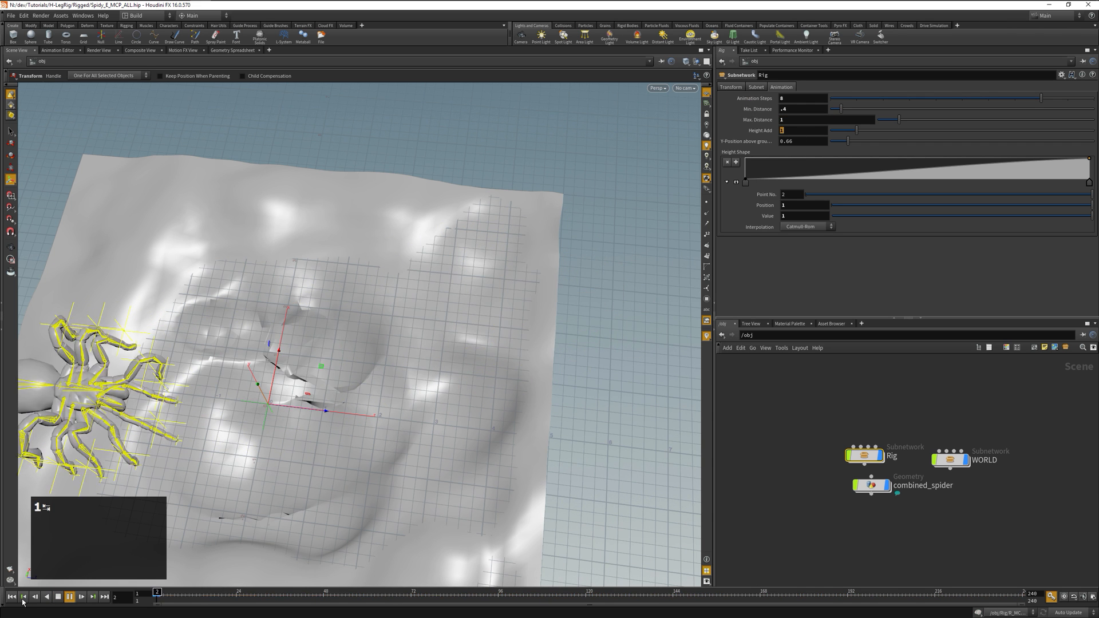
left_click(801, 120)
type(".6")
key("Return")
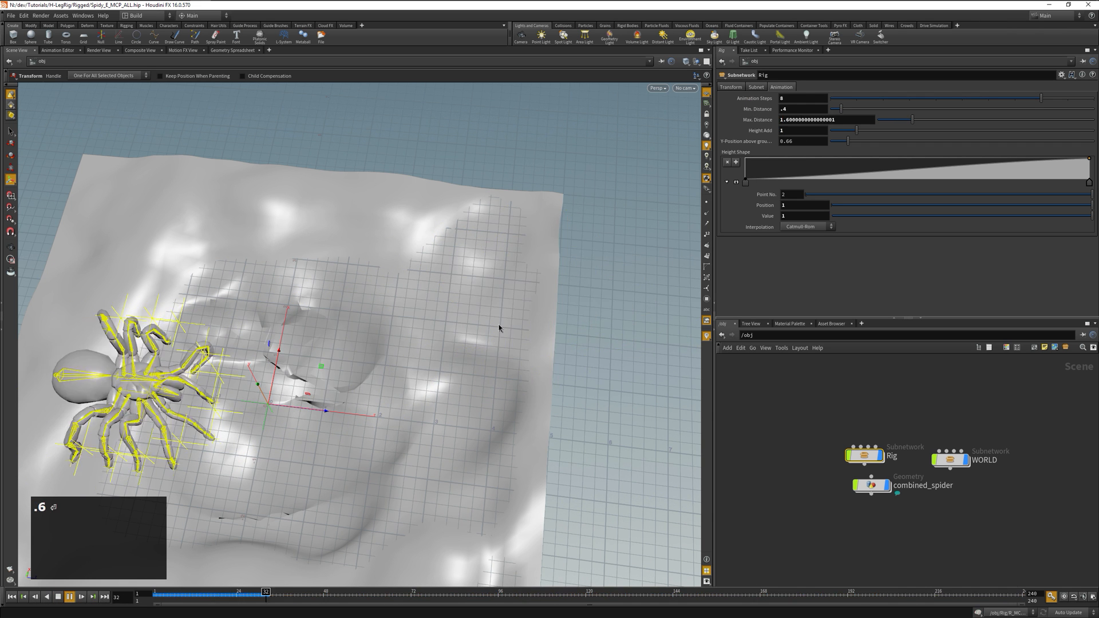
left_click_drag(837, 119, 722, 121)
type("1.8")
key("Return")
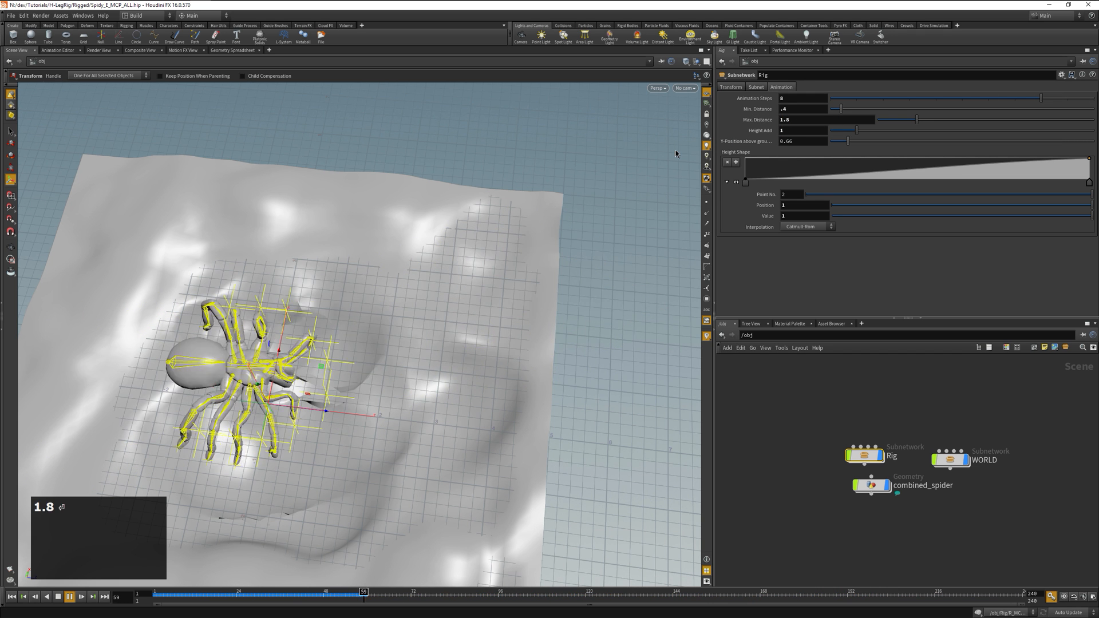
Step: Try Min. Distance 0.8 and Animation Steps 6 during playback, and set Min. Distance to 0.3 and Animation Steps to 4
left_click_drag(819, 109, 764, 97)
type(".8")
key("Return")
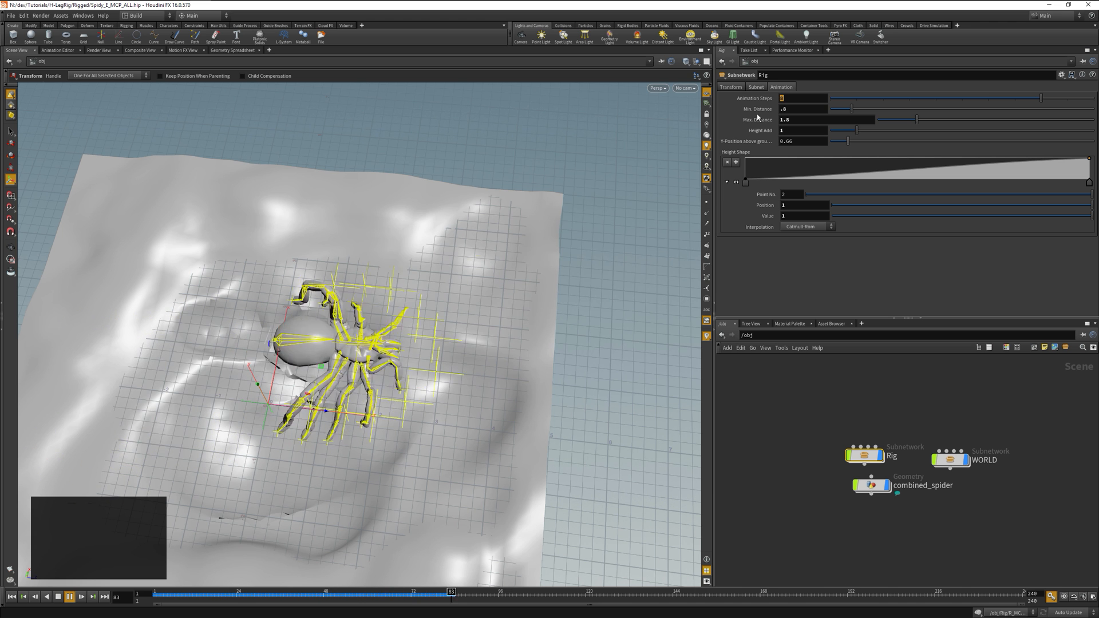
type("6")
key("Tab")
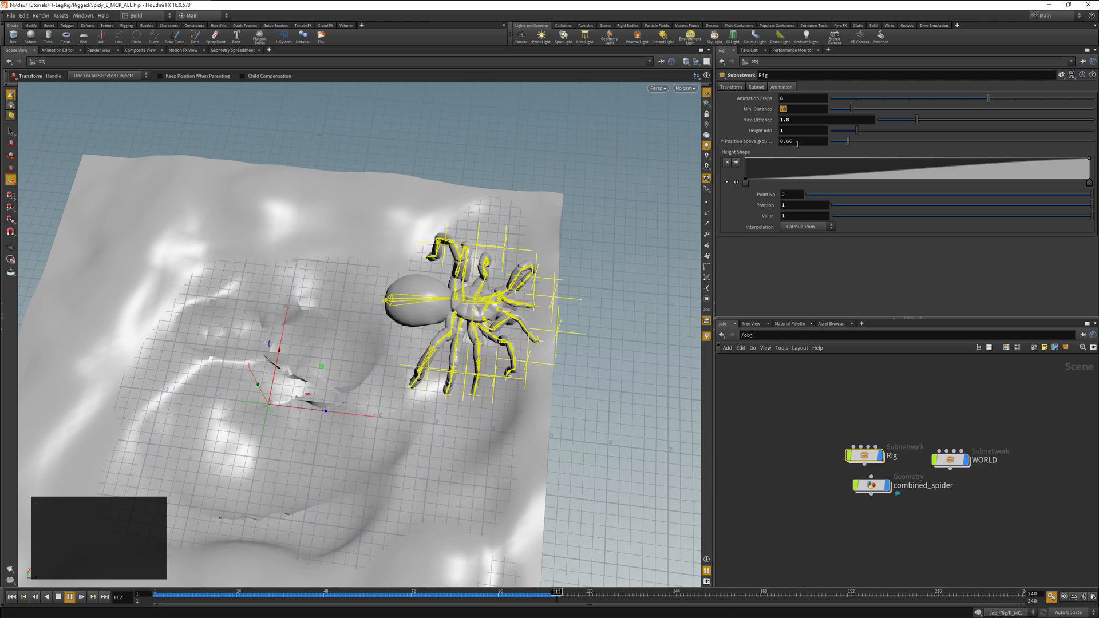
type(".3")
key("Return")
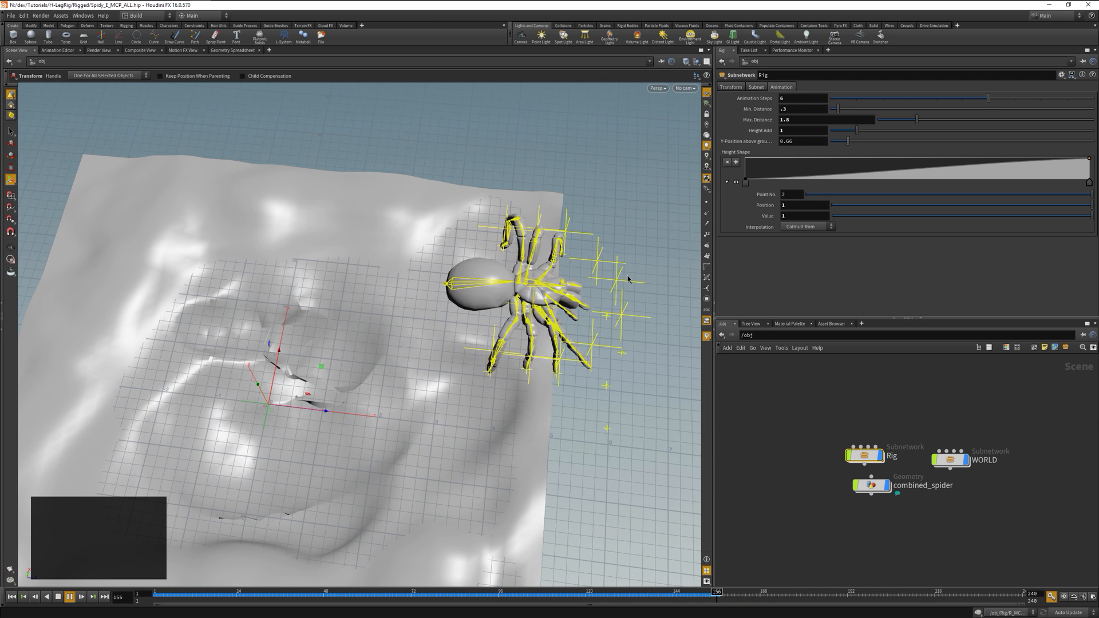
left_click_drag(797, 98, 760, 108)
type("4")
key("Return")
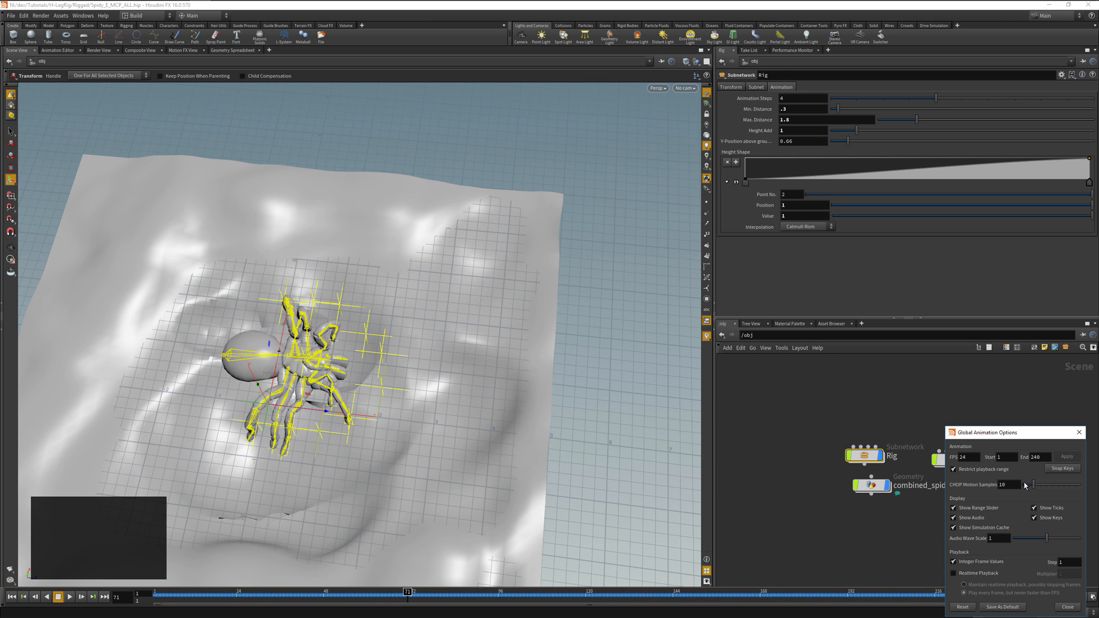
Step: Close the global animation options, enter the Rig network and open the channel options of BodyPlaceHolder's Translate at frame 146
key("Escape")
double_click(865, 456)
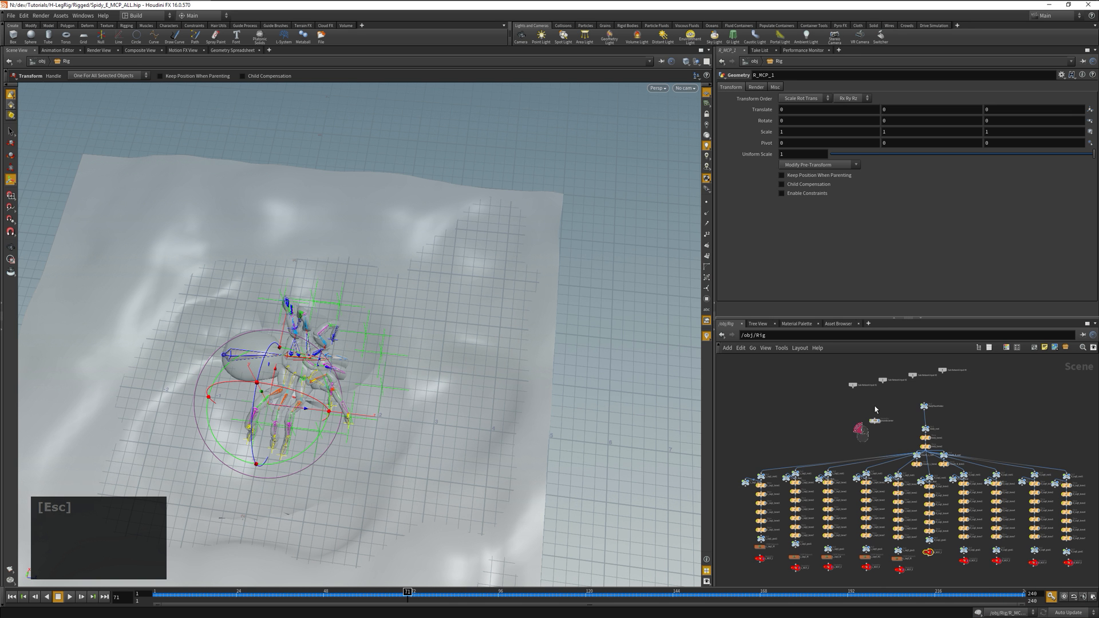
left_click(923, 407)
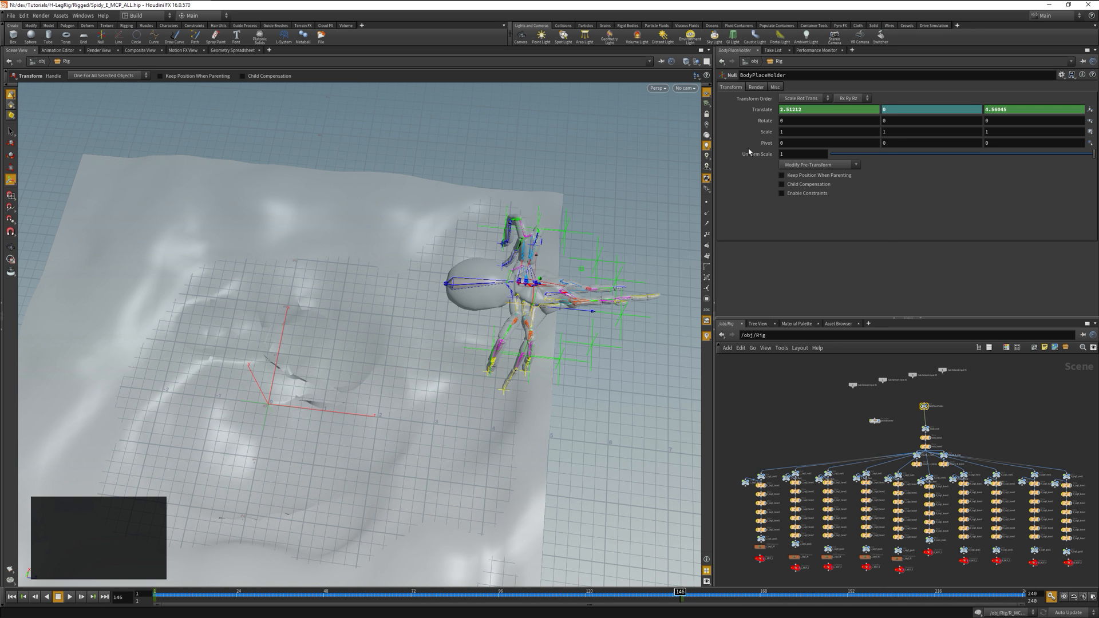
right_click(770, 110)
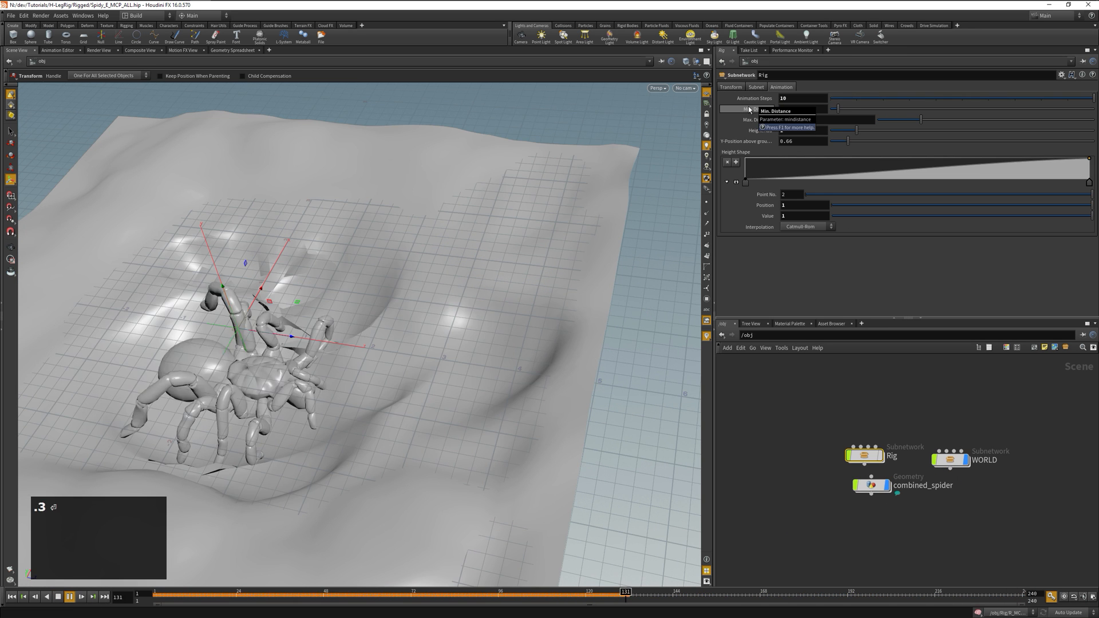
Step: Set Rig's Min. Distance to 0.3 at the object level while the walk plays
type(".3")
key("Return")
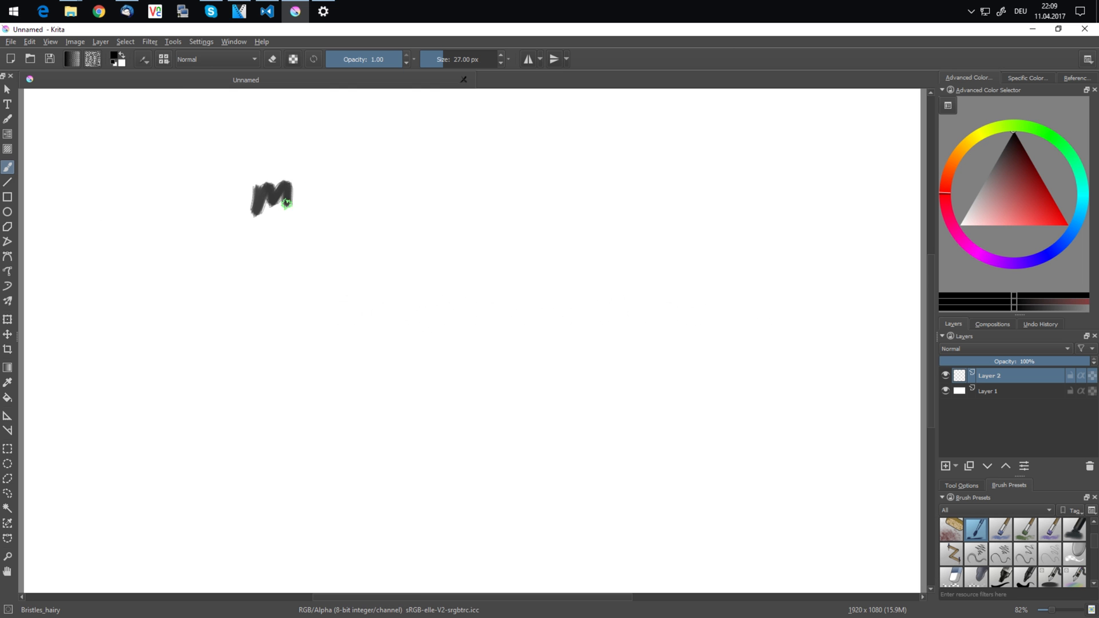
Step: Switch to Krita, write an encircled "MCP", and attach small "Point" bubbles above it with the Ink_gpen_10 brush
mouse_move(284, 201)
left_mouse_down()
mouse_move(329, 184)
mouse_move(336, 147)
mouse_move(253, 192)
left_mouse_up()
right_click(490, 237)
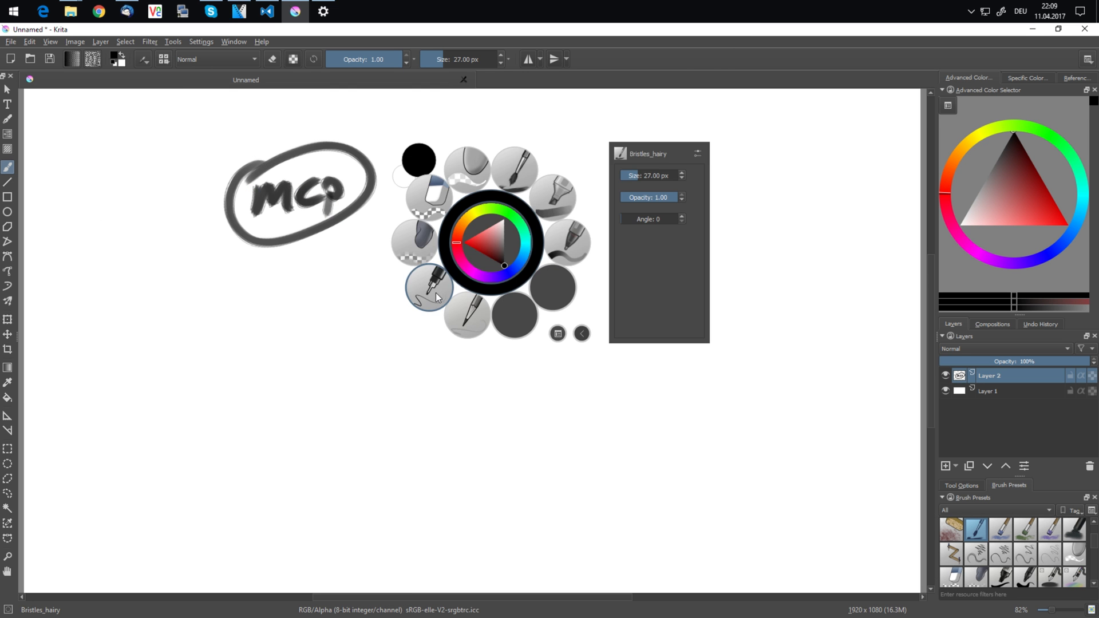
left_click(429, 288)
mouse_move(269, 166)
left_mouse_down()
mouse_move(222, 145)
mouse_move(265, 125)
mouse_move(255, 114)
left_mouse_up()
mouse_move(258, 121)
left_mouse_down()
mouse_move(304, 122)
mouse_move(293, 122)
left_mouse_up()
left_click_drag(297, 113, 296, 119)
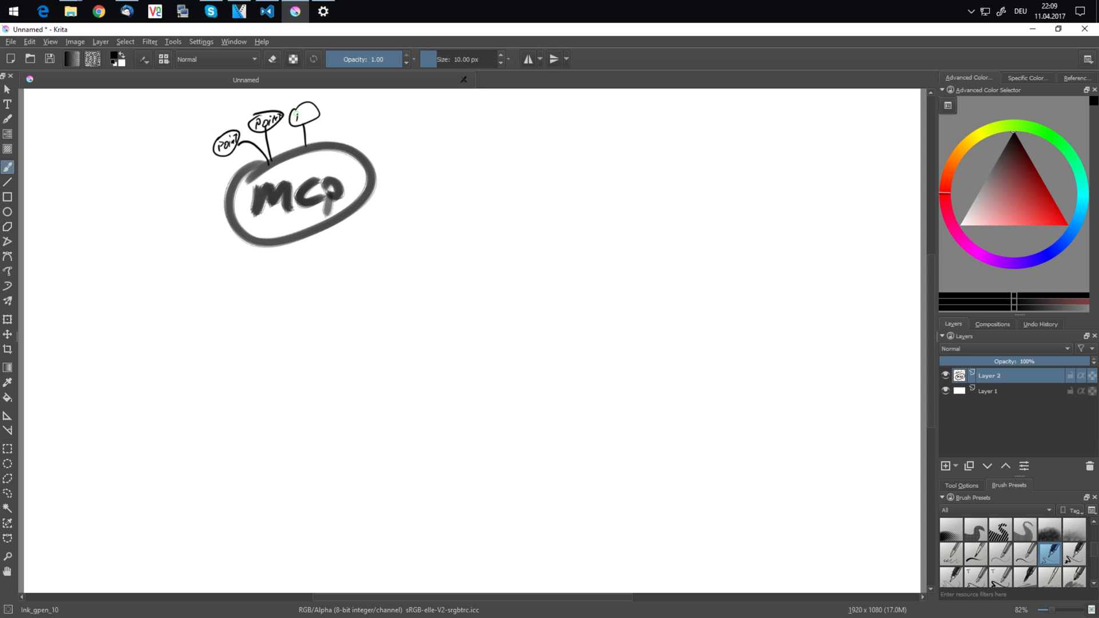
Step: Frame the point bubbles above the MCP circle and label the frame "One Geo"
mouse_move(177, 124)
left_mouse_down()
mouse_move(333, 93)
mouse_move(172, 126)
mouse_move(190, 109)
left_mouse_up()
left_click_drag(197, 116, 216, 115)
left_click_drag(188, 124, 191, 132)
left_click_drag(199, 127, 198, 131)
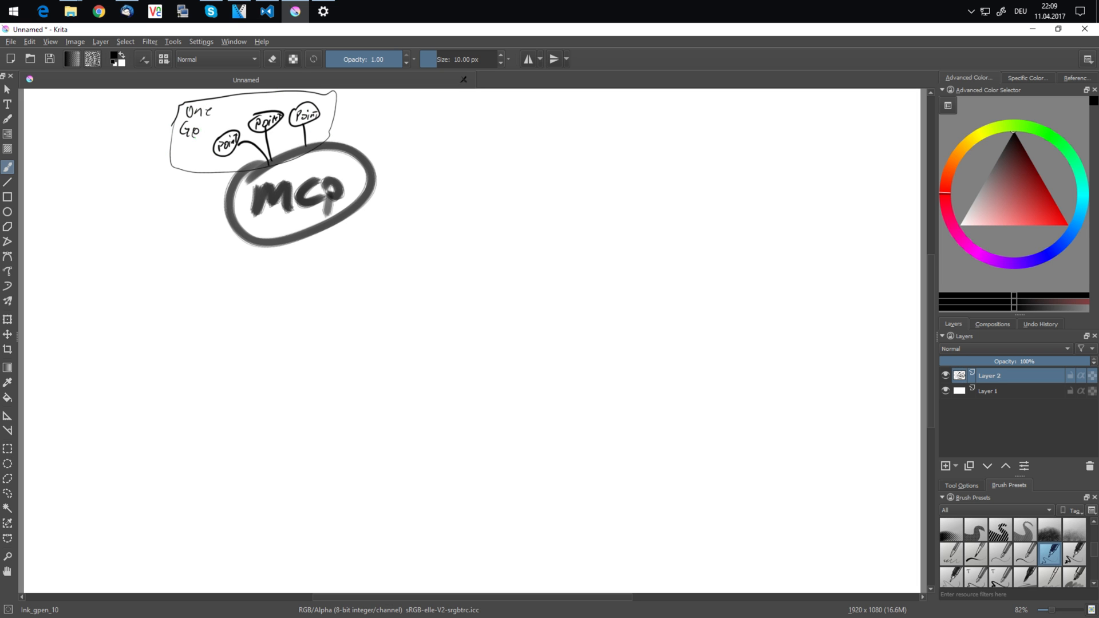
Step: Write the note "1 Point per leg" beside the framed point bubbles
left_click_drag(367, 109, 375, 103)
left_click_drag(378, 105, 400, 103)
left_click_drag(414, 103, 437, 100)
left_click_drag(359, 114, 360, 126)
left_click_drag(367, 121, 373, 120)
left_click_drag(382, 120, 383, 131)
Step: Draw an arrow downward from the MCP circle and write "Point No 1 = leg 1" beneath it
mouse_move(296, 221)
left_mouse_down()
mouse_move(298, 258)
mouse_move(316, 252)
left_mouse_up()
left_click_drag(271, 294, 272, 283)
left_click(291, 289)
left_click_drag(284, 286, 366, 282)
left_click_drag(359, 289, 368, 287)
mouse_move(378, 272)
left_mouse_down()
mouse_move(379, 288)
mouse_move(393, 284)
left_mouse_up()
left_click_drag(401, 279, 396, 294)
left_click_drag(413, 274, 415, 286)
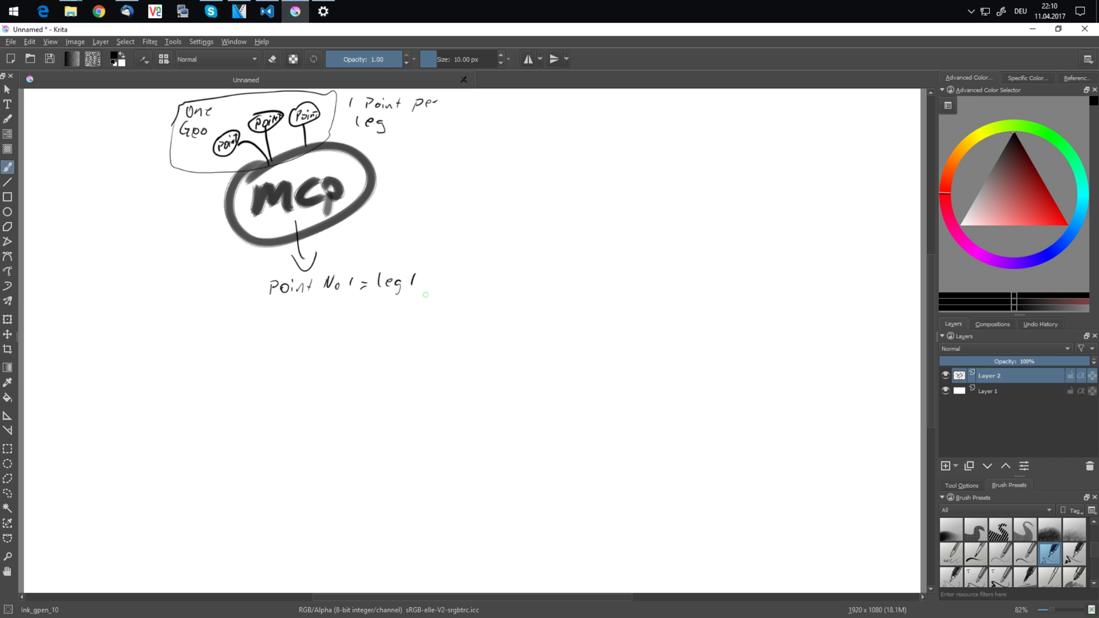
Step: Write "Point x = leg x" under the first point line and draw a tall curly brace beside the whole diagram
left_click_drag(269, 338, 273, 324)
left_click_drag(279, 331, 338, 339)
left_click_drag(354, 329, 376, 336)
left_click_drag(379, 330, 418, 338)
left_click_drag(418, 327, 410, 338)
left_click_drag(480, 105, 461, 358)
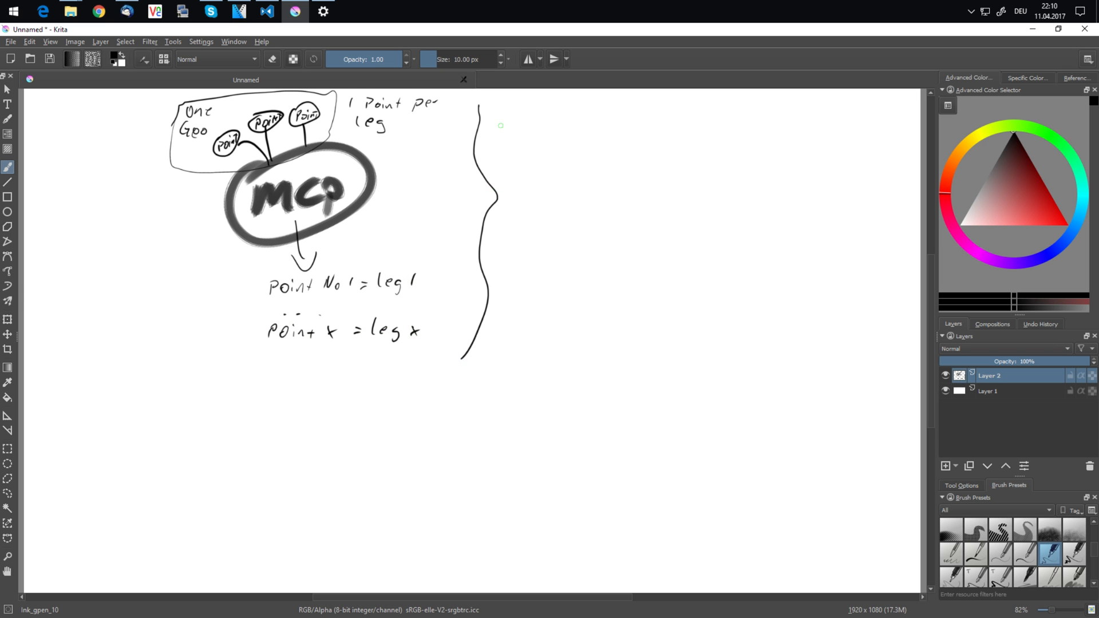
Step: Handwrite a short four-line note beside the tall curly brace, opposite the MCP diagram
left_click_drag(497, 188, 517, 187)
mouse_move(511, 188)
left_mouse_down()
mouse_move(509, 206)
mouse_move(535, 206)
left_mouse_up()
left_click_drag(541, 188, 554, 205)
mouse_move(568, 204)
left_mouse_down()
mouse_move(572, 186)
mouse_move(584, 204)
left_mouse_up()
mouse_move(600, 204)
left_mouse_down()
mouse_move(612, 188)
mouse_move(626, 198)
left_mouse_up()
left_click_drag(647, 180, 644, 201)
left_click_drag(503, 226, 499, 244)
left_click_drag(507, 244, 523, 235)
mouse_move(546, 227)
left_mouse_down()
mouse_move(545, 244)
mouse_move(561, 243)
left_mouse_up()
left_click_drag(558, 236, 579, 244)
left_click_drag(580, 223, 621, 260)
left_click_drag(635, 226, 622, 268)
mouse_move(510, 268)
left_mouse_down()
mouse_move(501, 284)
mouse_move(530, 276)
left_mouse_up()
left_click_drag(541, 271, 559, 281)
left_click_drag(557, 271, 573, 272)
left_click_drag(570, 275, 587, 274)
left_click_drag(524, 296, 522, 305)
left_click_drag(533, 299, 541, 300)
left_click_drag(551, 299, 550, 299)
left_click_drag(558, 298, 557, 299)
mouse_move(574, 296)
left_mouse_down()
mouse_move(571, 310)
mouse_move(581, 309)
left_mouse_up()
left_click_drag(589, 305, 588, 318)
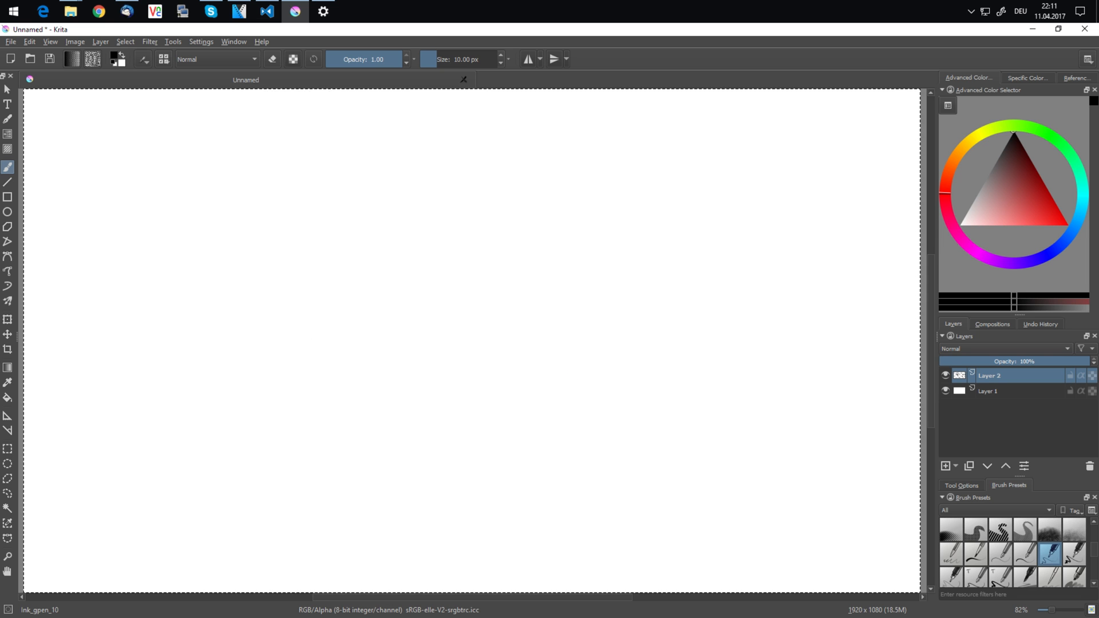
Step: Write "MCP" in large letters on the empty canvas, with "DA MASTA" in smaller letters above it
left_click_drag(379, 200, 372, 234)
left_click_drag(377, 209, 413, 227)
left_click_drag(444, 198, 459, 230)
left_click_drag(457, 204, 462, 220)
left_click_drag(395, 170, 389, 188)
left_click_drag(393, 168, 392, 187)
left_click_drag(407, 178, 417, 181)
left_click_drag(438, 183, 458, 182)
left_click_drag(460, 185, 485, 172)
mouse_move(488, 186)
left_mouse_down()
mouse_move(502, 166)
mouse_move(505, 177)
left_mouse_up()
Step: Write "PROG" beneath "MCP" and frame the three lines with a large rounded box
left_click_drag(369, 240, 369, 264)
mouse_move(393, 245)
left_mouse_down()
mouse_move(391, 263)
mouse_move(402, 263)
left_mouse_up()
left_click_drag(417, 249, 417, 250)
left_click_drag(437, 247, 438, 267)
left_click_drag(350, 147, 349, 144)
Step: Write the loop header "for(i=0; i<maxlegs; i++)" below the box, led in by a few dots
left_click_drag(491, 326, 497, 327)
mouse_move(512, 316)
left_mouse_down()
mouse_move(509, 332)
mouse_move(518, 325)
left_mouse_up()
left_click_drag(524, 331, 543, 335)
mouse_move(555, 318)
left_mouse_down()
mouse_move(556, 332)
mouse_move(588, 318)
left_mouse_up()
left_click_drag(604, 328, 674, 327)
left_click_drag(685, 319, 700, 331)
mouse_move(709, 308)
left_mouse_down()
mouse_move(714, 329)
mouse_move(726, 323)
left_mouse_up()
left_click_drag(732, 323, 724, 338)
mouse_move(742, 324)
left_mouse_down()
mouse_move(737, 335)
mouse_move(780, 335)
left_mouse_up()
mouse_move(777, 327)
left_mouse_down()
mouse_move(790, 324)
mouse_move(790, 337)
left_mouse_up()
left_click_drag(785, 328, 796, 326)
left_click_drag(806, 302, 797, 341)
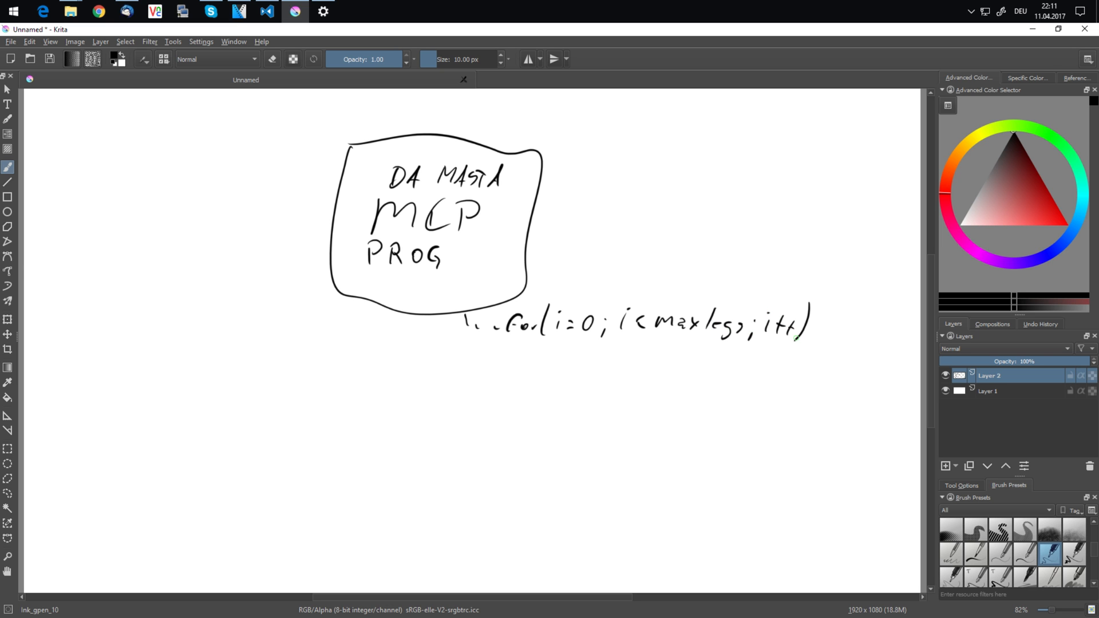
Step: Add curly braces under the loop header and write "do single i-leg" and "add to attribute-array "footposition[i]"" between them
left_click_drag(562, 345, 564, 375)
left_click_drag(556, 453, 545, 490)
left_click_drag(555, 381, 550, 391)
left_click_drag(620, 391, 616, 403)
mouse_move(629, 380)
left_mouse_down()
mouse_move(640, 398)
mouse_move(666, 392)
left_mouse_up()
left_click_drag(676, 394, 682, 393)
left_click_drag(697, 382, 695, 397)
left_click_drag(700, 393, 710, 395)
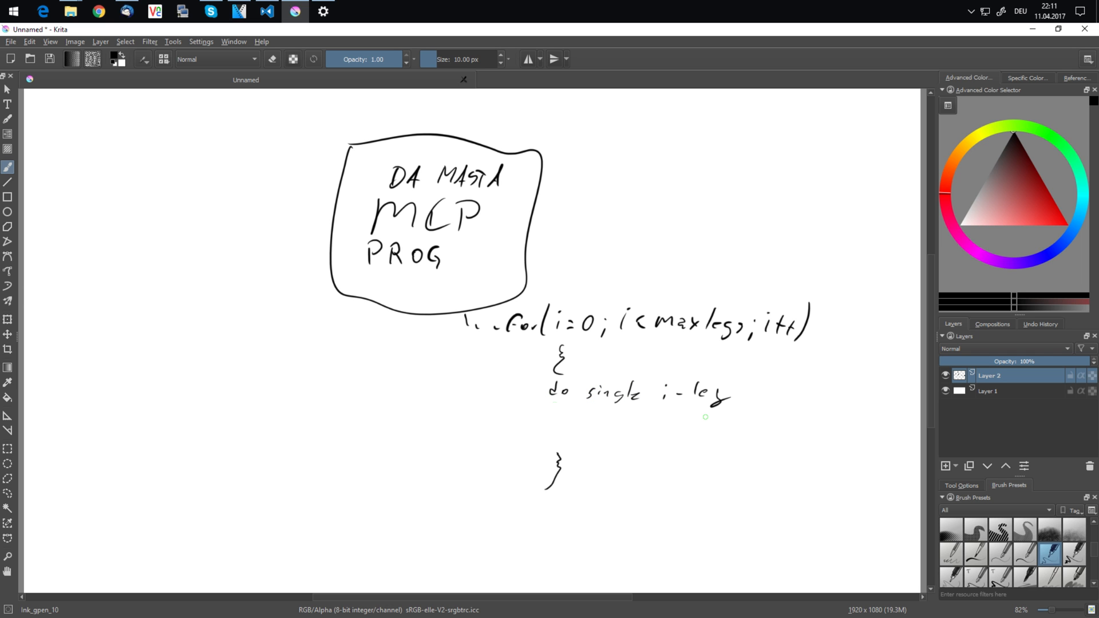
left_click_drag(553, 408, 681, 415)
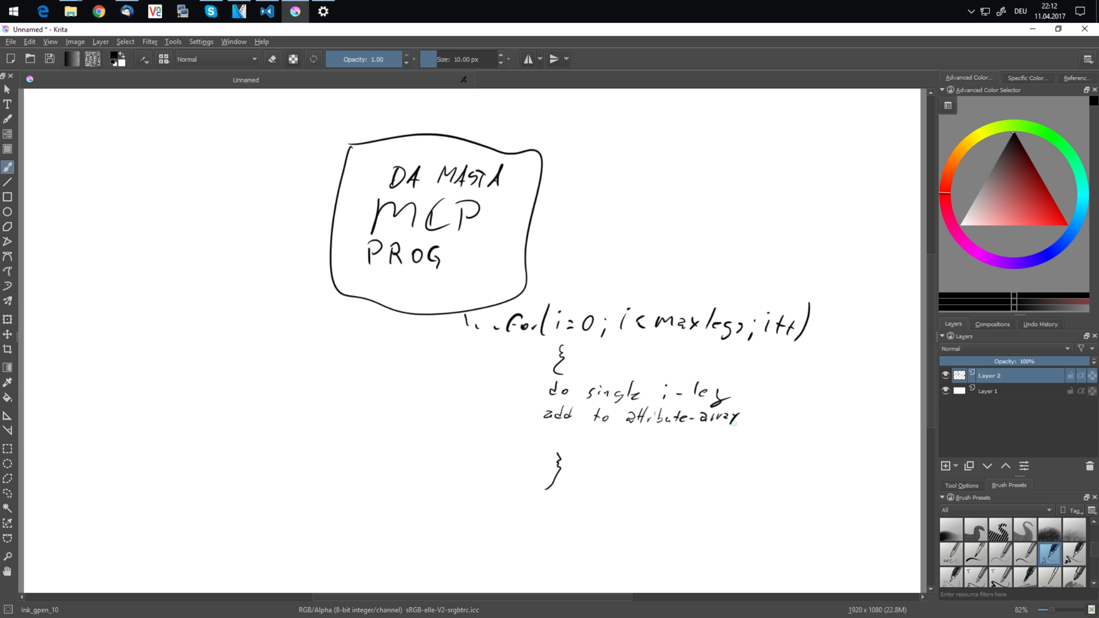
mouse_move(755, 408)
left_mouse_down()
mouse_move(774, 422)
mouse_move(837, 427)
left_mouse_up()
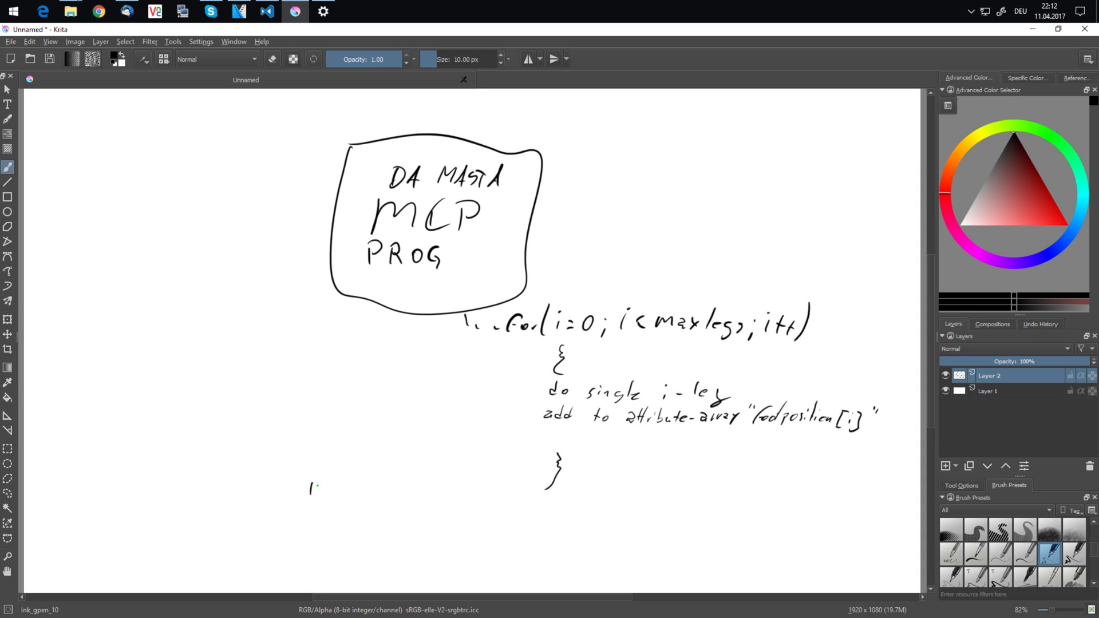
Step: Write the note "imports (object merges) can be created from" below the loop sketch
left_click_drag(377, 487, 372, 496)
mouse_move(400, 475)
left_mouse_down()
mouse_move(400, 495)
mouse_move(411, 485)
left_mouse_up()
left_click_drag(417, 483, 436, 492)
left_click_drag(436, 490, 520, 493)
left_click_drag(524, 471, 506, 516)
left_click_drag(317, 512, 309, 524)
left_click_drag(315, 520, 335, 520)
left_click_drag(357, 506, 362, 518)
left_click_drag(369, 520, 394, 526)
left_click_drag(400, 523, 411, 517)
left_click_drag(413, 521, 436, 524)
left_click_drag(435, 506, 437, 526)
left_click_drag(438, 521, 449, 525)
Step: Finish the imports note with a third line reading "restposition" in quotation marks followed by a plus sign
left_click_drag(374, 549, 380, 549)
left_click_drag(383, 553, 391, 557)
mouse_move(401, 549)
left_mouse_down()
mouse_move(396, 558)
mouse_move(407, 558)
left_mouse_up()
left_click_drag(403, 550, 412, 549)
left_click_drag(417, 547, 417, 562)
mouse_move(433, 546)
left_mouse_down()
mouse_move(427, 558)
mouse_move(455, 560)
left_mouse_up()
left_click_drag(451, 547, 461, 546)
left_click_drag(466, 548, 465, 559)
left_click_drag(473, 551, 475, 559)
left_click_drag(481, 551, 528, 554)
left_click_drag(523, 545, 521, 565)
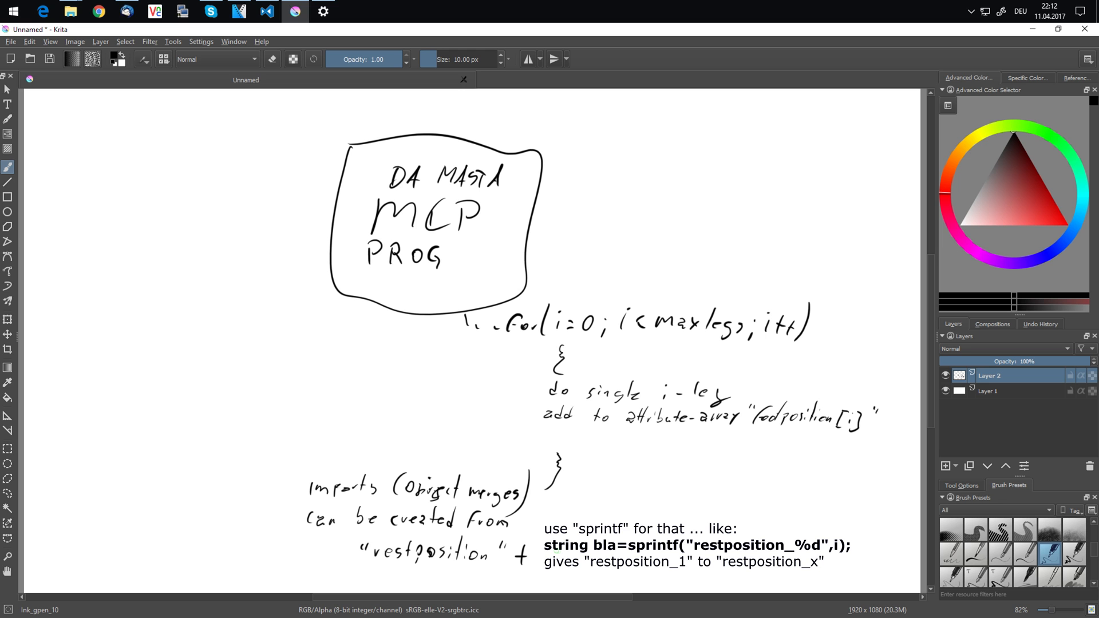
Step: Clear the canvas and write "by having info on all legs", underlining "all legs"
key("Delete")
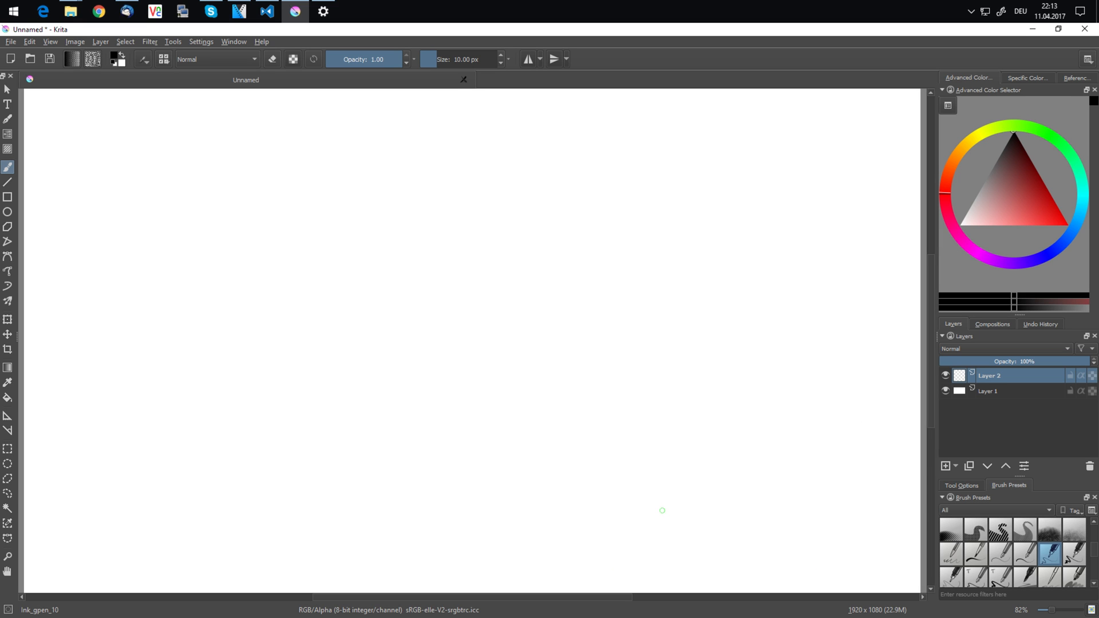
left_click_drag(276, 135, 293, 163)
mouse_move(329, 128)
left_mouse_down()
mouse_move(339, 152)
mouse_move(363, 150)
left_mouse_up()
left_click_drag(372, 147, 378, 168)
left_click_drag(415, 144, 434, 140)
mouse_move(458, 131)
left_mouse_down()
mouse_move(460, 150)
mouse_move(514, 150)
left_mouse_up()
left_click_drag(554, 135, 582, 141)
mouse_move(618, 119)
left_mouse_down()
mouse_move(638, 143)
mouse_move(663, 144)
left_mouse_up()
left_click_drag(564, 167, 680, 159)
Step: Write "in one MCP:" as the second line of the heading
left_click_drag(288, 184, 305, 196)
mouse_move(343, 182)
left_mouse_down()
mouse_move(338, 197)
mouse_move(375, 192)
left_mouse_up()
left_click_drag(407, 197, 455, 197)
left_click_drag(470, 186, 470, 192)
Step: Write the first bullet "- knowledge about number of legs" below the heading
left_click_drag(307, 244, 313, 243)
left_click_drag(332, 229, 378, 250)
left_click_drag(383, 239, 402, 245)
mouse_move(408, 226)
left_mouse_down()
mouse_move(411, 247)
mouse_move(427, 248)
left_mouse_up()
left_click_drag(428, 240, 425, 259)
mouse_move(445, 236)
left_mouse_down()
mouse_move(437, 250)
mouse_move(417, 245)
mouse_move(479, 249)
left_mouse_up()
left_click_drag(487, 222, 491, 246)
left_click_drag(494, 237, 520, 243)
left_click_drag(545, 245, 578, 240)
left_click_drag(585, 224, 634, 244)
left_click_drag(653, 223, 640, 245)
mouse_move(682, 215)
left_mouse_down()
mouse_move(673, 244)
mouse_move(690, 243)
left_mouse_up()
left_click_drag(698, 236, 690, 255)
left_click_drag(712, 232, 707, 245)
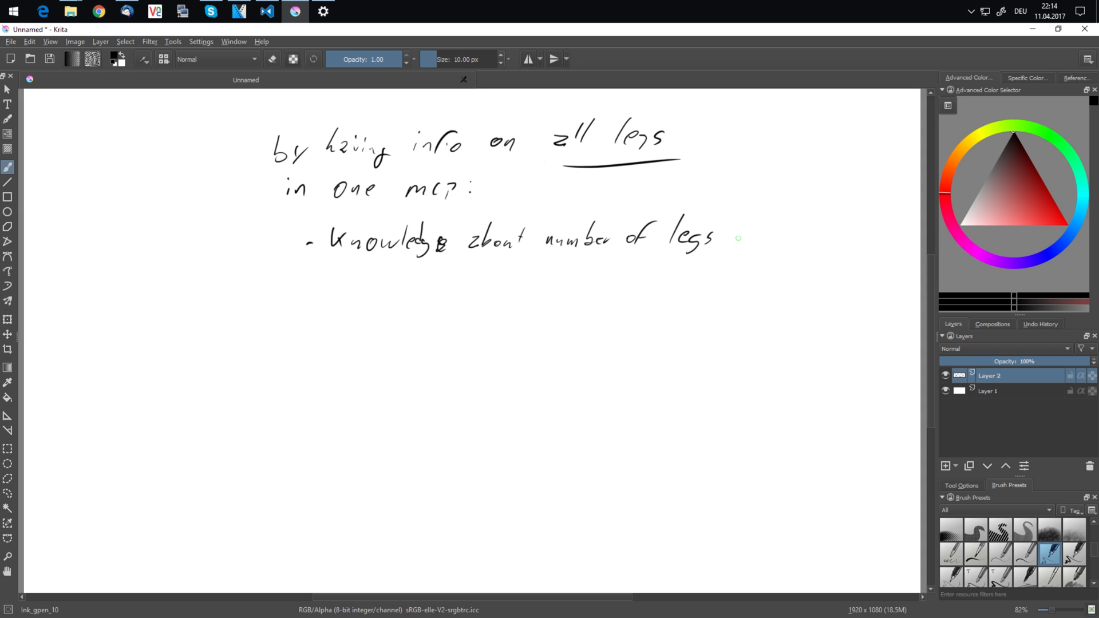
Step: Extend the first bullet with "in air" in quotation marks and write "(animstate 1)" beneath it
left_click_drag(777, 235, 776, 242)
left_click_drag(780, 234, 783, 243)
left_click_drag(729, 210, 732, 215)
left_click_drag(803, 218, 799, 224)
mouse_move(665, 257)
left_mouse_down()
mouse_move(664, 279)
mouse_move(747, 278)
left_mouse_up()
left_click_drag(769, 260, 767, 273)
left_click_drag(778, 258, 782, 284)
Step: Write "Store to detail att!" under the first bullet
left_click_drag(341, 265, 332, 285)
left_click_drag(348, 267, 355, 285)
left_click_drag(357, 277, 381, 283)
left_click_drag(405, 265, 411, 284)
left_click_drag(414, 276, 455, 283)
mouse_move(461, 262)
left_mouse_down()
mouse_move(468, 276)
mouse_move(508, 285)
left_mouse_up()
left_click_drag(512, 269, 510, 286)
left_click_drag(520, 267, 519, 285)
left_click_drag(510, 281, 521, 278)
left_click_drag(538, 262, 535, 281)
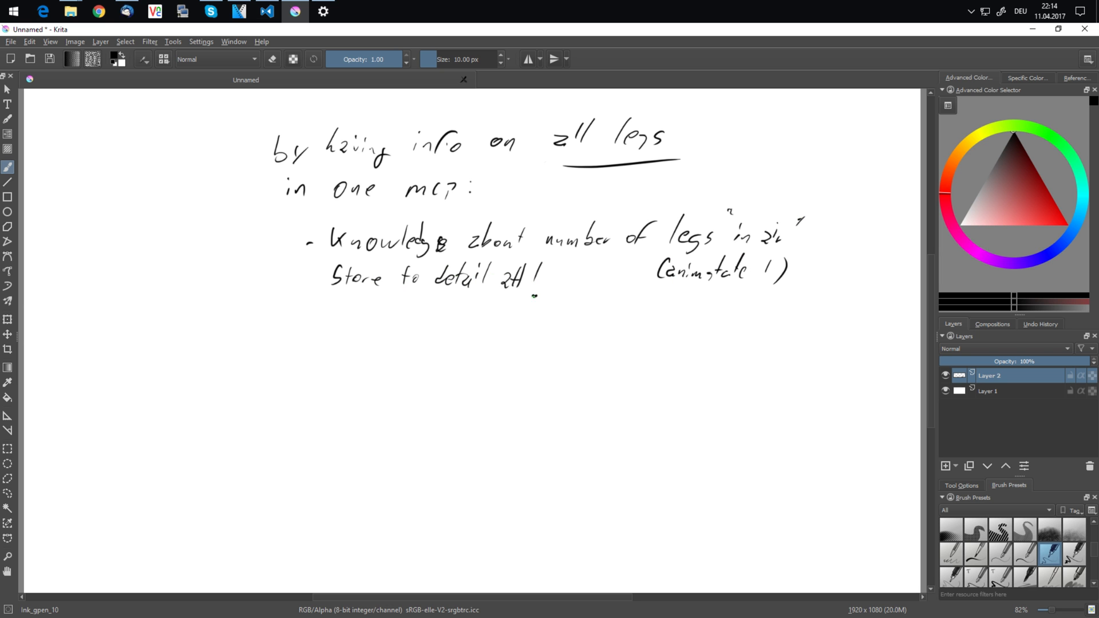
Step: Write the second bullet "- coordinate/orchestrate/rhythm/pace" below the first one
left_click_drag(293, 315, 299, 314)
left_click_drag(319, 311, 349, 317)
mouse_move(373, 302)
left_mouse_down()
mouse_move(375, 320)
mouse_move(407, 318)
left_mouse_up()
mouse_move(413, 300)
left_mouse_down()
mouse_move(418, 318)
mouse_move(445, 309)
left_mouse_up()
left_click_drag(455, 314, 508, 323)
left_click_drag(510, 316, 546, 325)
mouse_move(549, 310)
left_mouse_down()
mouse_move(569, 327)
mouse_move(629, 332)
left_mouse_up()
left_click(610, 323)
mouse_move(632, 324)
left_mouse_down()
mouse_move(641, 335)
mouse_move(652, 328)
left_mouse_up()
left_click_drag(656, 308, 680, 332)
left_click_drag(715, 300, 689, 338)
mouse_move(714, 317)
left_mouse_down()
mouse_move(708, 338)
mouse_move(743, 329)
left_mouse_up()
left_click_drag(747, 324, 765, 331)
Step: Write "(make controllable by user)" beneath the second bullet
left_click_drag(517, 344, 512, 367)
left_click_drag(525, 362, 554, 360)
mouse_move(564, 343)
left_mouse_down()
mouse_move(575, 361)
mouse_move(608, 362)
left_mouse_up()
left_click_drag(611, 358, 641, 366)
mouse_move(644, 358)
left_mouse_down()
mouse_move(679, 350)
mouse_move(694, 363)
left_mouse_up()
mouse_move(696, 341)
left_mouse_down()
mouse_move(704, 364)
mouse_move(734, 365)
left_mouse_up()
mouse_move(730, 360)
left_mouse_down()
mouse_move(740, 366)
mouse_move(731, 375)
left_mouse_up()
left_click_drag(759, 360, 769, 366)
left_click_drag(773, 357, 786, 369)
left_click_drag(787, 367, 794, 359)
left_click_drag(808, 343, 795, 381)
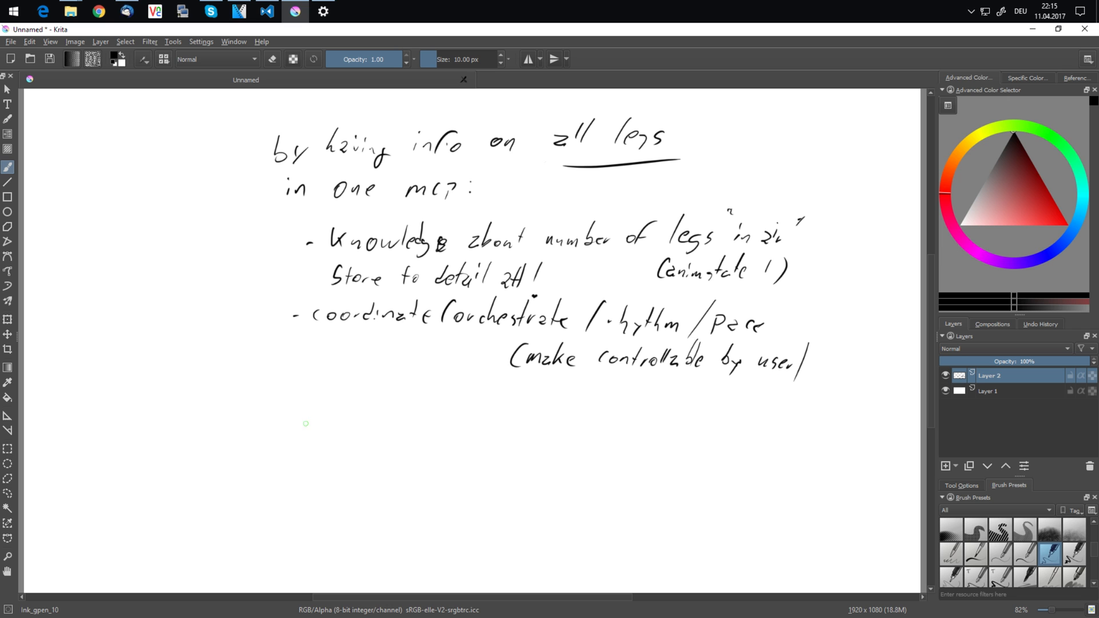
Step: Write a third bullet, "- allow for more controls", below the note about user control
left_click_drag(292, 415, 302, 415)
left_click_drag(316, 408, 321, 418)
left_click_drag(330, 398, 327, 418)
left_click_drag(331, 413, 372, 422)
left_click_drag(381, 413, 403, 413)
left_click_drag(476, 416, 486, 417)
left_click_drag(518, 413, 541, 421)
left_click_drag(550, 403, 549, 421)
left_click_drag(554, 415, 581, 418)
Step: Continue the third bullet with "like speed-depending"
left_click_drag(615, 400, 608, 424)
left_click_drag(620, 411, 636, 417)
left_click_drag(623, 420, 662, 424)
mouse_move(671, 412)
left_mouse_down()
mouse_move(678, 425)
mouse_move(702, 417)
left_mouse_up()
mouse_move(716, 402)
left_mouse_down()
mouse_move(706, 423)
mouse_move(738, 420)
left_mouse_up()
mouse_move(757, 414)
left_mouse_down()
mouse_move(766, 427)
mouse_move(797, 423)
left_mouse_up()
mouse_move(813, 398)
left_mouse_down()
mouse_move(802, 424)
mouse_move(837, 441)
left_mouse_up()
Step: Finish the third bullet with "variations?" on the line beneath it
left_click_drag(526, 449, 567, 457)
mouse_move(590, 432)
left_mouse_down()
mouse_move(582, 458)
mouse_move(594, 444)
left_mouse_up()
left_click_drag(596, 449, 621, 458)
left_click_drag(629, 449, 624, 458)
left_click_drag(646, 440, 648, 447)
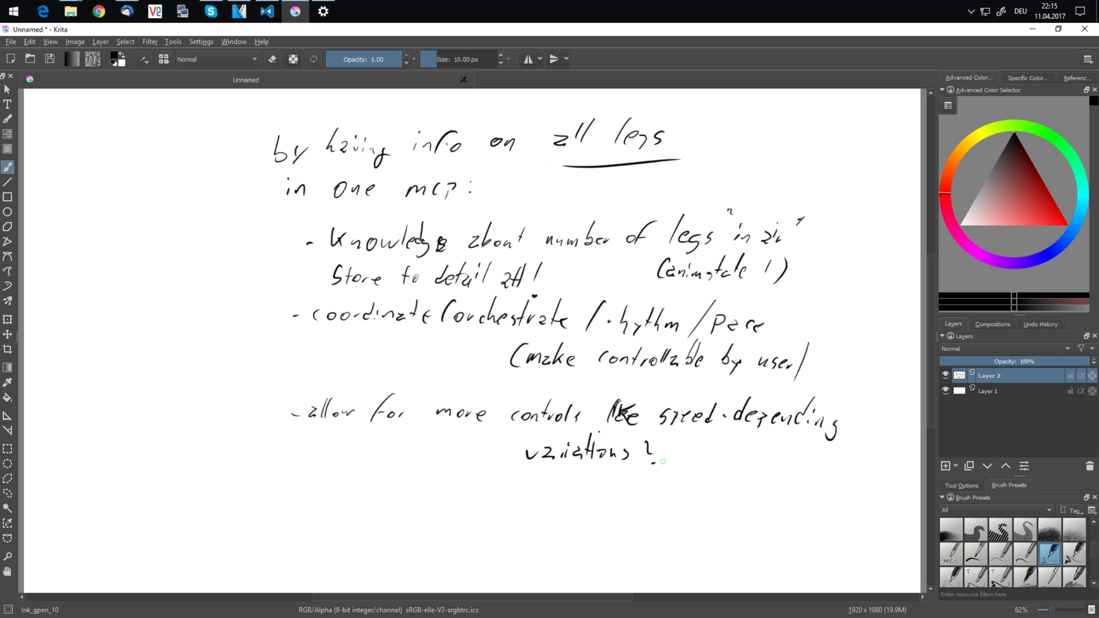
Step: Clear the handwritten notes and draw a teardrop-shaped spider body labelled "Spidy" in the middle of the canvas
key("Delete")
left_click_drag(609, 287, 572, 285)
left_click_drag(570, 284, 675, 273)
left_click_drag(558, 308, 543, 340)
mouse_move(571, 324)
left_mouse_down()
mouse_move(575, 338)
mouse_move(601, 329)
left_mouse_up()
left_click_drag(627, 294, 613, 324)
left_click_drag(627, 319, 630, 337)
Step: Draw two bent, raised front legs with round feet on the spider body and label them "Front"
mouse_move(532, 293)
left_mouse_down()
mouse_move(483, 239)
mouse_move(421, 274)
left_mouse_up()
mouse_move(507, 315)
left_mouse_down()
mouse_move(455, 270)
mouse_move(390, 337)
left_mouse_up()
left_click_drag(393, 321, 408, 316)
left_click_drag(401, 332, 410, 327)
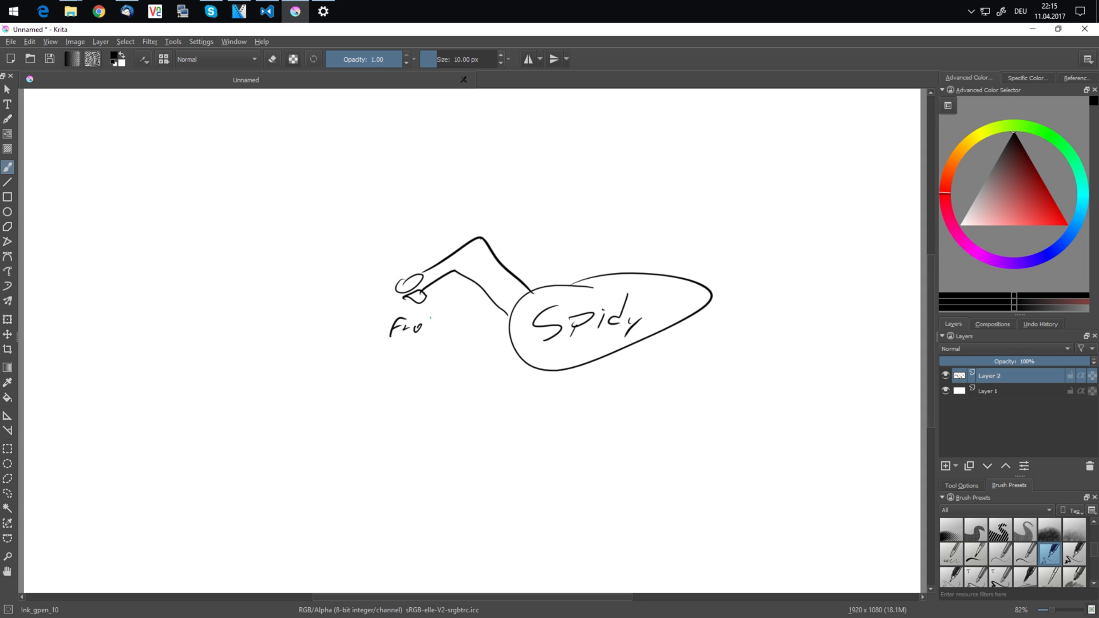
Step: Draw two hind legs with round feet below the narrow end of the body and label them "hind"
left_click_drag(704, 310, 716, 393)
left_click_drag(682, 322, 688, 376)
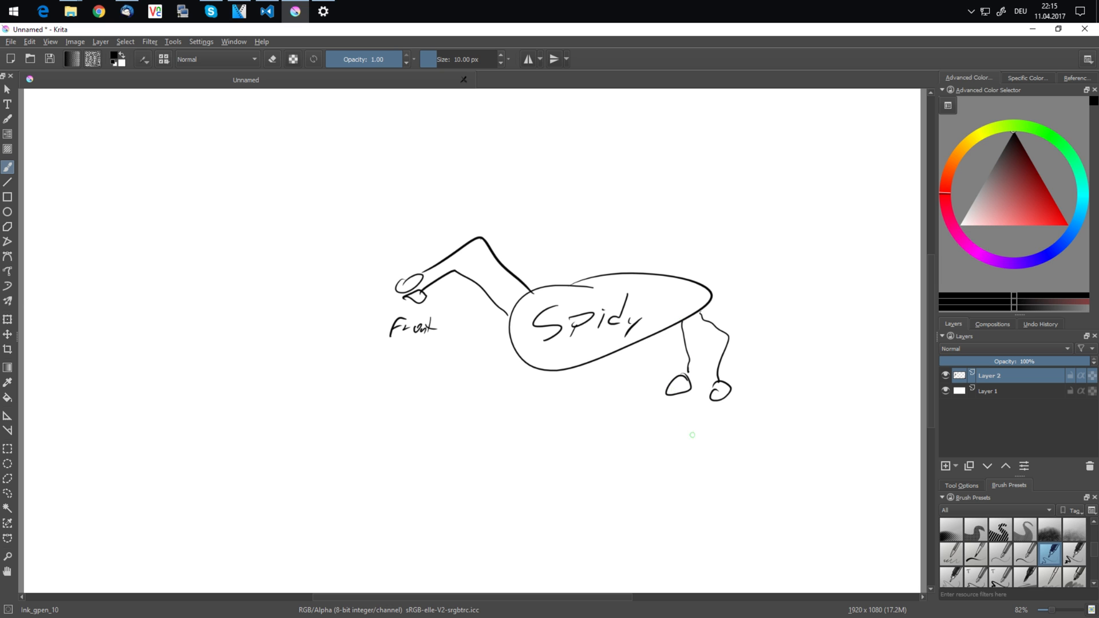
left_click_drag(691, 424, 693, 432)
left_click_drag(697, 432, 706, 429)
left_click_drag(719, 416, 707, 433)
Step: Draw an upward arrow above the front of the body and a downward arrow beside the hind legs
mouse_move(544, 278)
left_mouse_down()
mouse_move(568, 241)
mouse_move(552, 232)
left_mouse_up()
left_click_drag(665, 339, 657, 370)
left_click_drag(647, 361, 661, 373)
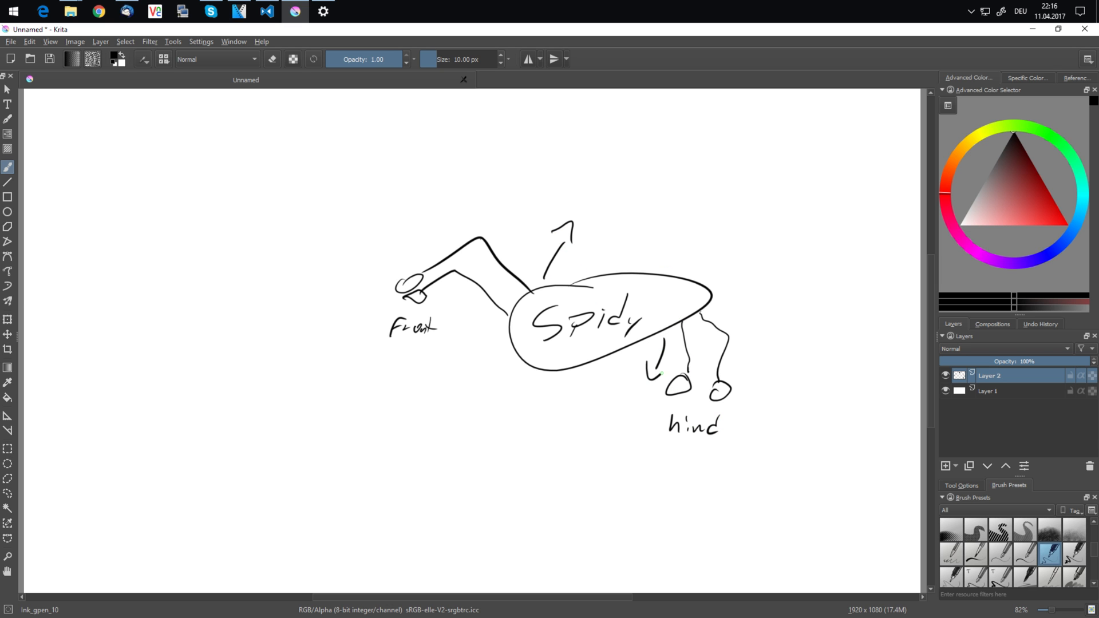
Step: Draw two linked circles numbered 2 and 1 above the rear of the body and two curved lines arching over the back
mouse_move(639, 226)
left_mouse_down()
mouse_move(683, 226)
mouse_move(702, 246)
mouse_move(654, 236)
left_mouse_up()
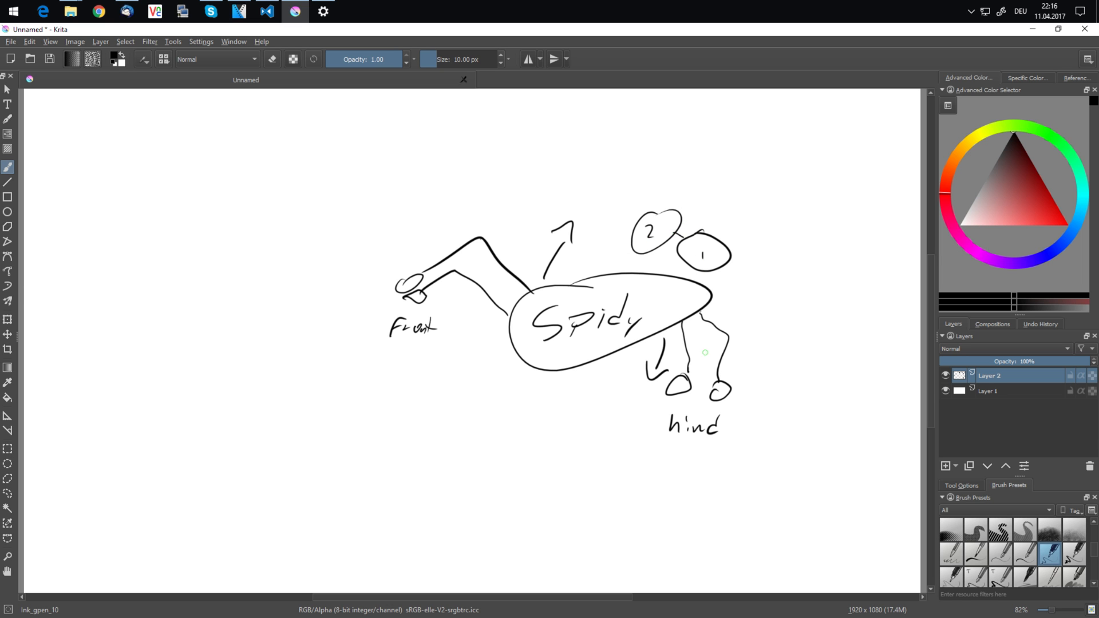
left_click_drag(560, 252, 684, 300)
left_click_drag(617, 222, 687, 284)
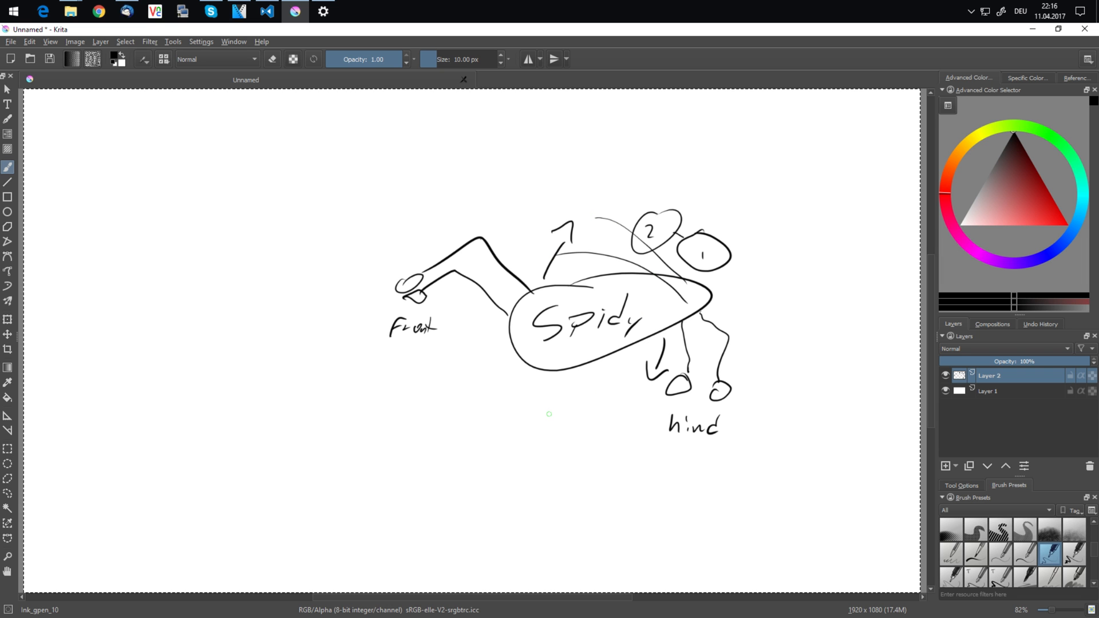
Step: Clear the posture sketch and draw an oval labelled "Spidy" with a dashed trail behind it and ditto dashes beside it
key("Delete")
left_click_drag(438, 290, 436, 279)
left_click_drag(461, 297, 450, 326)
left_click_drag(505, 283, 497, 312)
left_click_drag(507, 304, 505, 323)
left_click_drag(582, 298, 597, 300)
left_click_drag(697, 305, 751, 310)
left_click_drag(414, 311, 402, 326)
left_click_drag(345, 414, 331, 438)
Step: Write "last pos in attribute" beside the oval and "in solver" beneath its end
left_click_drag(570, 247, 567, 271)
left_click_drag(590, 266, 618, 269)
mouse_move(646, 263)
left_mouse_down()
mouse_move(639, 281)
mouse_move(669, 276)
left_mouse_up()
left_click_drag(715, 269, 745, 279)
mouse_move(774, 255)
left_mouse_down()
mouse_move(763, 279)
mouse_move(780, 279)
left_mouse_up()
left_click_drag(789, 254, 835, 286)
left_click_drag(728, 292, 770, 299)
left_click_drag(773, 289, 803, 309)
Step: Write "current pos" below the Spidy oval
left_click_drag(398, 367, 424, 379)
left_click_drag(426, 372, 471, 362)
mouse_move(481, 369)
left_mouse_down()
mouse_move(487, 386)
mouse_move(517, 372)
left_mouse_up()
Step: Write the formula "current - last = direction" beside the "current pos" label
left_click_drag(607, 366, 601, 375)
left_click_drag(610, 369, 664, 374)
left_click_drag(678, 355, 674, 376)
left_click_drag(690, 371, 715, 378)
left_click_drag(728, 362, 807, 377)
mouse_move(816, 348)
left_mouse_down()
mouse_move(824, 379)
mouse_move(882, 377)
left_mouse_up()
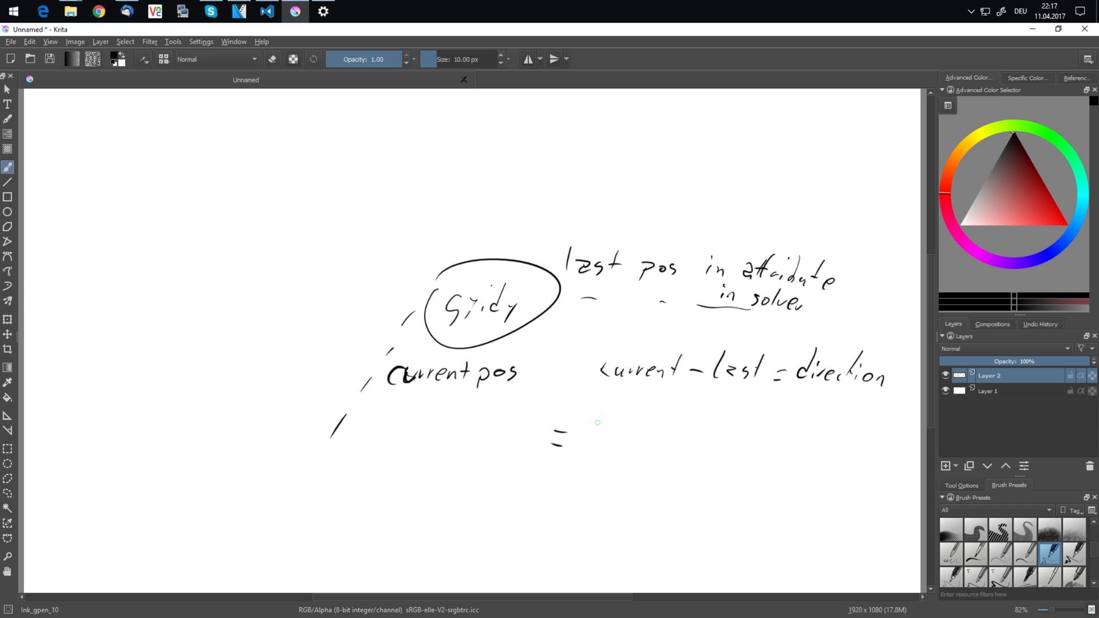
Step: Continue the handwritten note after the equals sign beneath the direction formula
left_click_drag(592, 426, 583, 442)
mouse_move(601, 419)
left_mouse_down()
mouse_move(598, 438)
mouse_move(620, 435)
left_mouse_up()
left_click_drag(624, 432, 635, 441)
left_click_drag(666, 418, 658, 439)
left_click_drag(673, 430, 721, 443)
left_click_drag(730, 438, 762, 446)
left_click_drag(554, 424, 556, 453)
left_click_drag(761, 438, 775, 450)
Step: Add another handwritten line under the note below the direction formula and underline its end
left_click_drag(572, 466, 570, 483)
left_click_drag(578, 478, 644, 487)
left_click_drag(653, 476, 695, 481)
left_click_drag(699, 461, 698, 484)
left_click_drag(688, 471, 706, 468)
left_click_drag(705, 475, 732, 483)
left_click_drag(749, 468, 754, 468)
left_click_drag(627, 501, 712, 502)
Step: Add two freehand strokes around the Spidy sketch and clear the whole canvas
mouse_move(434, 458)
left_mouse_down()
mouse_move(286, 229)
mouse_move(433, 136)
mouse_move(453, 169)
mouse_move(497, 173)
left_mouse_up()
mouse_move(315, 232)
left_mouse_down()
mouse_move(369, 150)
mouse_move(321, 277)
left_mouse_up()
key("ctrl+a")
key("Delete")
Step: Switch to the Block_basic brush and write large, thick lettering across the empty canvas
right_click(448, 253)
left_click(391, 211)
left_click_drag(368, 179, 390, 284)
mouse_move(421, 246)
left_mouse_down()
mouse_move(504, 248)
mouse_move(538, 292)
left_mouse_up()
left_click_drag(621, 184, 649, 260)
left_click_drag(644, 292, 644, 309)
Step: Clear the large lettering and write "things!" in thick brush strokes across the canvas
key("Delete")
left_click_drag(201, 153, 235, 335)
left_click_drag(137, 252, 224, 241)
left_click_drag(289, 172, 354, 307)
left_click_drag(393, 258, 391, 301)
left_click_drag(401, 216, 412, 209)
left_click_drag(446, 235, 511, 306)
left_click_drag(611, 271, 607, 334)
left_click_drag(743, 255, 711, 325)
left_click_drag(859, 169, 838, 278)
left_click_drag(831, 369, 824, 378)
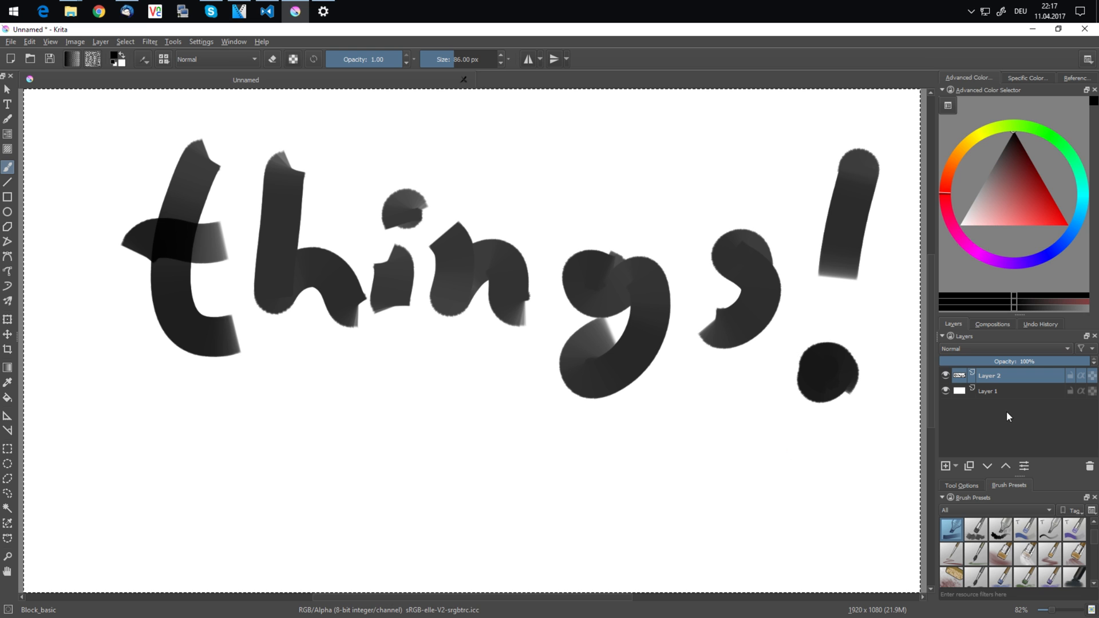